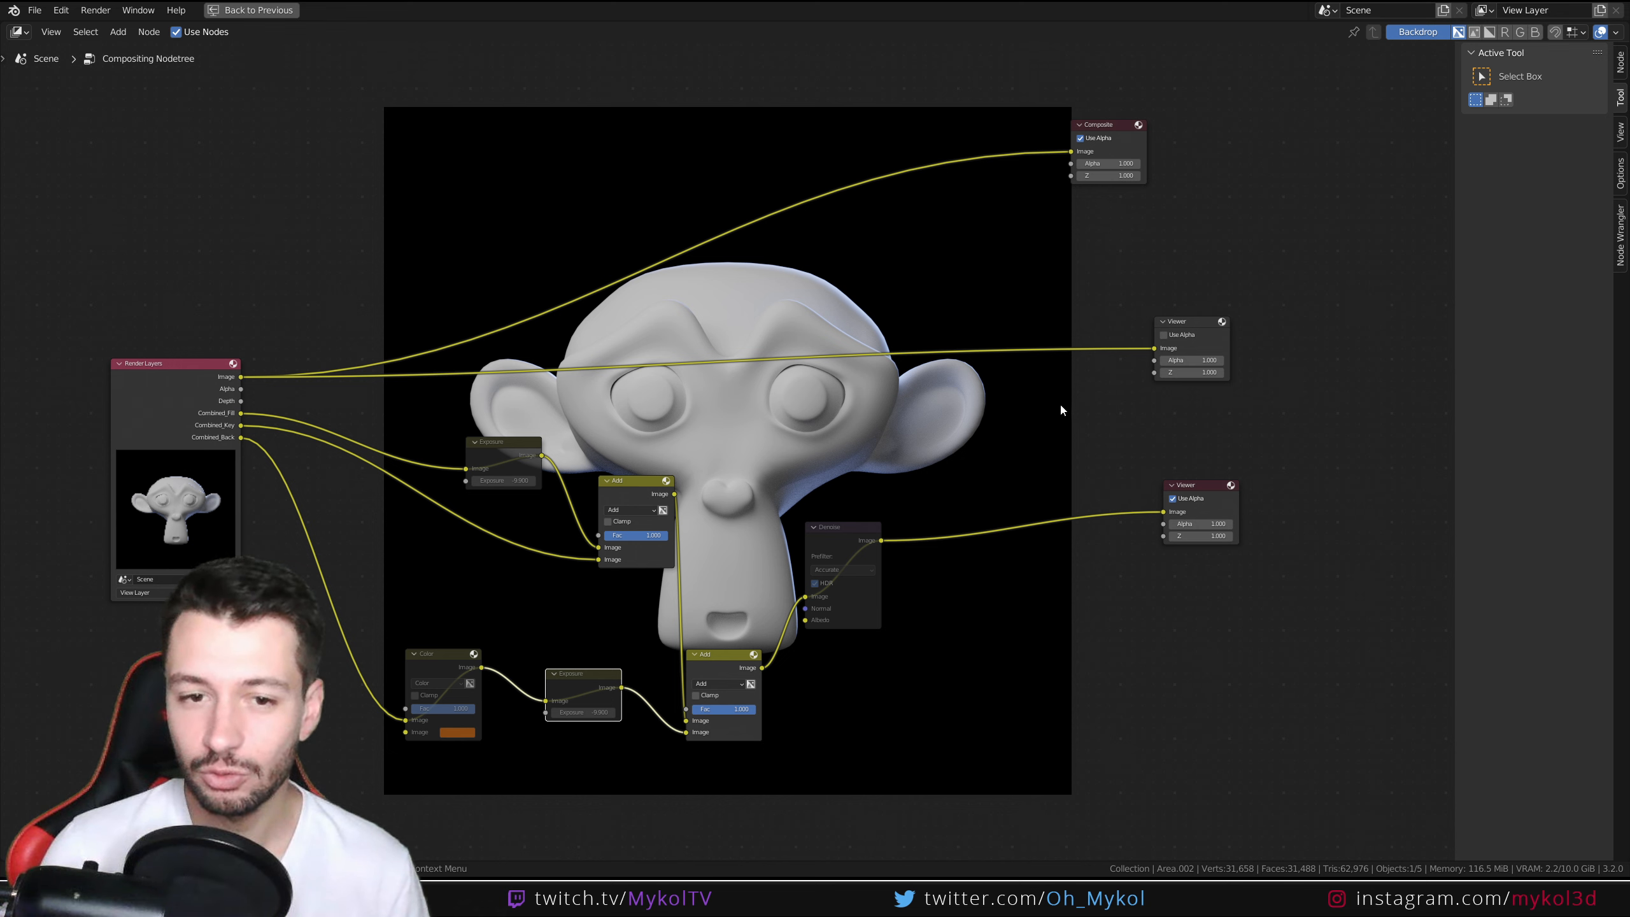
Step: Compare the original render with the composited result by activating the two Viewer nodes in turn
left_click(1191, 321)
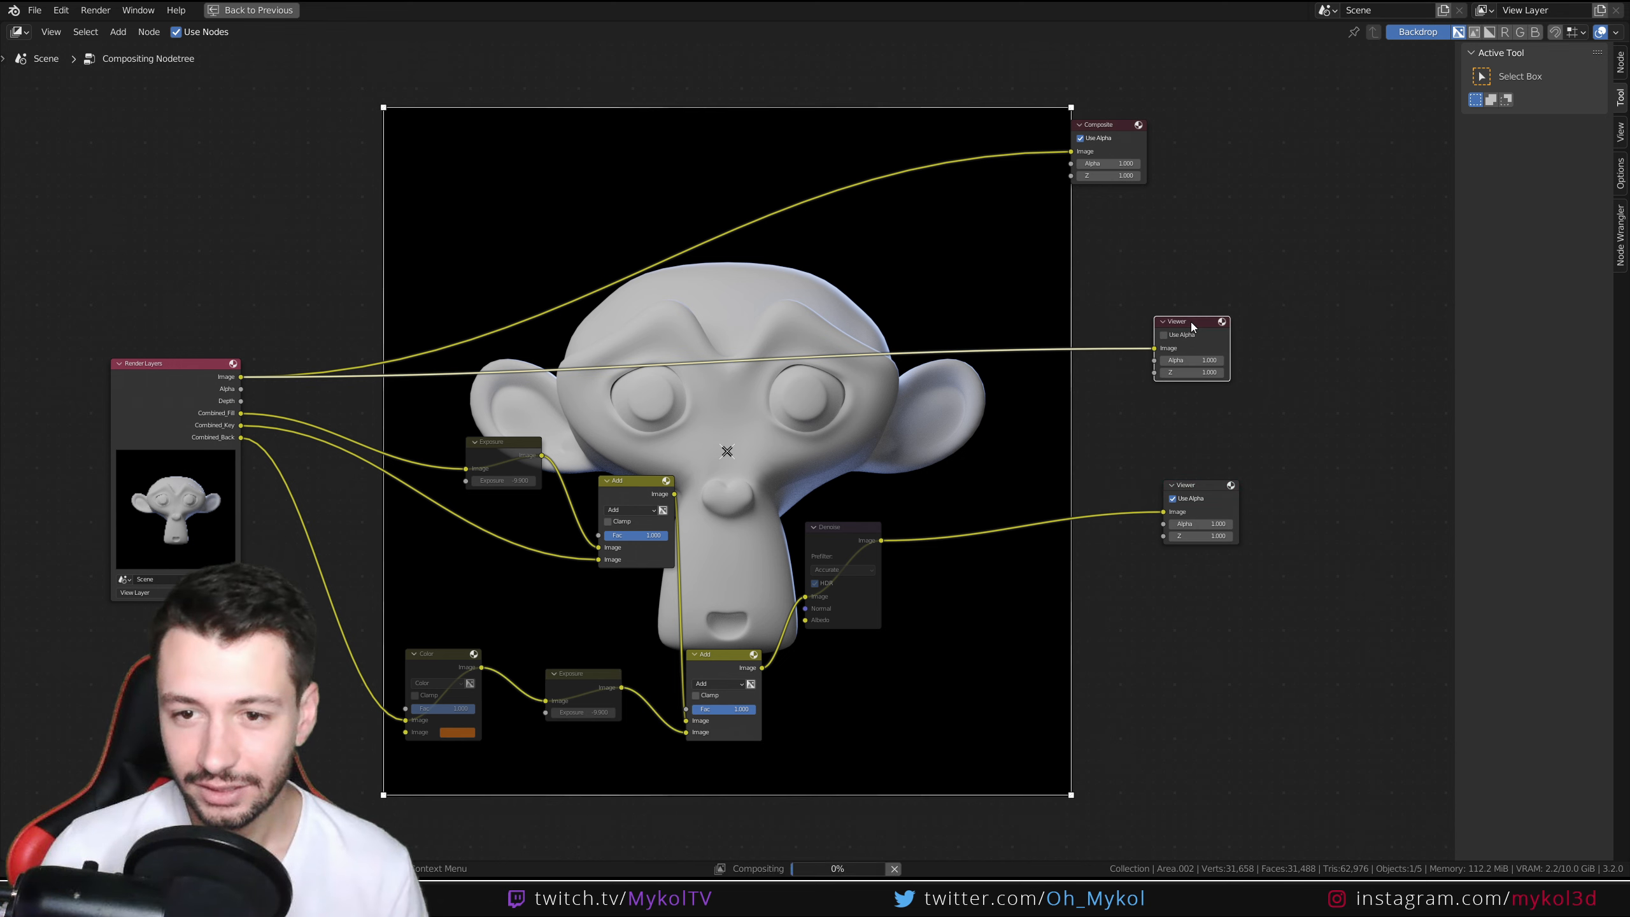
left_click(1207, 485)
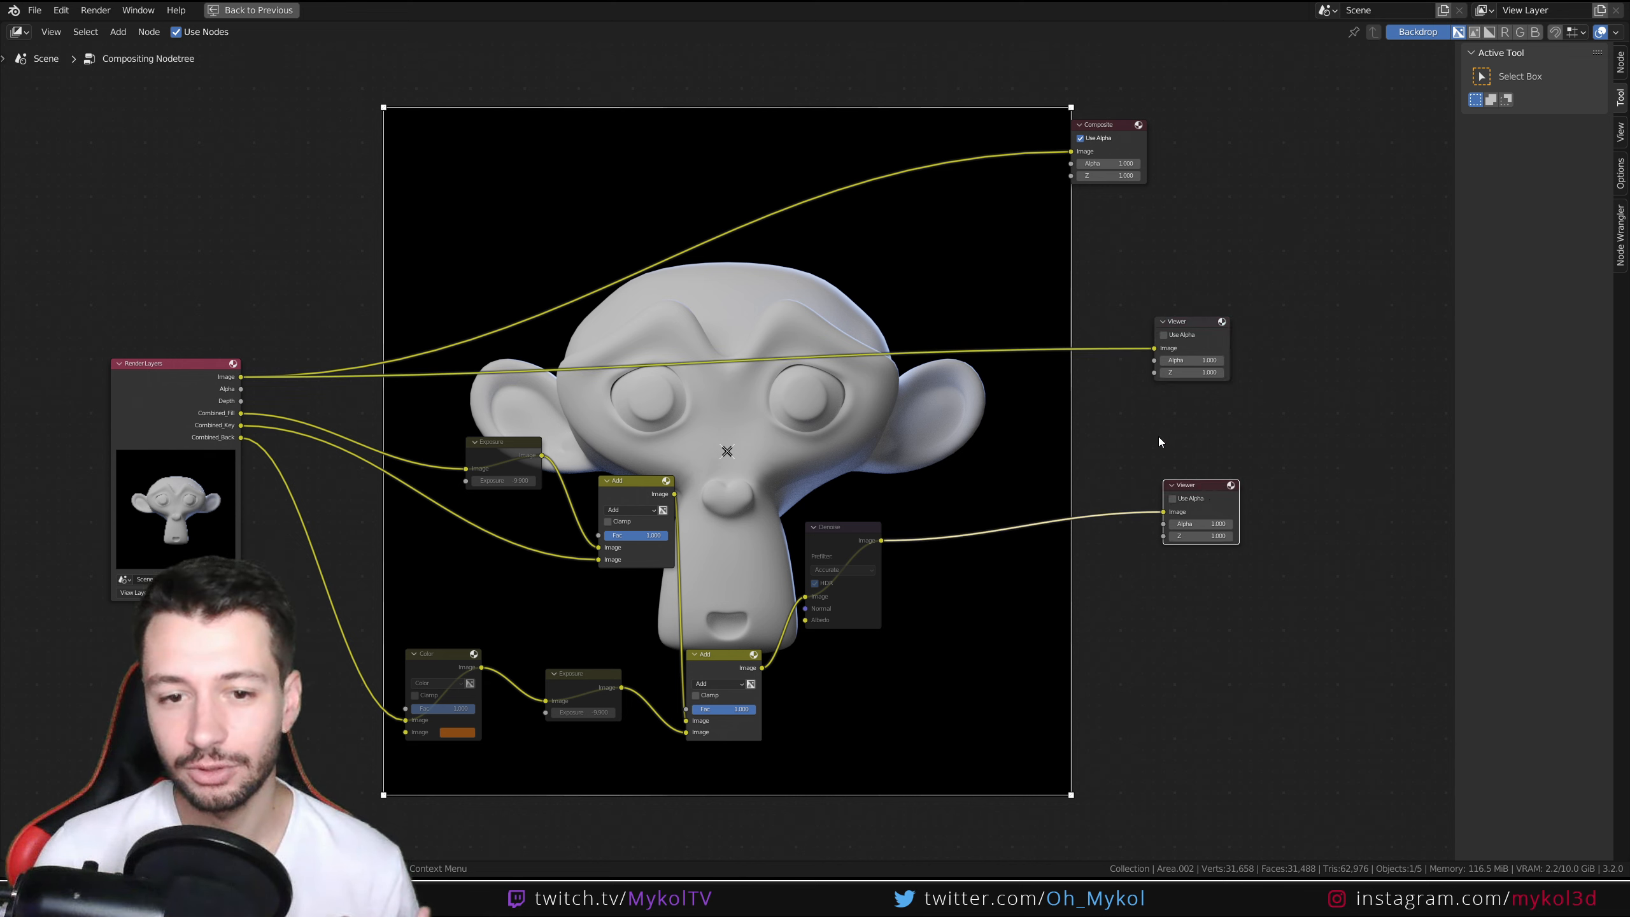
left_click(1189, 324)
left_click(1196, 483)
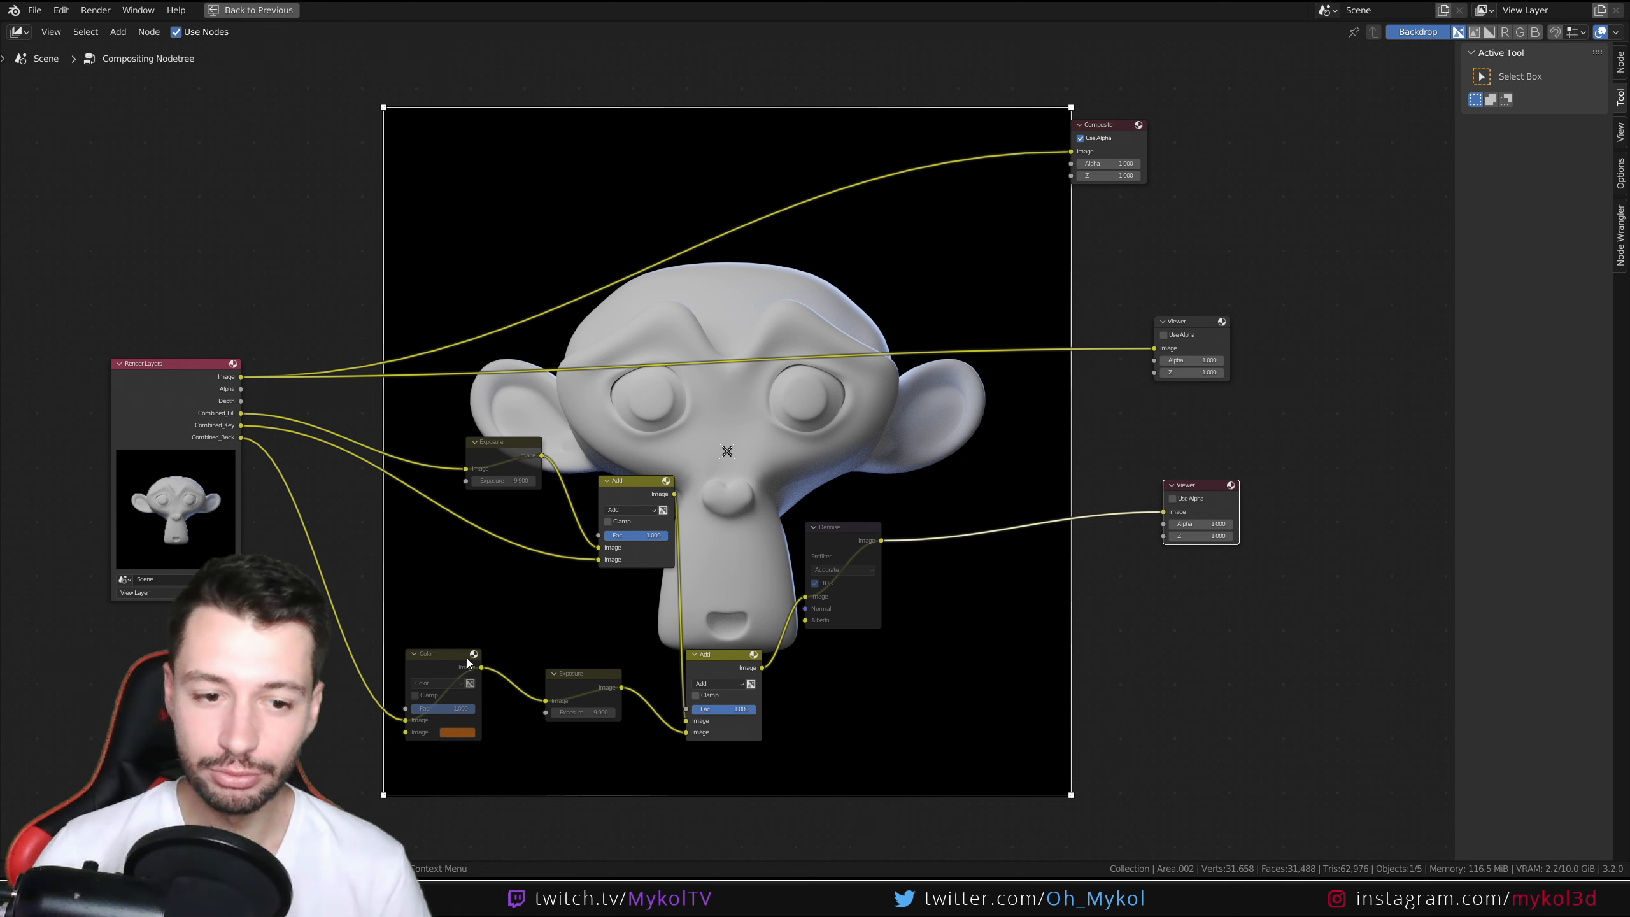
Step: Unmute the Exposure node on the back light branch and set its exposure to 10
left_click(580, 676)
middle_click_drag(595, 736, 580, 839)
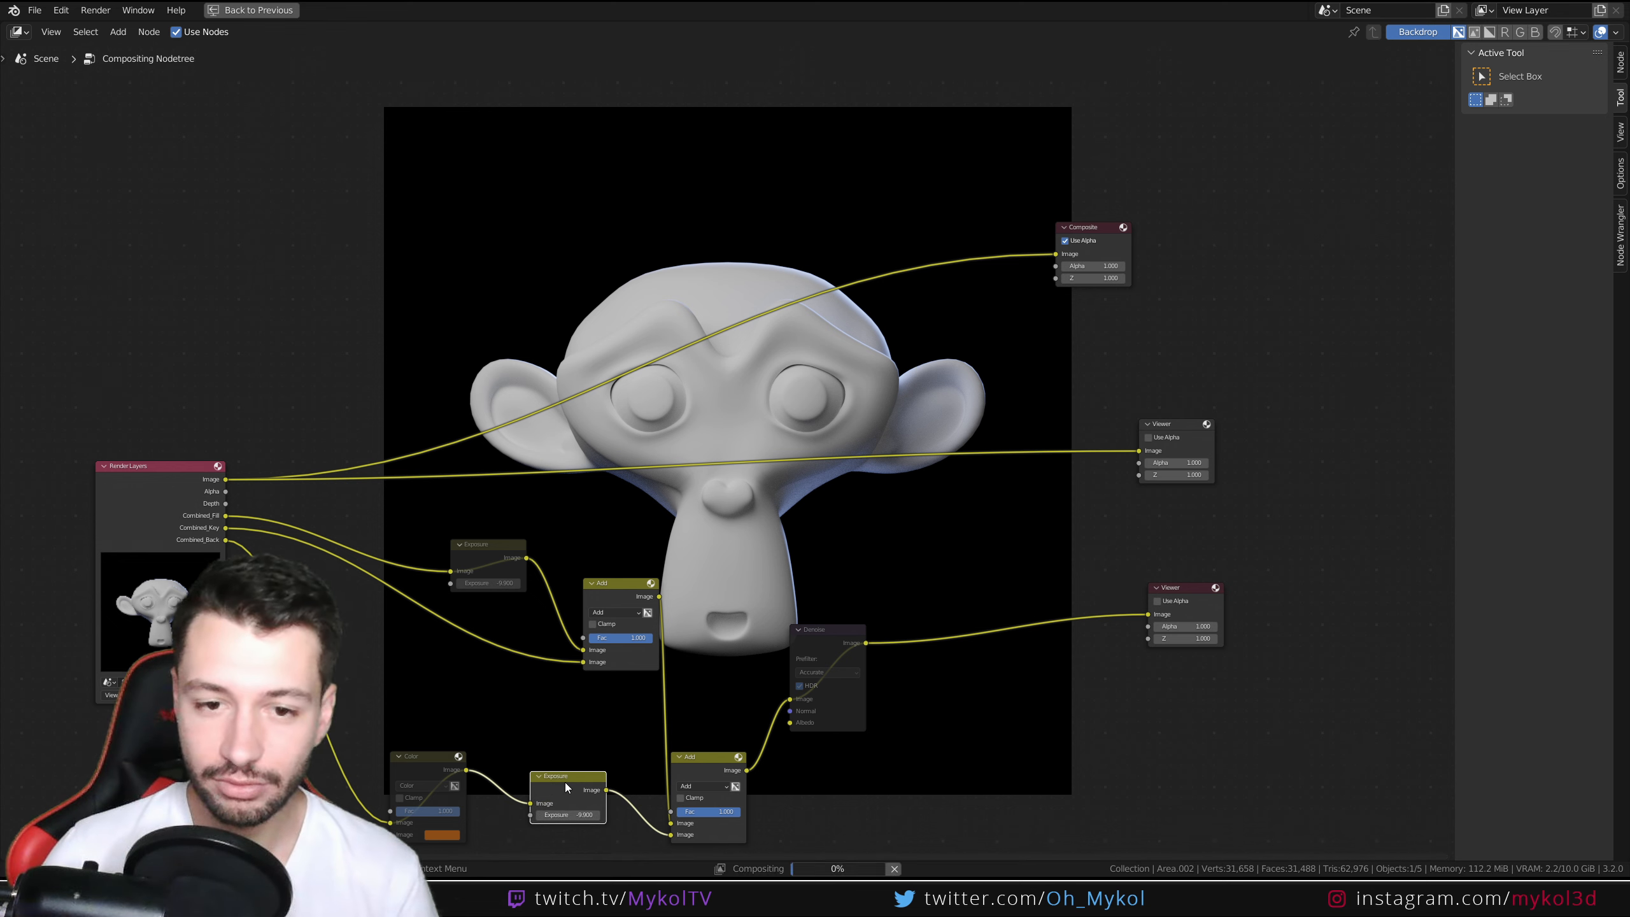
key("m")
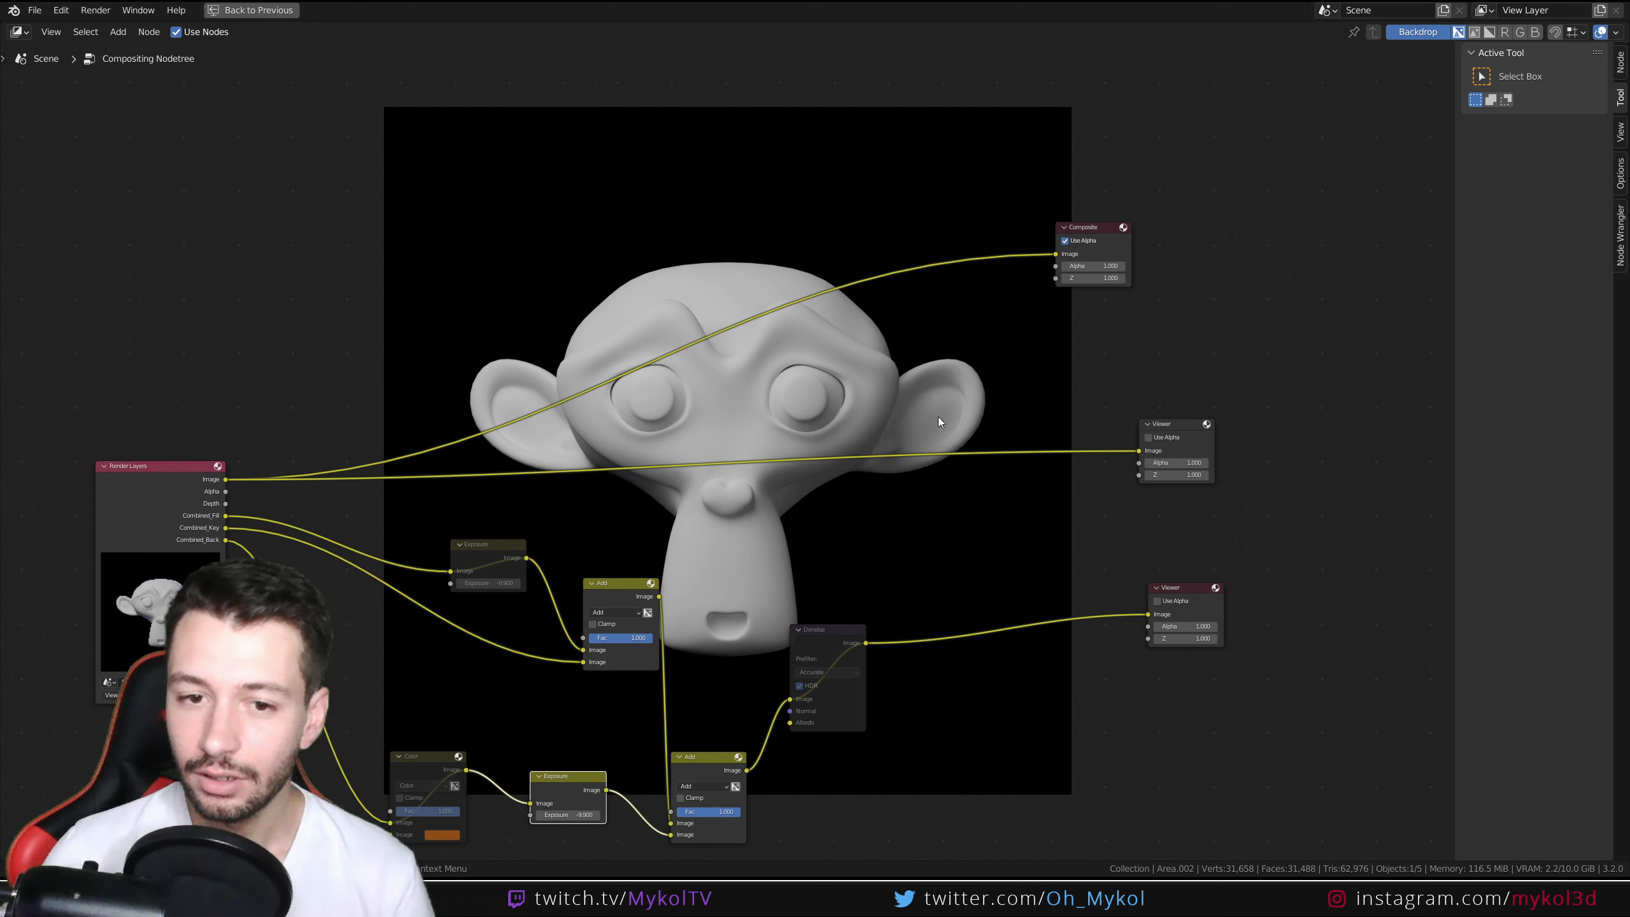
left_click(588, 814)
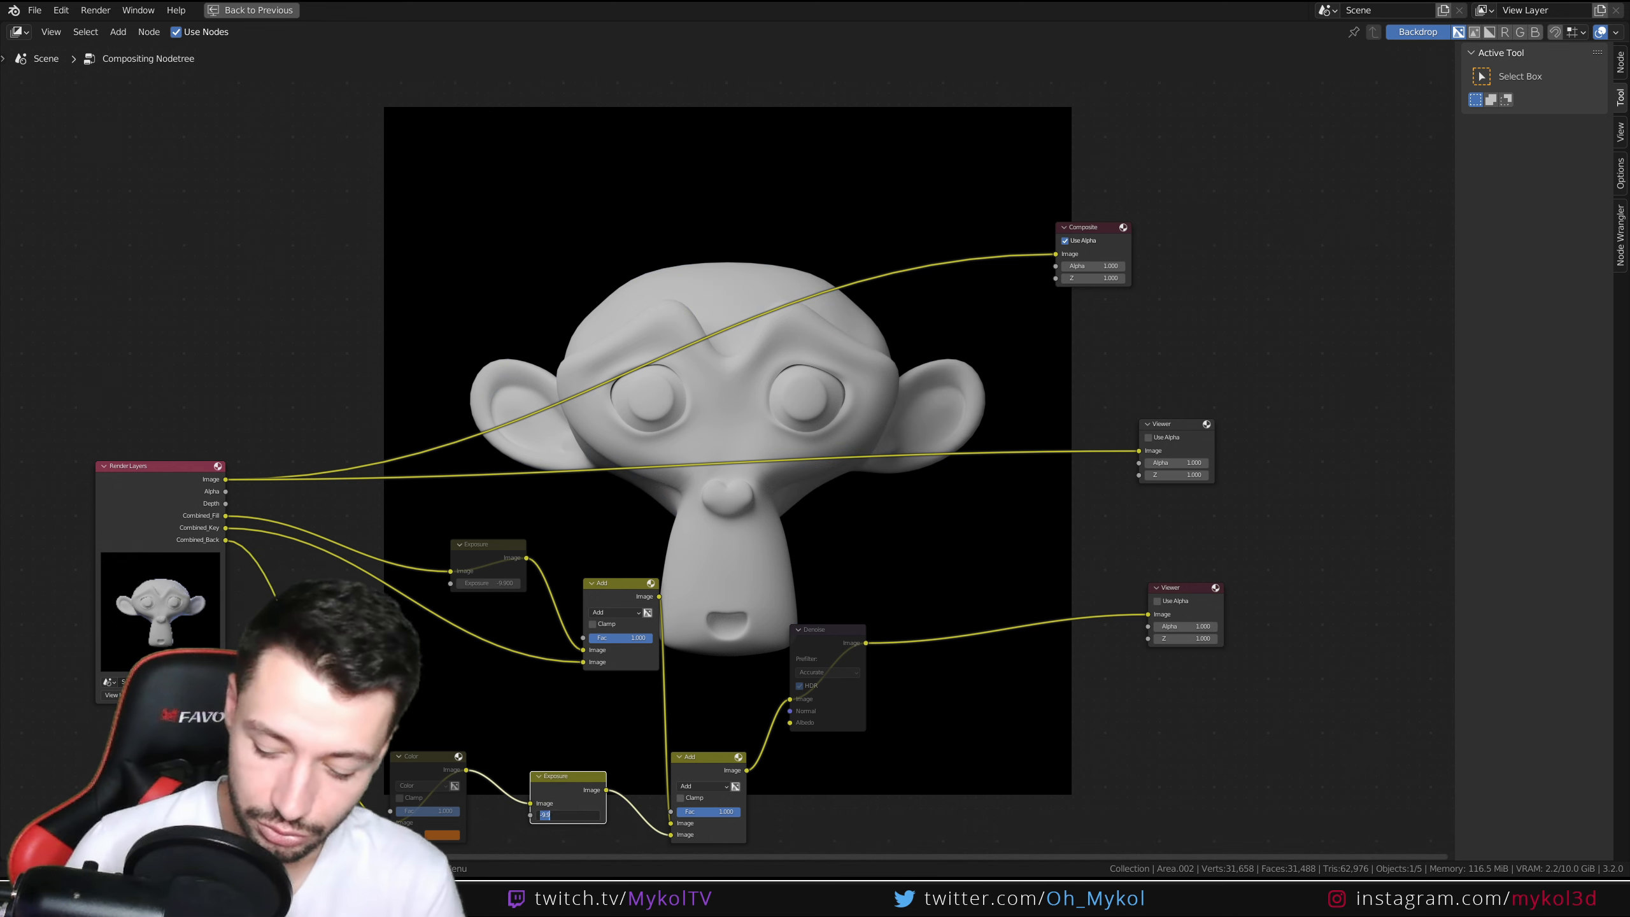
type("10")
key("Return")
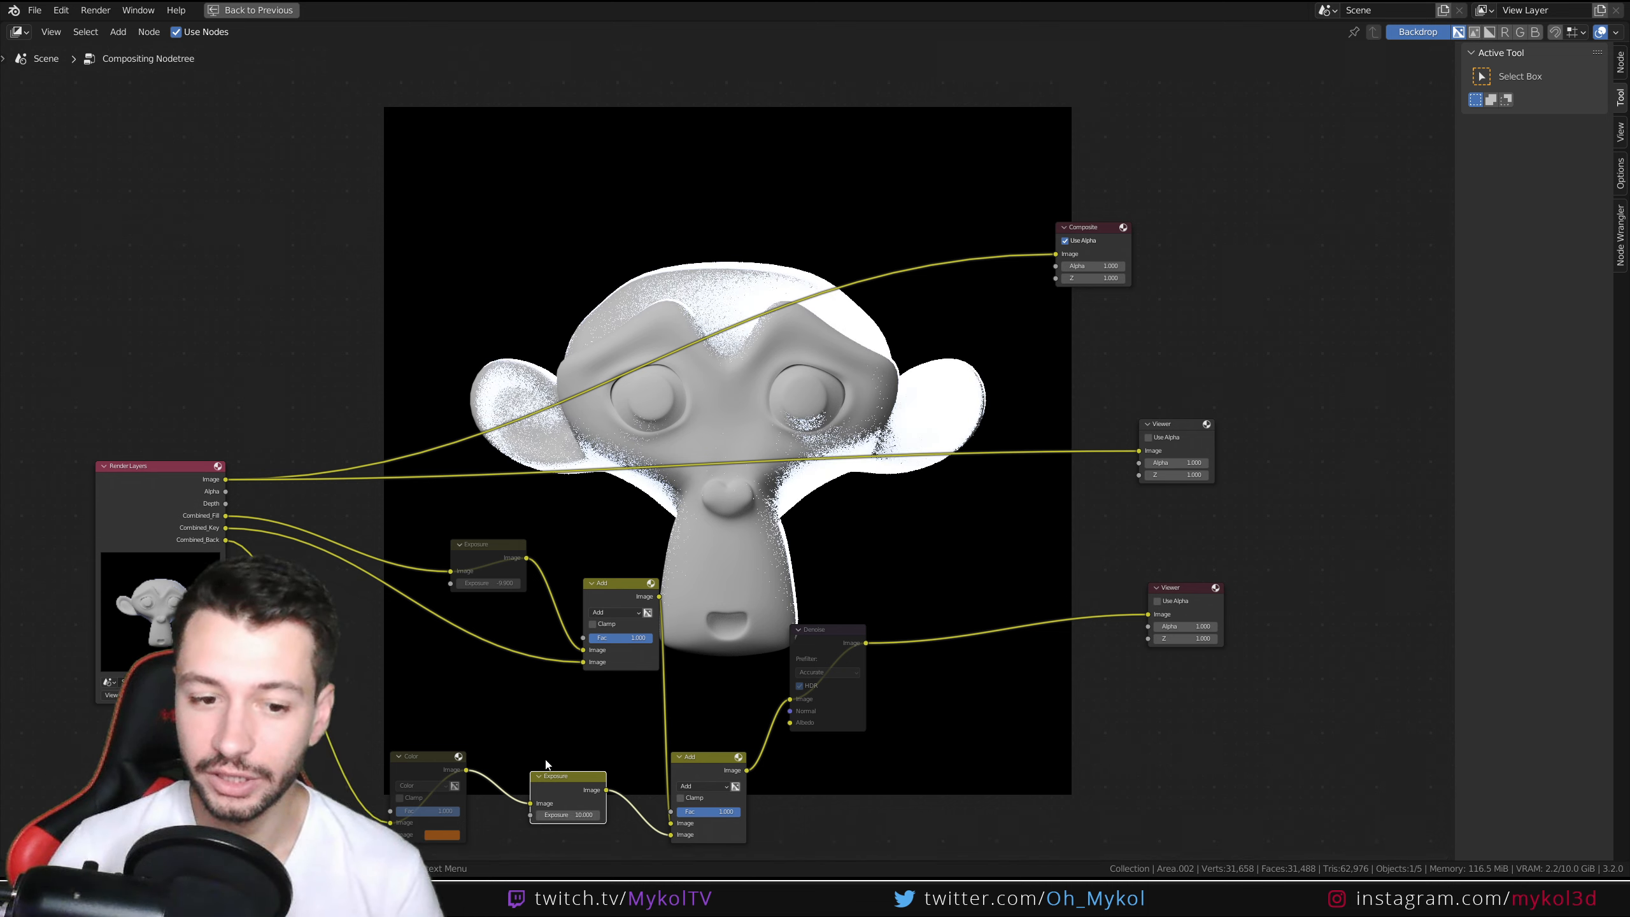
Step: Try the back light's exposure at -10 and reset it to 0
left_click_drag(583, 816, 232, 816)
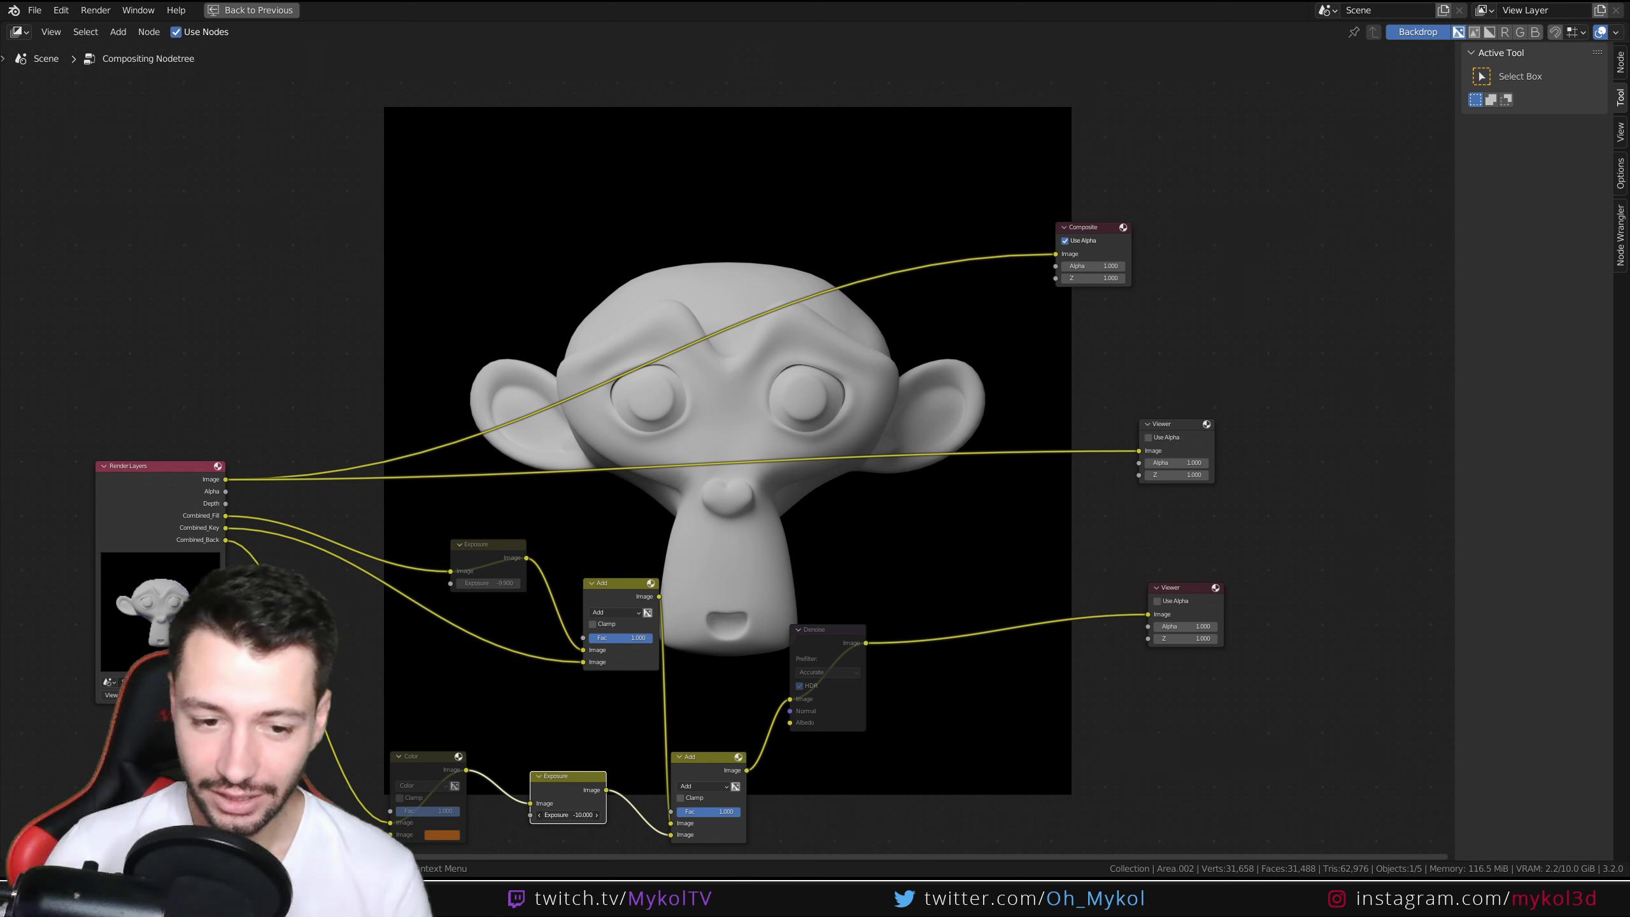
left_click(587, 814)
type("20")
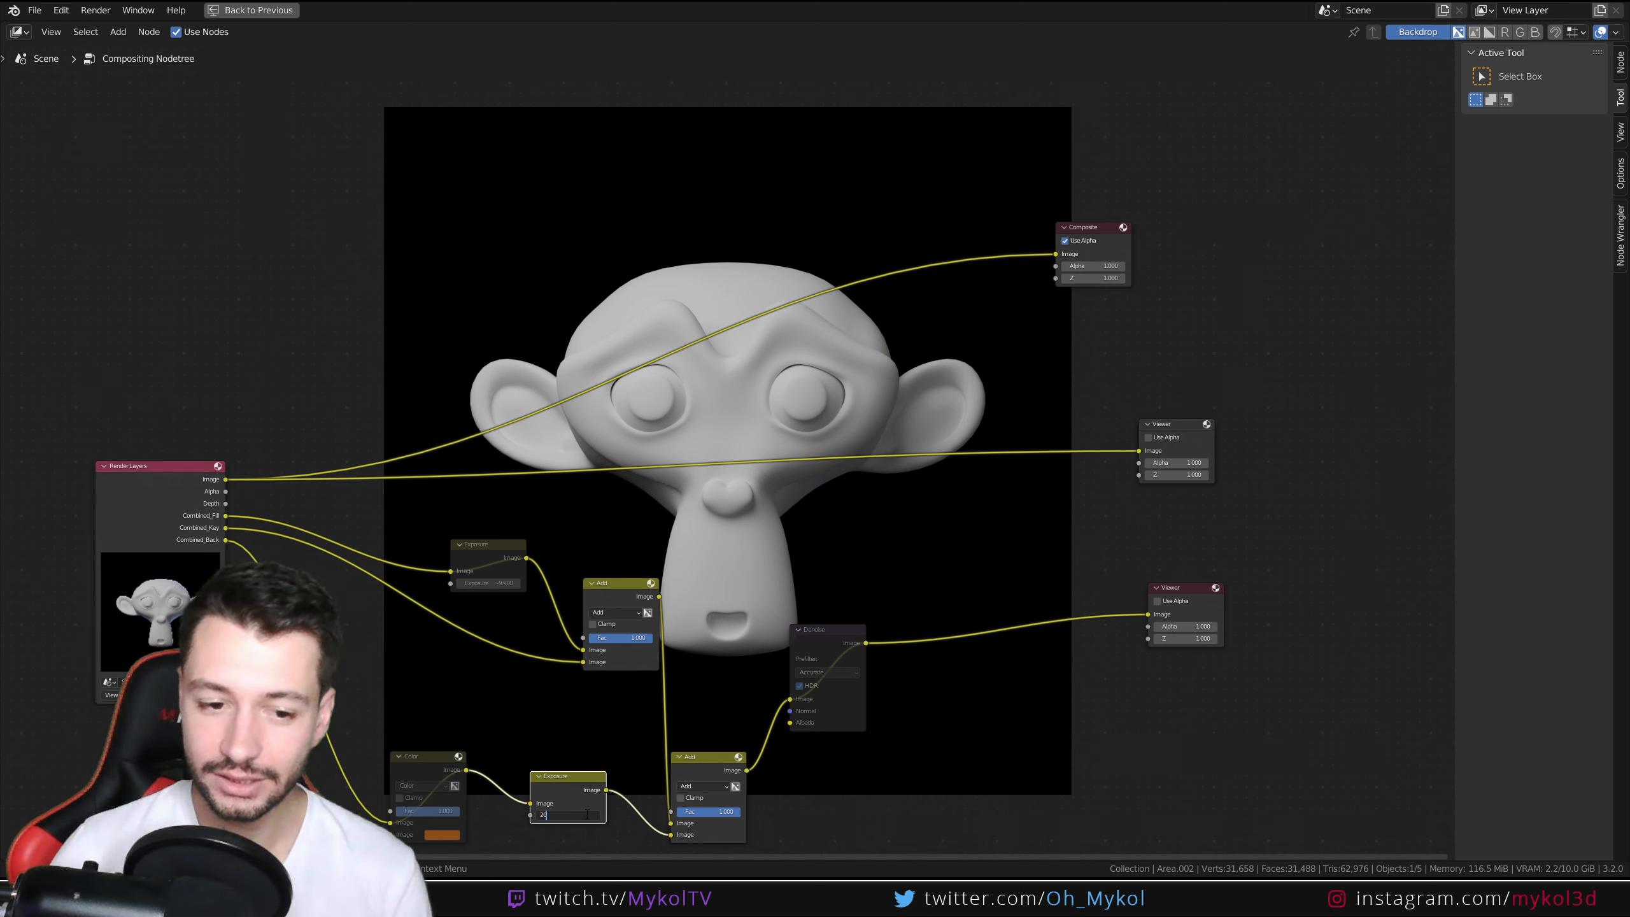
key("BackSpace")
key("BackSpace")
type("0")
key("Return")
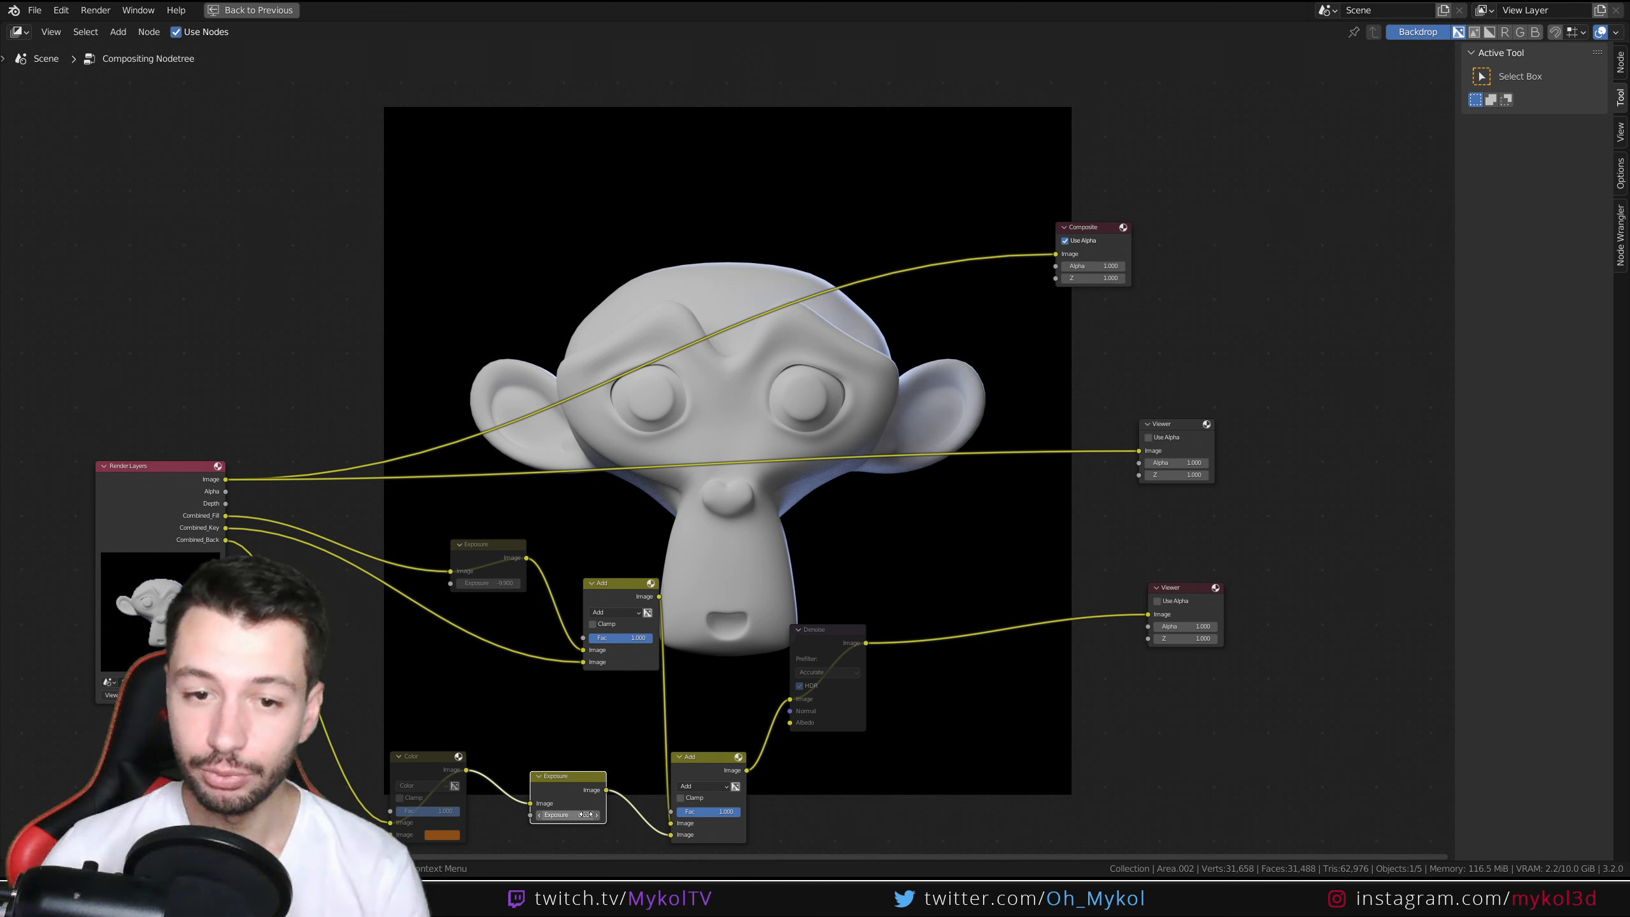
Step: Unmute the orange Color node on the back light branch and the Exposure node on the fill light branch
left_click(432, 760)
key("m")
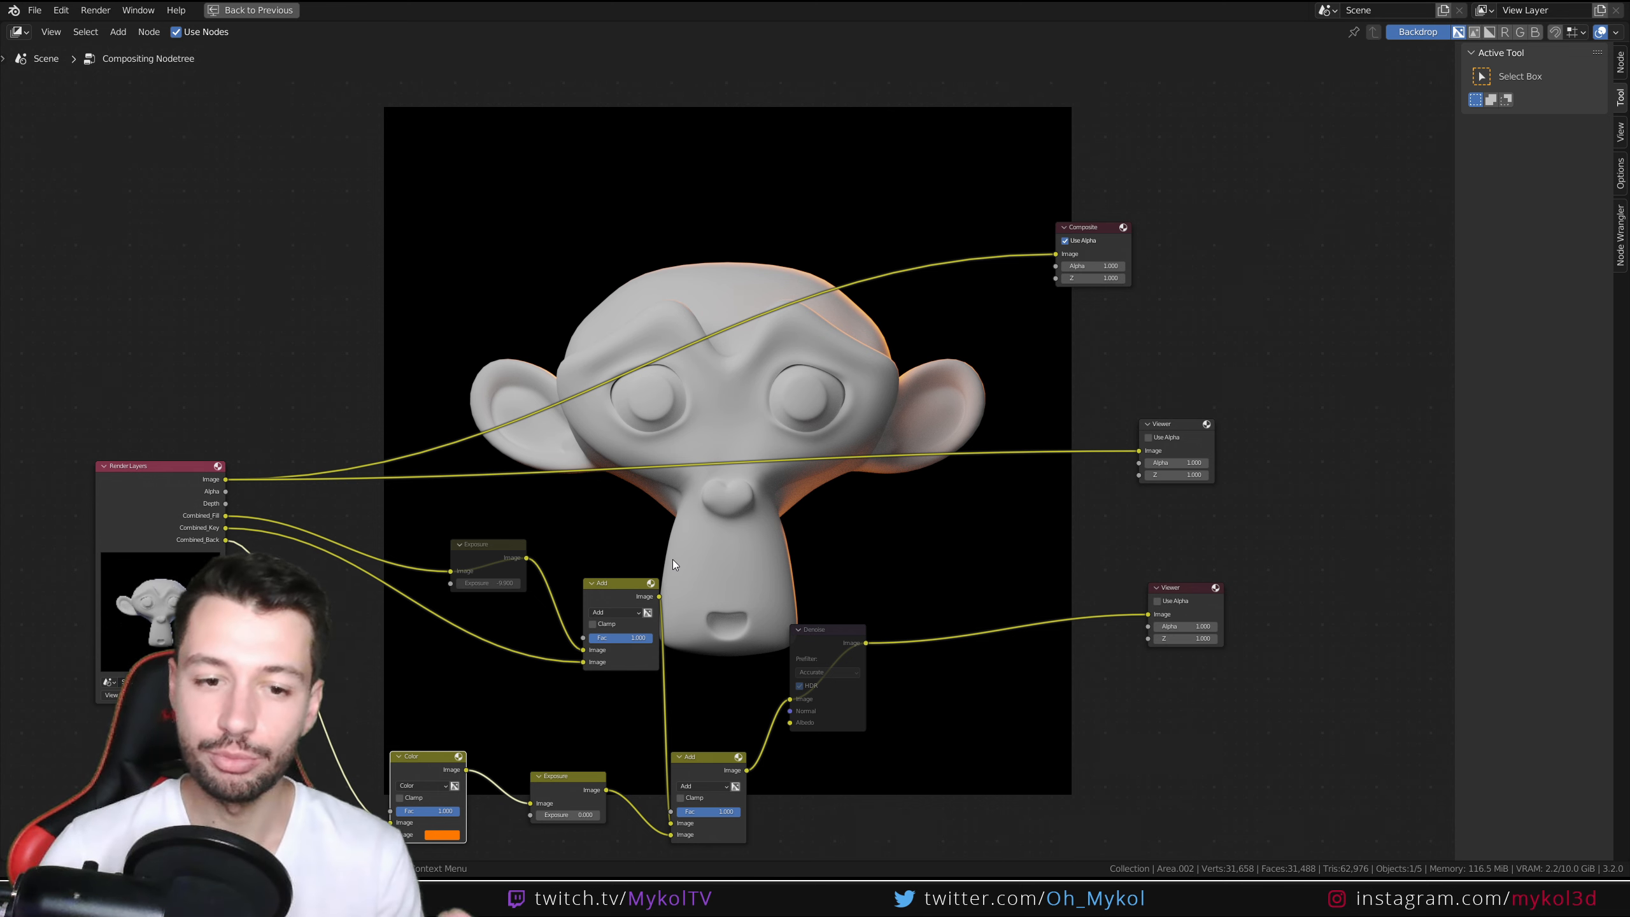
left_click_drag(619, 595, 600, 596)
left_click(494, 550)
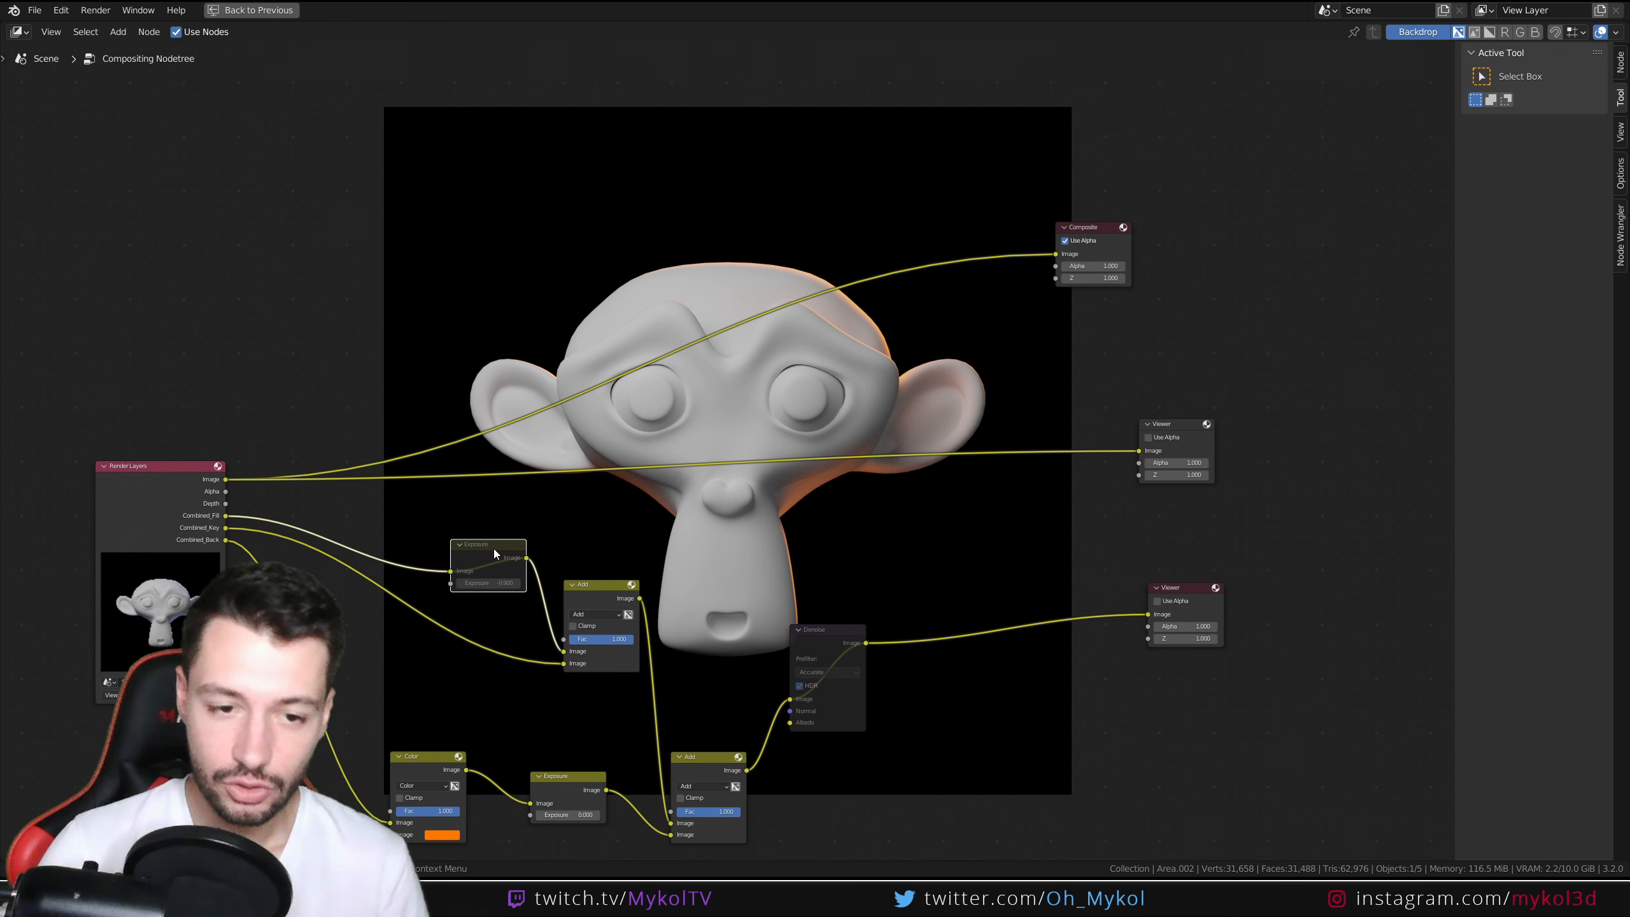
key("m")
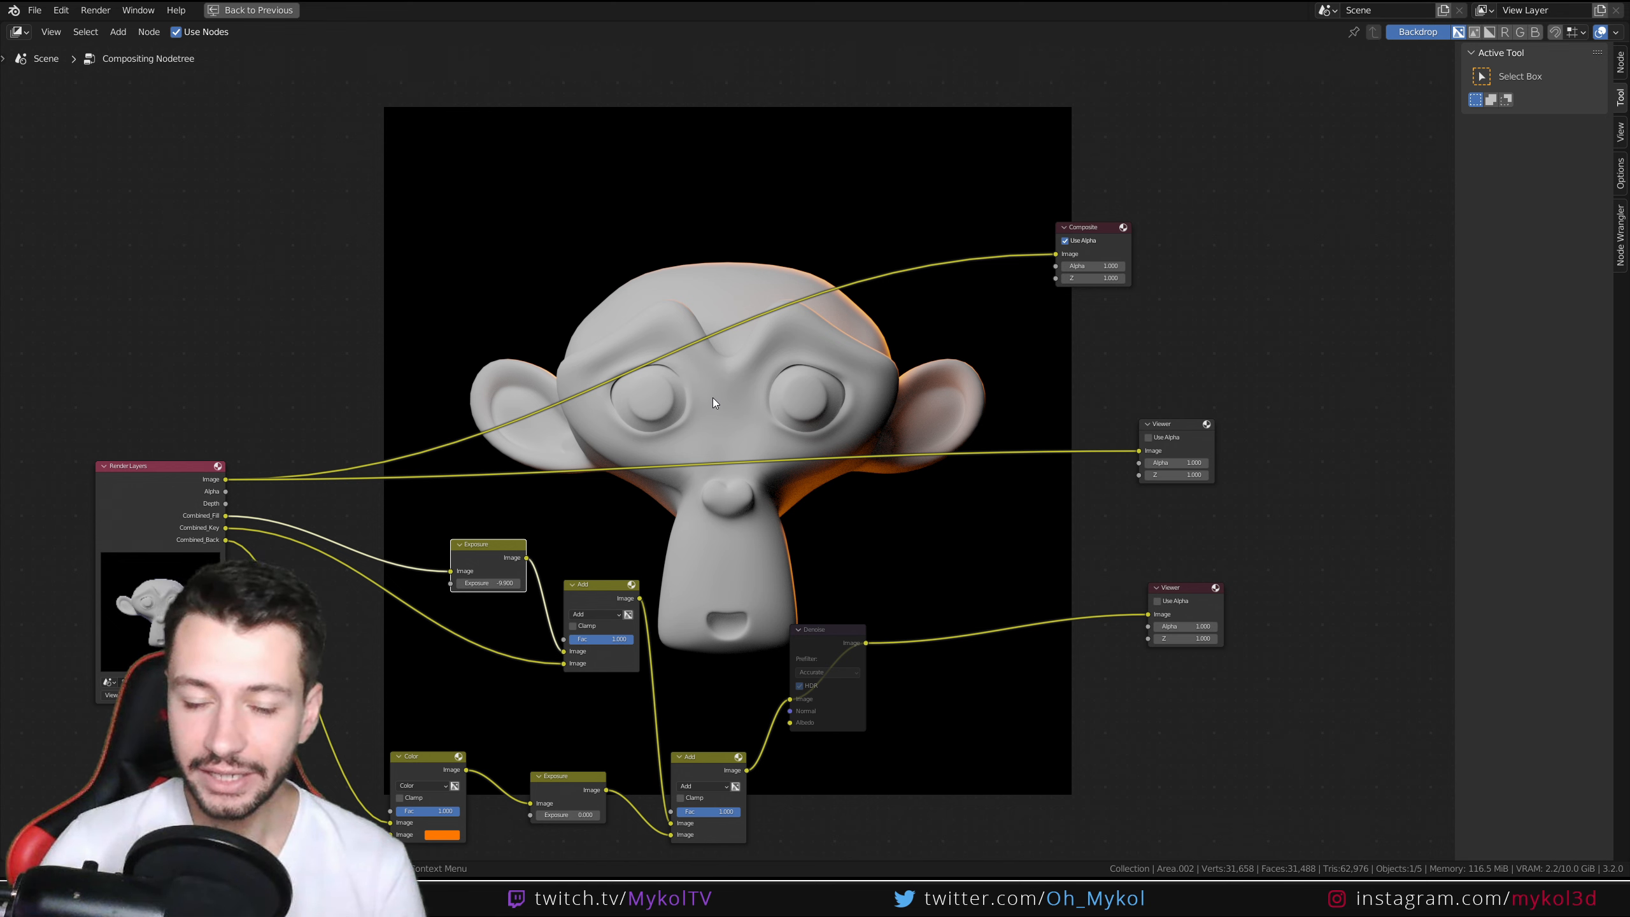
left_click_drag(500, 543, 488, 531)
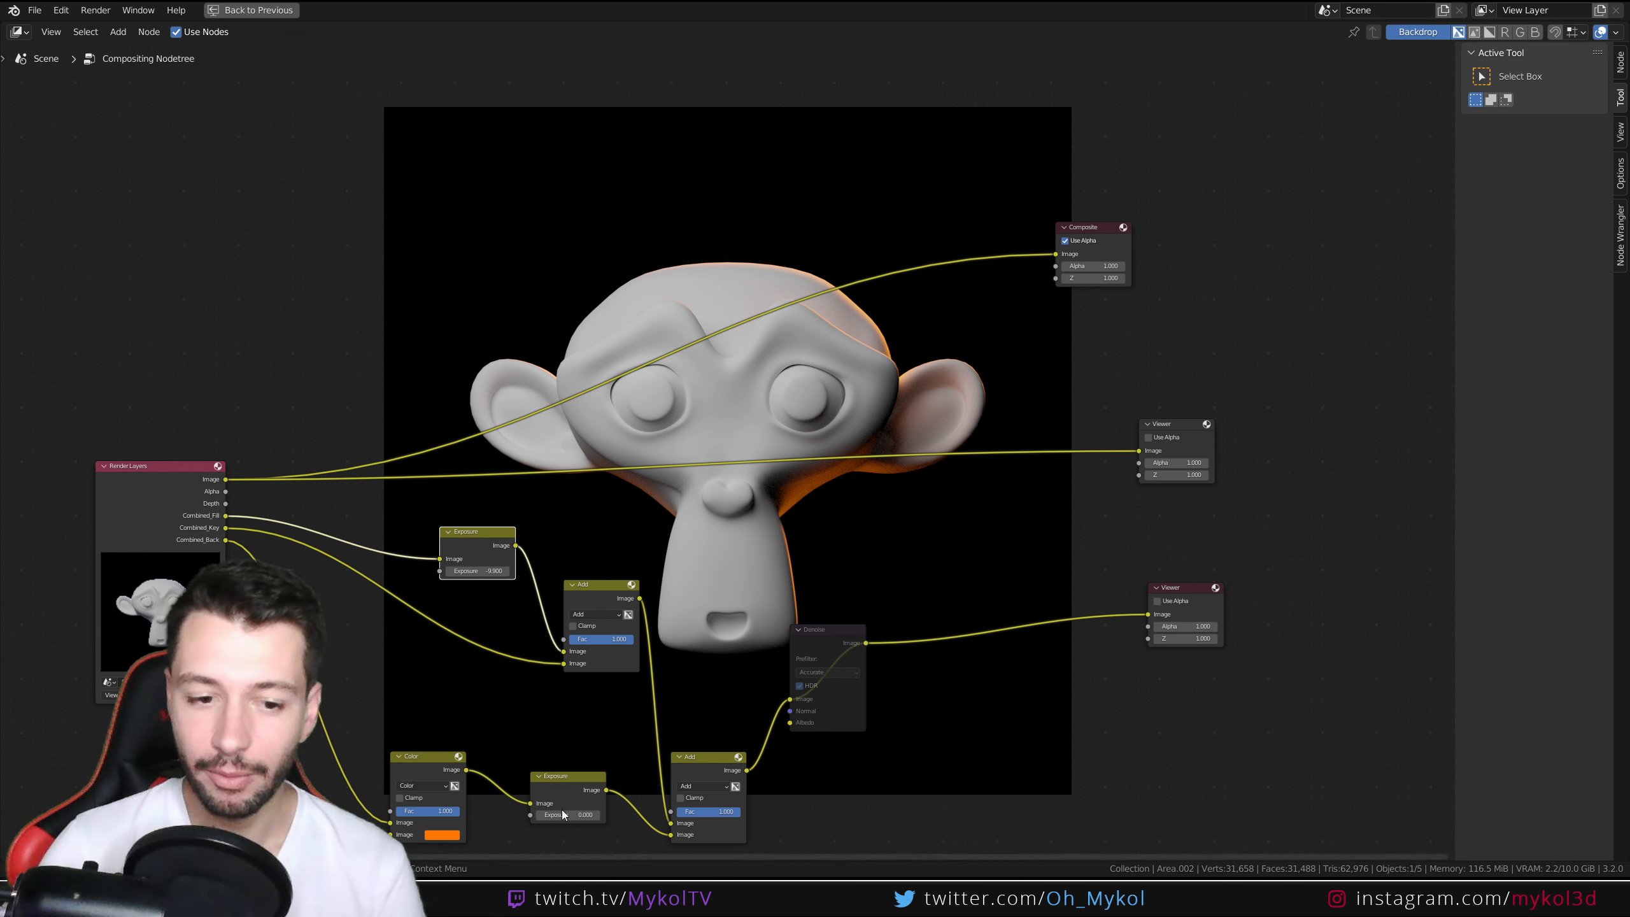
Step: Lower the back light's exposure to -10 and select all processing nodes between Render Layers and the Viewer
left_click_drag(566, 815, 507, 816)
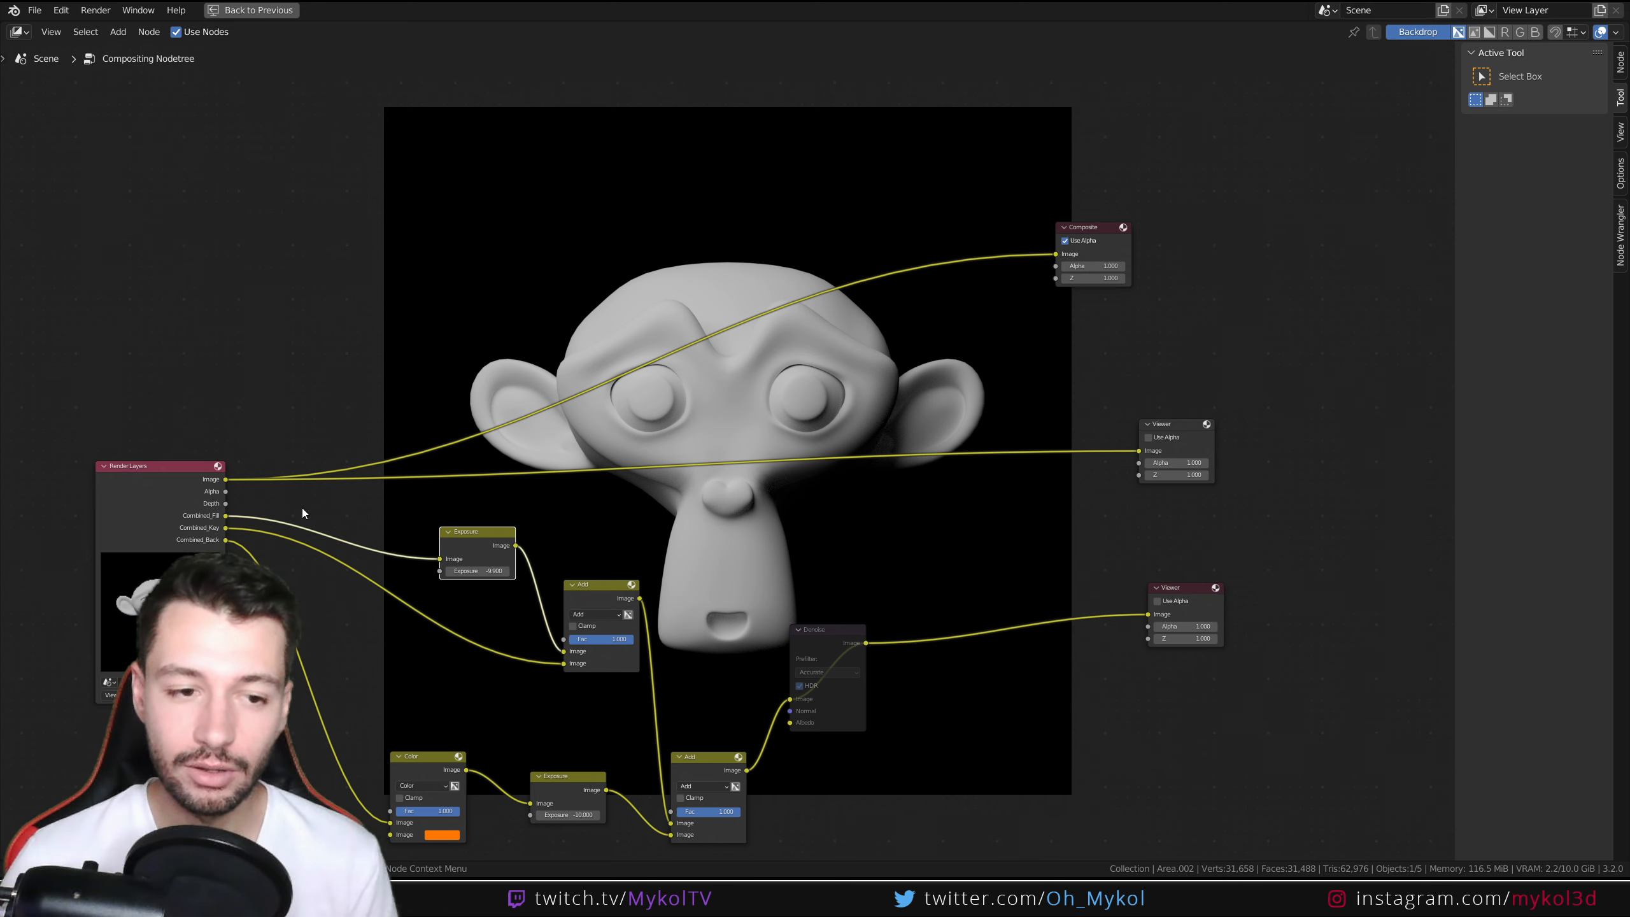
left_click_drag(303, 513, 993, 845)
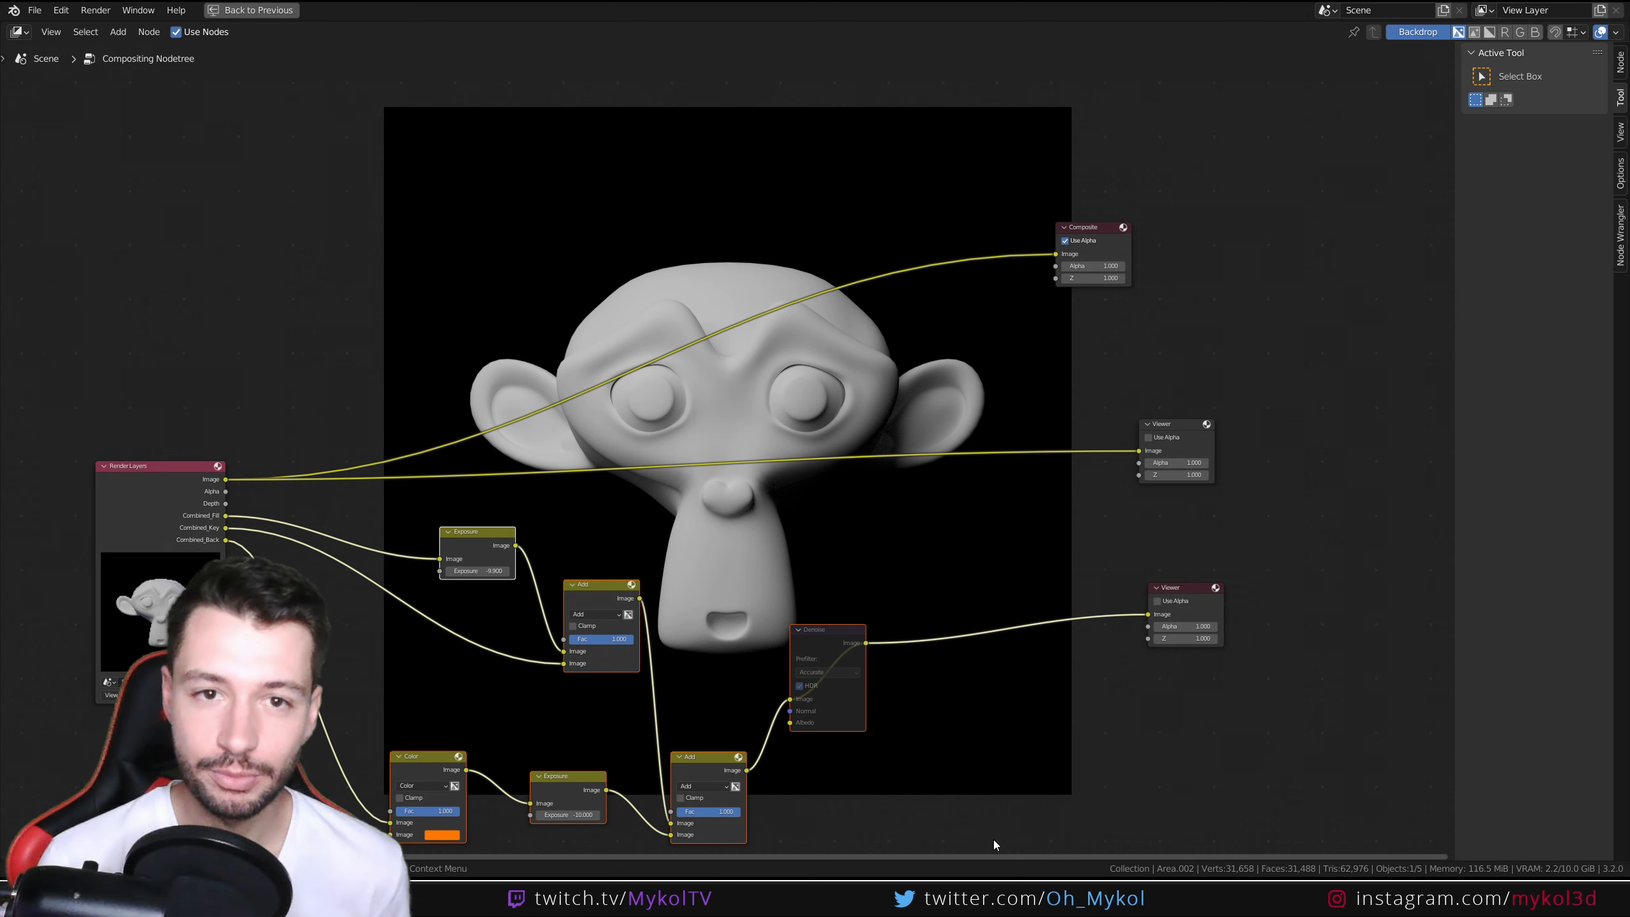
Step: Change the maximized compositor to a 3D Viewport and restore the full multi-area layout
left_click(18, 31)
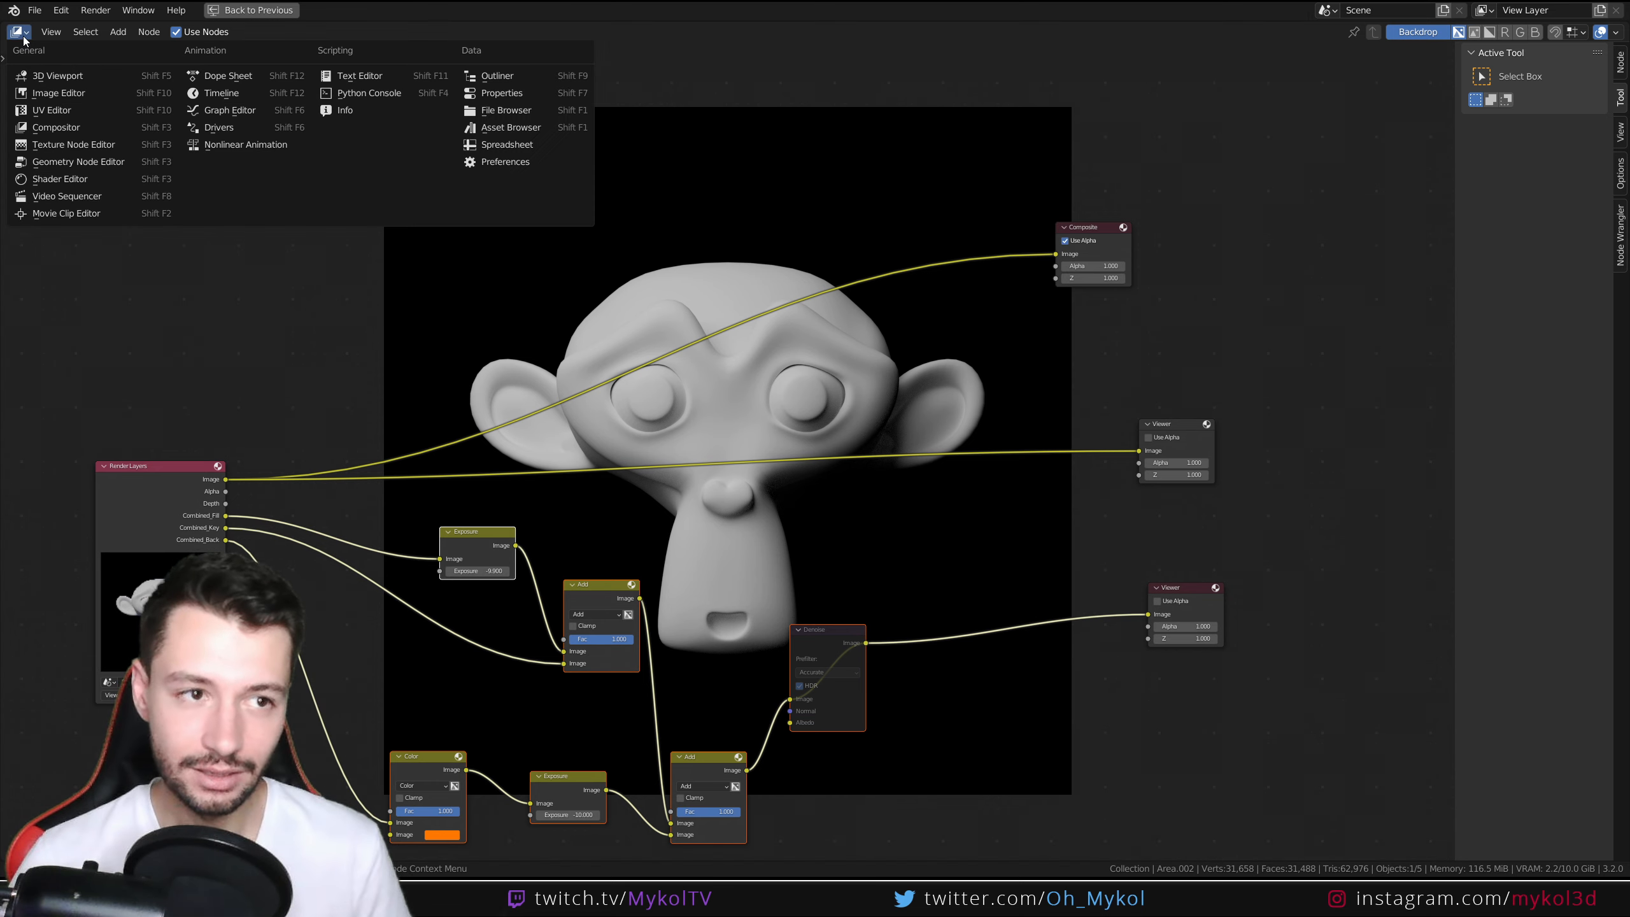
left_click(47, 78)
key("KP_0")
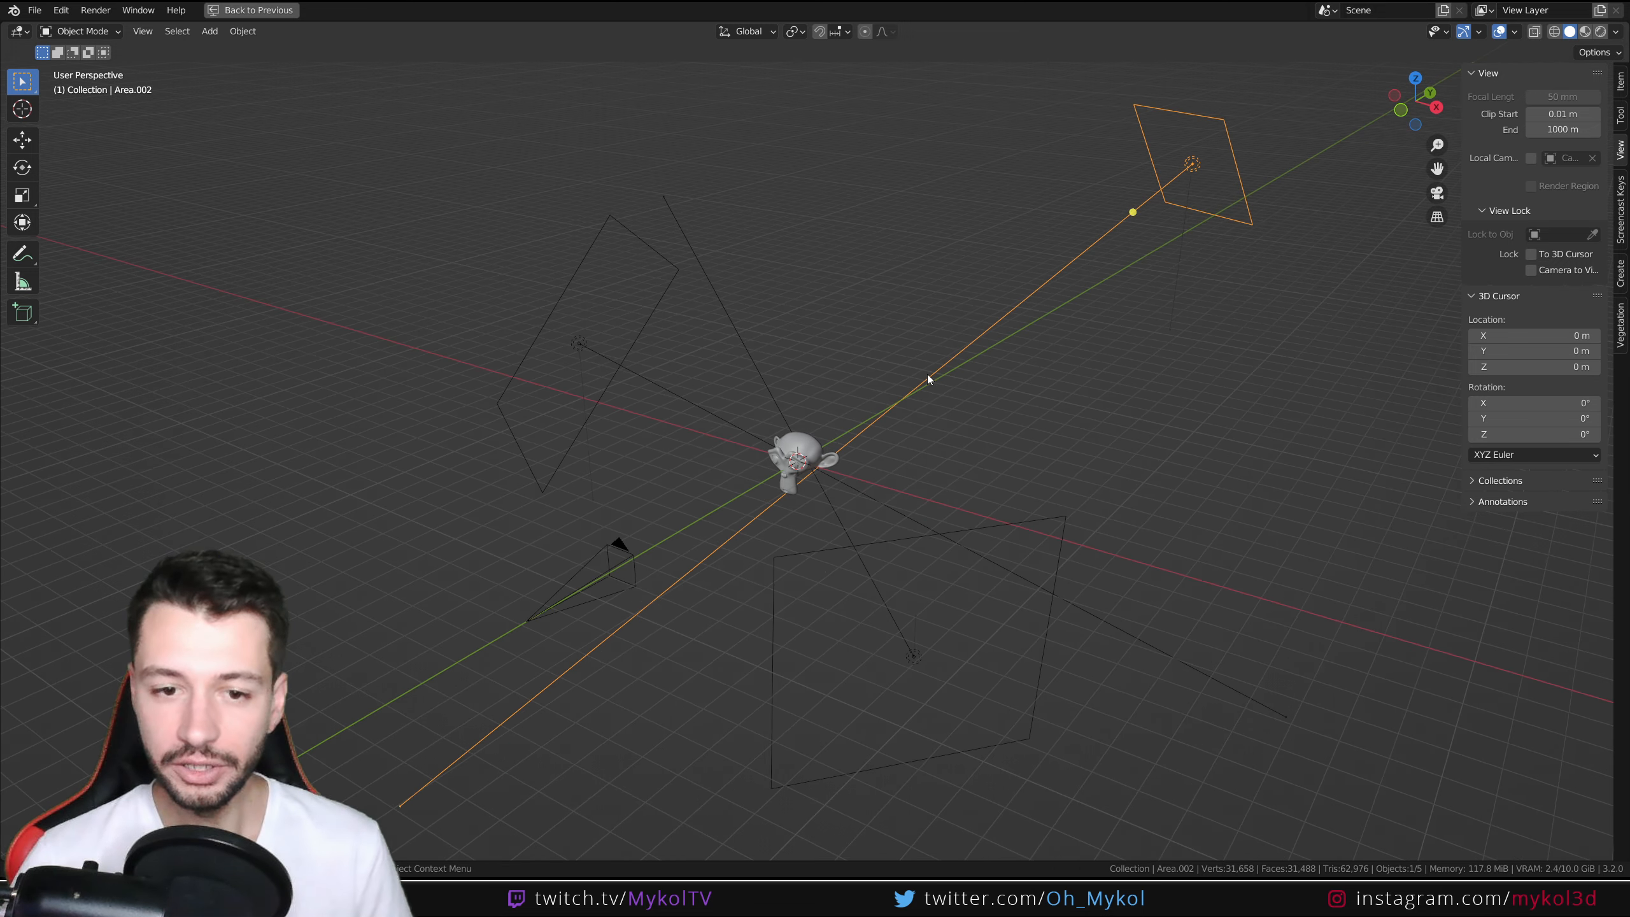
key("ctrl+space")
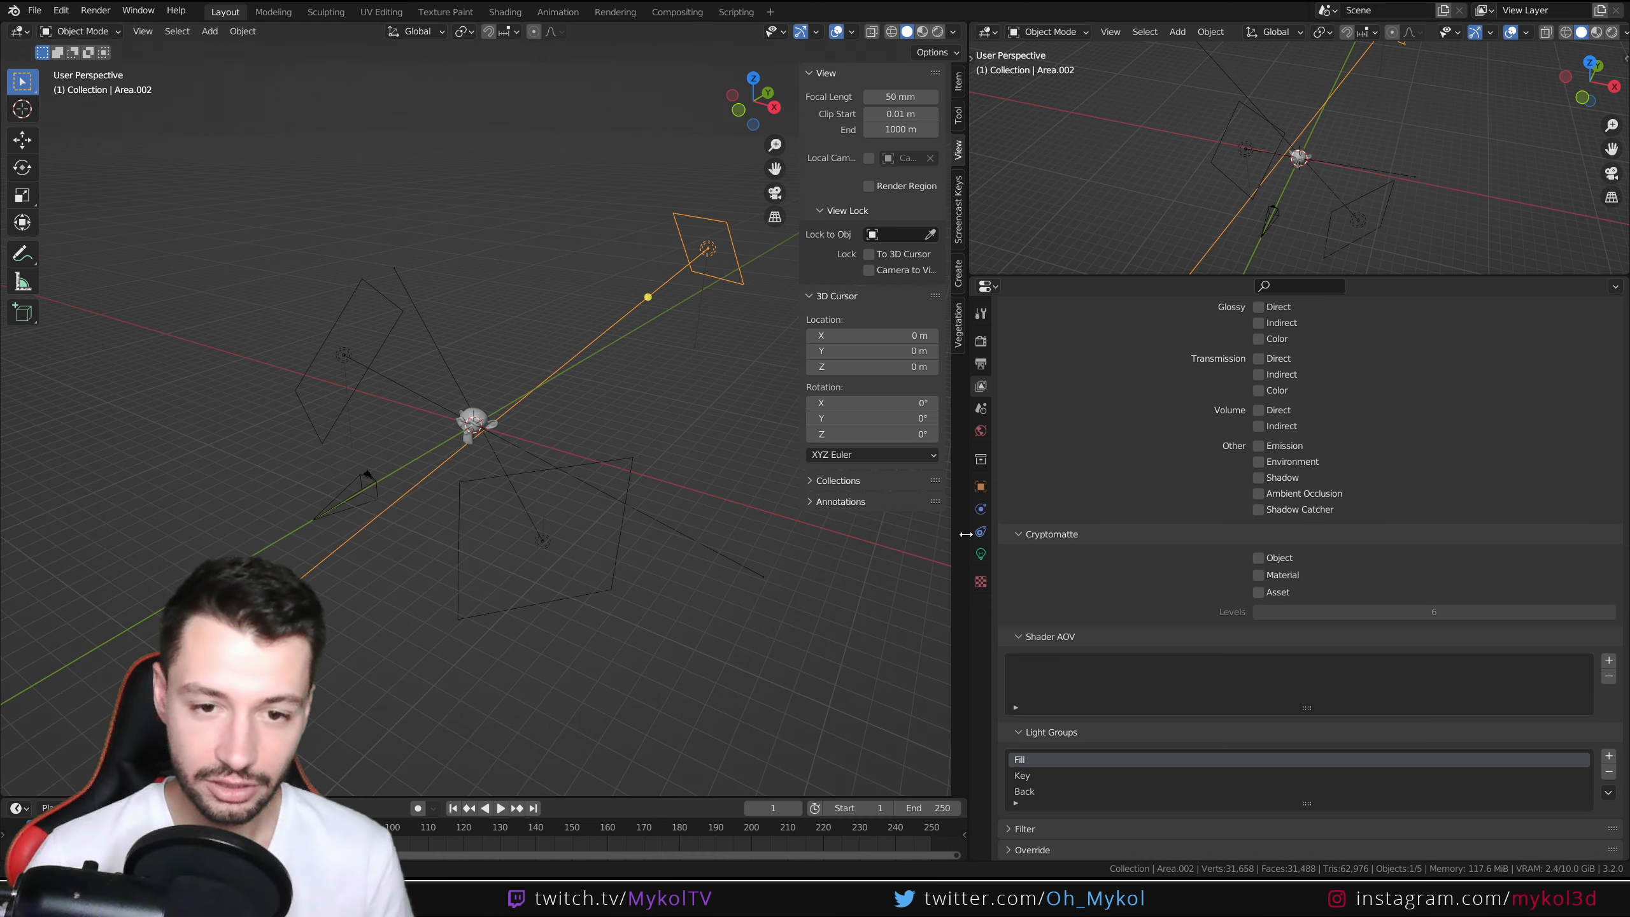
Step: Select the large area light Area.001 and show its object properties to examine its light group assignment
left_click(589, 462)
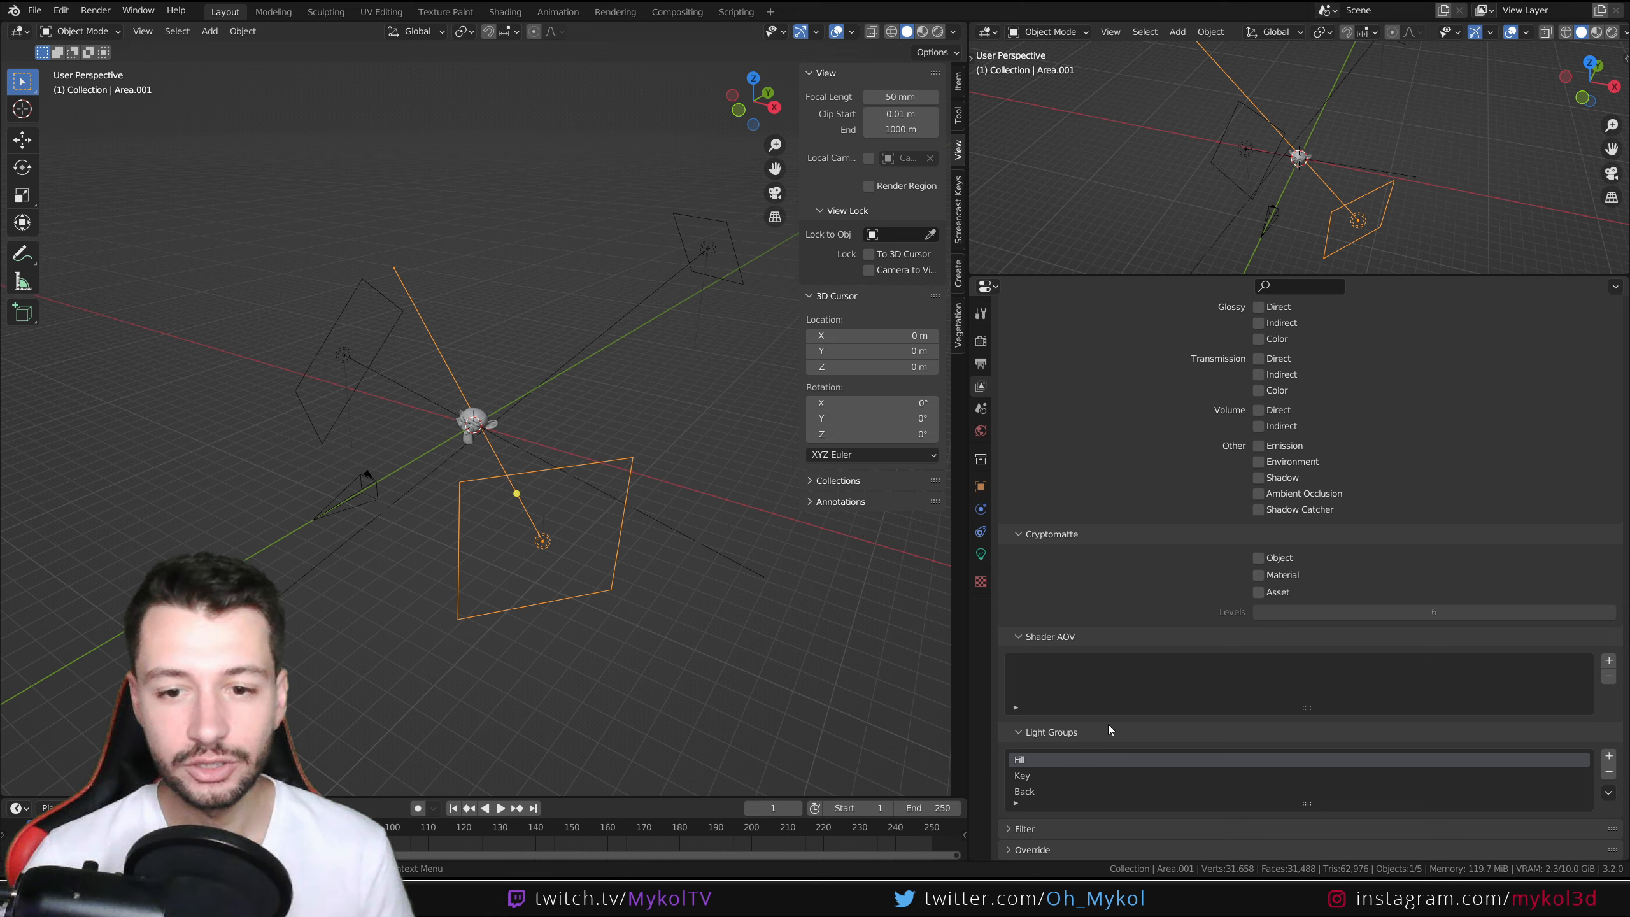
left_click(982, 555)
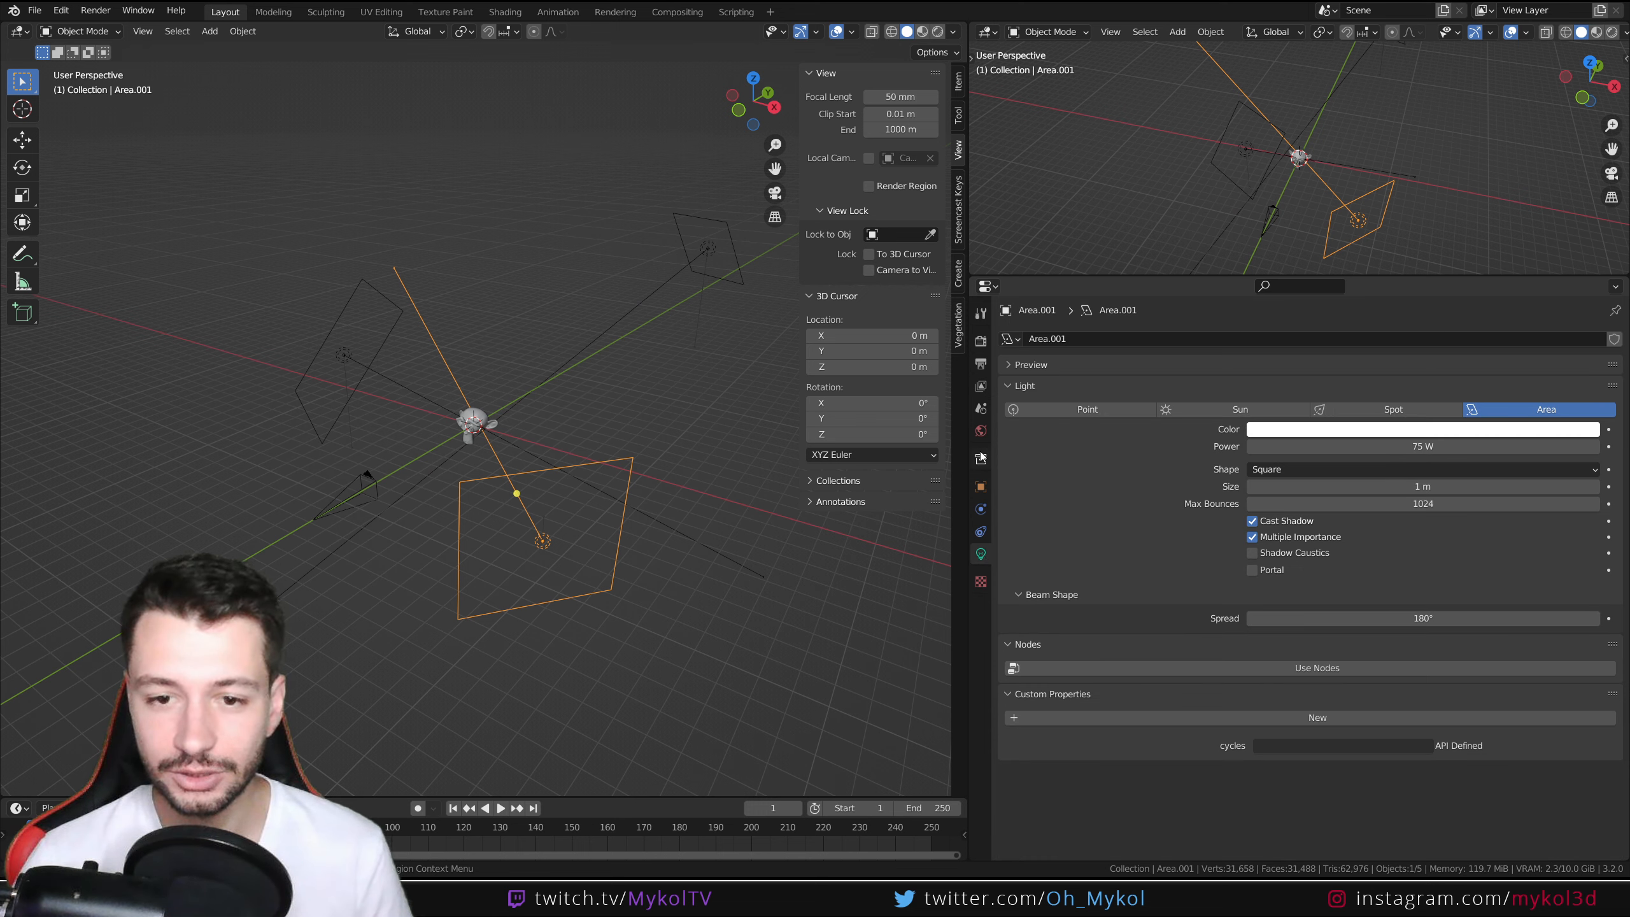
left_click(981, 486)
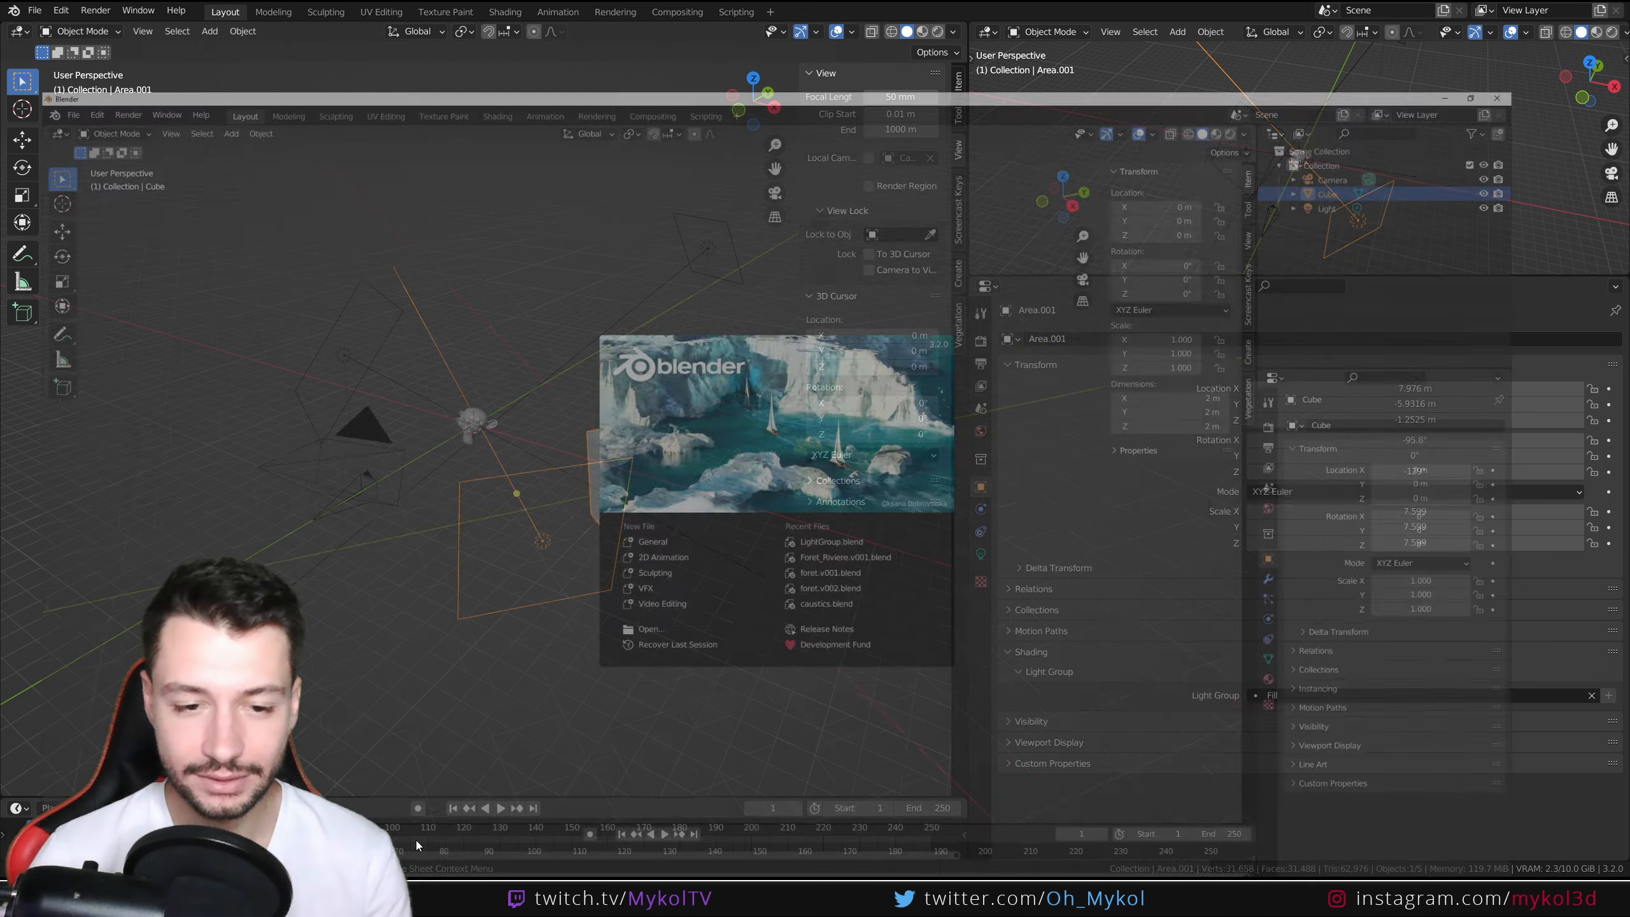
Step: Dismiss the splash screen of the new default scene and enable Screencast Keys in the viewport
left_click(754, 724)
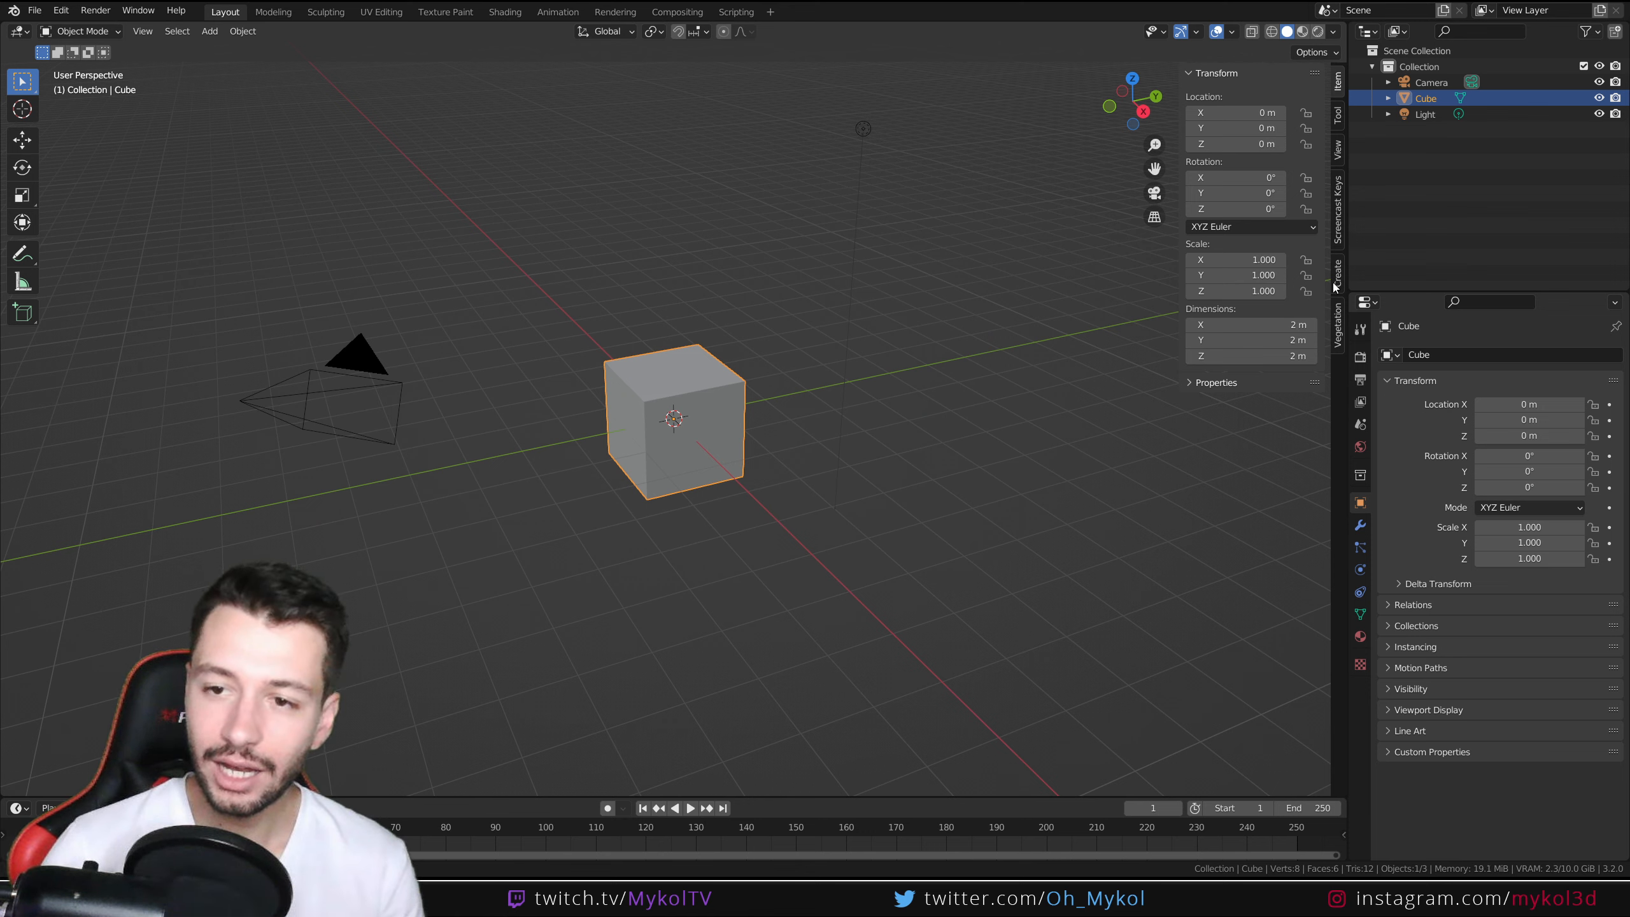
left_click(1337, 238)
left_click(1340, 83)
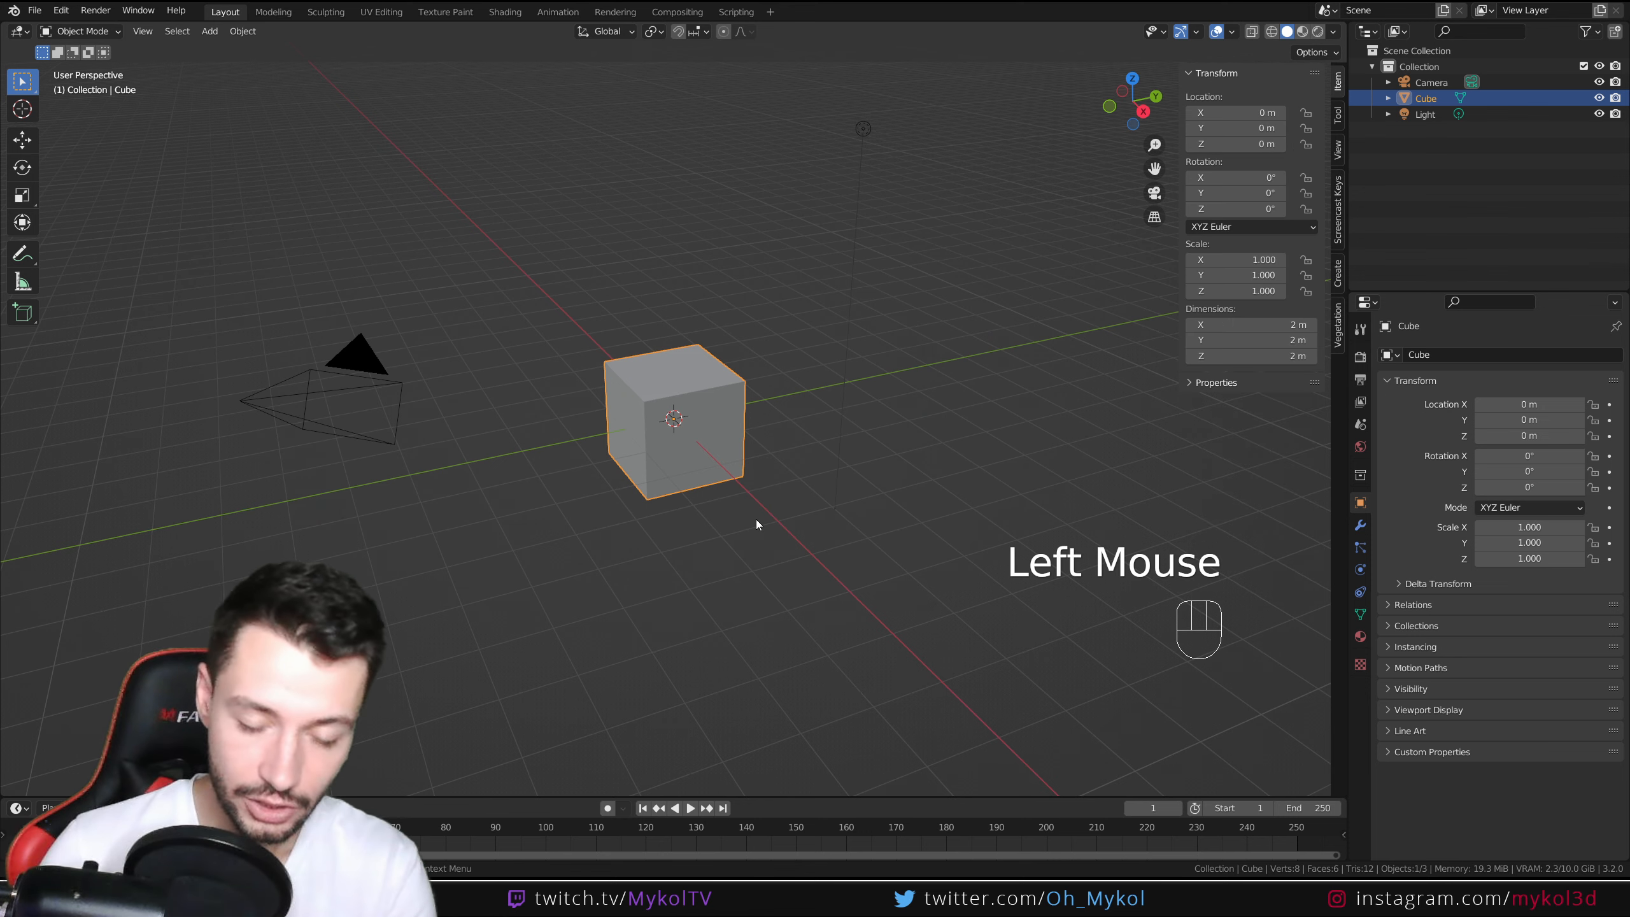
Step: Delete the default cube, light and camera, and view the empty scene from the front
key("Delete")
left_click(861, 131)
key("Delete")
left_click(404, 411)
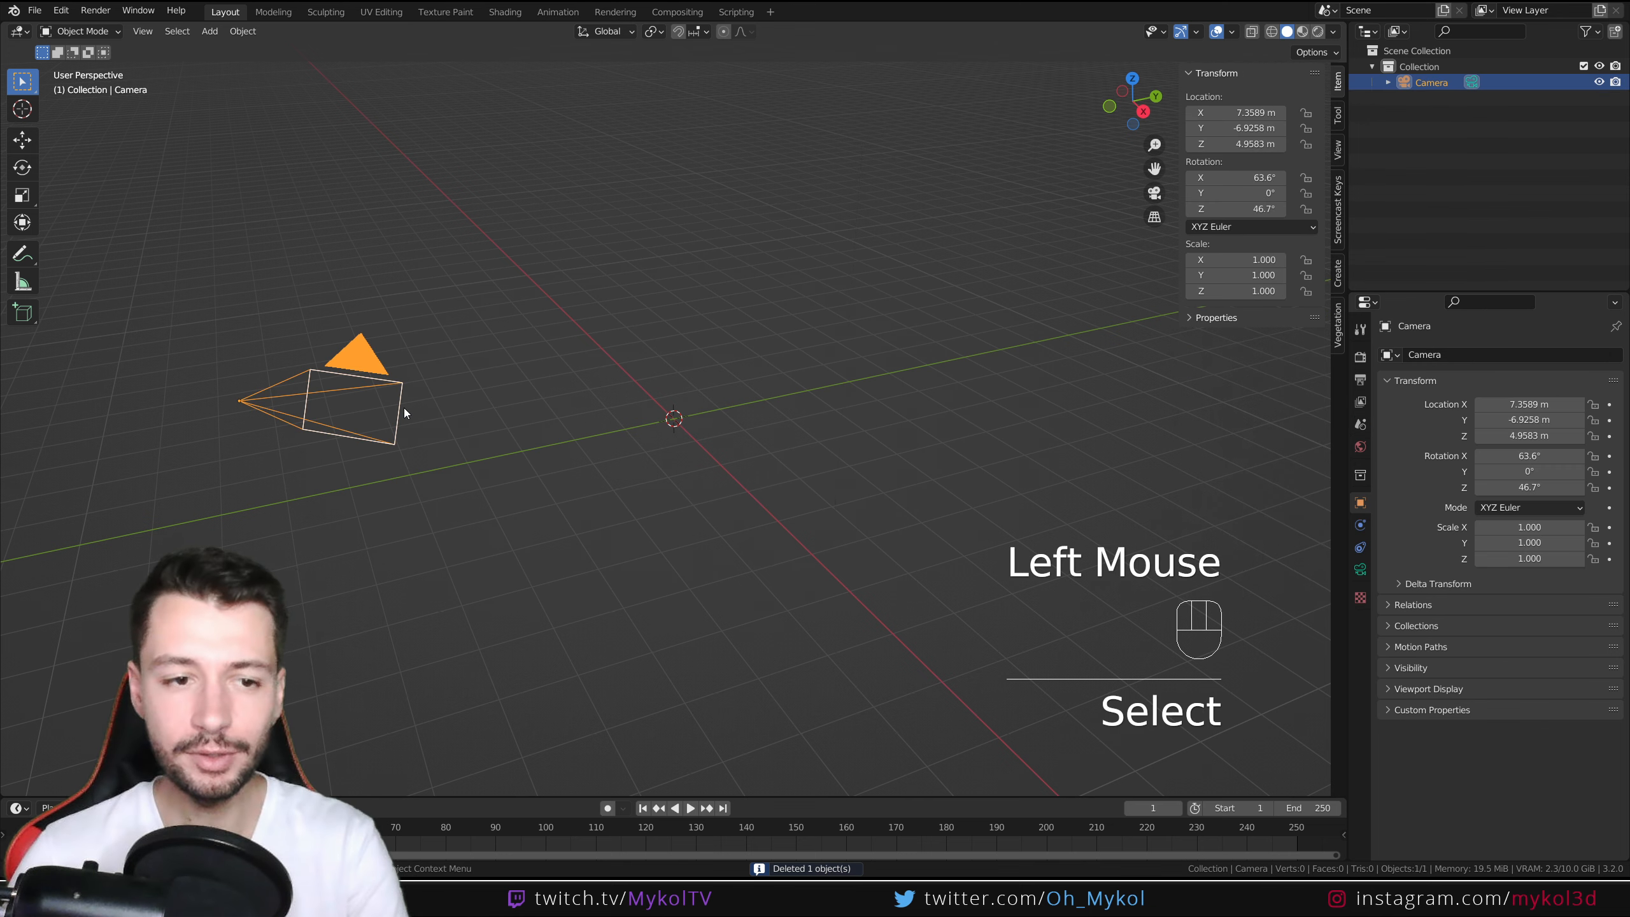
key("Delete")
key("KP_1")
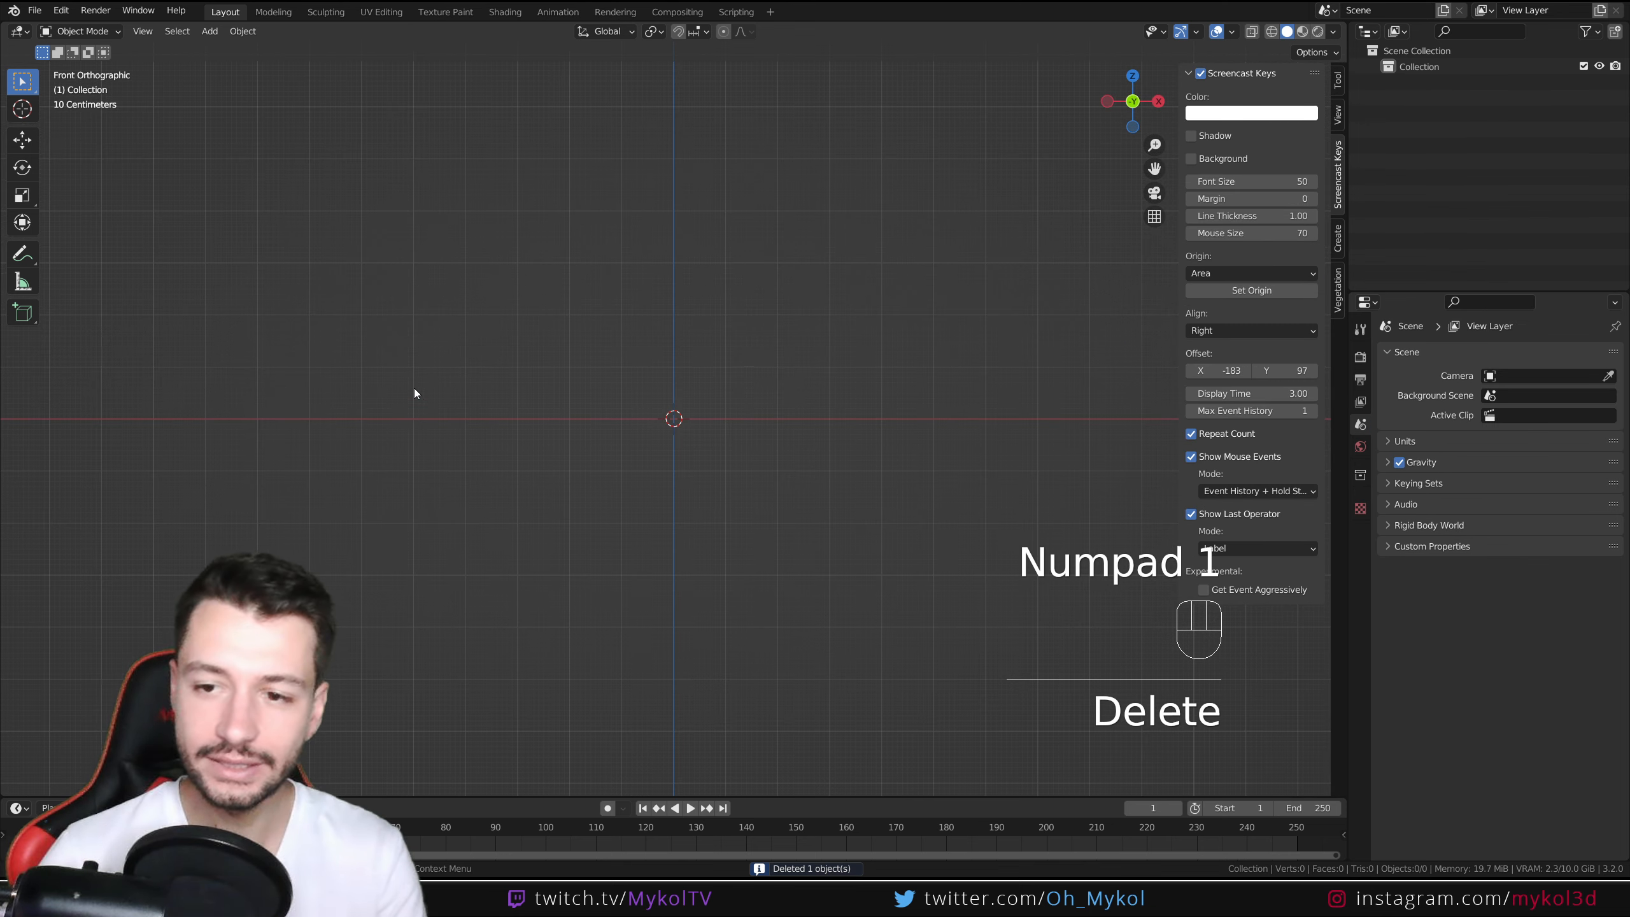
Step: Enlarge the Outliner area in width and height and turn it into a second 3D Viewport
left_click_drag(1351, 274, 919, 274)
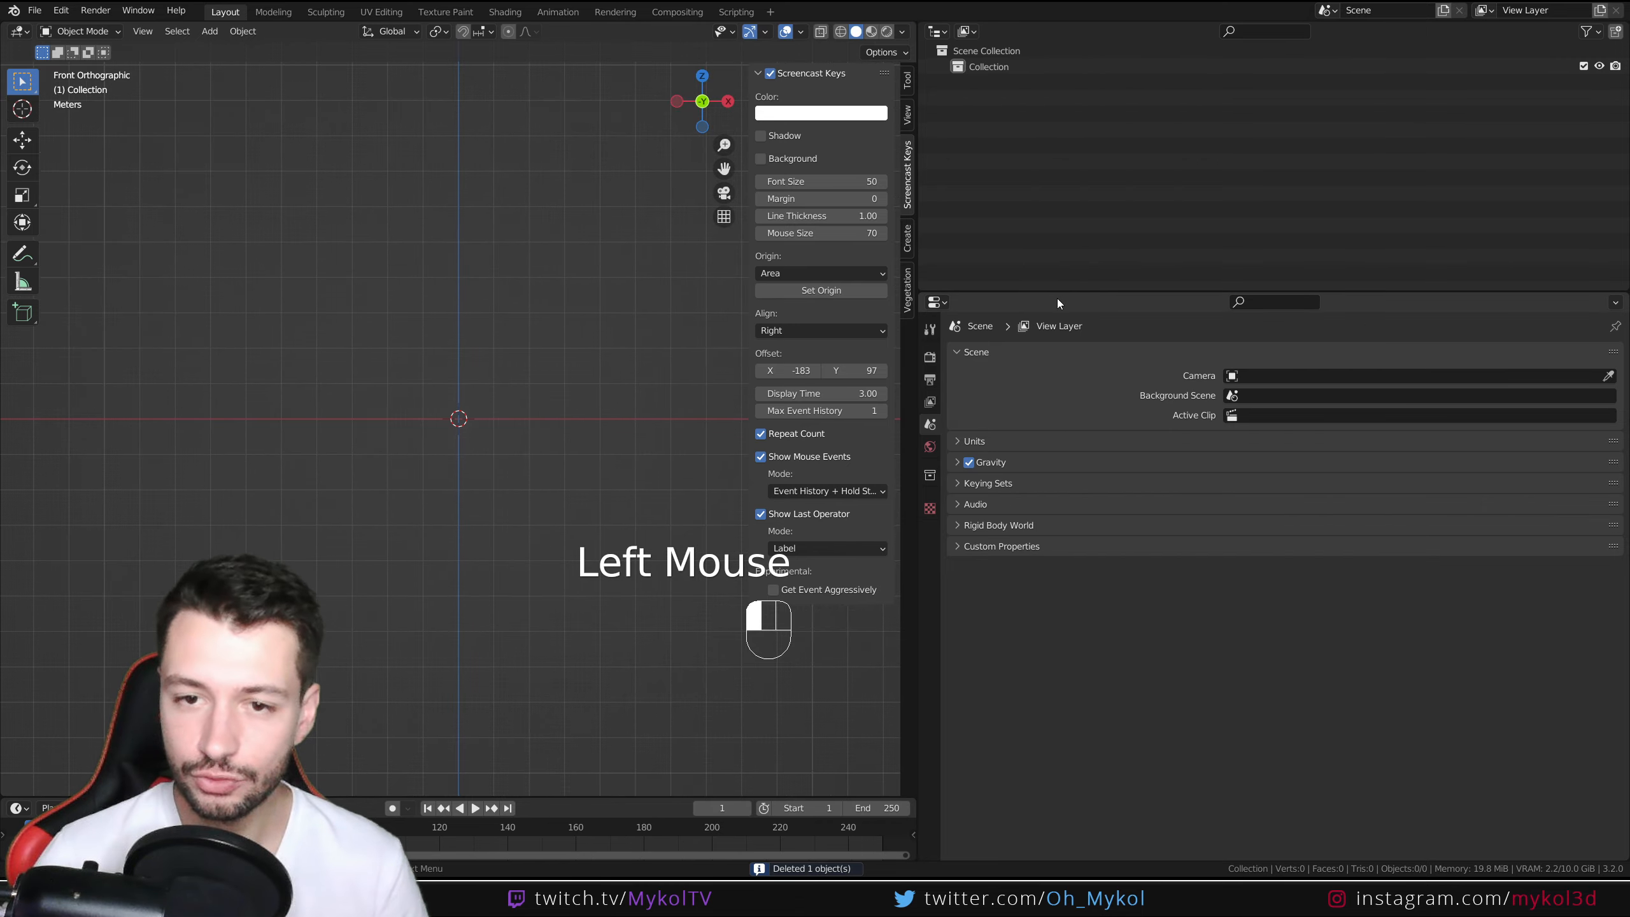
left_click_drag(1057, 298, 1057, 473)
left_click(939, 30)
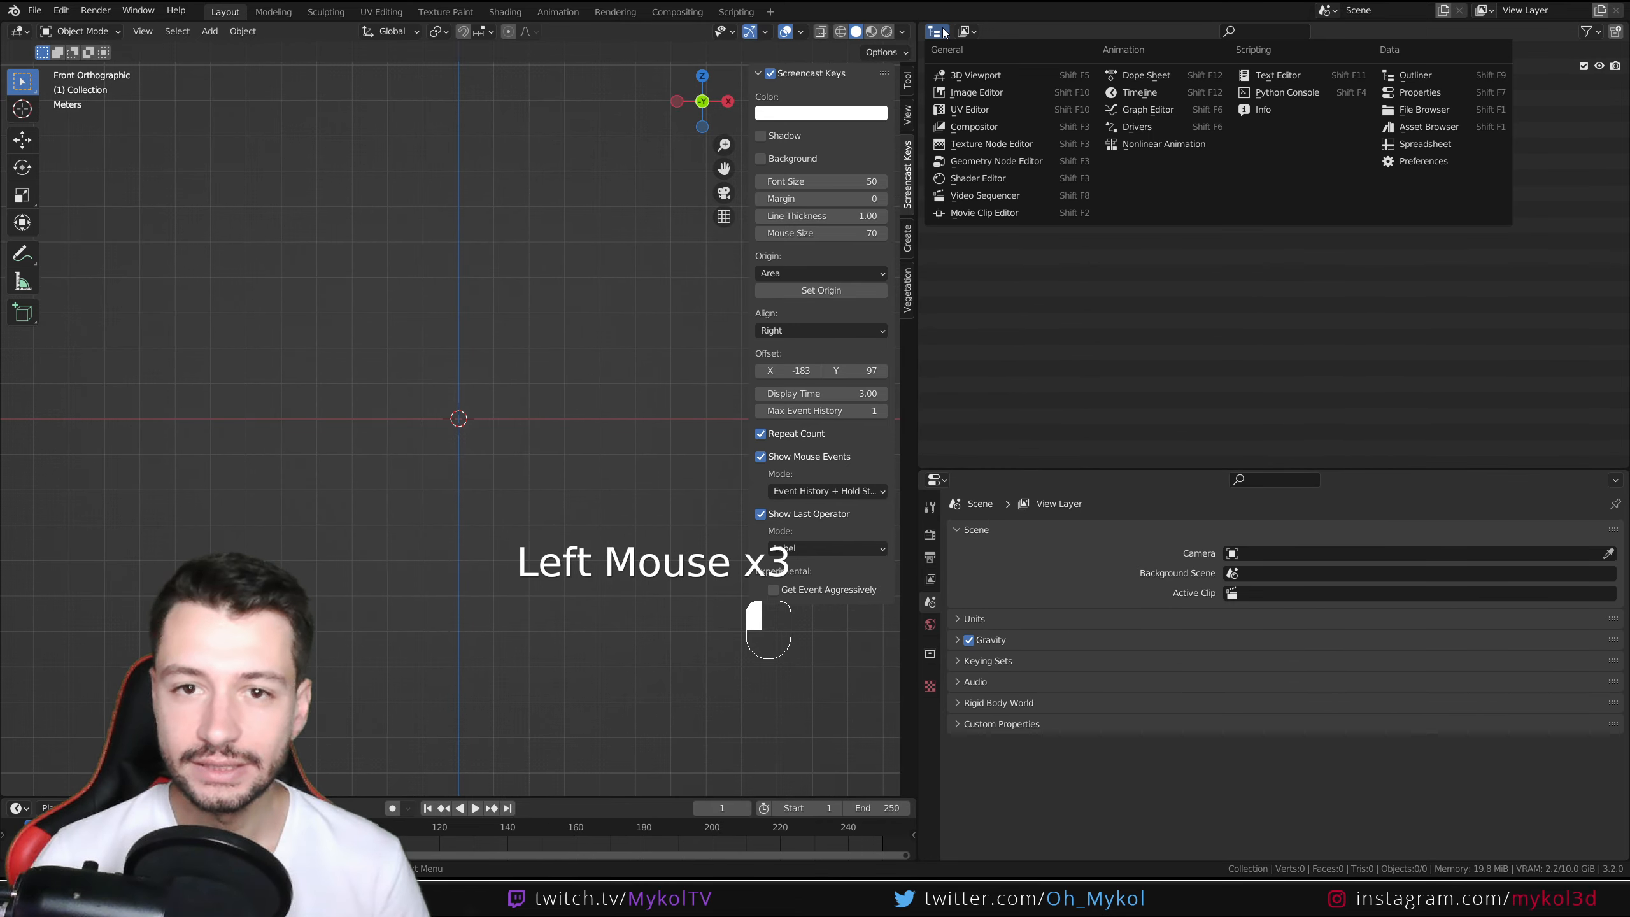
left_click(976, 75)
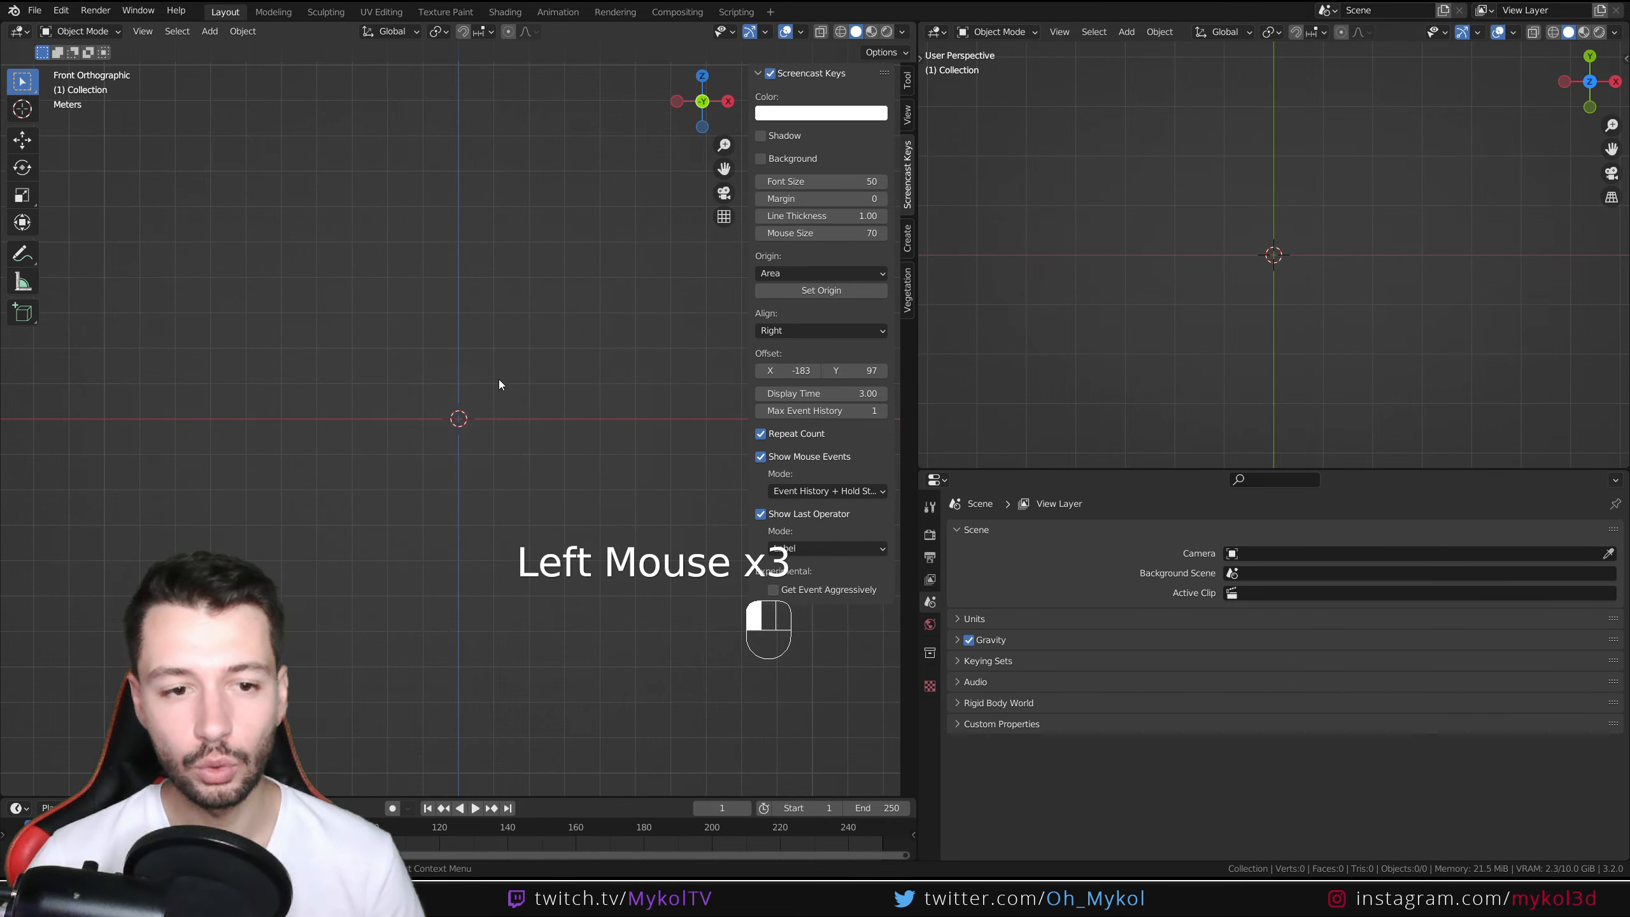
scroll(1256, 264, "down", 2)
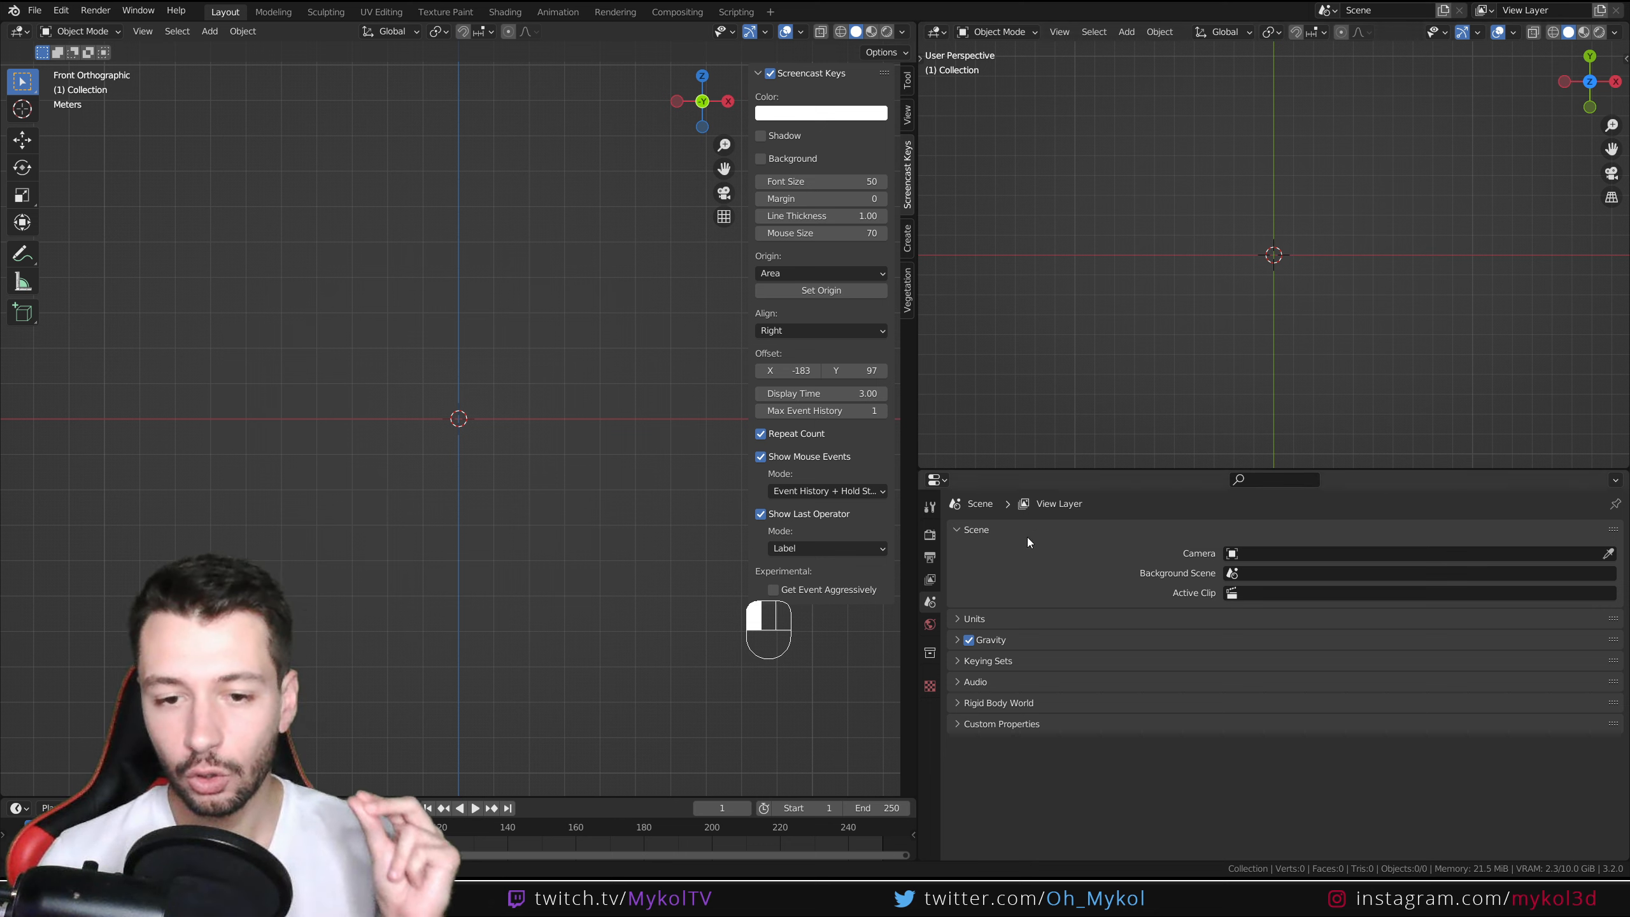
Step: Set the render engine to Cycles with GPU Compute as the device and enable viewport denoising
left_click(925, 544)
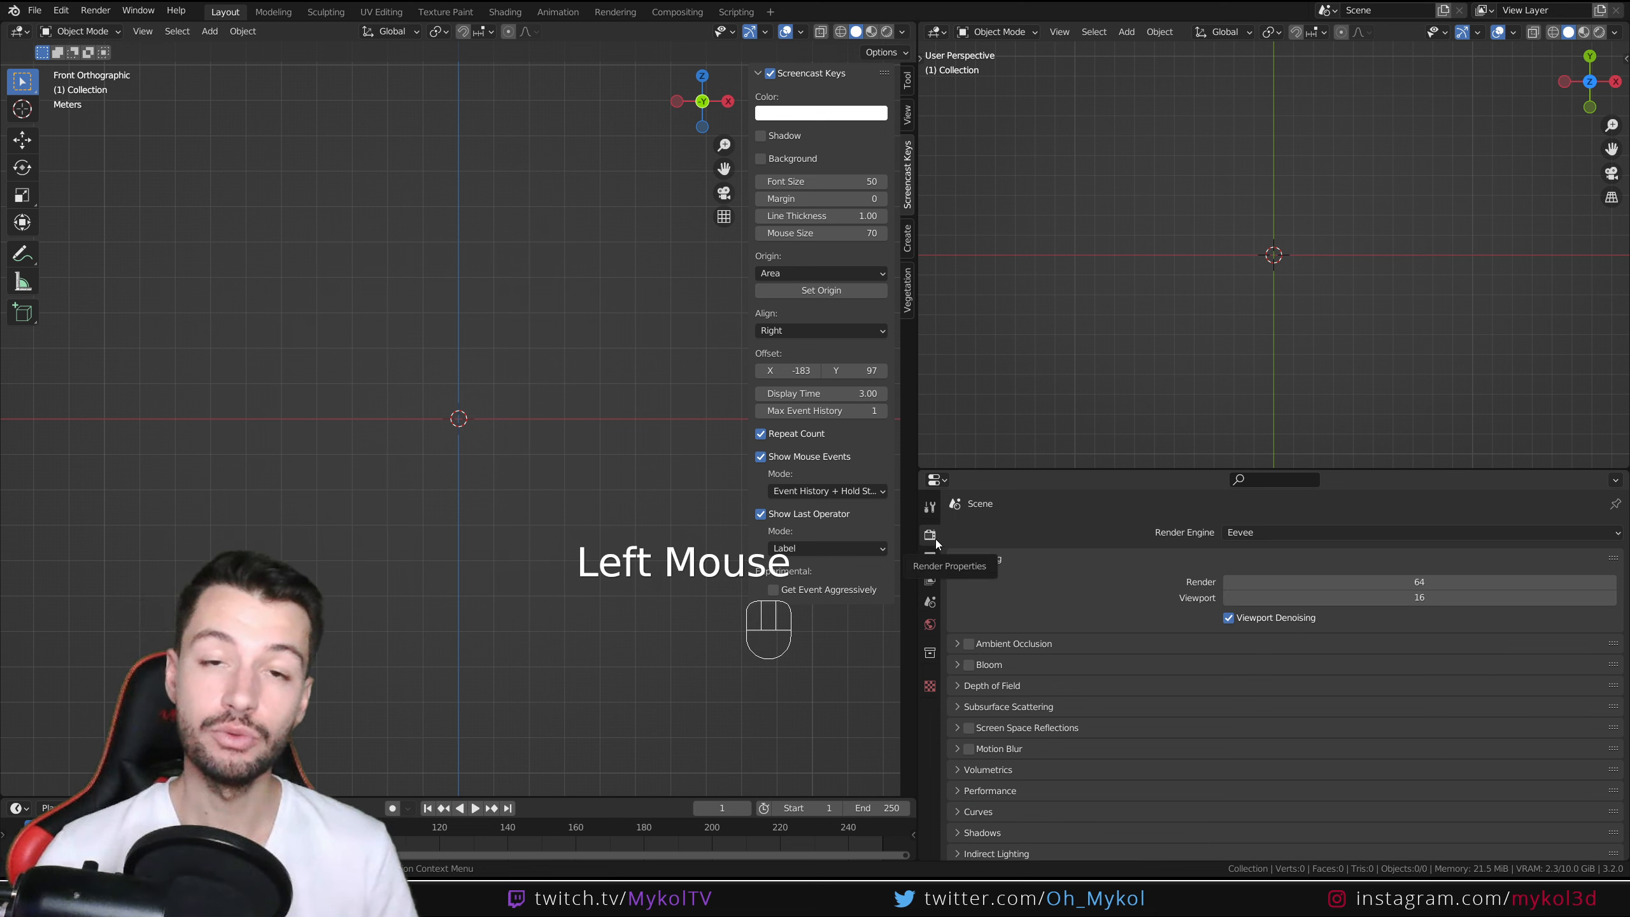
left_click(1282, 531)
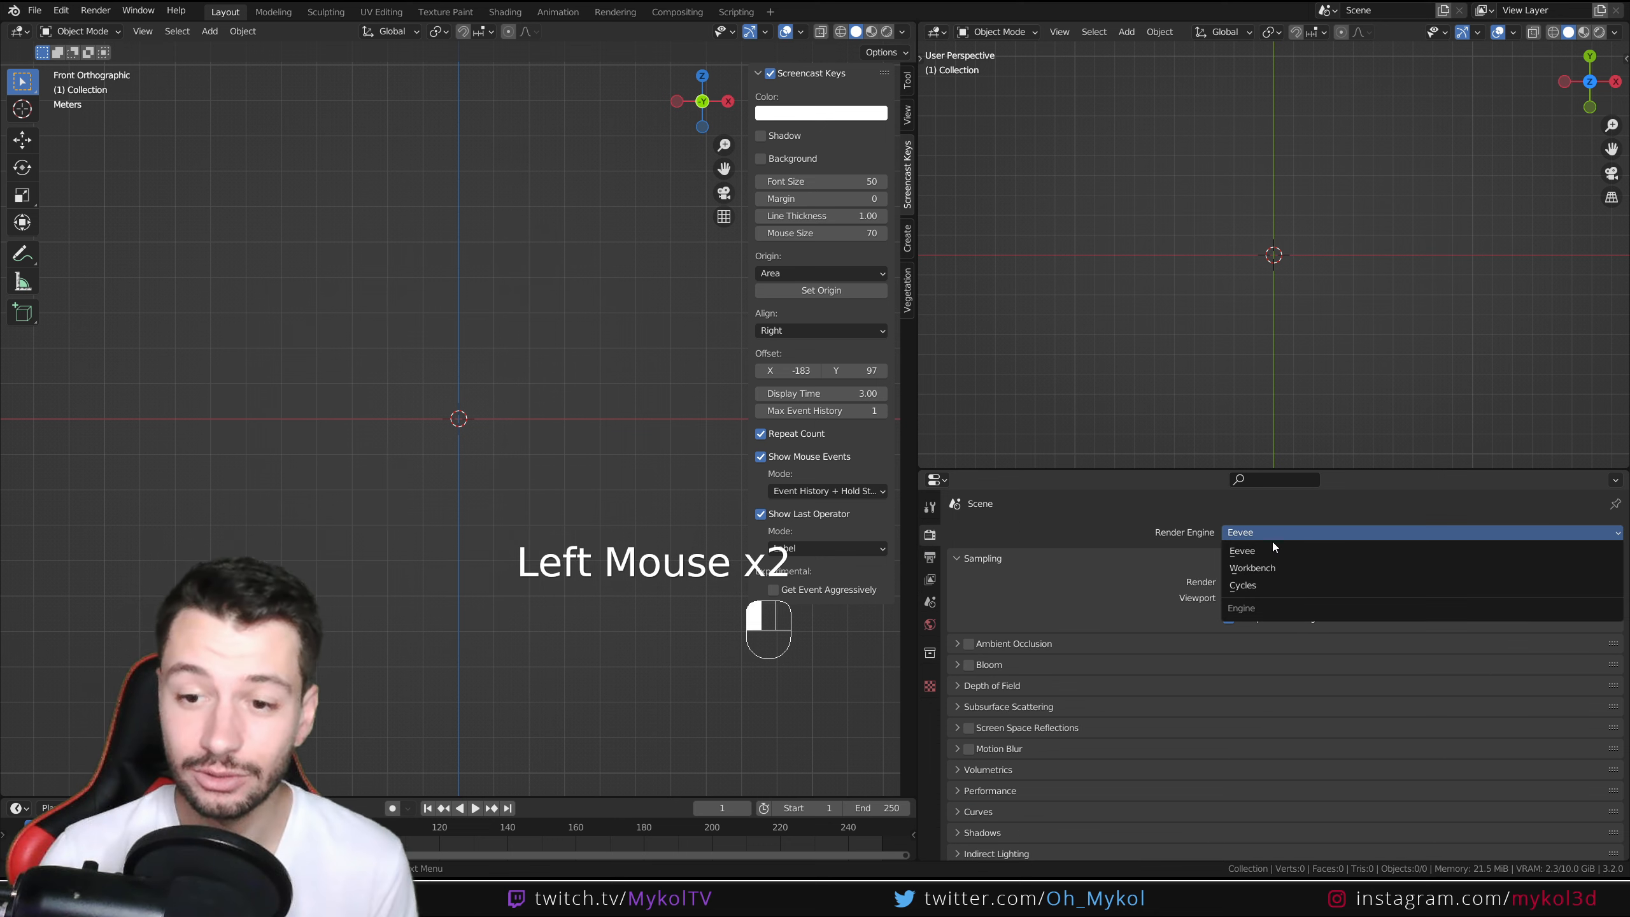
left_click(1251, 586)
left_click(1260, 571)
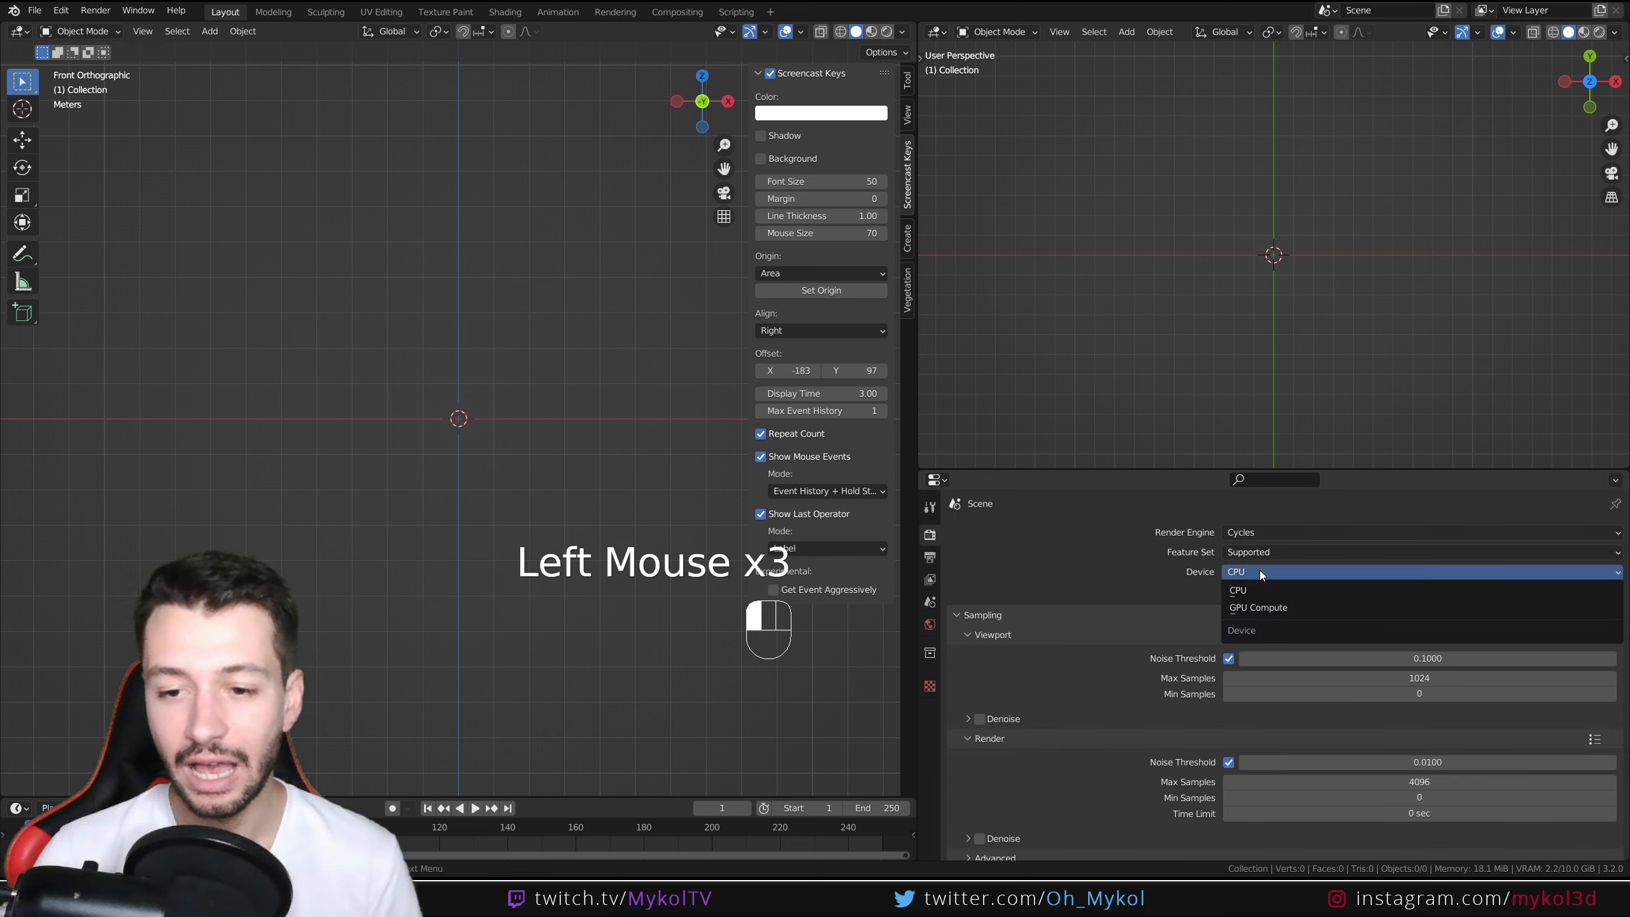
left_click(1256, 607)
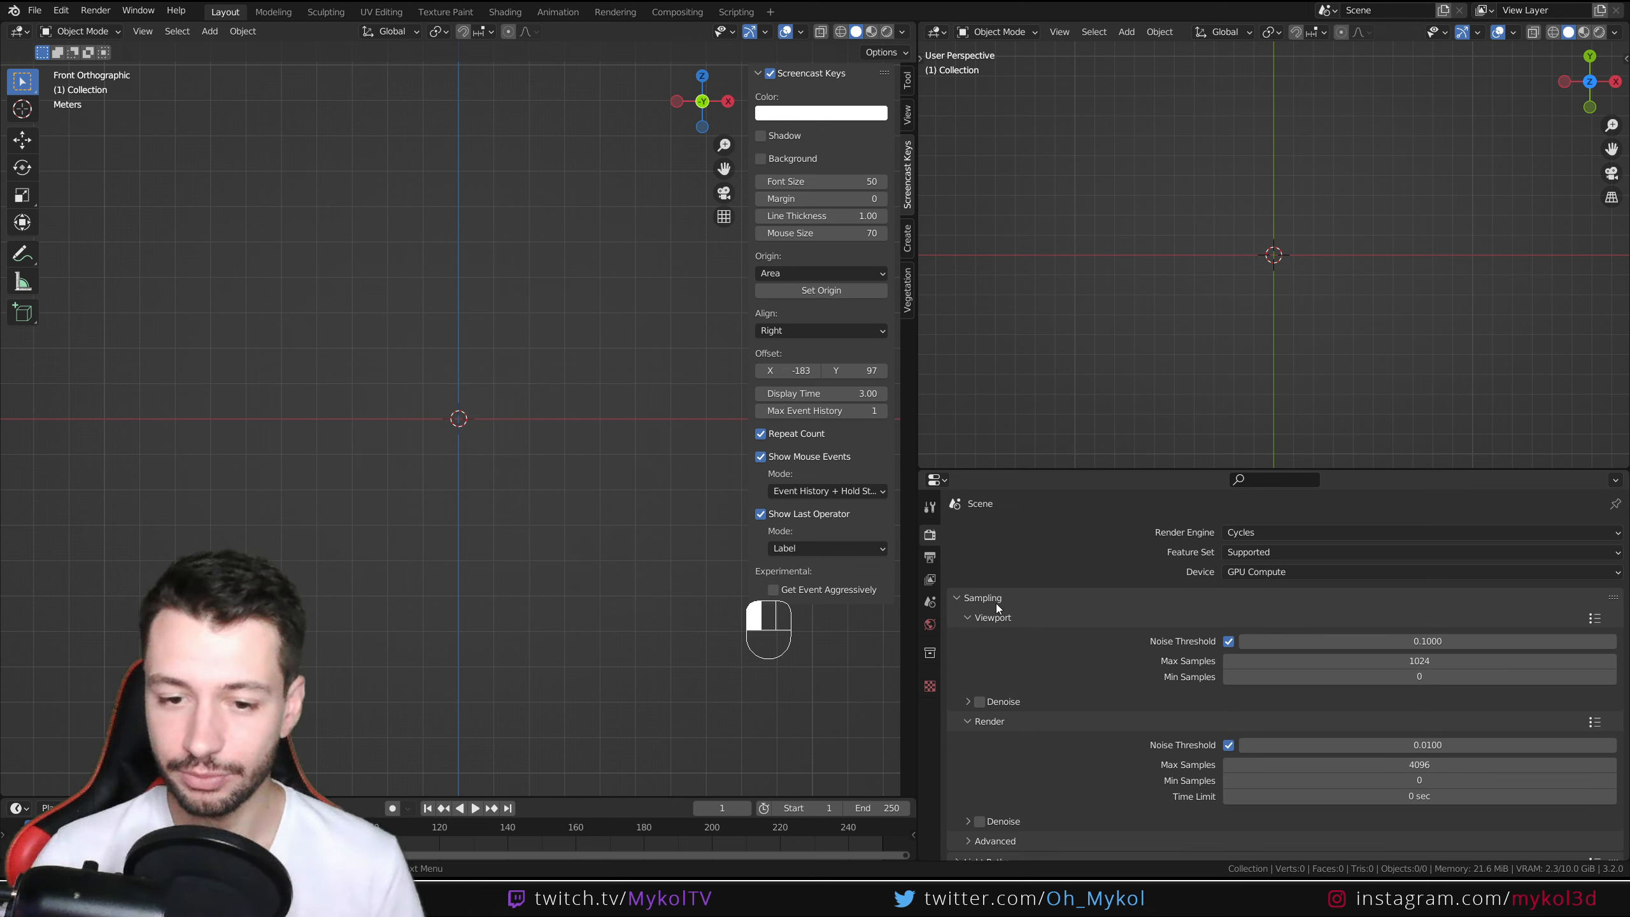
left_click(980, 701)
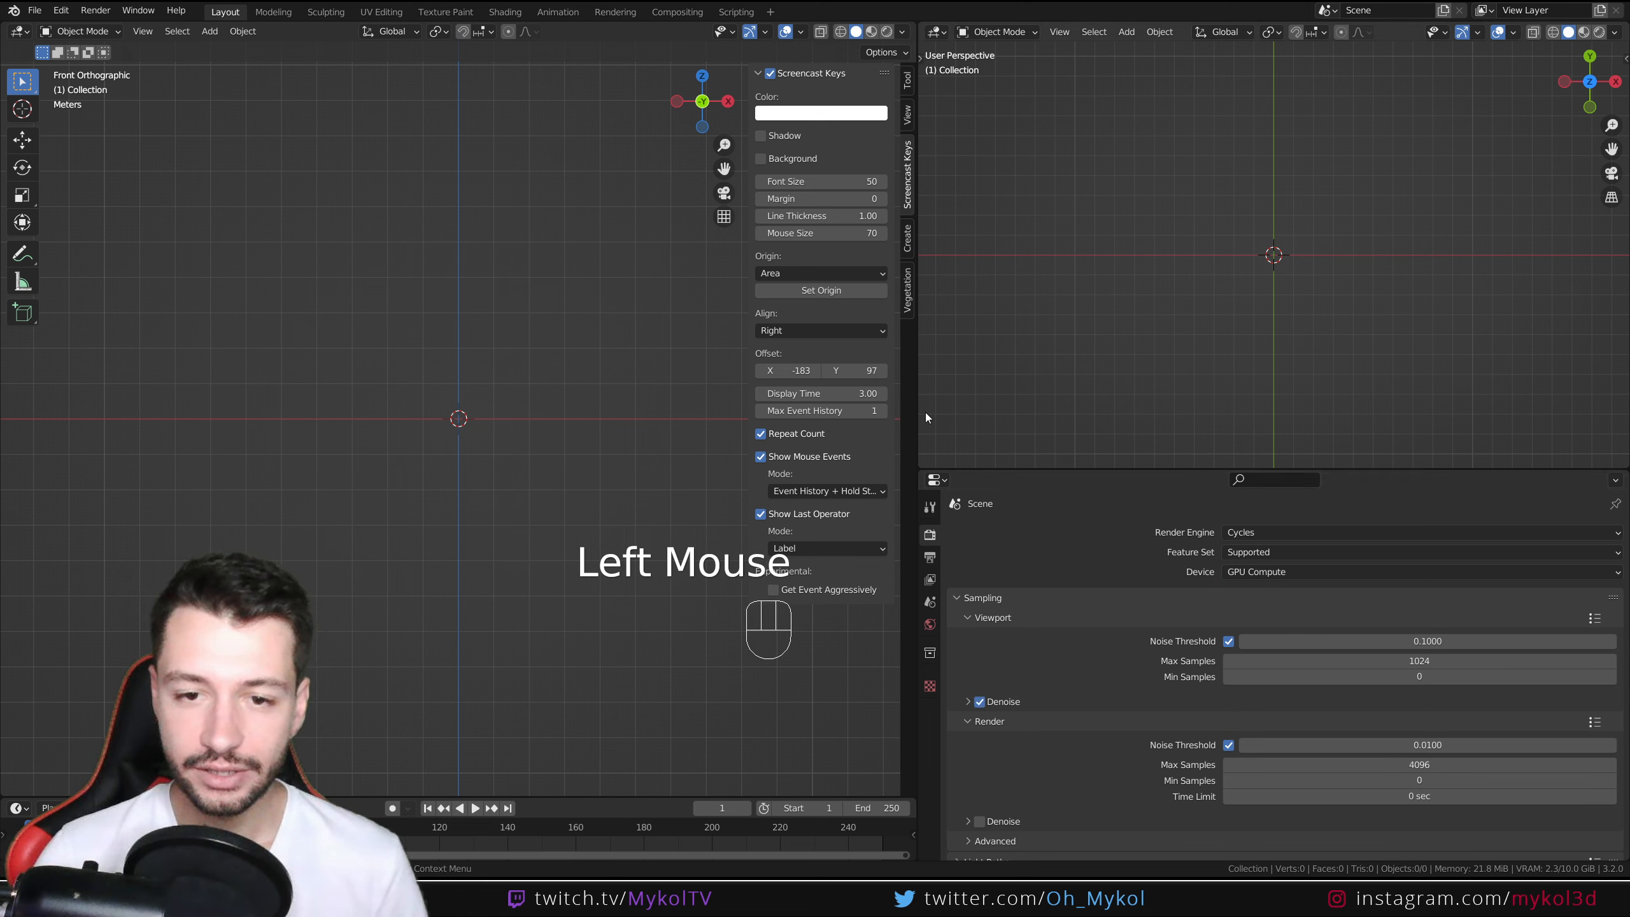
Step: Widen the main viewport, then add a monkey mesh at the origin with a level 3 subdivision surface
left_click_drag(919, 409, 986, 414)
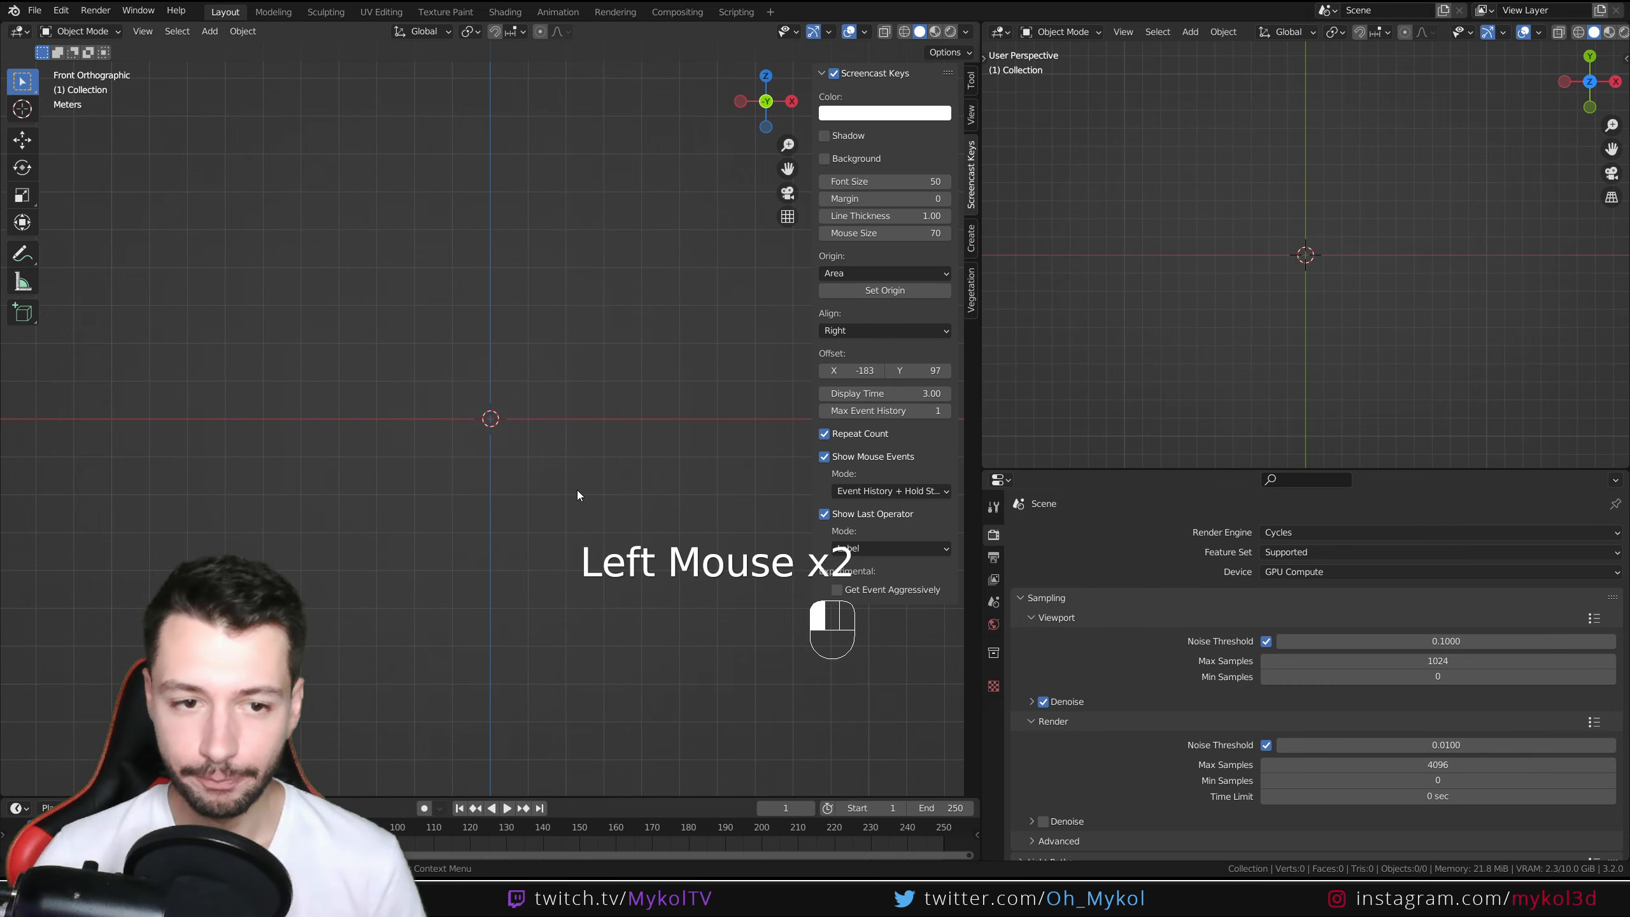
key("shift+a")
mouse_move(557, 440)
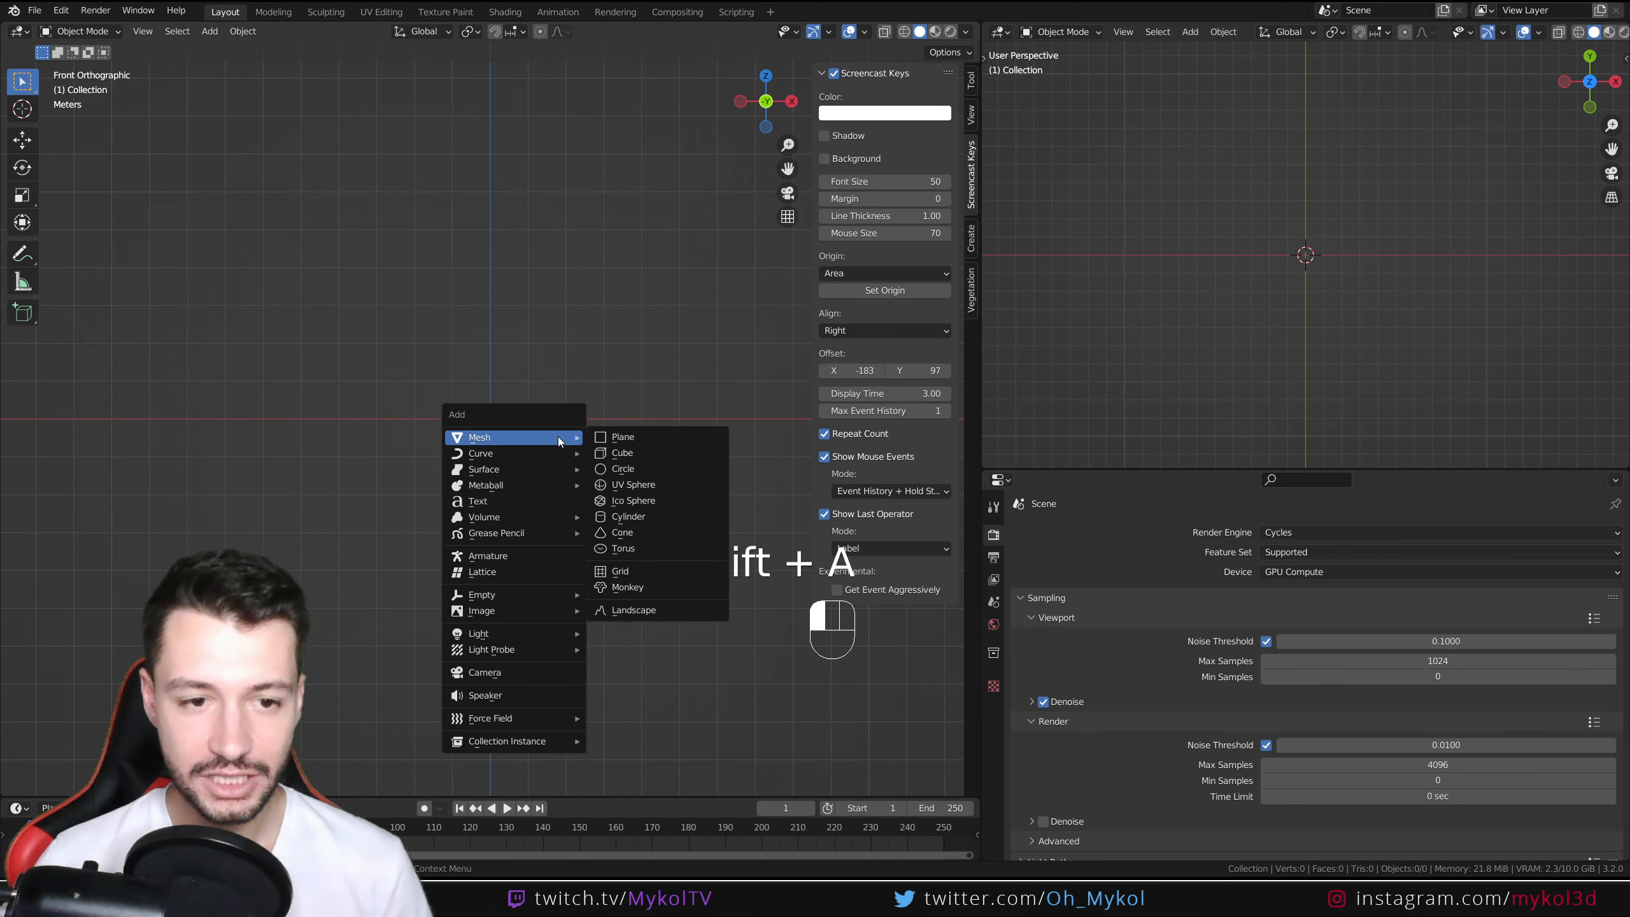
left_click(665, 588)
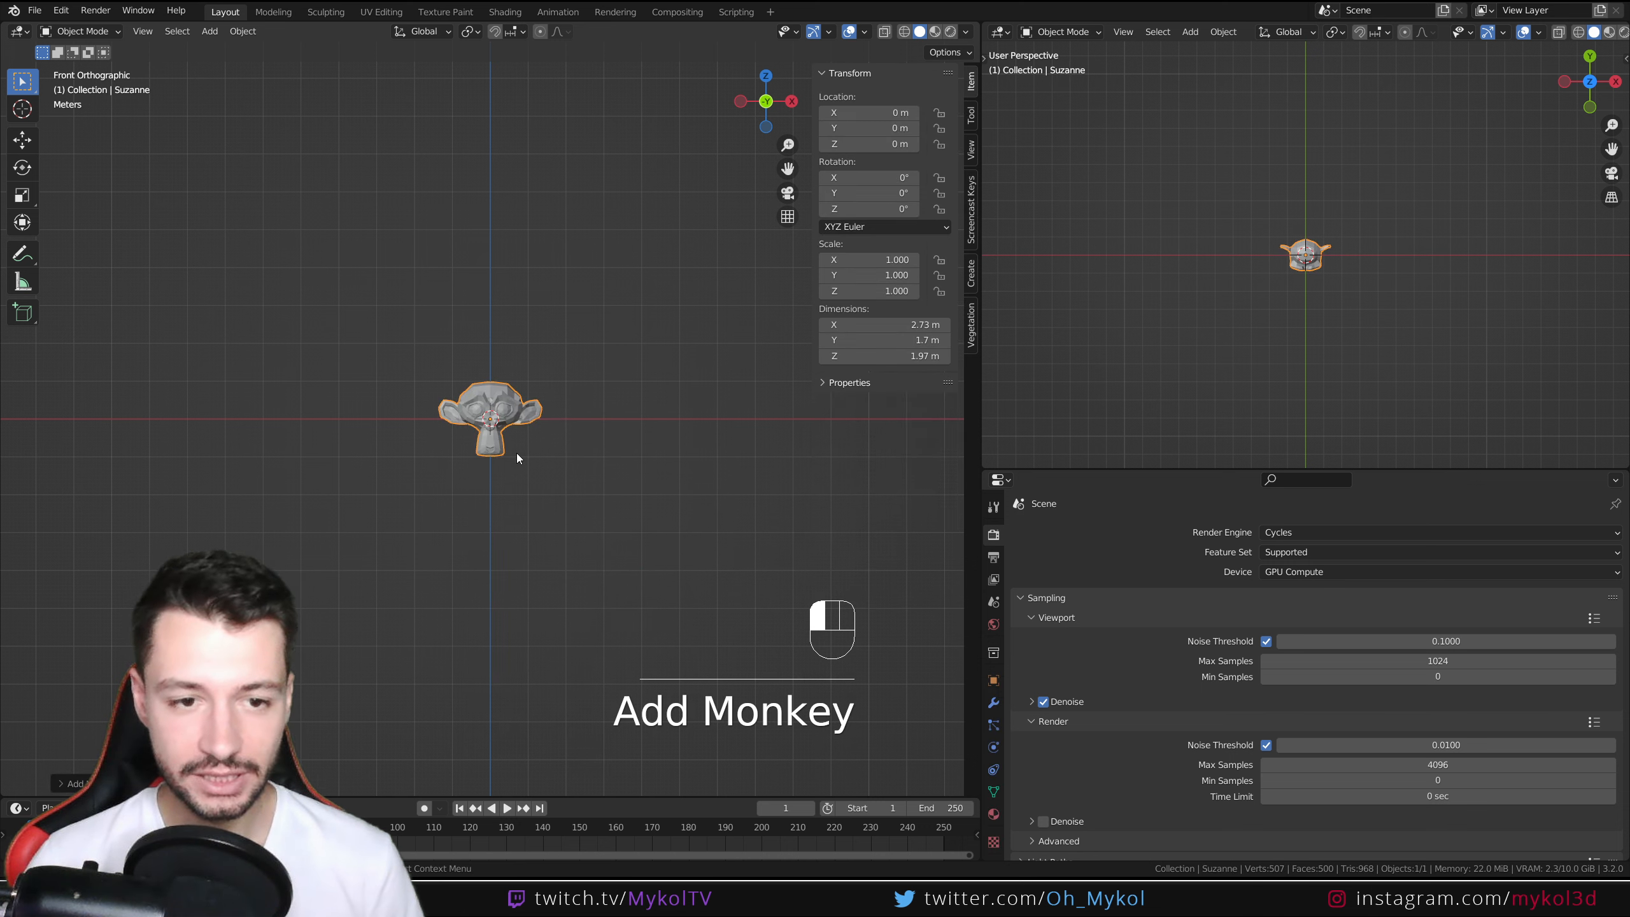
scroll(517, 453, "up", 3)
key("ctrl+3")
scroll(518, 454, "up", 2)
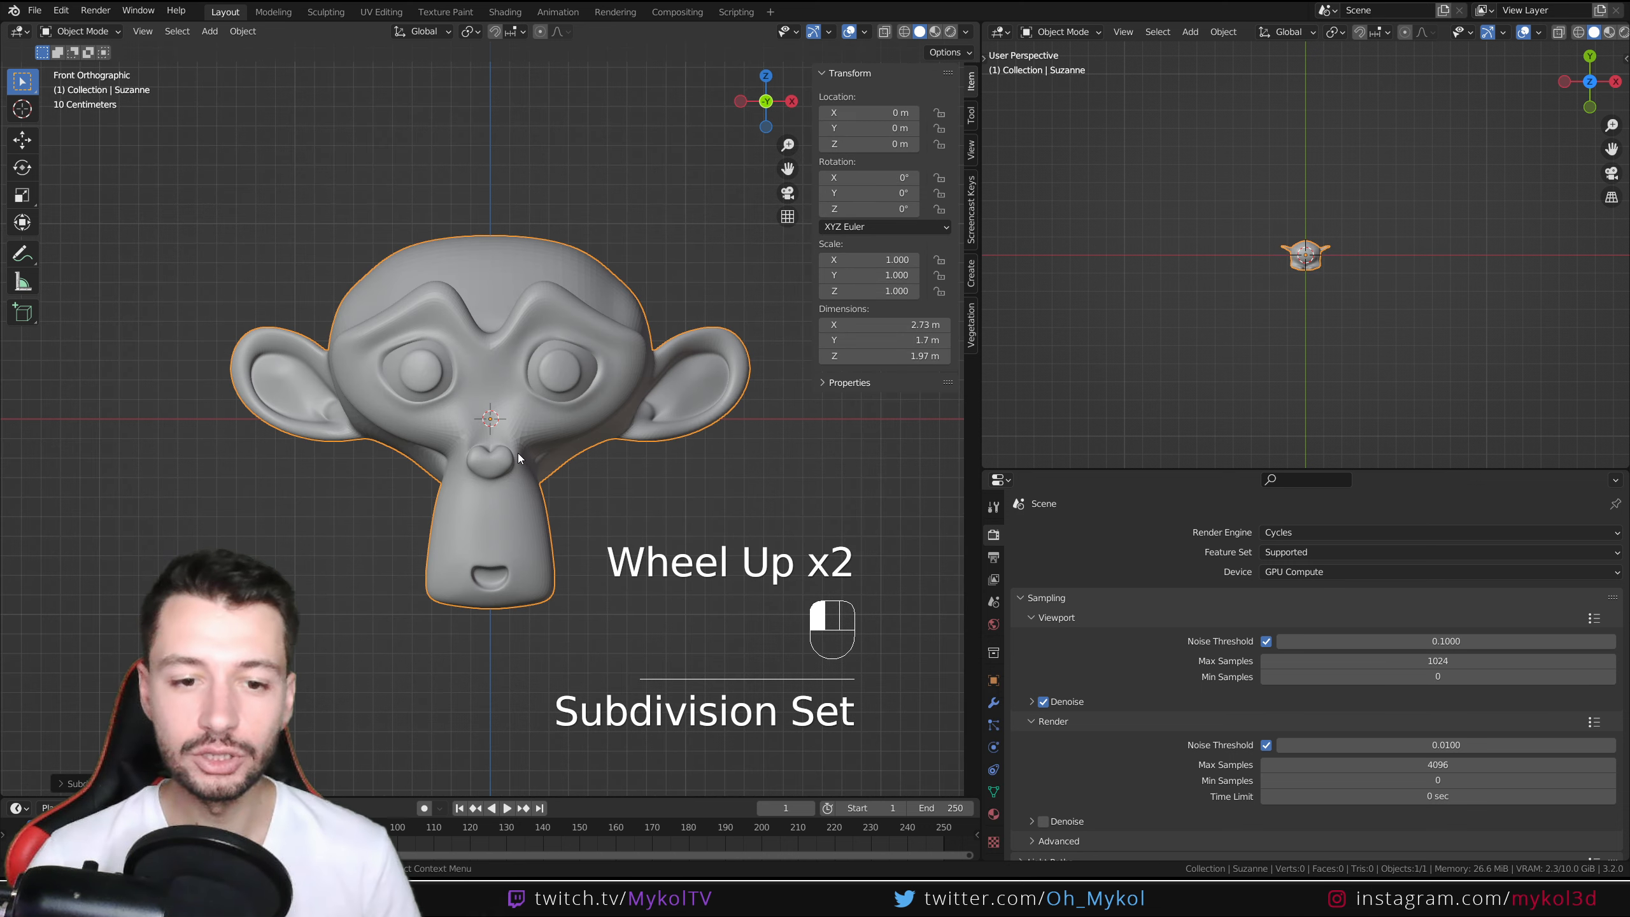
Step: Shade the monkey smooth and deselect it
right_click(537, 390)
left_click(538, 385)
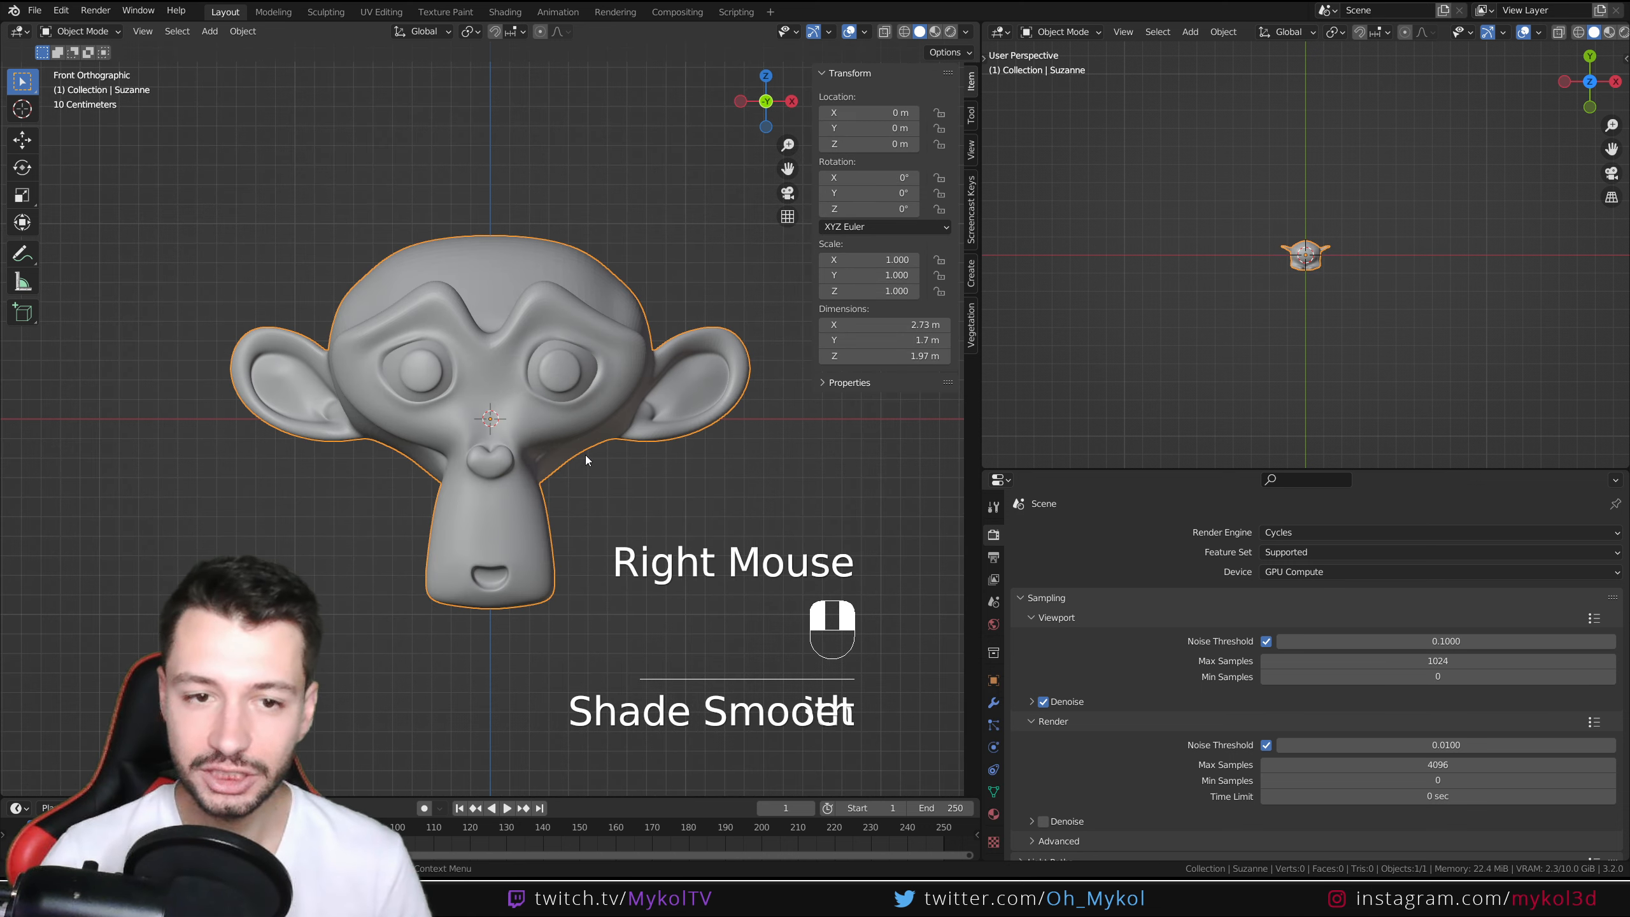
left_click(744, 483)
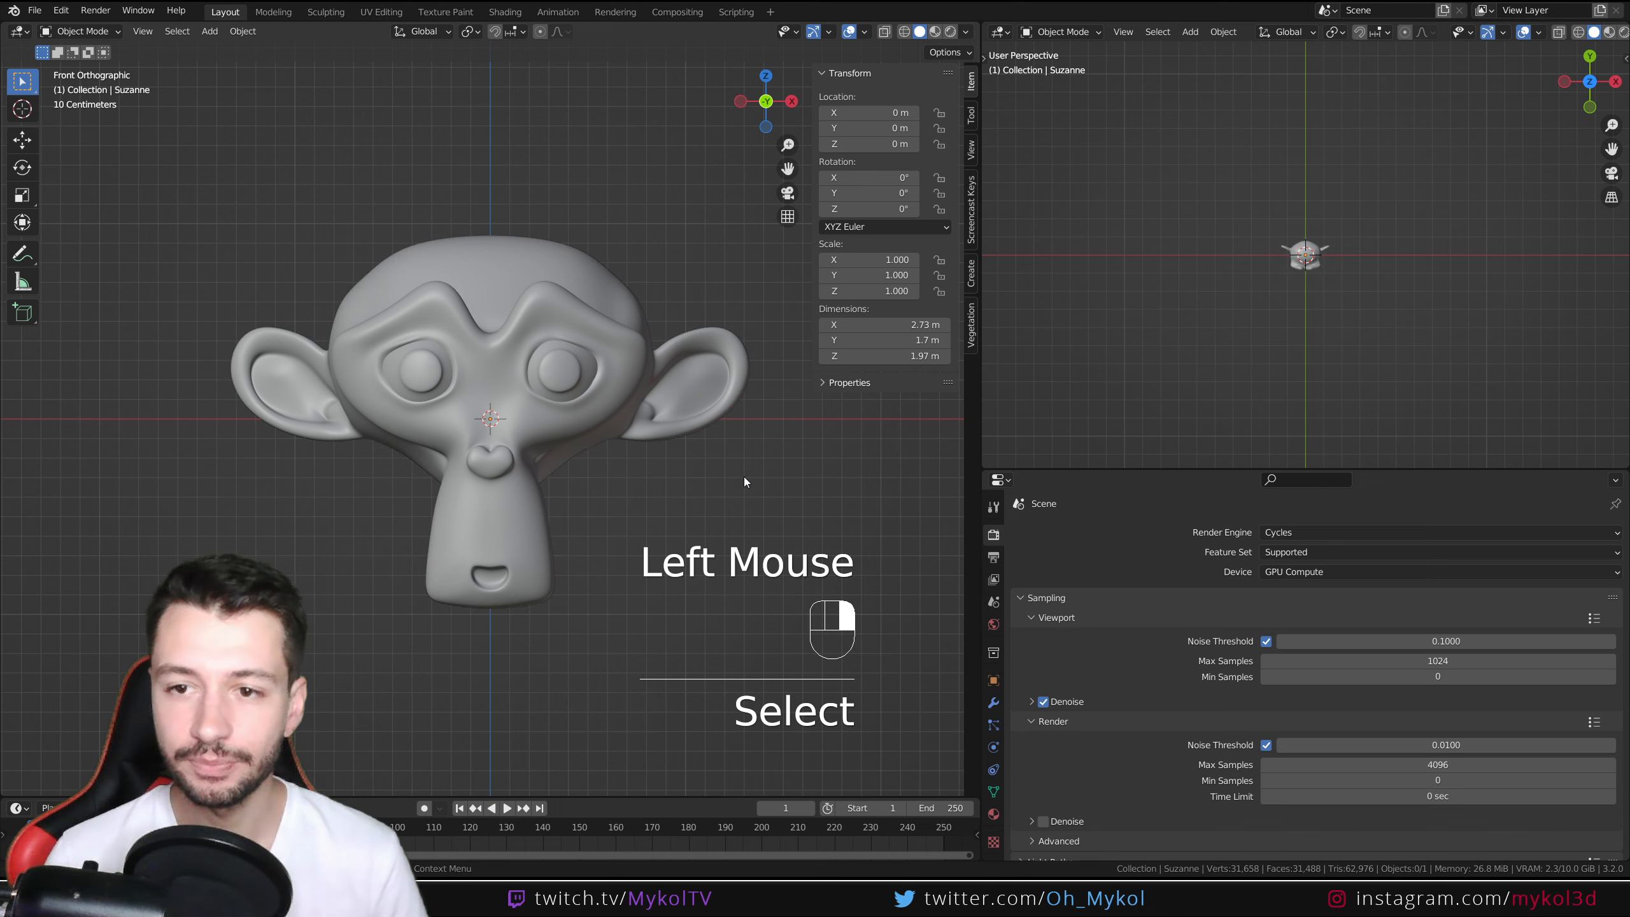
Step: Add a camera, look through it in the main viewport and move it along Y to about -8.69 m
scroll(744, 476, "down", 2)
scroll(744, 476, "up", 2)
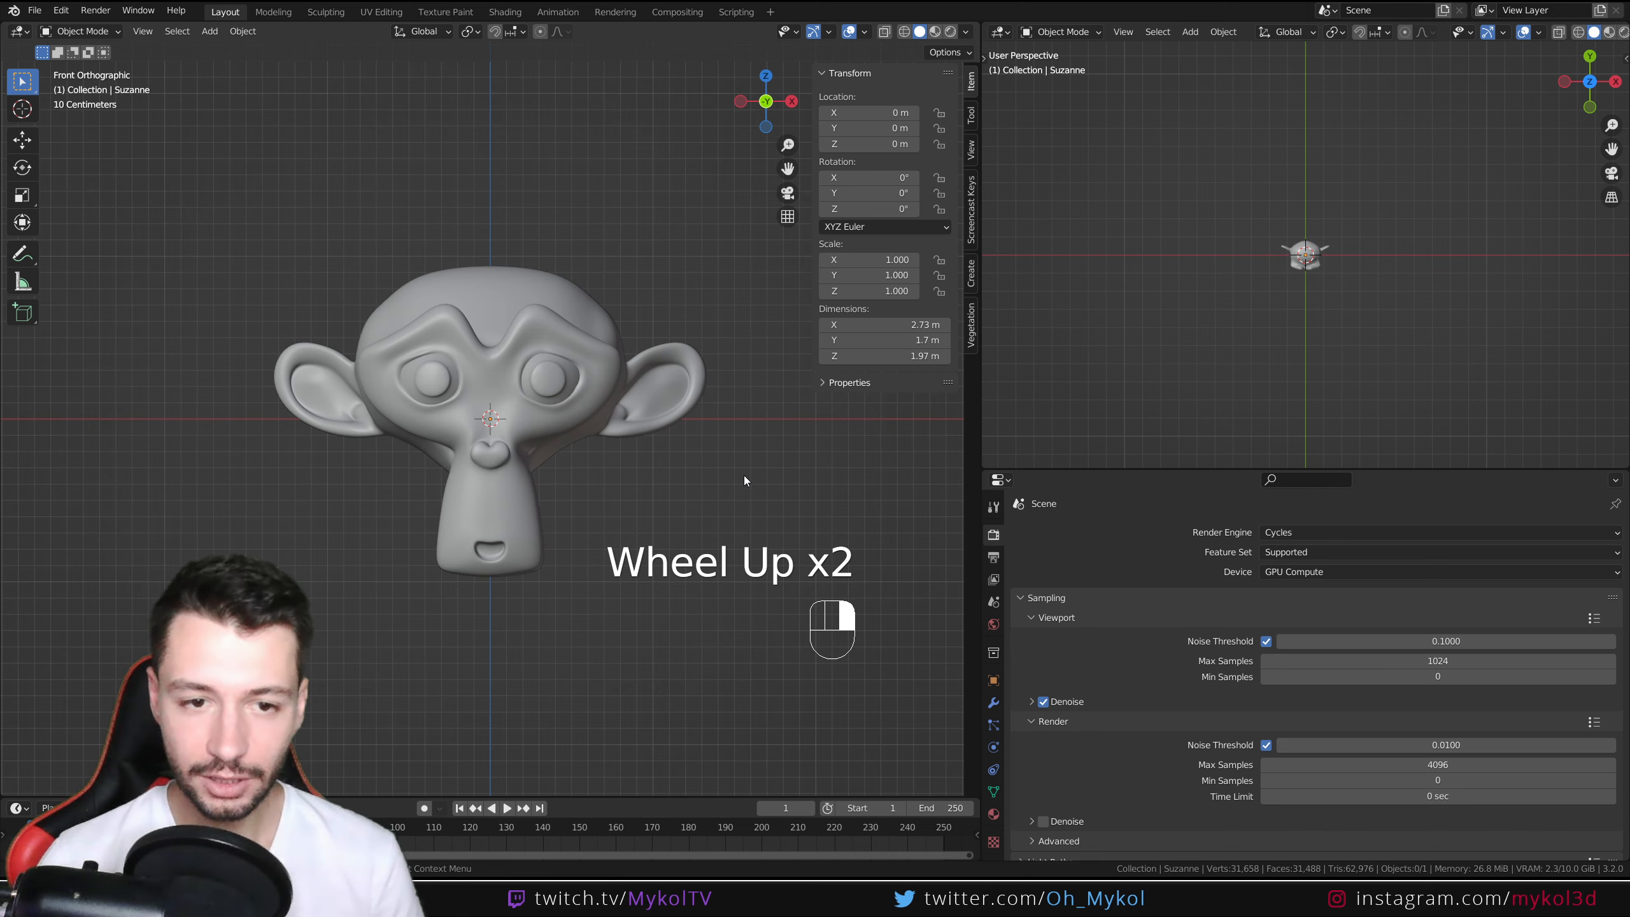
key("shift+a")
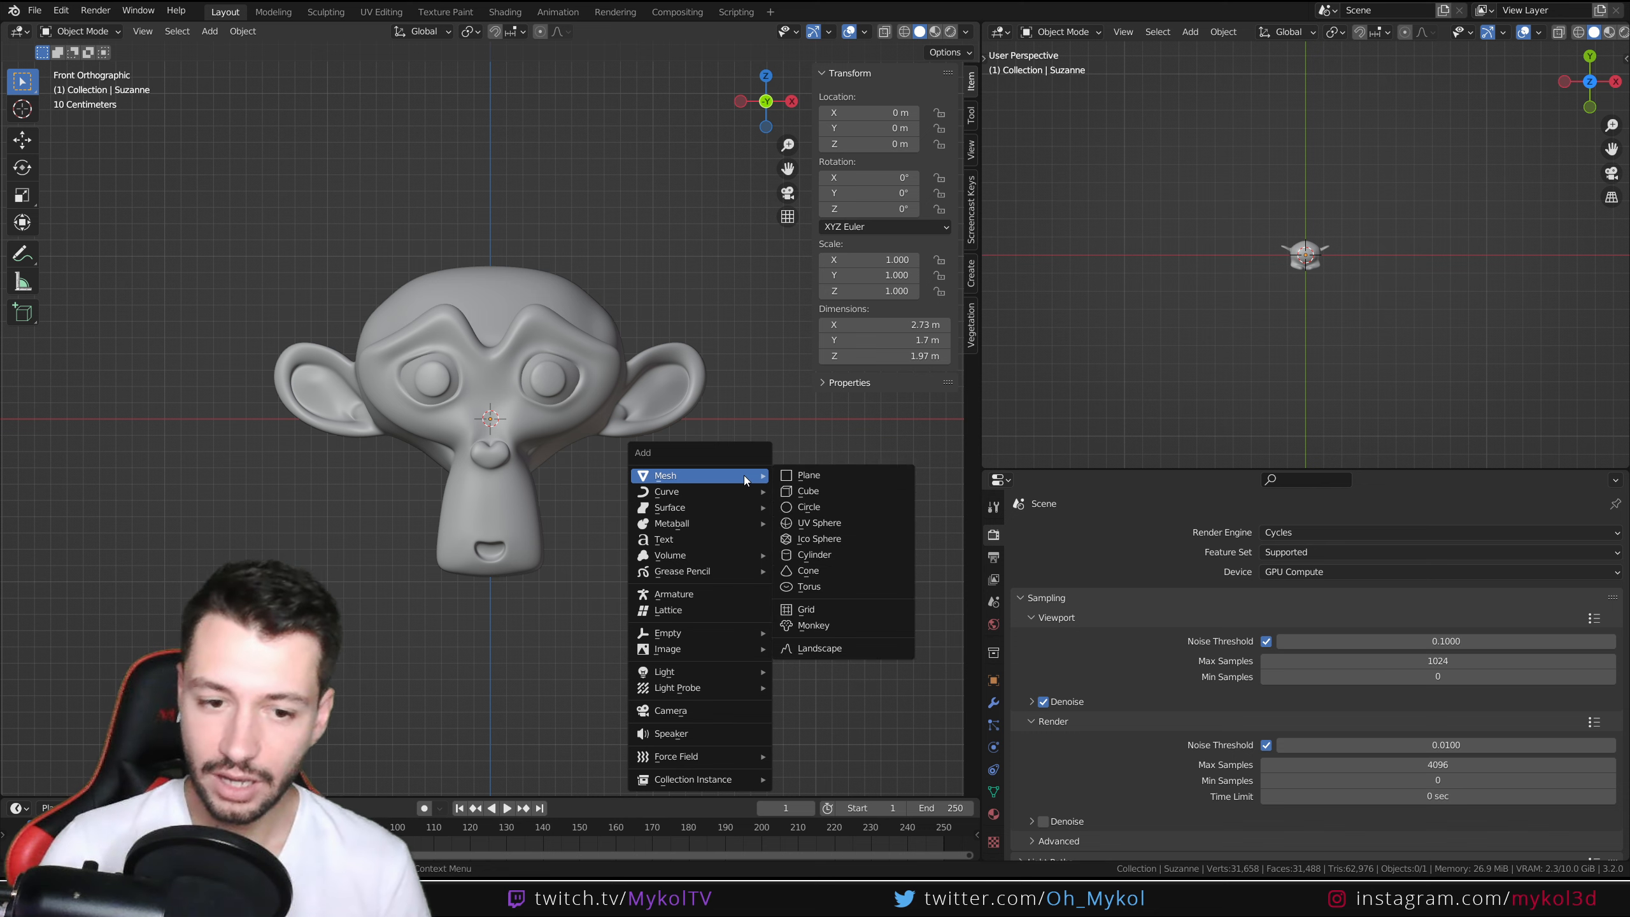
left_click(701, 711)
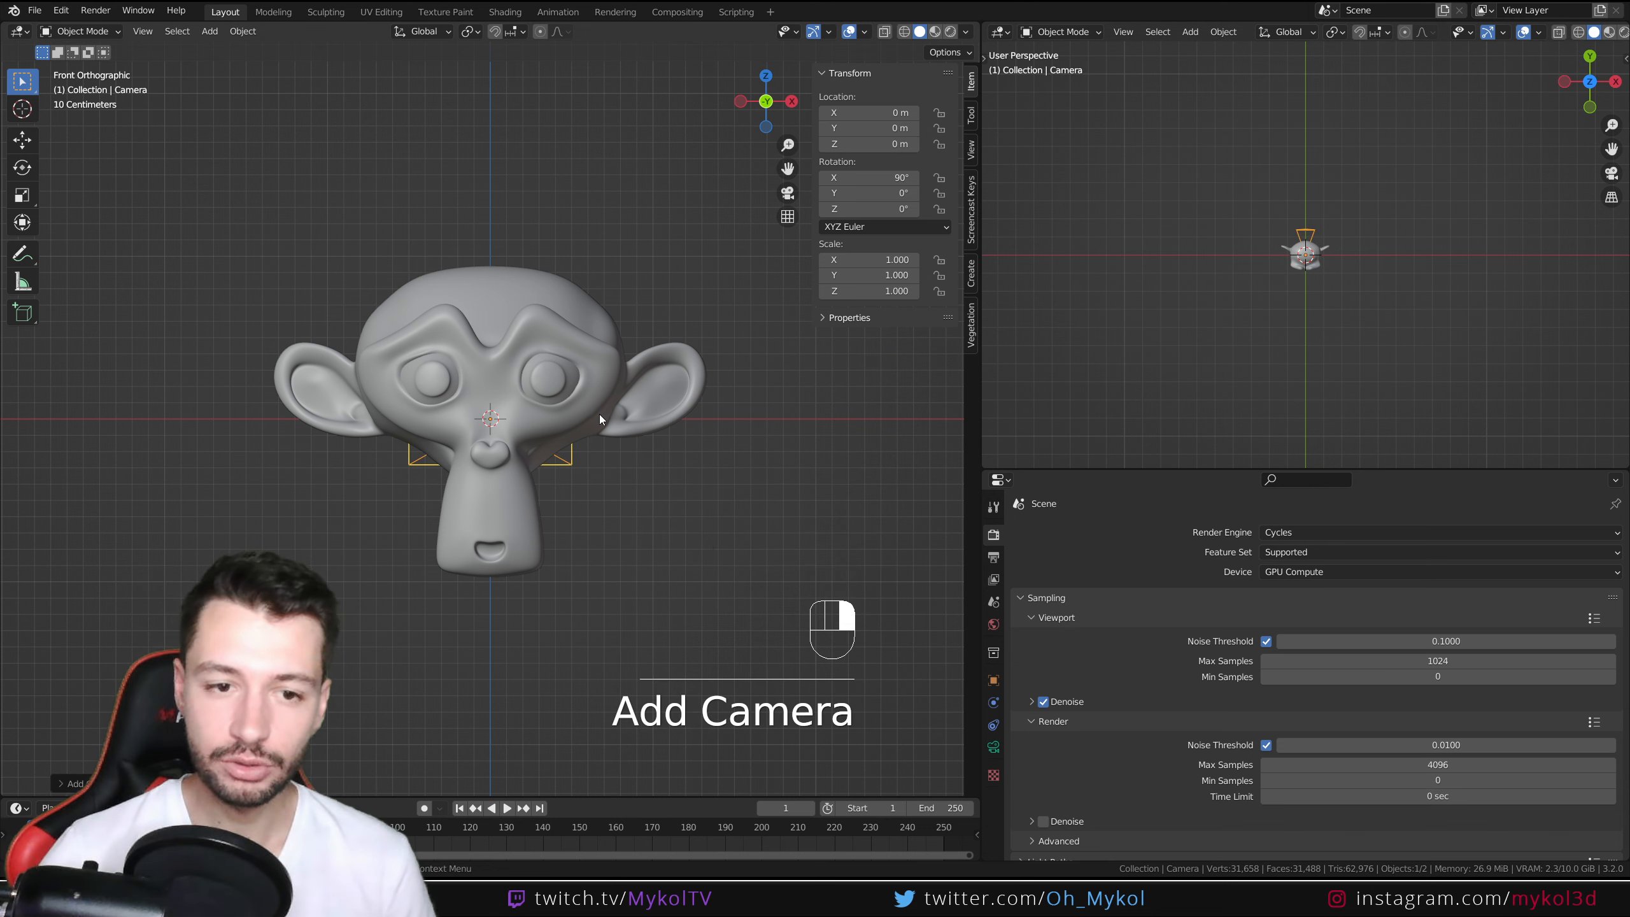
key("KP_0")
left_click(1305, 229)
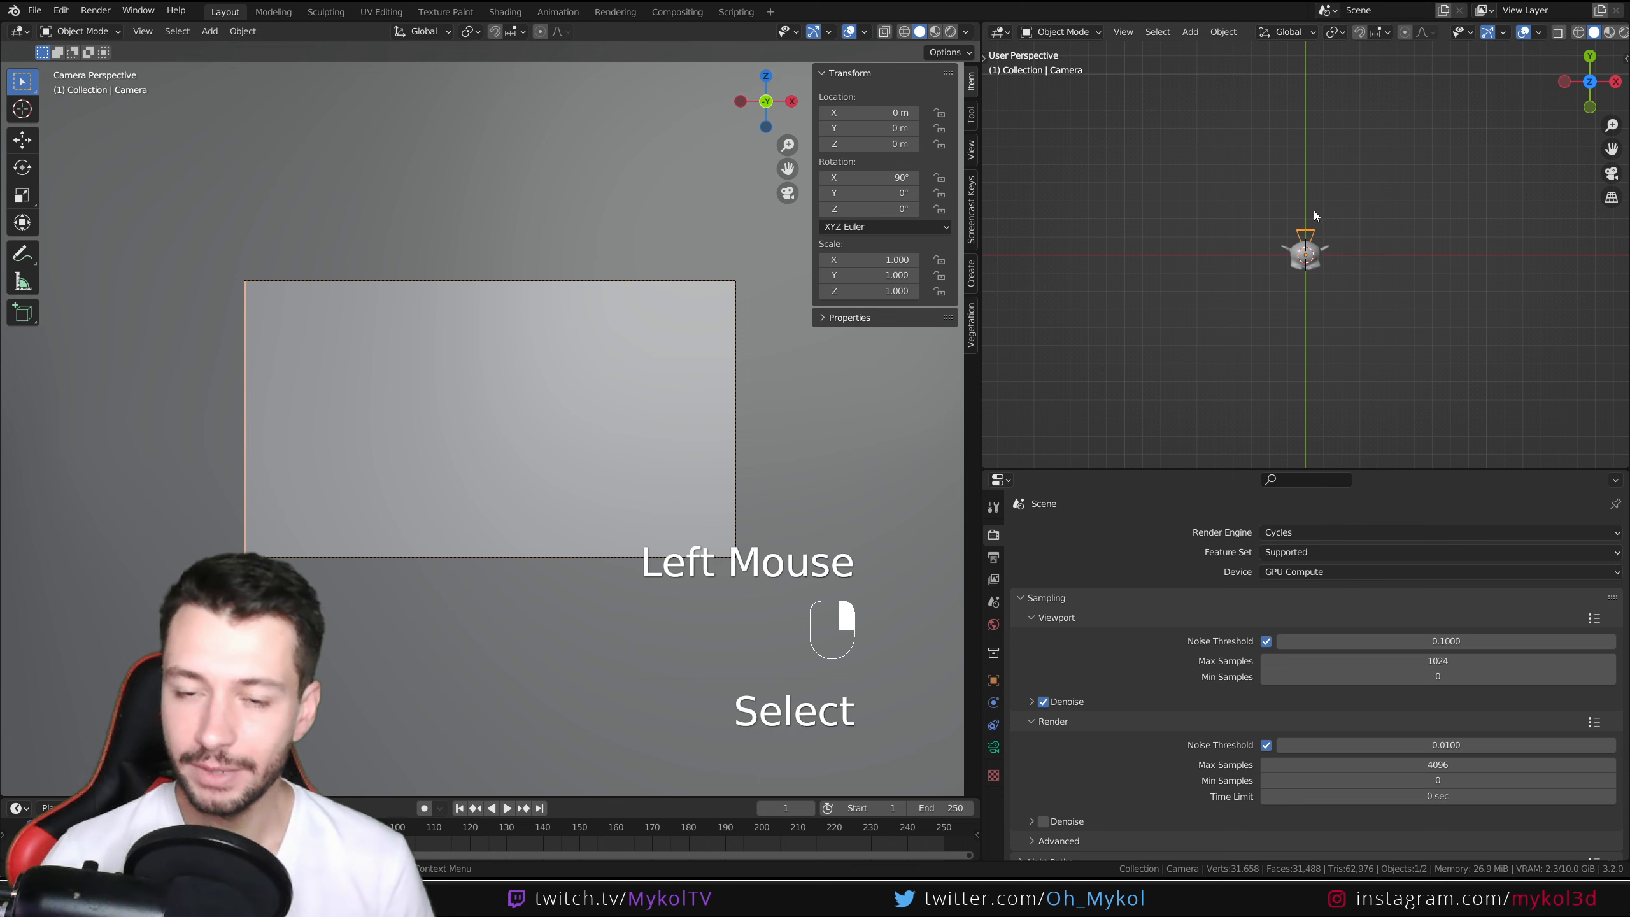
key("g")
key("y")
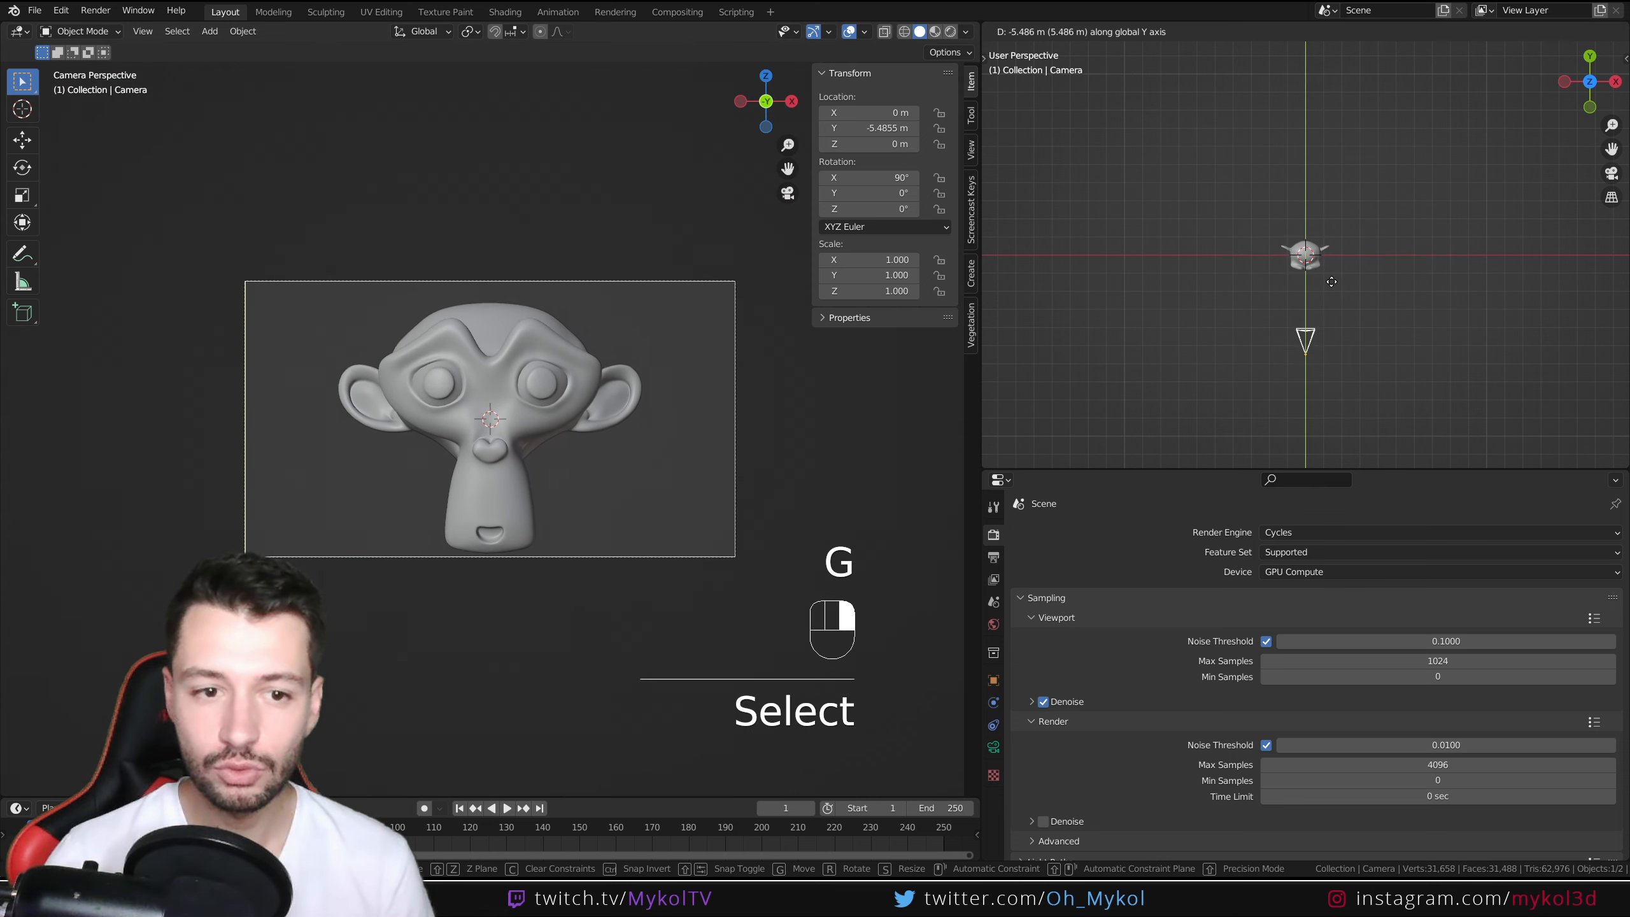
left_click(1339, 341)
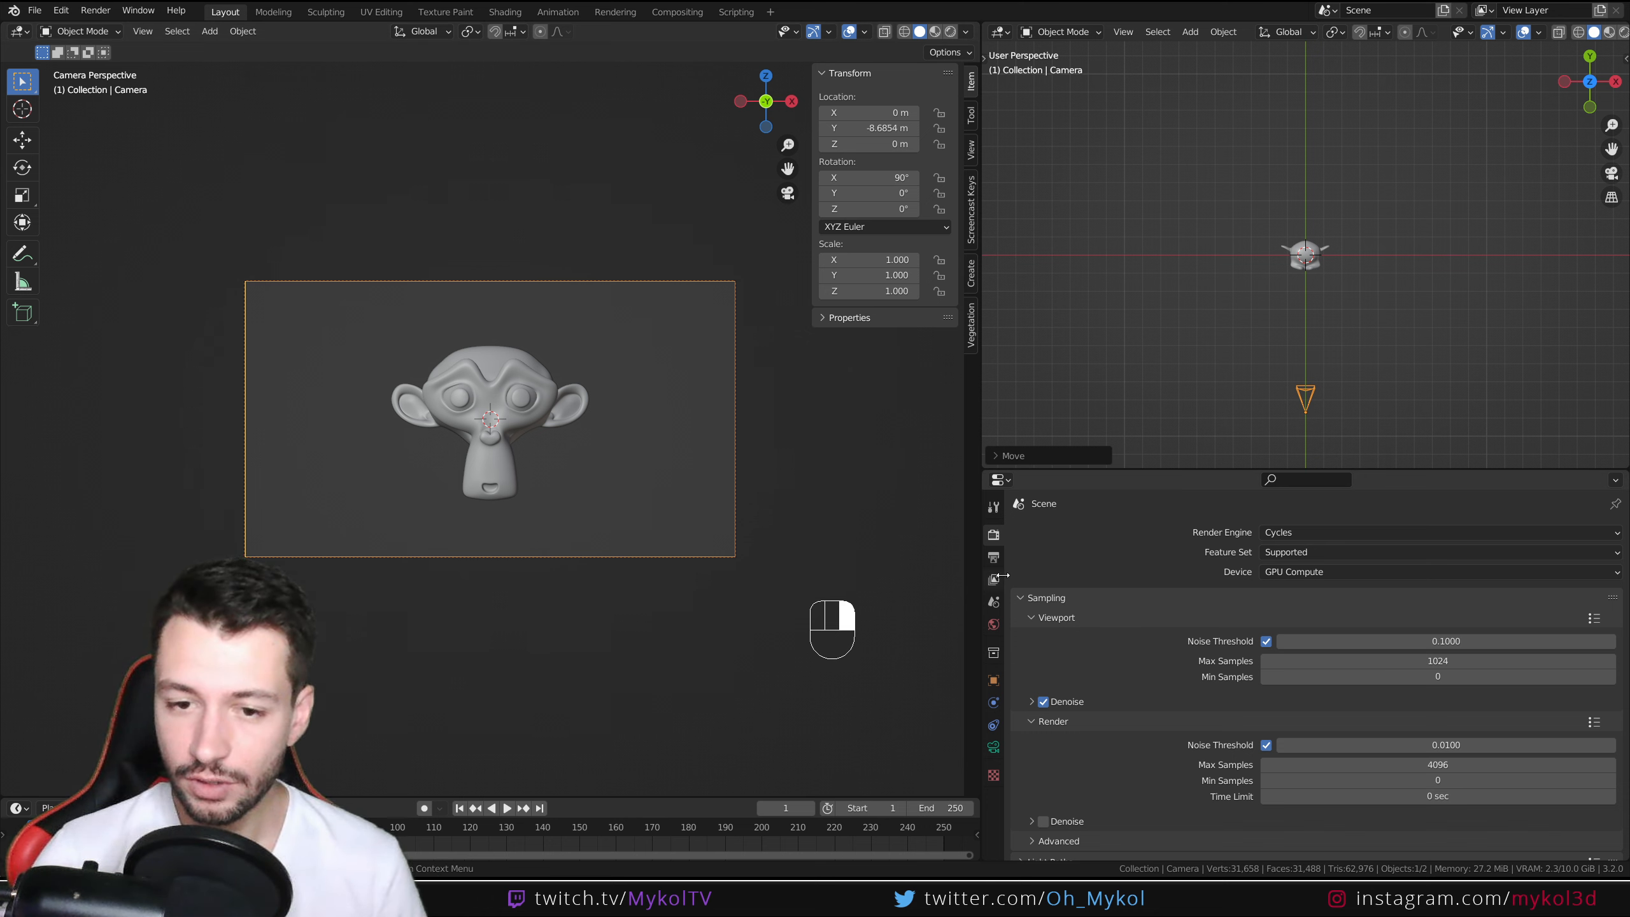
Step: Set the horizontal output resolution to 1080 px for a square render
left_click(994, 557)
double_click(1411, 553)
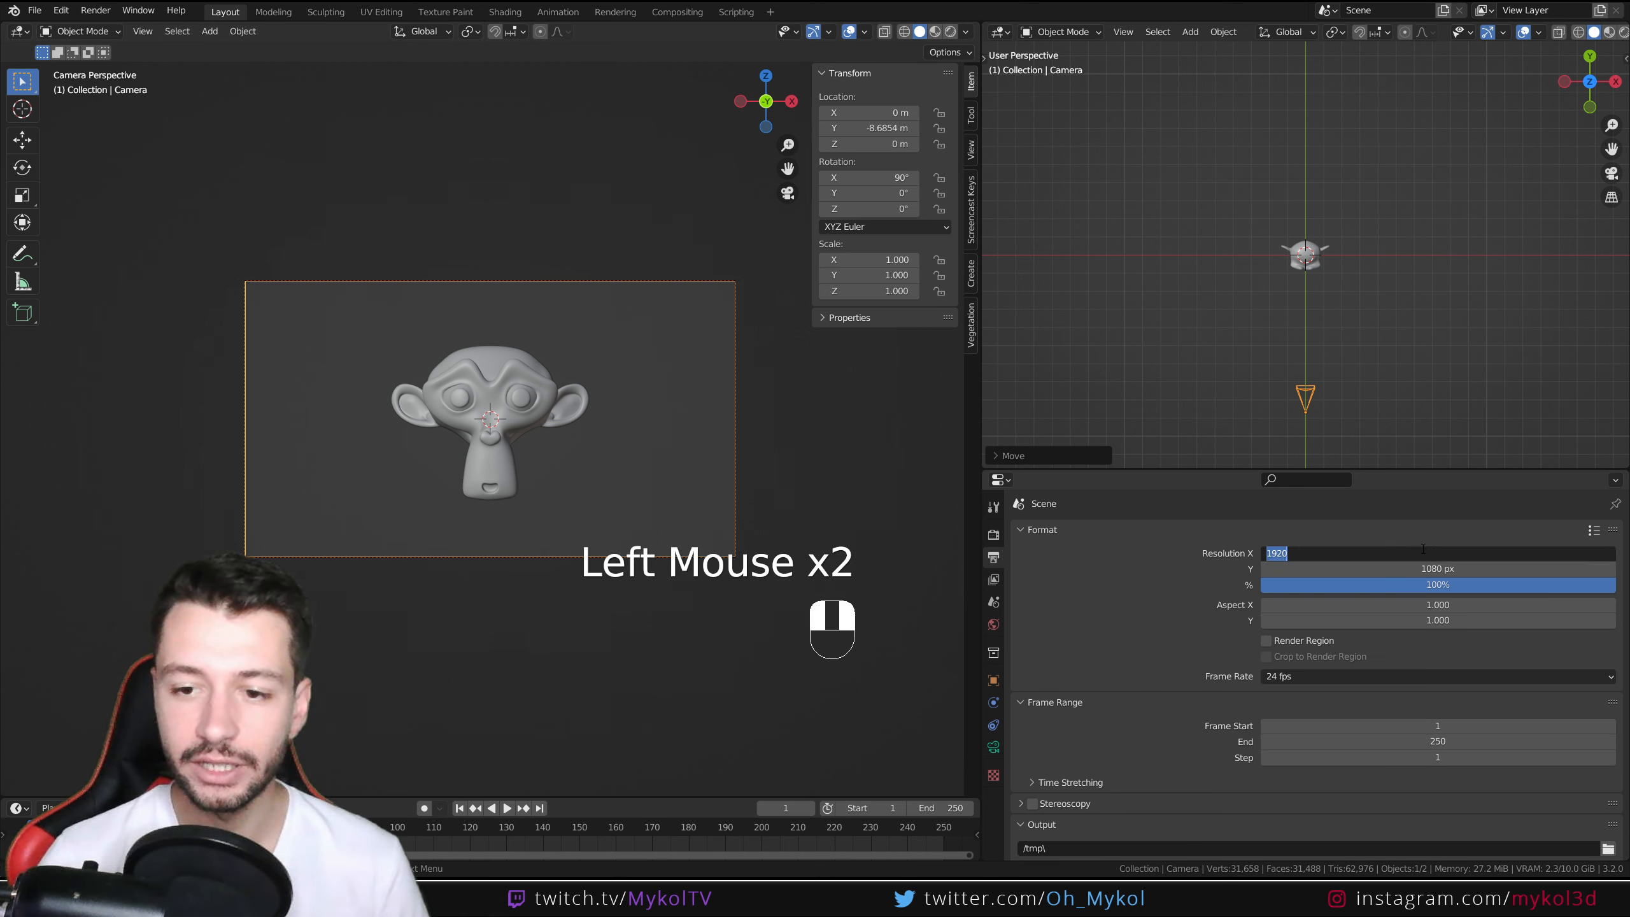
key("Return")
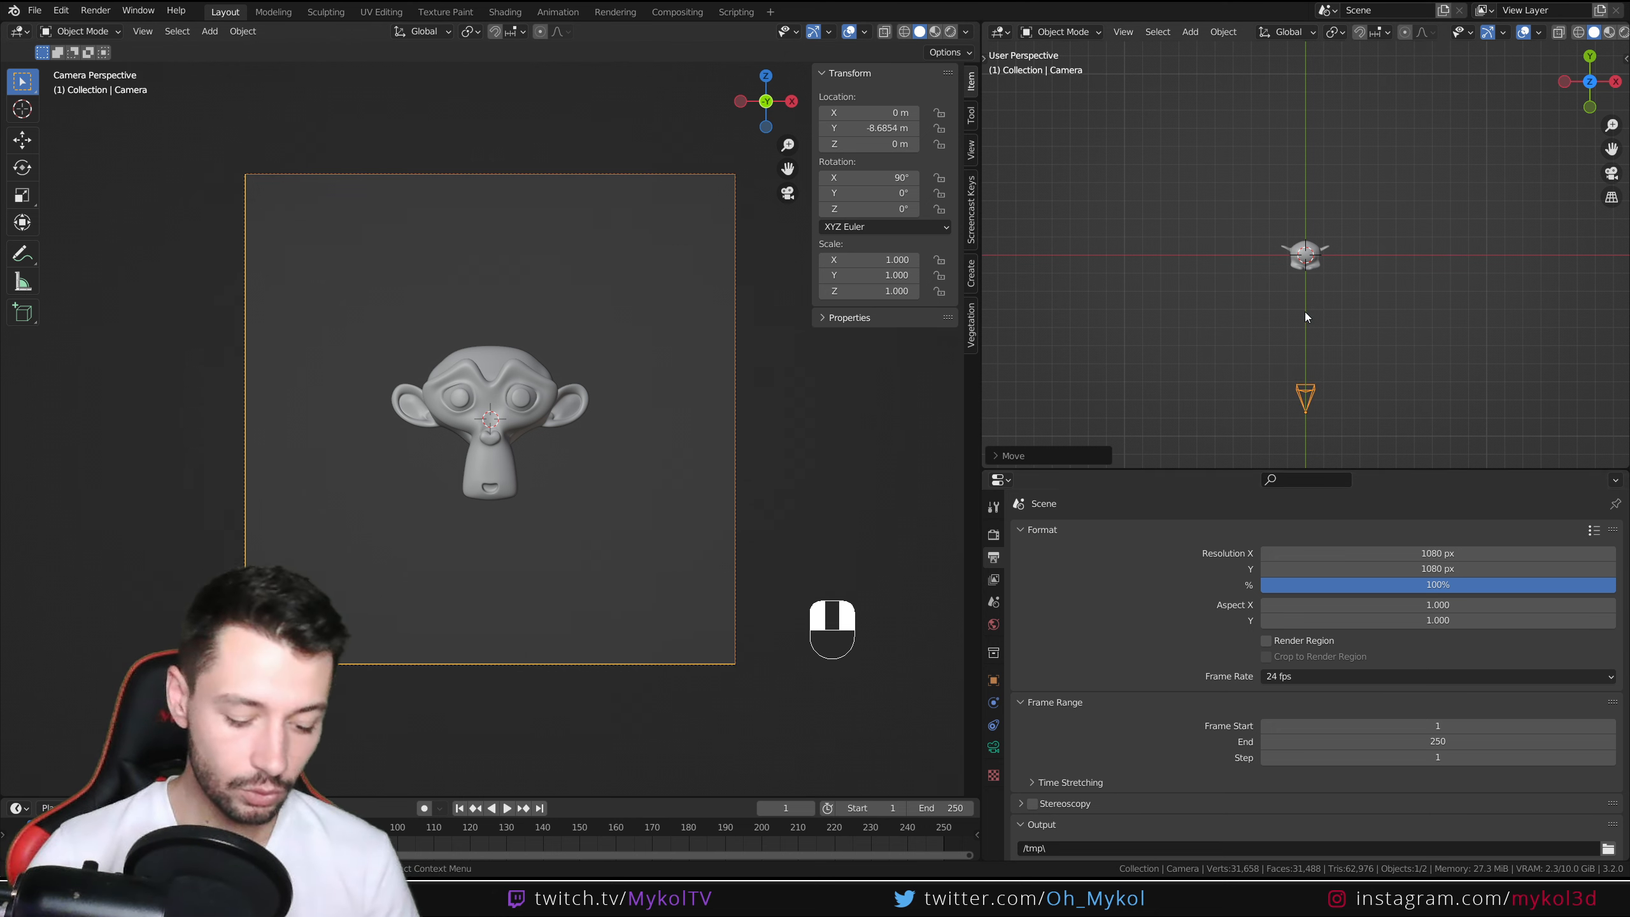
Step: Move the camera along Y to about -8.79 m and set its focal length to 105 mm
key("g")
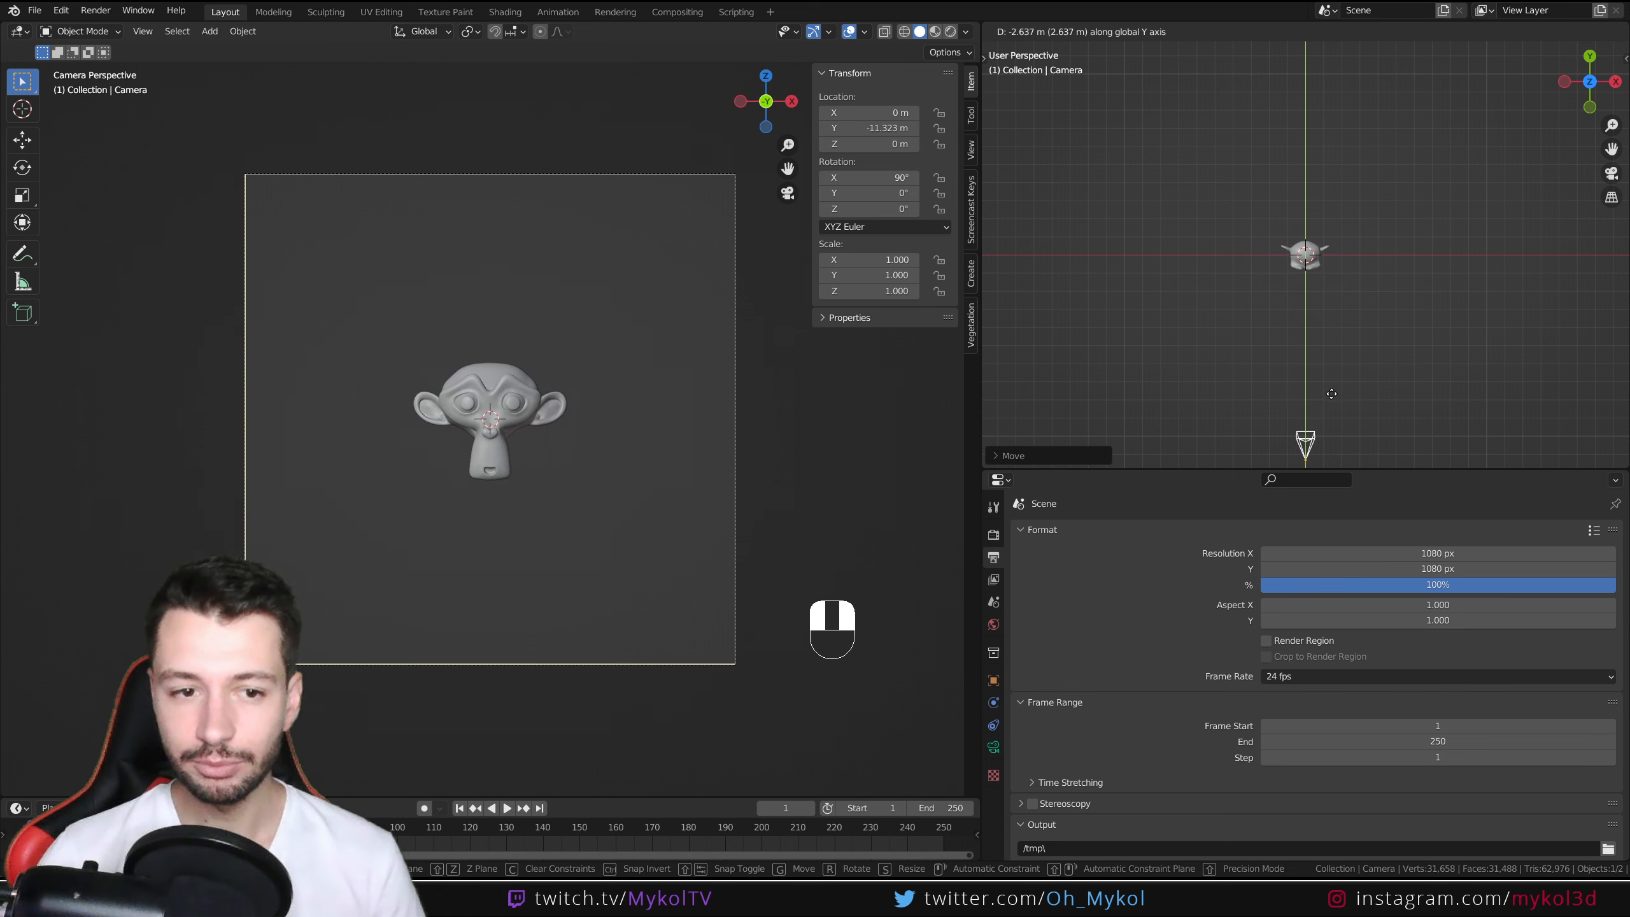
left_click(1330, 347)
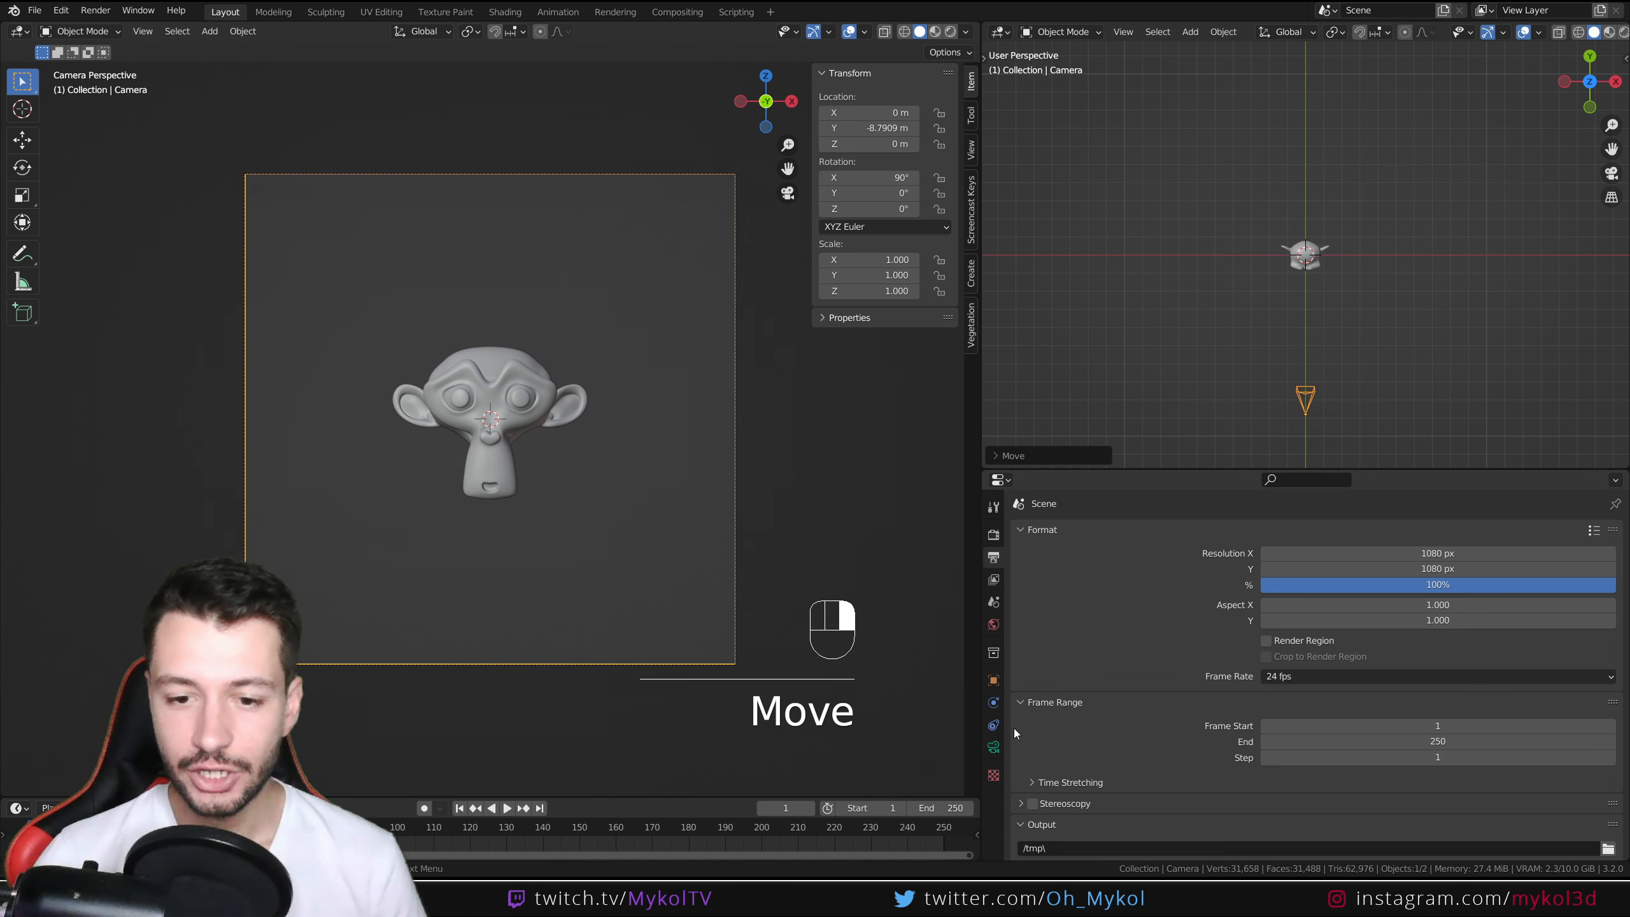
left_click(994, 747)
left_click_drag(1356, 609, 1395, 609)
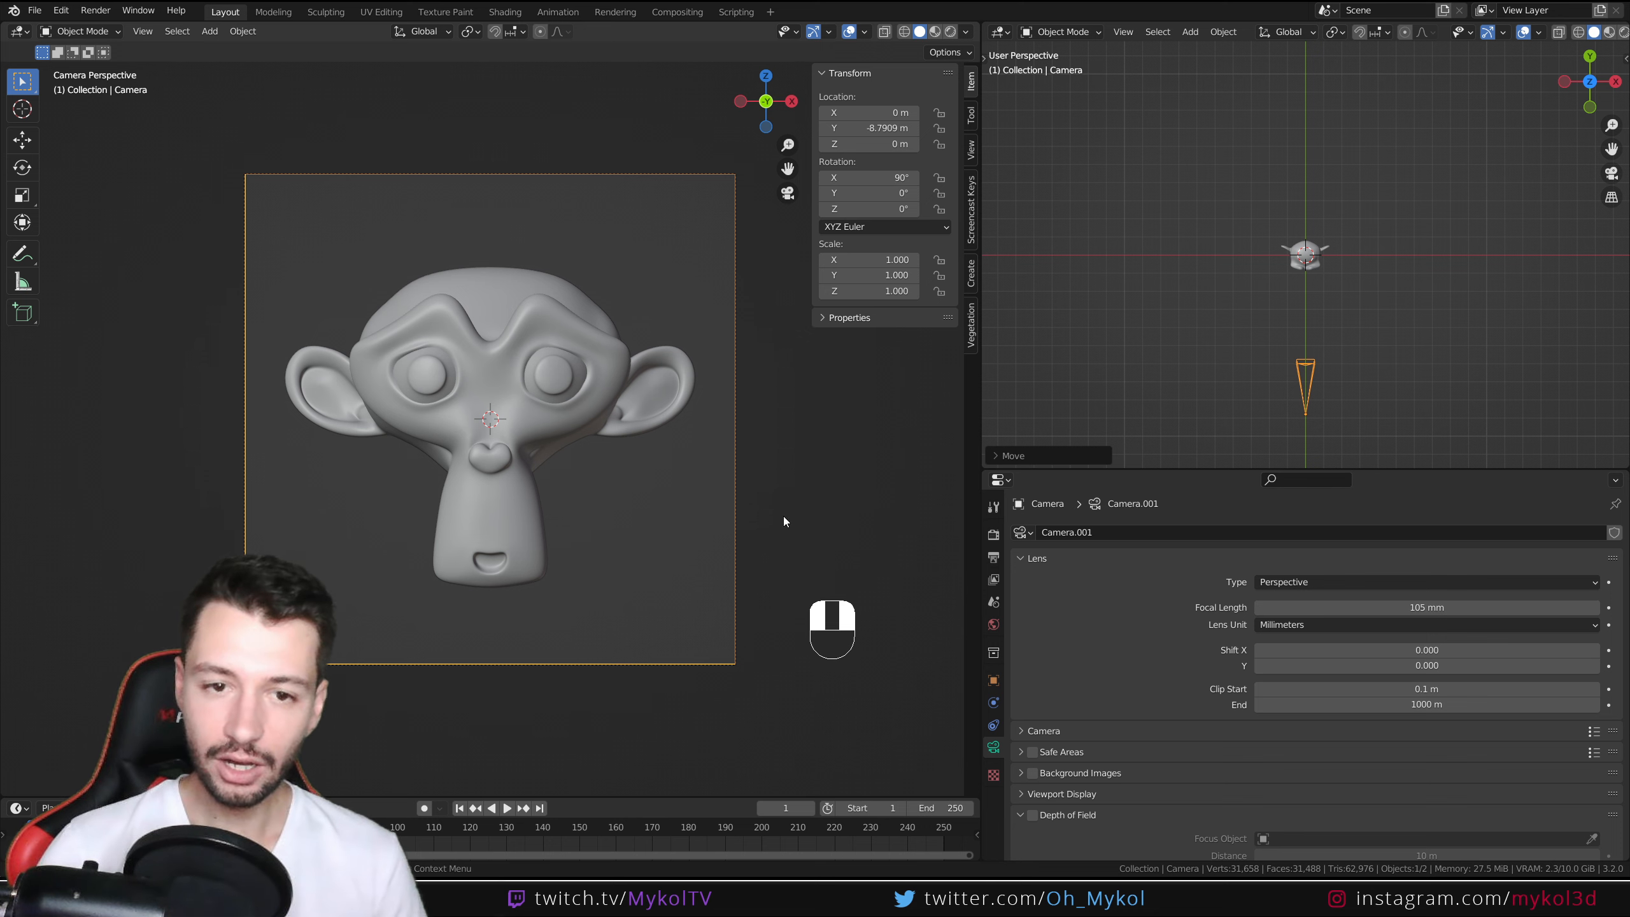
Step: Switch the camera viewport to rendered shading and tint the world background a dark yellow
left_click(952, 32)
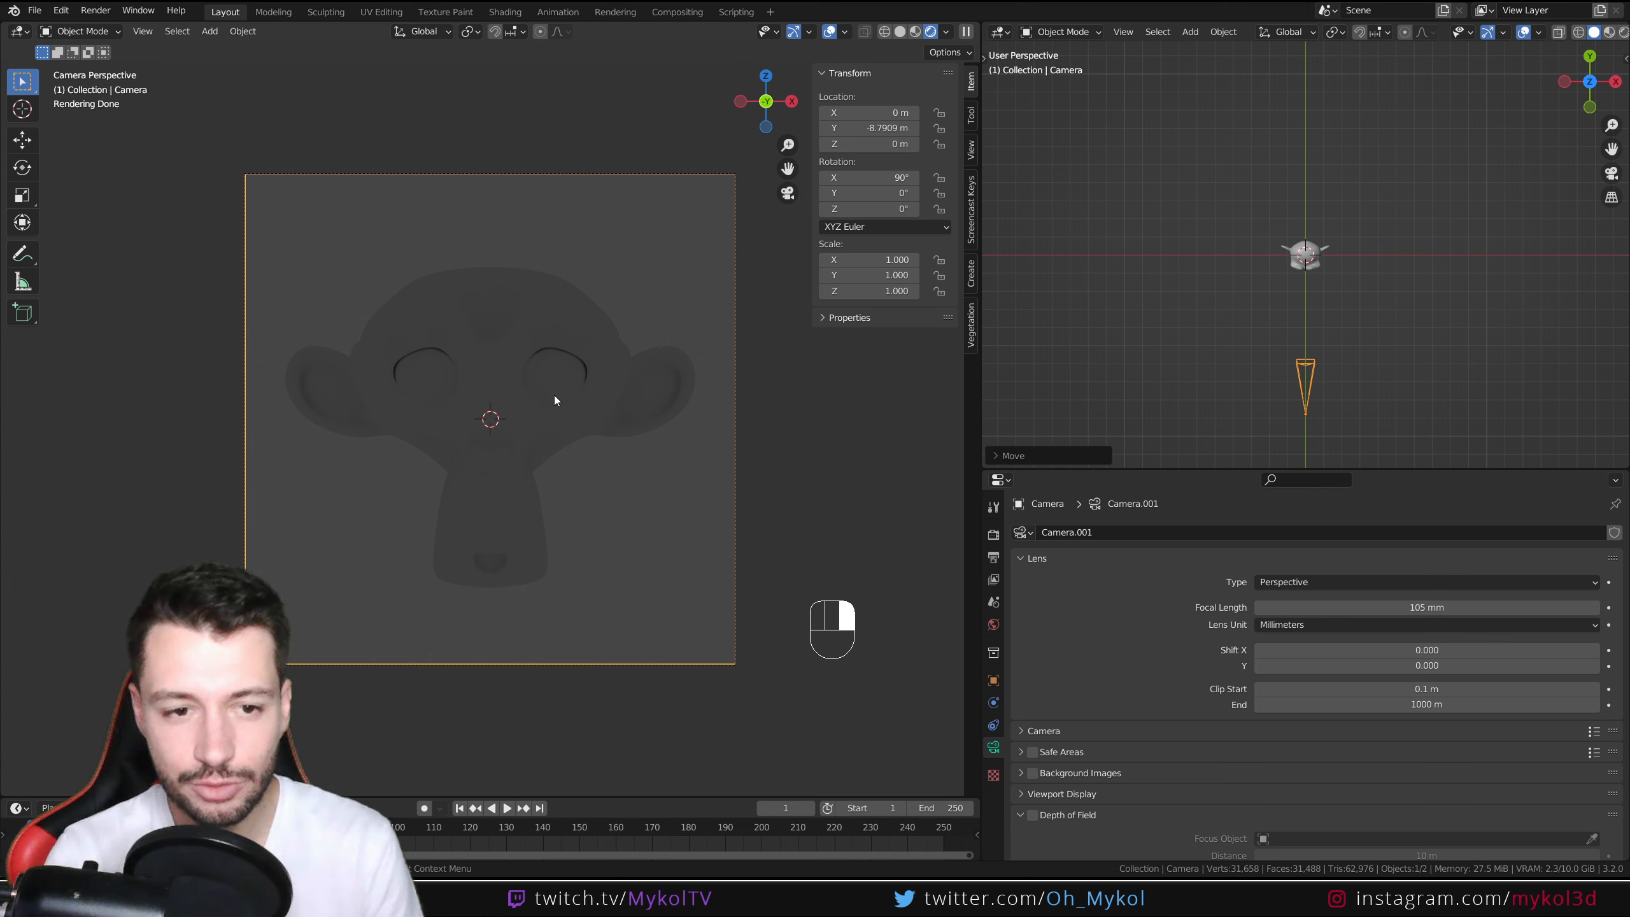
left_click(993, 624)
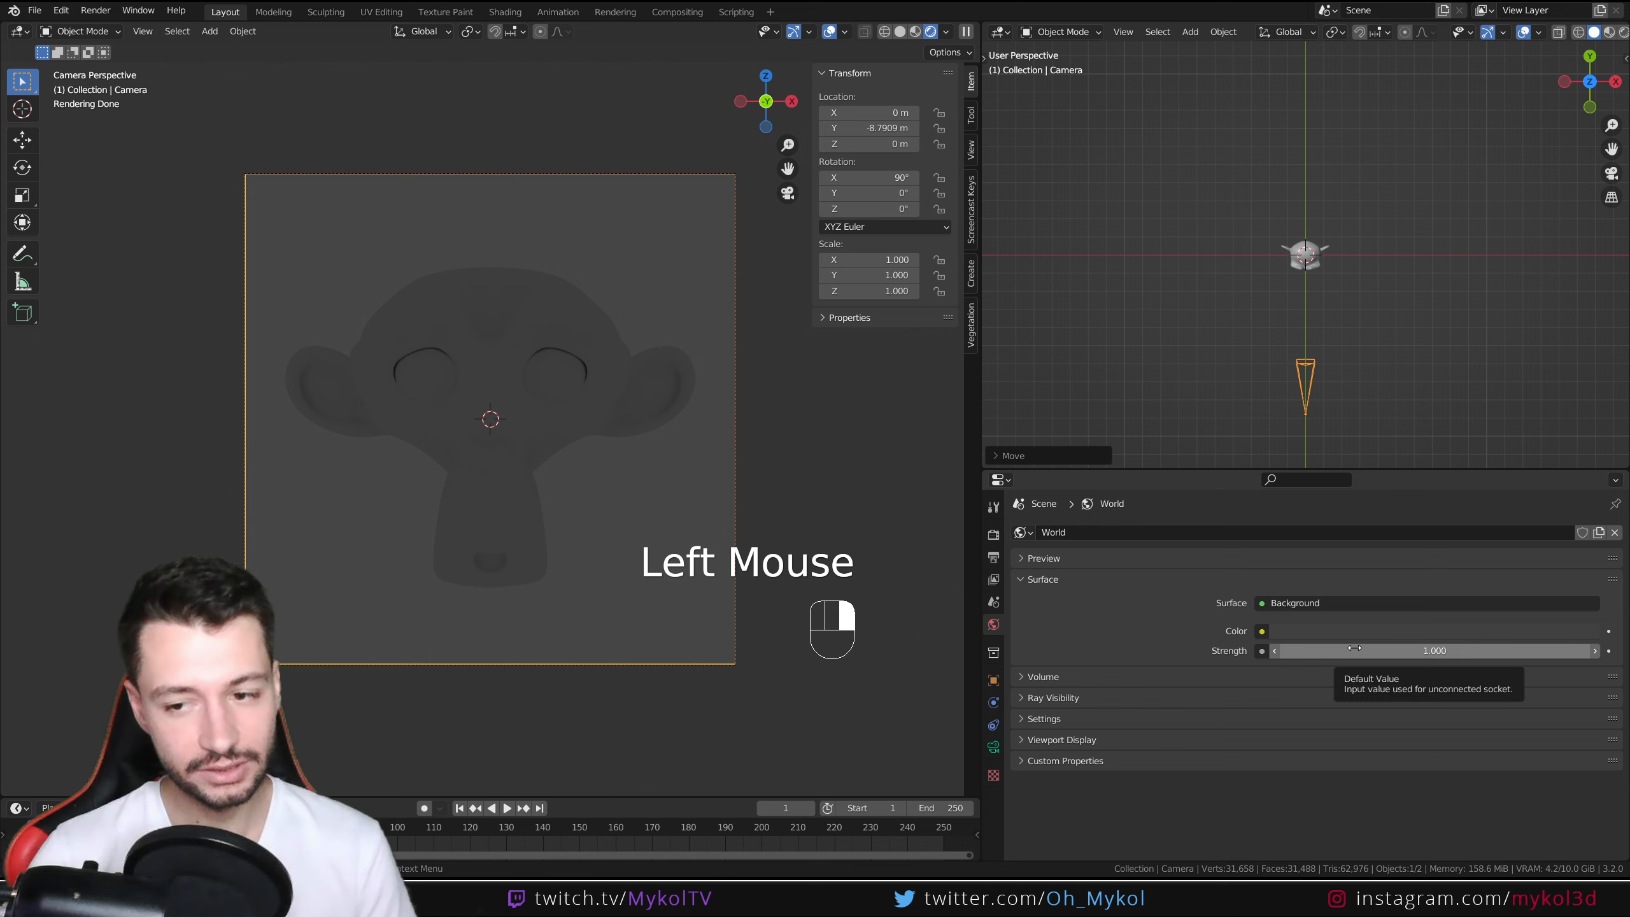
left_click(1368, 631)
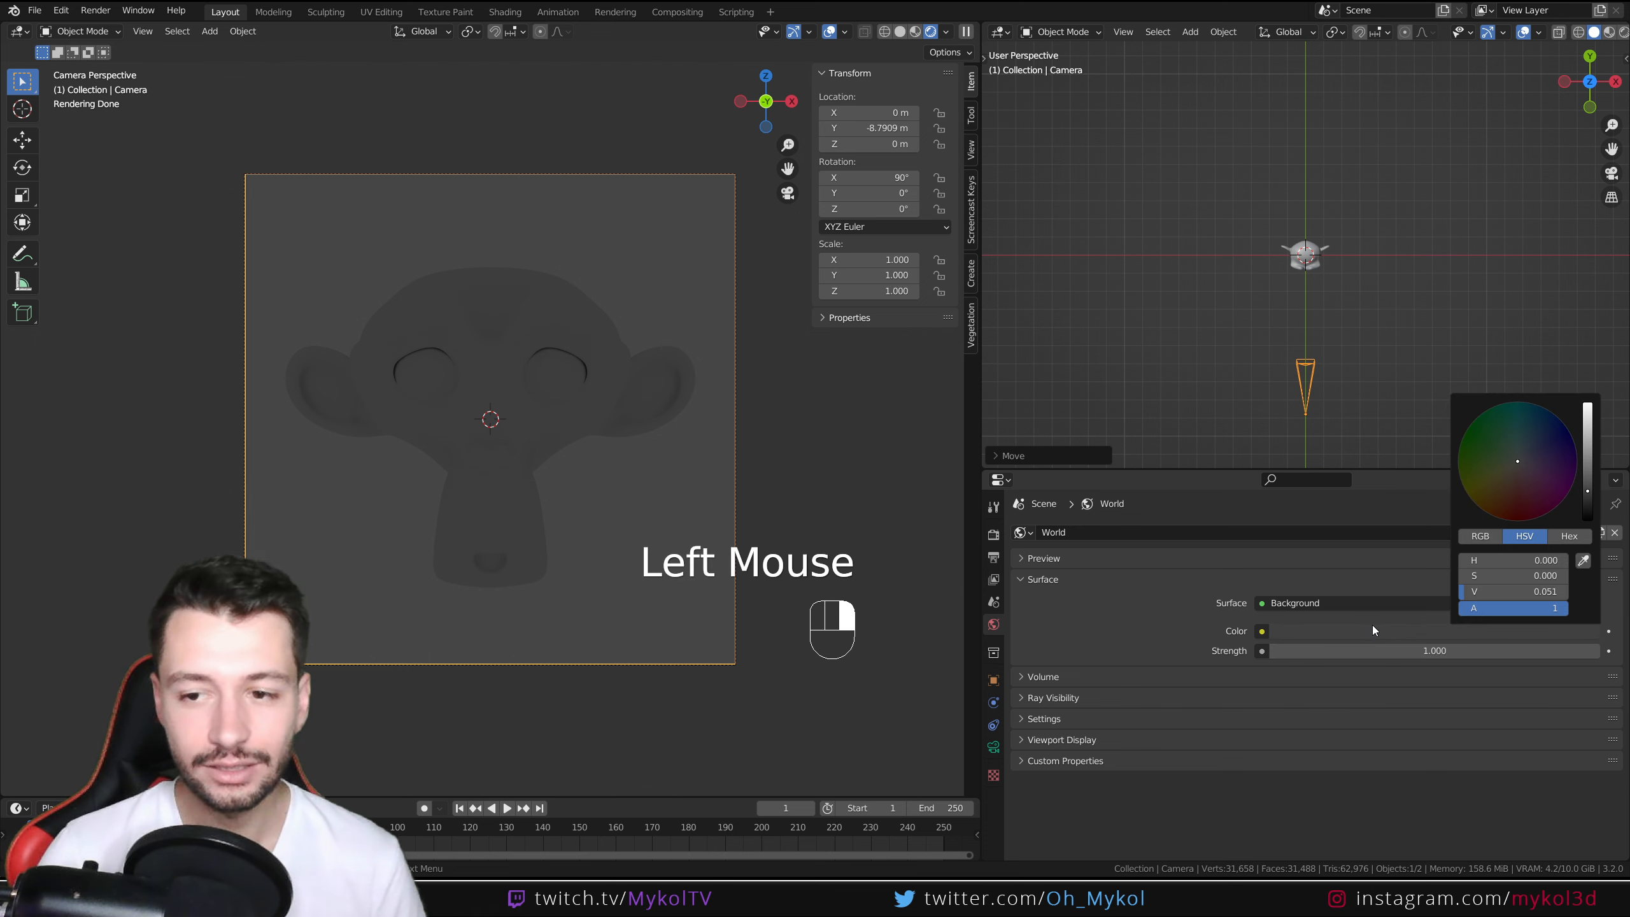
mouse_move(1537, 461)
left_mouse_down()
mouse_move(1490, 460)
mouse_move(1547, 489)
mouse_move(1489, 463)
mouse_move(1539, 437)
mouse_move(1509, 470)
left_mouse_up()
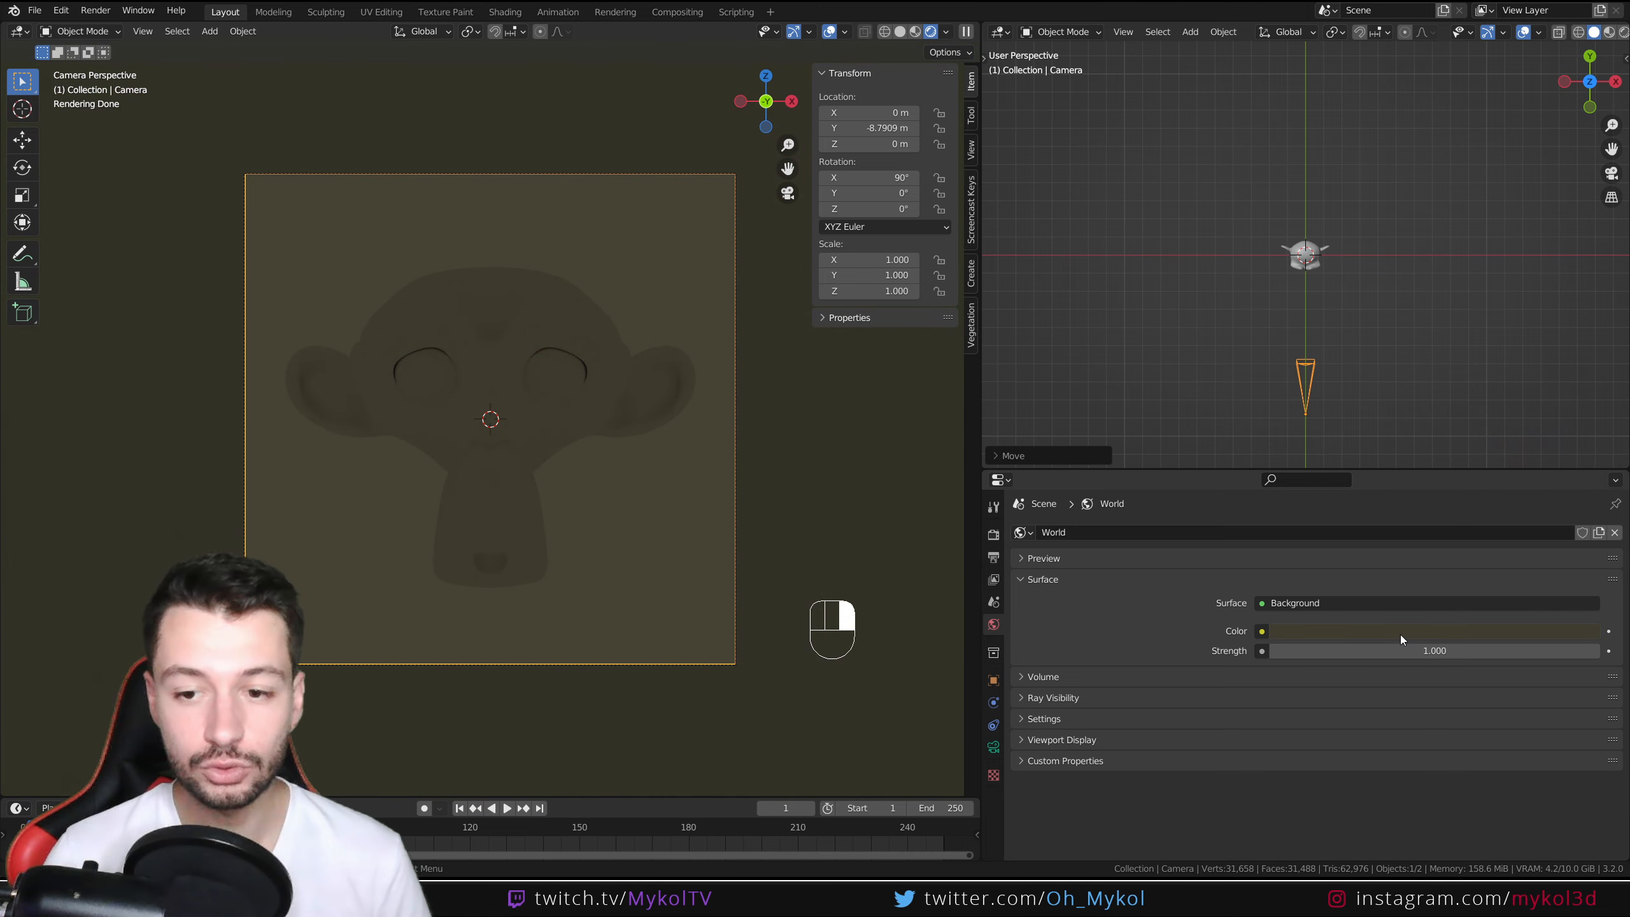
left_click(1418, 632)
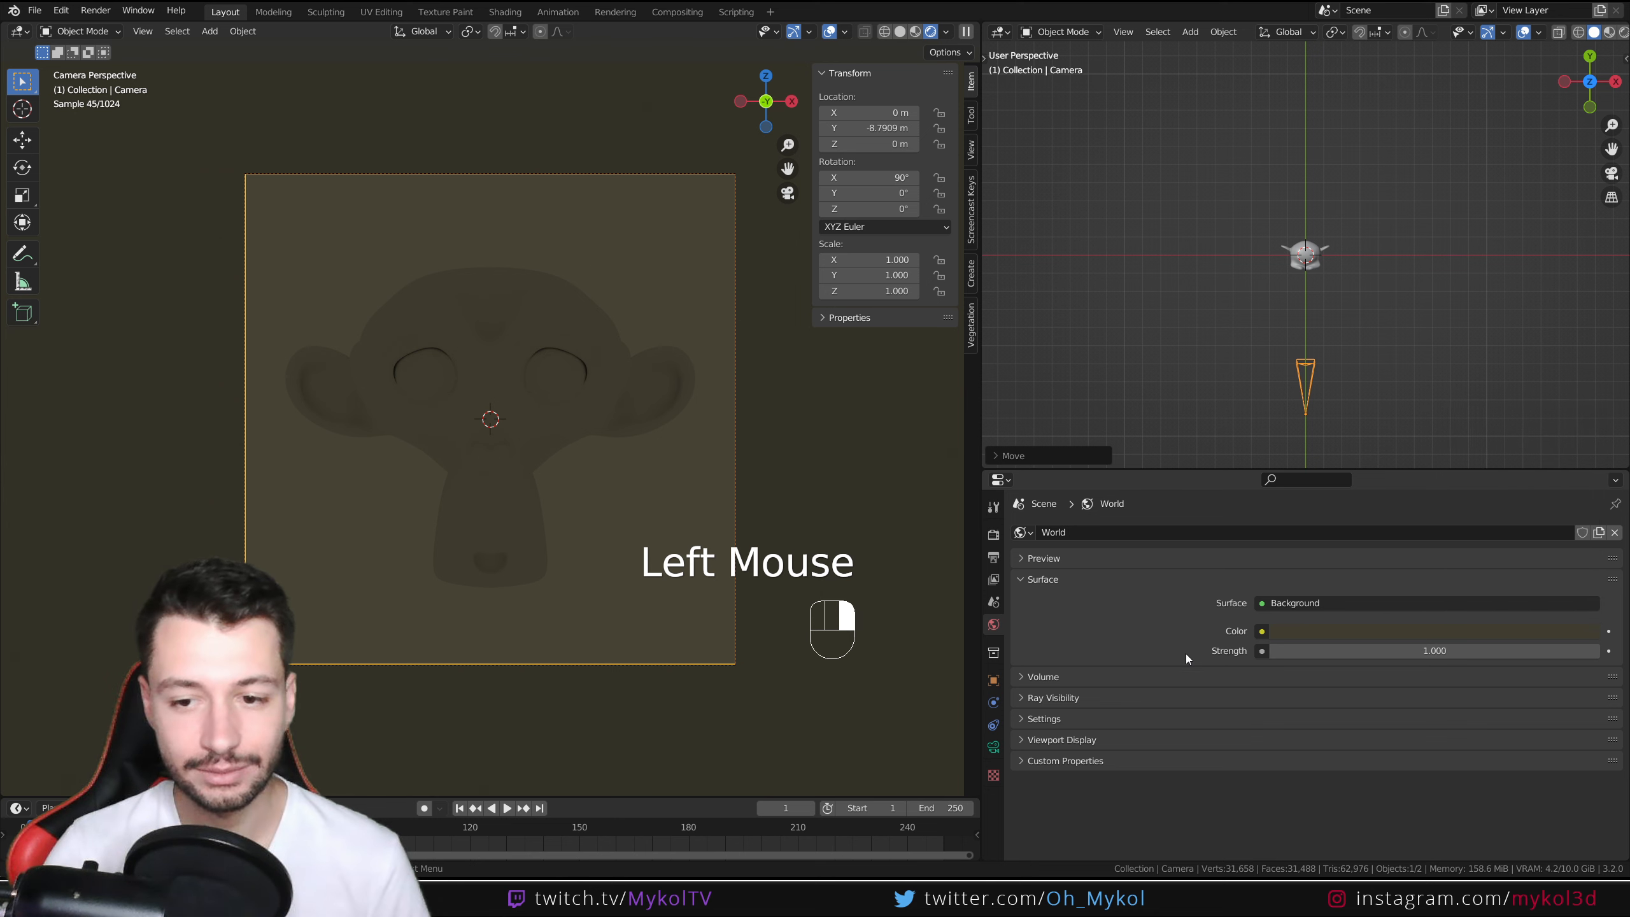
Step: Set the world background strength to 0
double_click(1370, 651)
type("0")
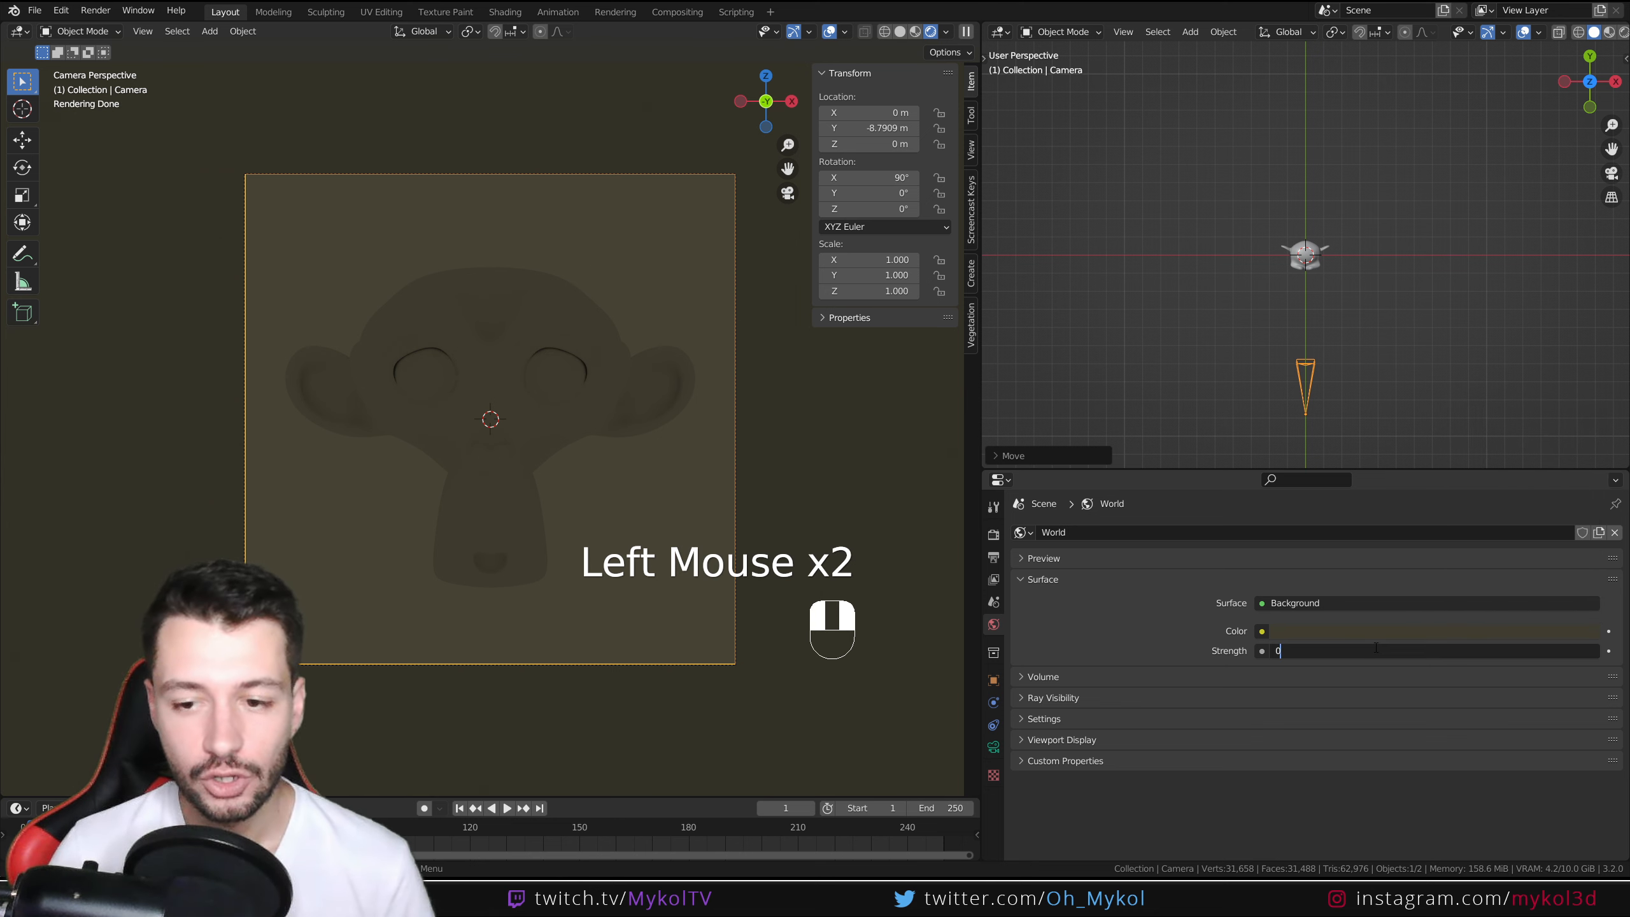
key("Return")
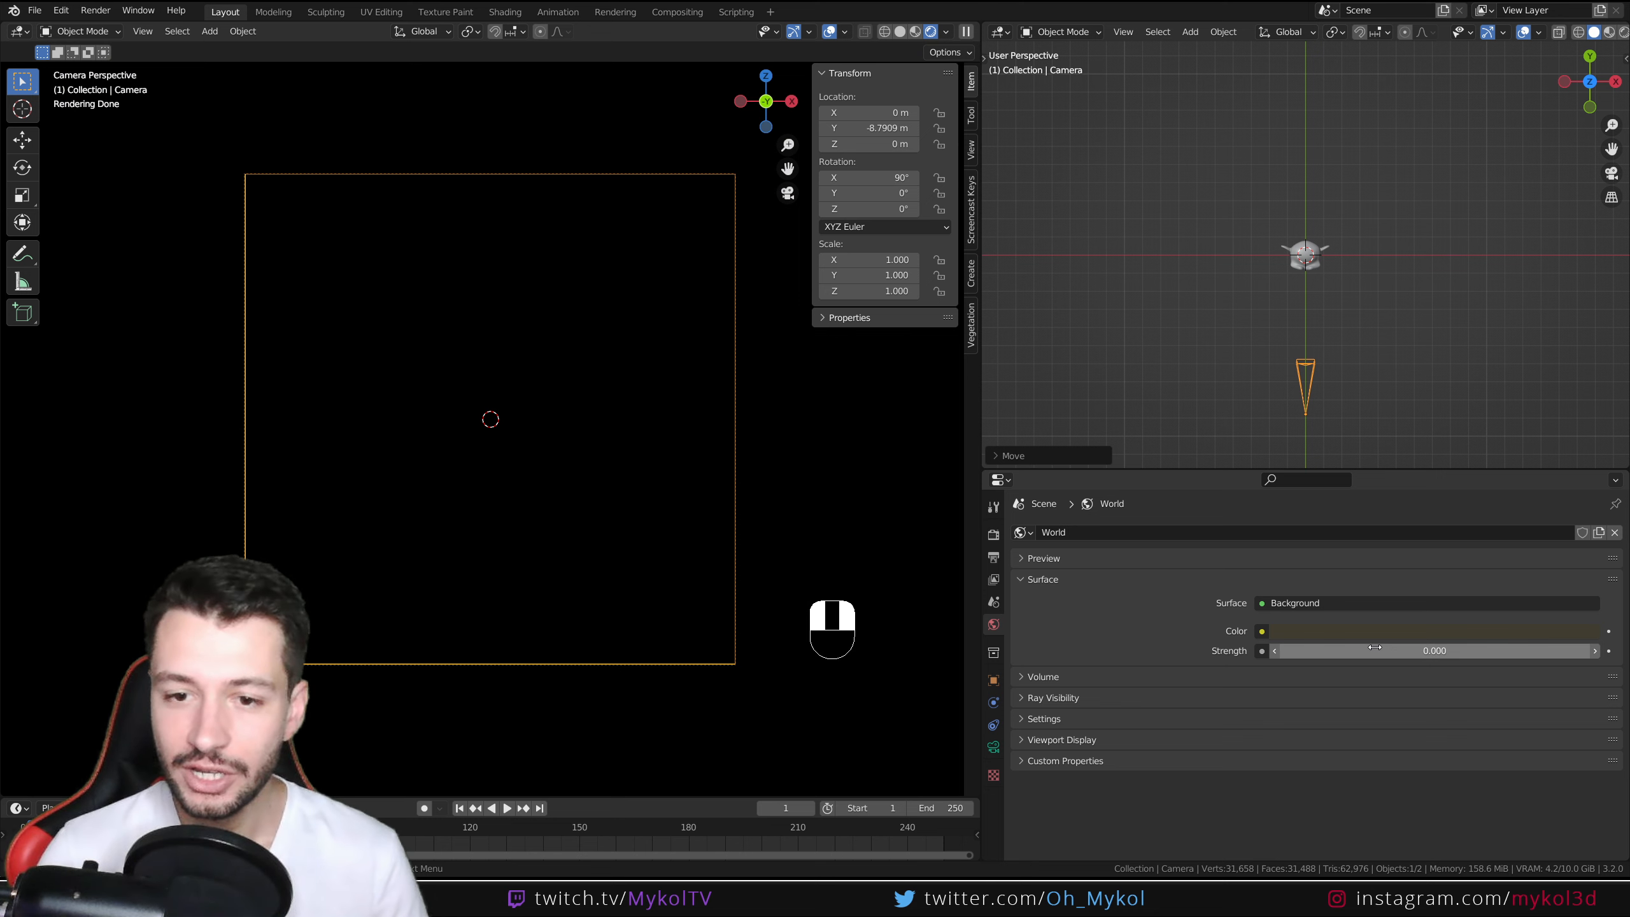
Step: Enlarge the second 3D Viewport downwards over the Properties editor and zoom the camera view in slightly
left_click_drag(1236, 469, 1236, 609)
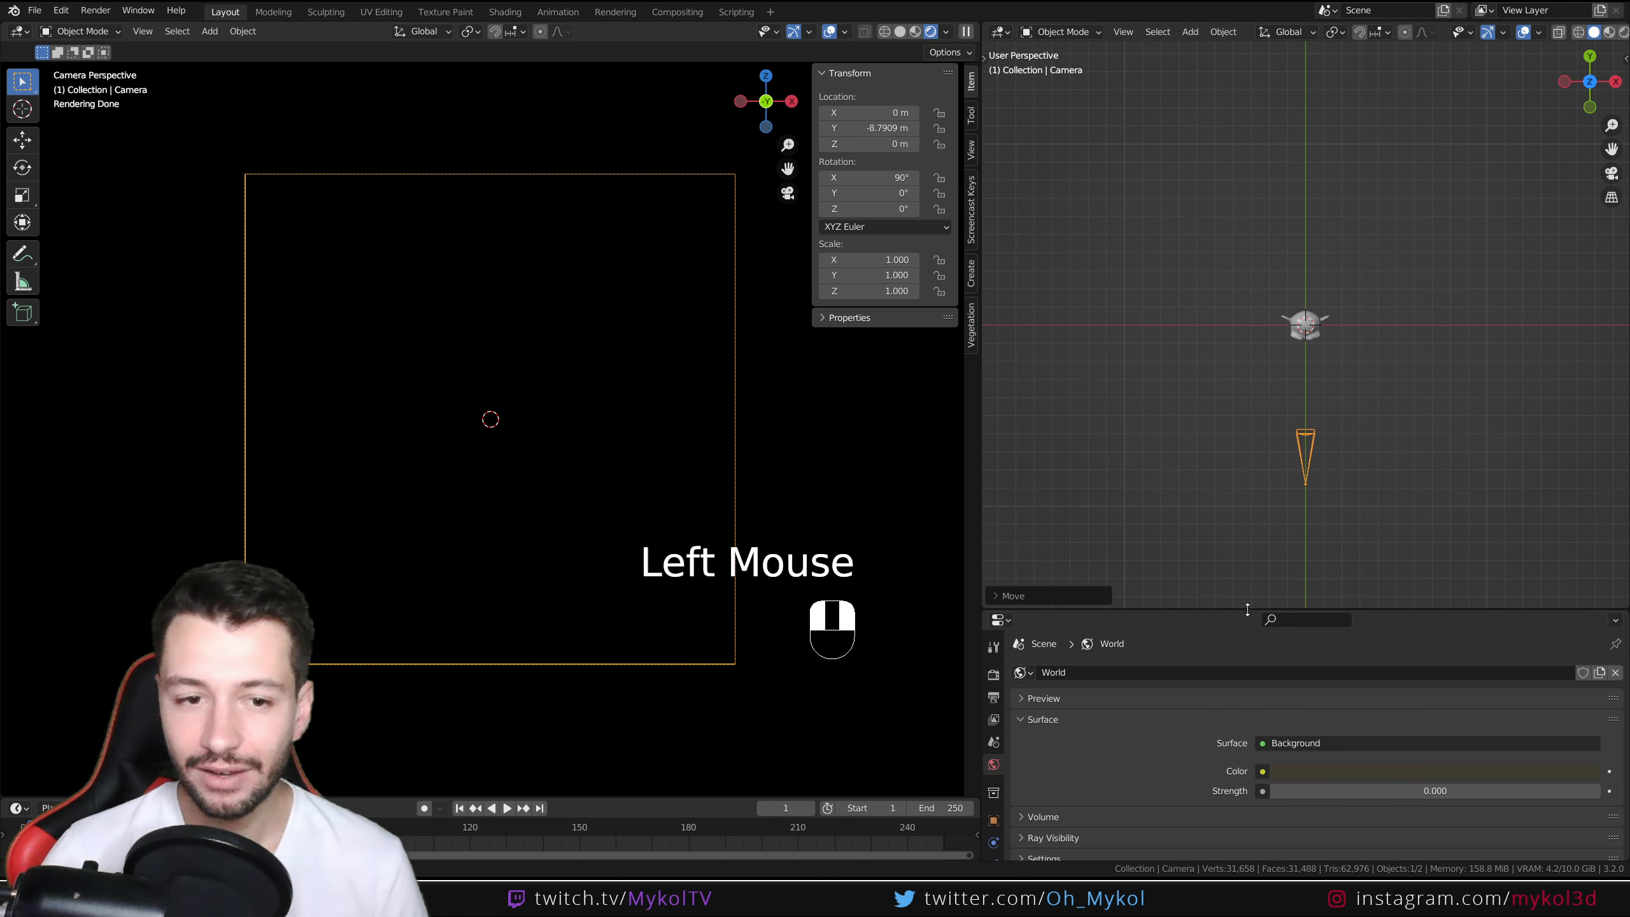
scroll(487, 450, "up", 1)
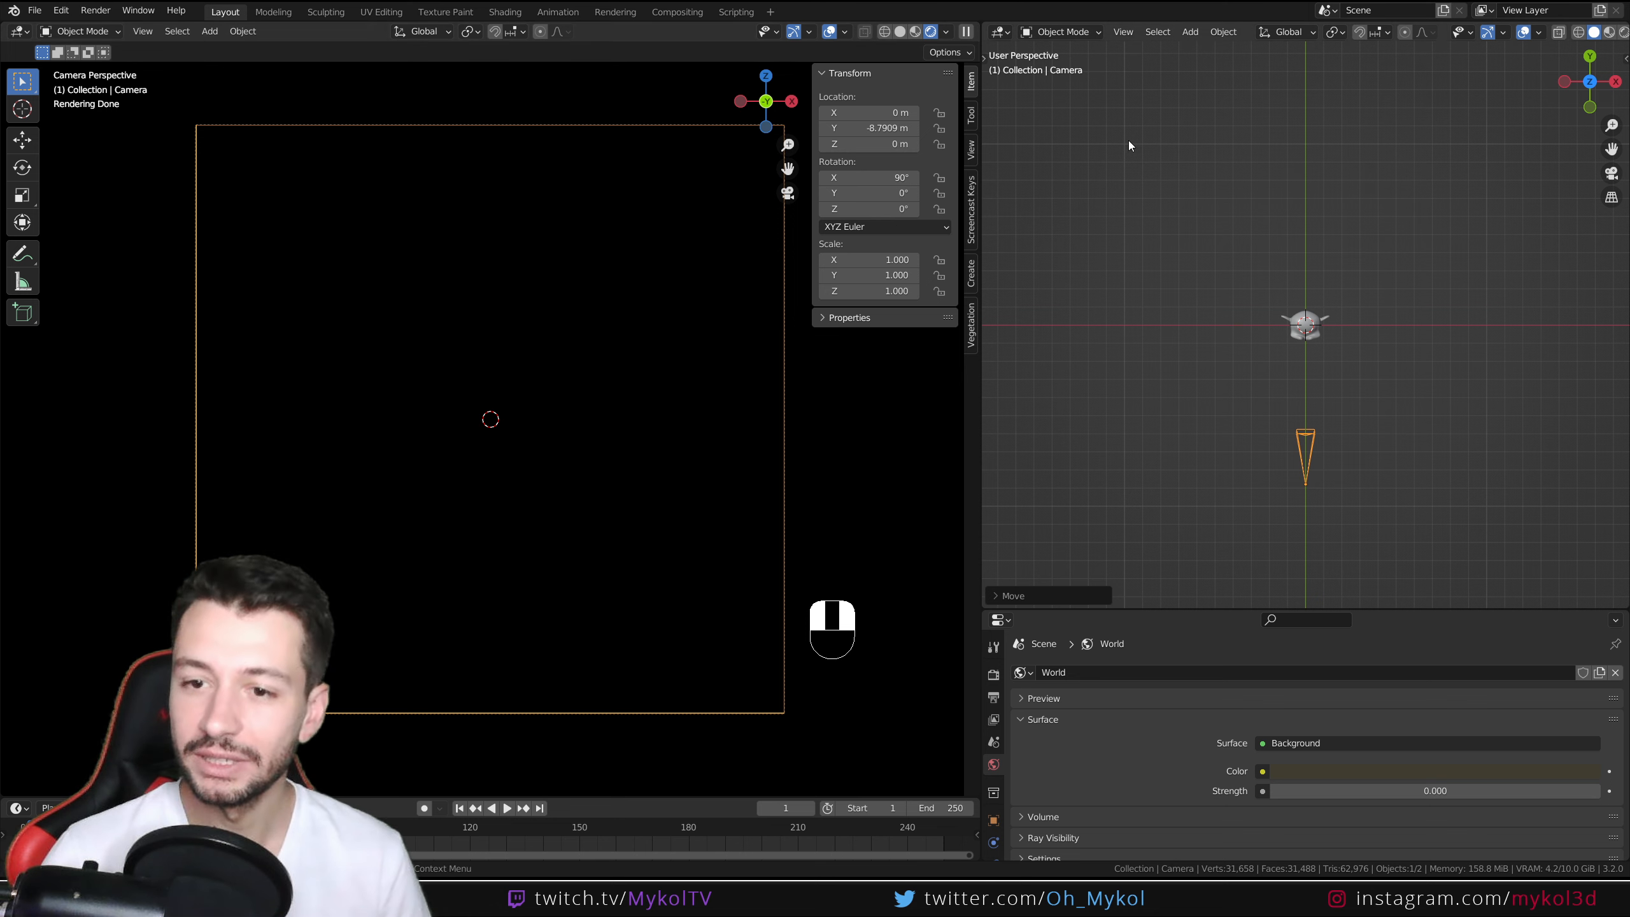
left_click_drag(1213, 609, 1213, 437)
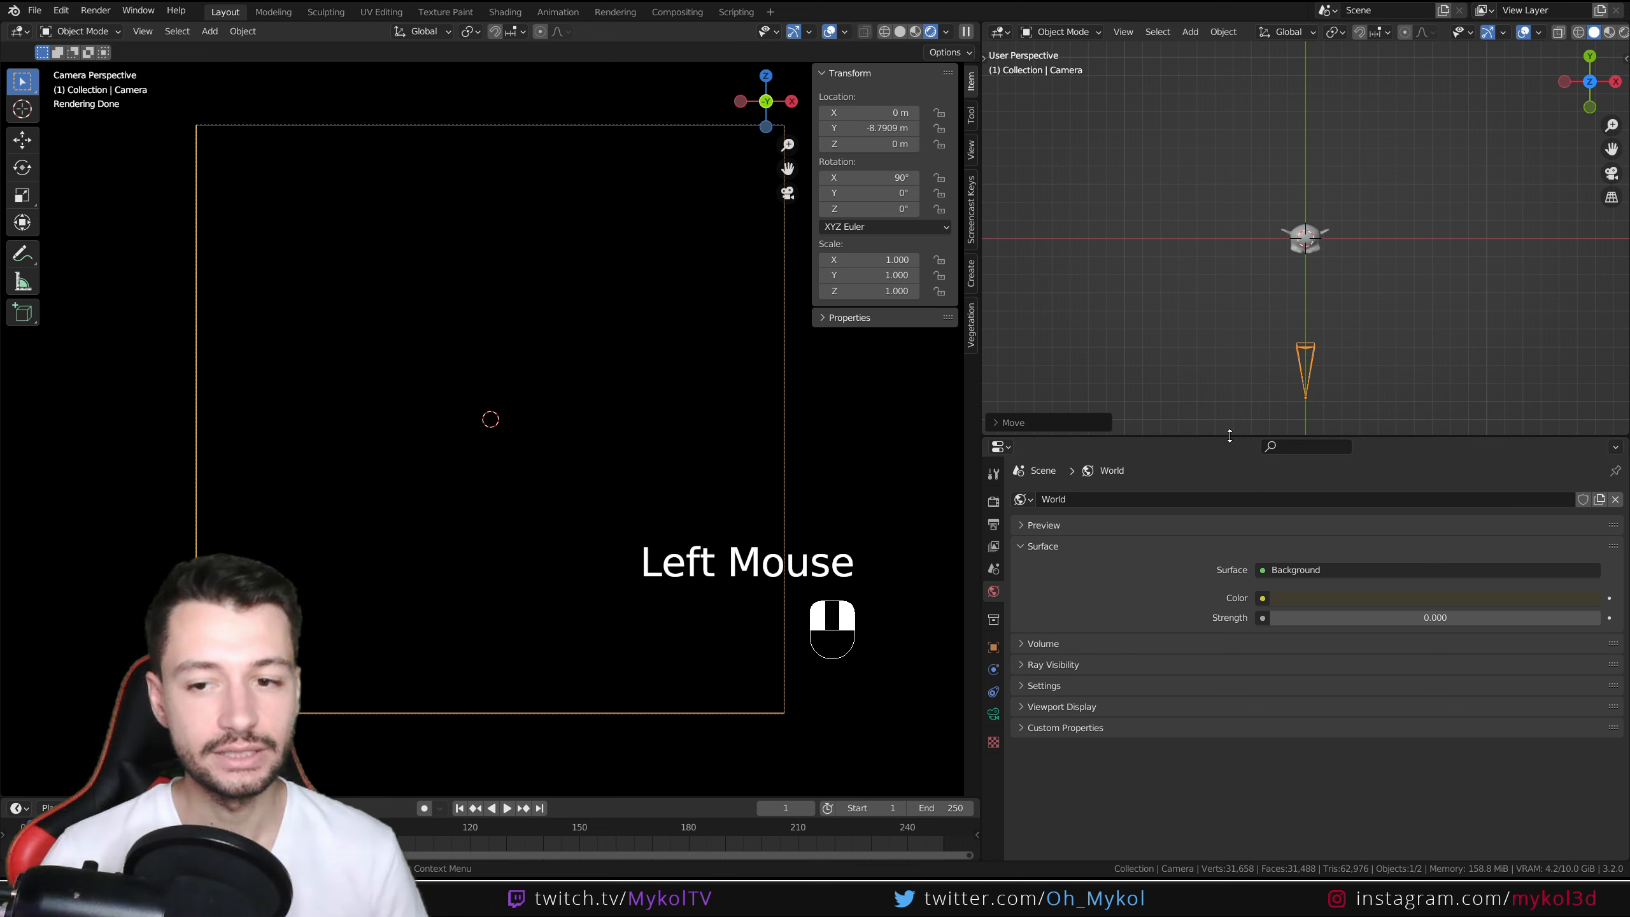
left_click_drag(1230, 436, 1230, 658)
Step: Show the second viewport from the top and add an area light at the origin
middle_click_drag(1384, 509, 1337, 421)
scroll(1294, 393, "down", 3)
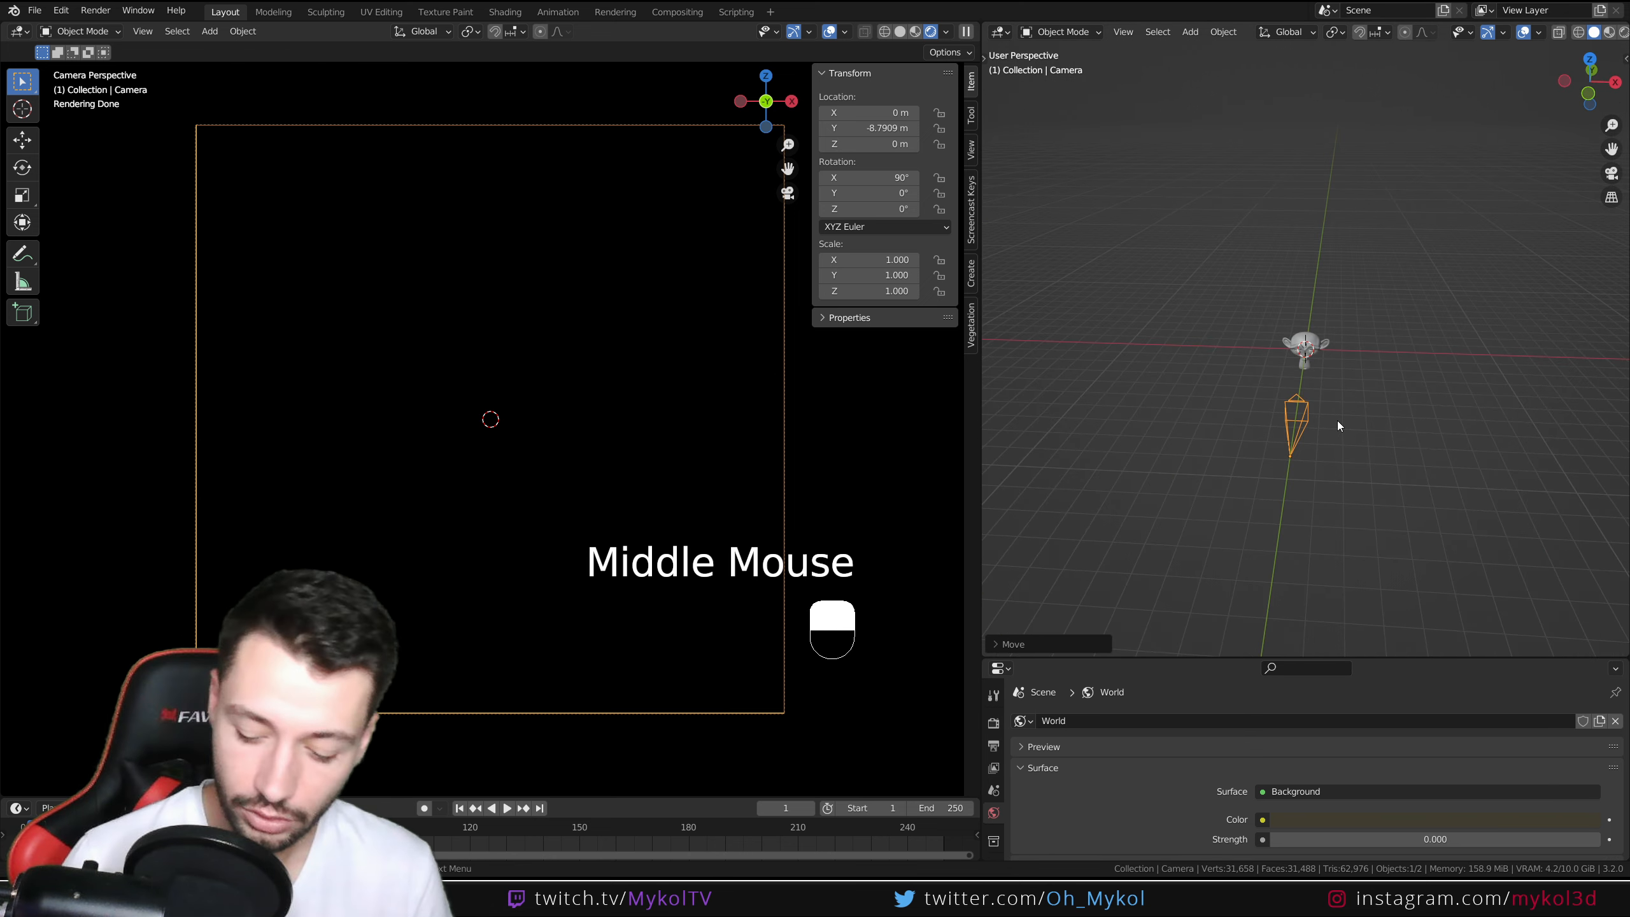
key("KP_7")
key("shift+a")
mouse_move(1314, 384)
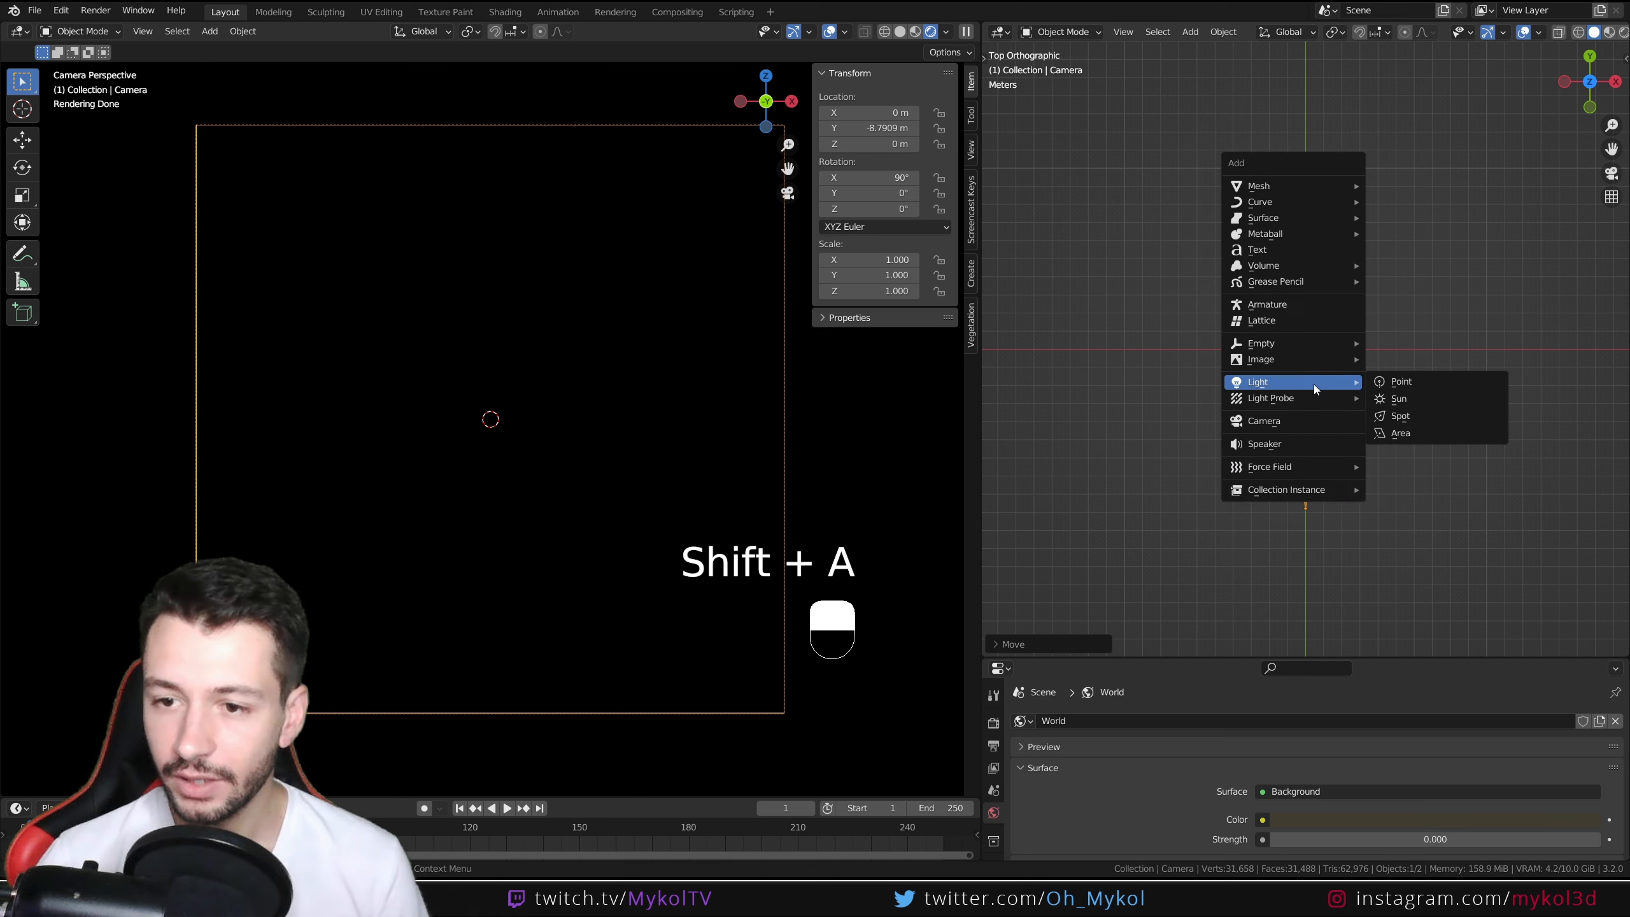
left_click(1423, 438)
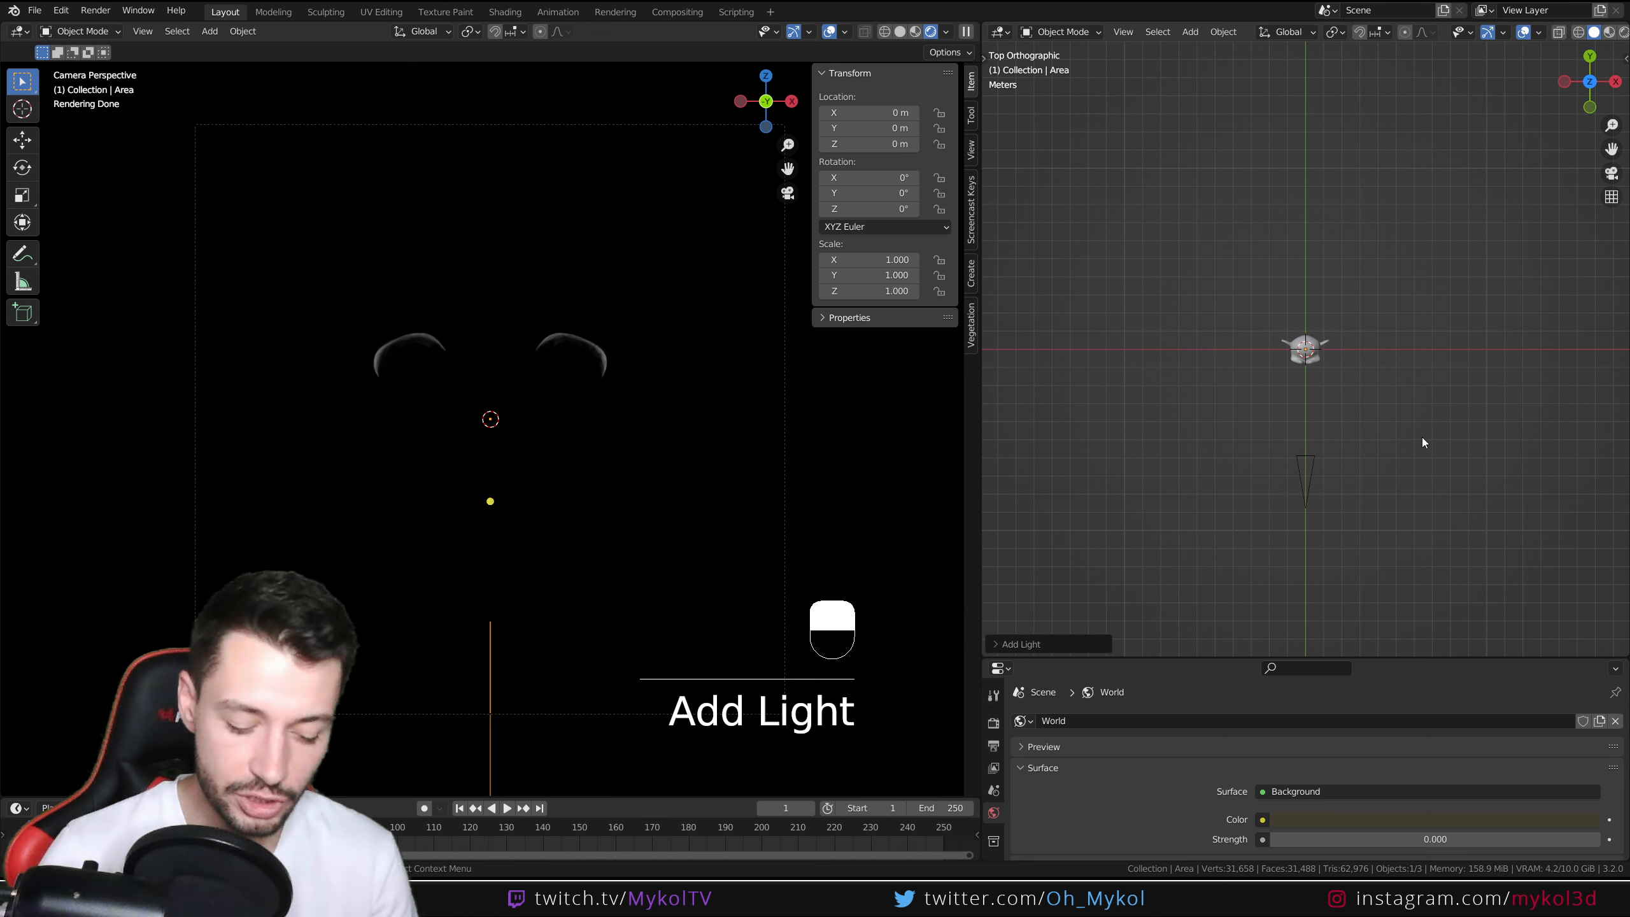
Step: Move the area light along Y to about -5.2 m and along X to about -5.77 m
key("g")
key("y")
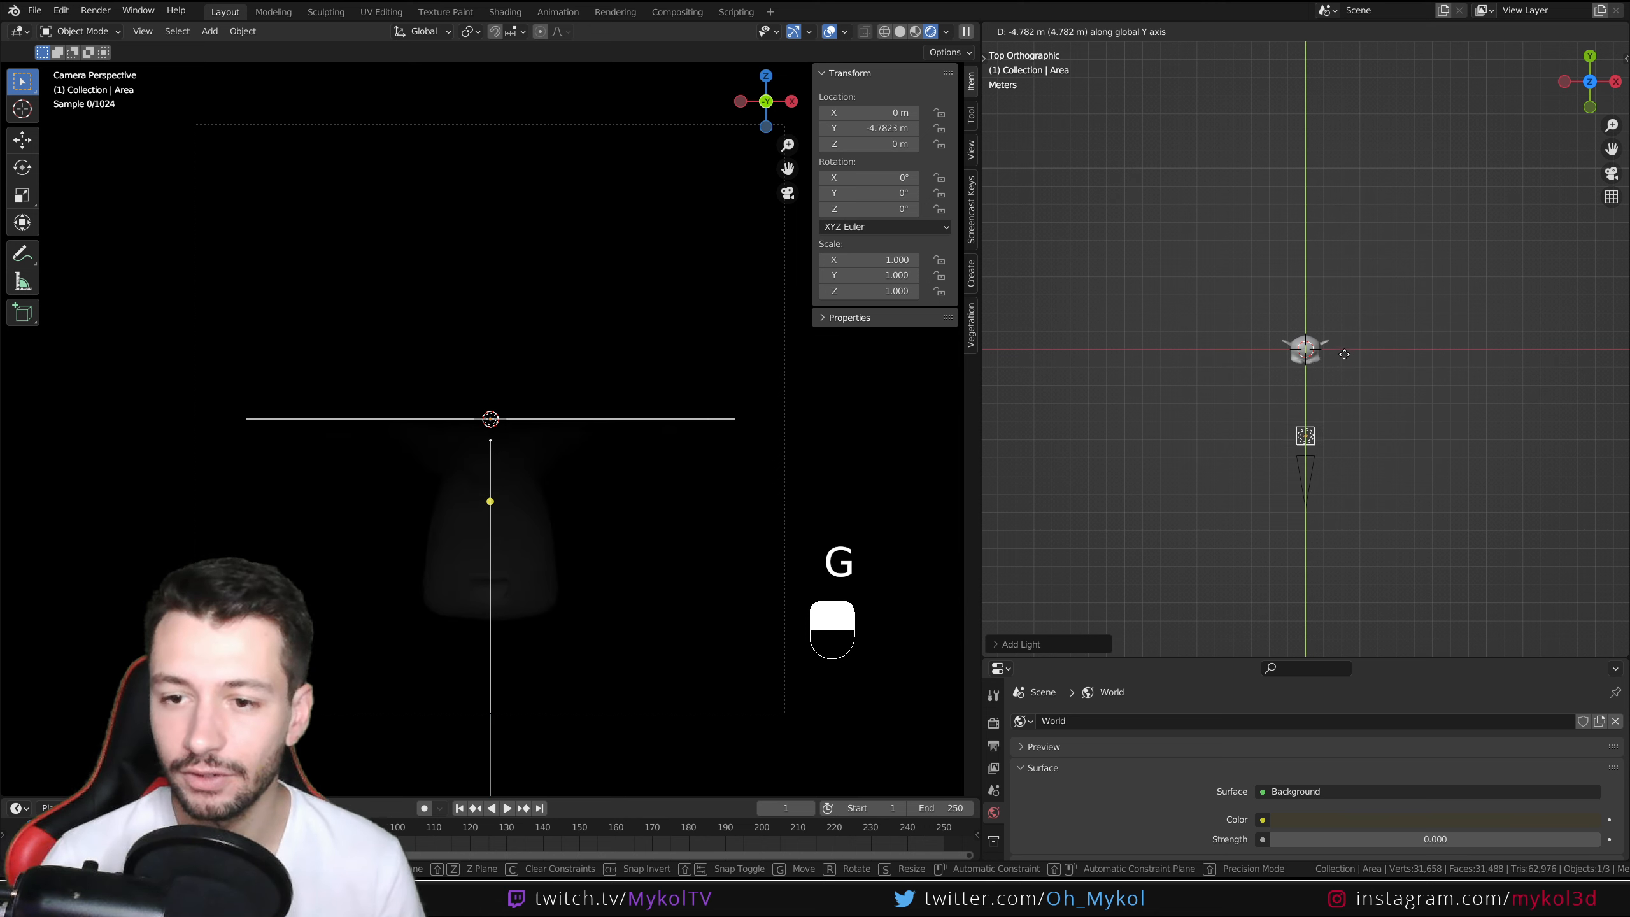
left_click(1344, 358)
key("g")
key("x")
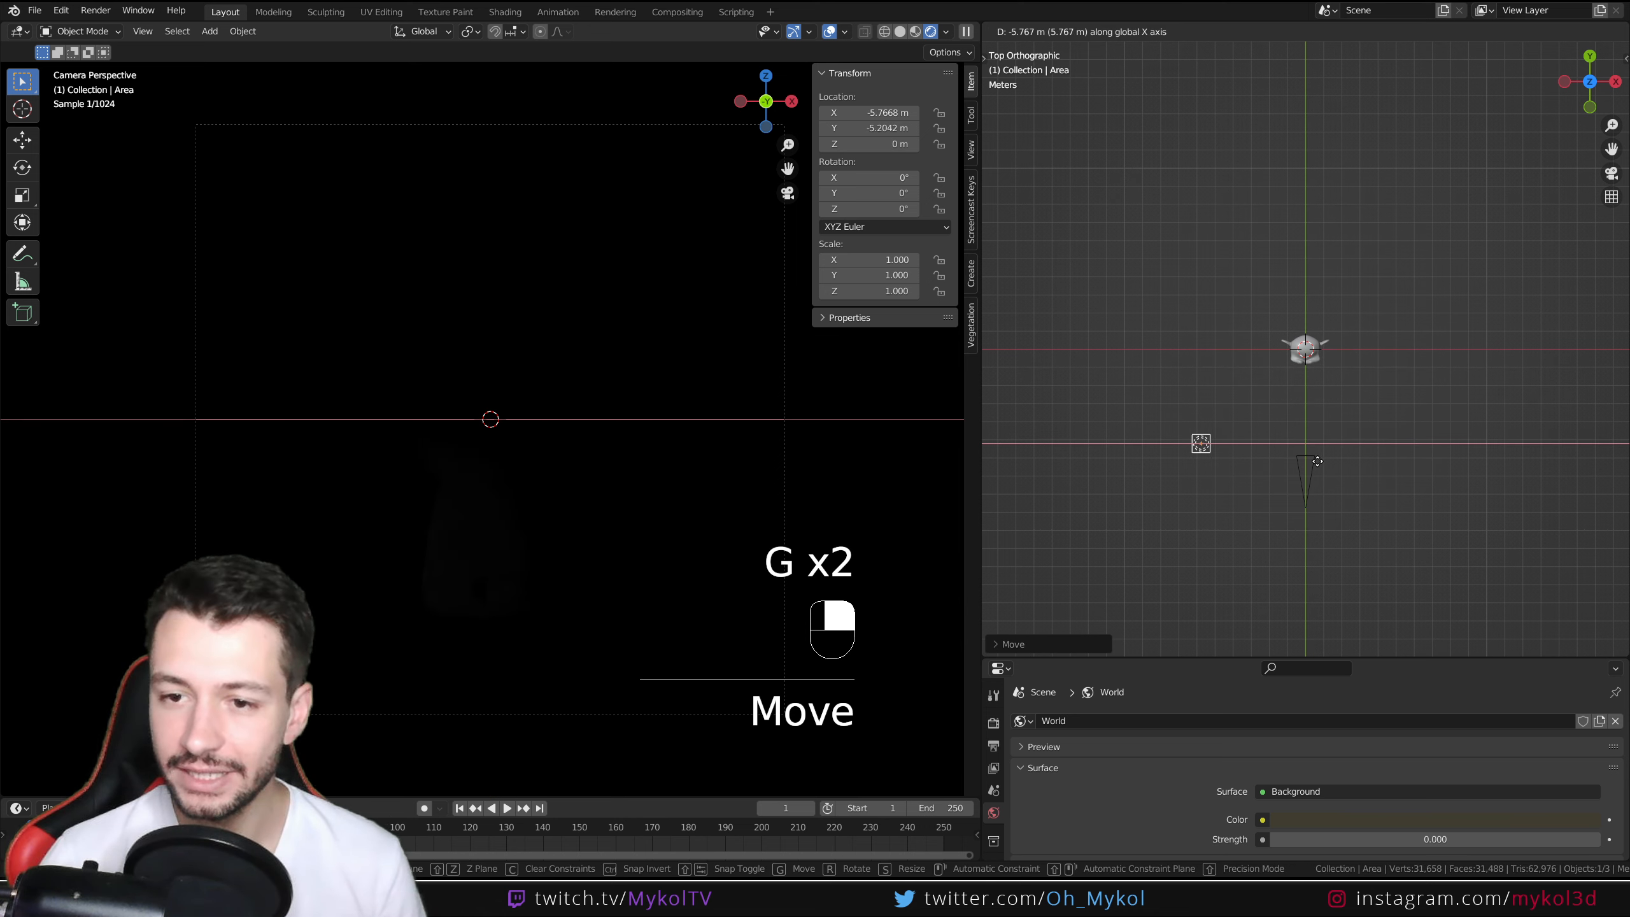
left_click(1317, 461)
Step: View the second viewport from the front and raise the area light to about 6.72 m on Z
middle_click_drag(1309, 520, 1307, 358)
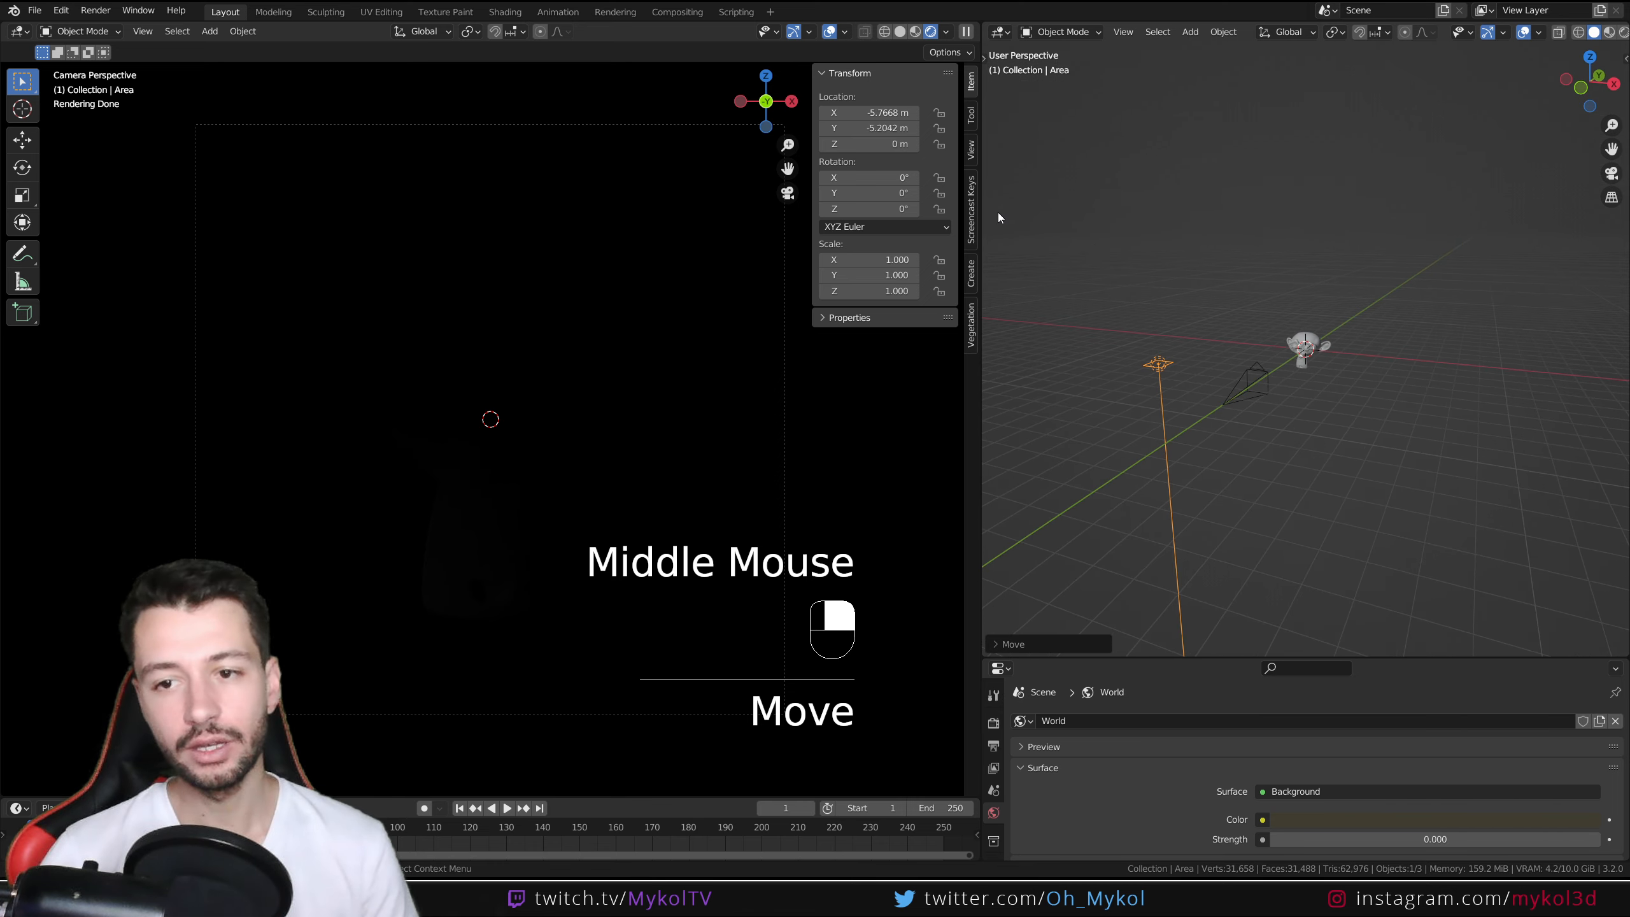
key("KP_1")
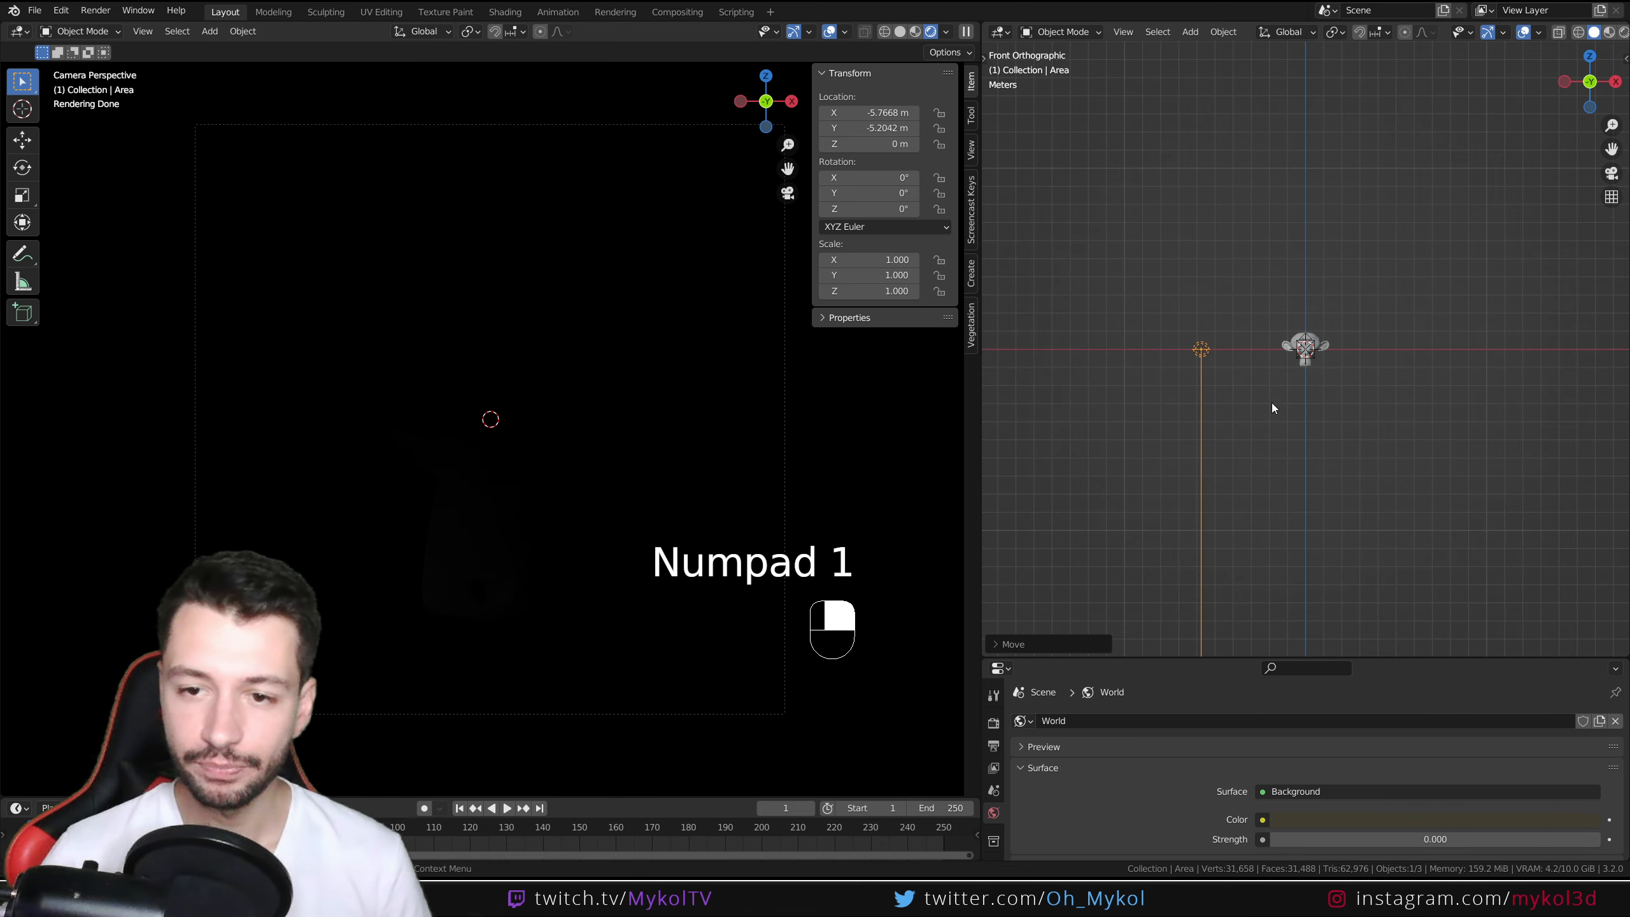
key("g")
key("z")
left_click(1254, 310)
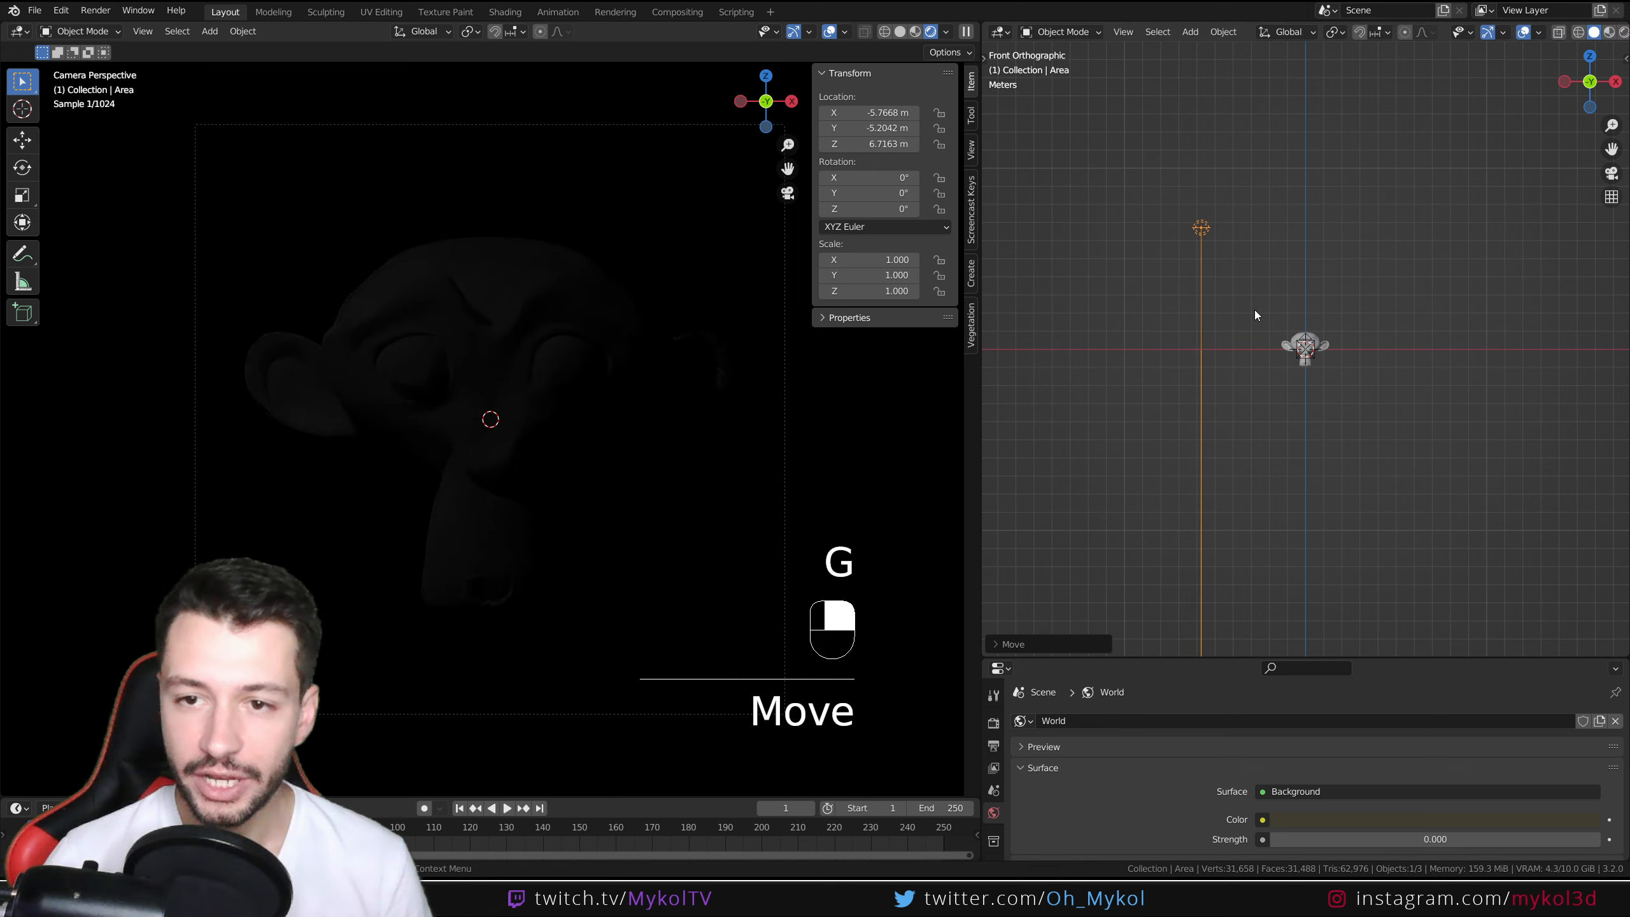
Step: Rotate the area light about the global X axis to about 31.7° and about the global Z axis to about -53.7°
middle_click_drag(1255, 309, 1309, 386)
key("r")
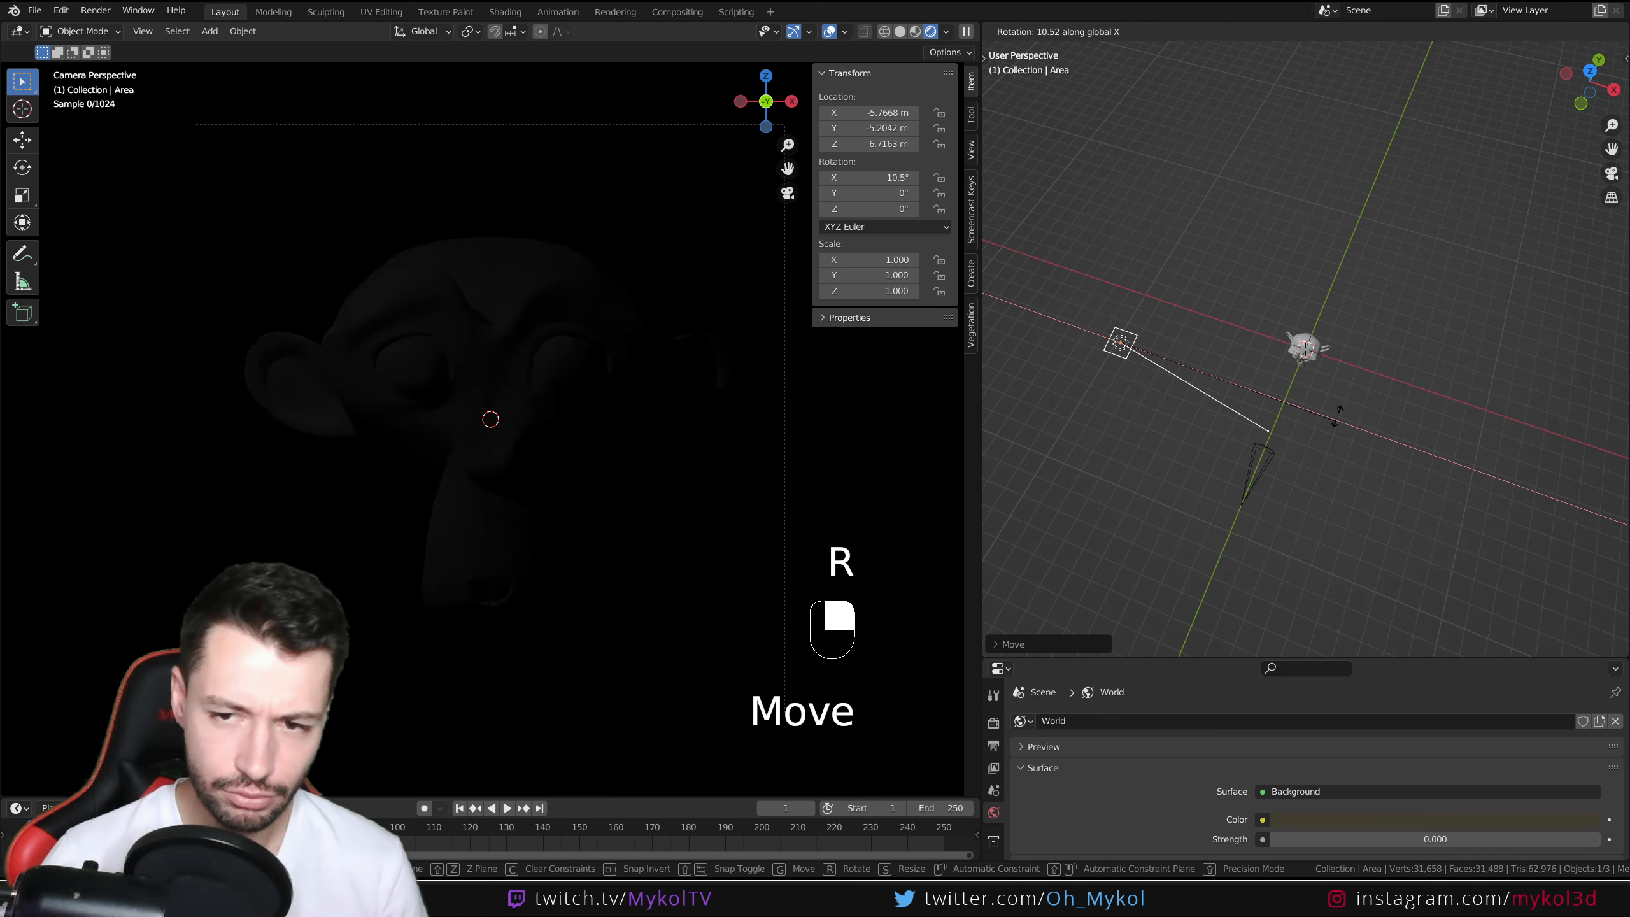
left_click(1348, 339)
key("r")
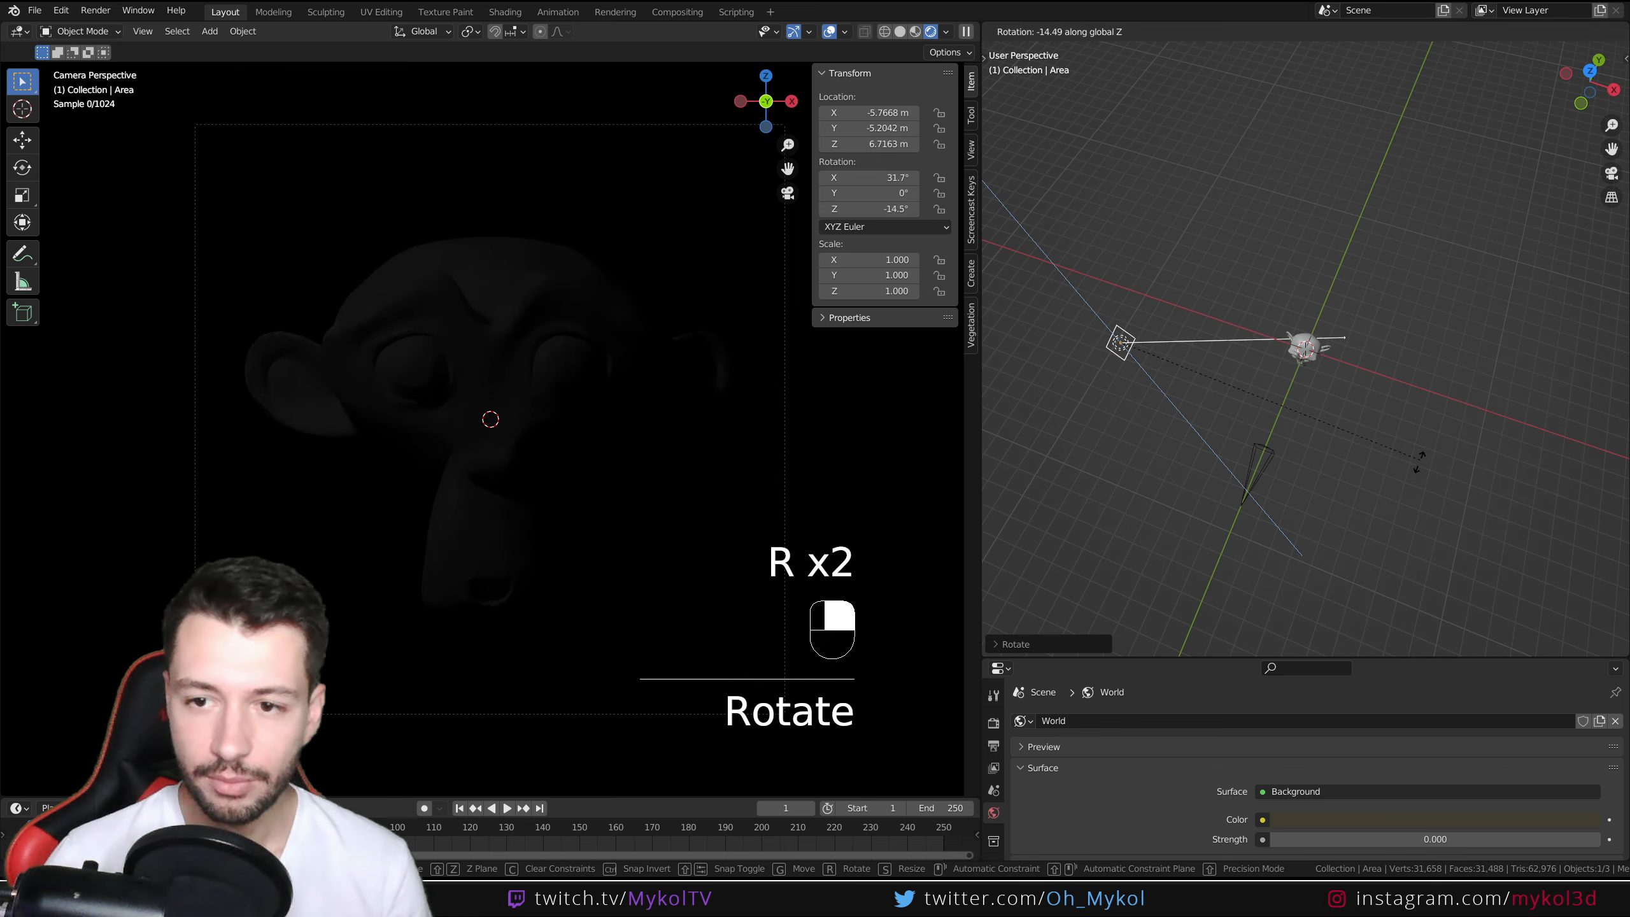
left_click(1357, 505)
middle_click_drag(1357, 502, 1486, 392)
key("r")
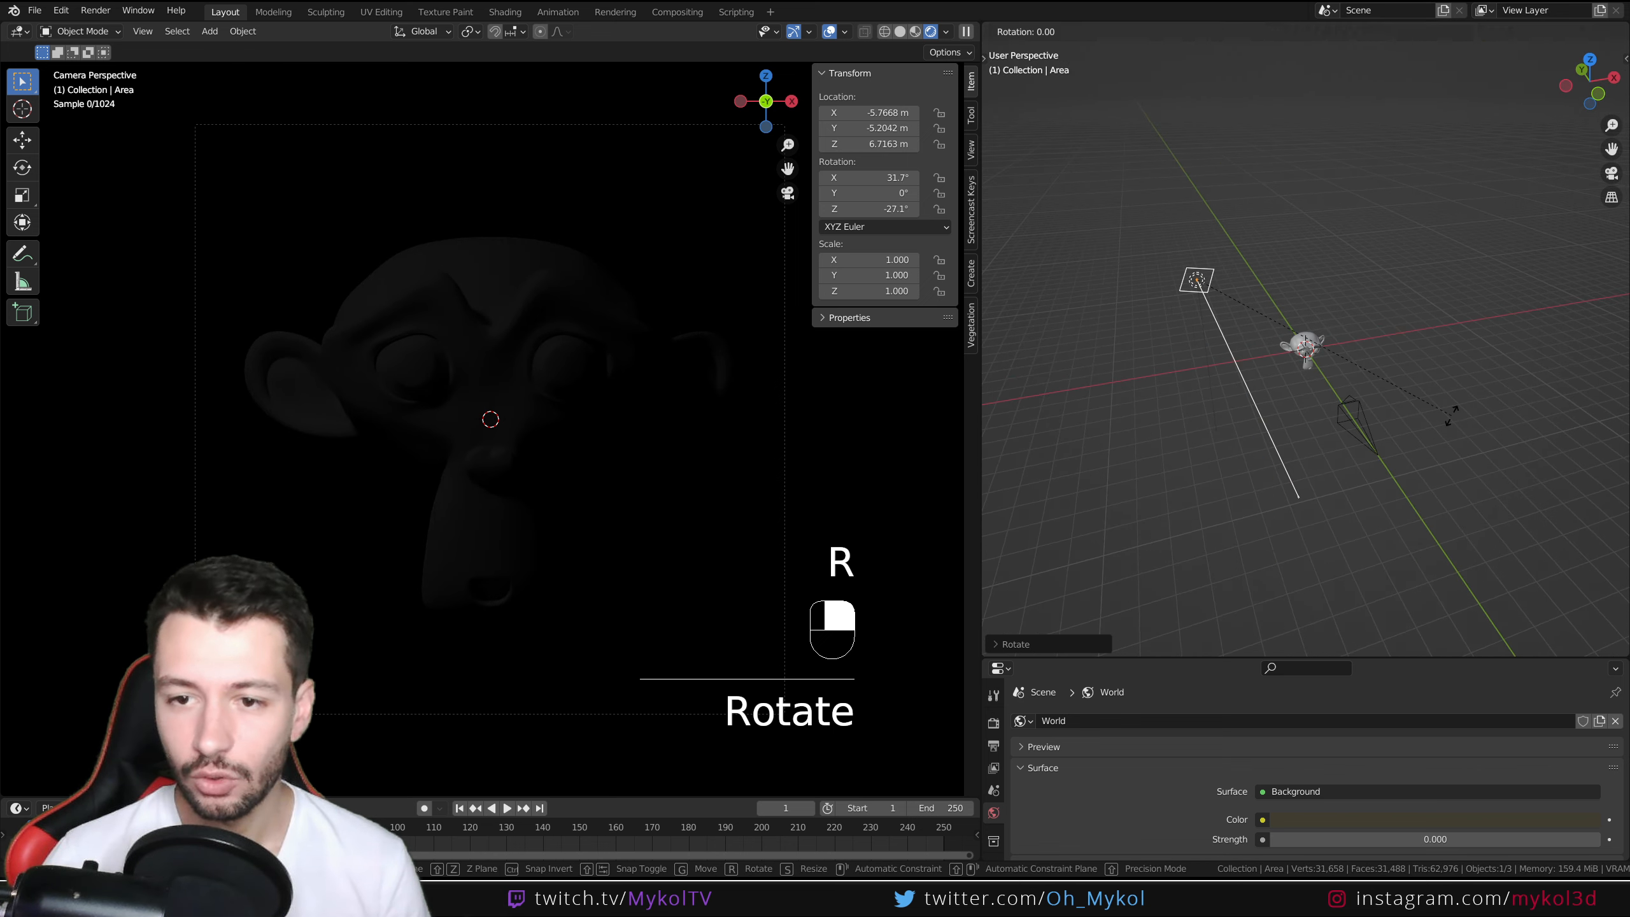
left_click(1347, 492)
middle_click_drag(1348, 491, 1320, 413)
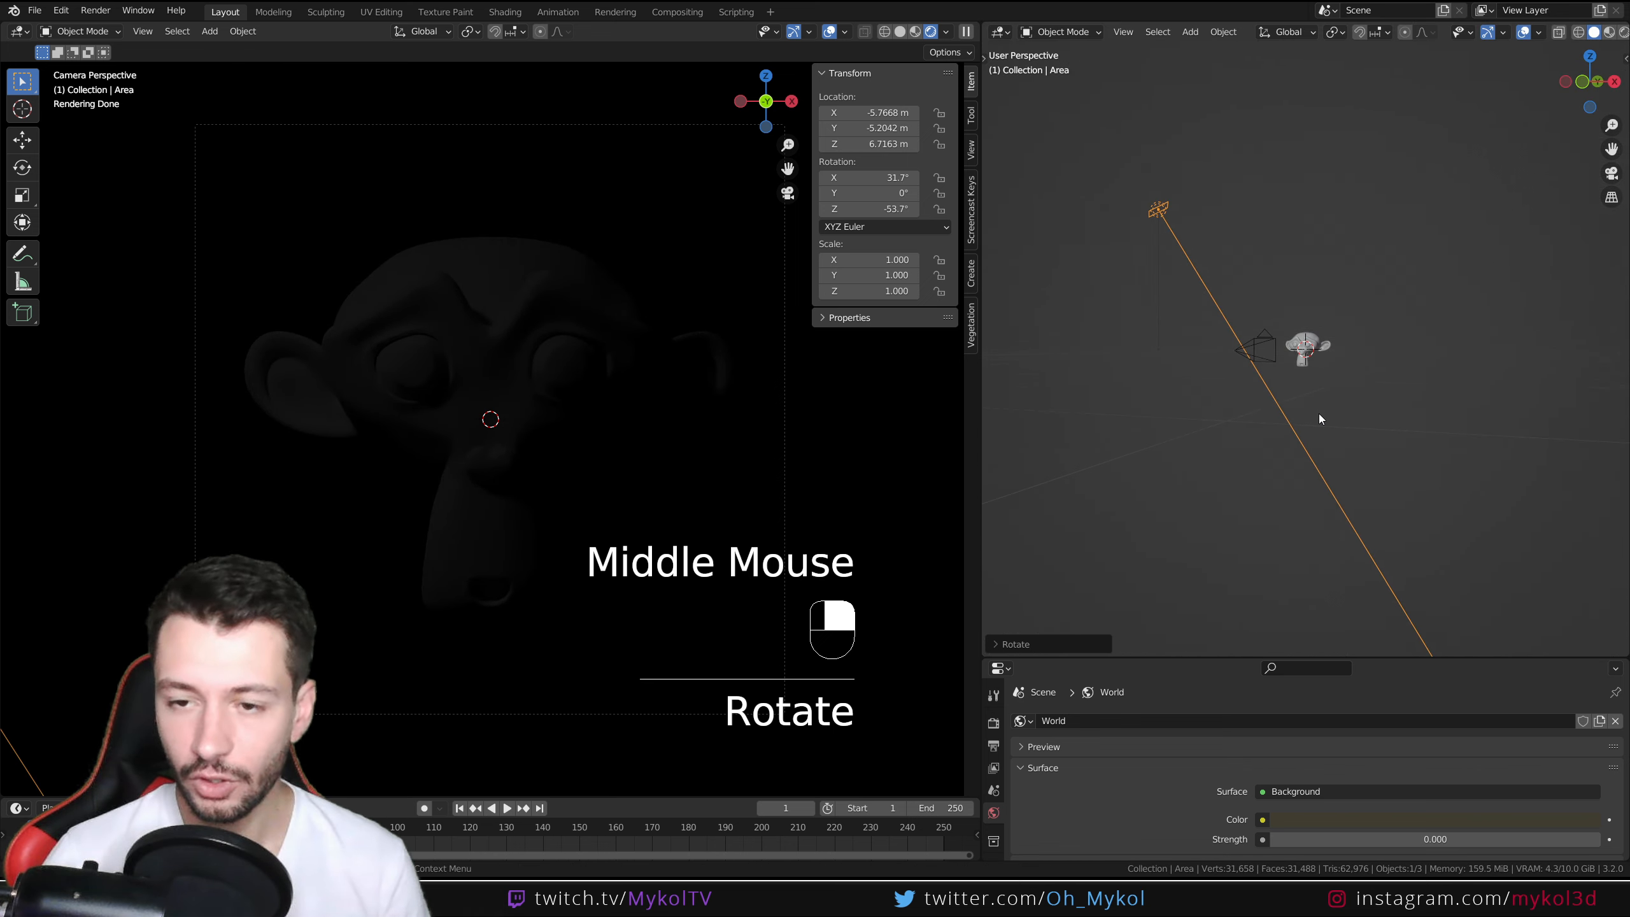
Step: Rotate the area light in the front view until its beam crosses the monkey, and readjust its heading from above
key("KP_1")
key("r")
left_click(1437, 418)
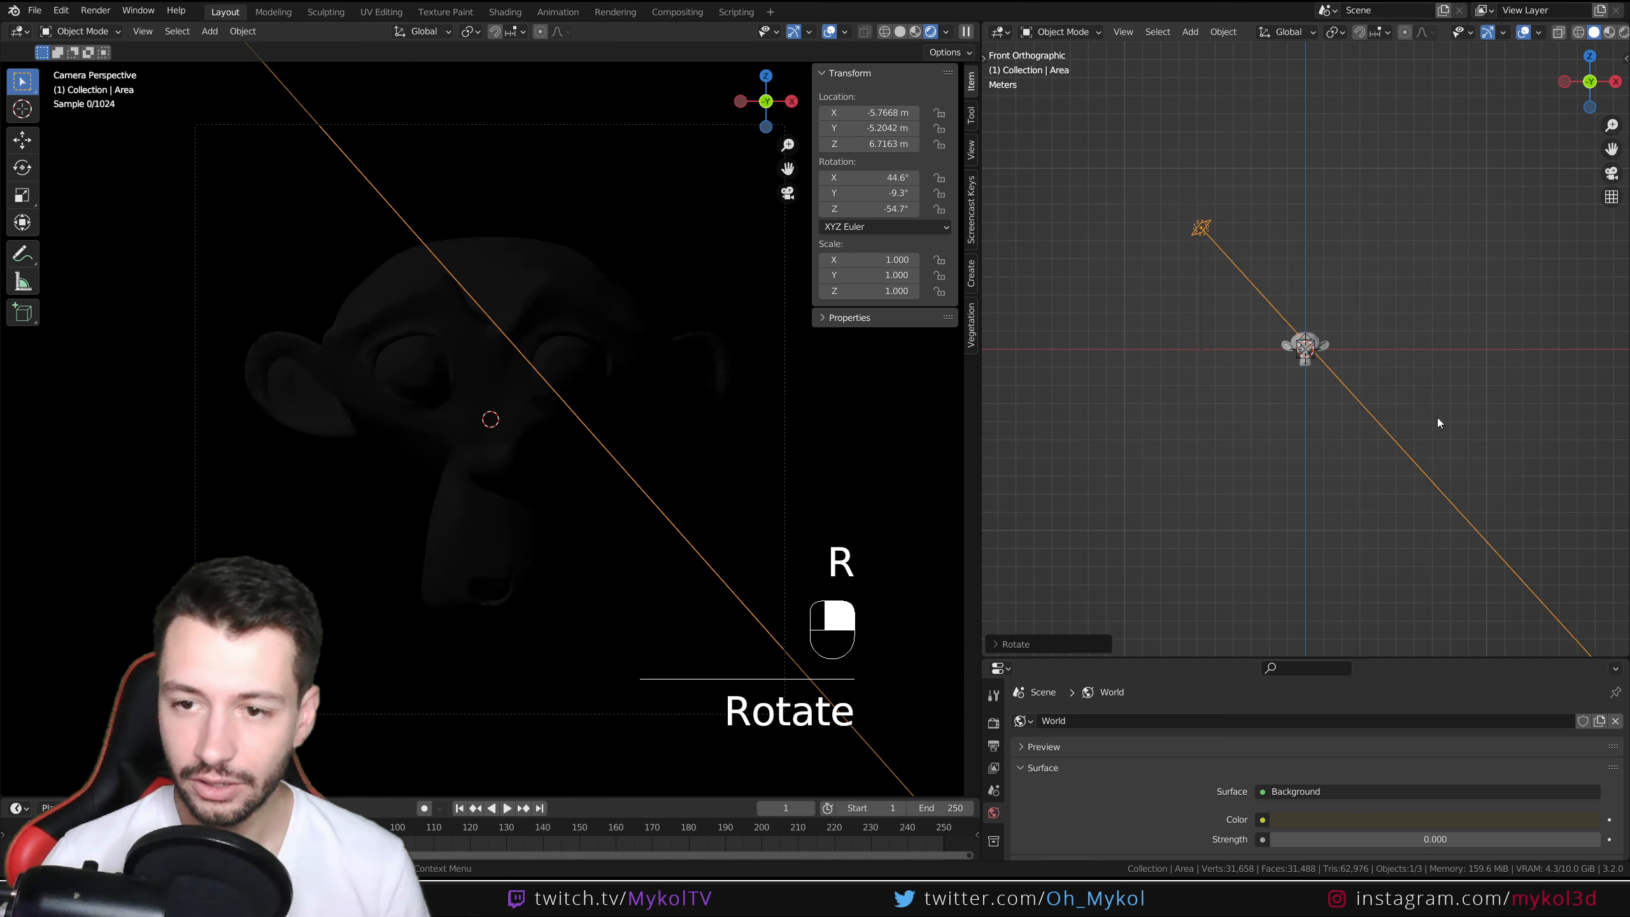
middle_click_drag(1437, 418, 1481, 576)
key("r")
left_click(1435, 487)
Step: Fine-tune the area light's aim at the monkey with trackball and Z rotation, ending at about X 49°, Y 4.34°, Z -51.7°
middle_click_drag(1427, 484, 1321, 353)
key("r")
key("r")
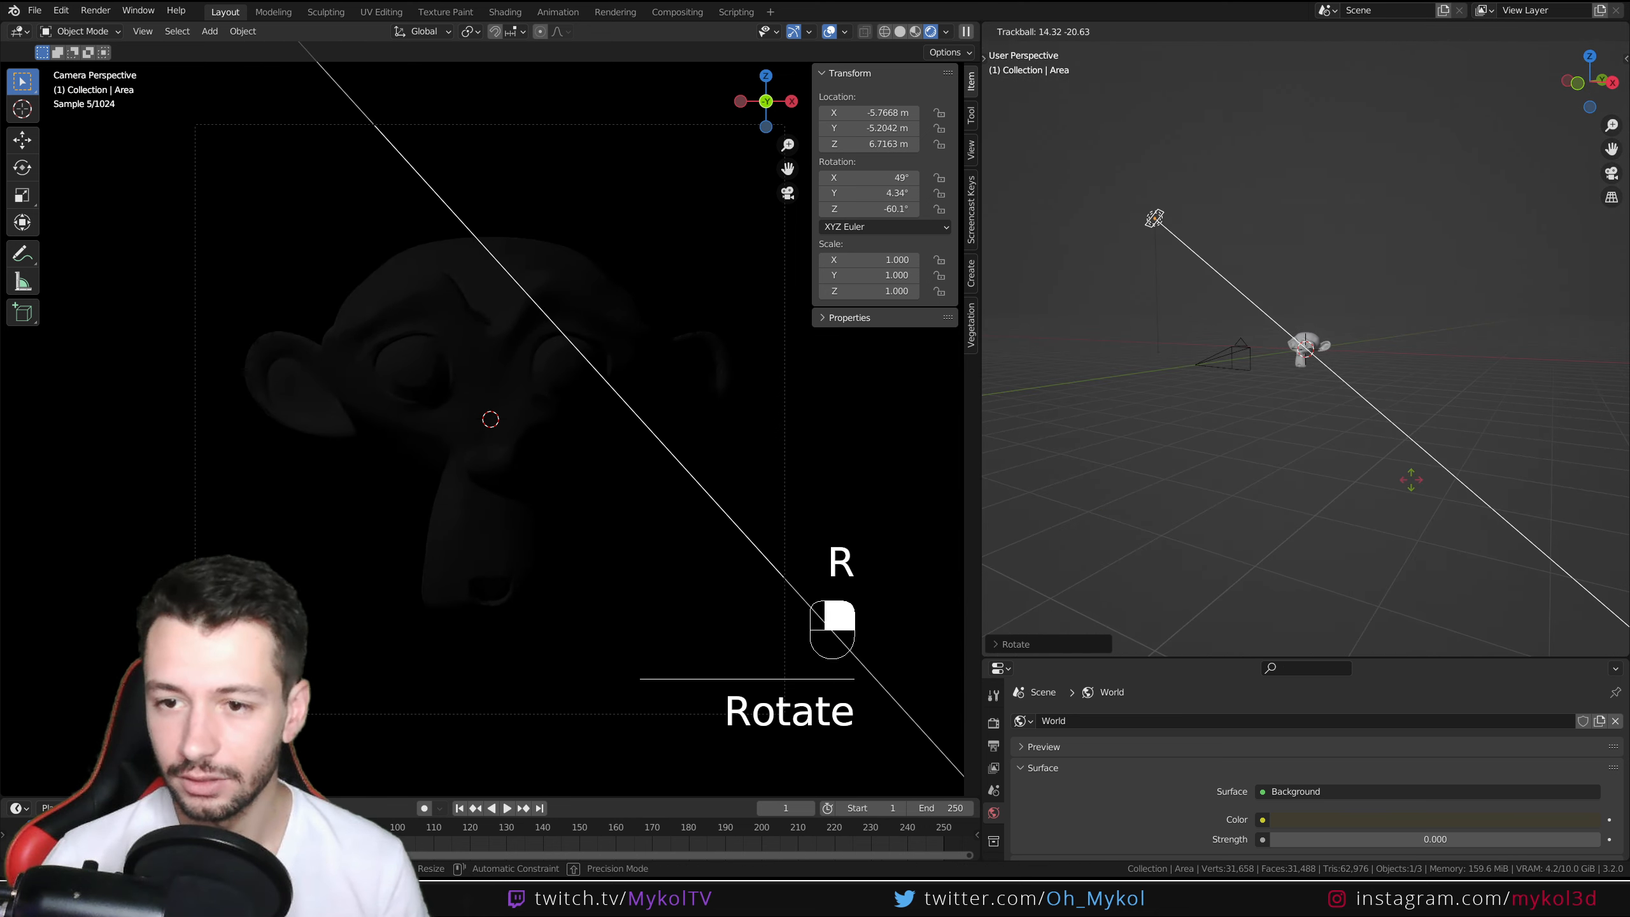
left_click(1396, 471)
middle_click_drag(1396, 472, 1481, 543)
key("r")
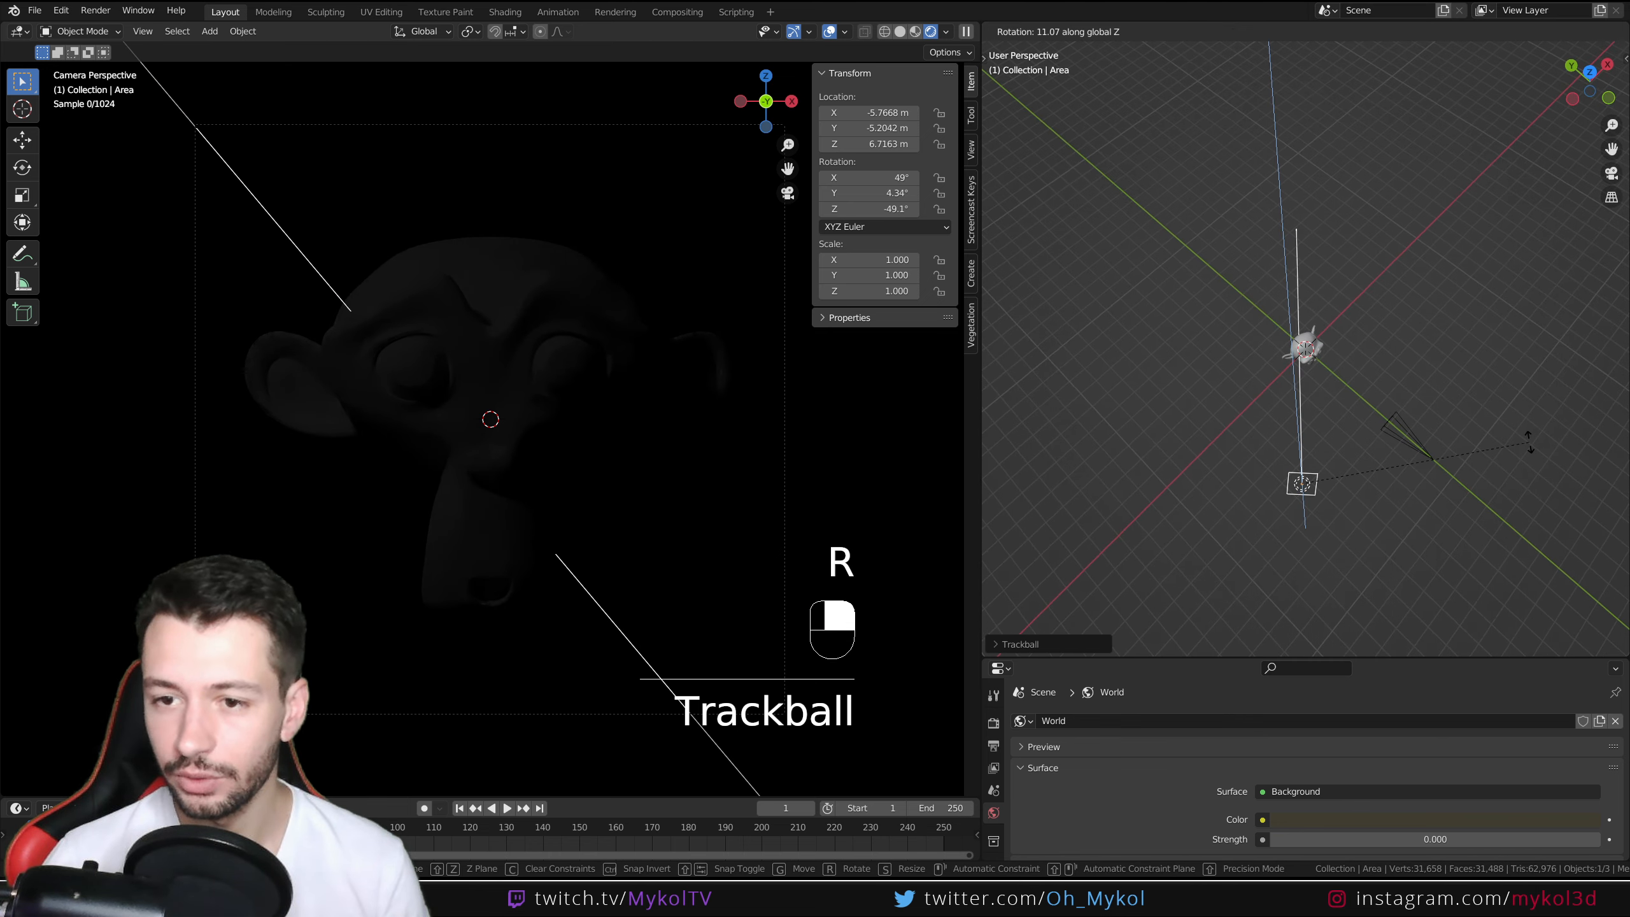
left_click(1536, 451)
middle_click_drag(1536, 451, 1246, 368)
scroll(1430, 424, "up", 2)
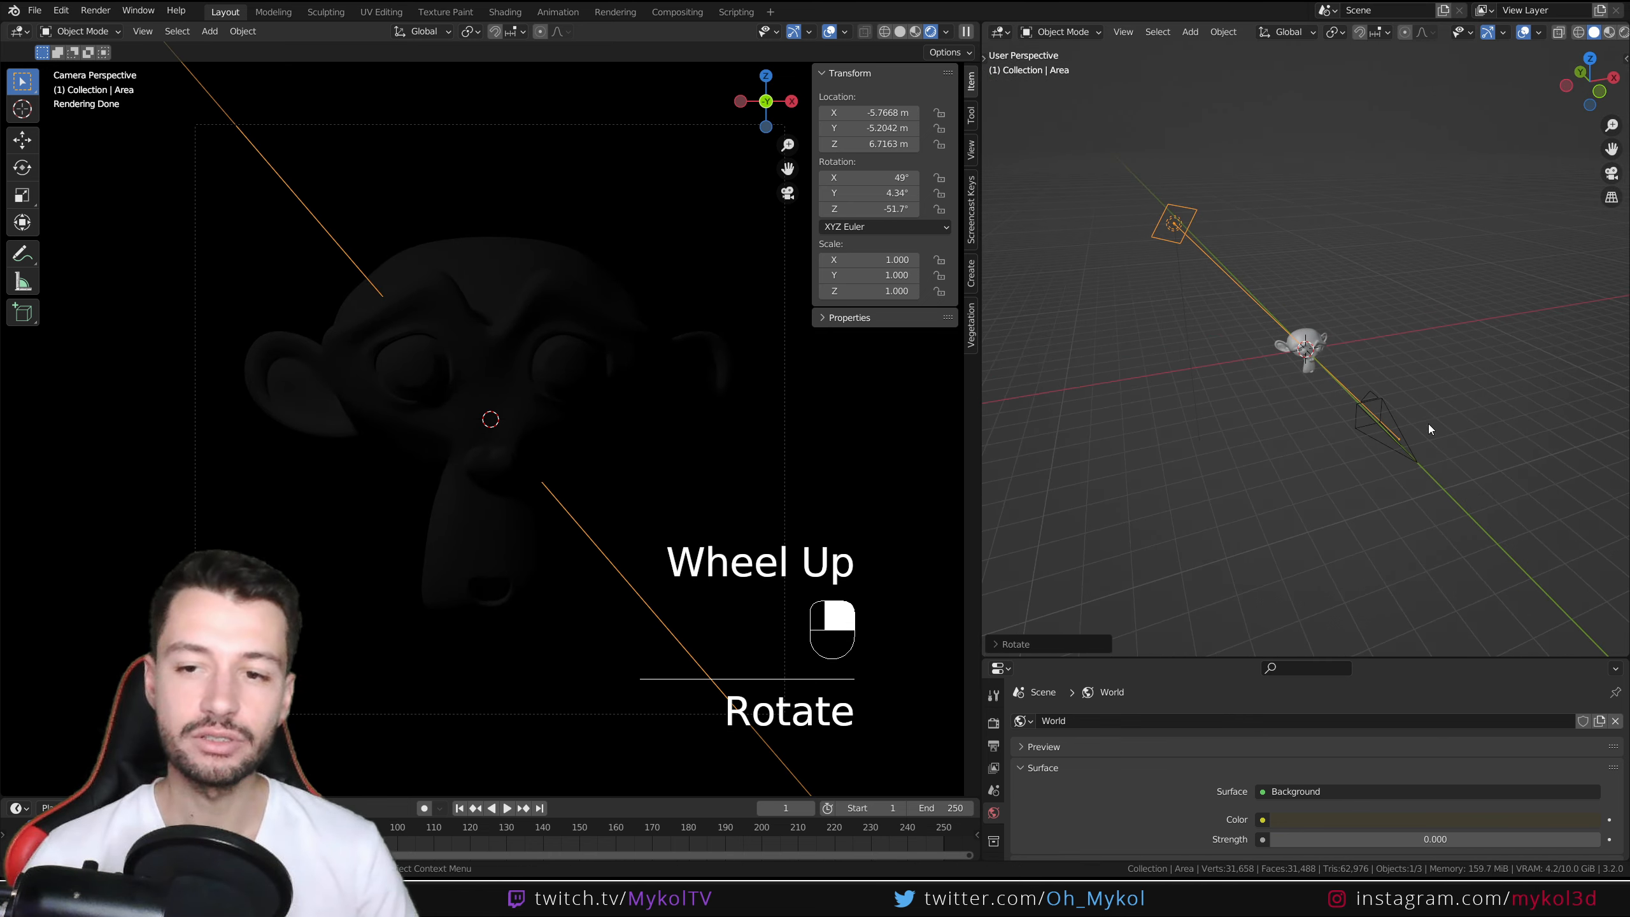
middle_click_drag(1429, 424, 1141, 415)
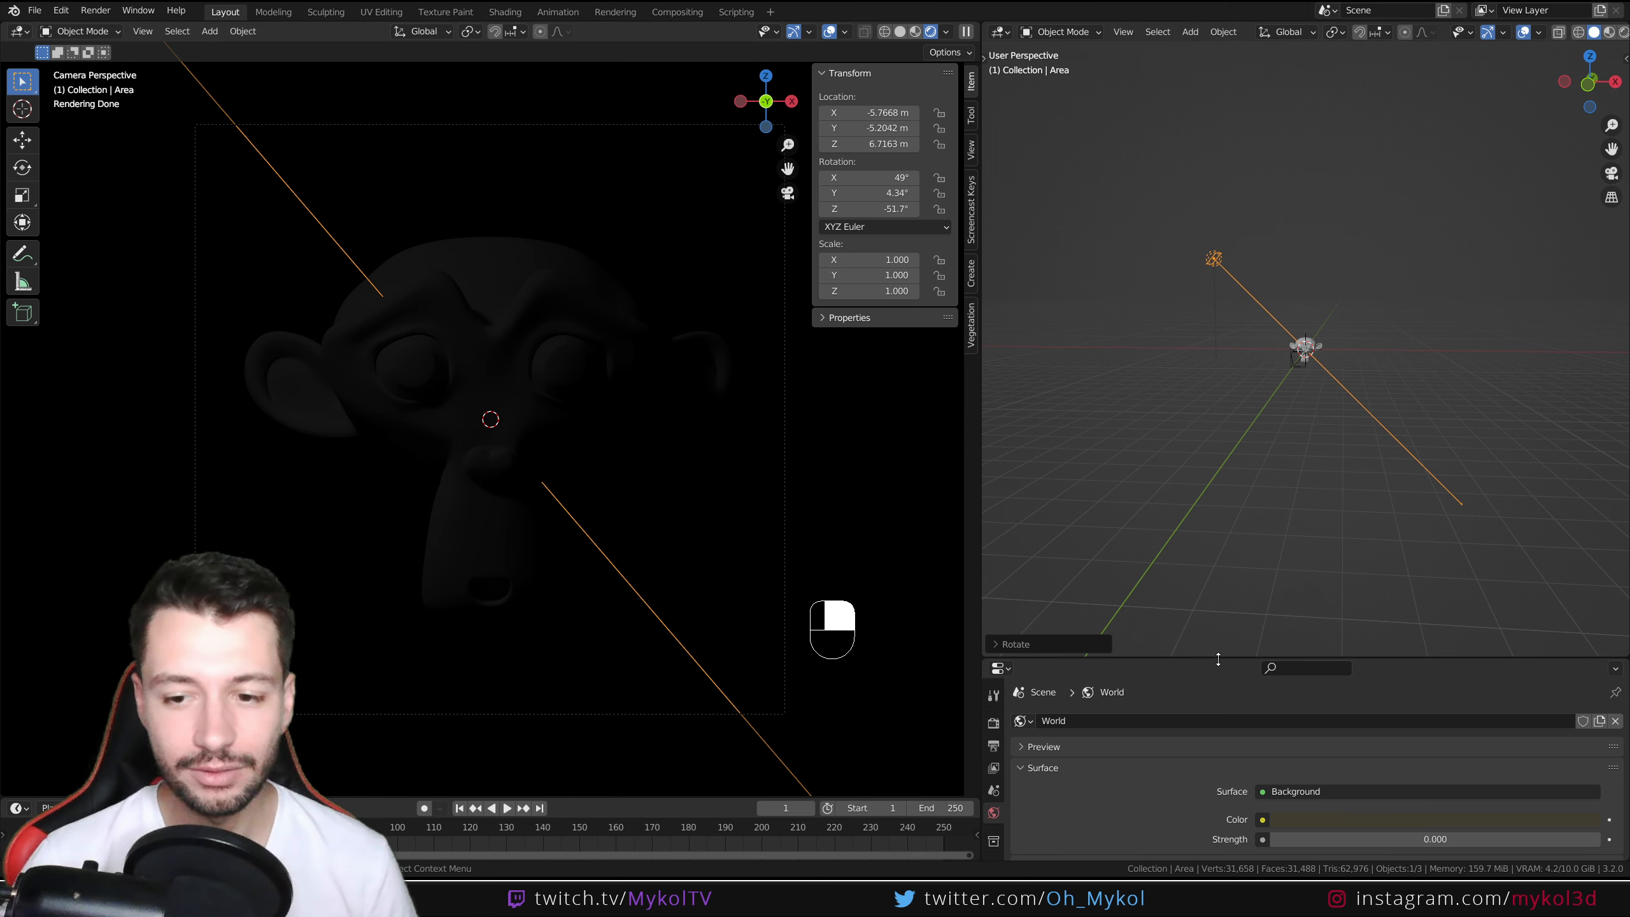
Step: Enlarge the Properties editor upwards and set the area light's power to 1000 W
left_click_drag(1217, 662, 1218, 436)
left_click(994, 709)
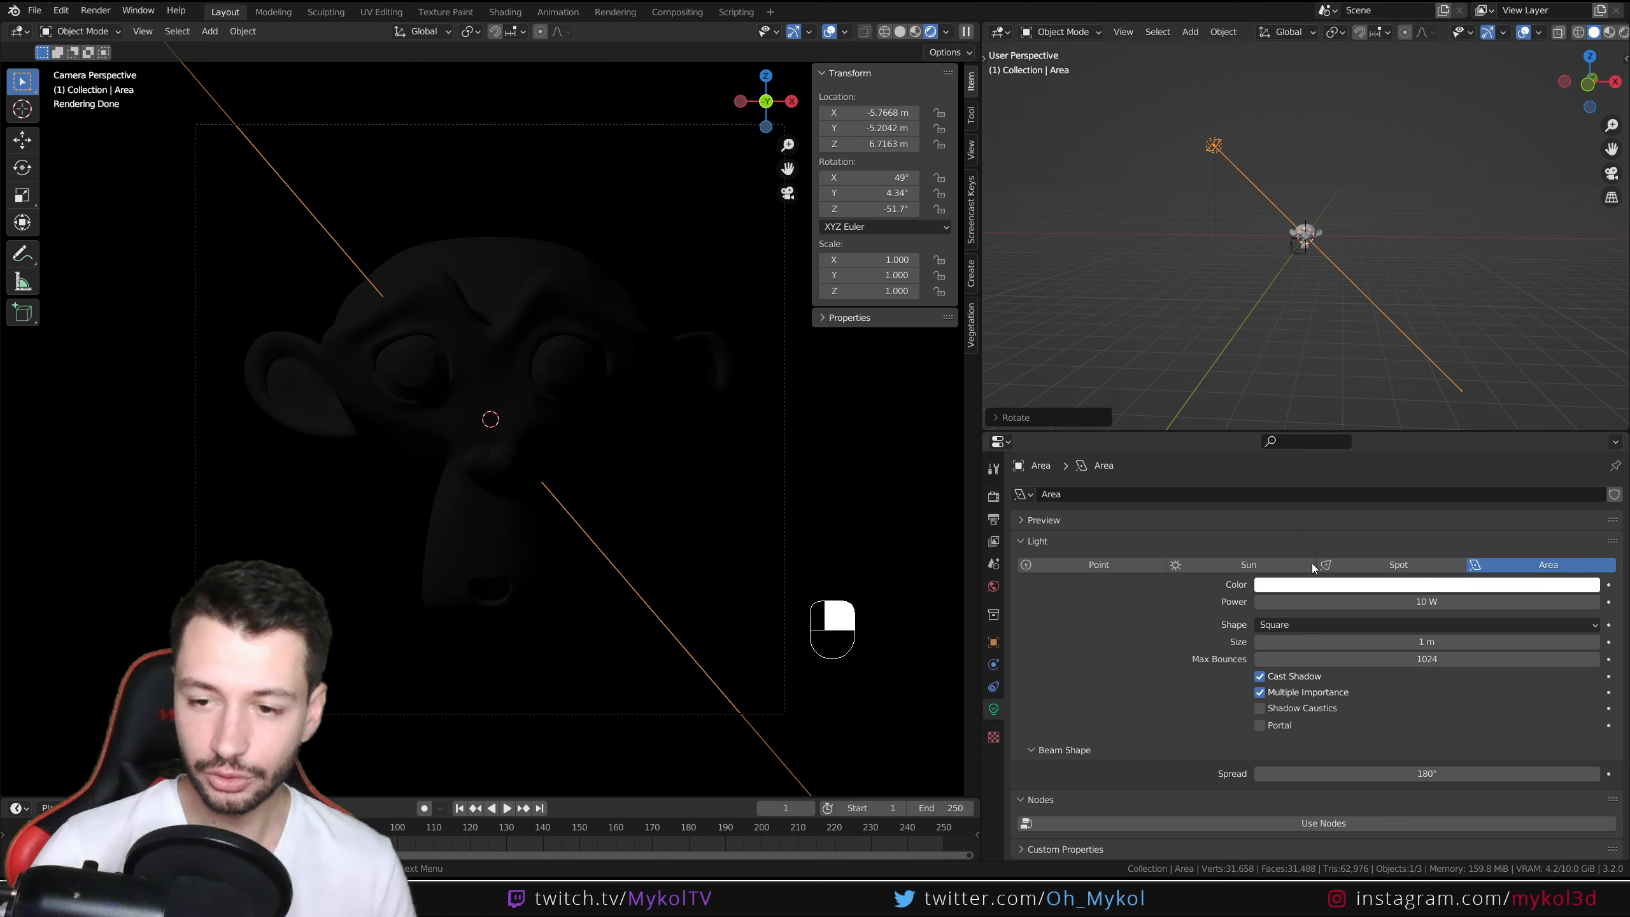
left_click(1338, 603)
left_click(1271, 602)
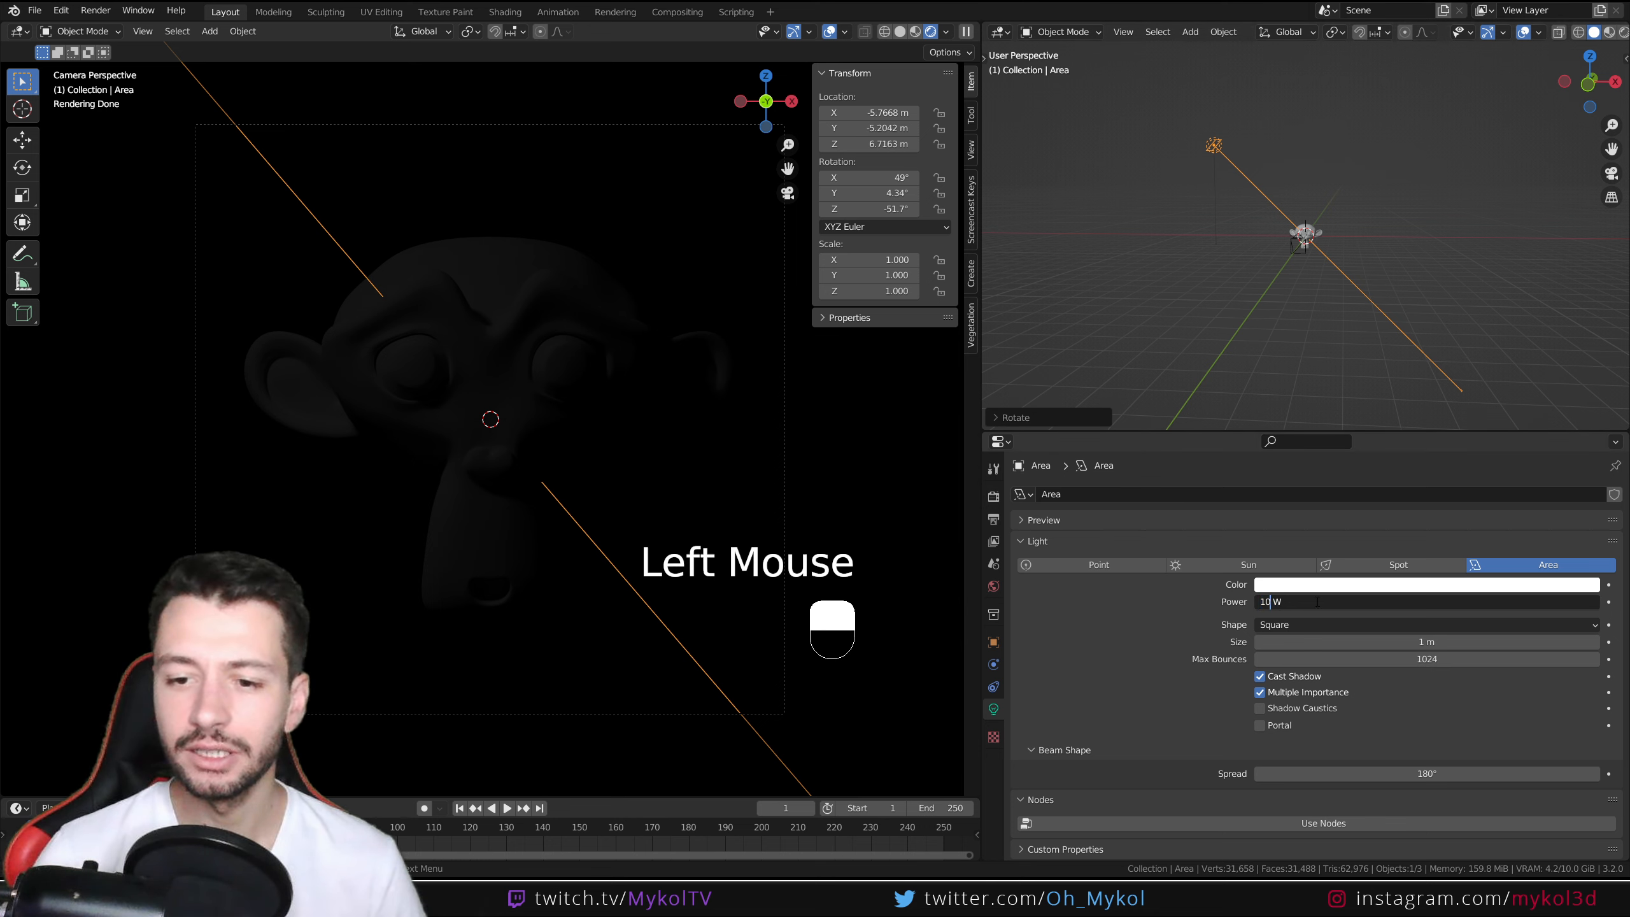
type("00")
key("Return")
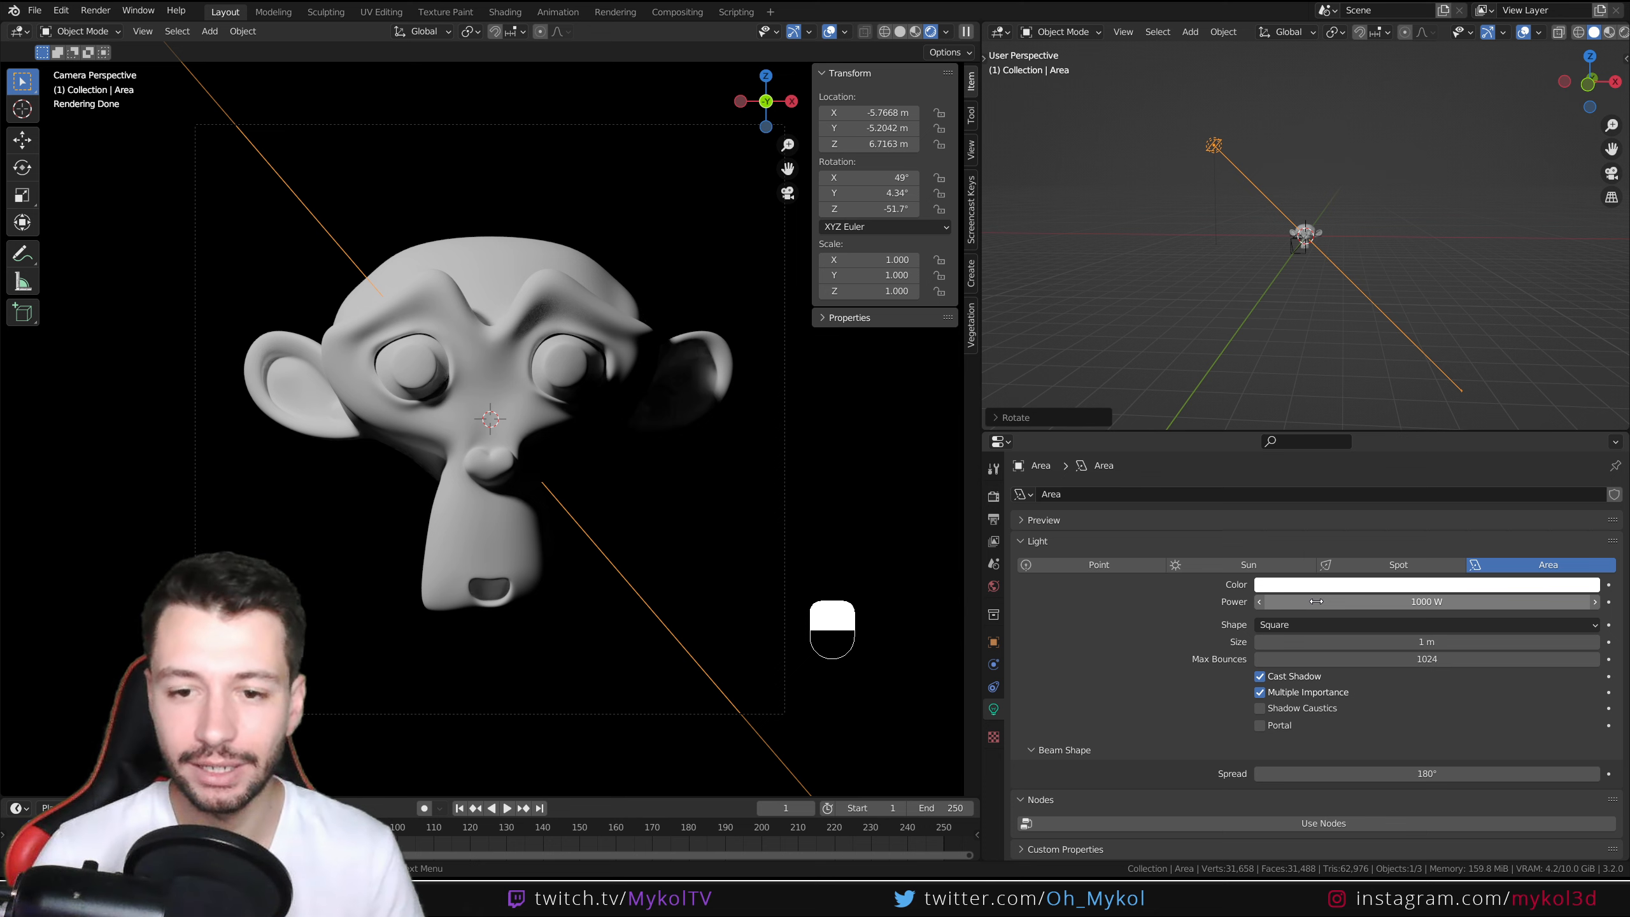
Step: Rename the area light object to KeyLight
left_click(993, 642)
double_click(1098, 493)
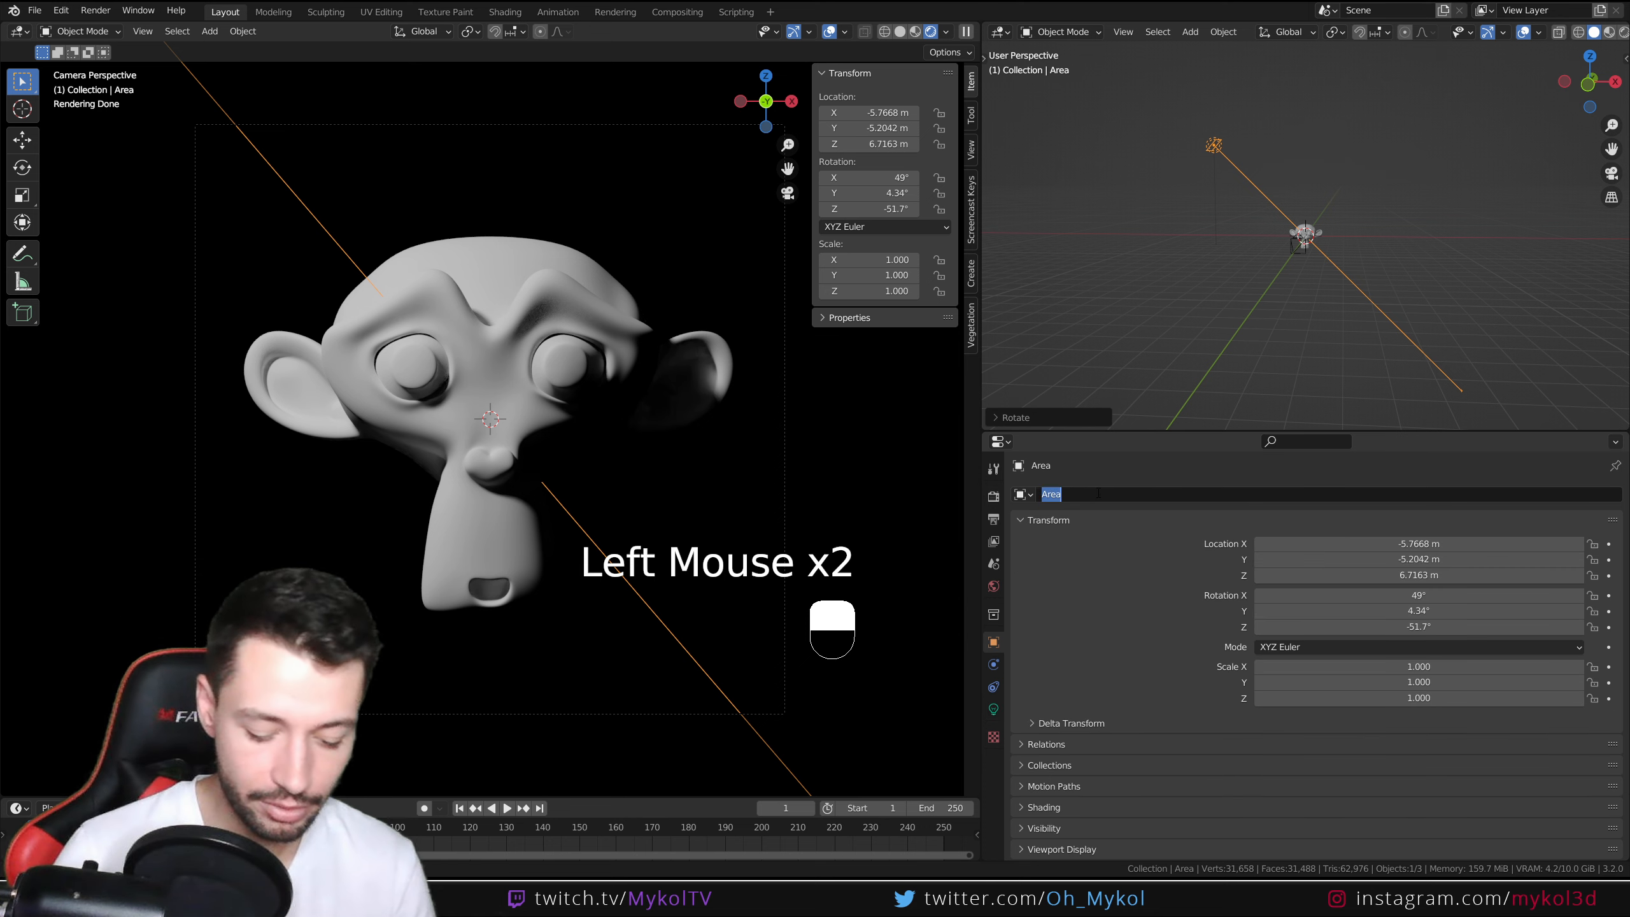
type("KeyLight")
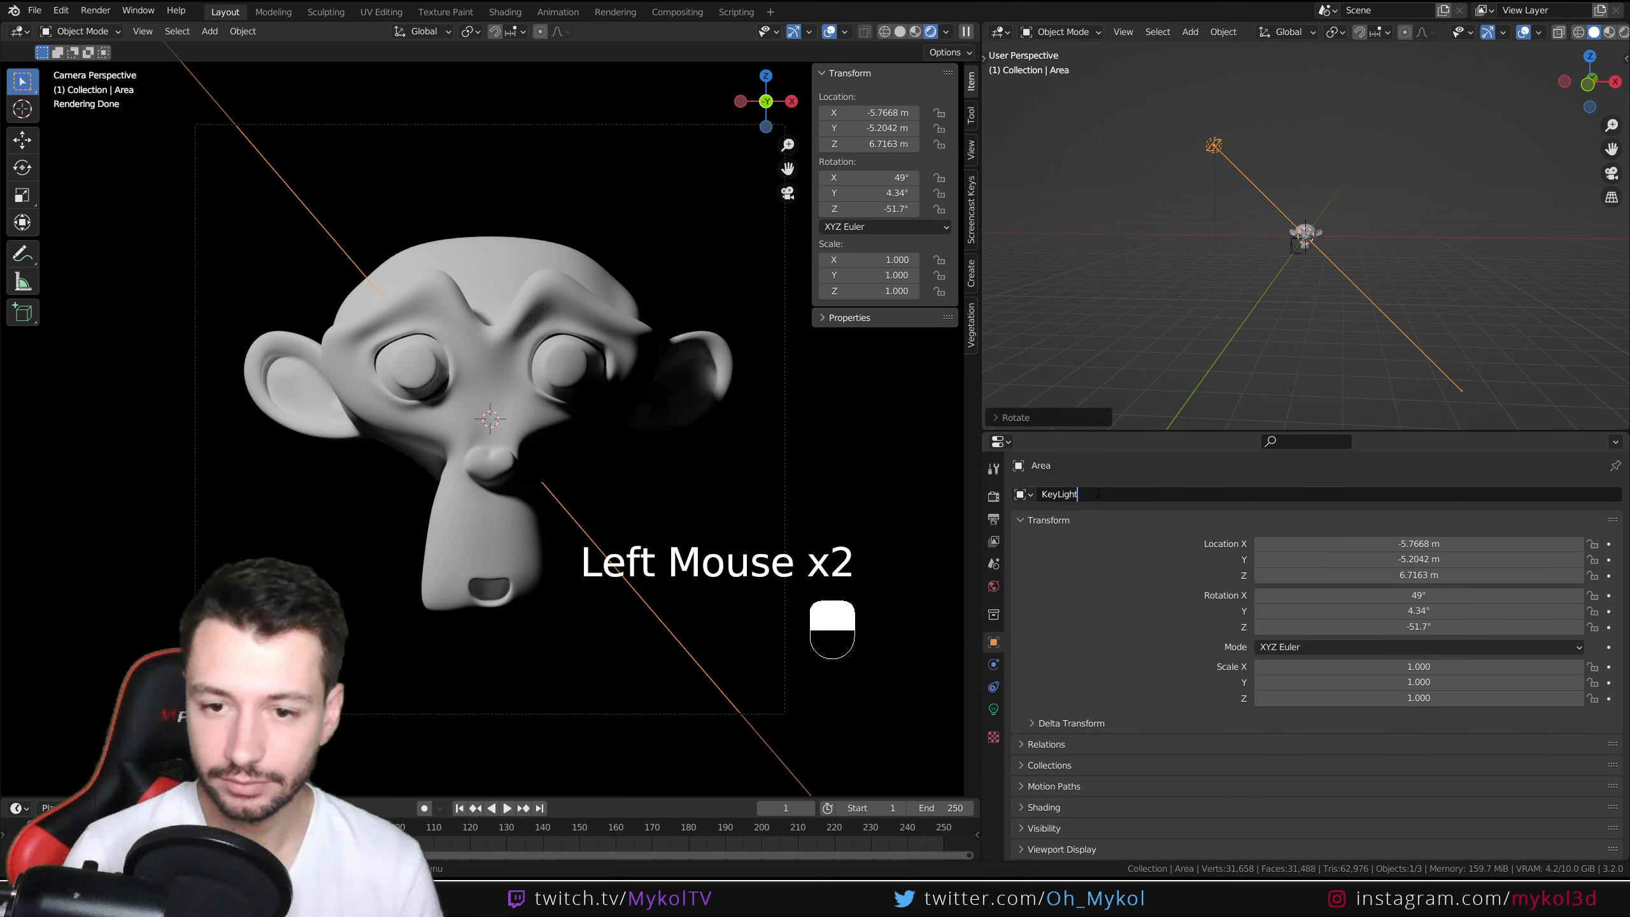
key("Return")
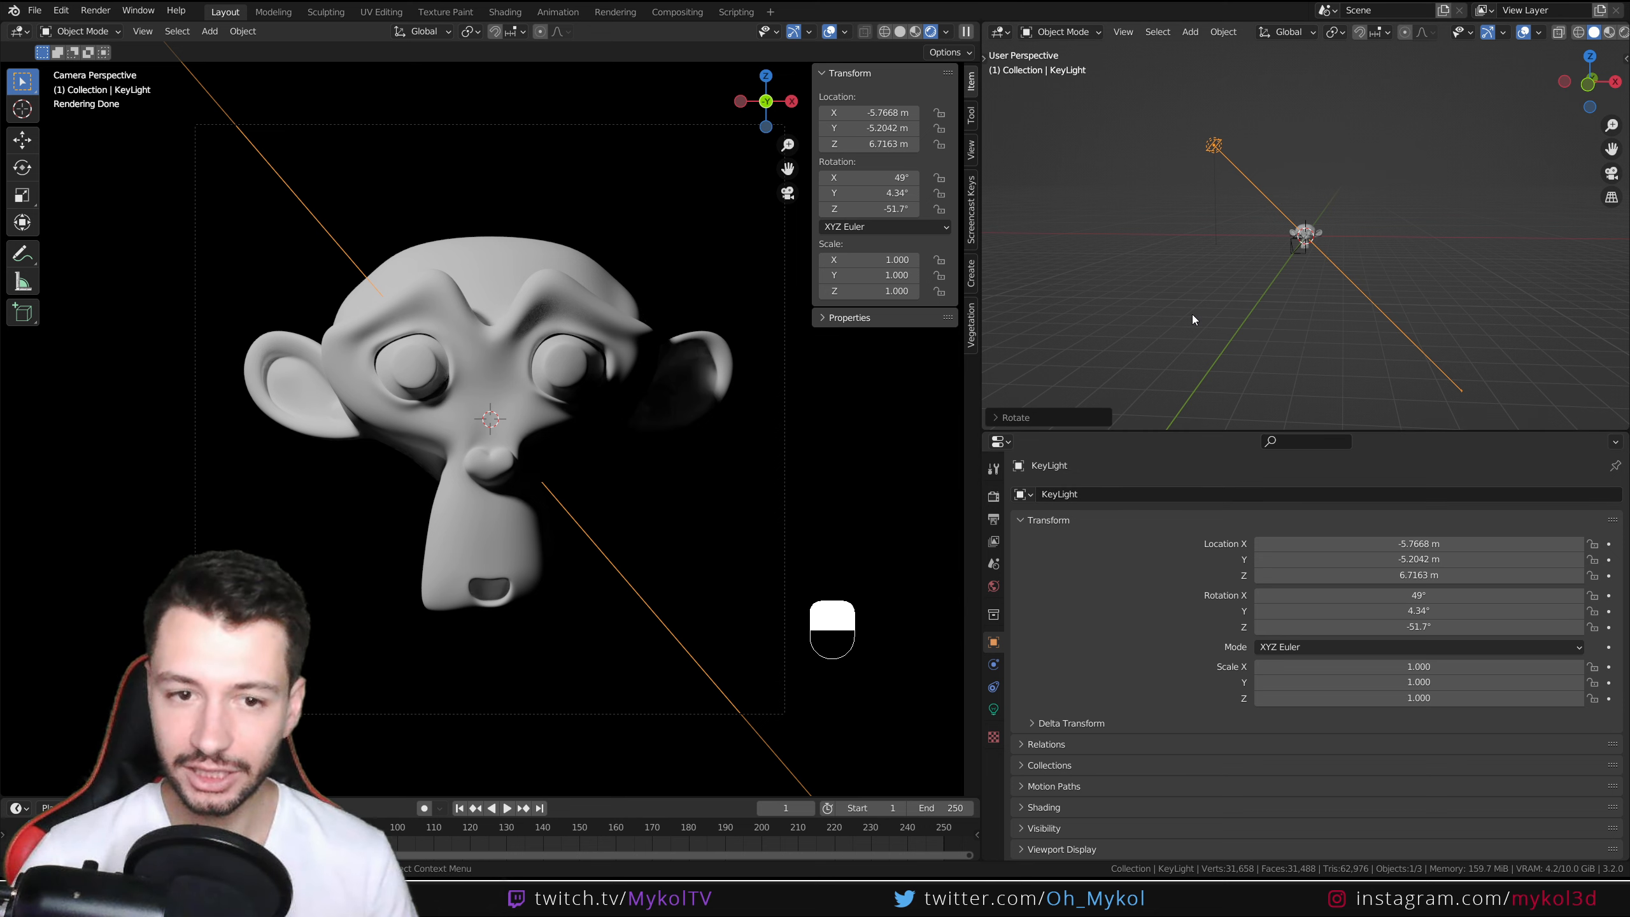
Step: Turn viewport denoising off and back on in the render sampling settings to compare the preview
left_click(993, 498)
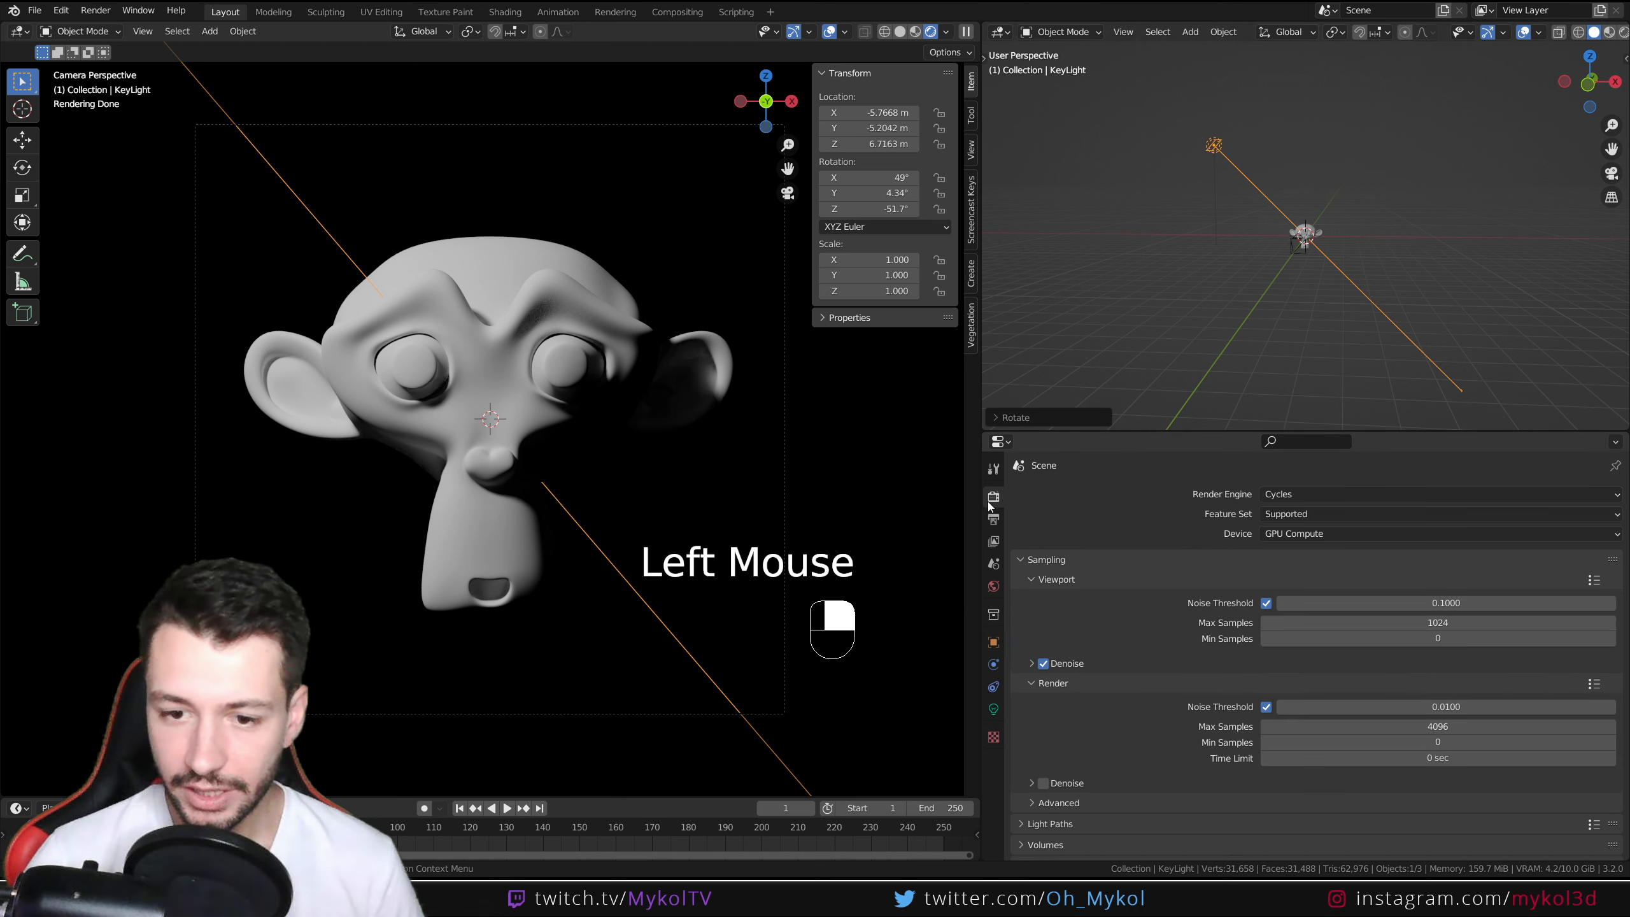
left_click(1045, 664)
left_click(1042, 664)
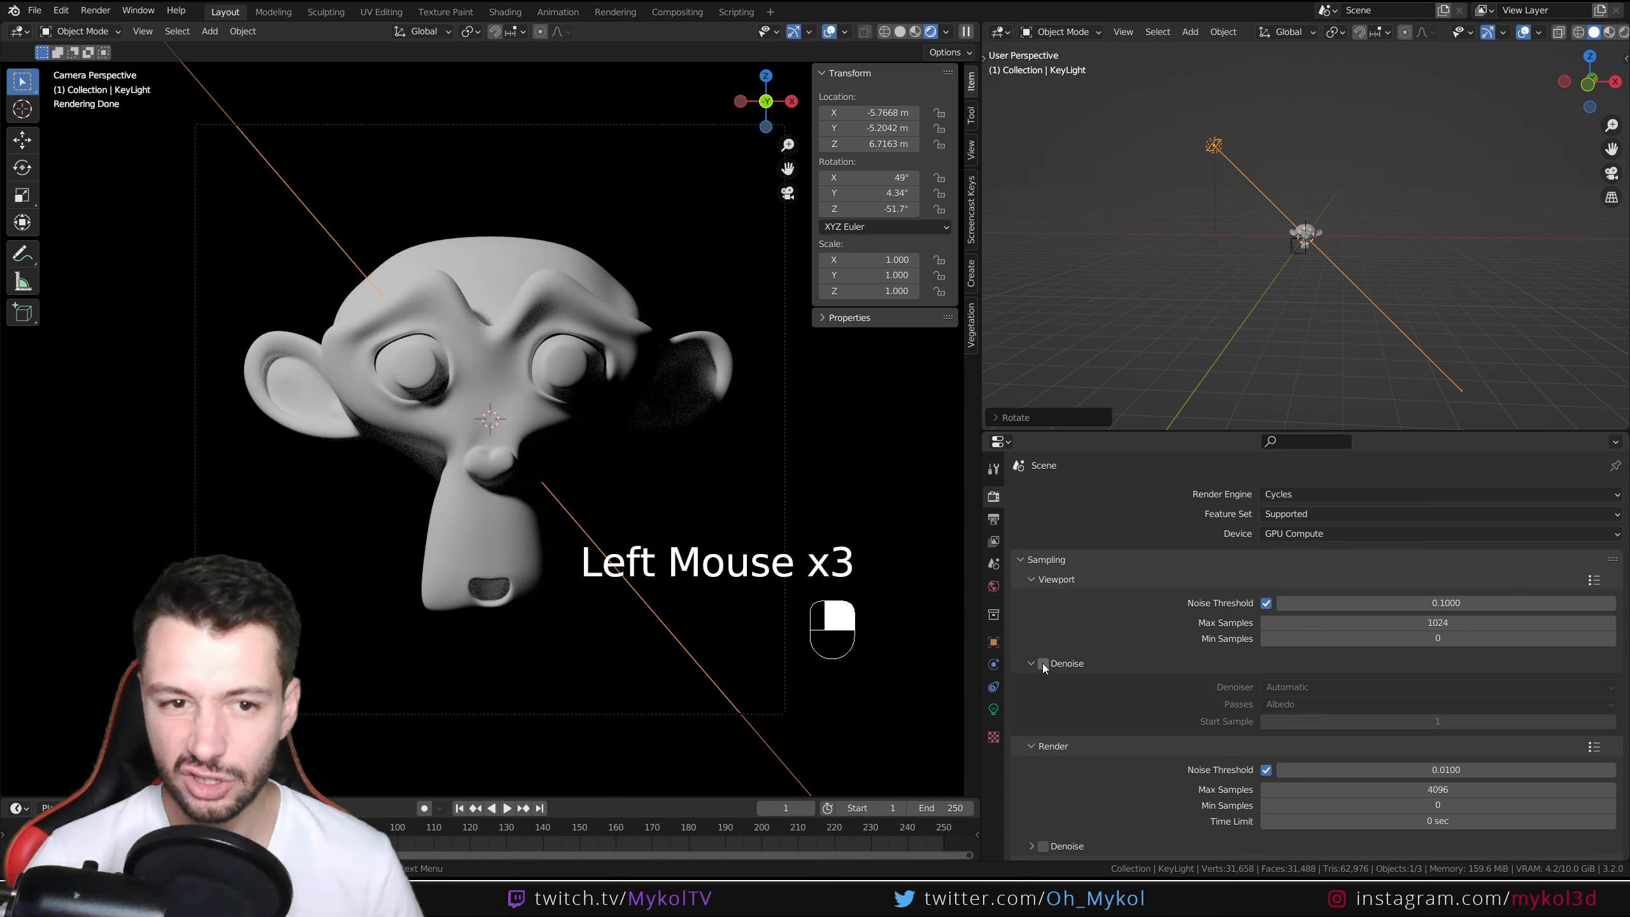
left_click(1043, 664)
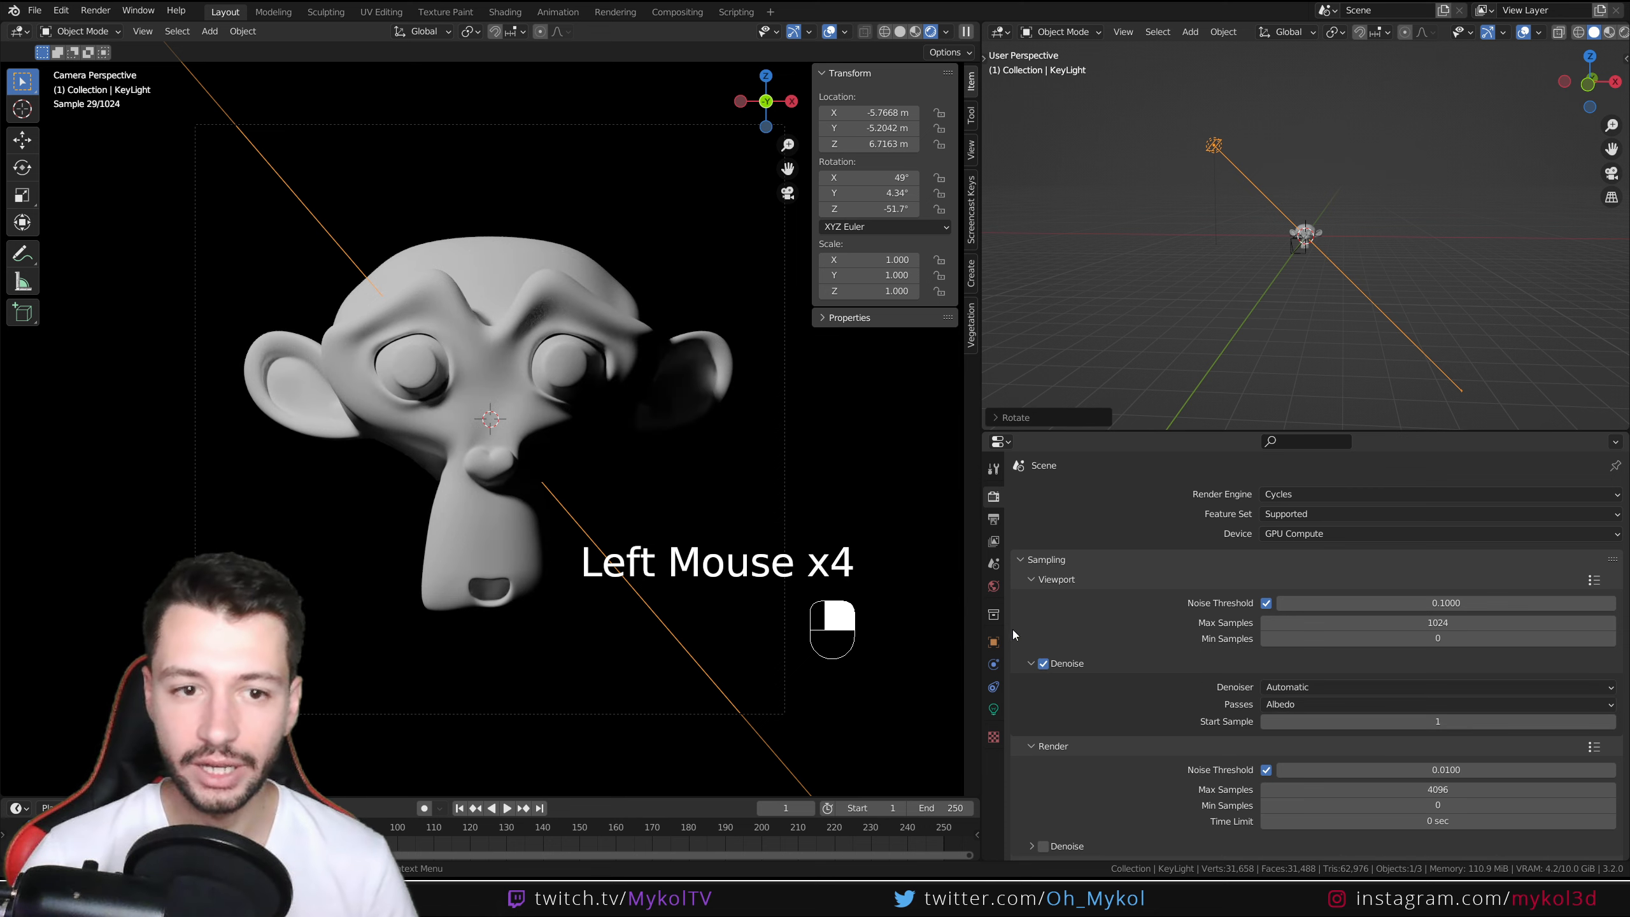
Step: Try scaling the key light up to about 6.56 times its size to see the effect on the monkey's shadows
left_click(596, 362)
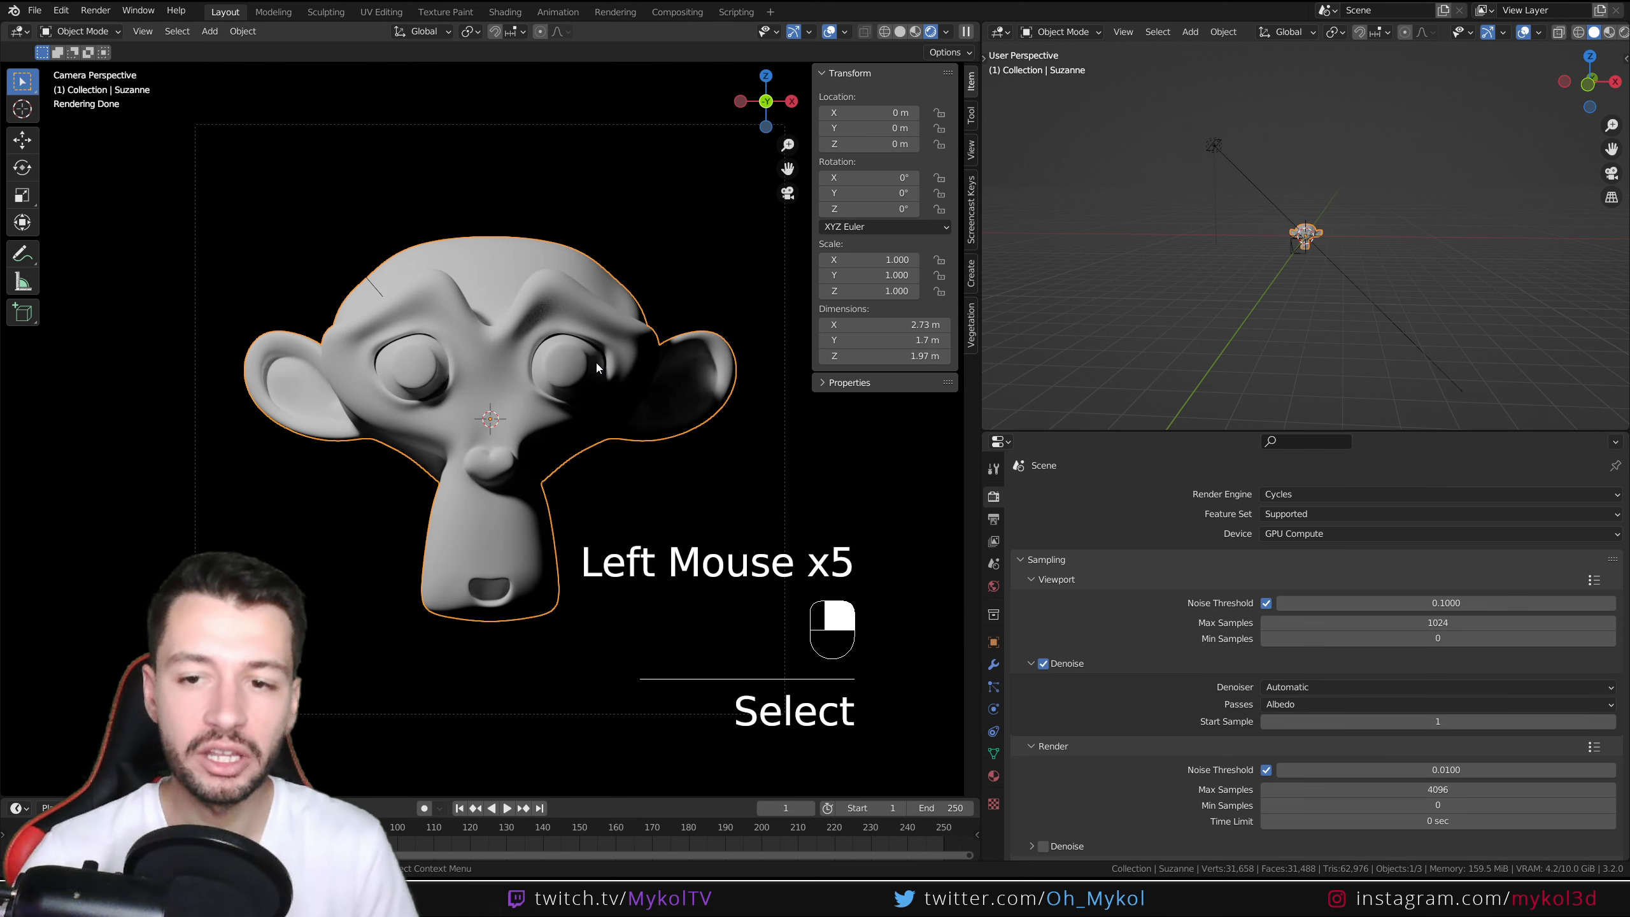
left_click(1216, 148)
middle_click_drag(1261, 265, 1322, 311)
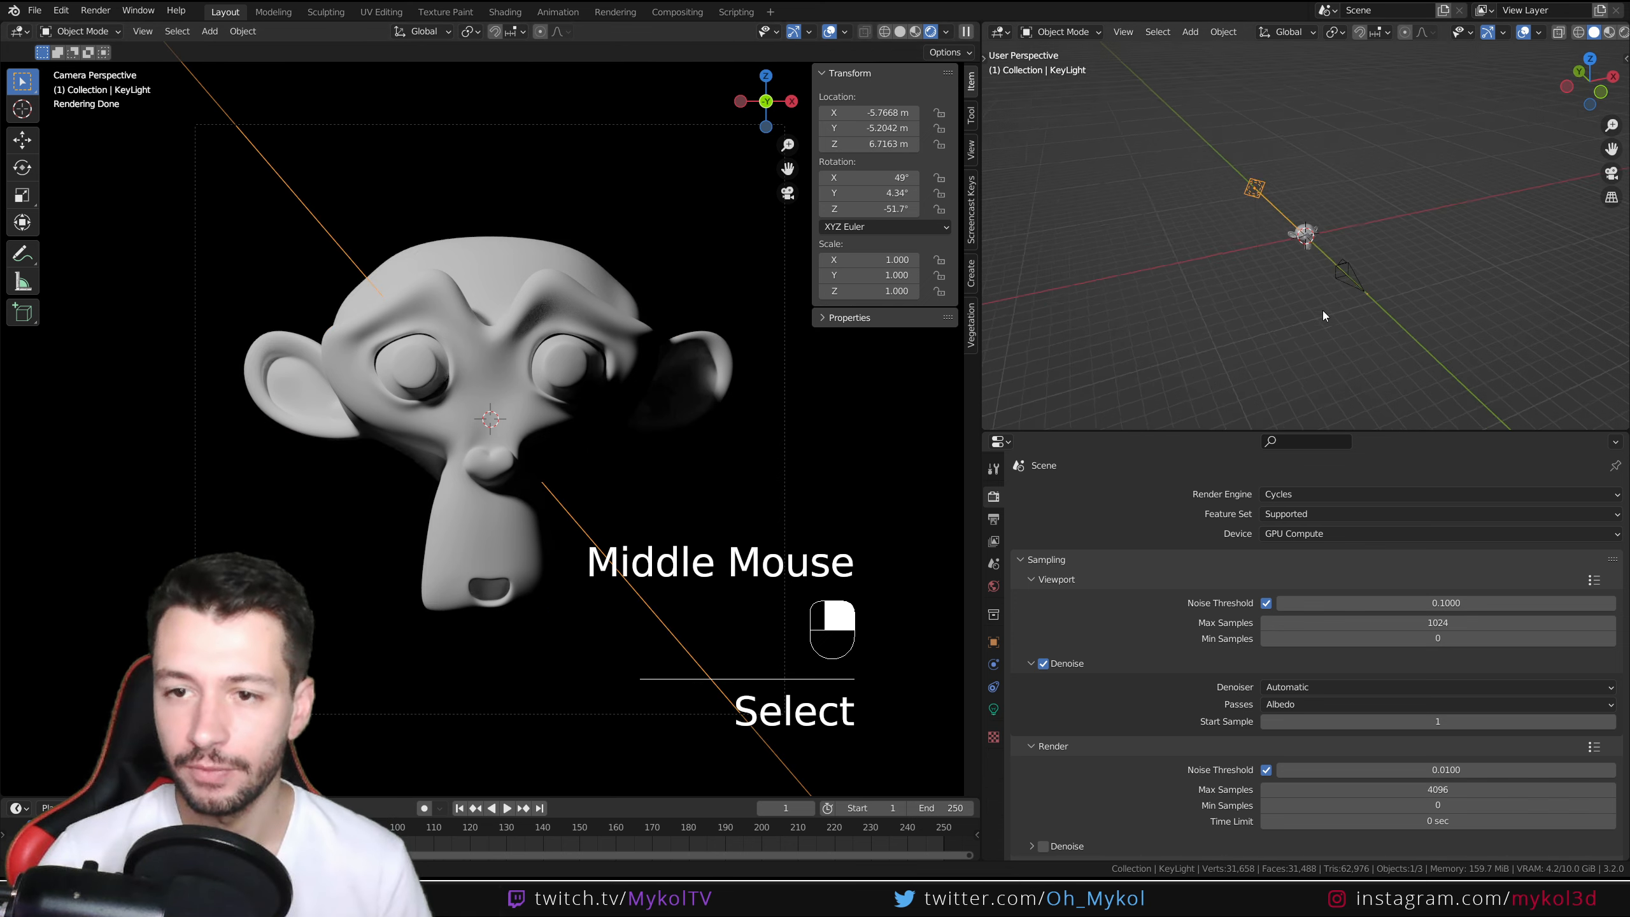
scroll(1322, 311, "up", 2)
middle_click_drag(1295, 230, 1319, 292, "shift")
key("s")
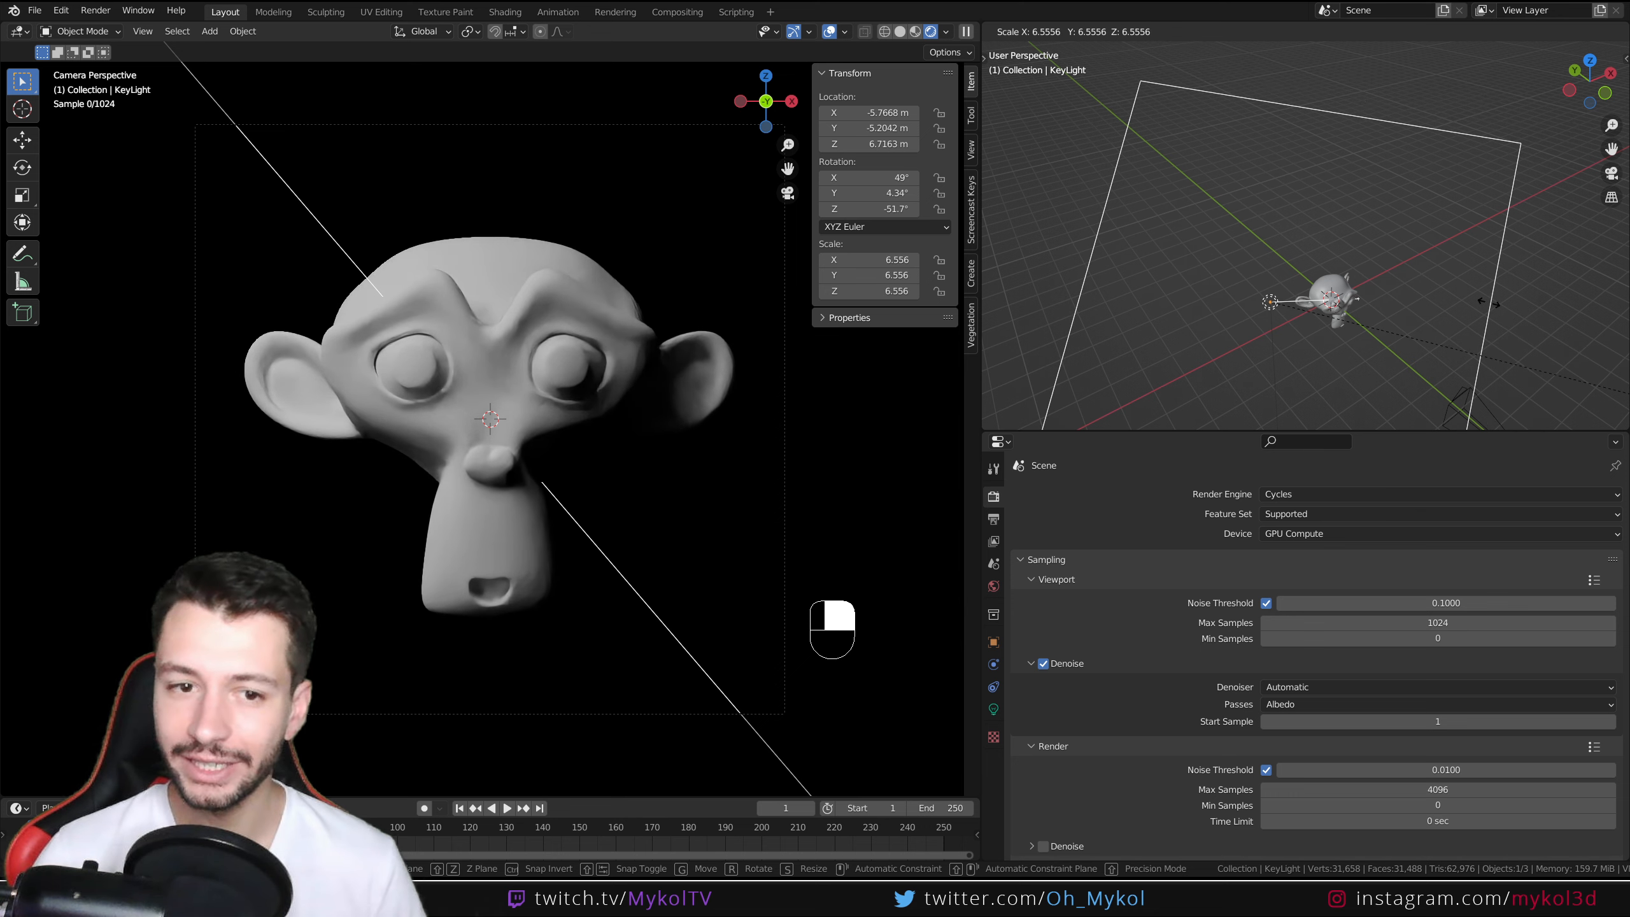
right_click(1455, 292)
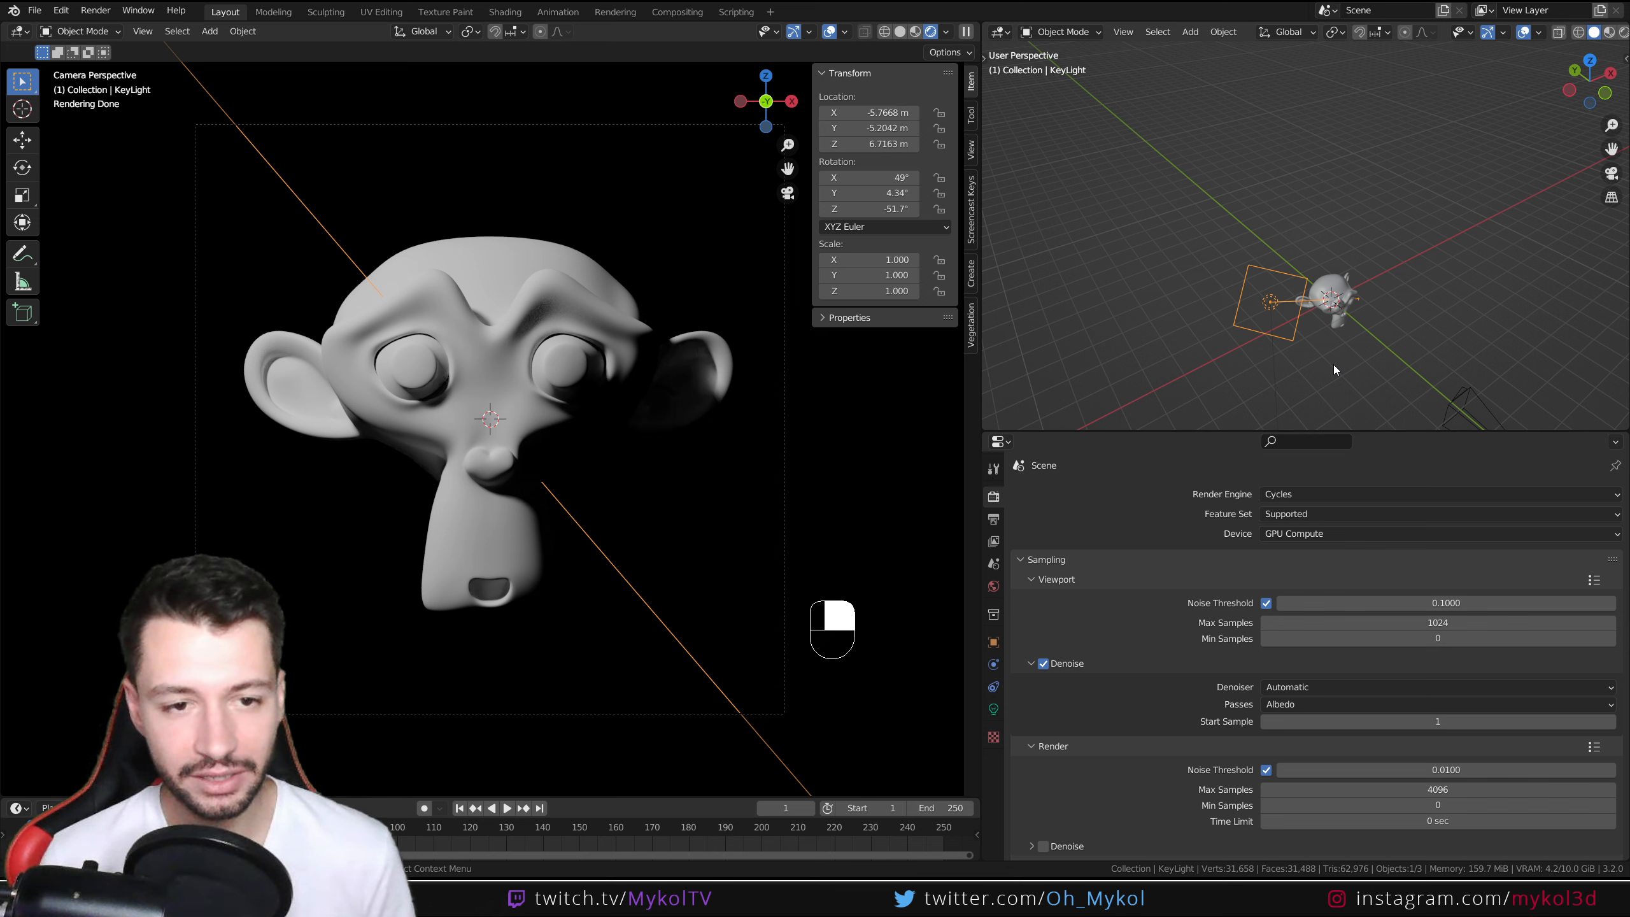
Step: Duplicate the key light in the front view and place the copy along X at about 9.35 m
scroll(1334, 365, "down", 2)
middle_click_drag(1330, 358, 1276, 318)
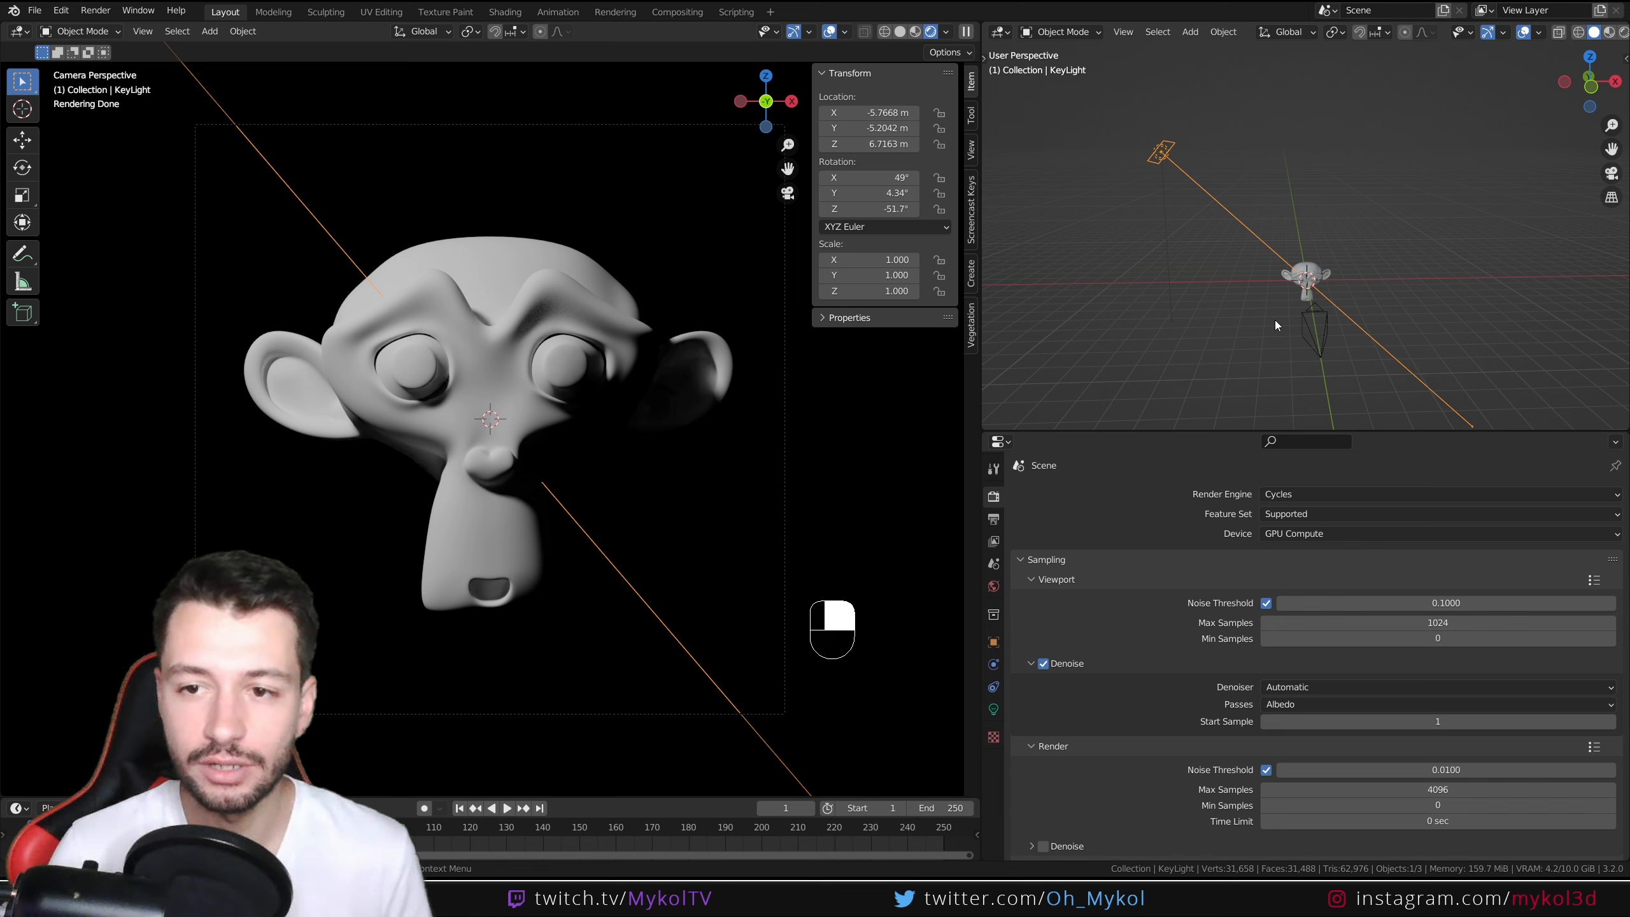
key("KP_1")
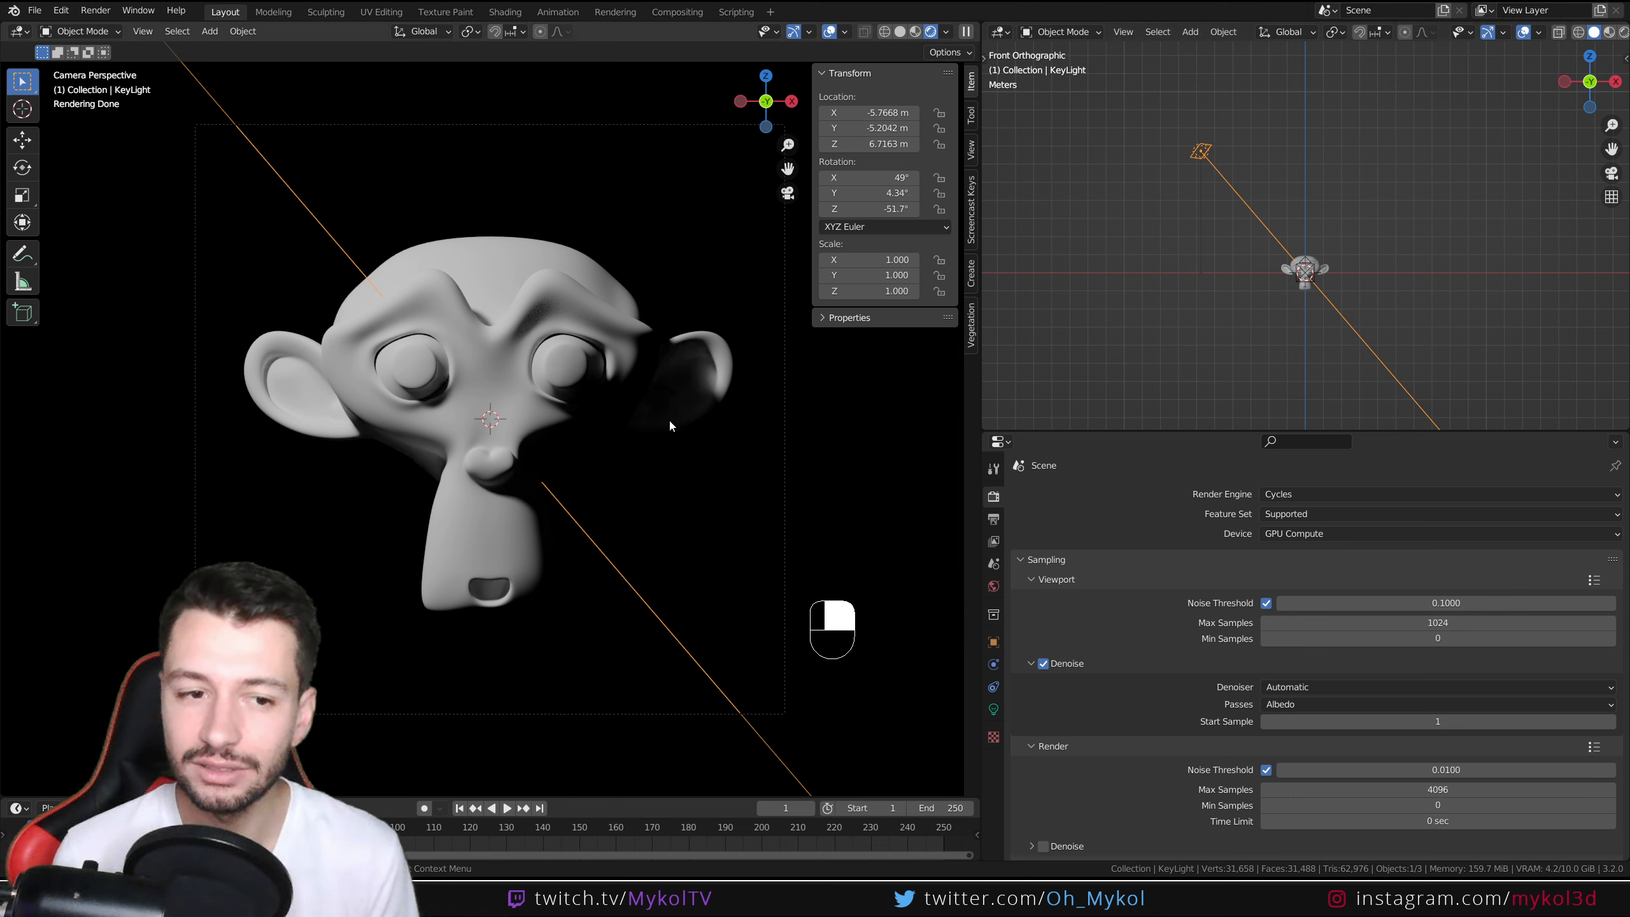
key("shift")
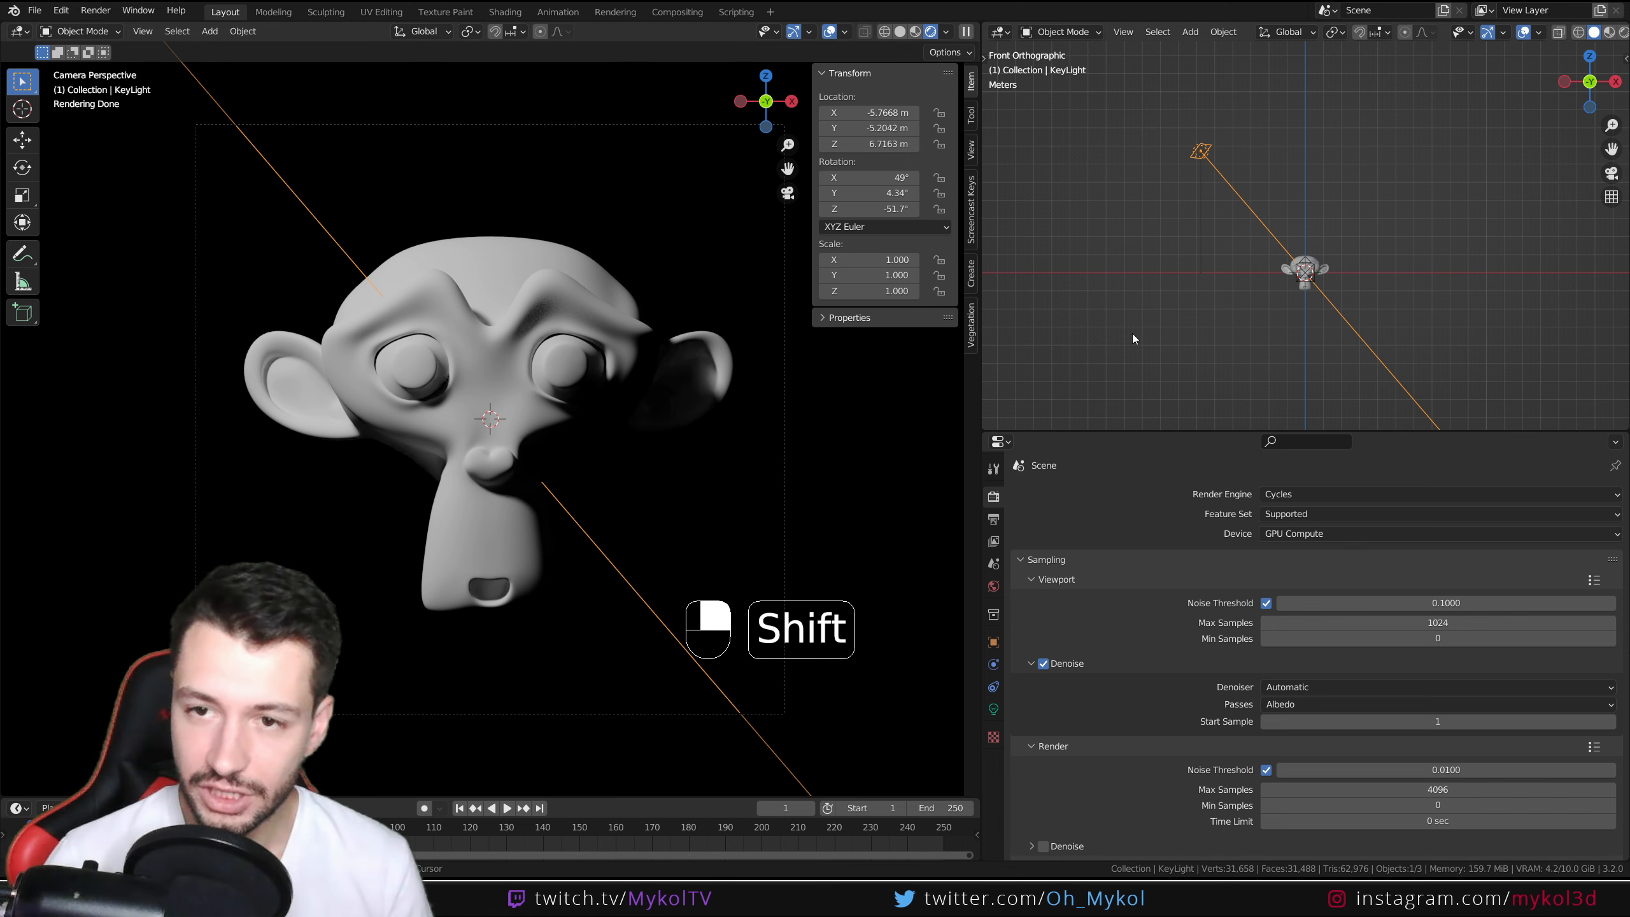
key("shift+d")
left_click(1406, 334)
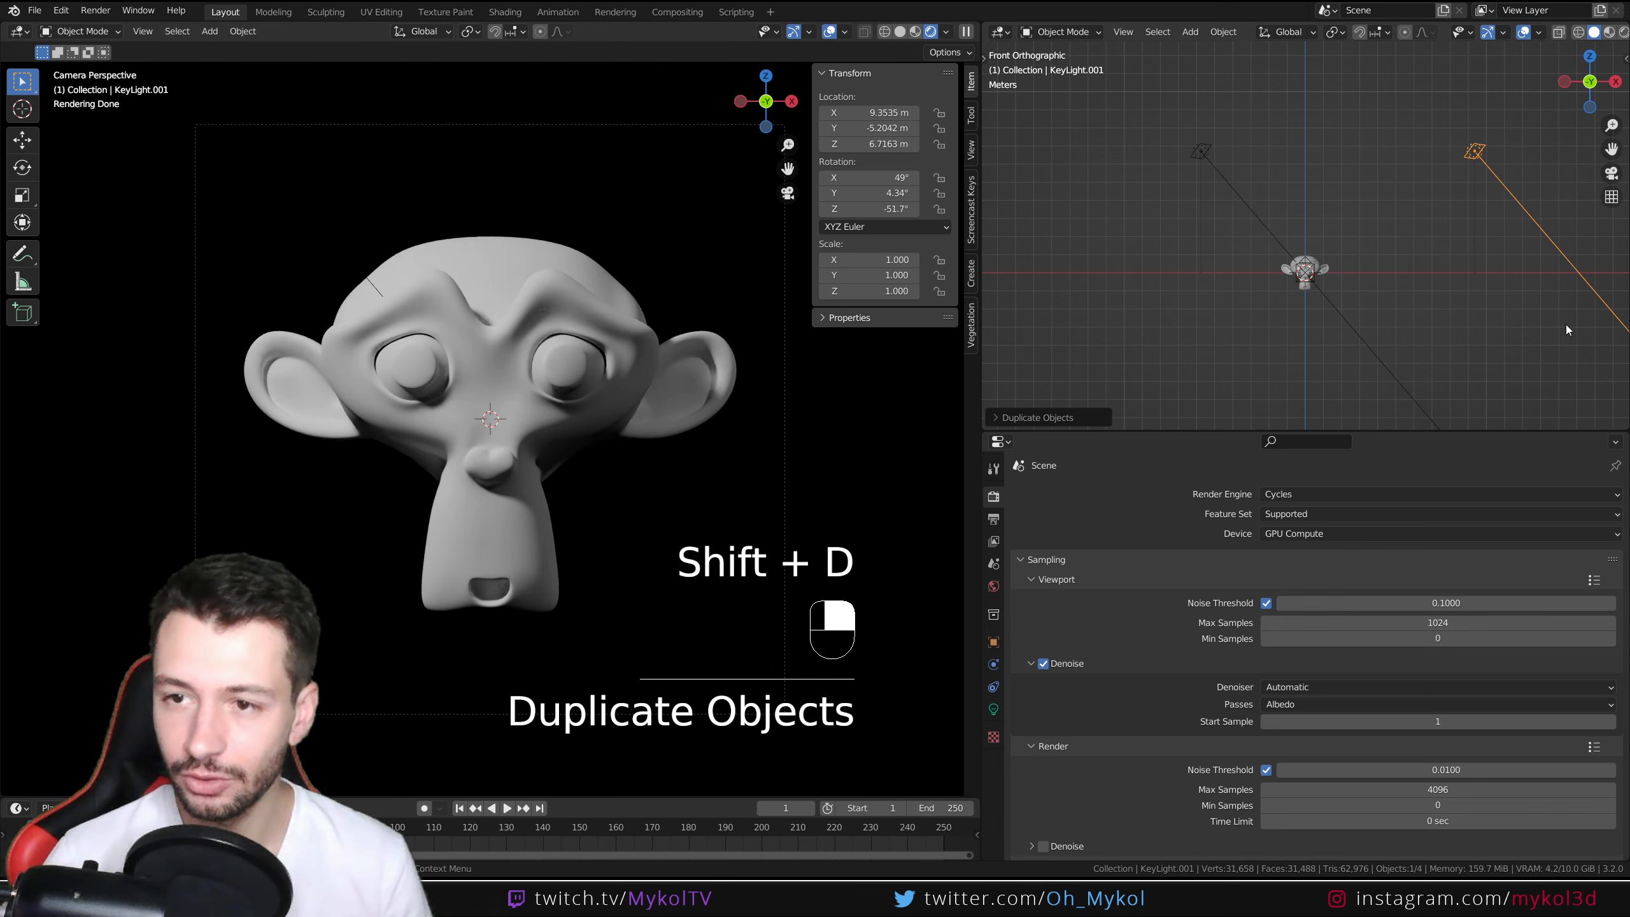
Step: Rotate the duplicated light about the global Z axis to about 47.2° so it faces the monkey
key("r")
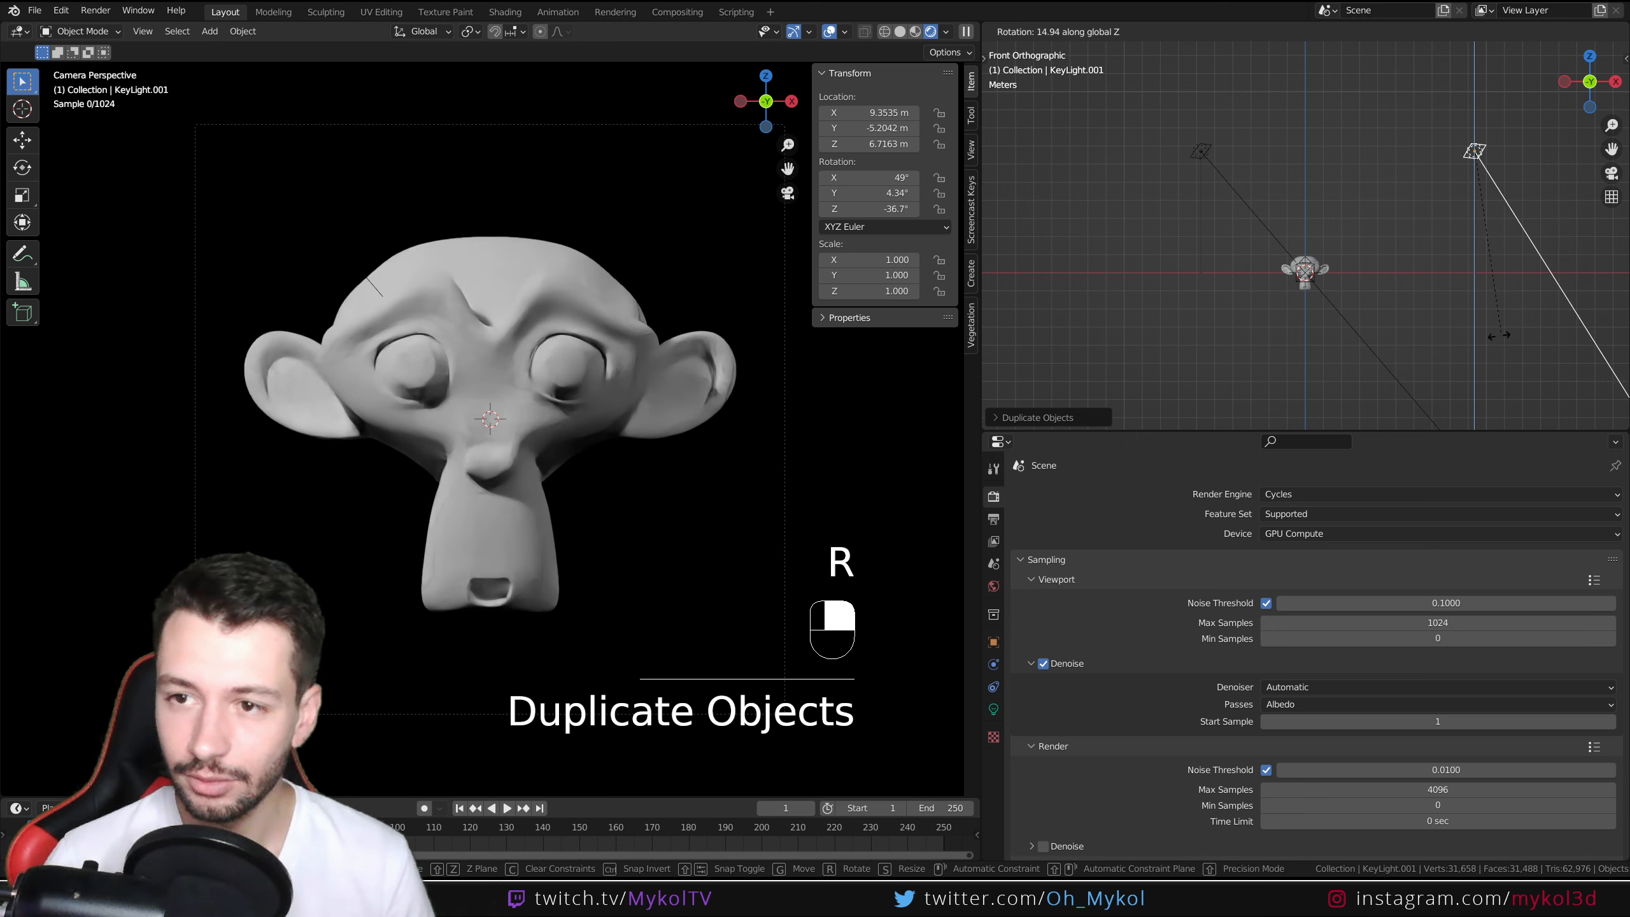
left_click(1364, 343)
middle_click_drag(1364, 343, 1214, 360)
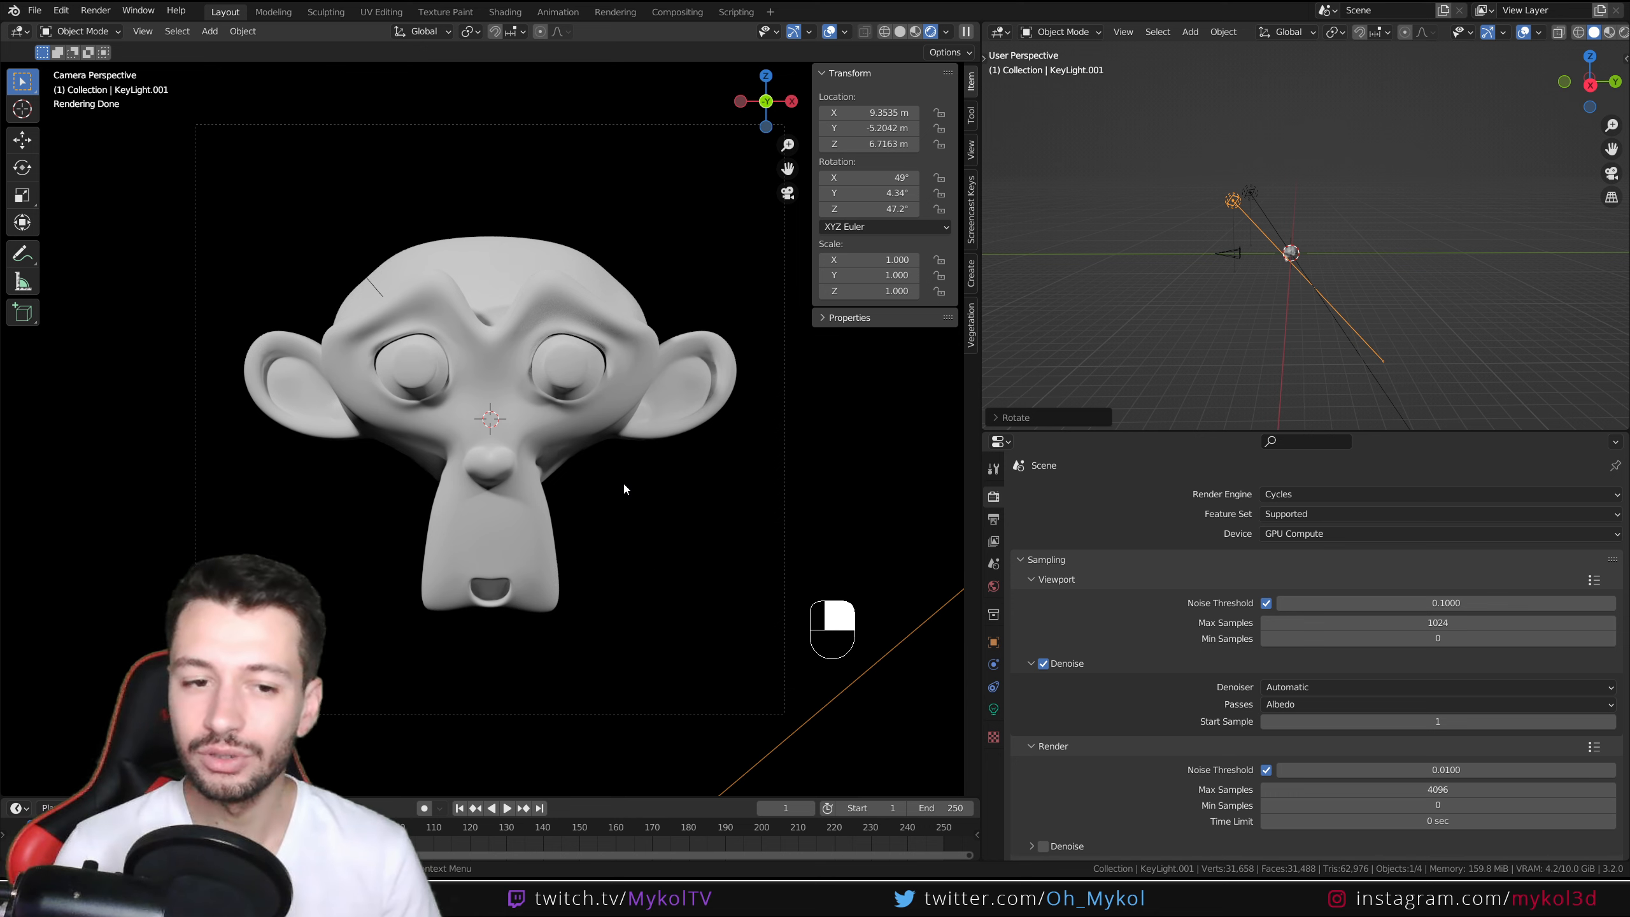
key("KP_1")
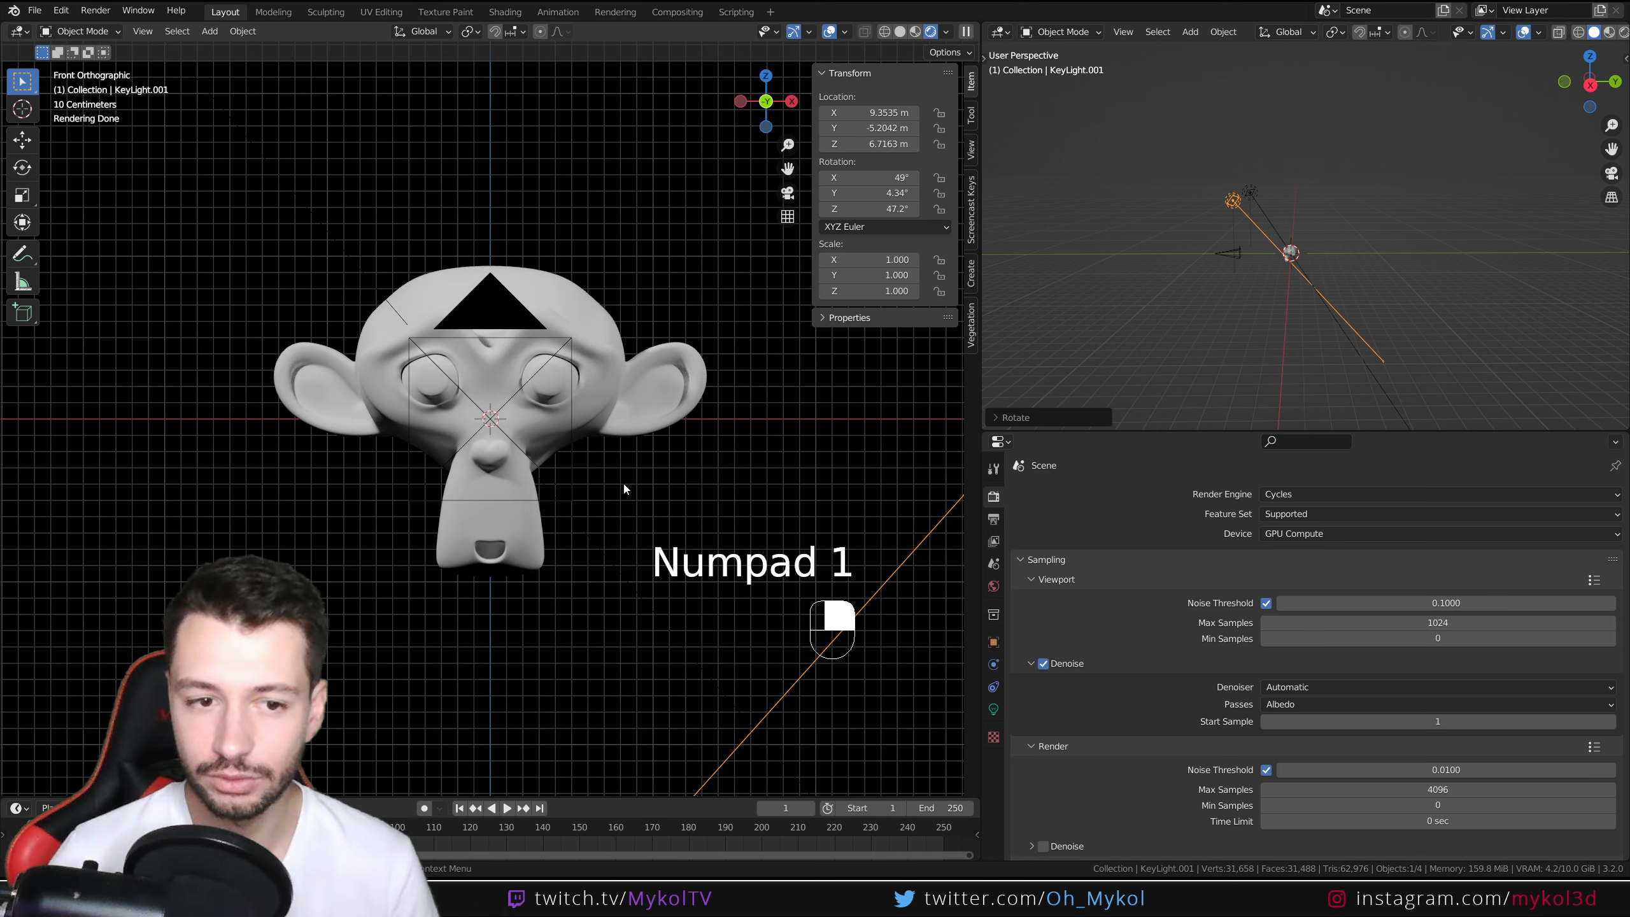
key("KP_0")
Step: Show the second viewport from the front and lower the duplicated light on Z to about -4.63 m
middle_click_drag(1304, 298, 1316, 293)
key("KP_1")
scroll(1437, 242, "up", 2)
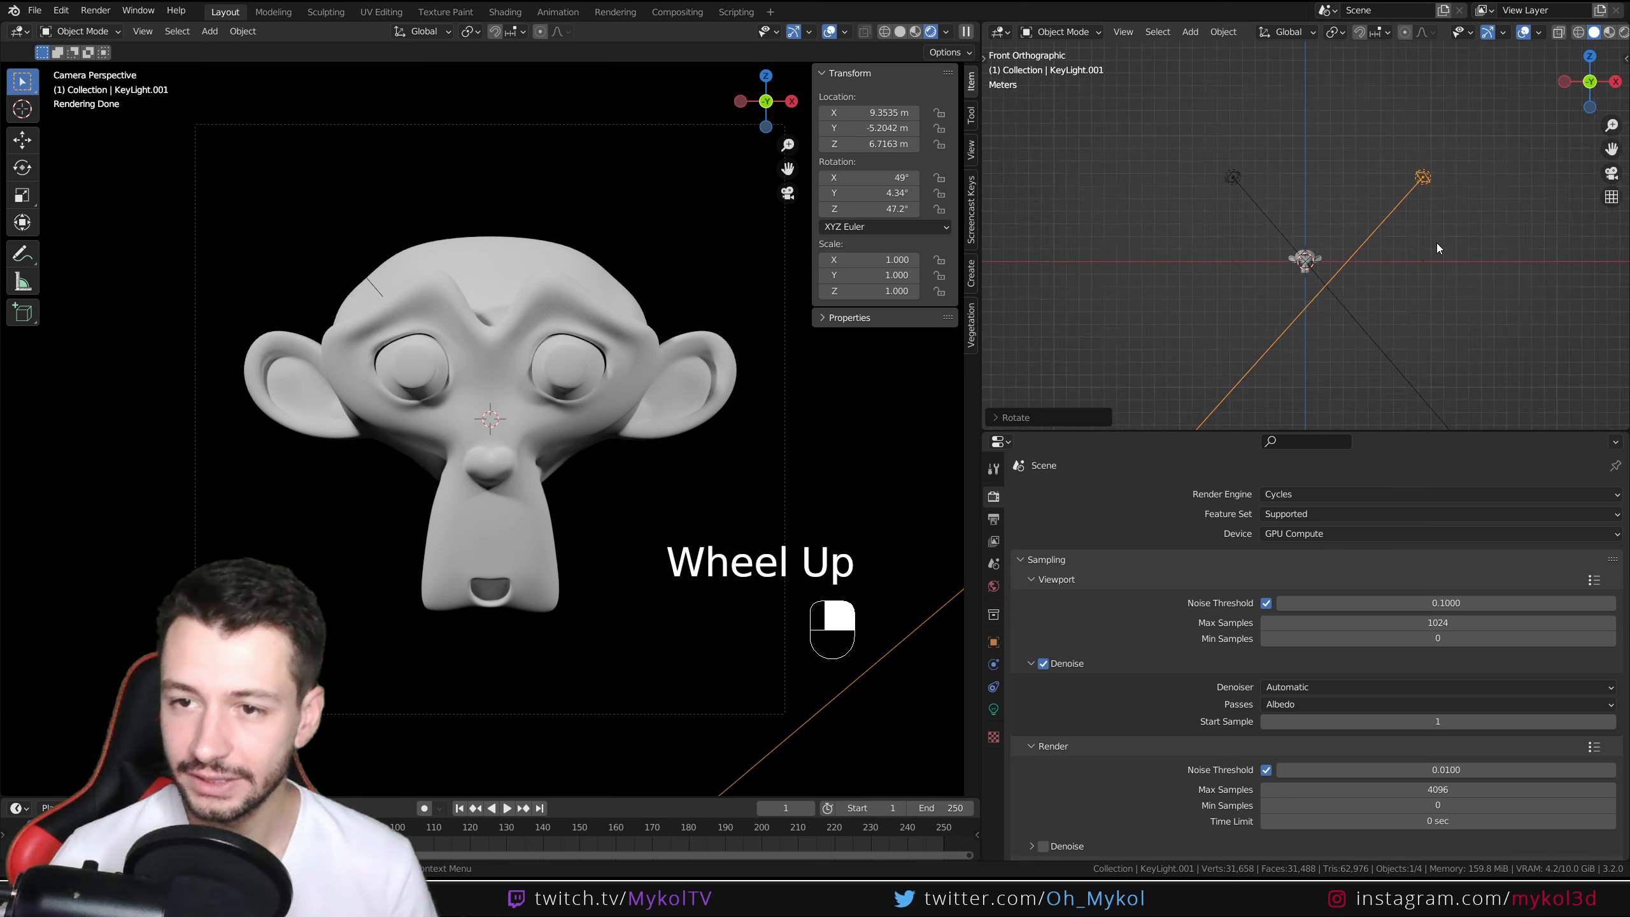
scroll(1460, 257, "up", 2, "shift")
middle_click_drag(1460, 257, 1332, 178, "shift")
key("g")
key("z")
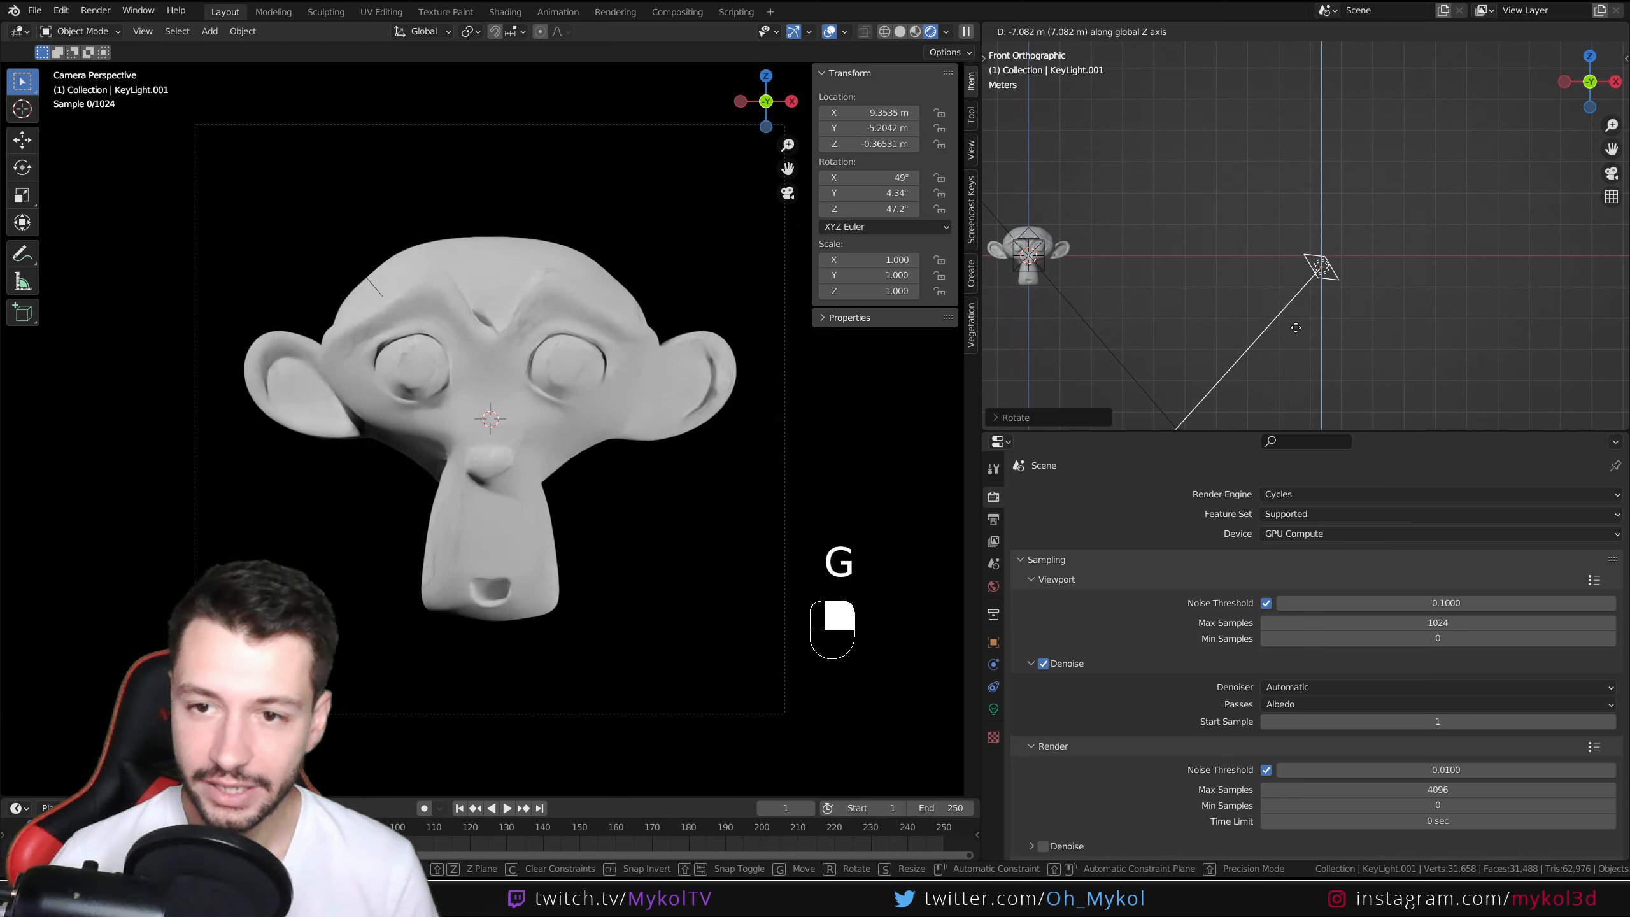
left_click(1268, 362)
scroll(1355, 225, "down", 5)
key("g")
key("z")
left_click(1348, 239)
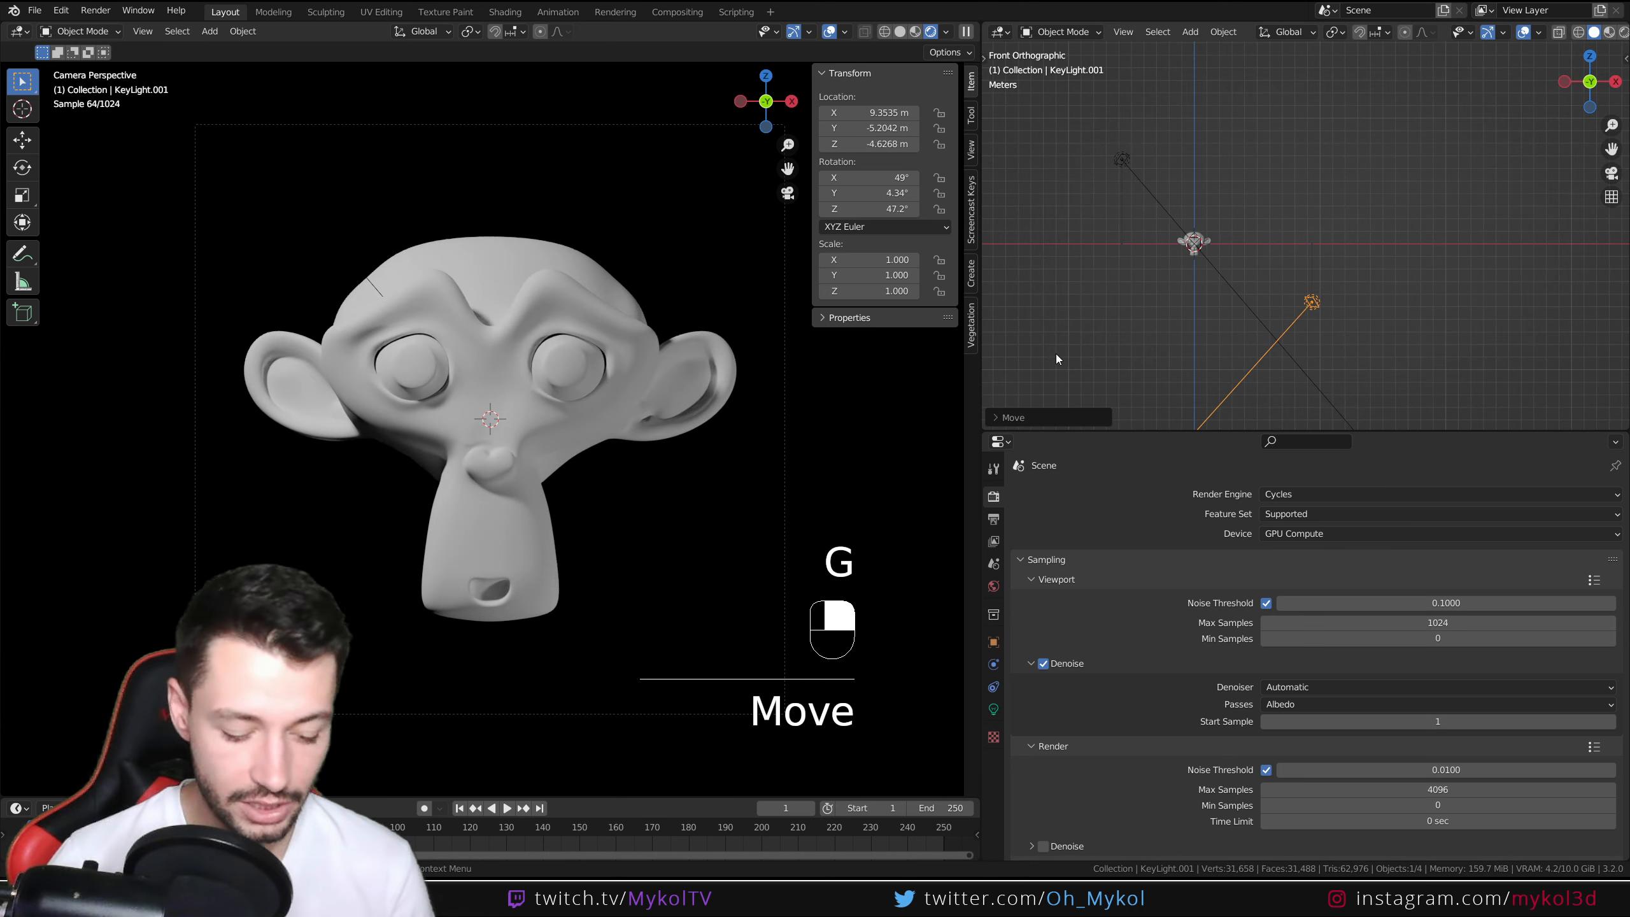
Step: Aim the duplicated light up at the monkey, rotating it to about X 121°, Y 42.2°, Z 84.4°
key("r")
left_click(1364, 230)
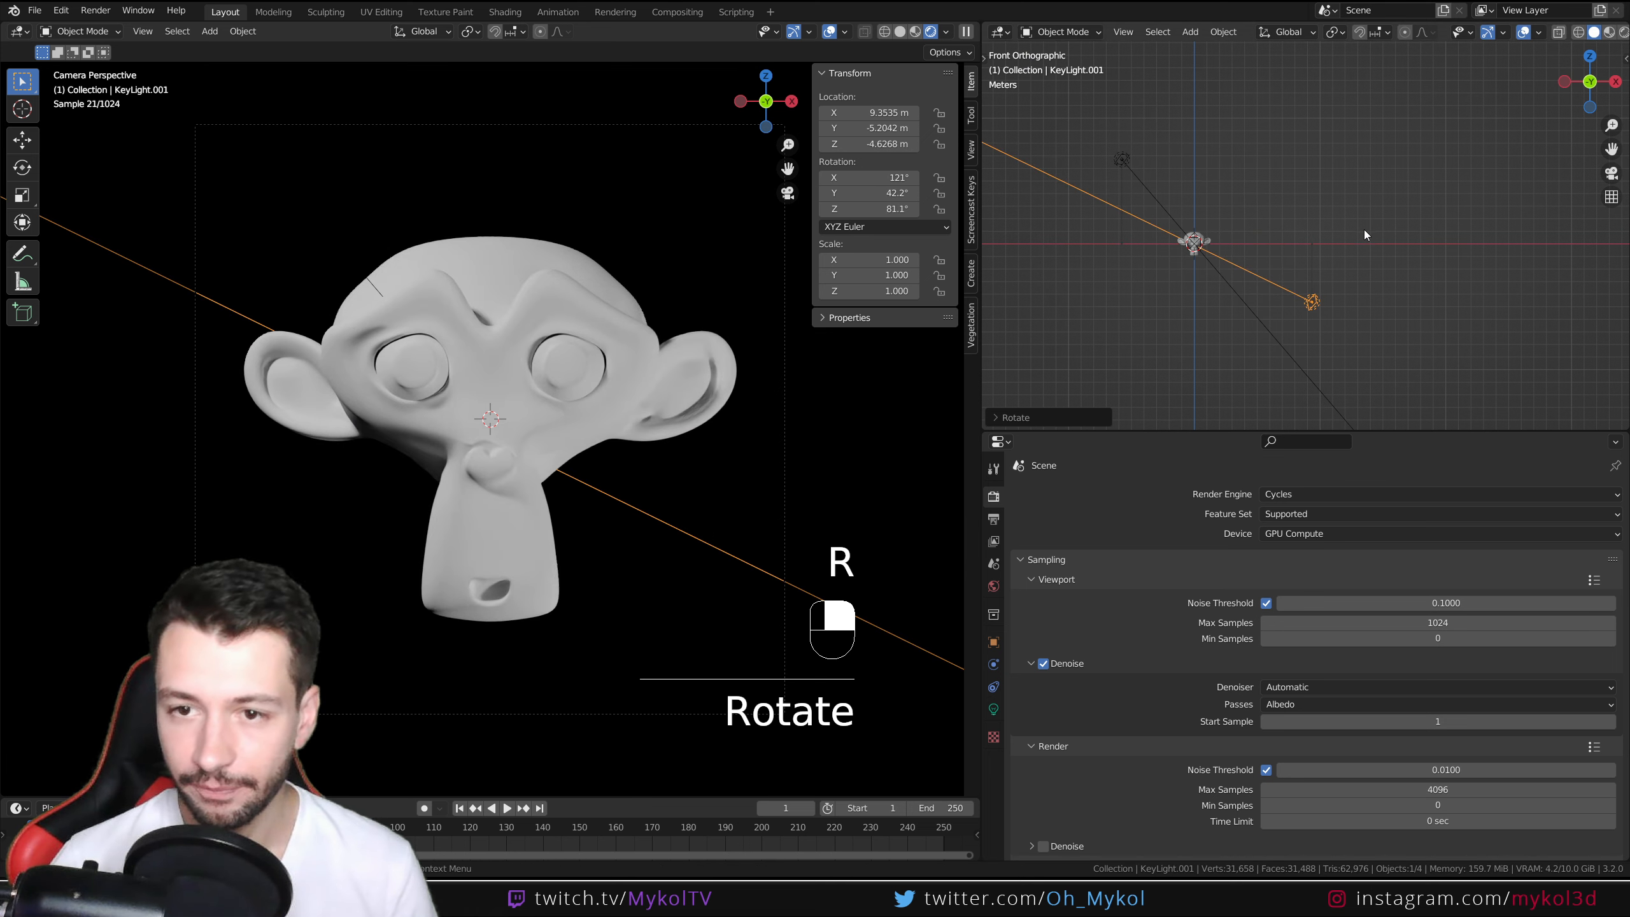
middle_click_drag(1364, 229, 1216, 321)
scroll(1249, 265, "up", 2)
middle_click_drag(1250, 265, 1294, 278, "shift")
key("r")
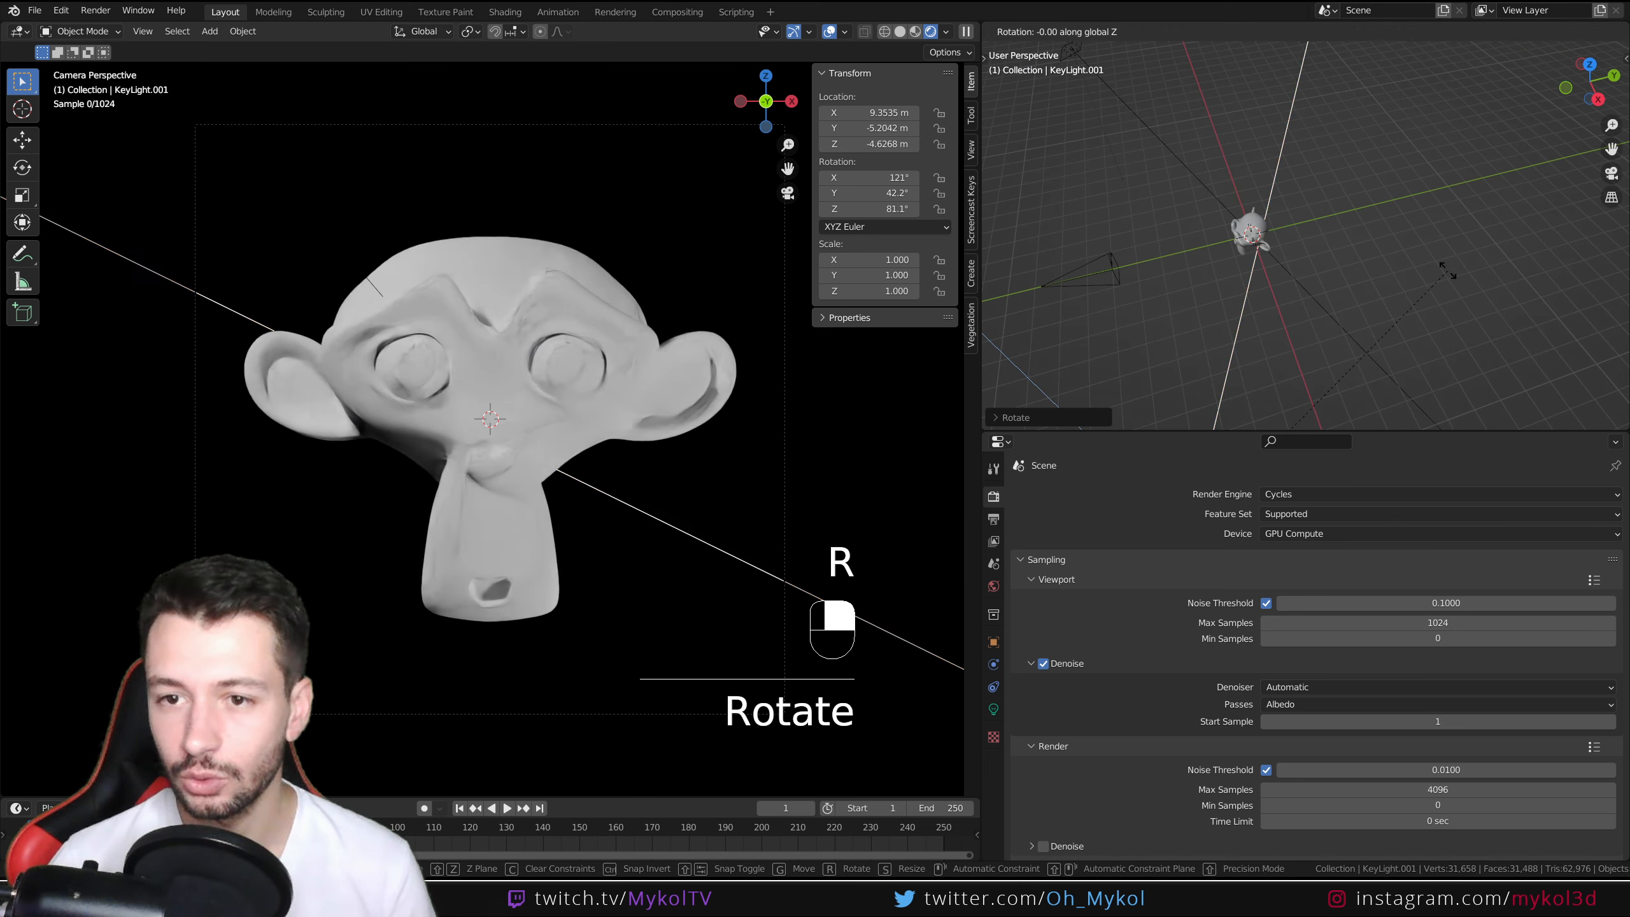
left_click(1253, 293)
scroll(1253, 293, "down", 2)
scroll(1252, 293, "down", 1)
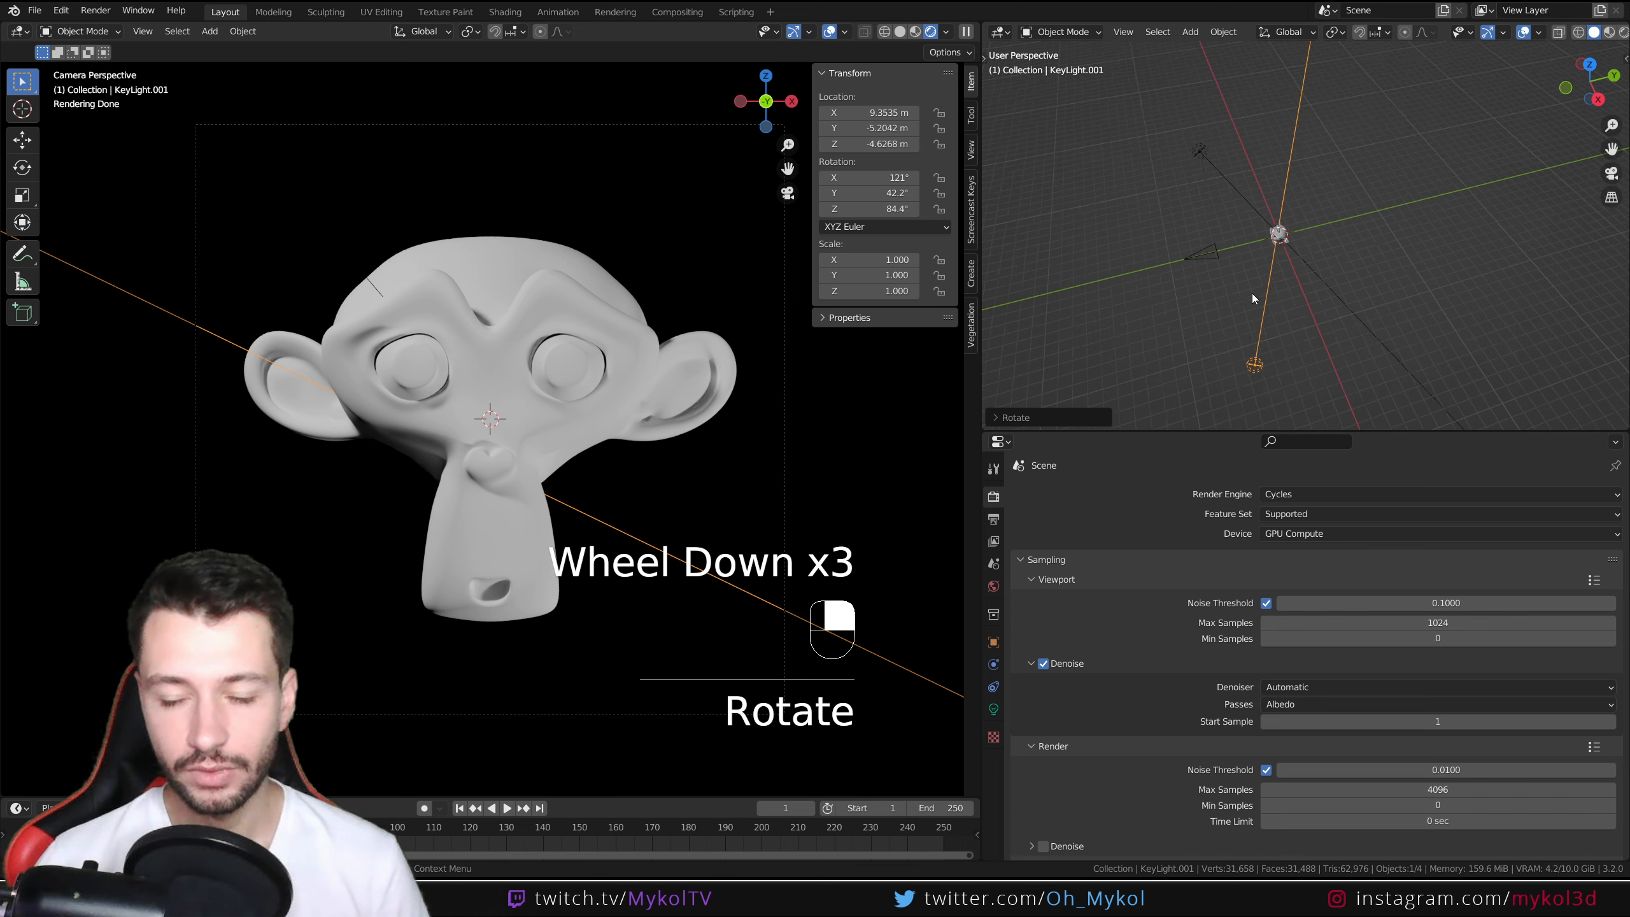
Step: Set the duplicated area light's power to 100 W in its light settings
middle_click_drag(1252, 293, 1363, 332)
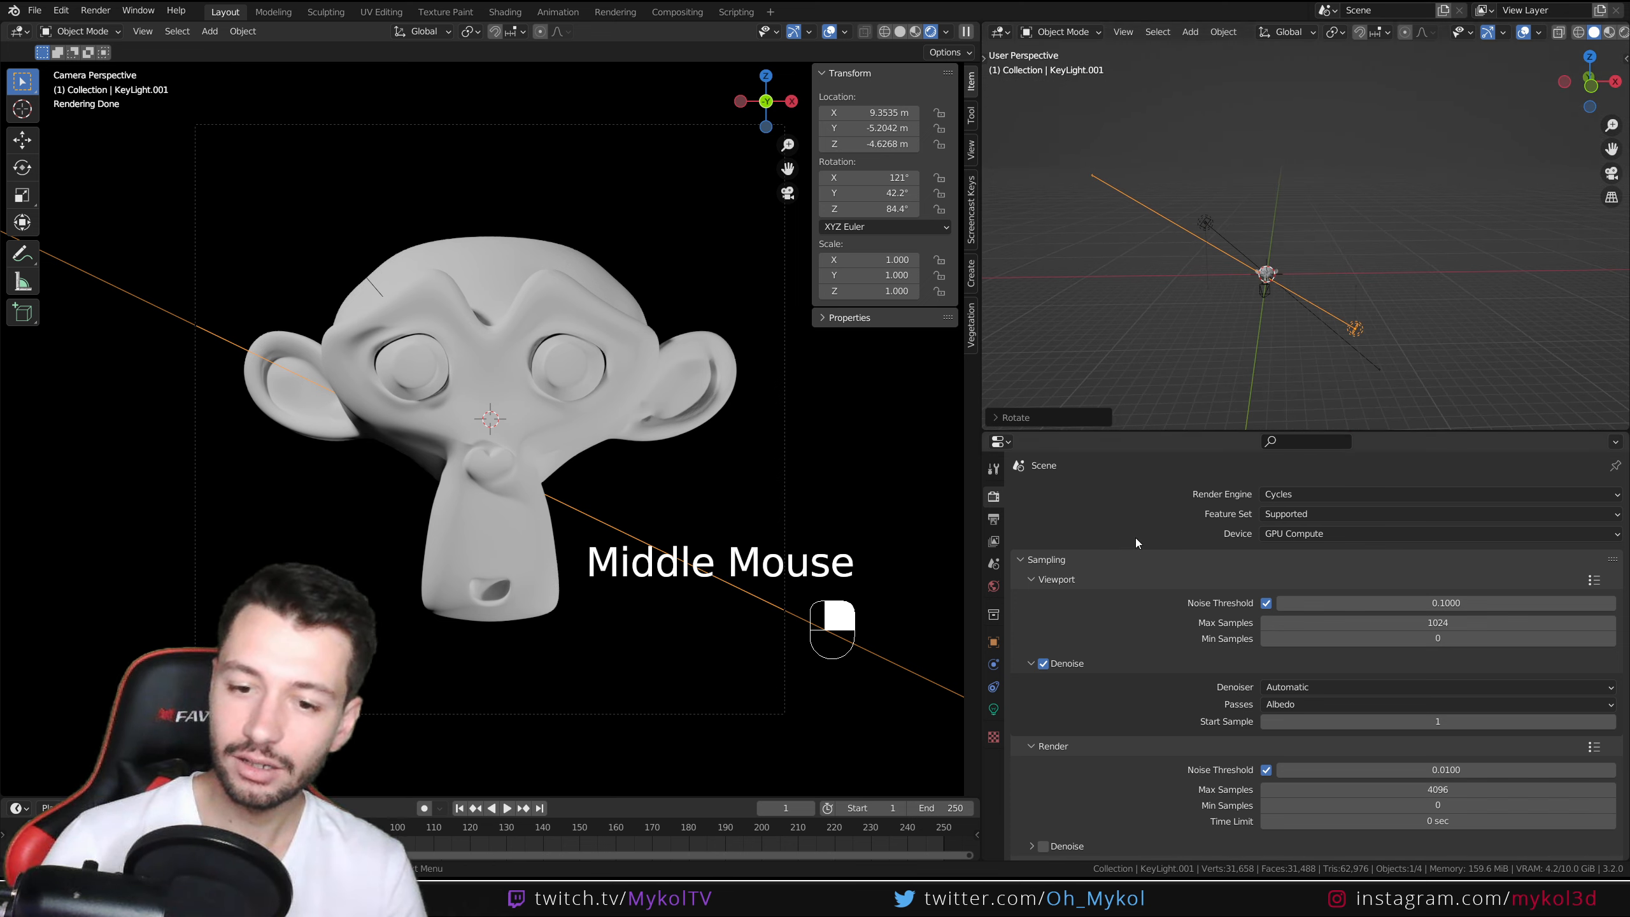
left_click(994, 709)
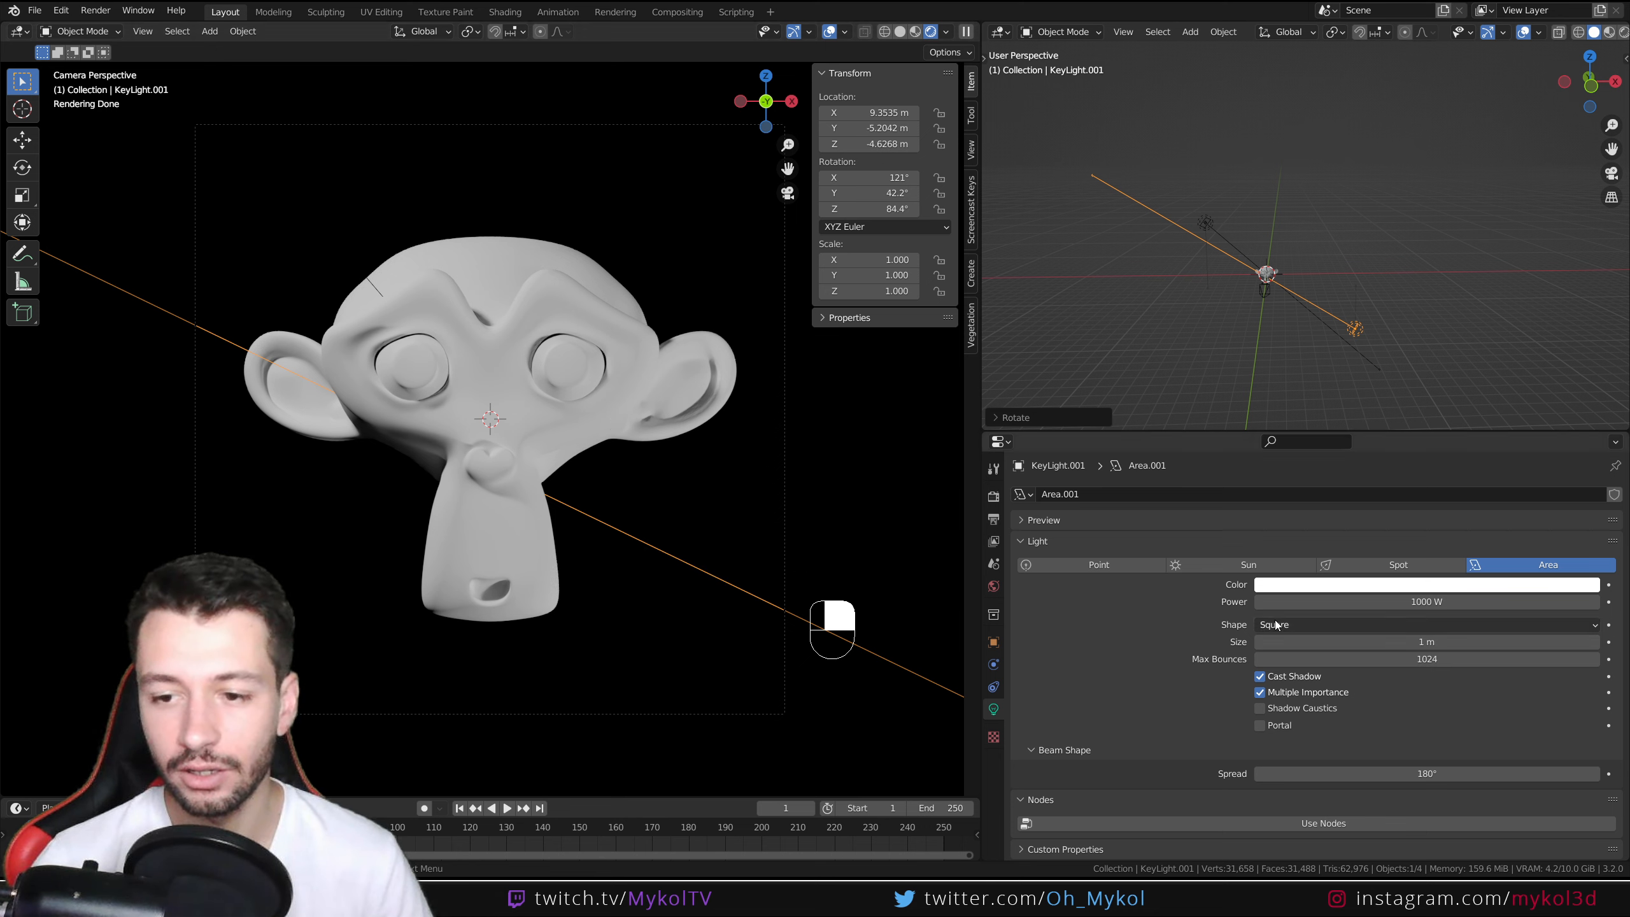
left_click(1351, 603)
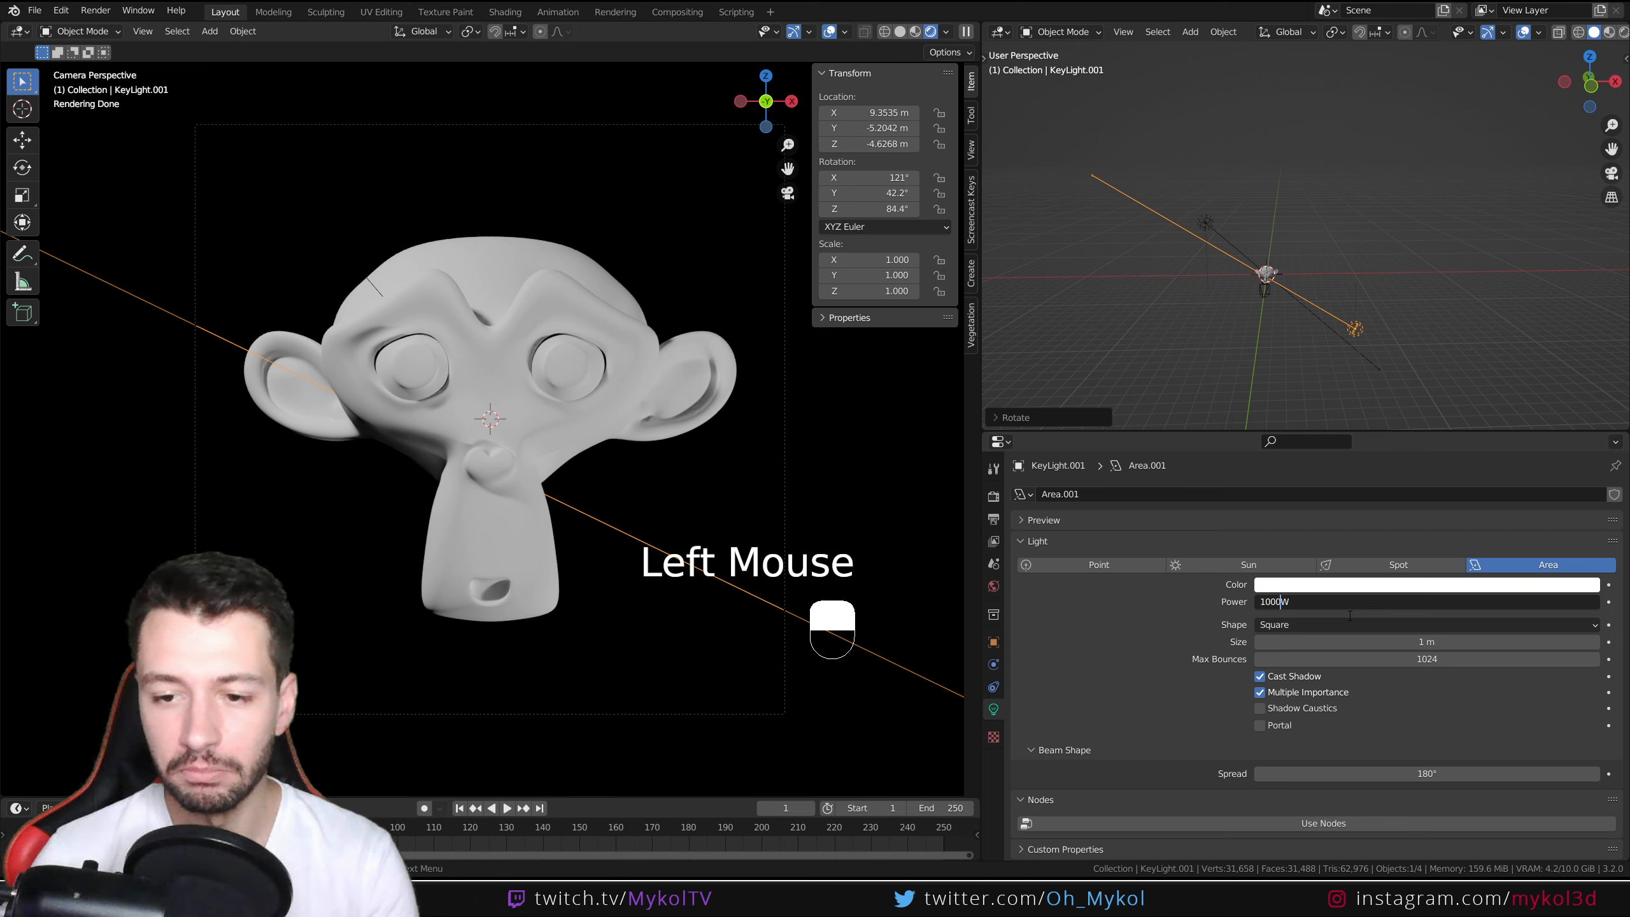
key("BackSpace")
key("Return")
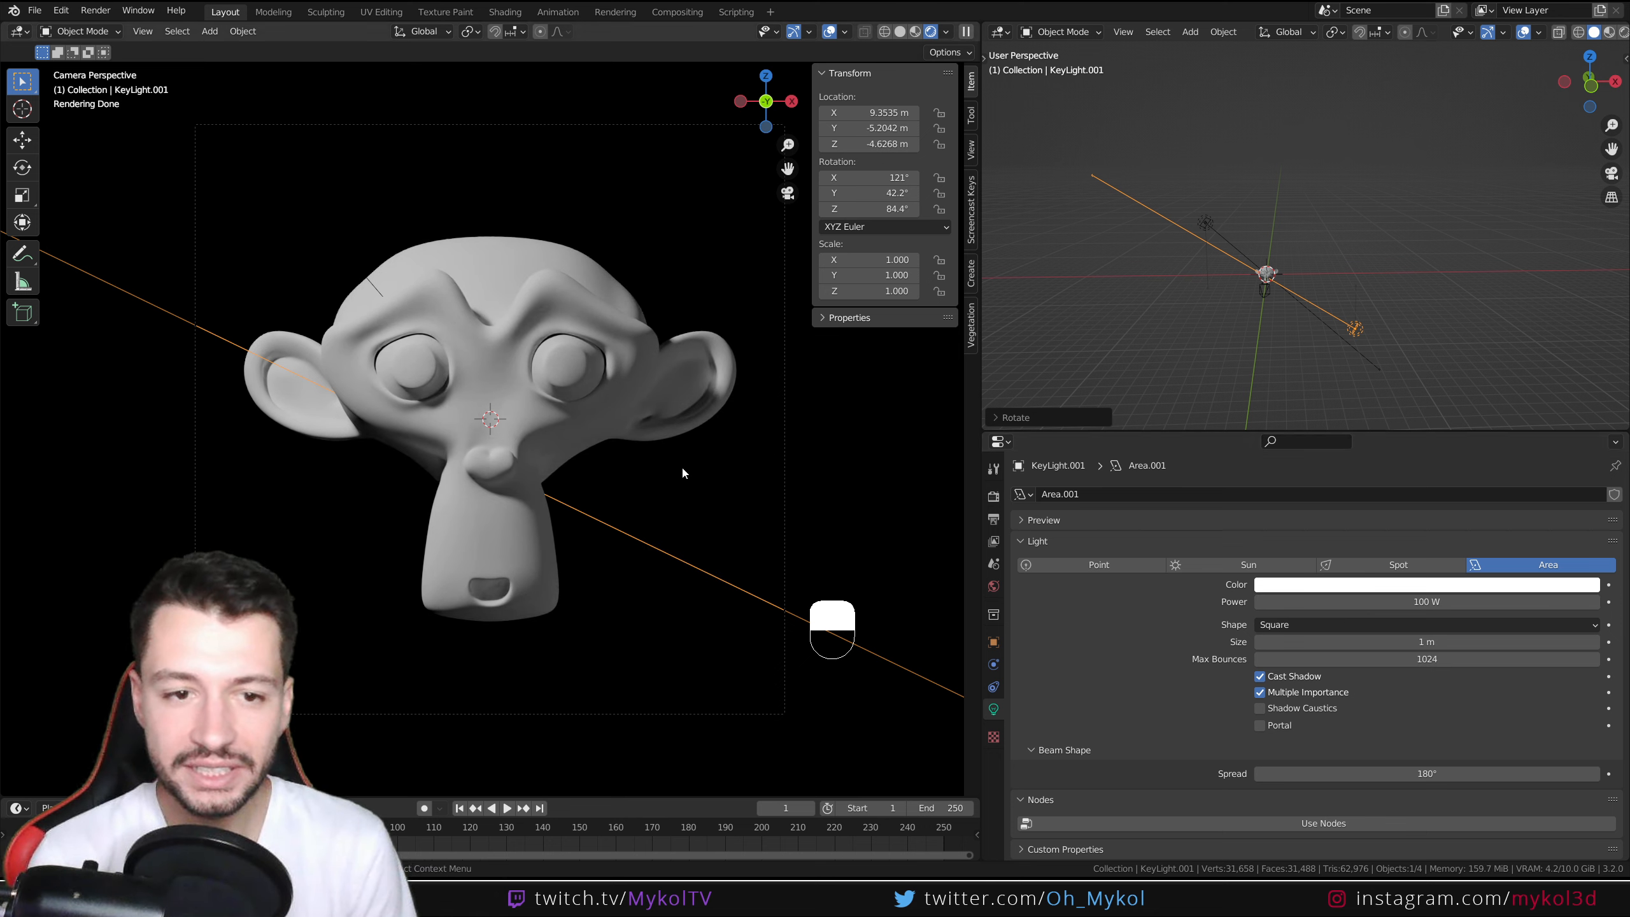
Step: Select the original key light and raise its power, trying 2000 W and settling on 1500 W
left_click(1204, 227)
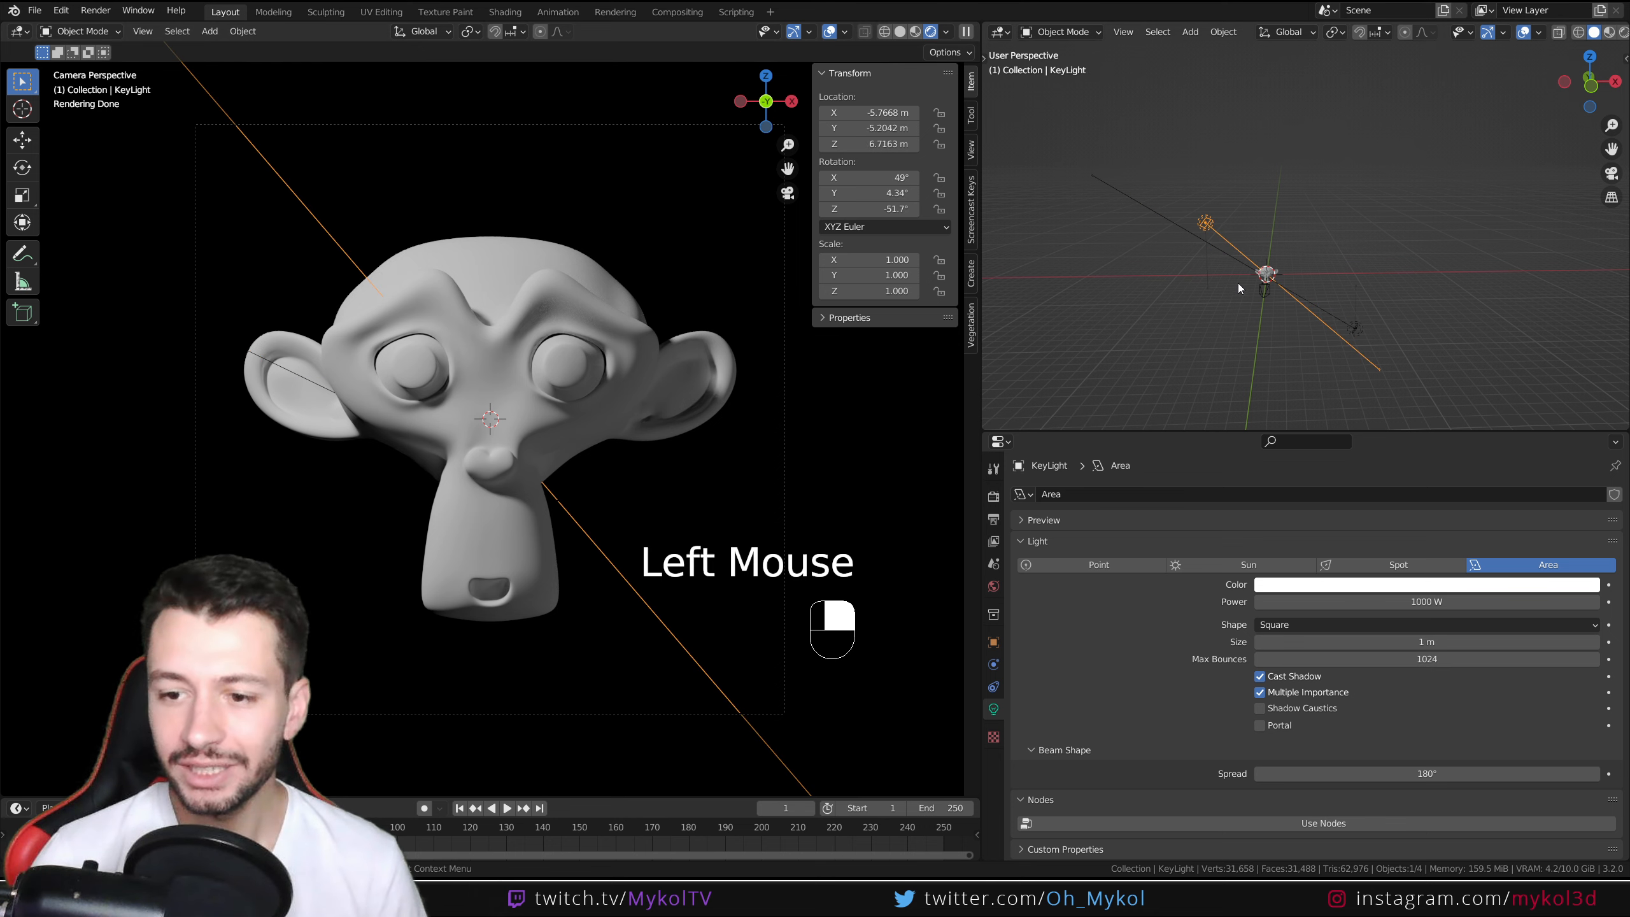
double_click(1264, 601)
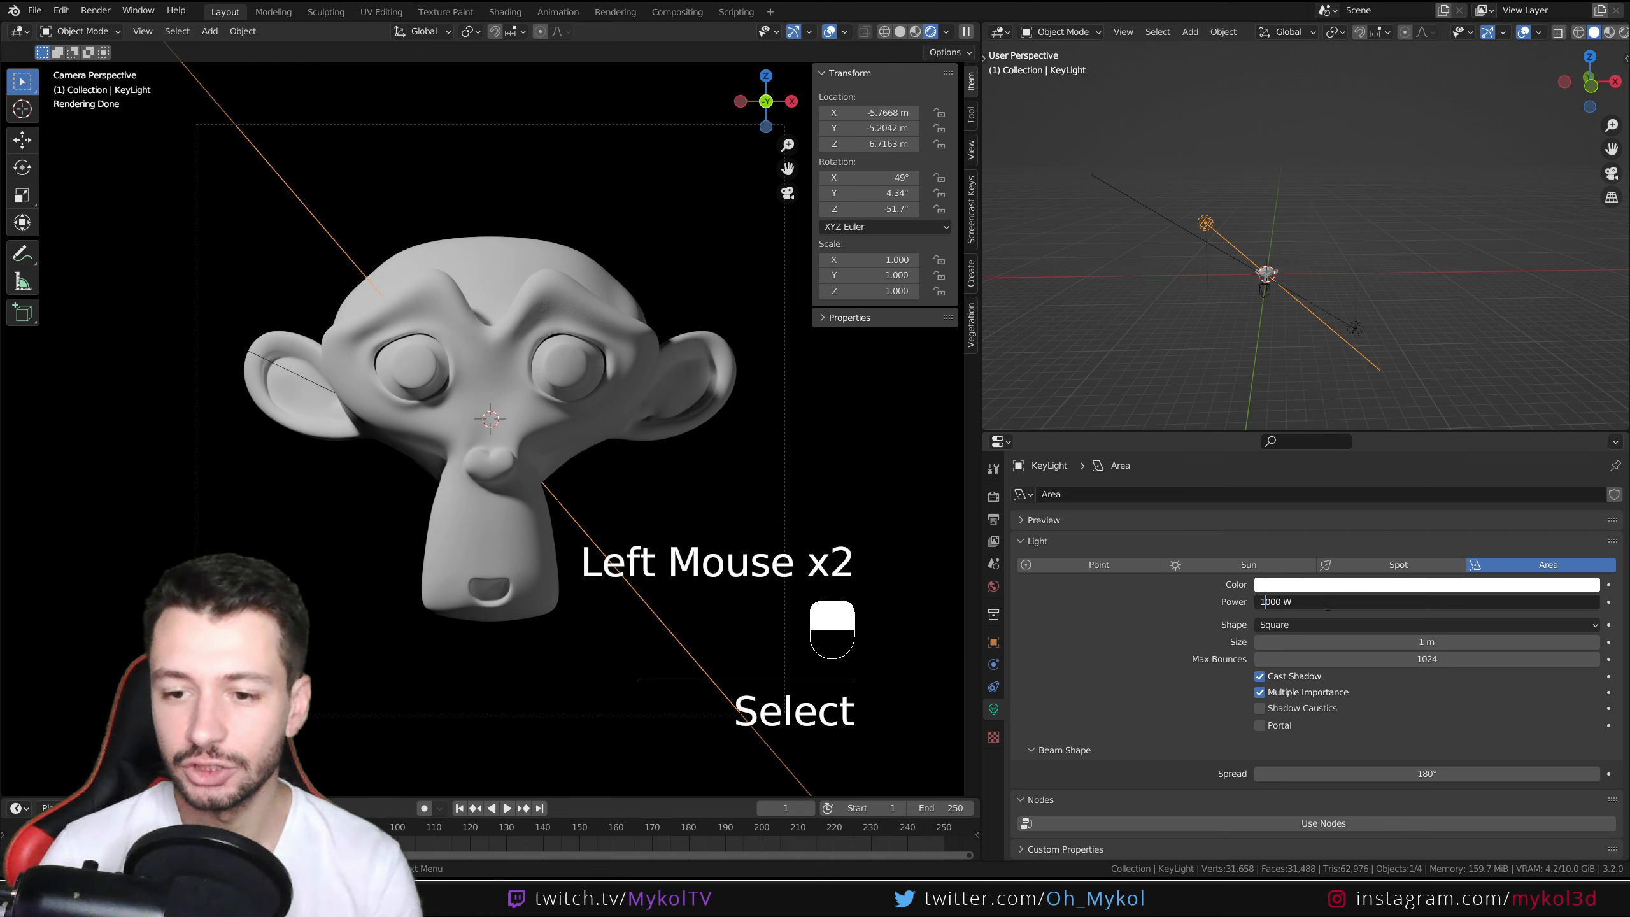
key("Return")
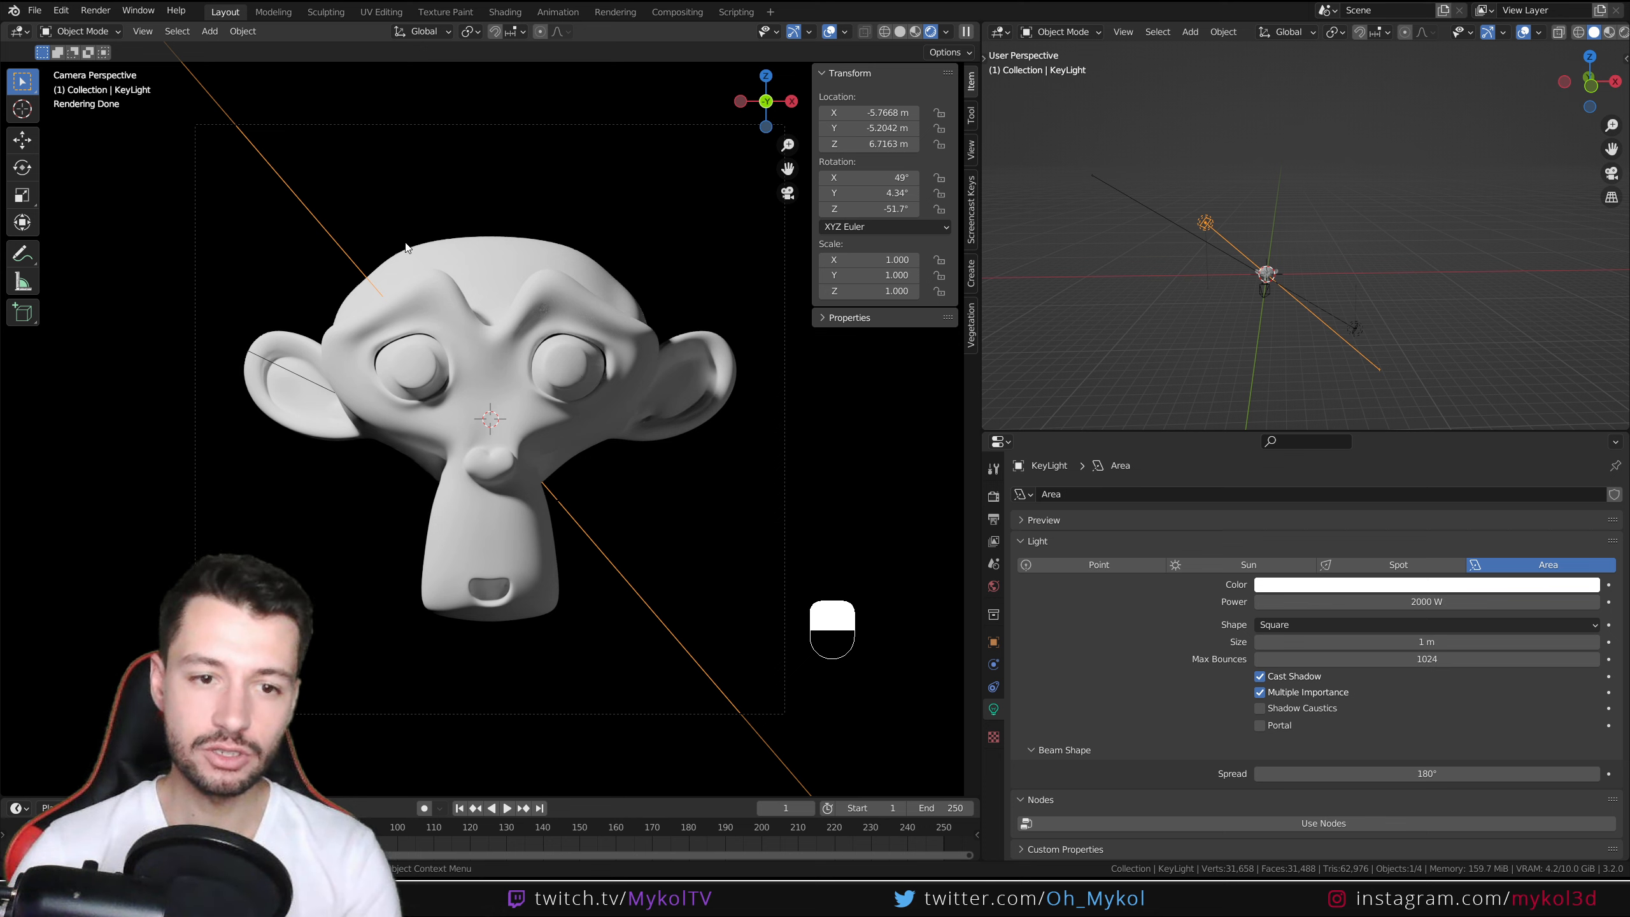
left_click(1355, 603)
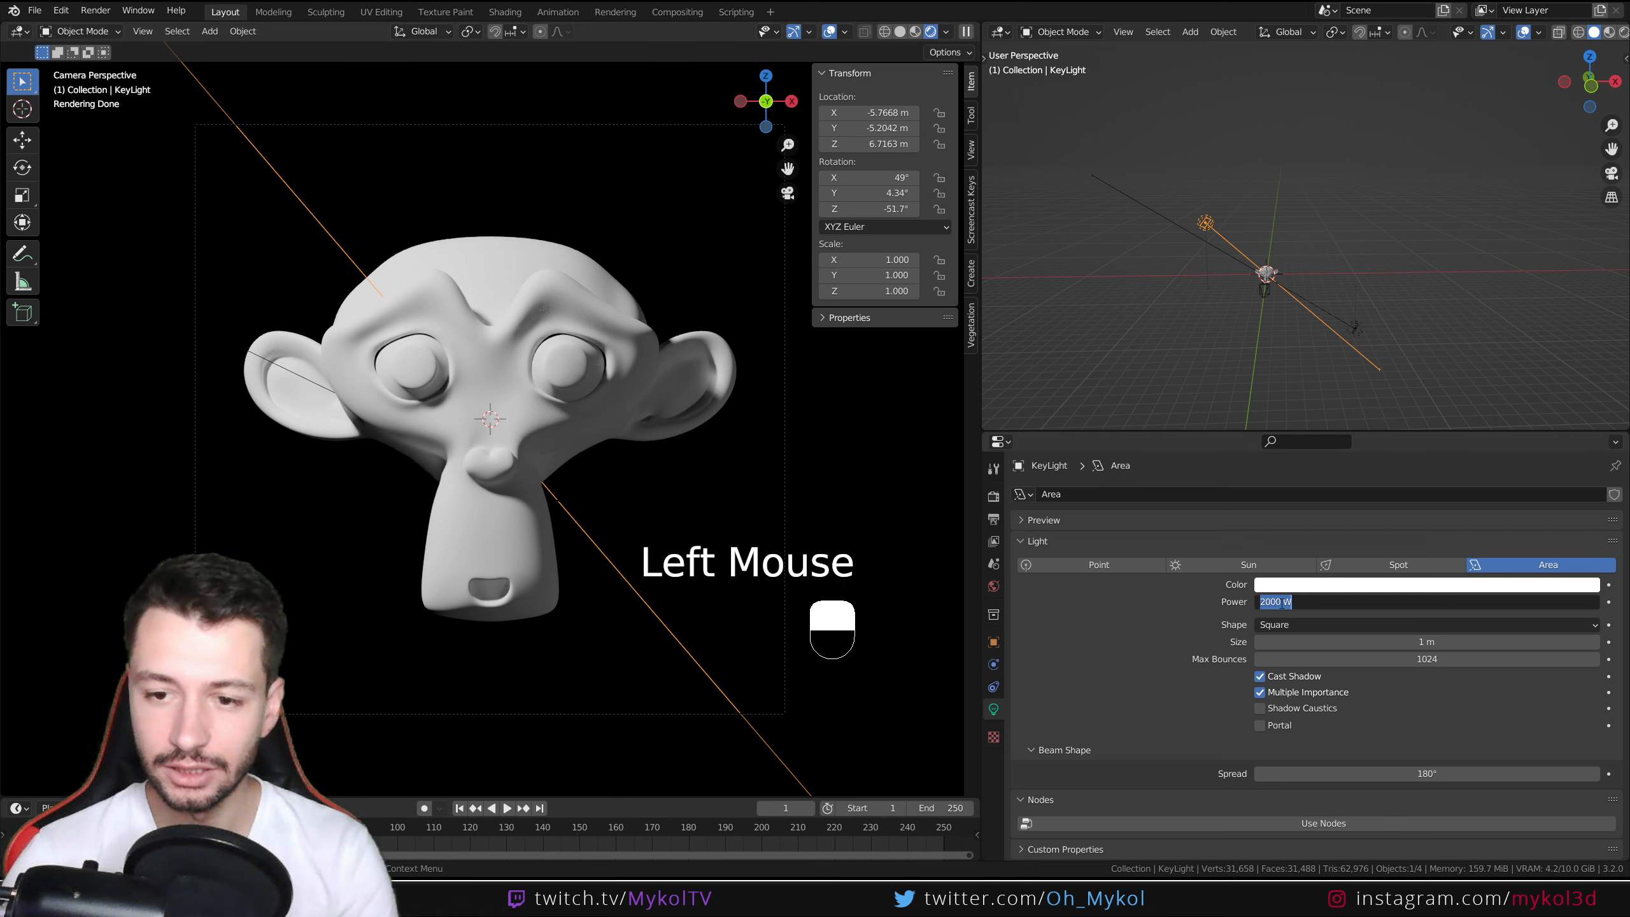
left_click_drag(1282, 602, 1112, 607)
type("100")
key("BackSpace")
key("BackSpace")
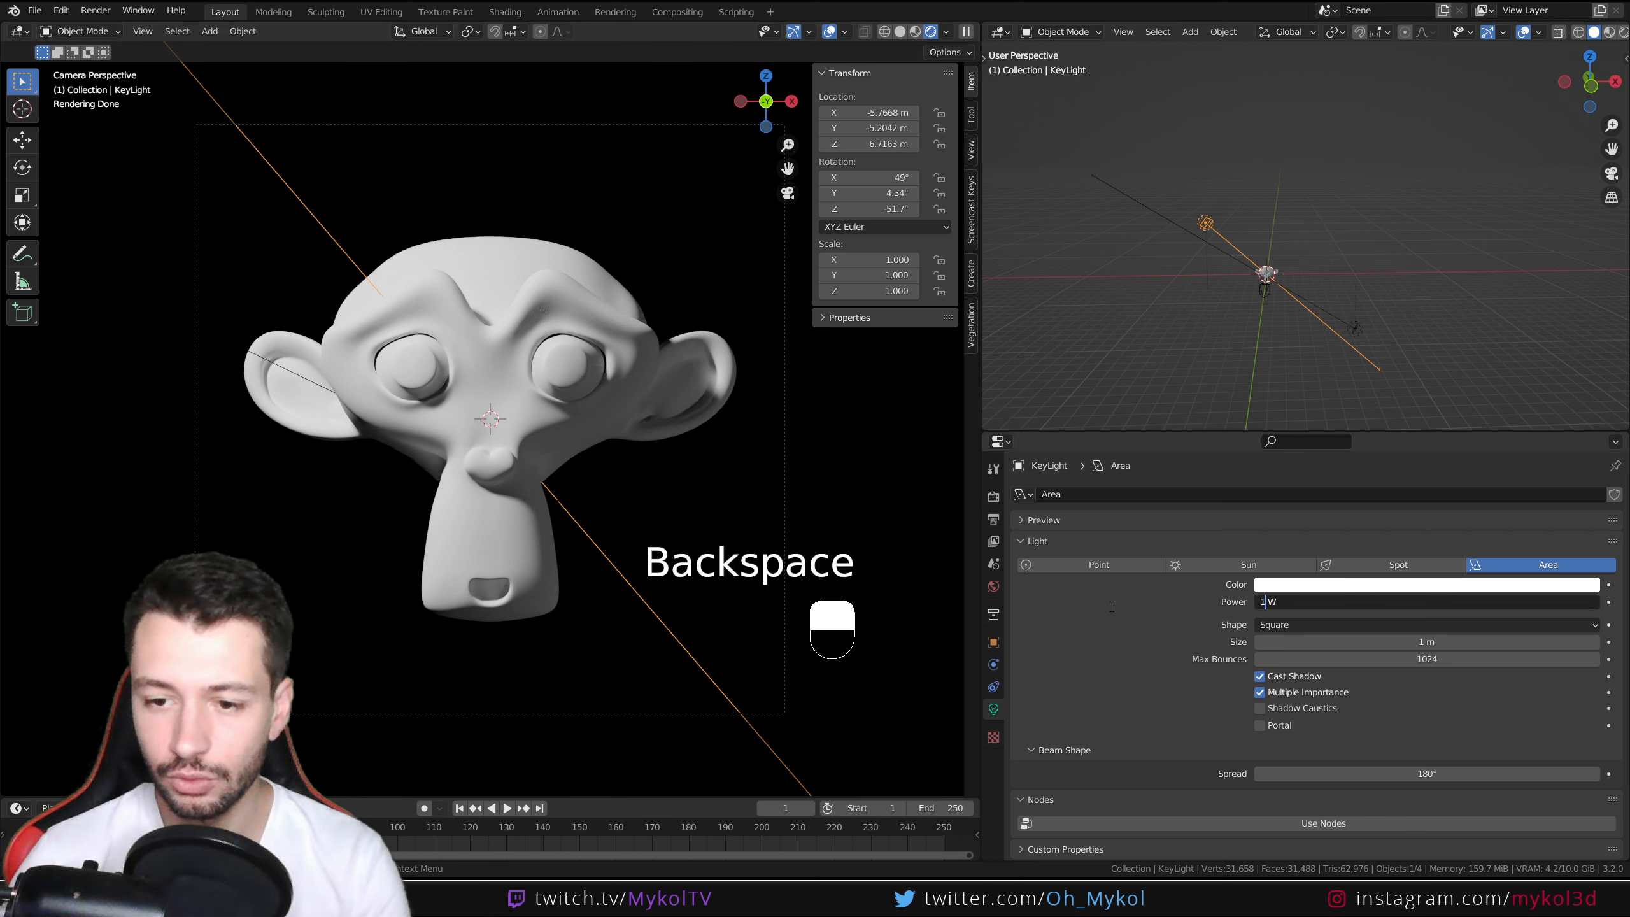
key("BackSpace")
key("BackSpace")
key("BackSpace")
type("500")
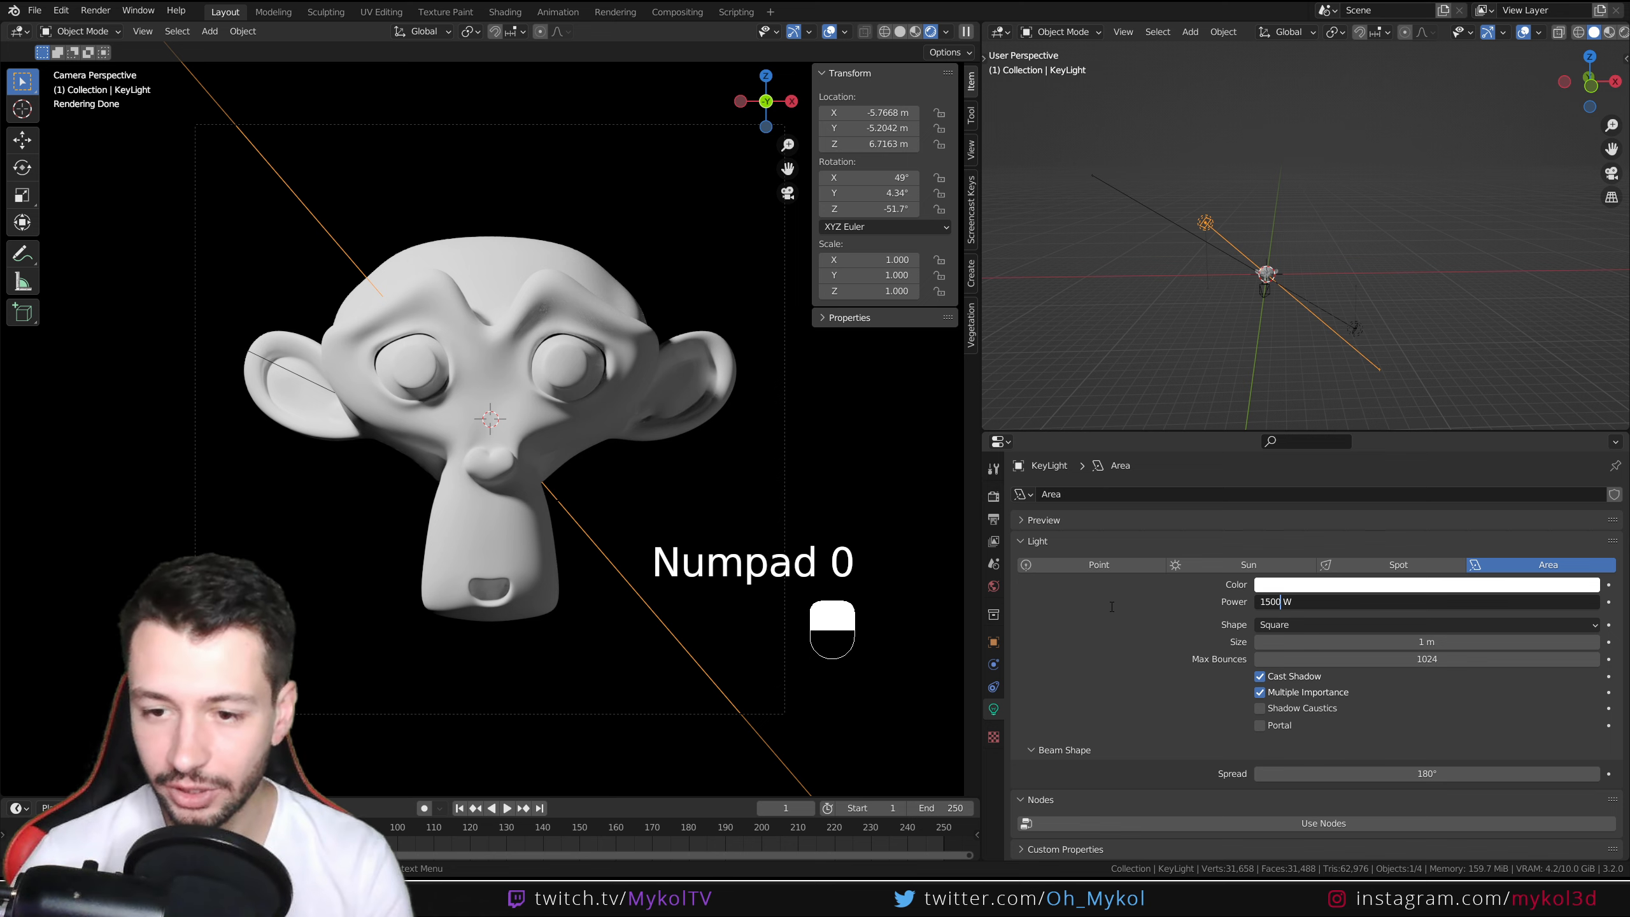
key("Return")
Step: Reselect the duplicated light and reduce its power, trying 75 W and settling on 80 W
left_click(1356, 329)
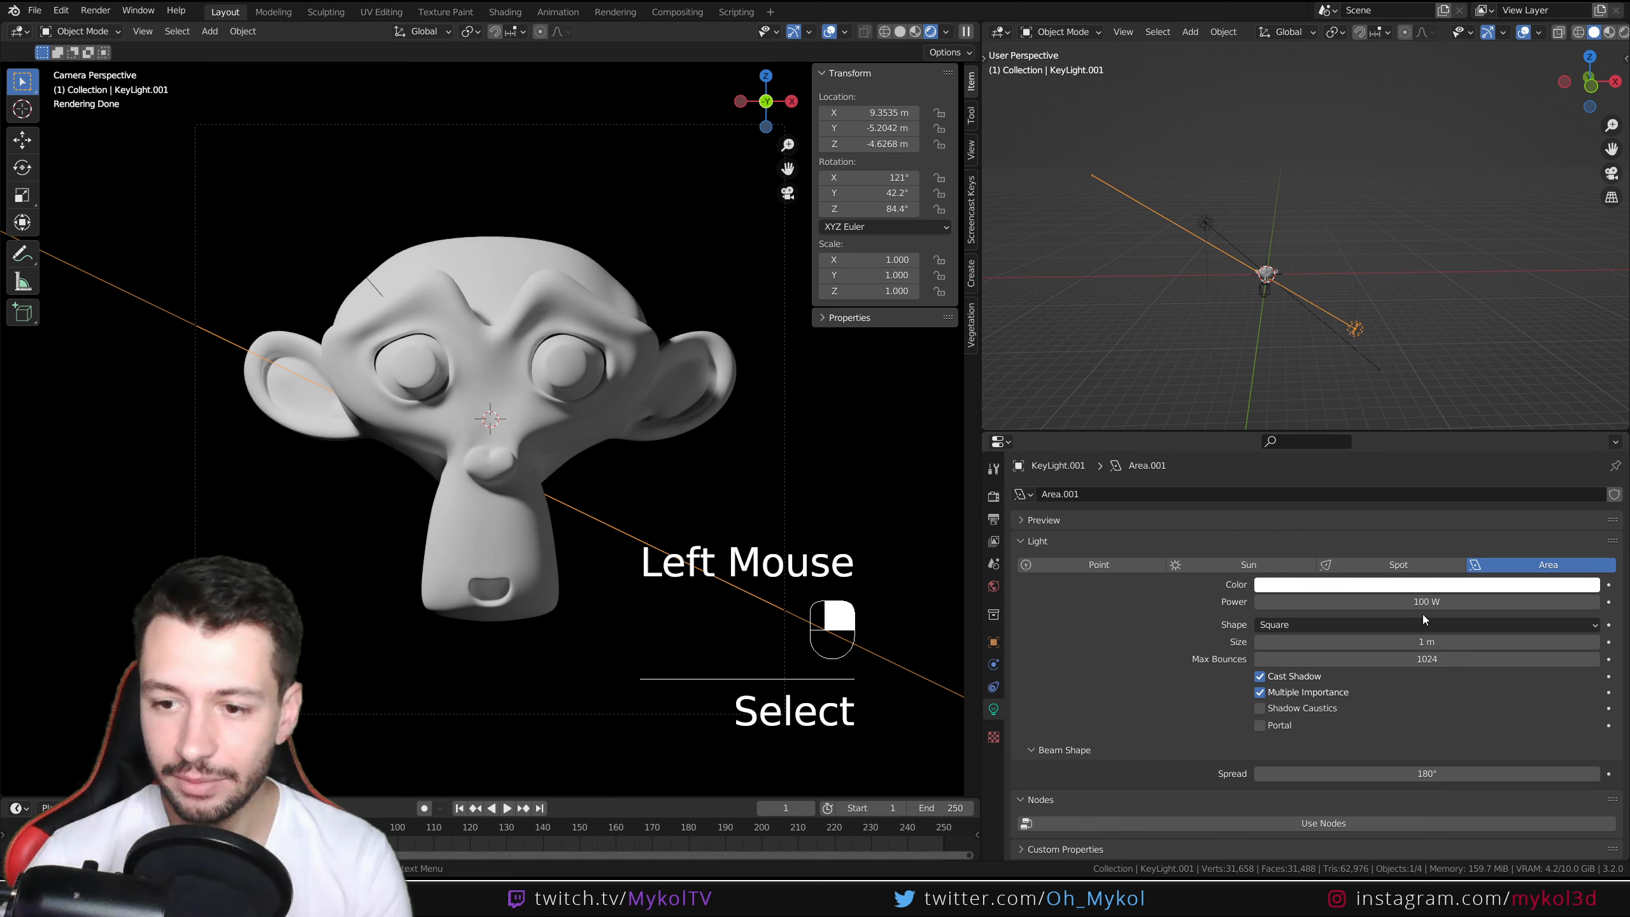
double_click(1274, 605)
type("75")
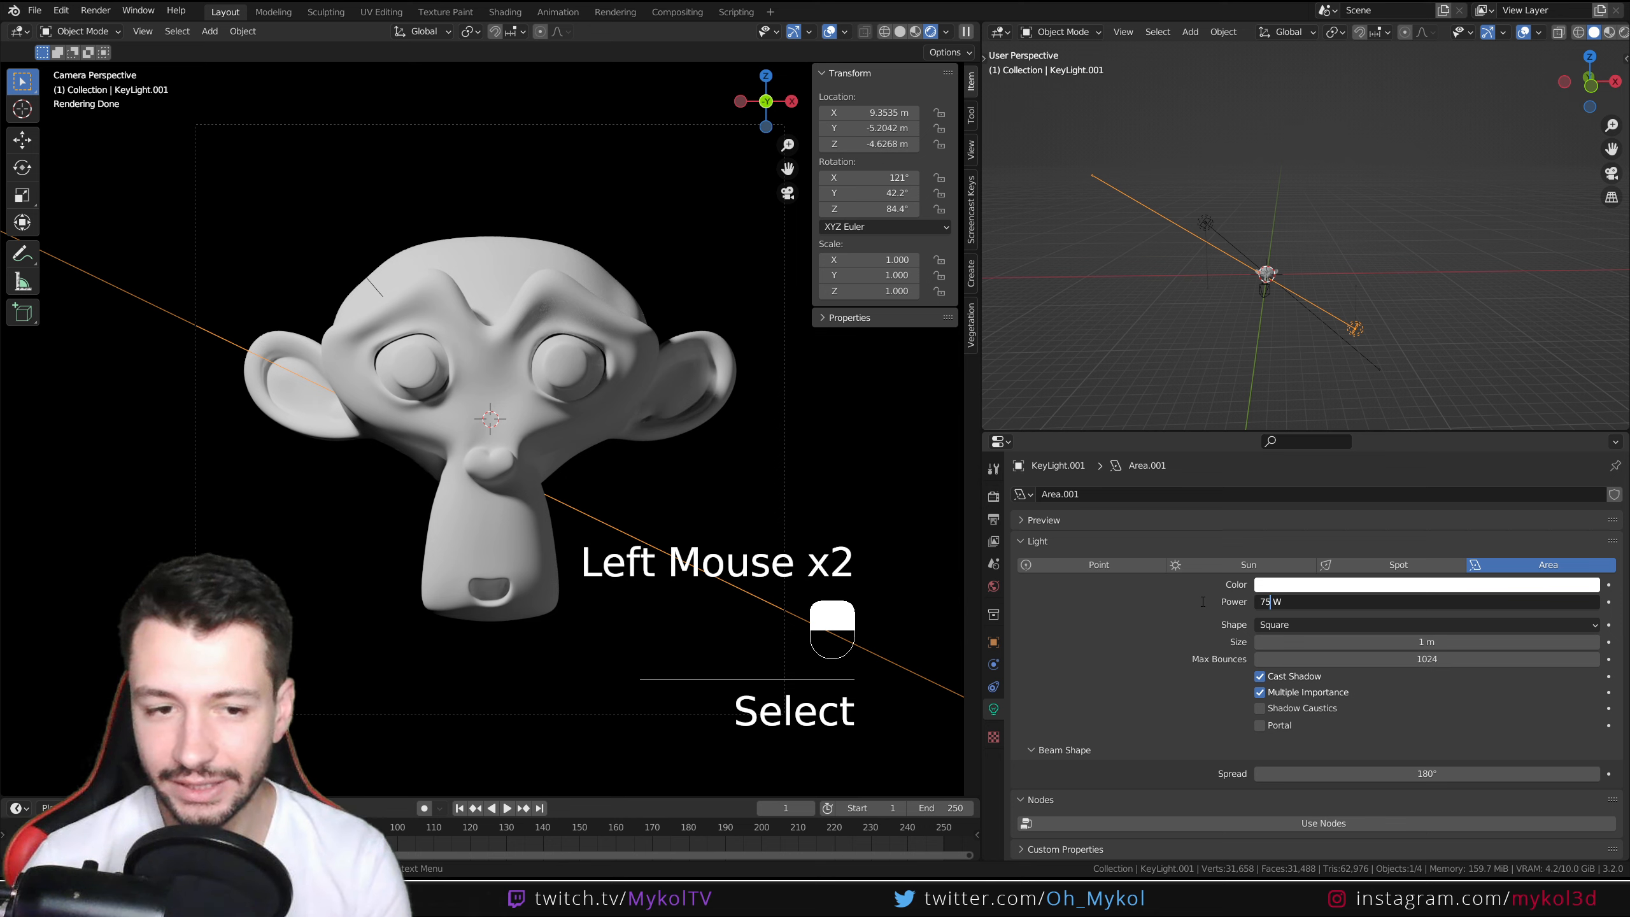
key("Return")
left_click(1277, 602)
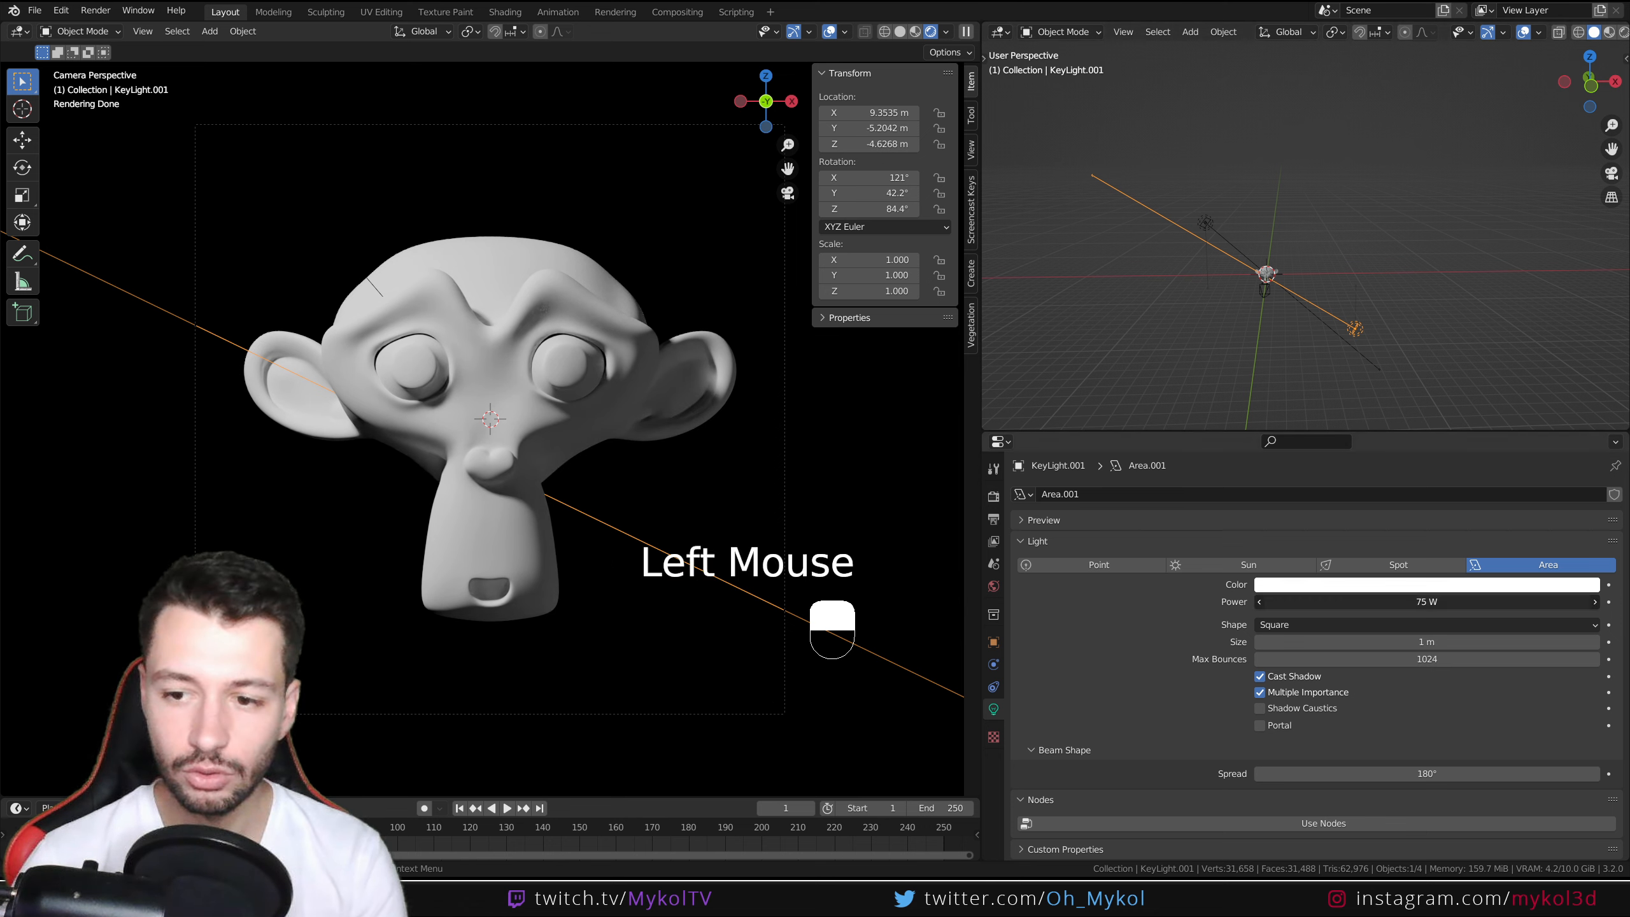
left_click(1274, 602)
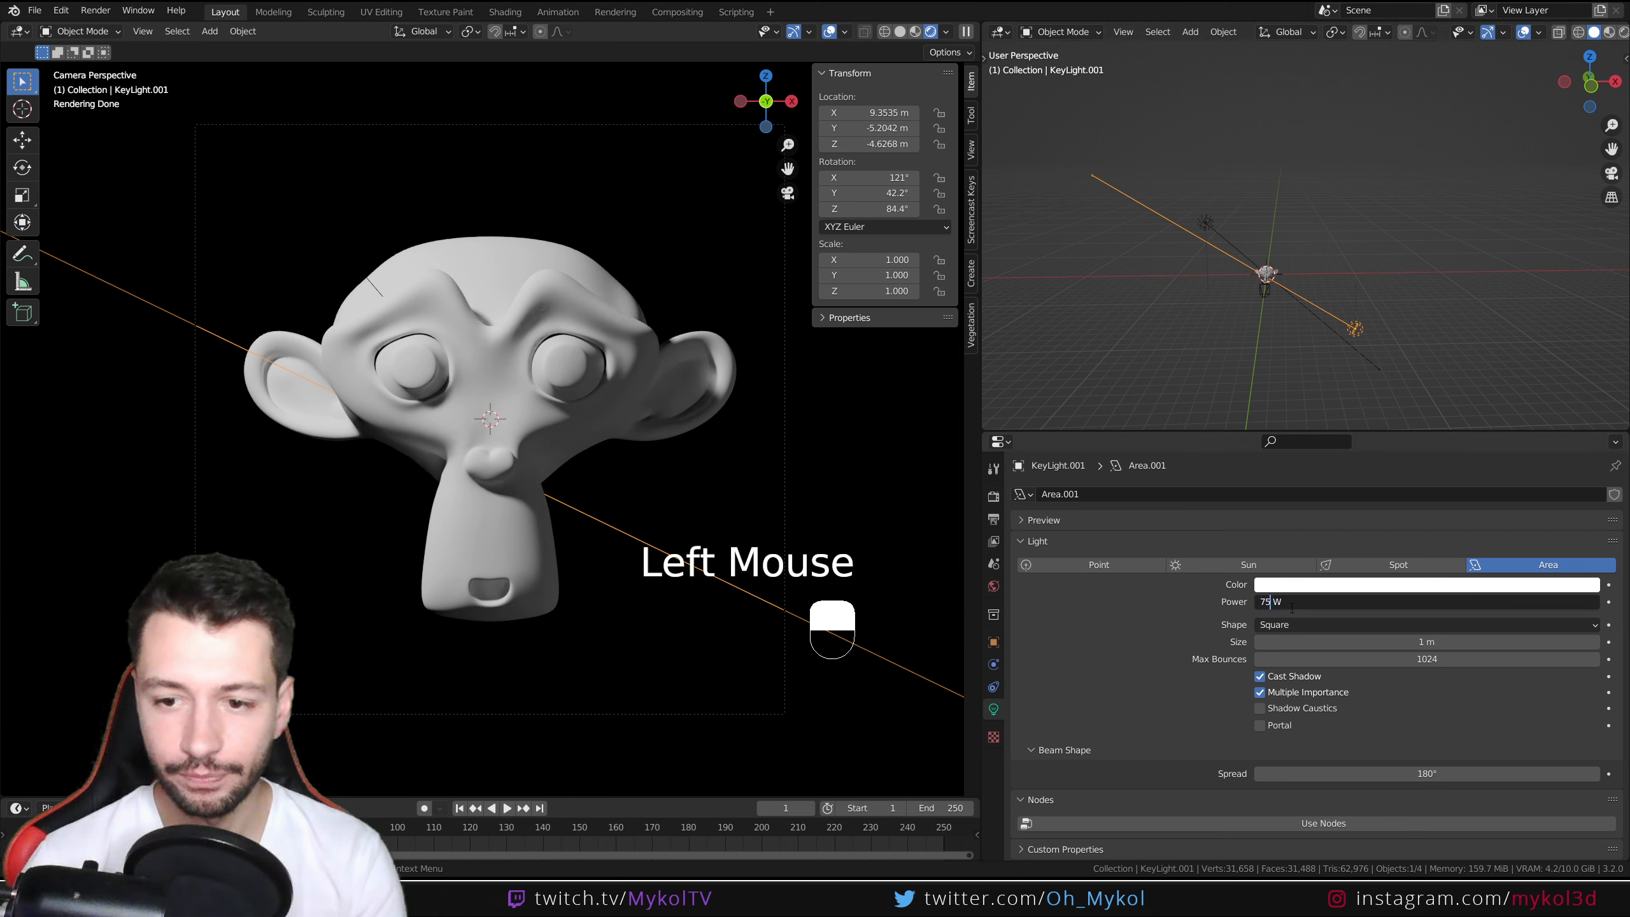
key("BackSpace")
key("BackSpace")
type("80")
key("Return")
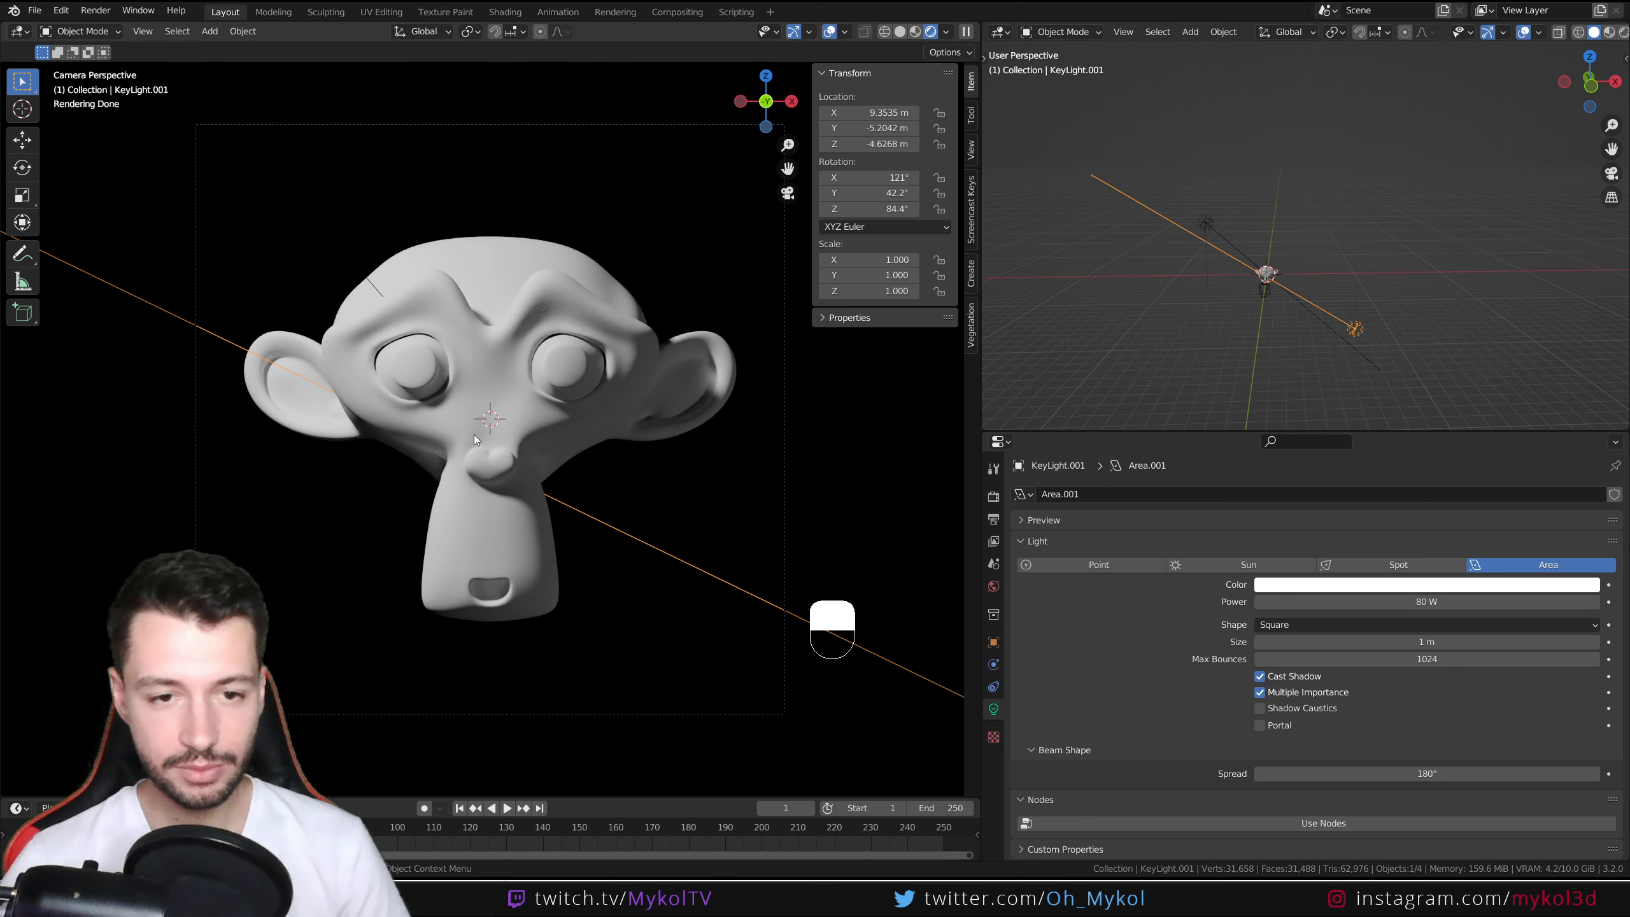
Step: Rename the duplicated light object as FillLight
middle_click_drag(1405, 232, 1276, 335)
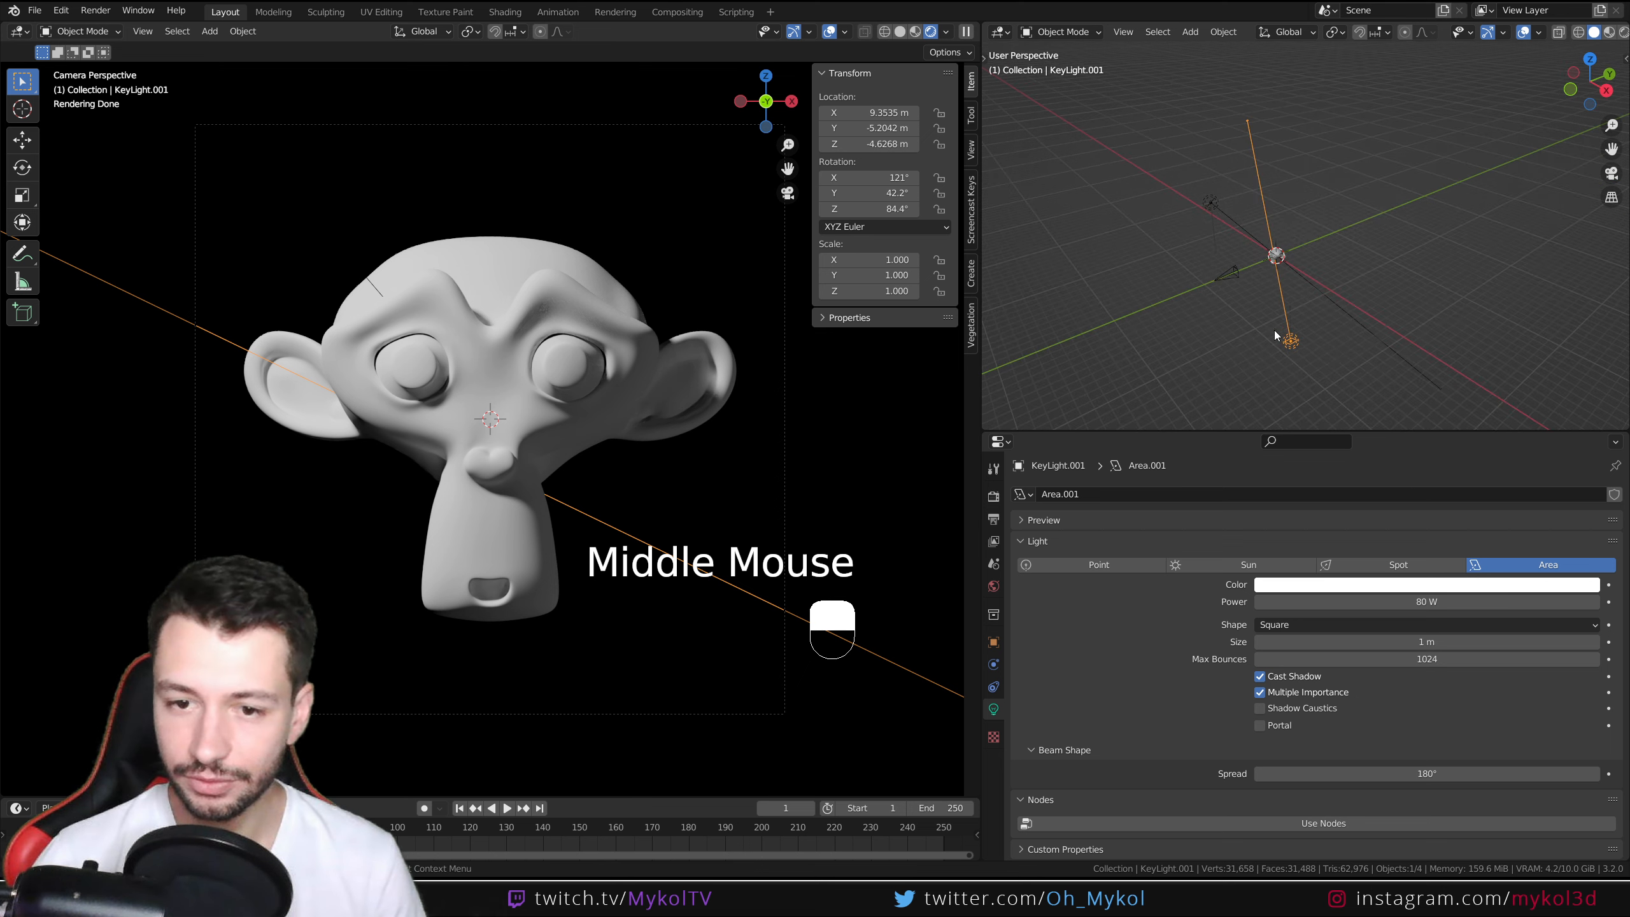
left_click(994, 641)
double_click(1118, 494)
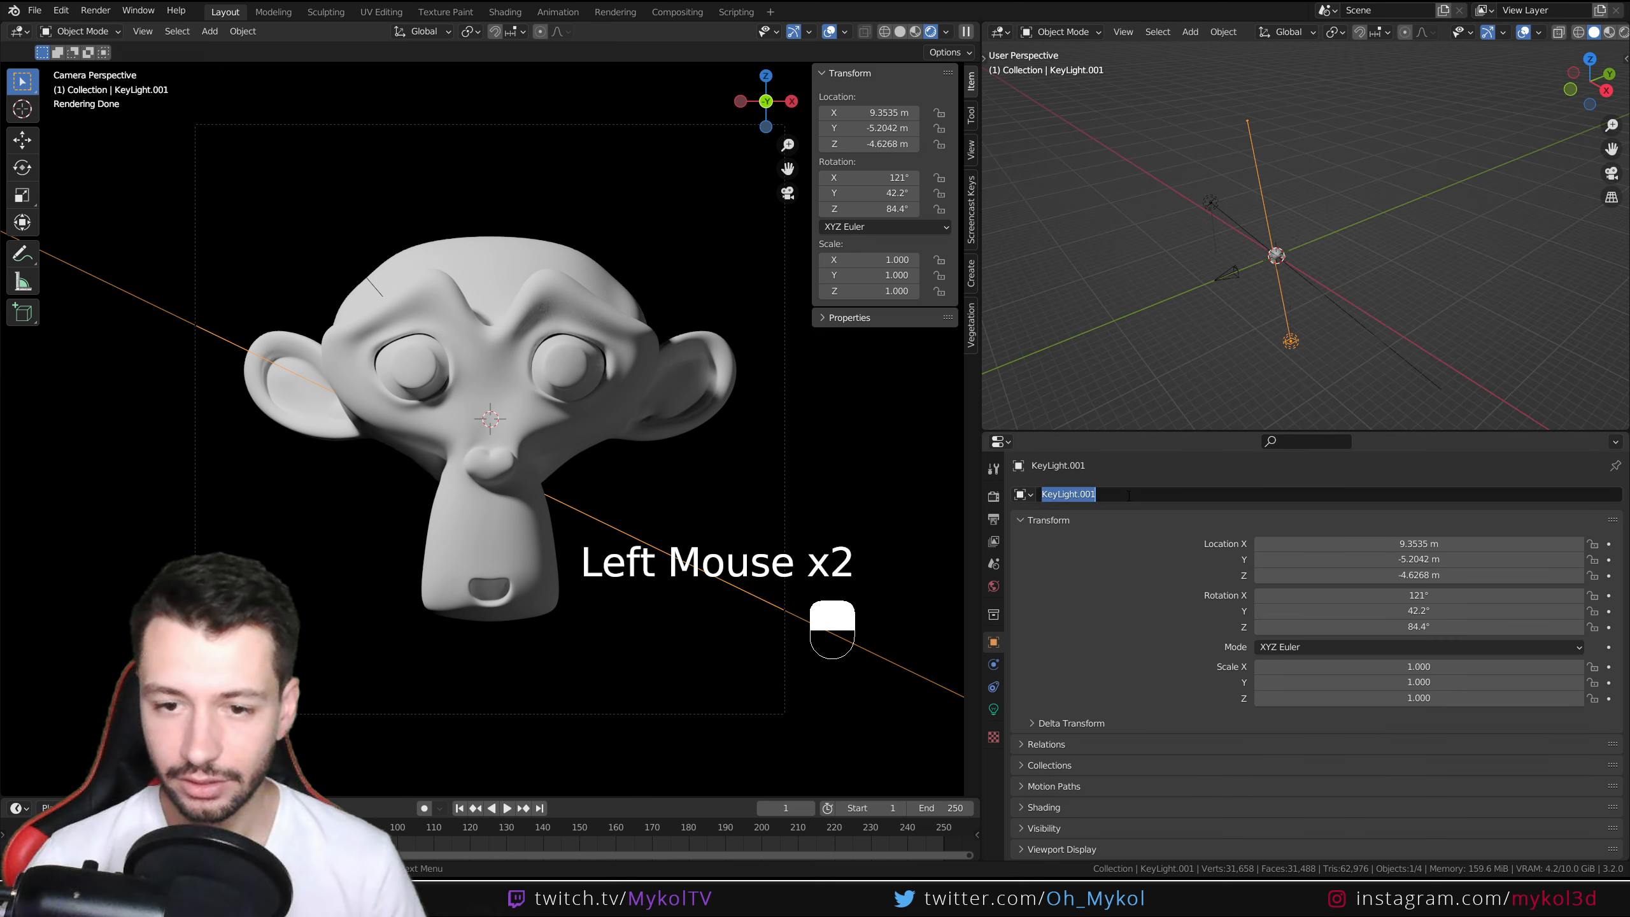
type("FillLight")
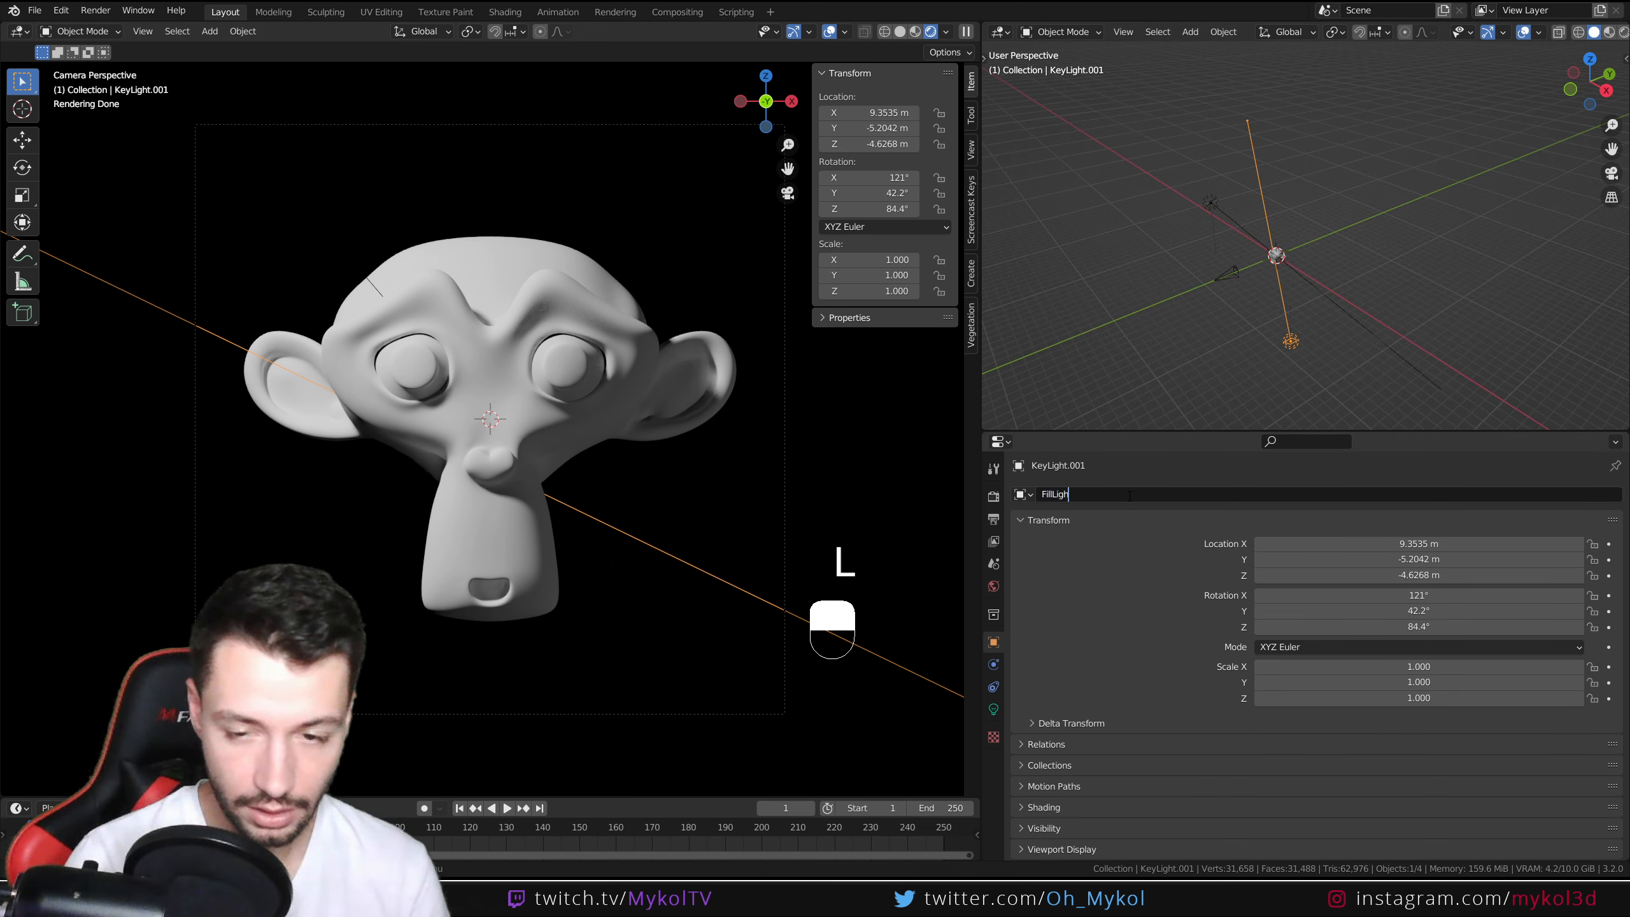
key("Return")
Step: Inspect the placement of the key and fill lights from the front and top views
middle_click_drag(1376, 326, 1442, 316)
key("KP_1")
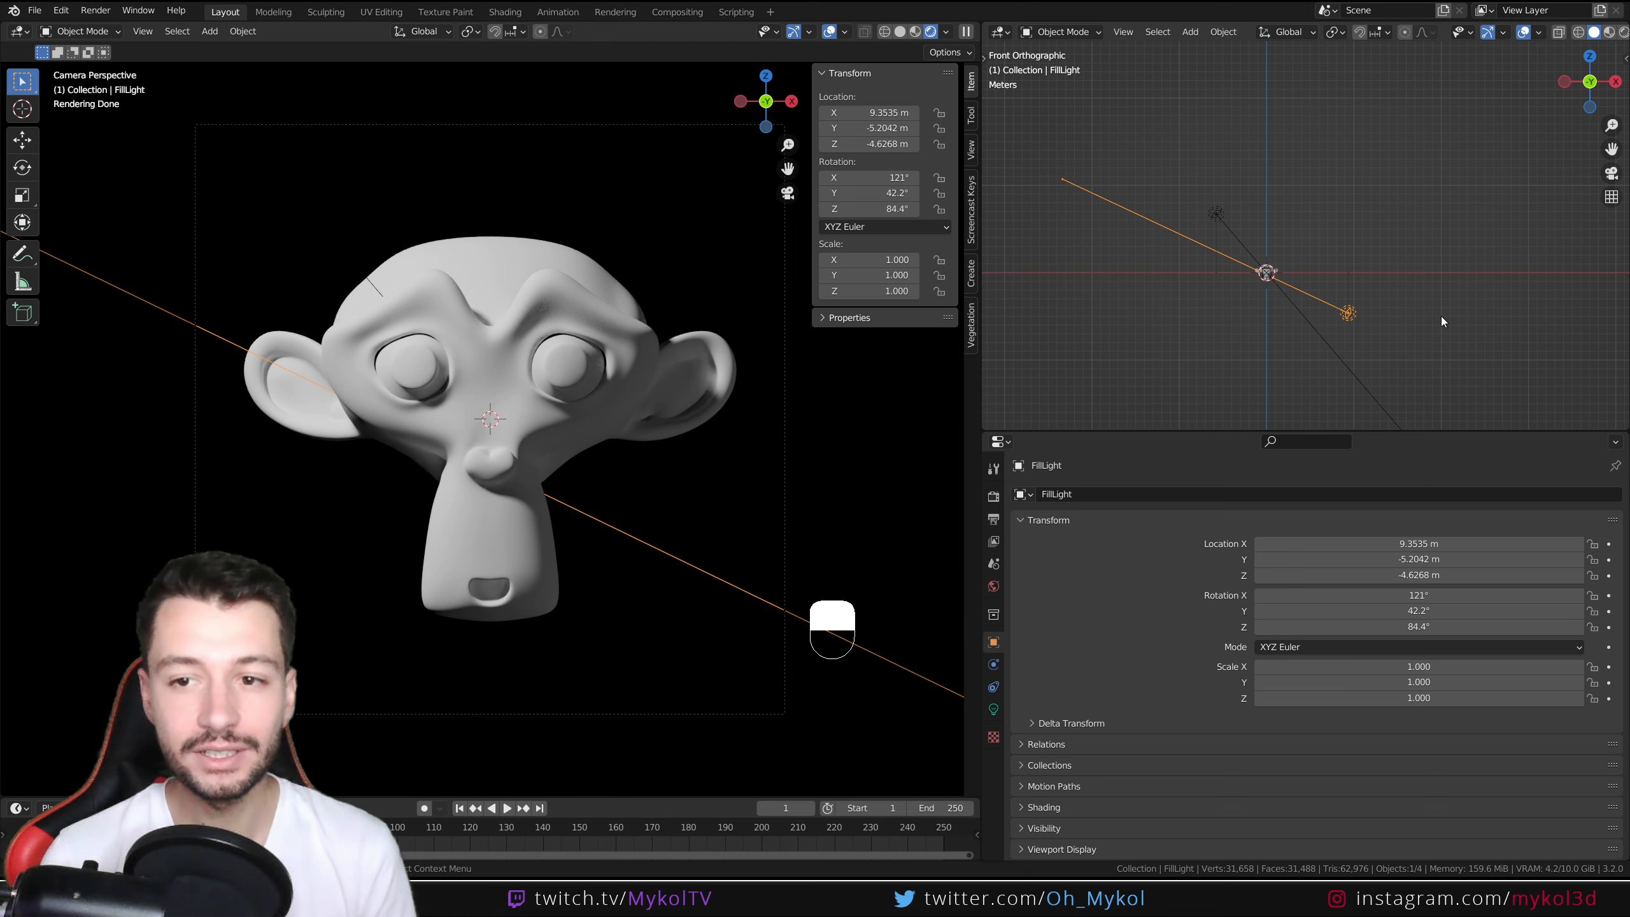
key("KP_7")
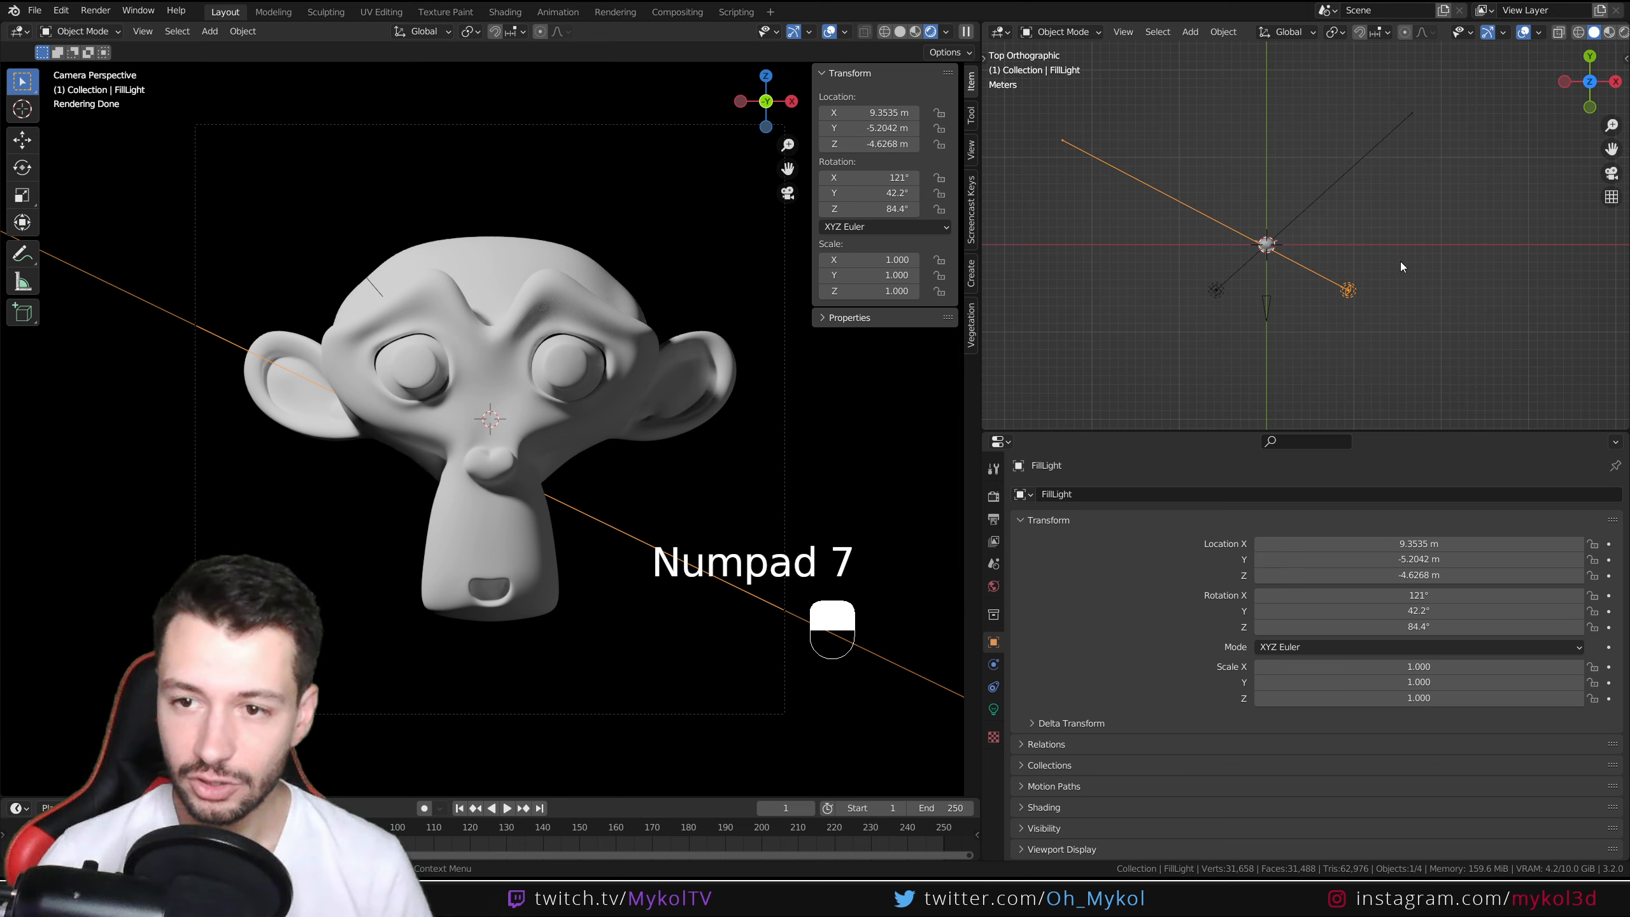
left_click(1210, 297)
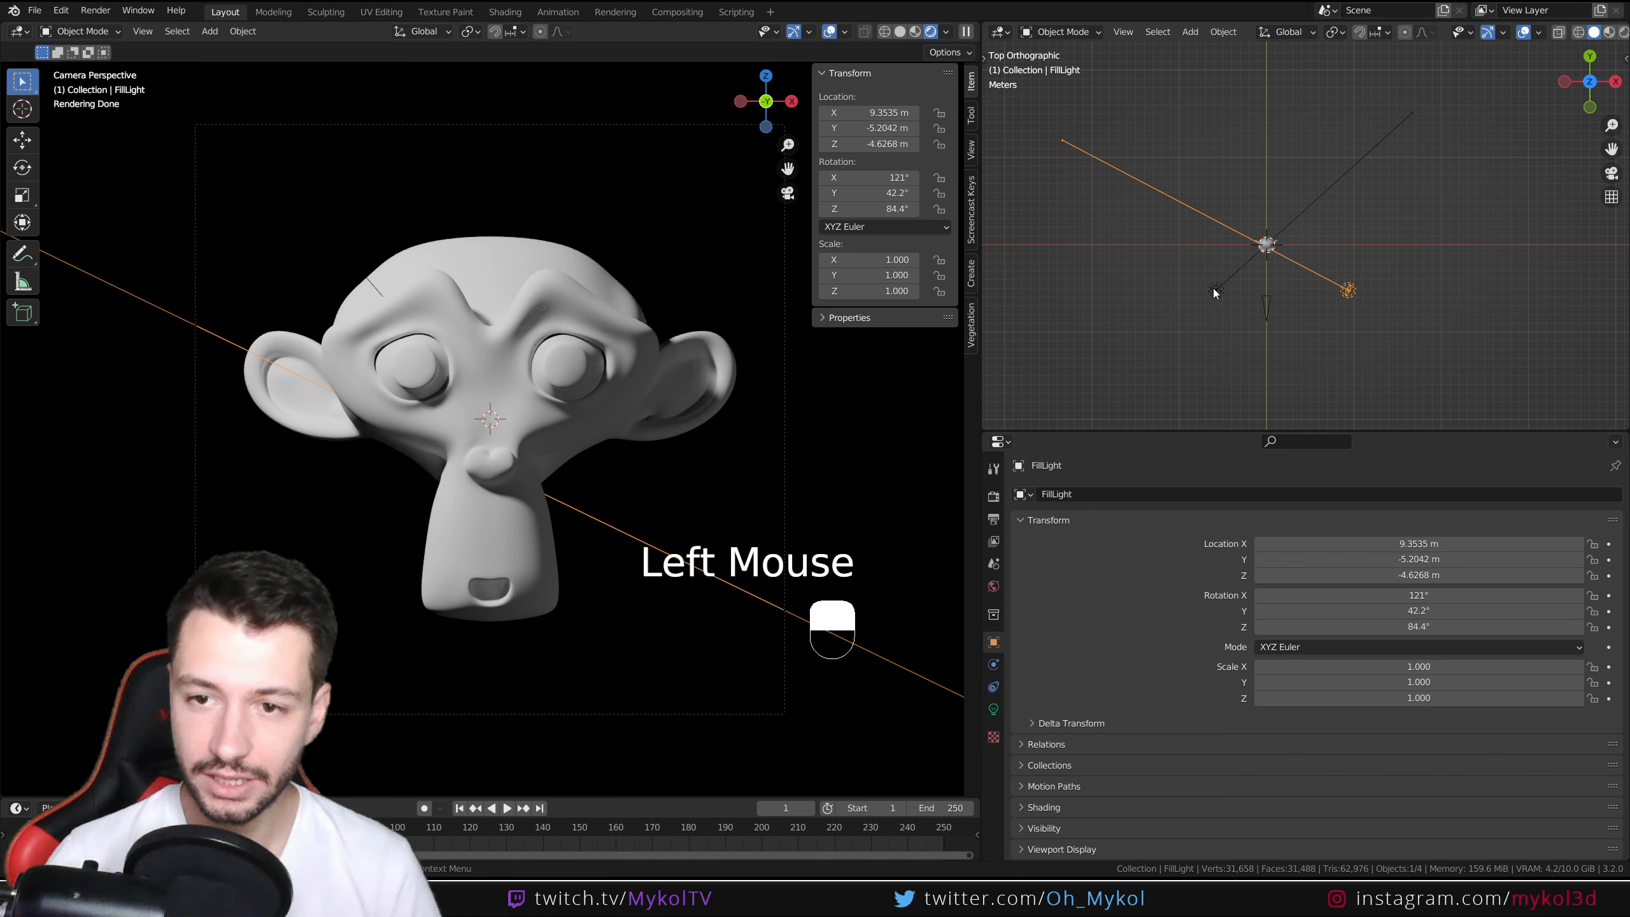
left_click(1213, 292)
left_click(1352, 291)
Step: Try enlarging the fill light to about 16 times its size
middle_click_drag(1399, 344, 1411, 334)
key("d")
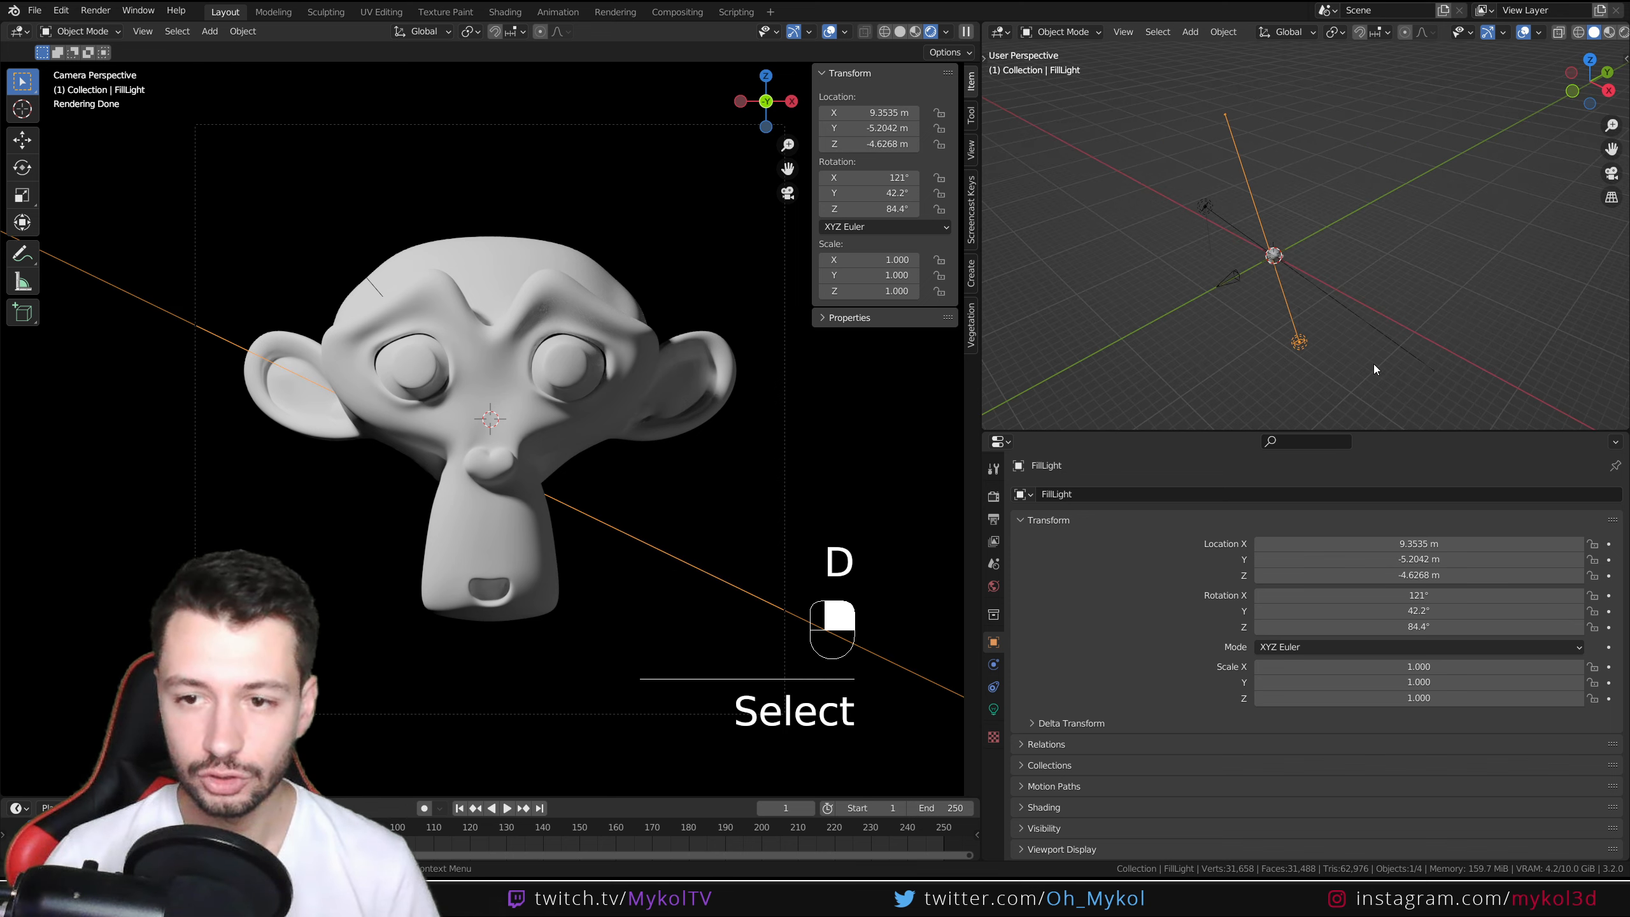
key("s")
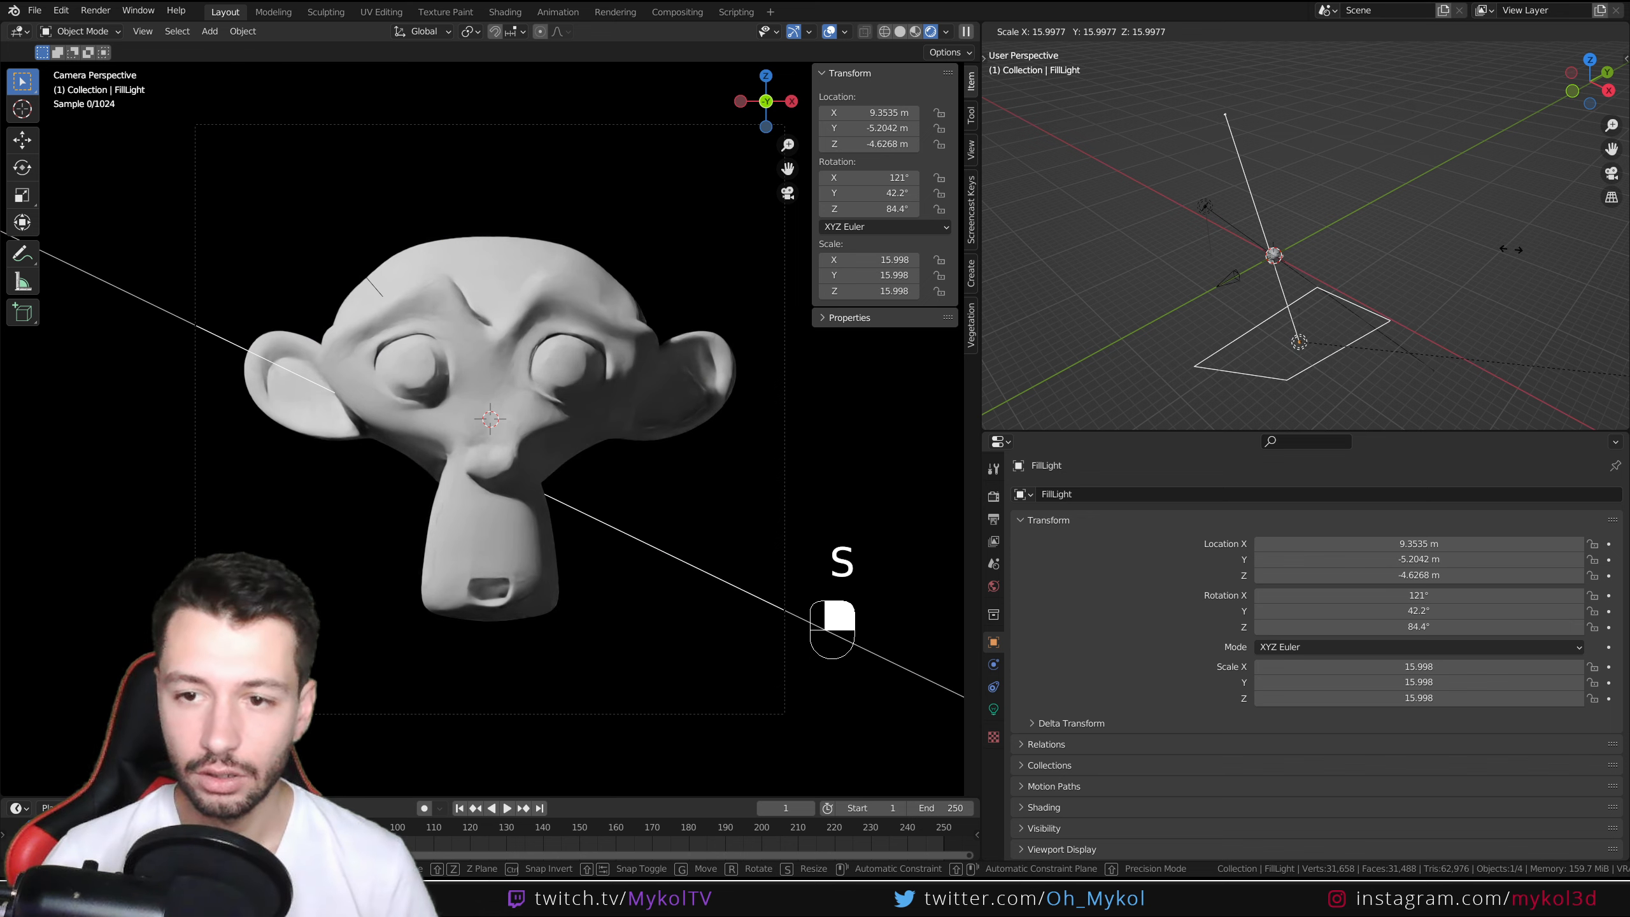
right_click(1209, 291)
Step: Duplicate the key light in the top view and clear the copy's location and rotation
middle_click_drag(1209, 292, 1322, 347)
key("KP_7")
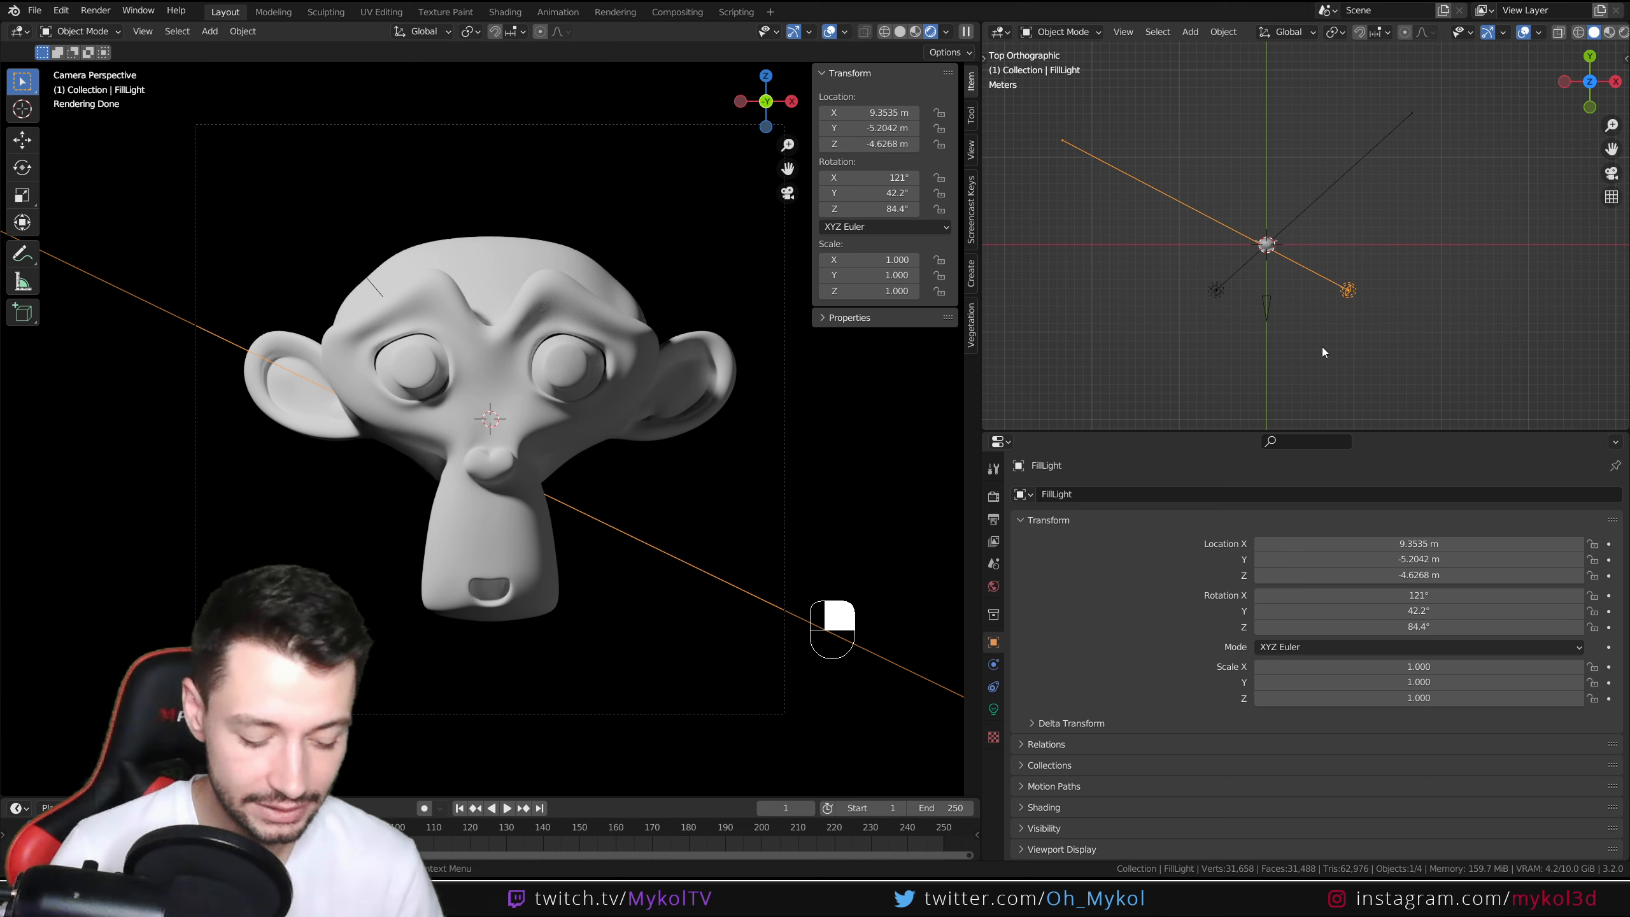
left_click(1217, 291)
key("shift+d")
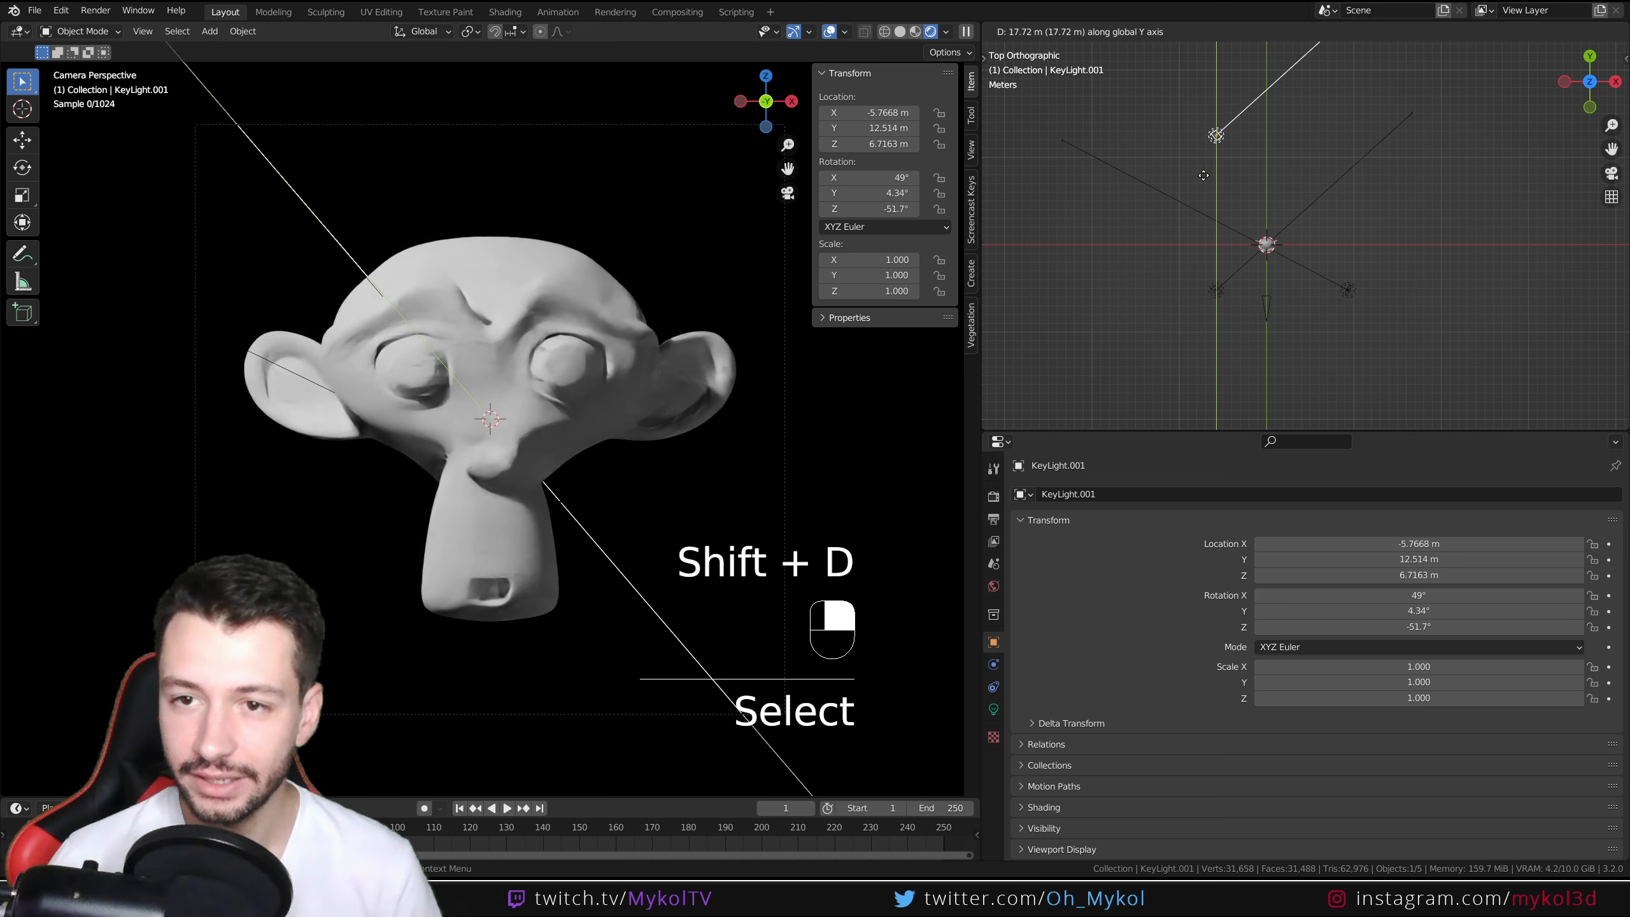
left_click(1221, 144)
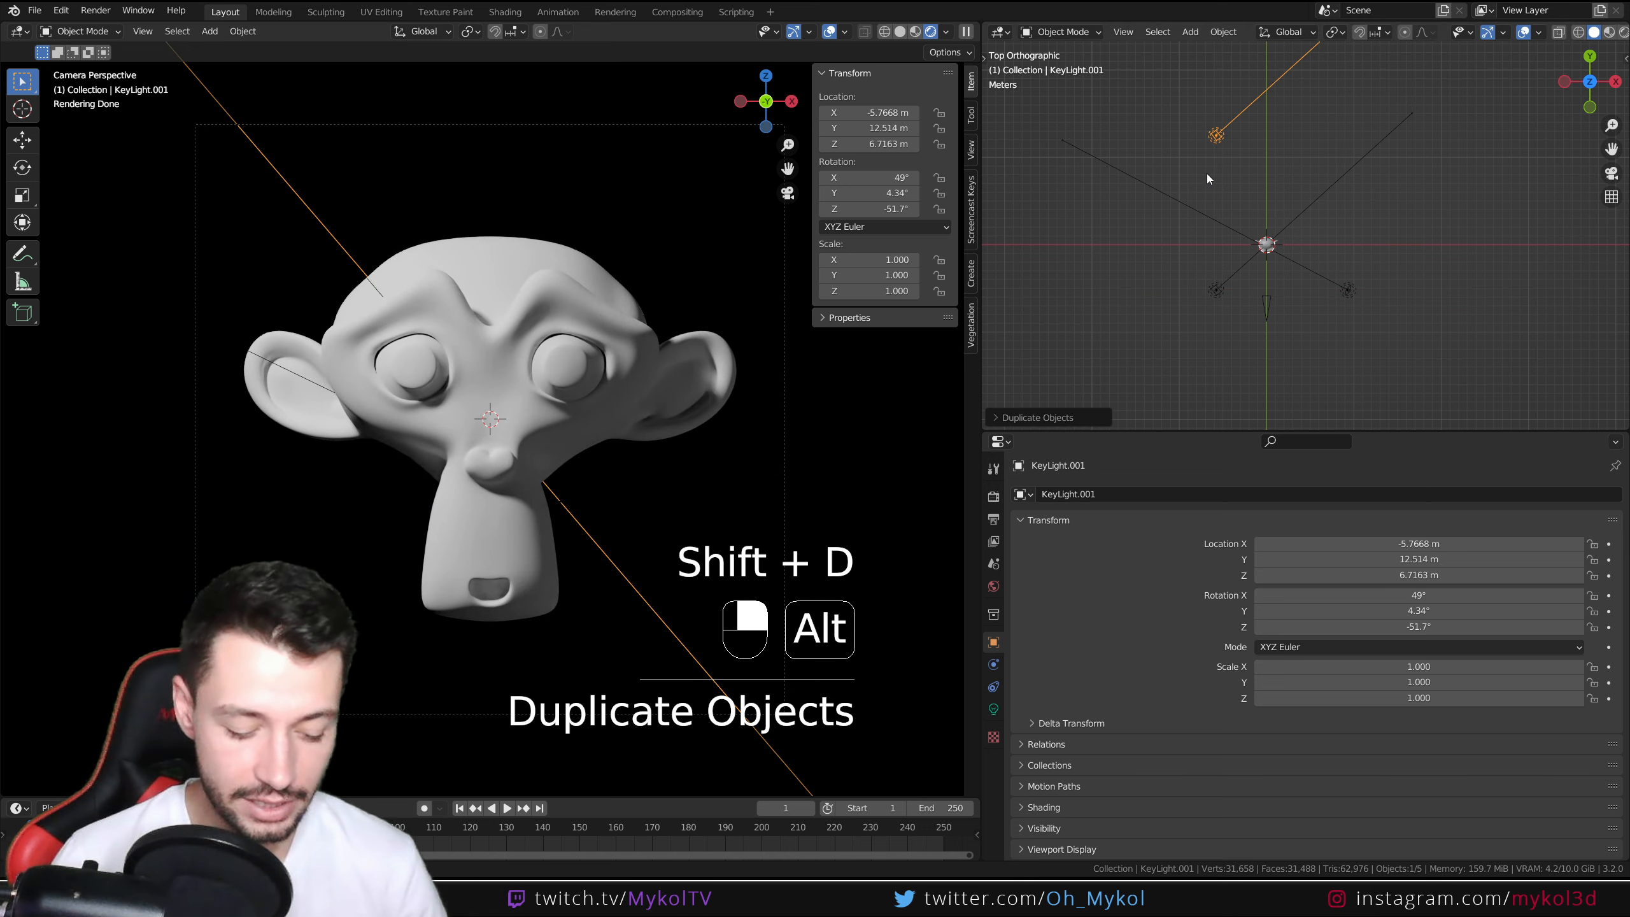
key("alt+g")
key("alt+r")
Step: Move the new light copy along Y behind the monkey to about 14.88 m
key("g")
key("y")
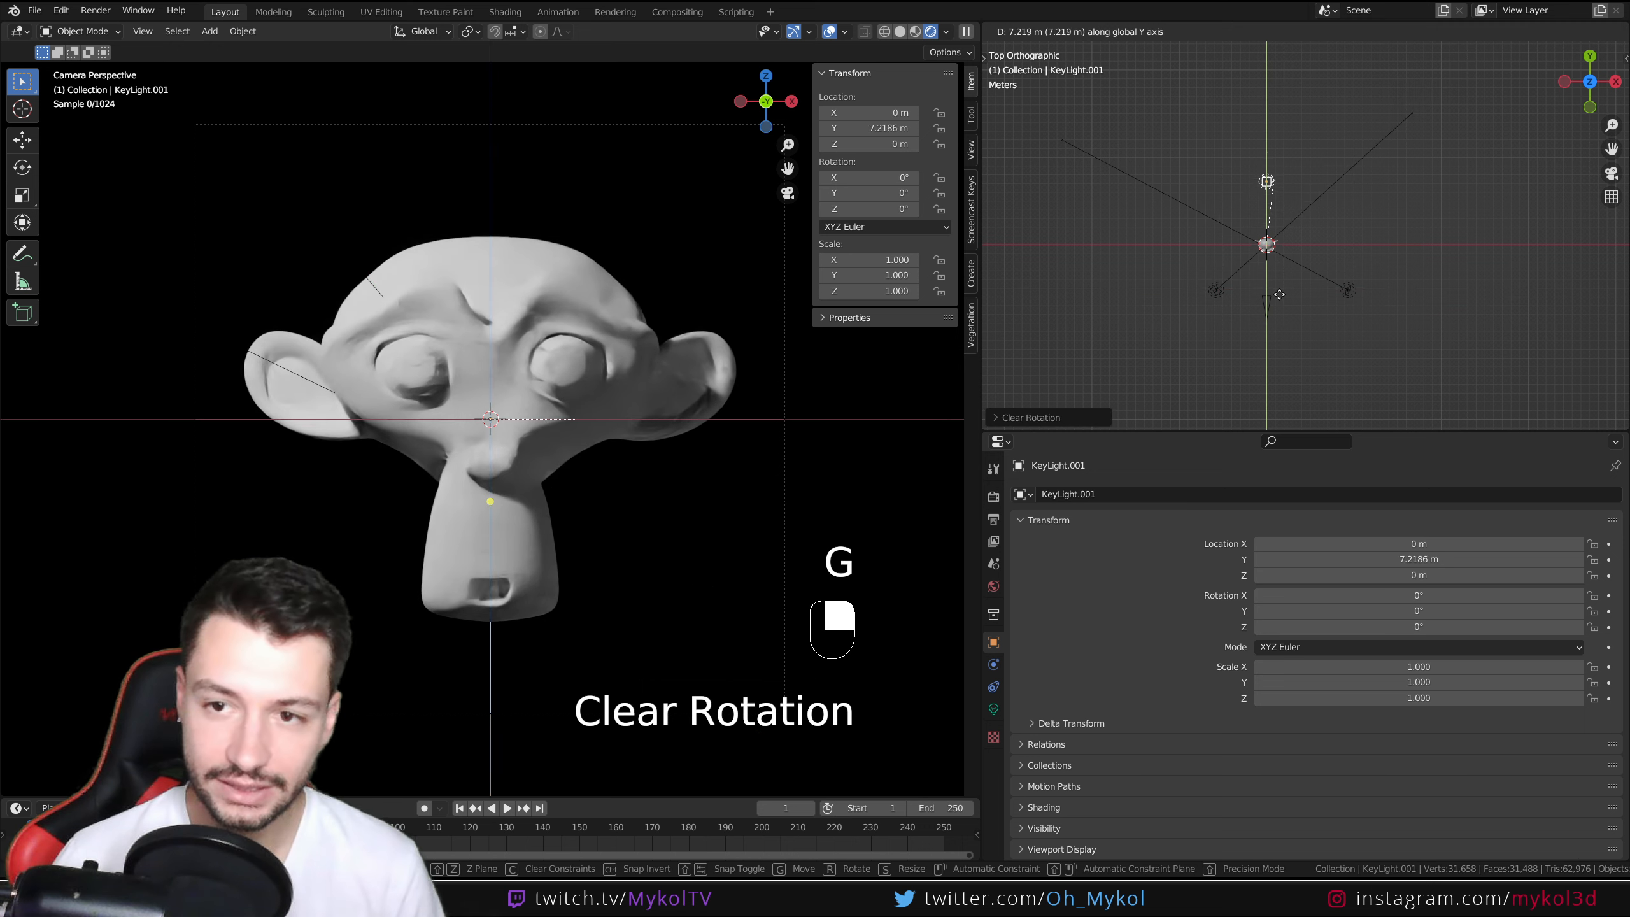
left_click(1281, 247)
Step: Rotate the new light about the global X axis to about -88.8° so it points at the monkey's back
middle_click_drag(1285, 261, 1113, 157)
scroll(1435, 316, "up", 1)
middle_click_drag(1435, 317, 1505, 304)
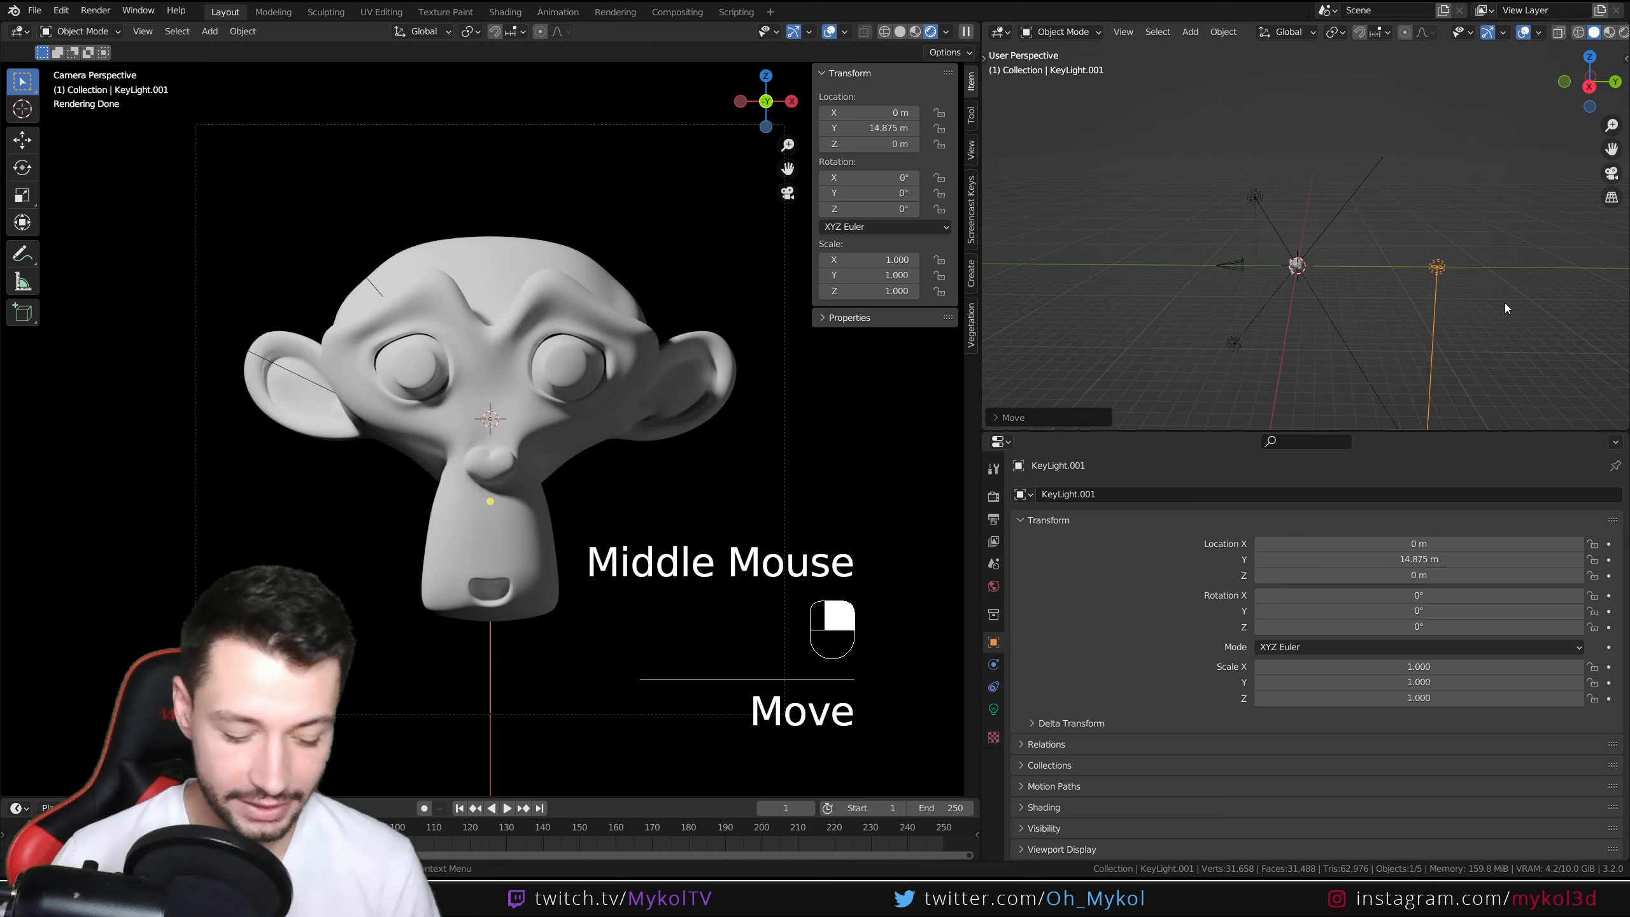
key("r")
key("x")
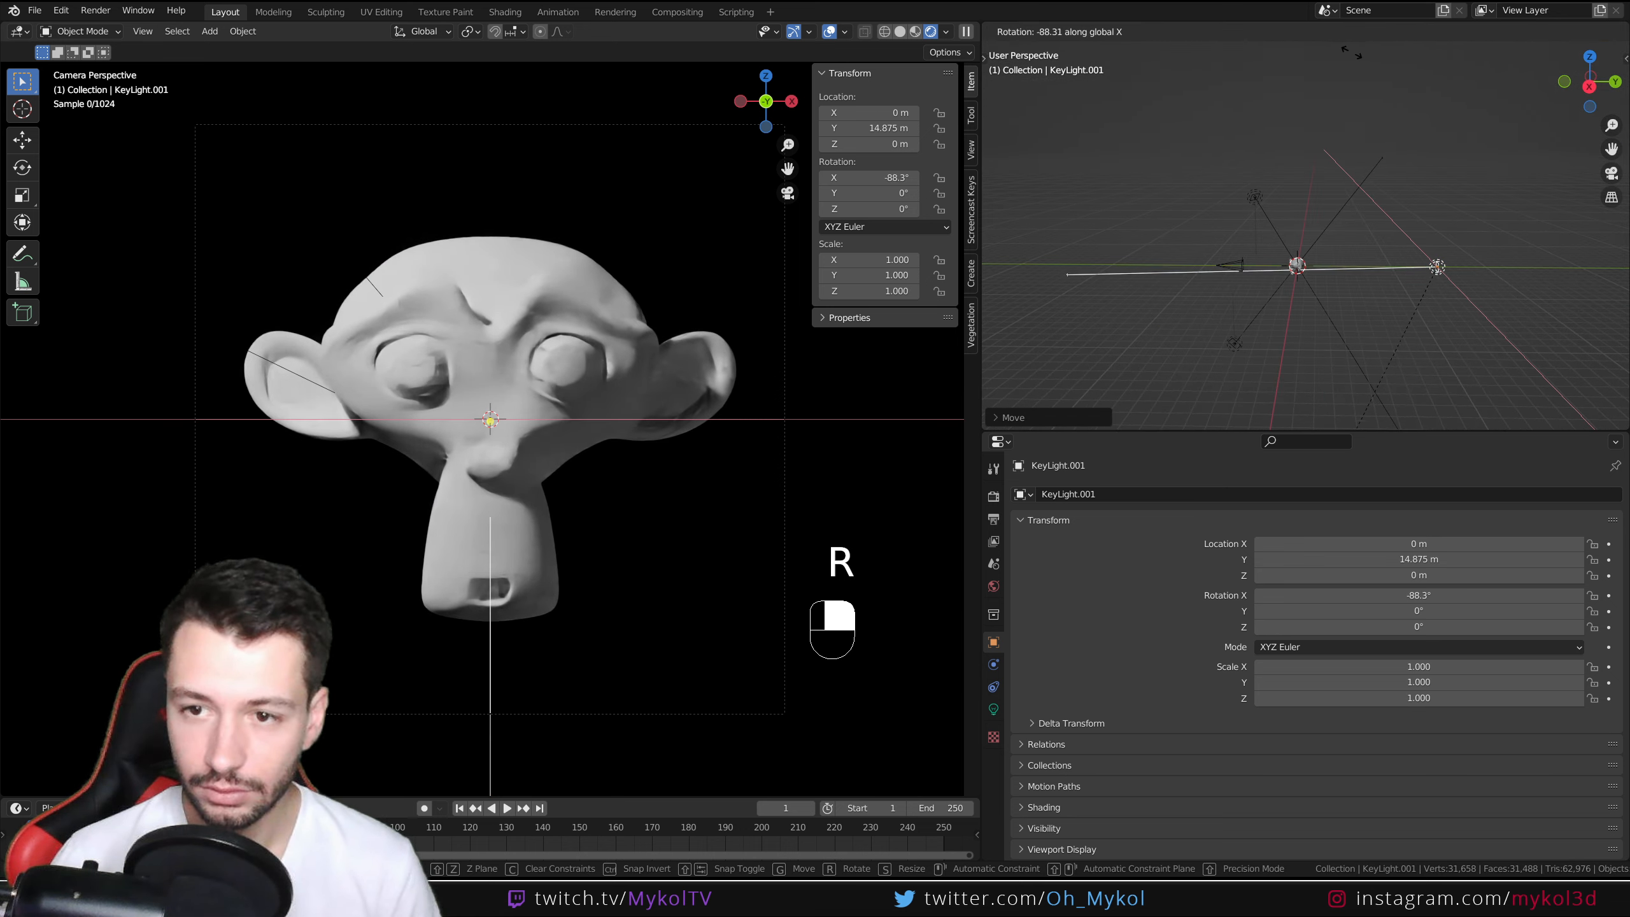
left_click(1342, 83)
Step: Turn the new light about the global Z axis to about -18.5° and shift it along X to about 5.11 m
middle_click_drag(1341, 84, 1509, 316)
scroll(1509, 316, "up", 2)
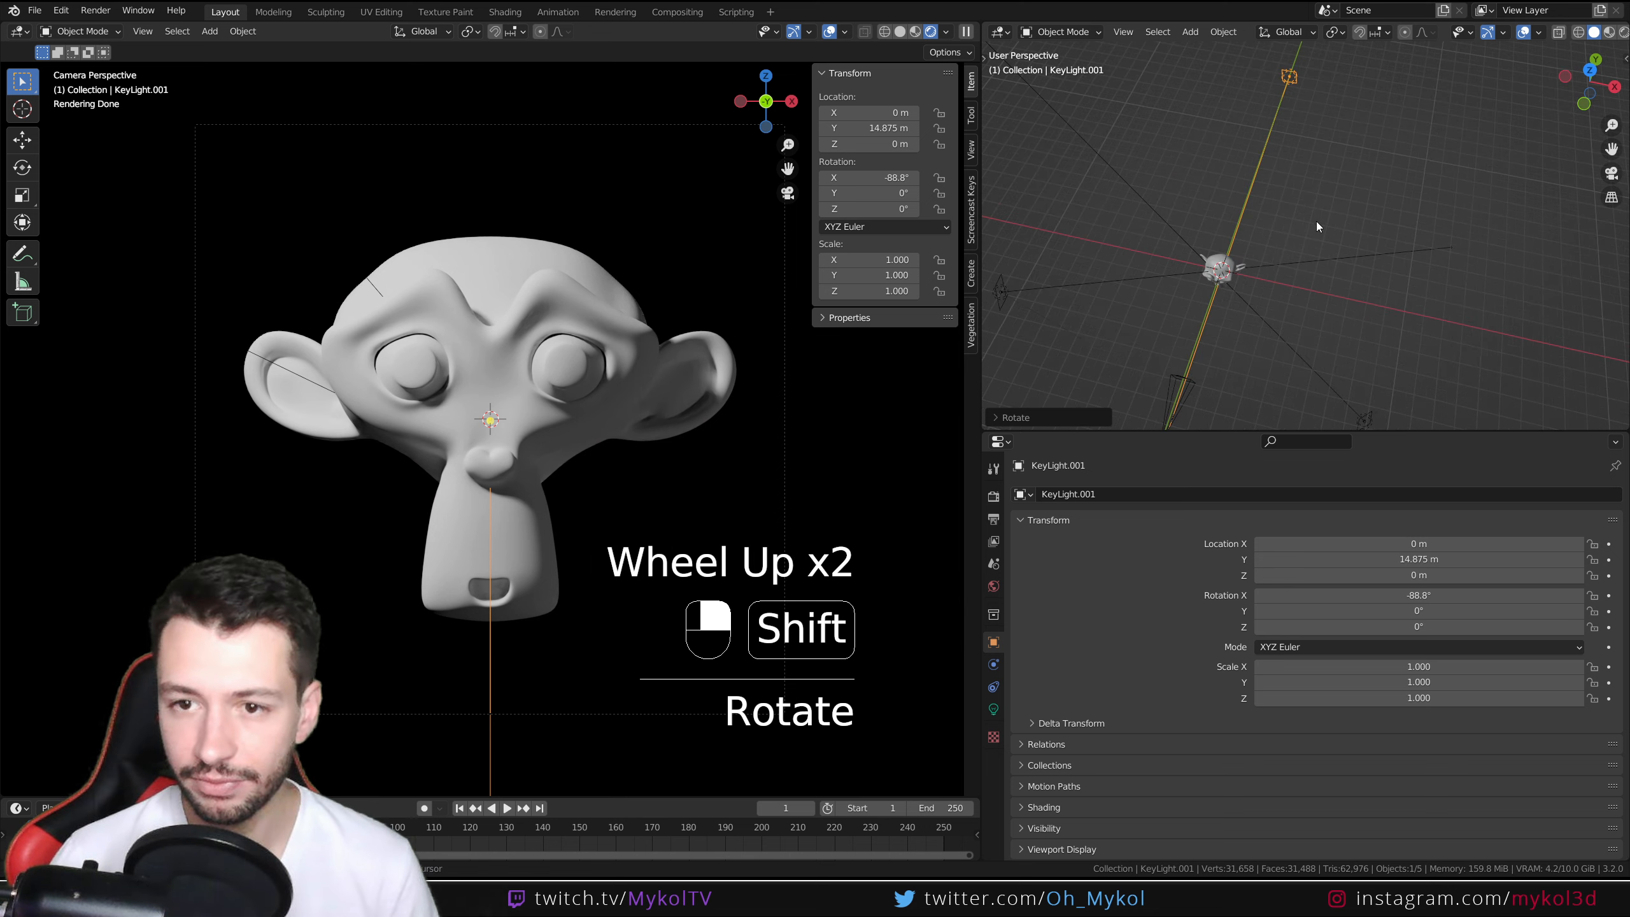
middle_click_drag(1318, 221, 1469, 271, "shift")
key("r")
key("z")
left_click(1338, 268)
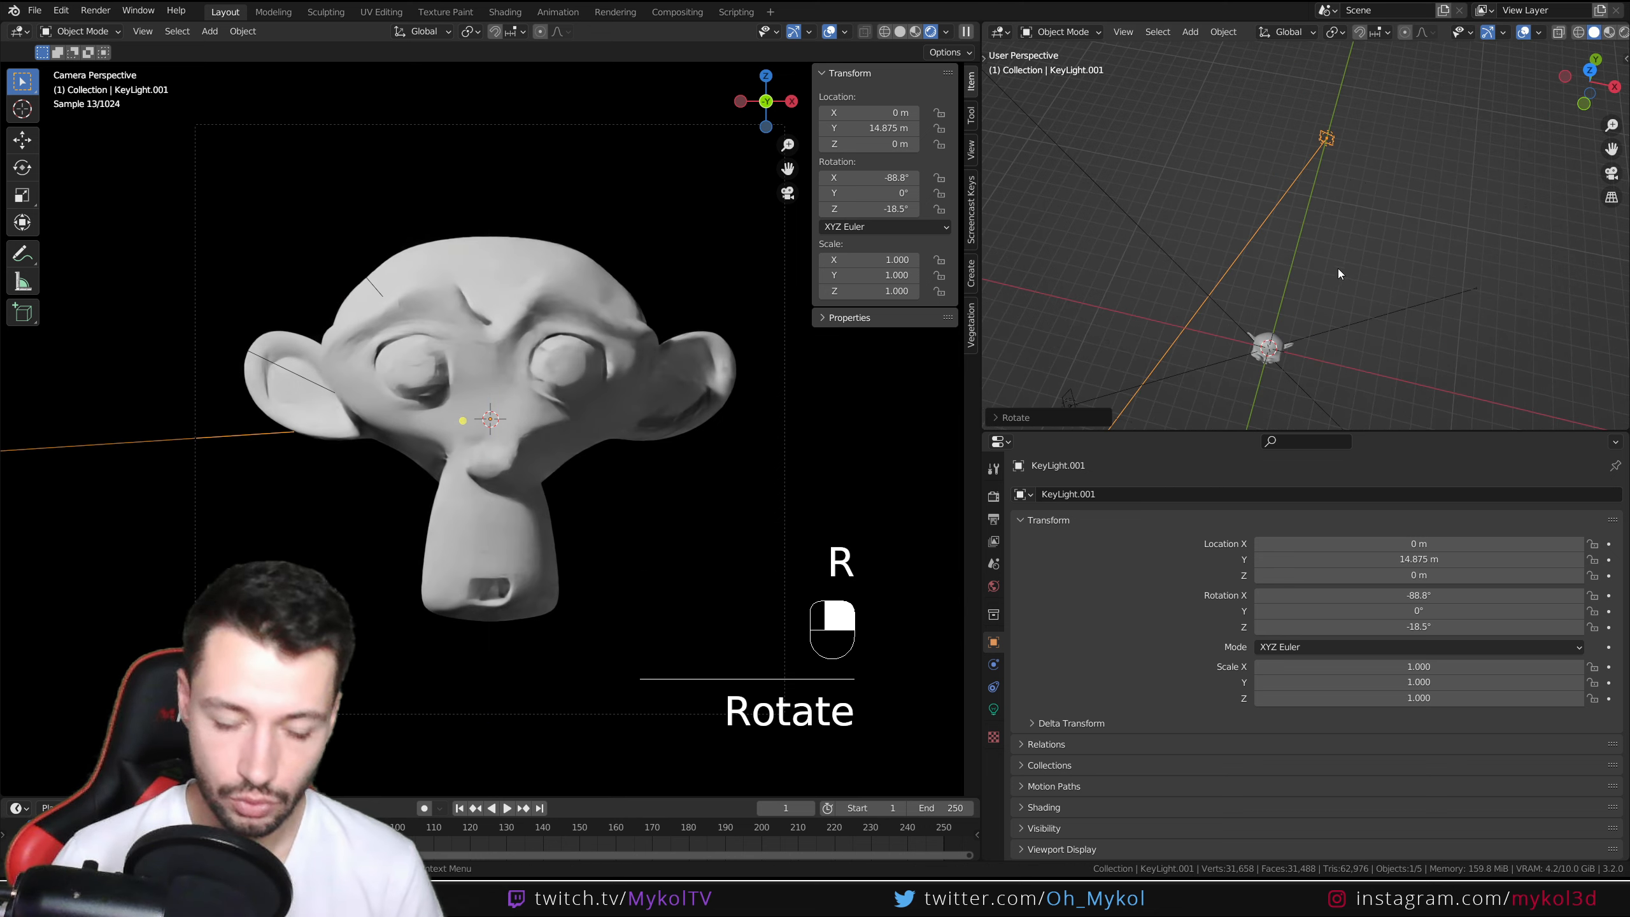
key("g")
left_click(1345, 297)
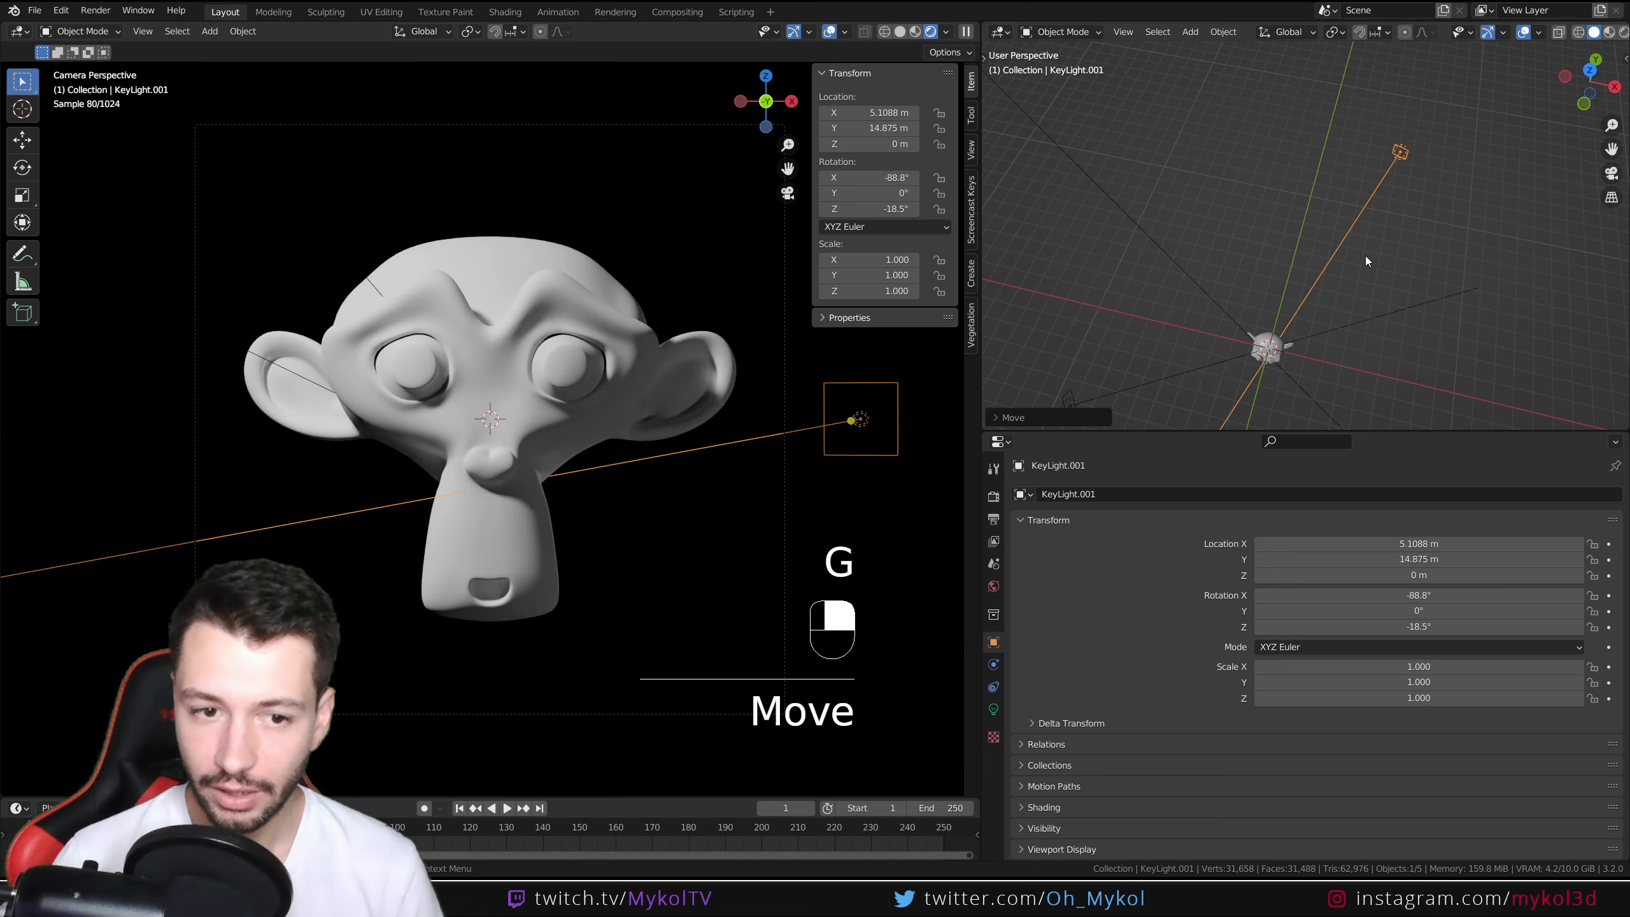
Step: Bring the new light closer on Y to about 9.57 m and re-aim it at the monkey with a Z rotation of about -27.7°
middle_click_drag(1366, 255, 1439, 321)
key("g")
key("y")
left_click(1419, 319)
key("r")
key("z")
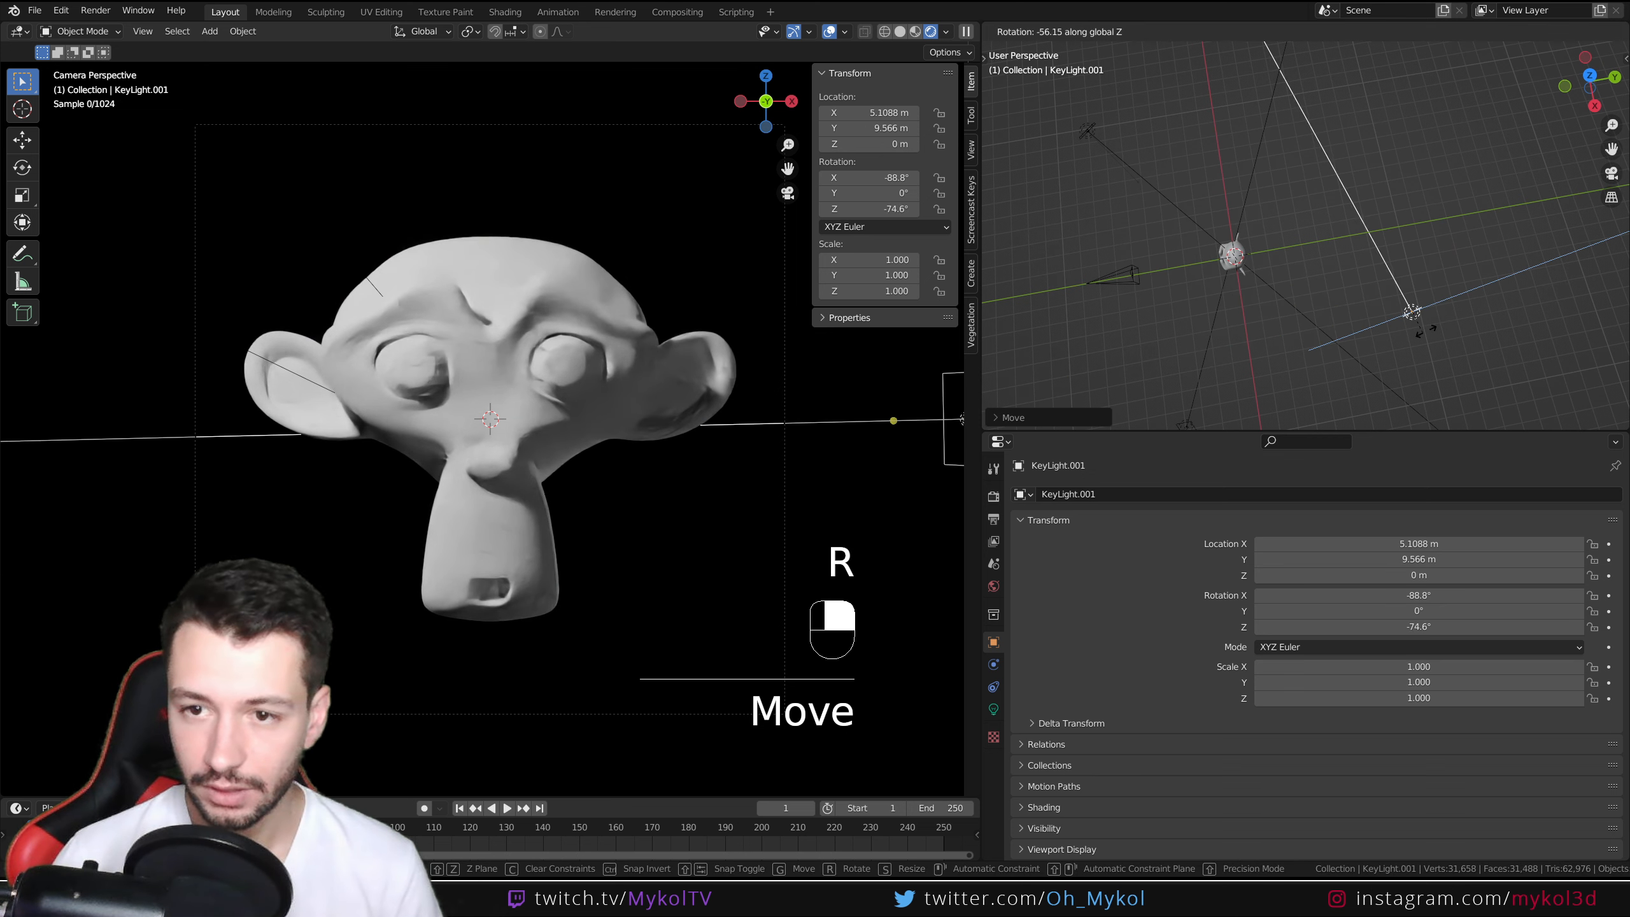
left_click(1436, 321)
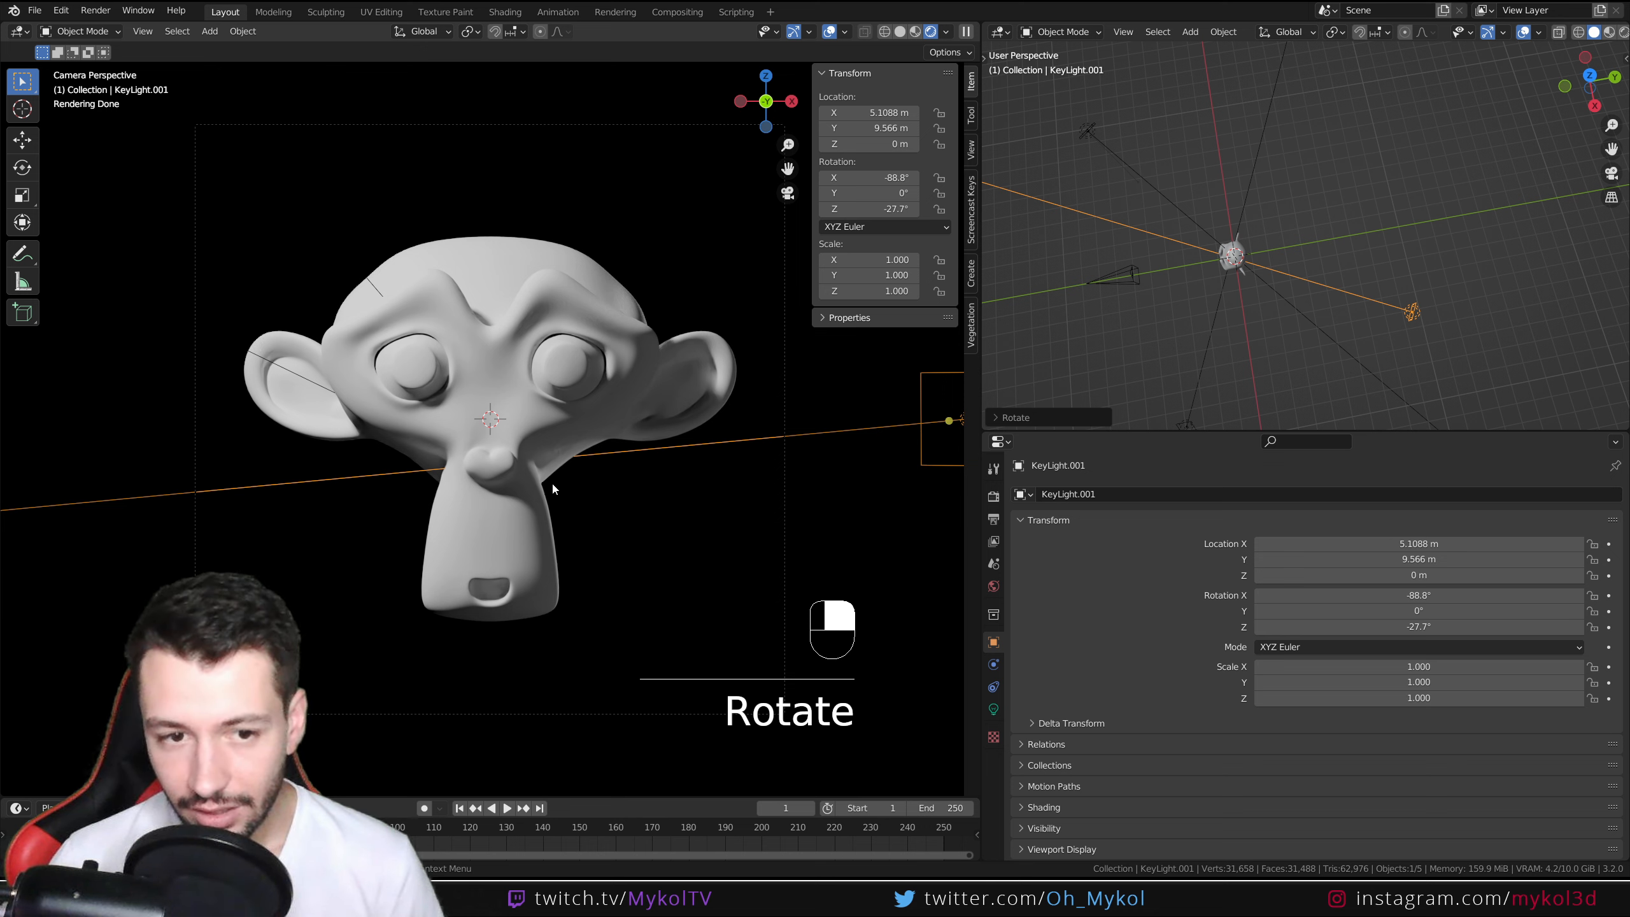
Step: Set the new back light's power to 1000 W and tint its color pale blue
left_click(994, 709)
double_click(1301, 604)
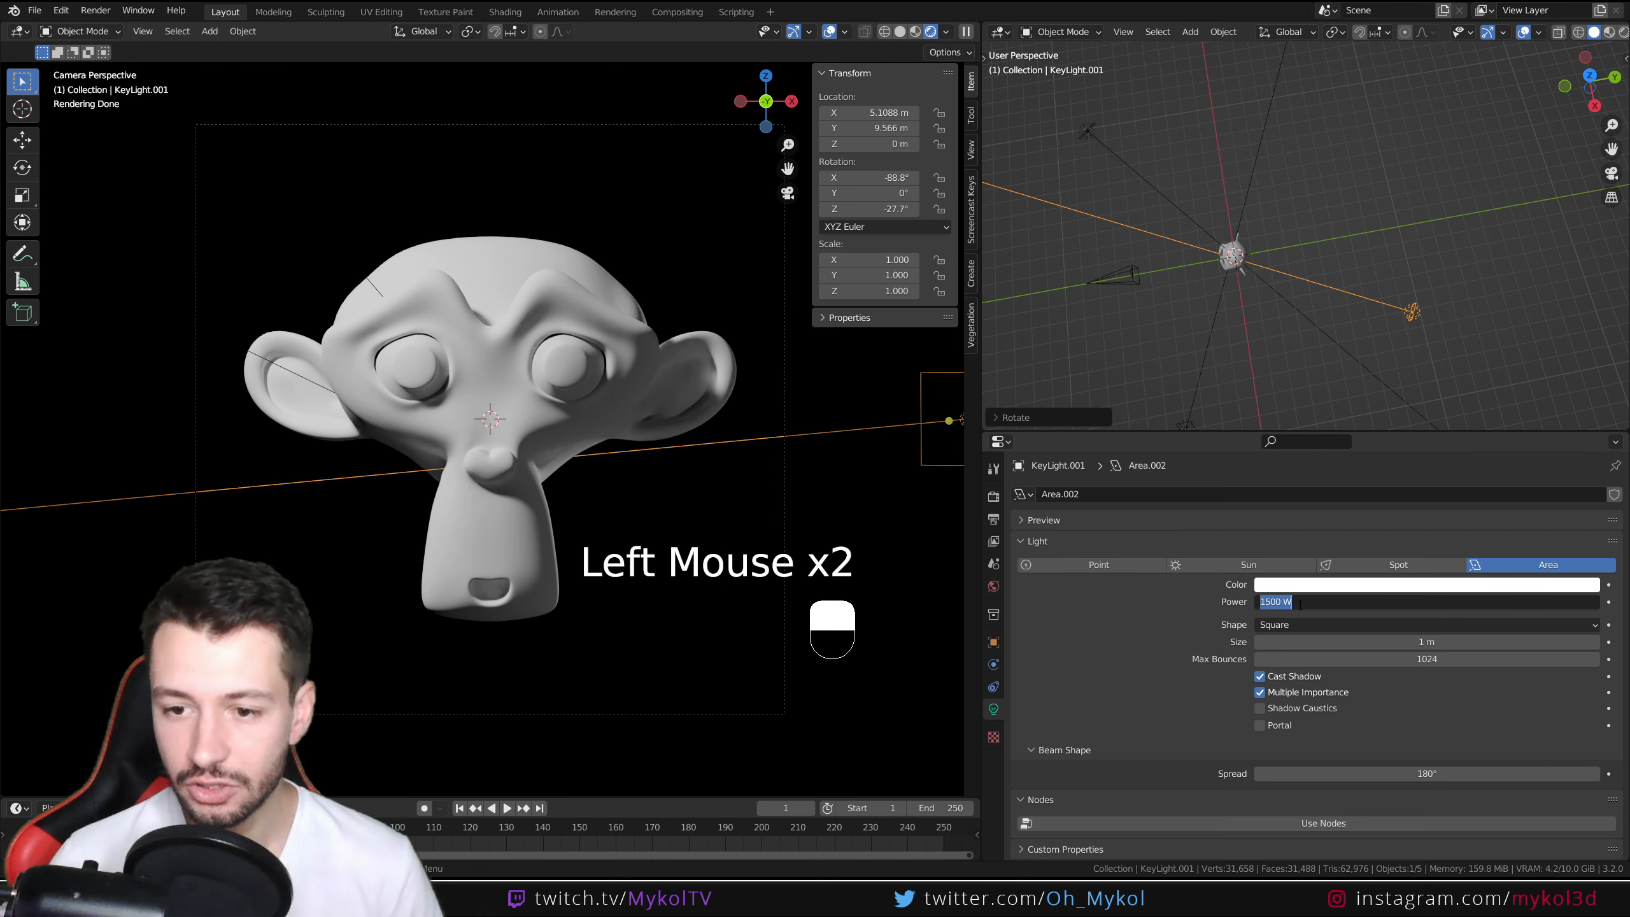
left_click(1271, 603)
key("BackSpace")
type("0")
key("Return")
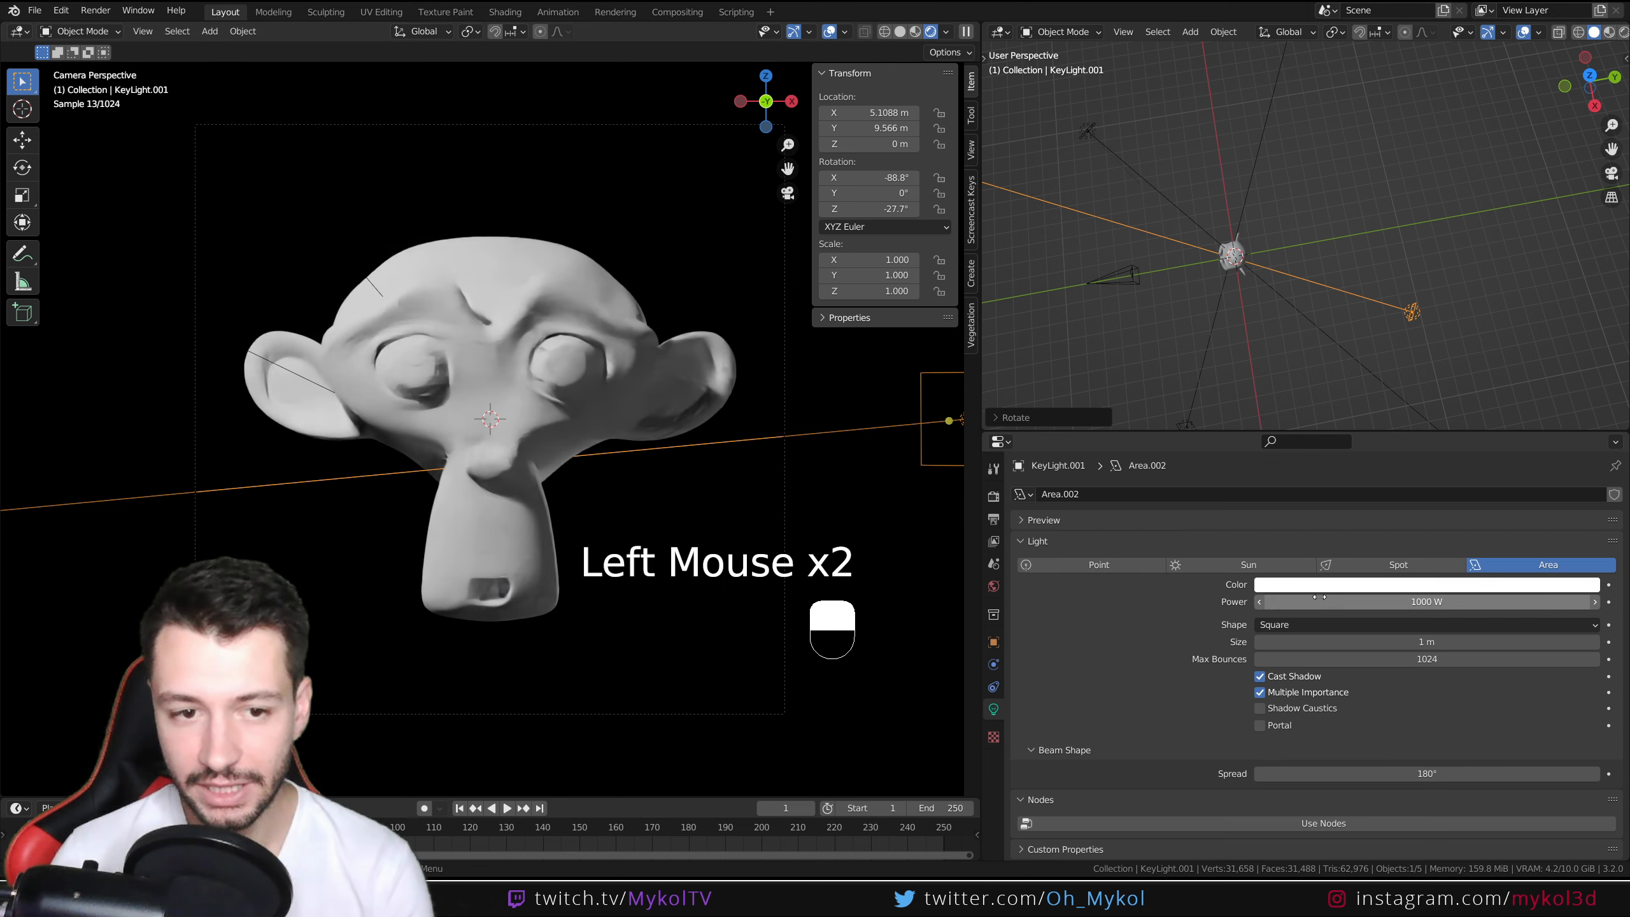
left_click(1363, 589)
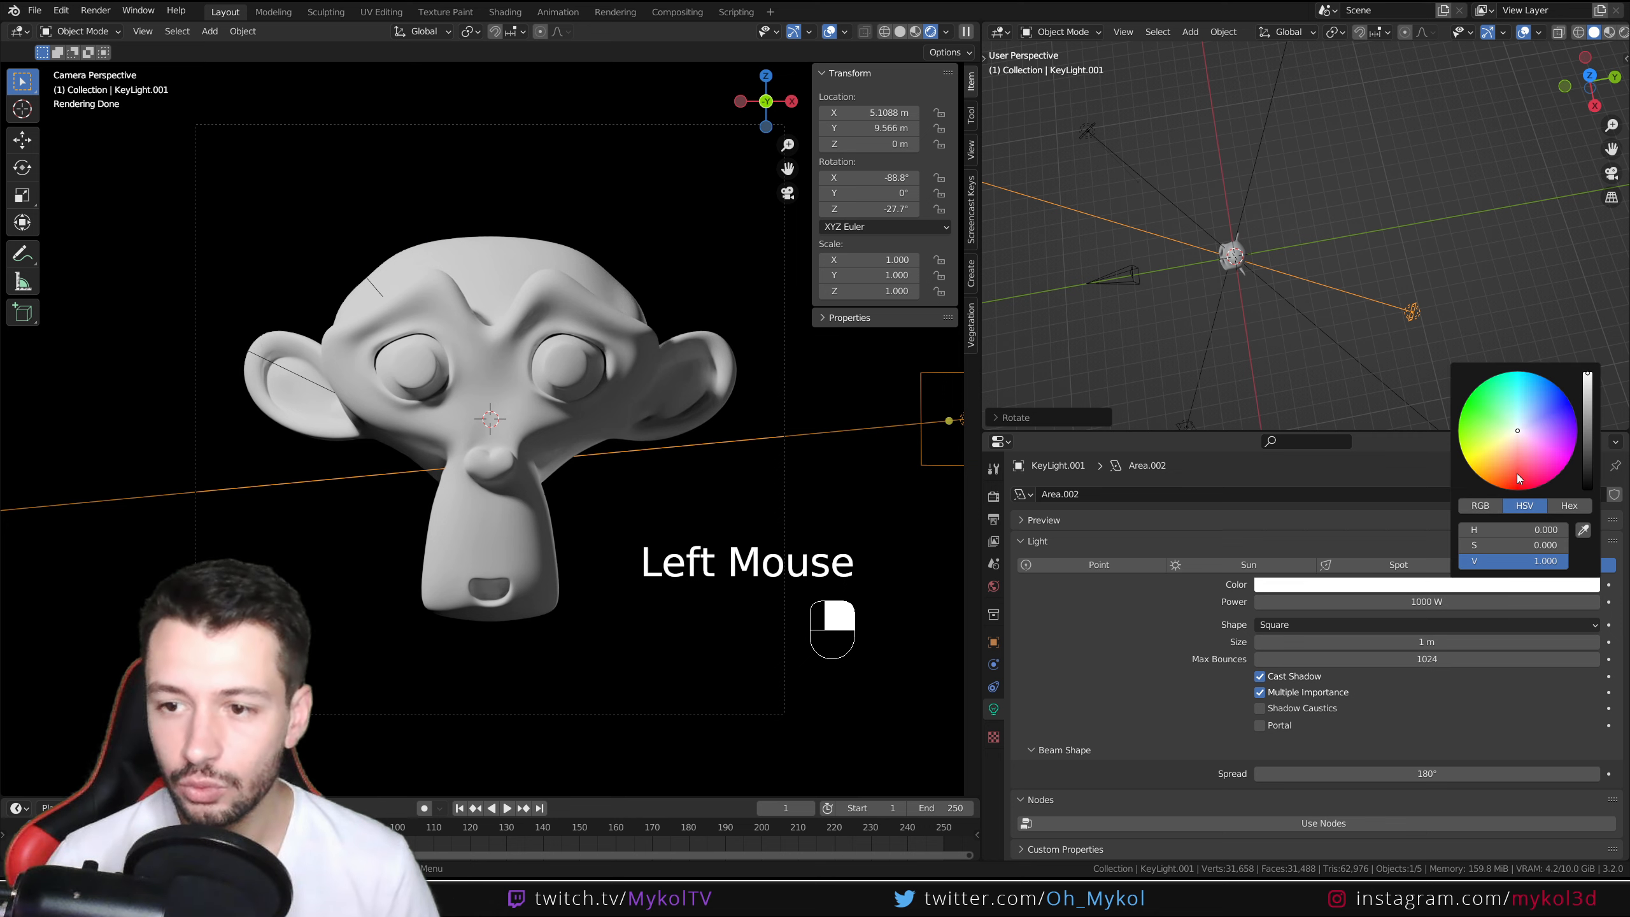
left_click(1533, 424)
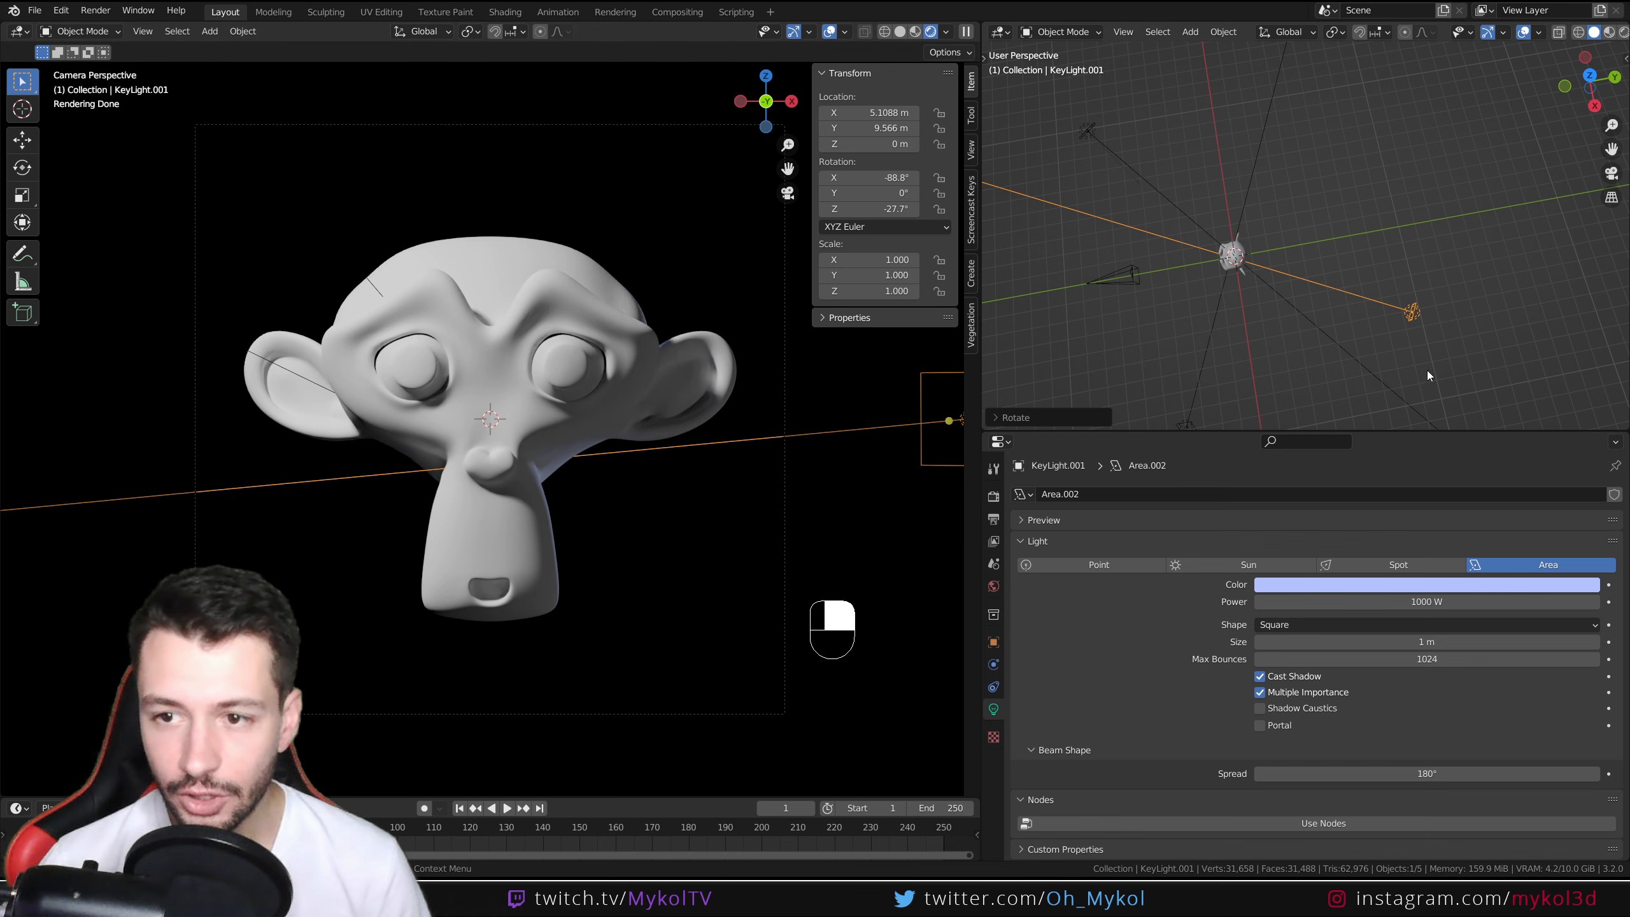
Step: Raise the back light to about 1.08 m on Z and tilt it about its local X axis to about -83.1° towards the monkey
middle_click_drag(1426, 369, 1357, 219)
key("KP_1")
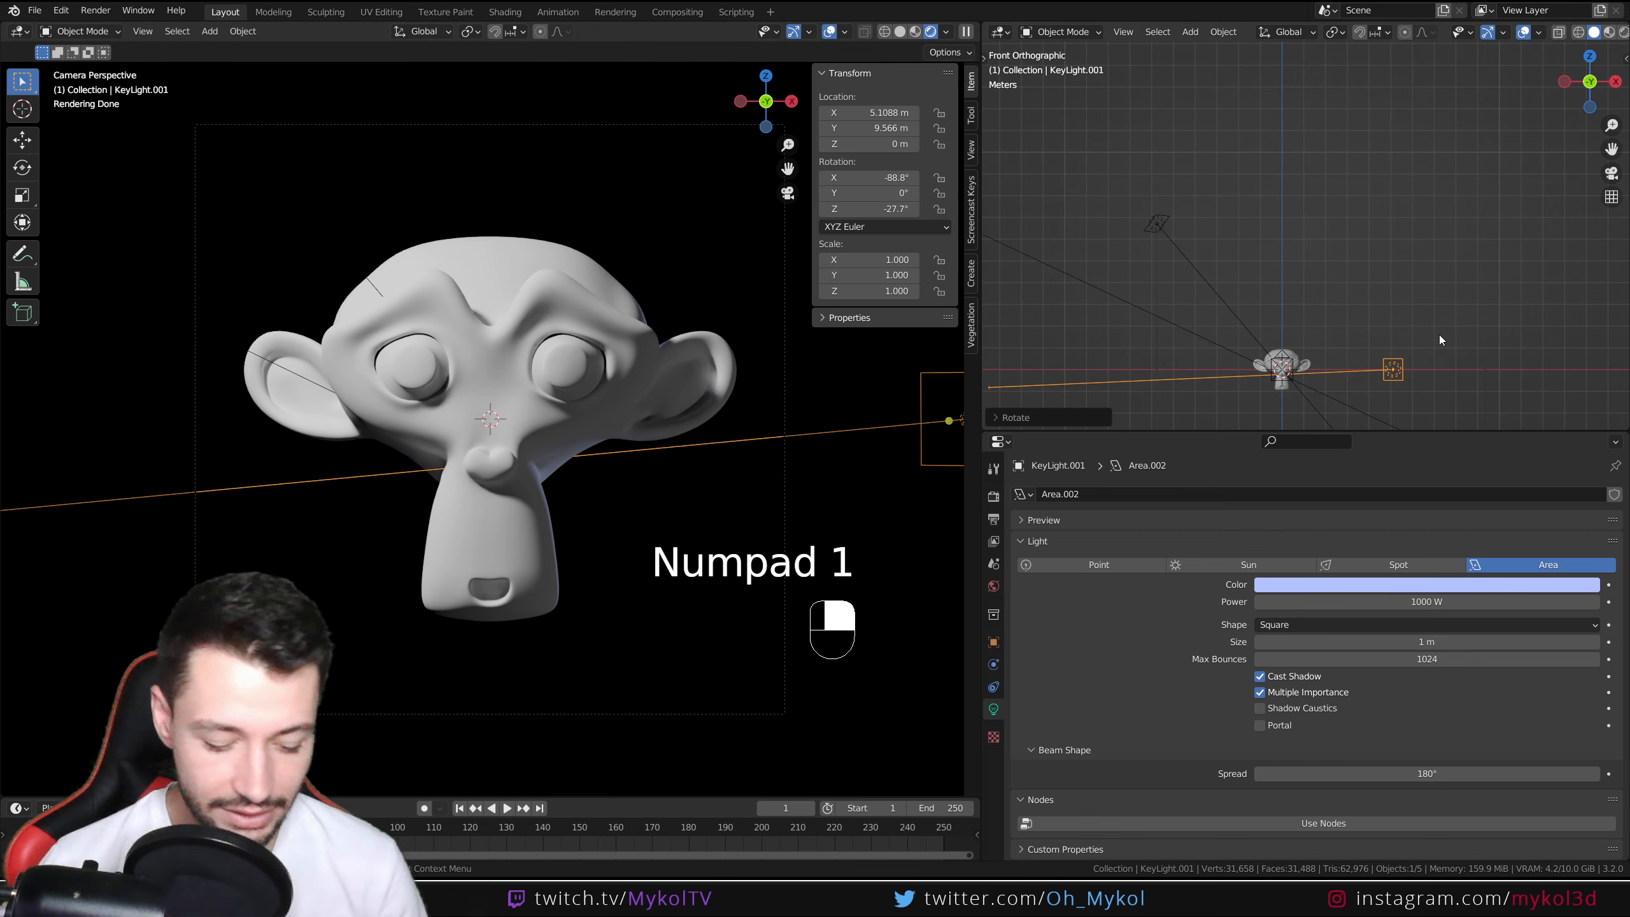
key("g")
left_click(1442, 315)
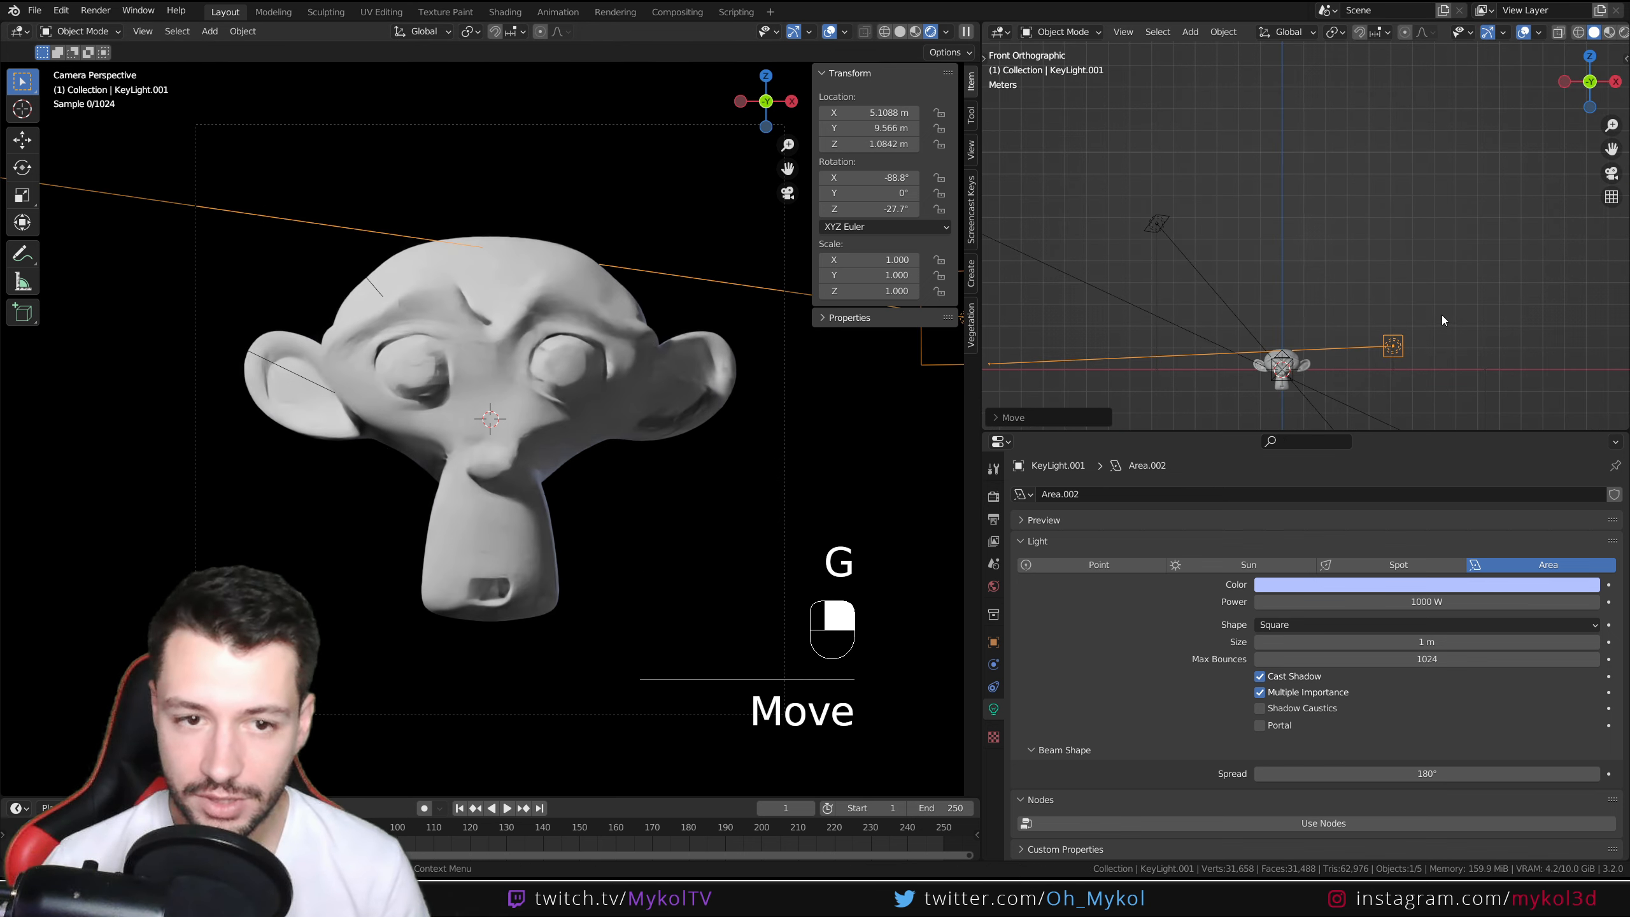
key("r")
key("x")
key("x")
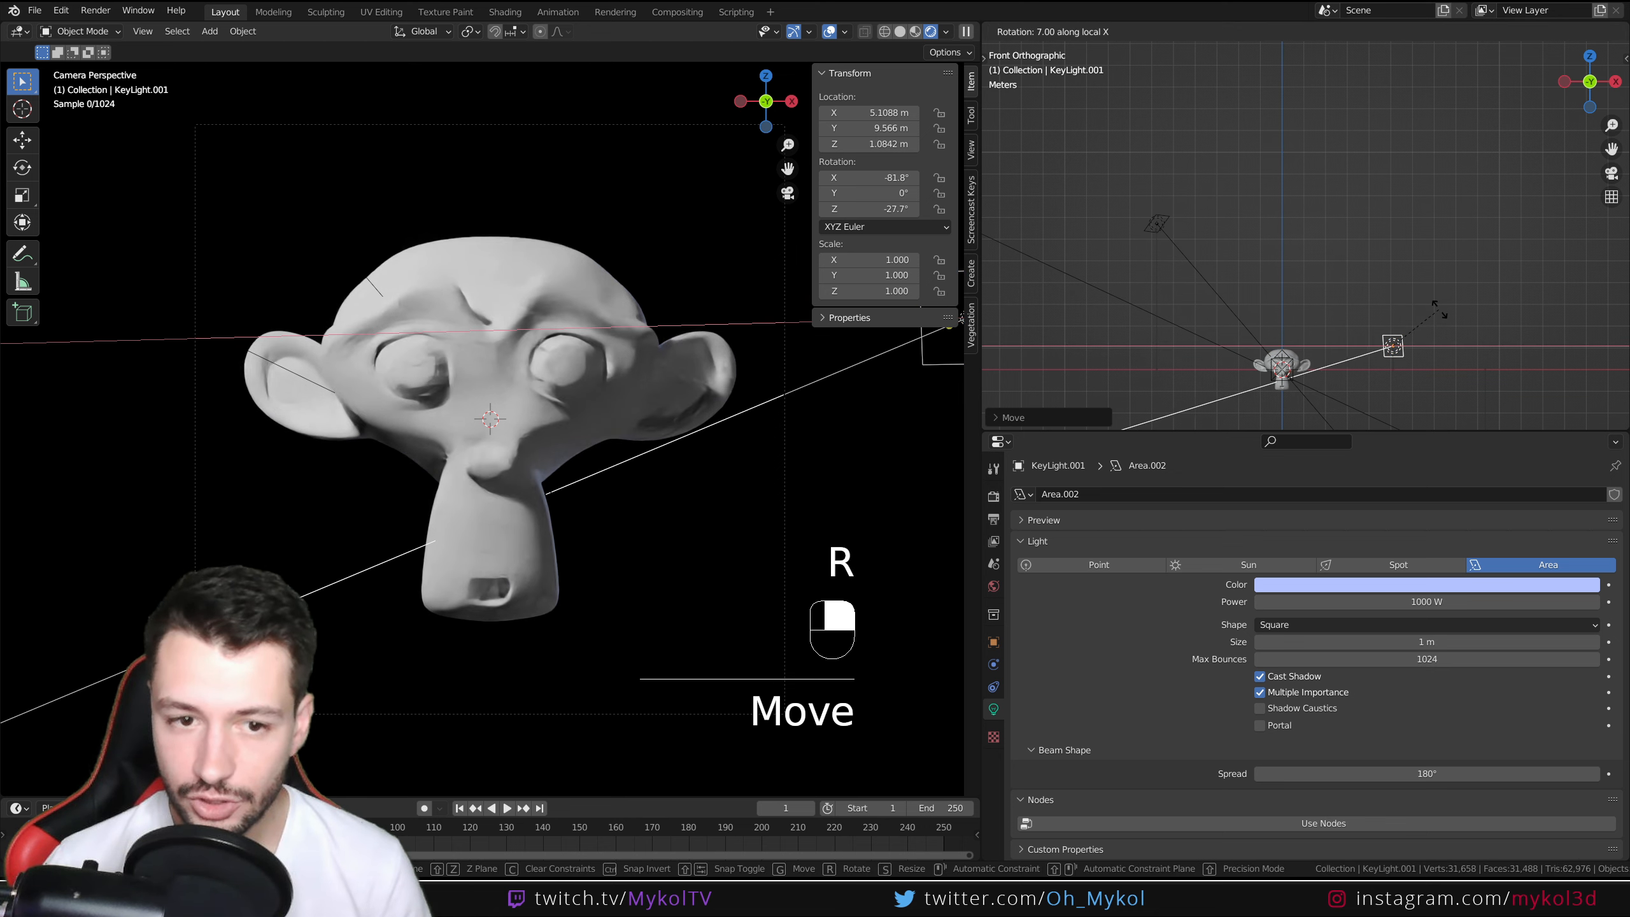
left_click(658, 336)
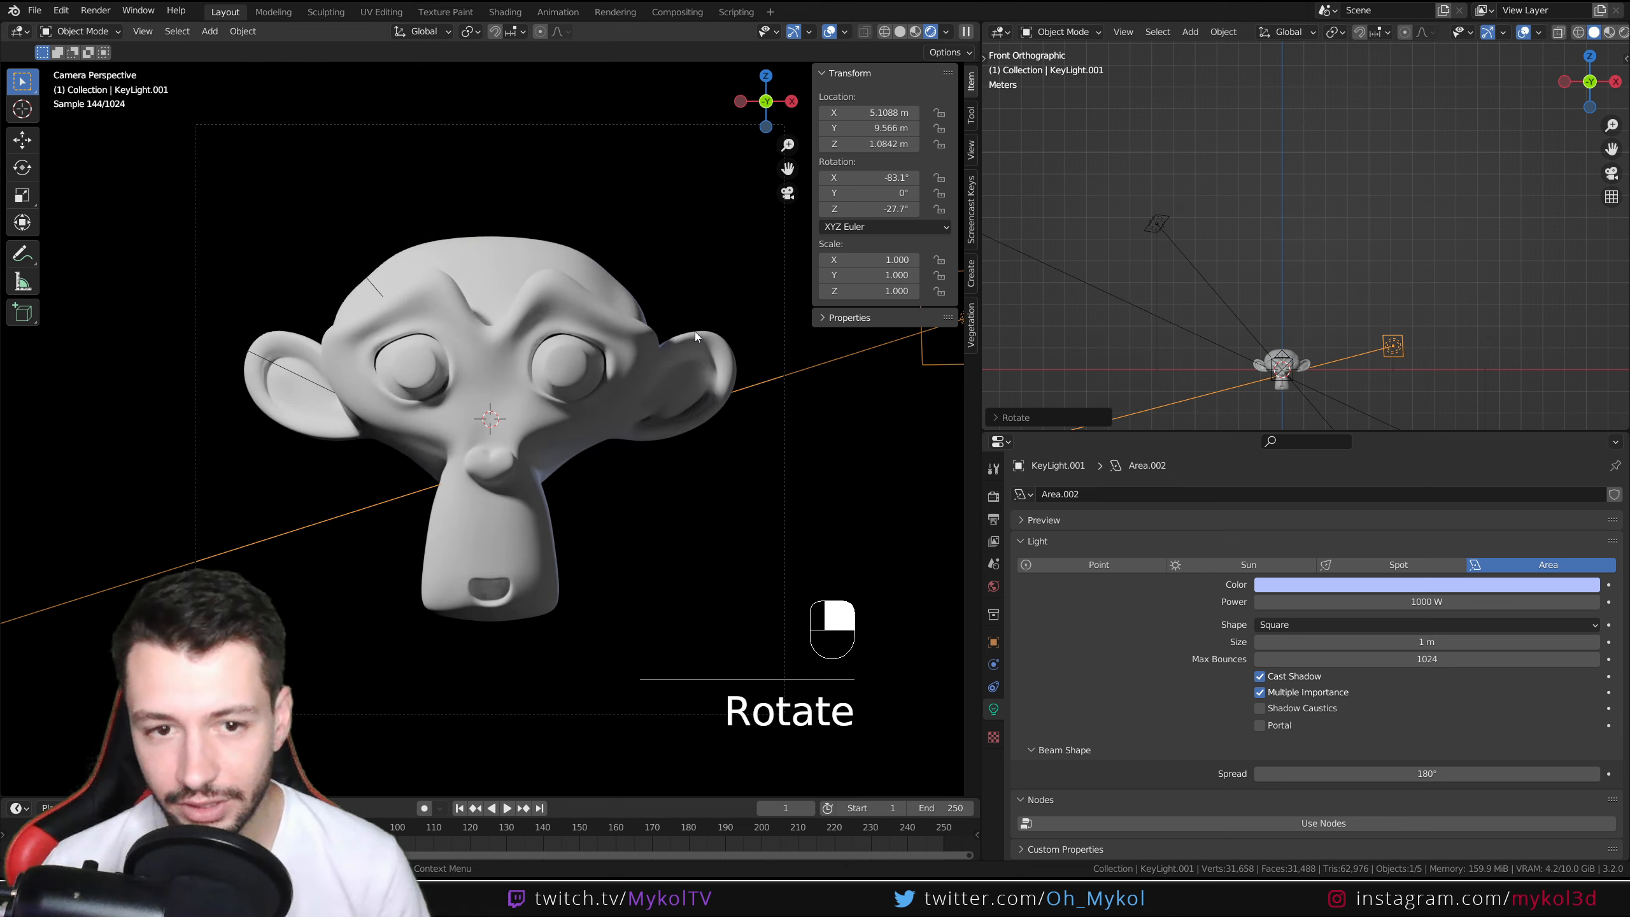
Step: Scale the back light up to about 8.776 and set its power to 1500 W
key("s")
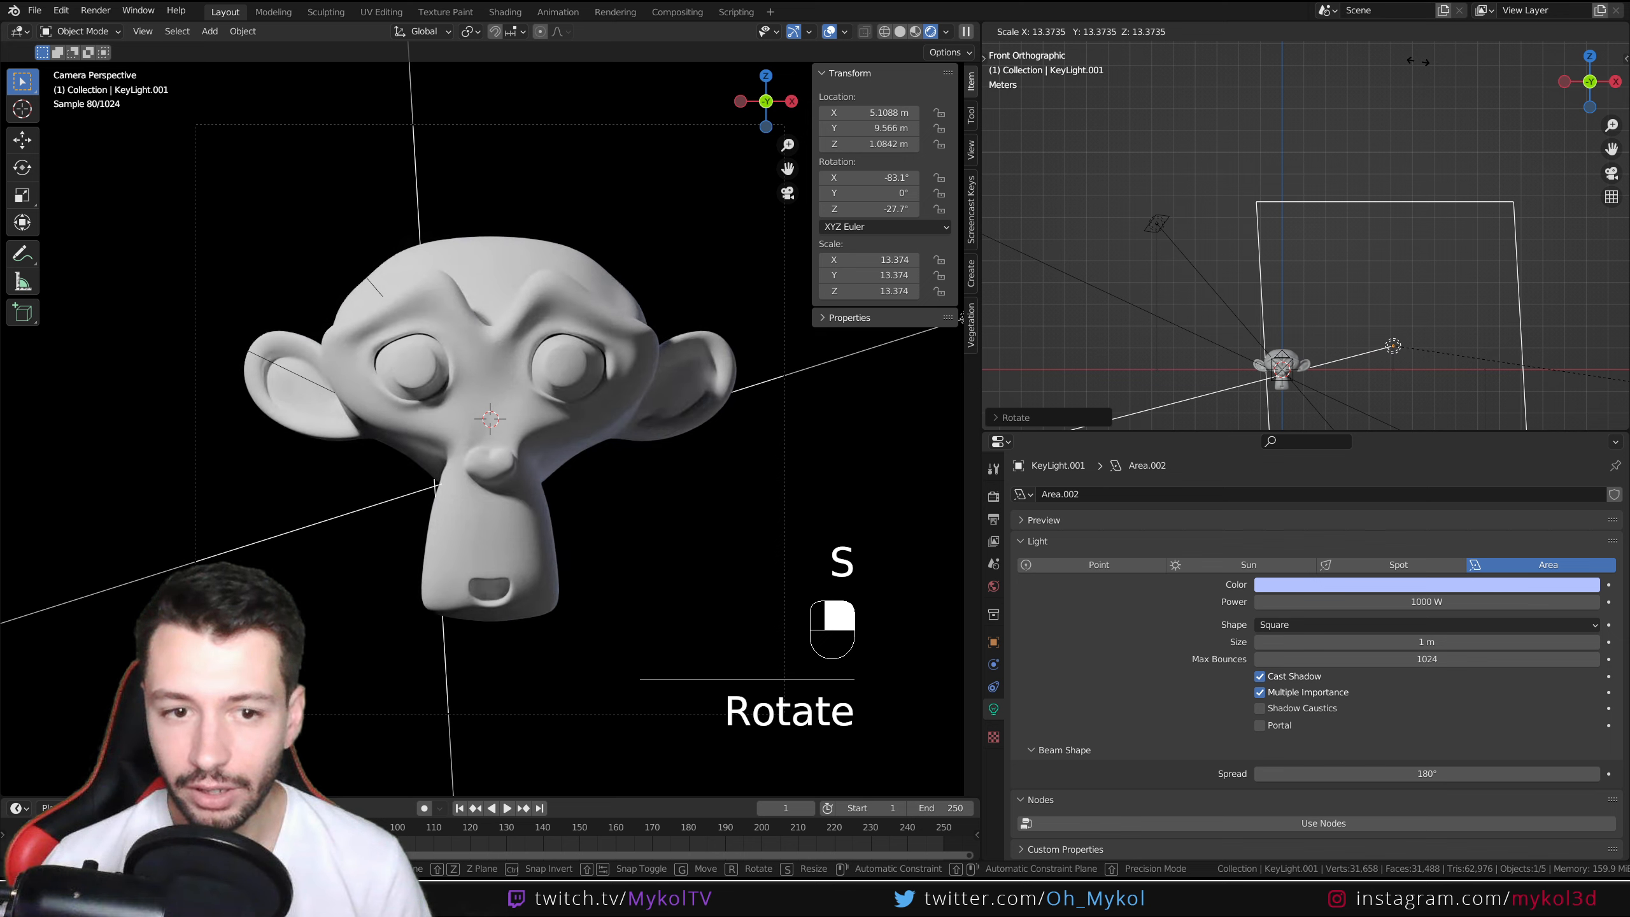
left_click(1187, 413)
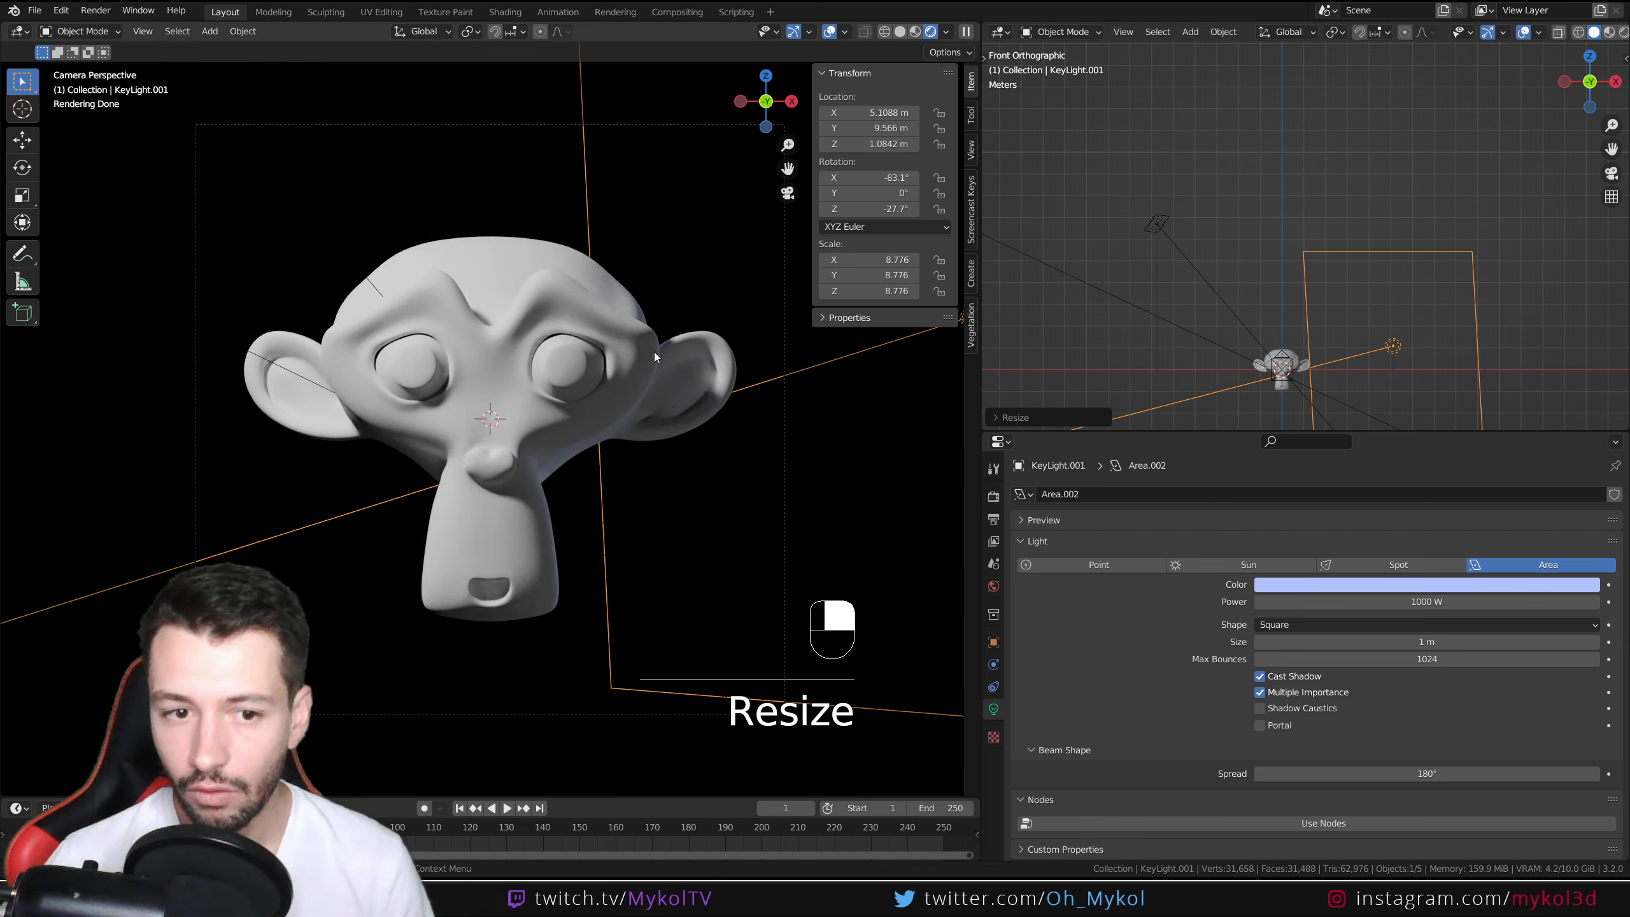
left_click(1314, 602)
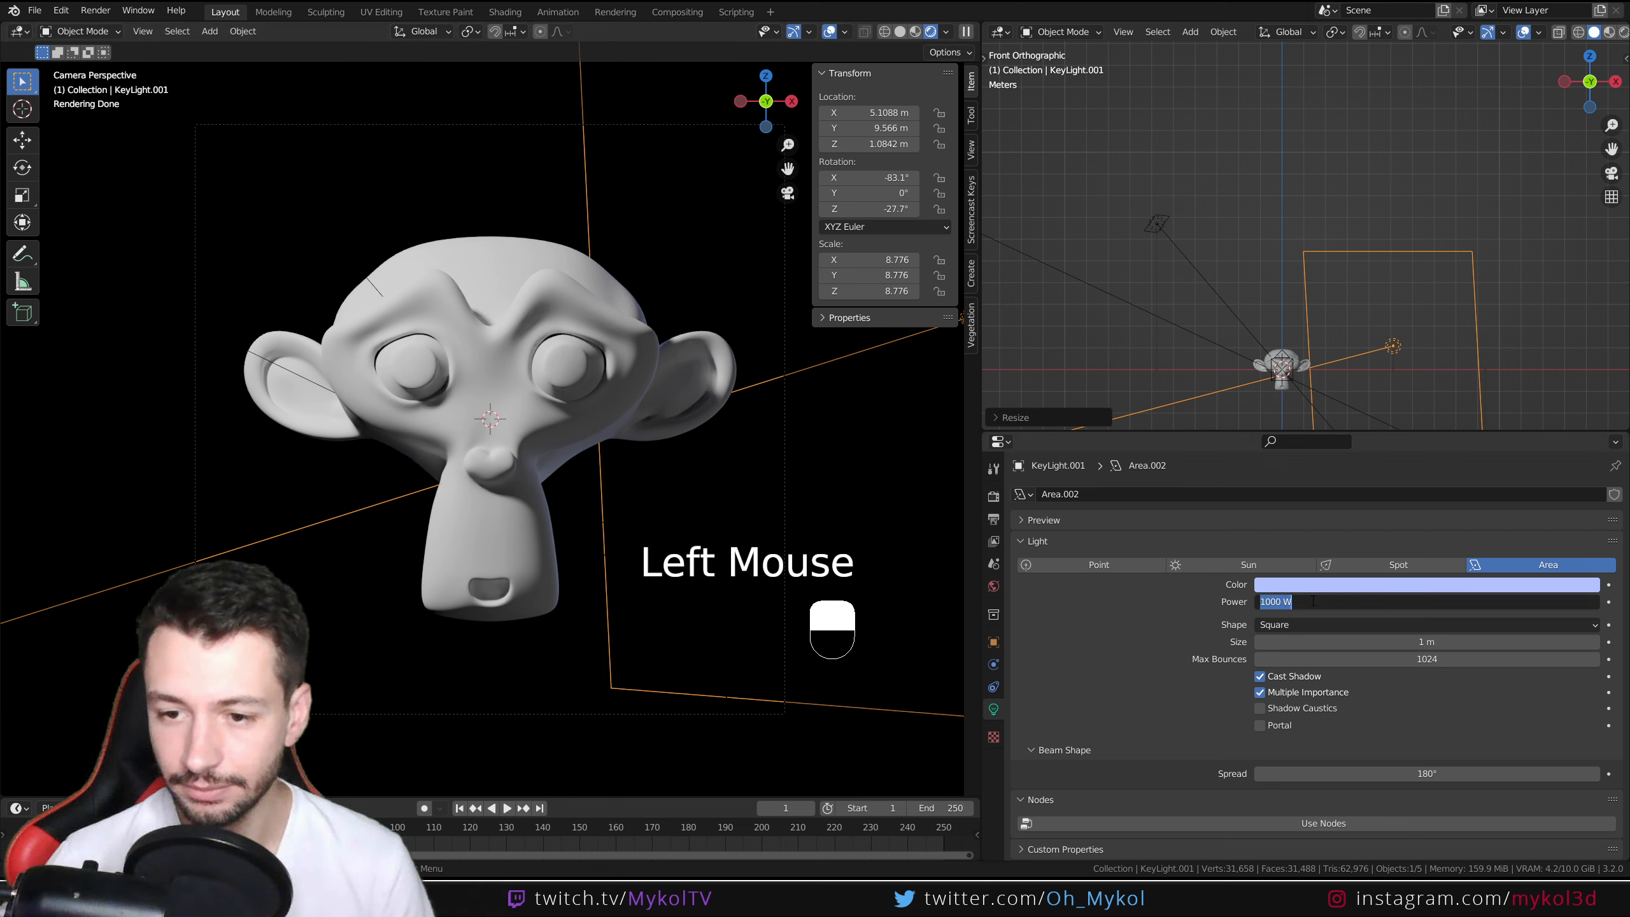
left_click(1265, 602)
key("Return")
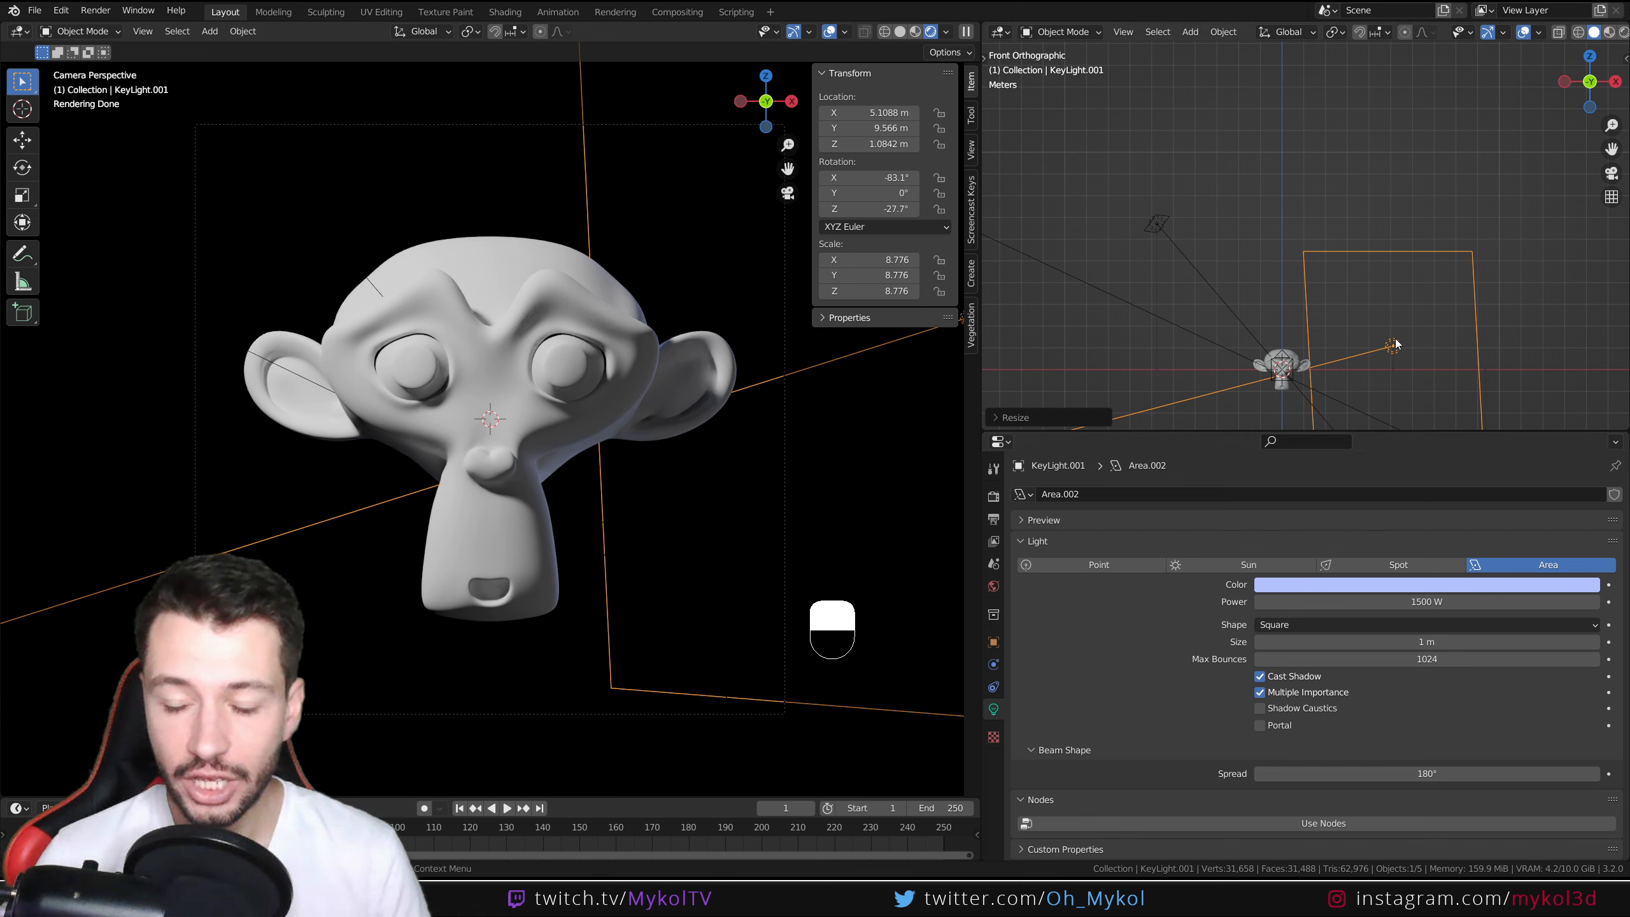
middle_click_drag(1408, 348, 1445, 346)
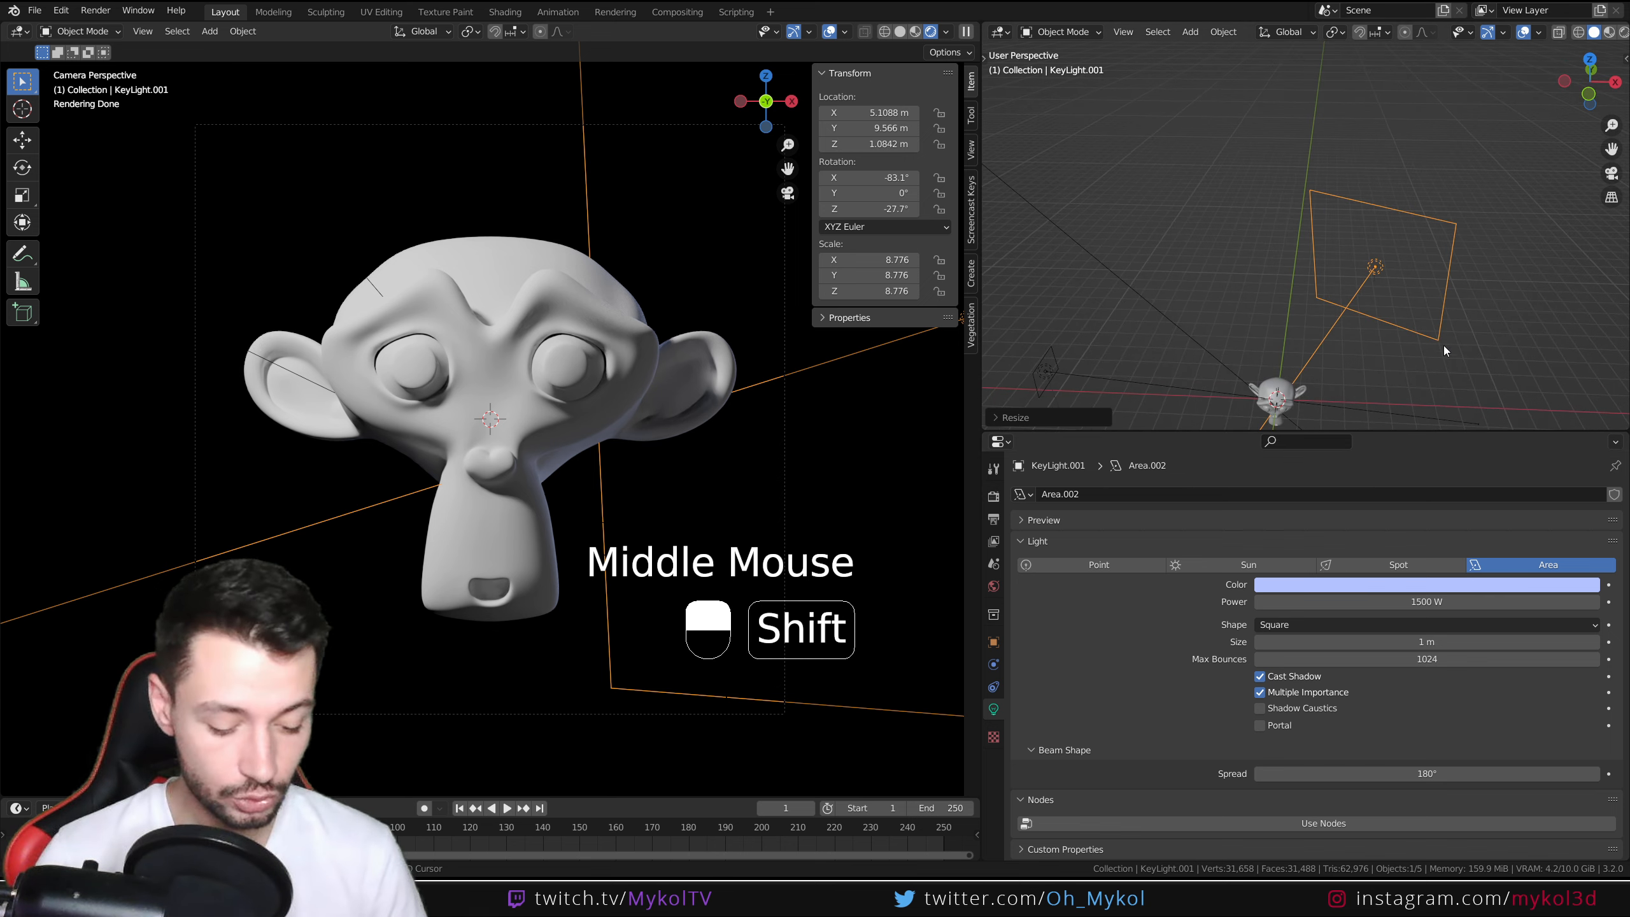
key("shift+d")
left_click(1286, 338)
key("r")
key("z")
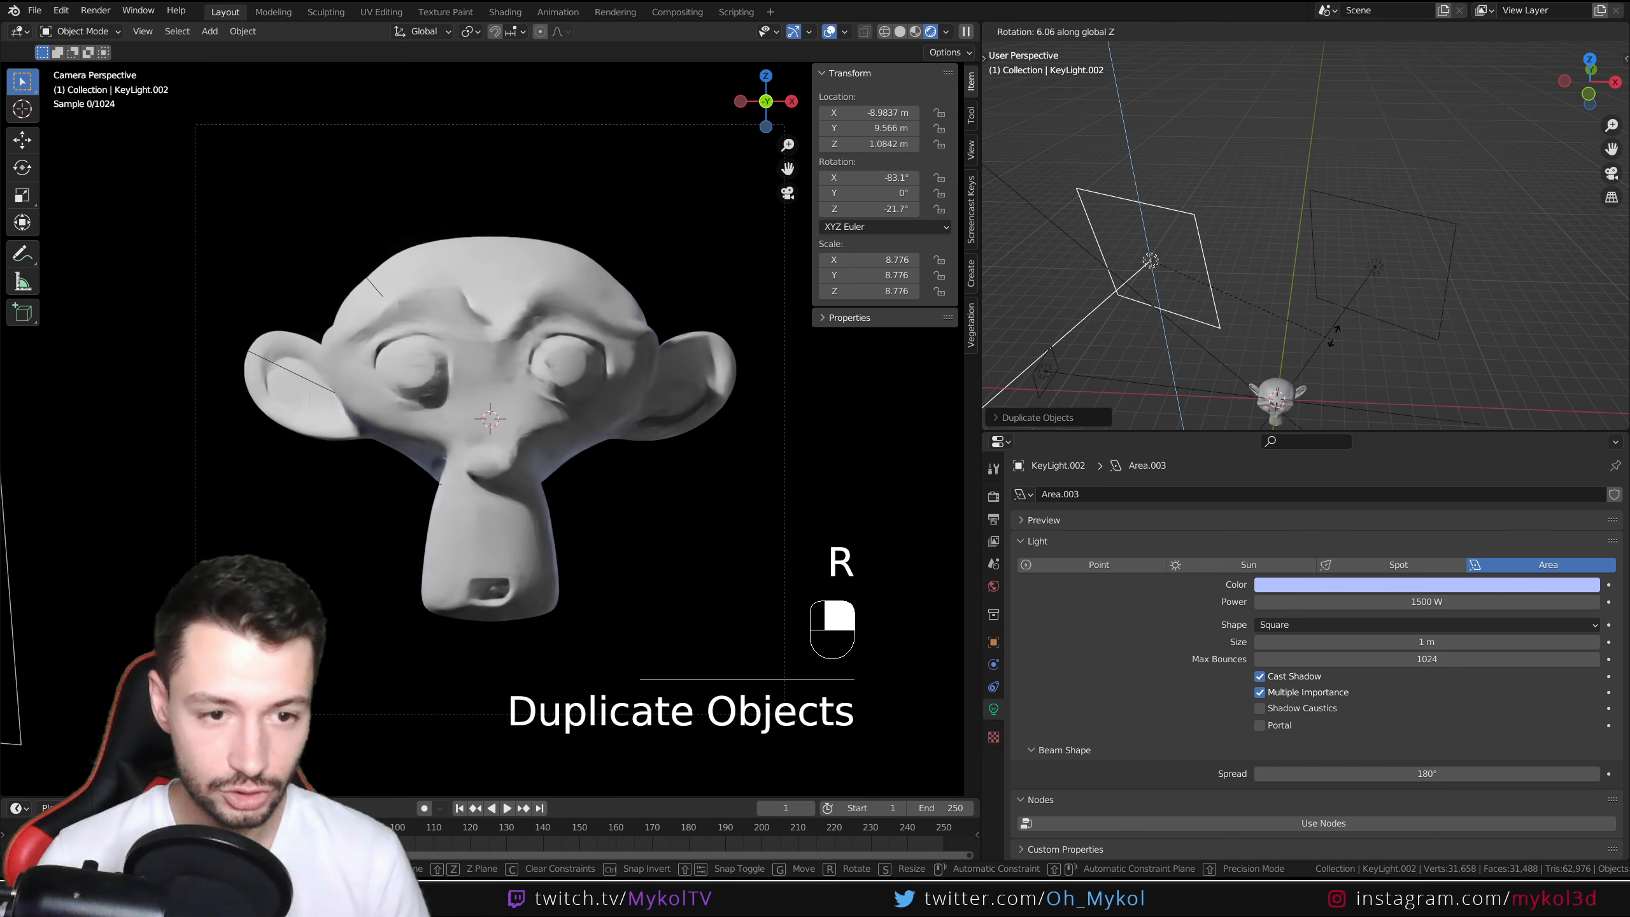
left_click(1287, 147)
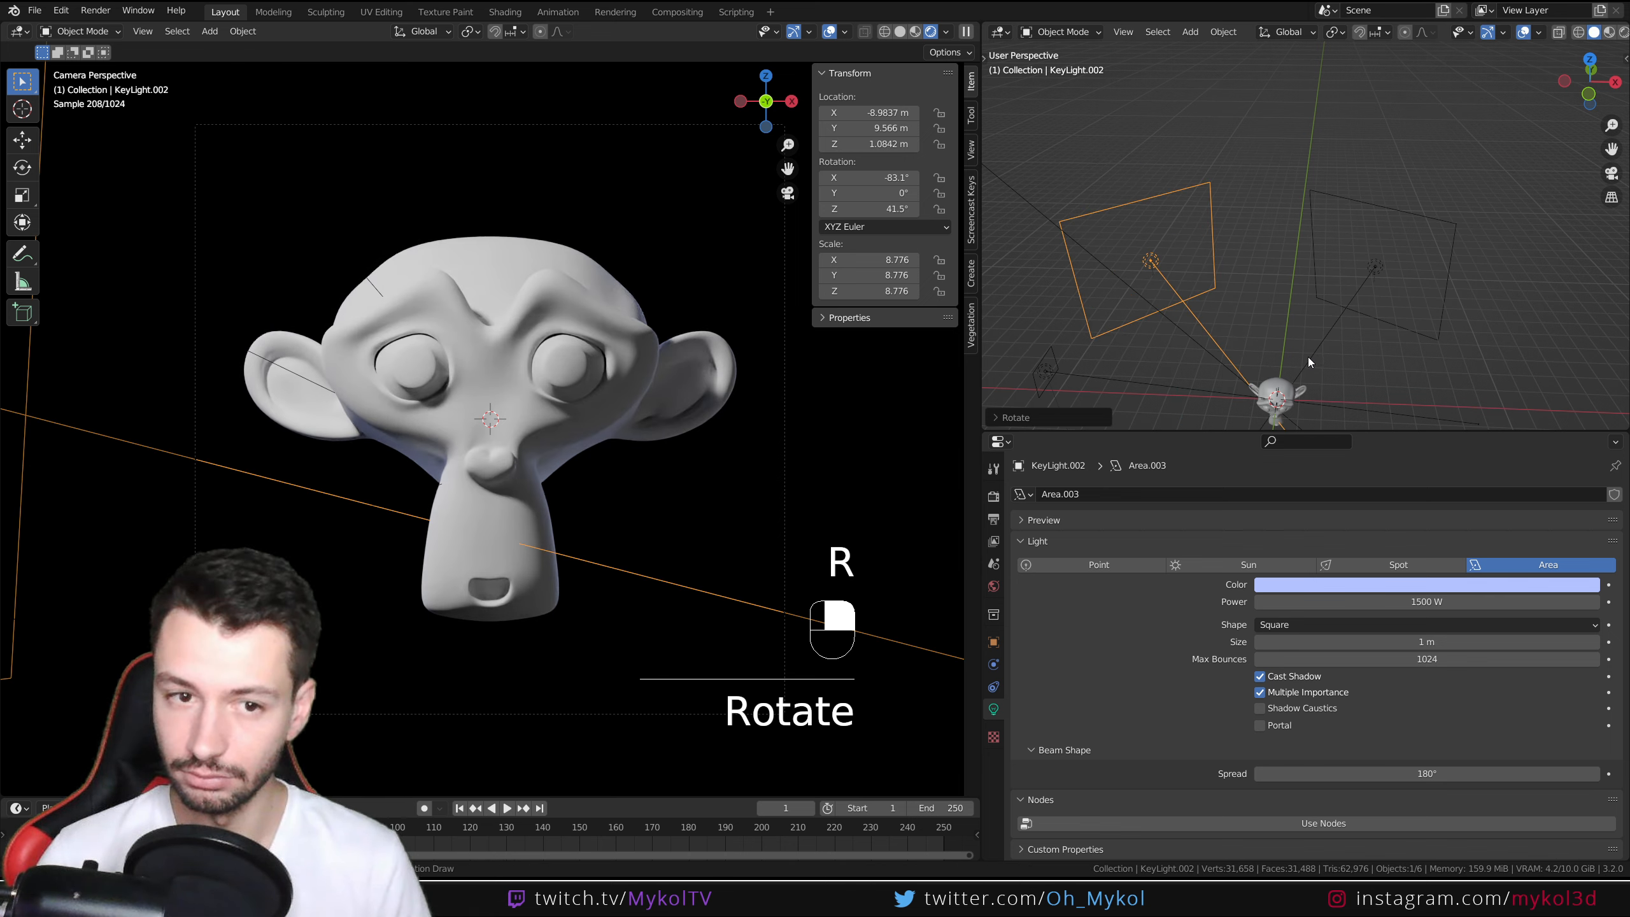
key("ctrl+z")
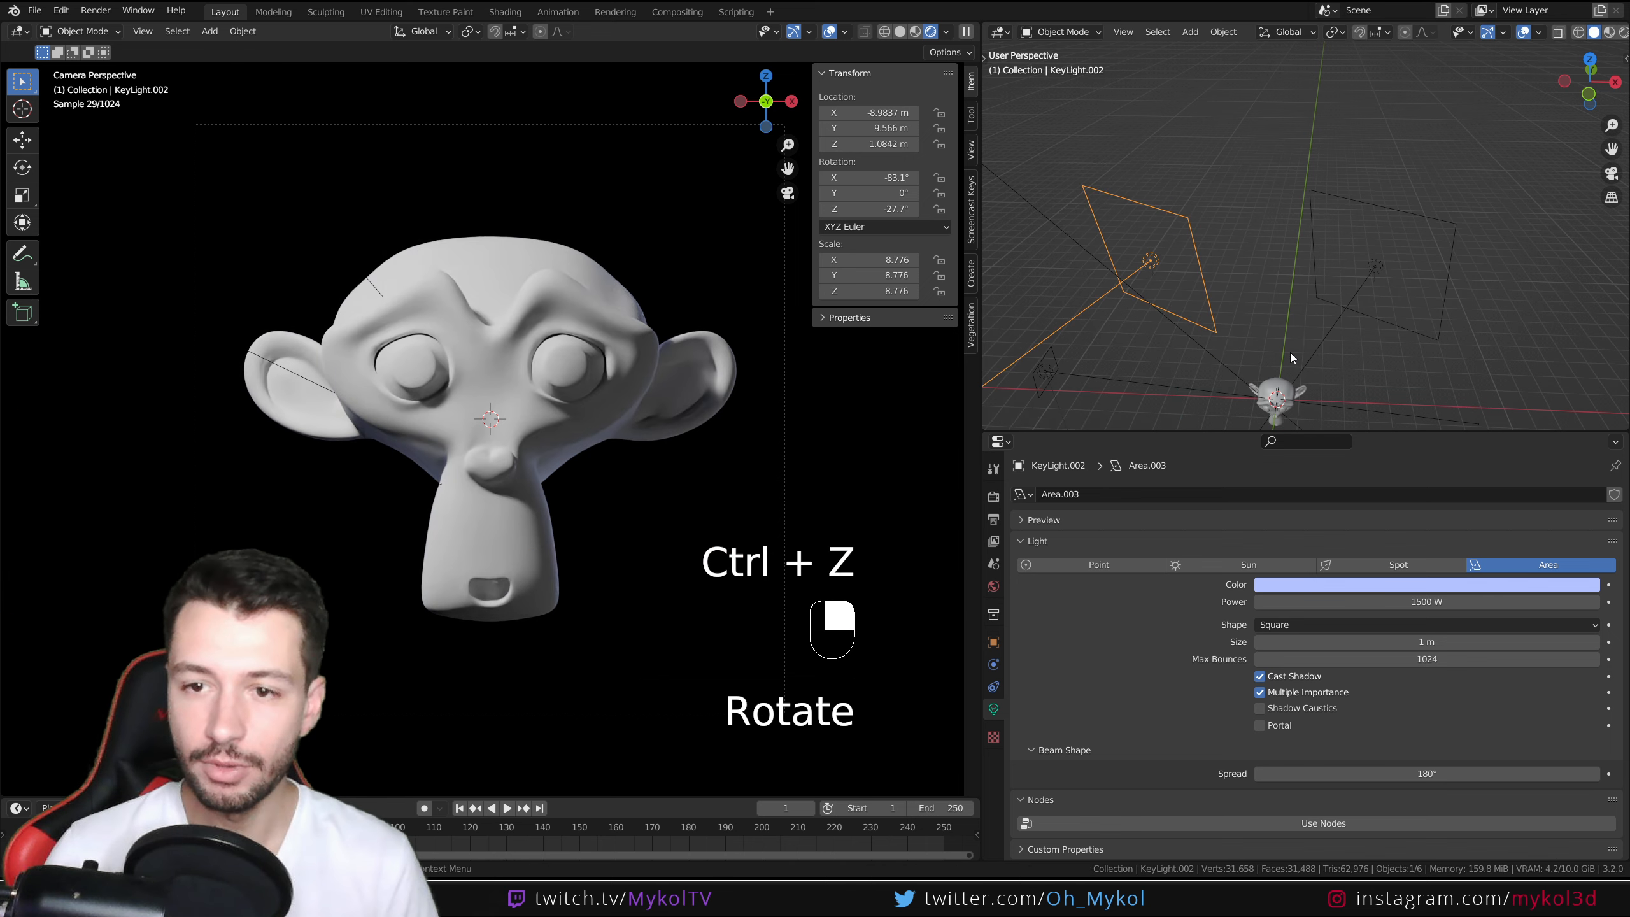
key("Delete")
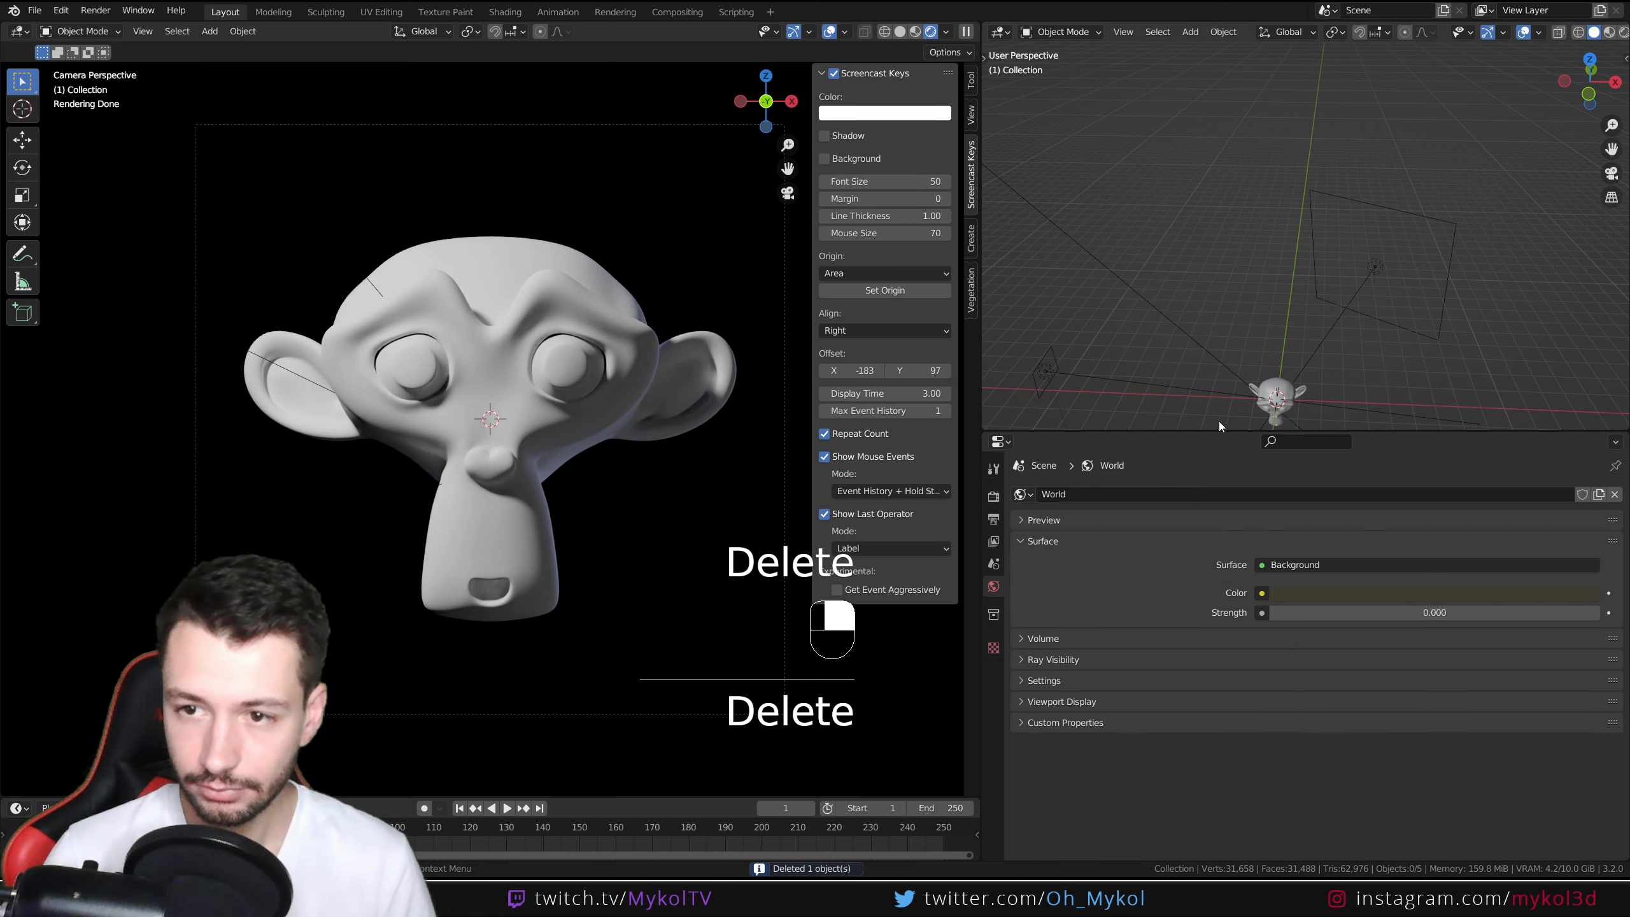
Step: Duplicate the back light to about -5.94 m on X and rotate the copy about Z to about 31.5° so it faces the monkey
middle_click_drag(1219, 421, 1386, 300)
left_click(1399, 295)
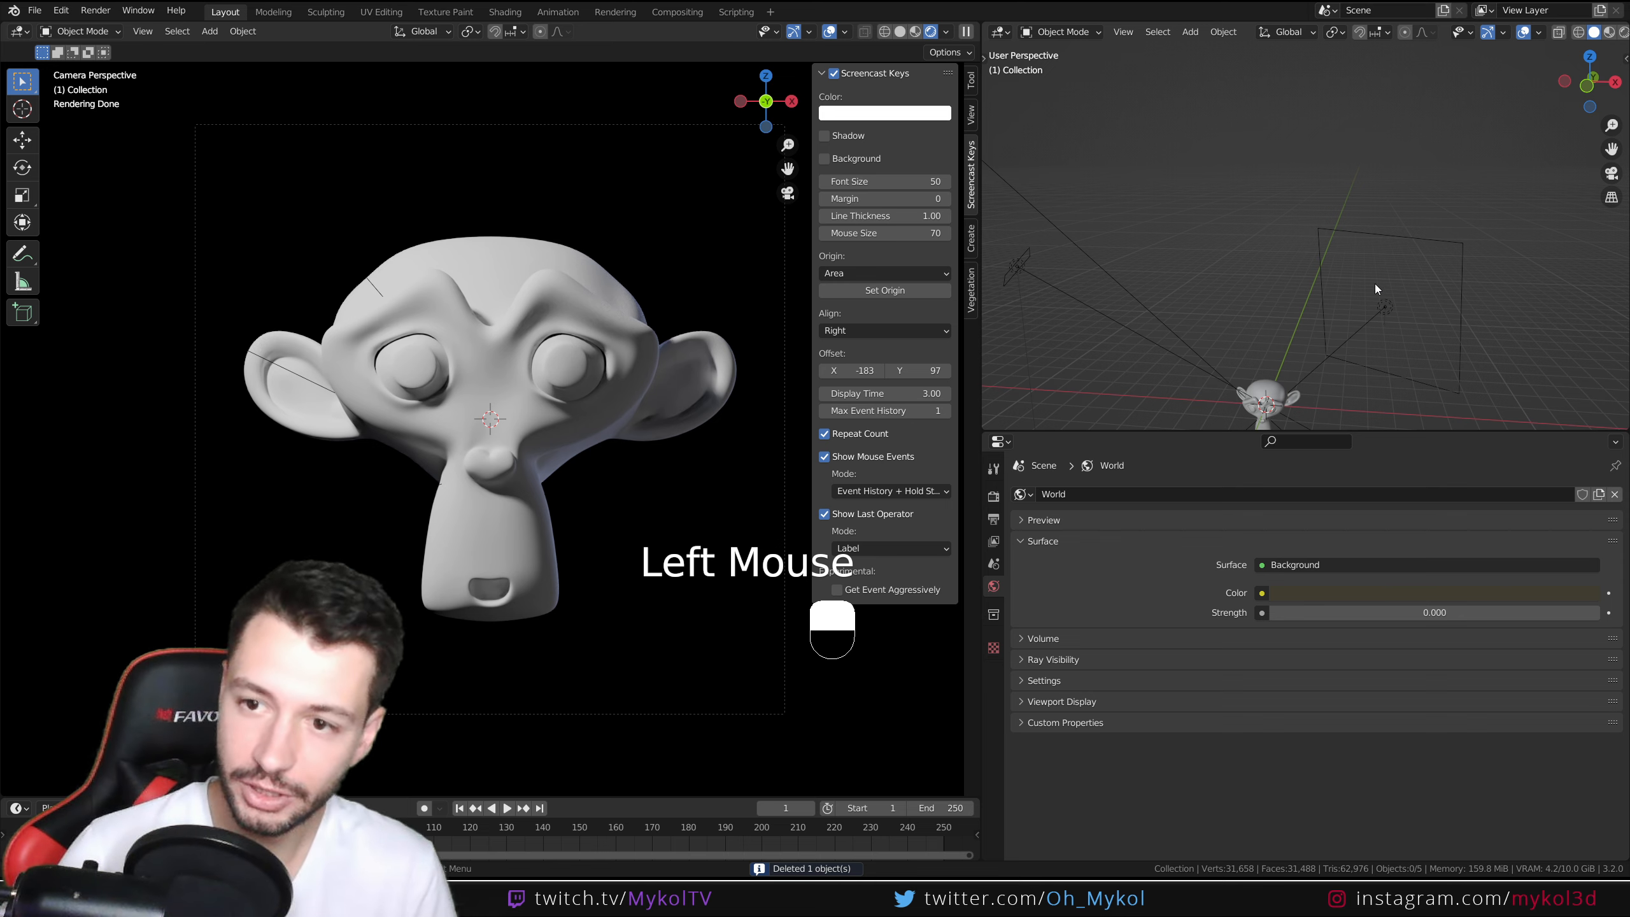
left_click(1385, 307)
key("KP_7")
left_click(1420, 280, "shift")
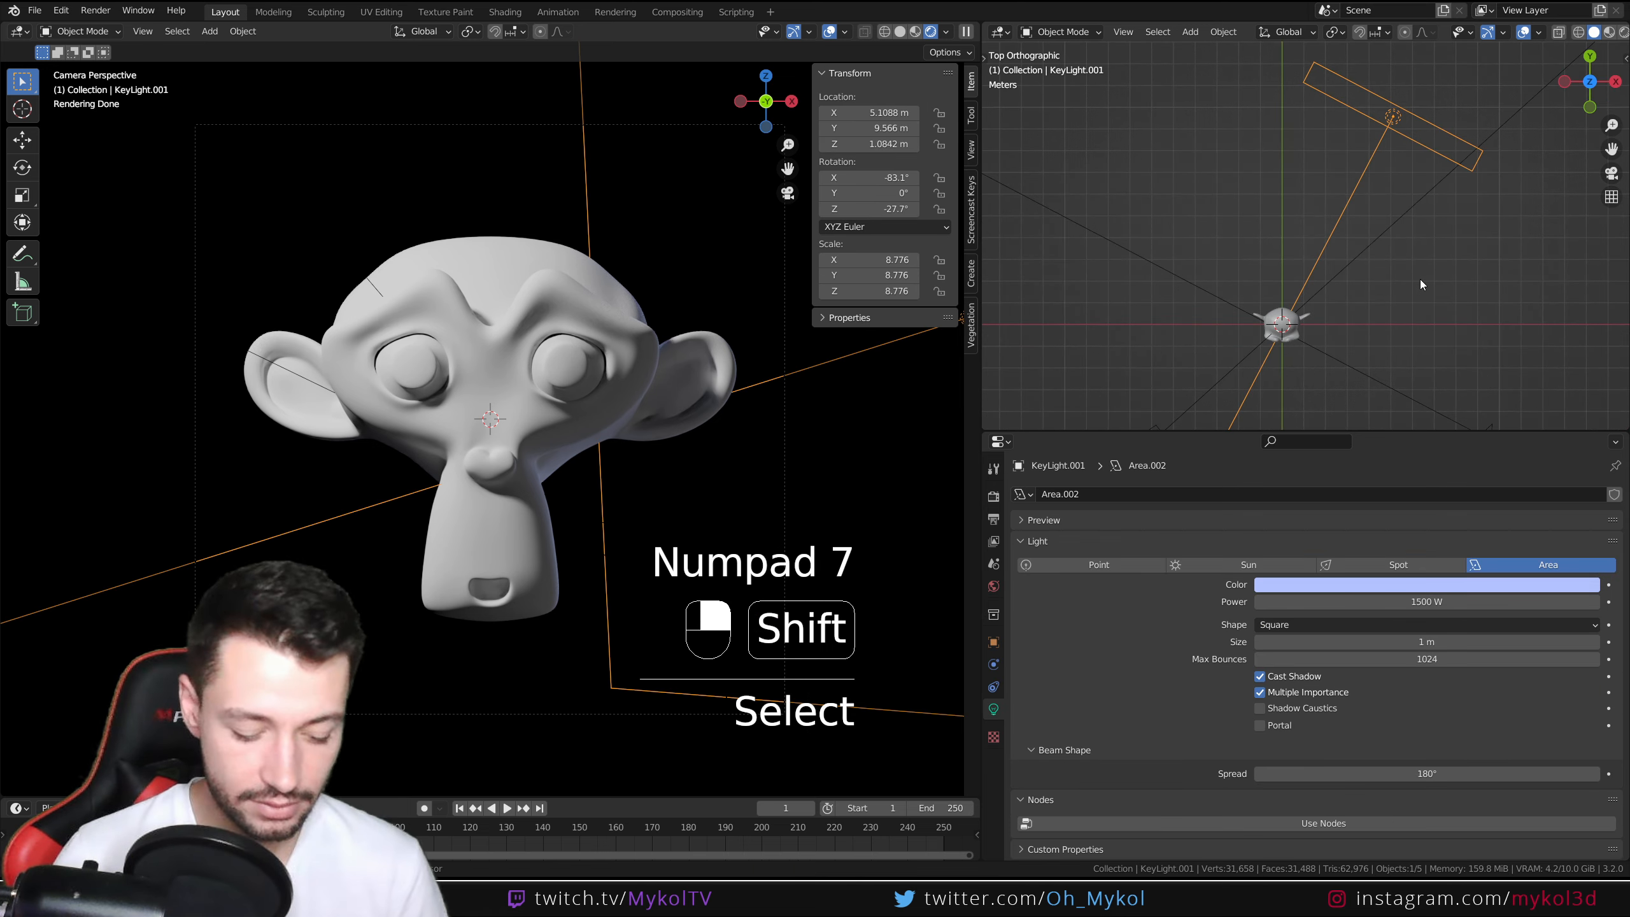
key("shift+d")
left_click(1200, 245)
key("r")
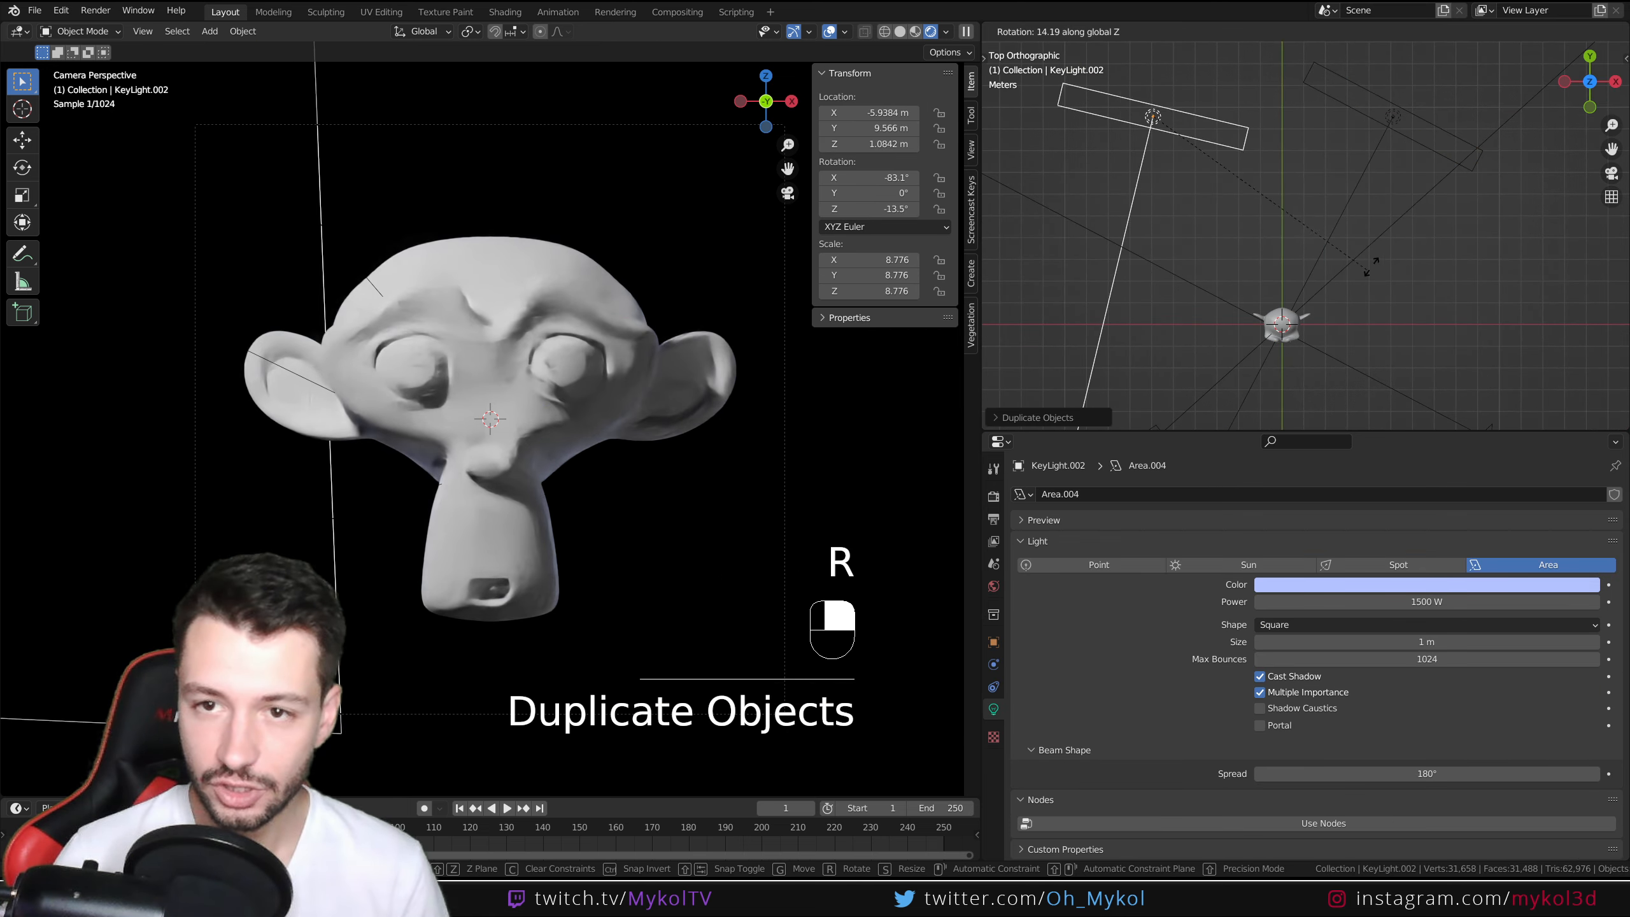
left_click(1385, 296)
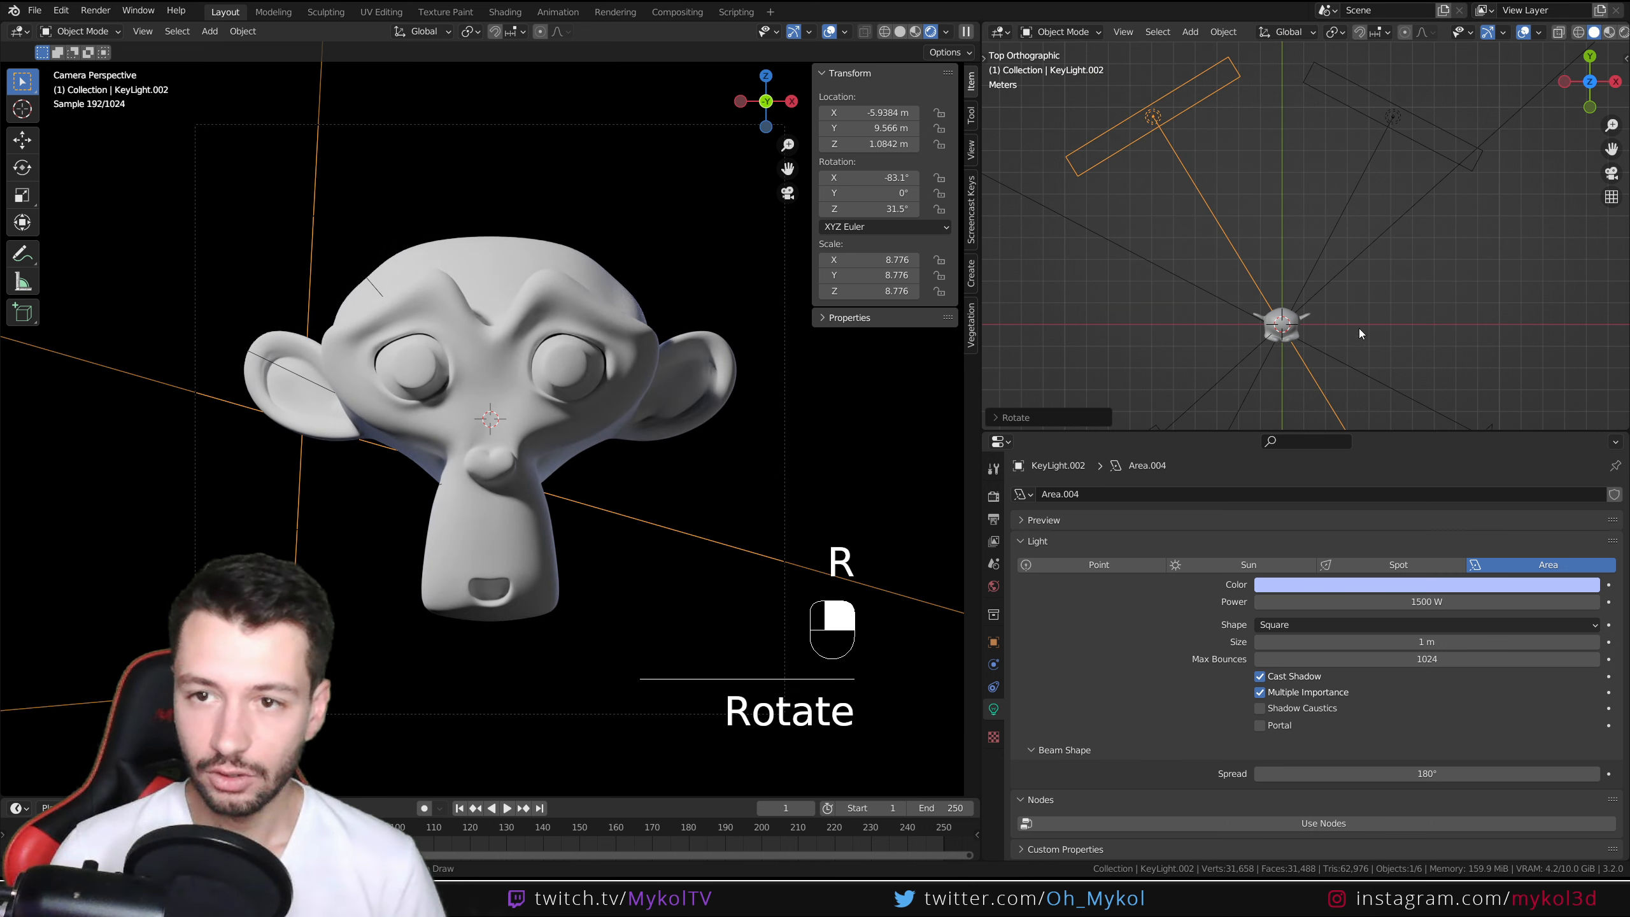
Step: Rename the duplicated back light object as BackLightL
middle_click_drag(1359, 329, 1316, 219)
left_click(994, 642)
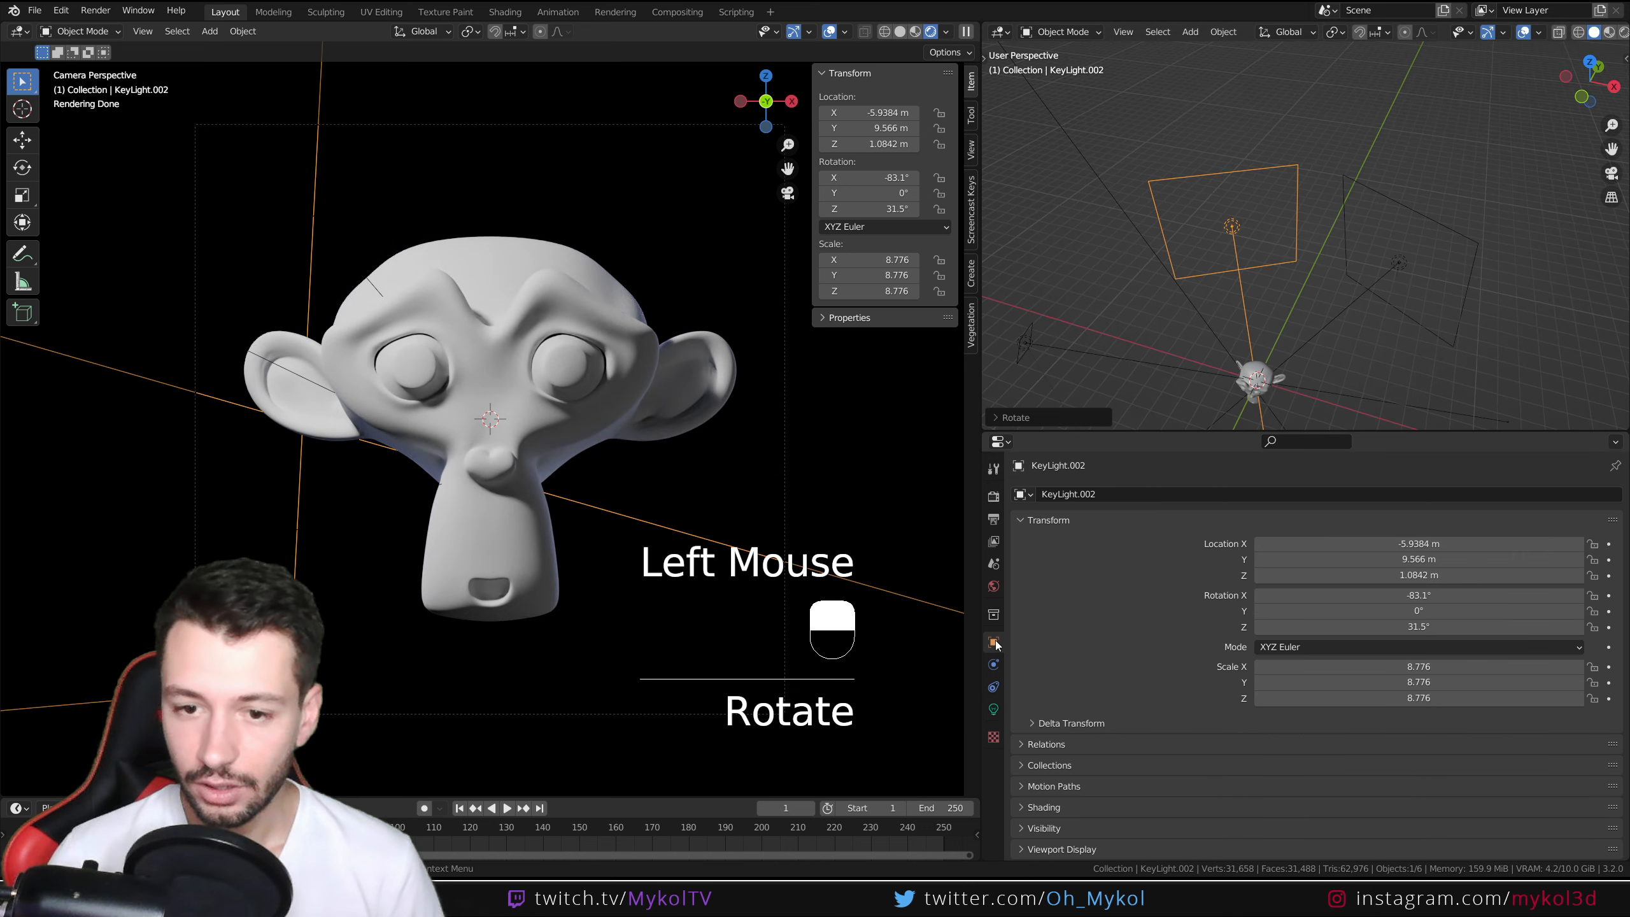
double_click(1118, 495)
type("BackLig")
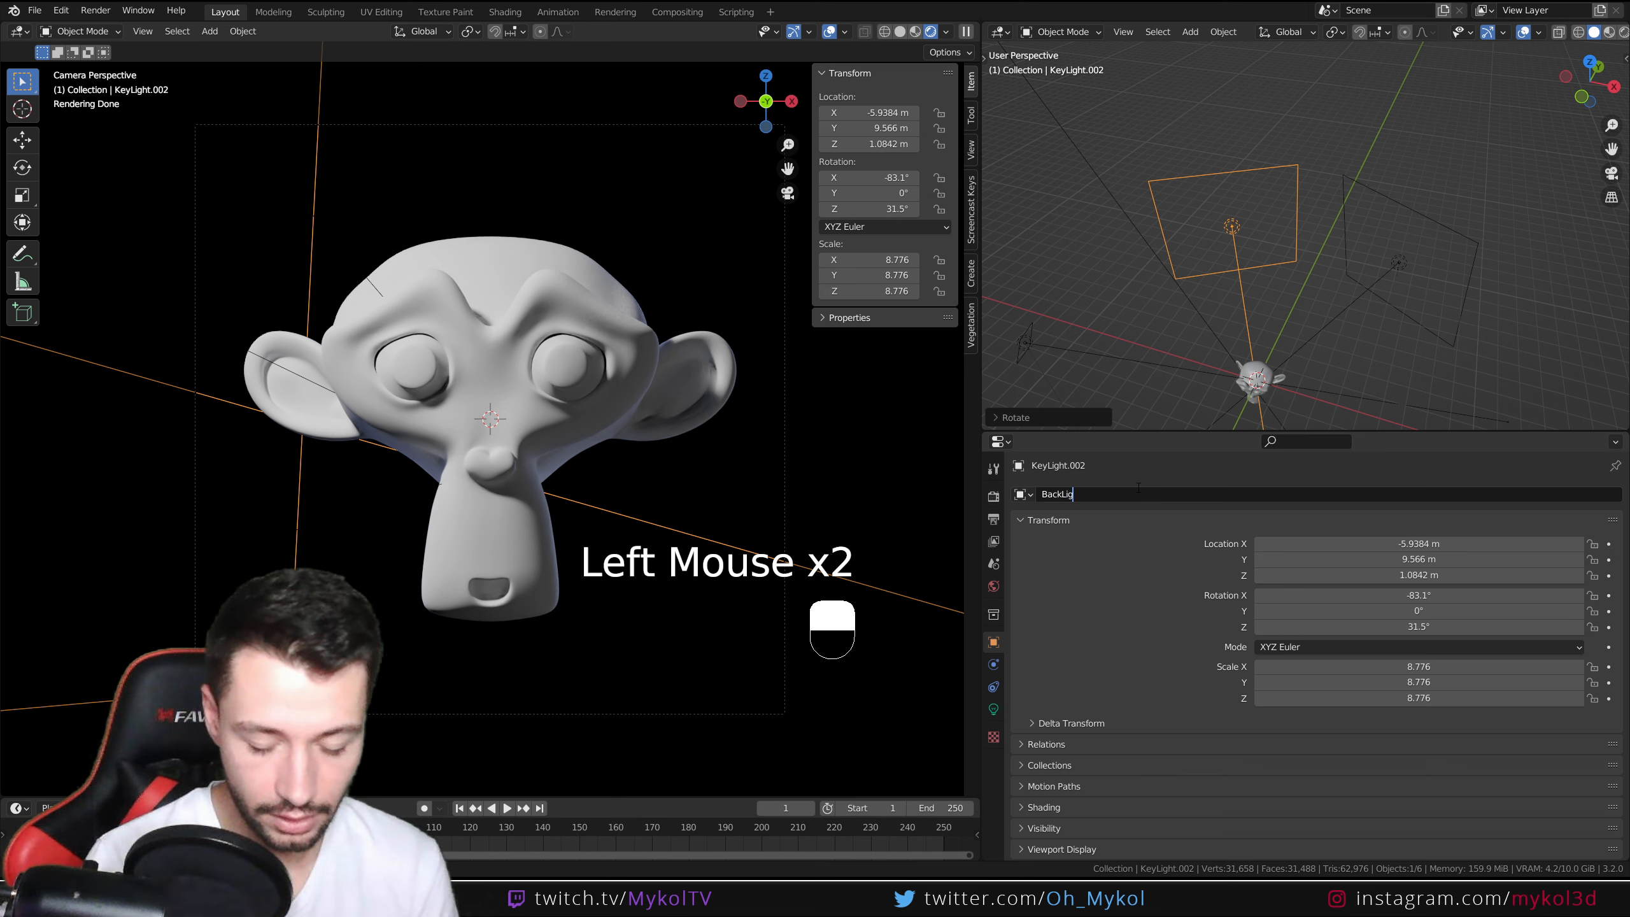
type("htL")
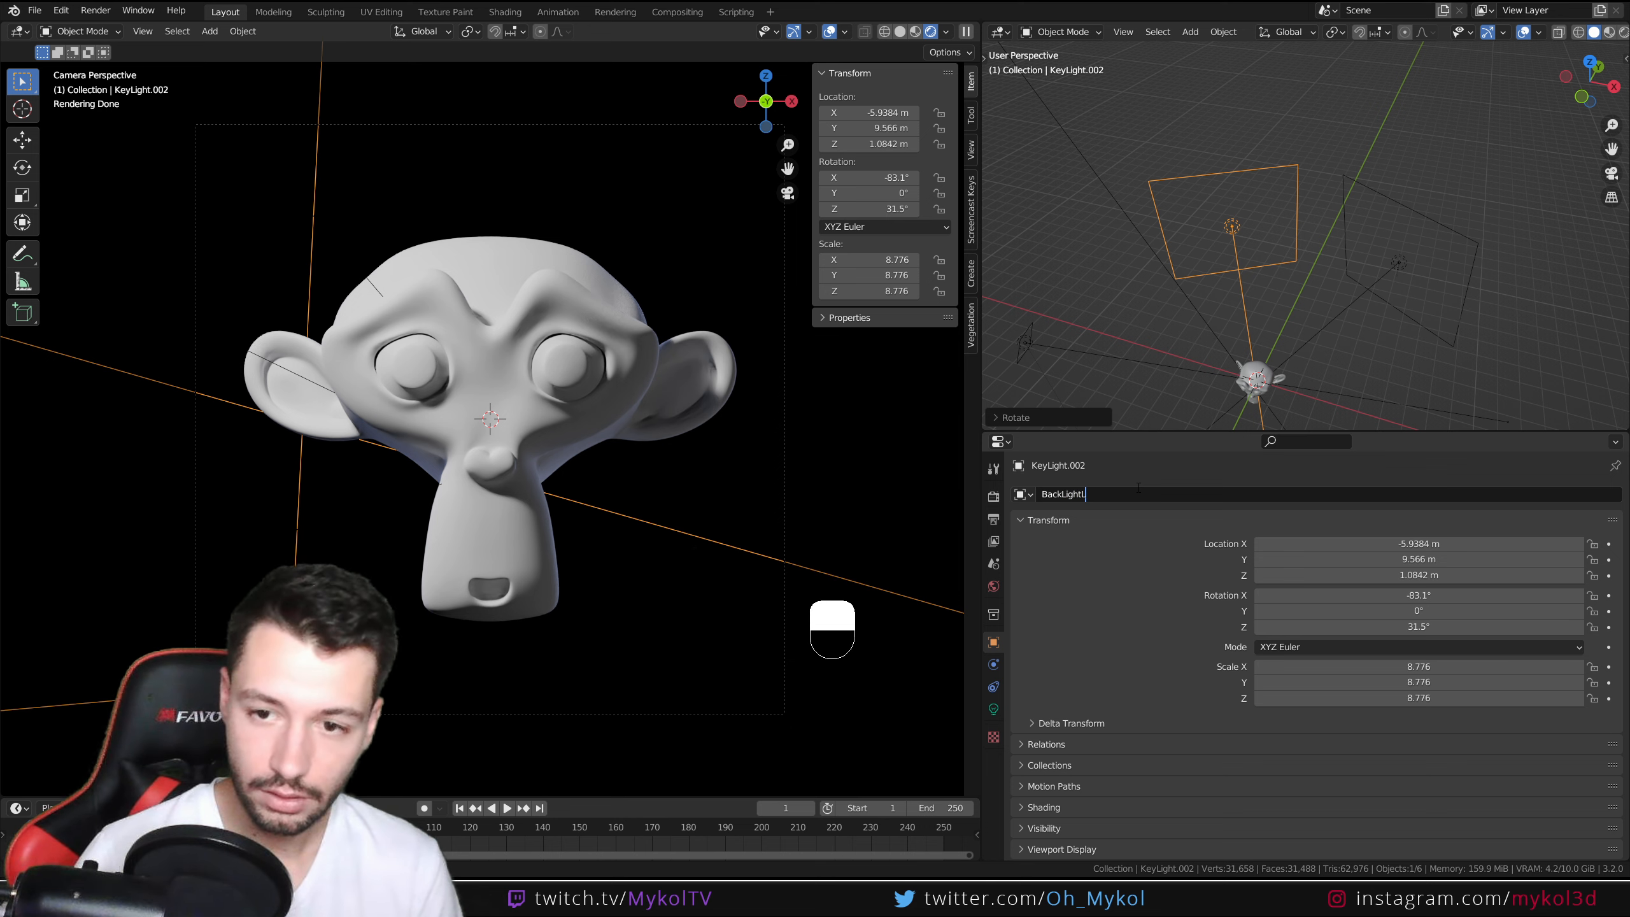
key("Return")
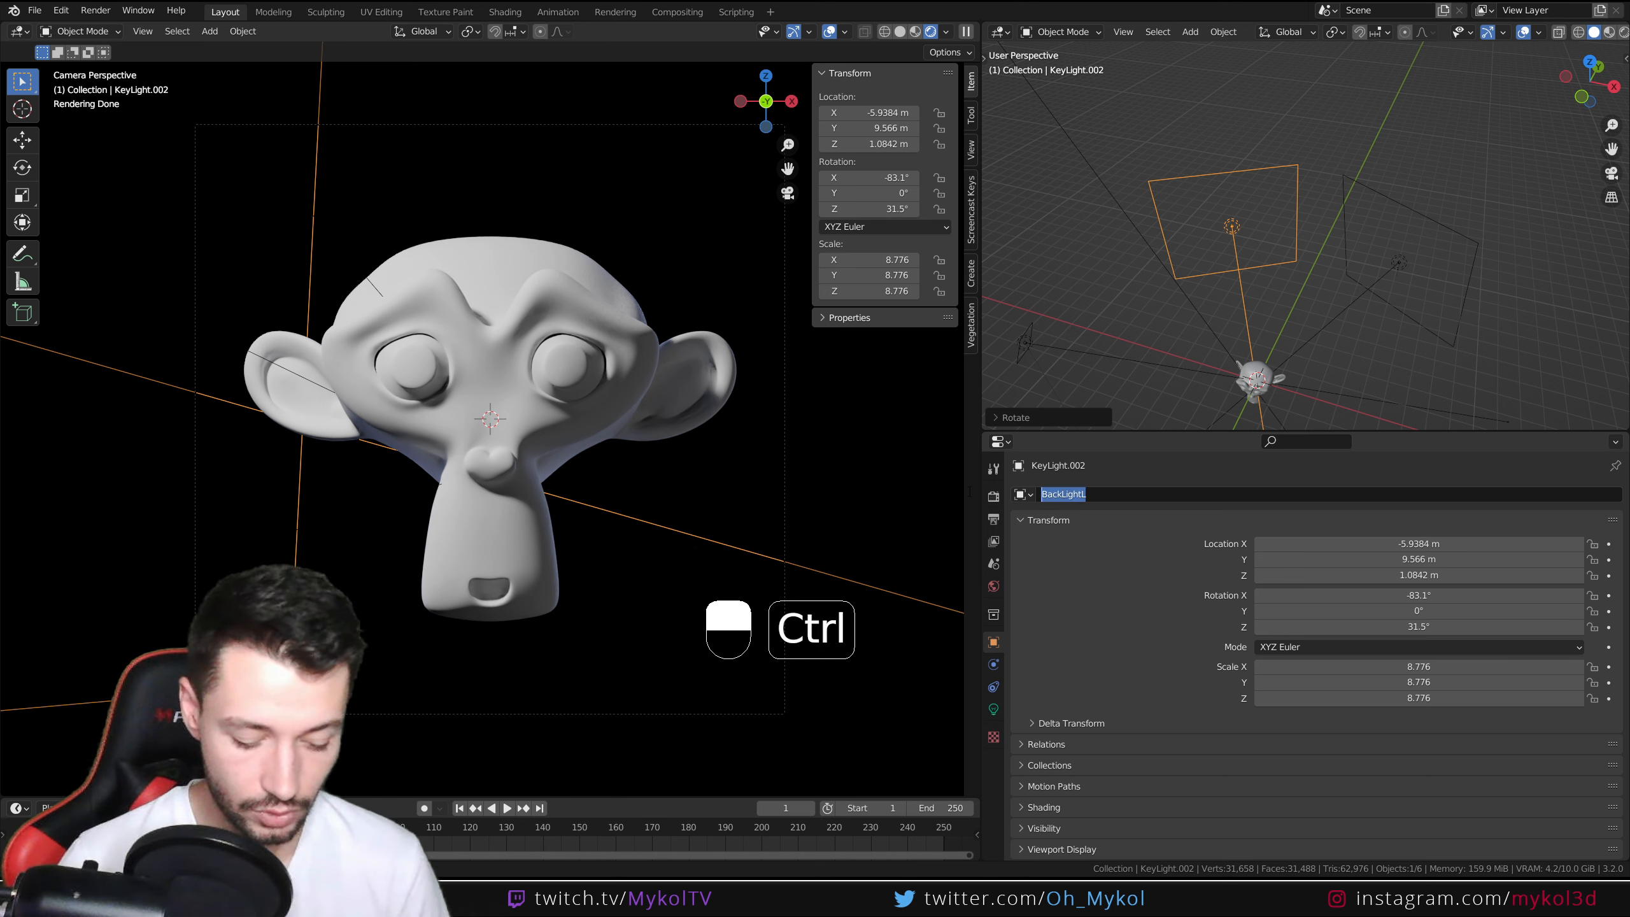
Step: Select the original back light and rename it BackLightR
left_click(1400, 265)
double_click(1117, 495)
type("BackLightL")
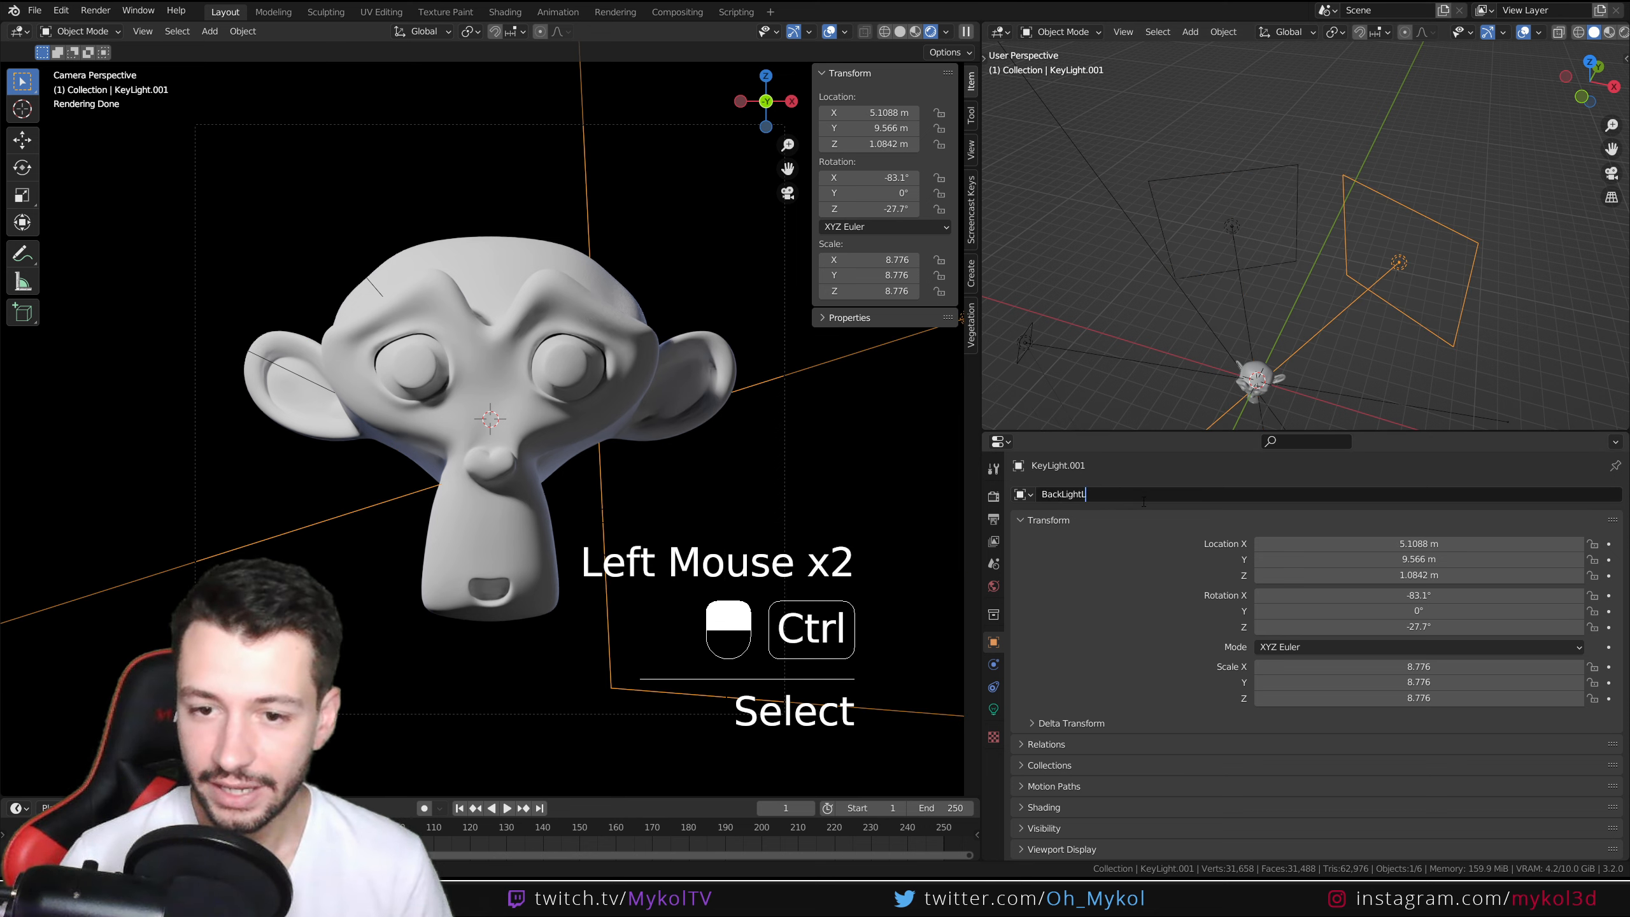
key("BackSpace")
type("R")
key("Return")
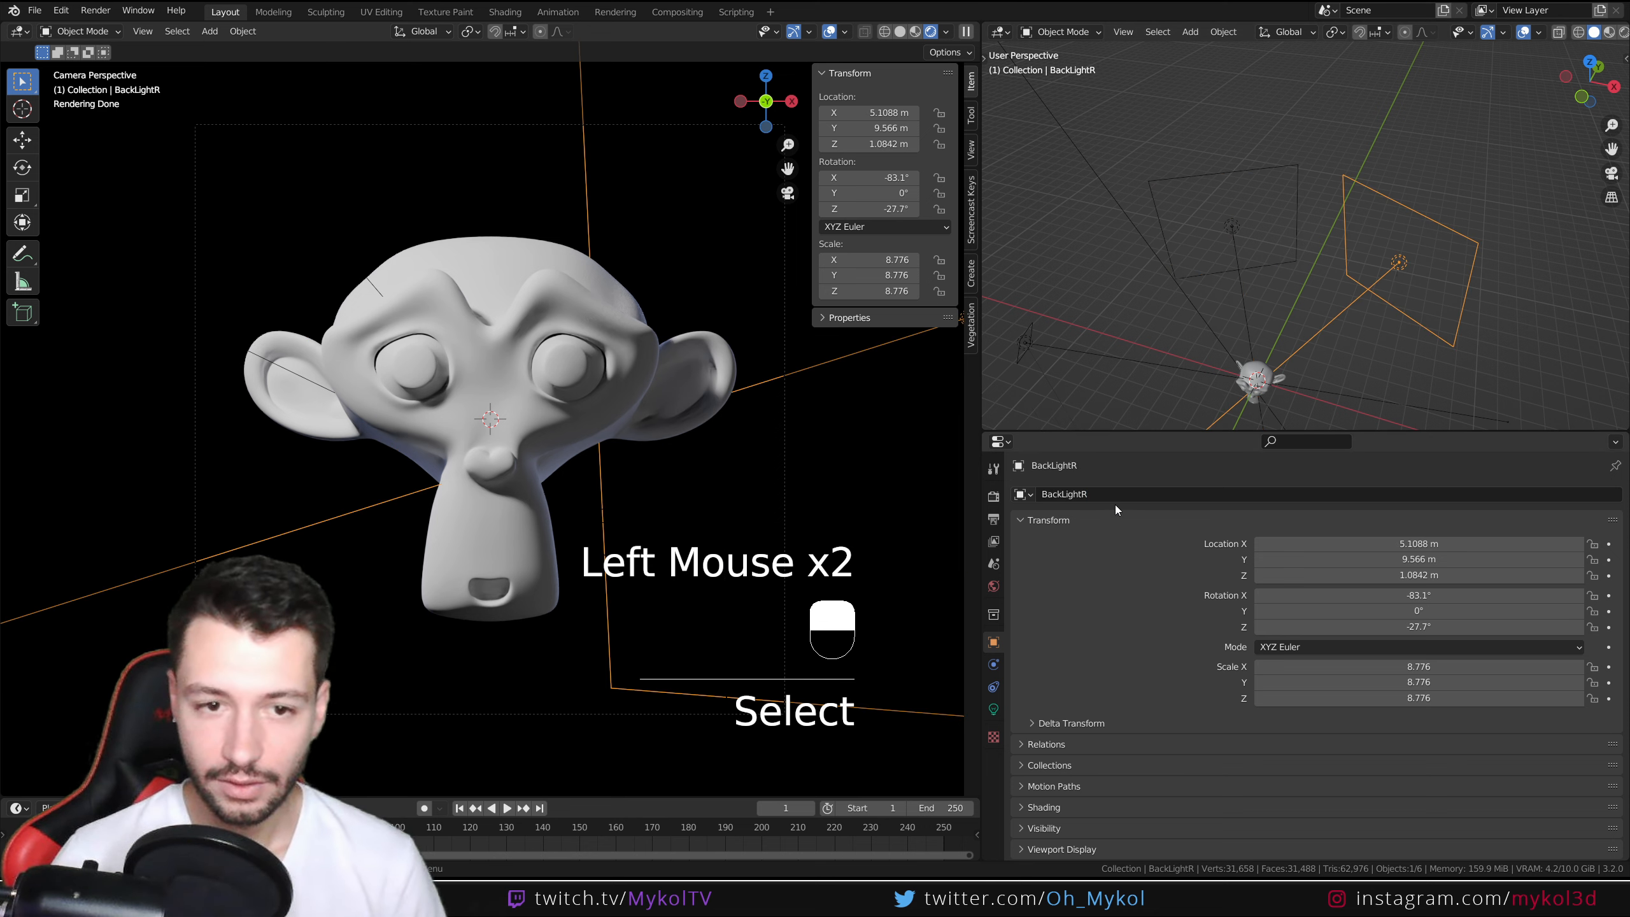
Step: Change the secondary 3D viewport into an Outliner to list the scene's objects
scroll(1206, 354, "down", 2)
left_click(1000, 31)
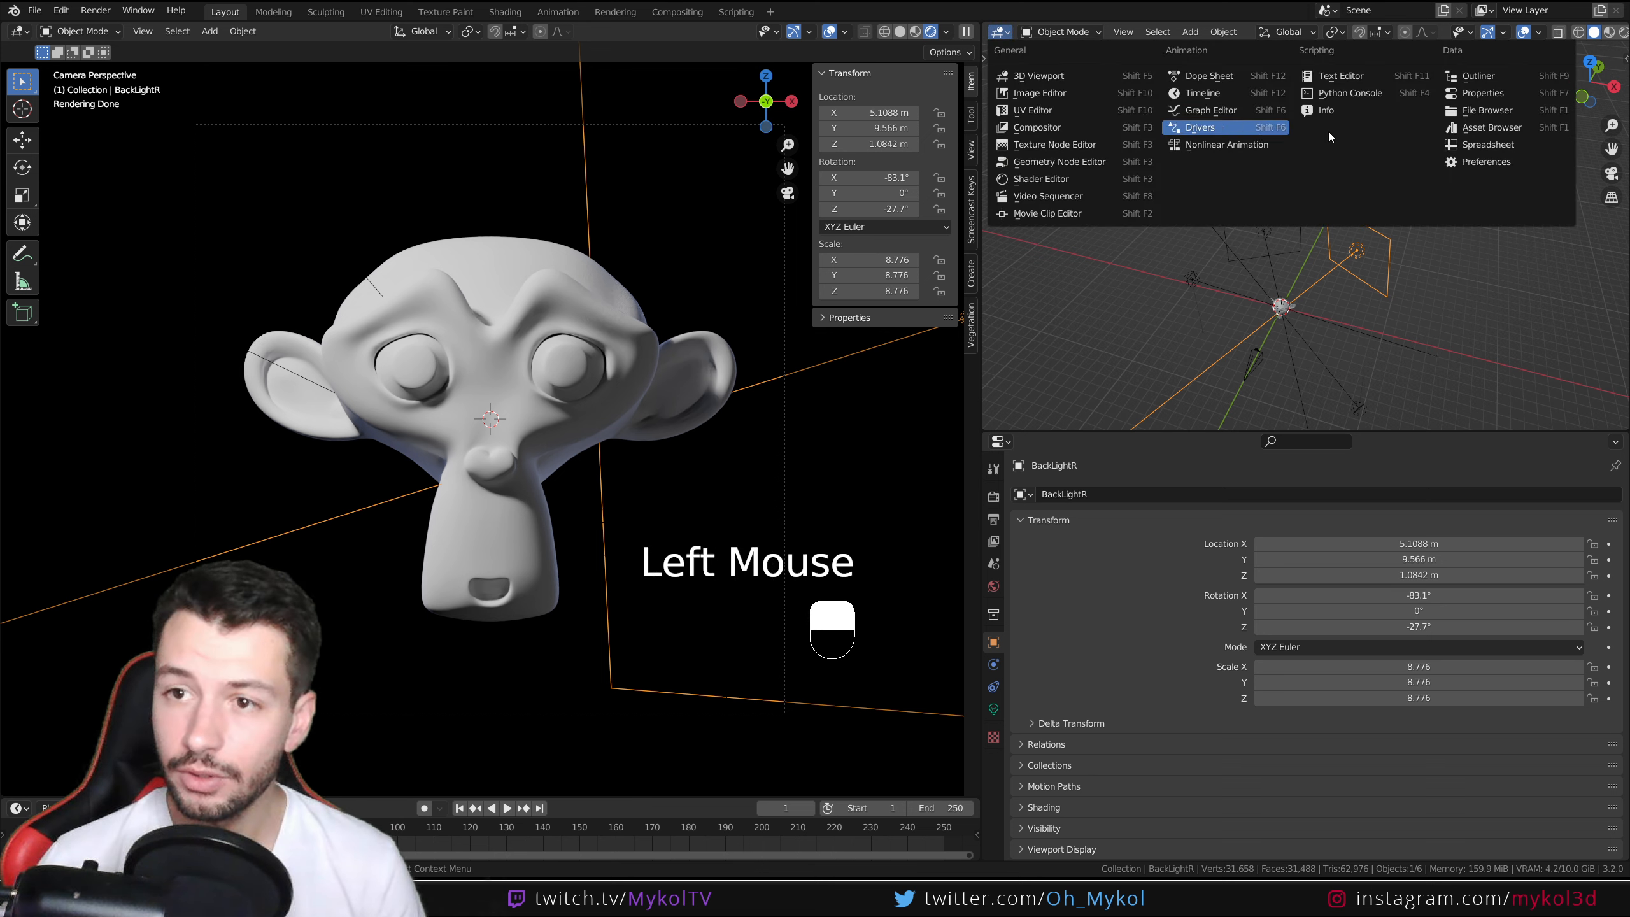
left_click(1469, 76)
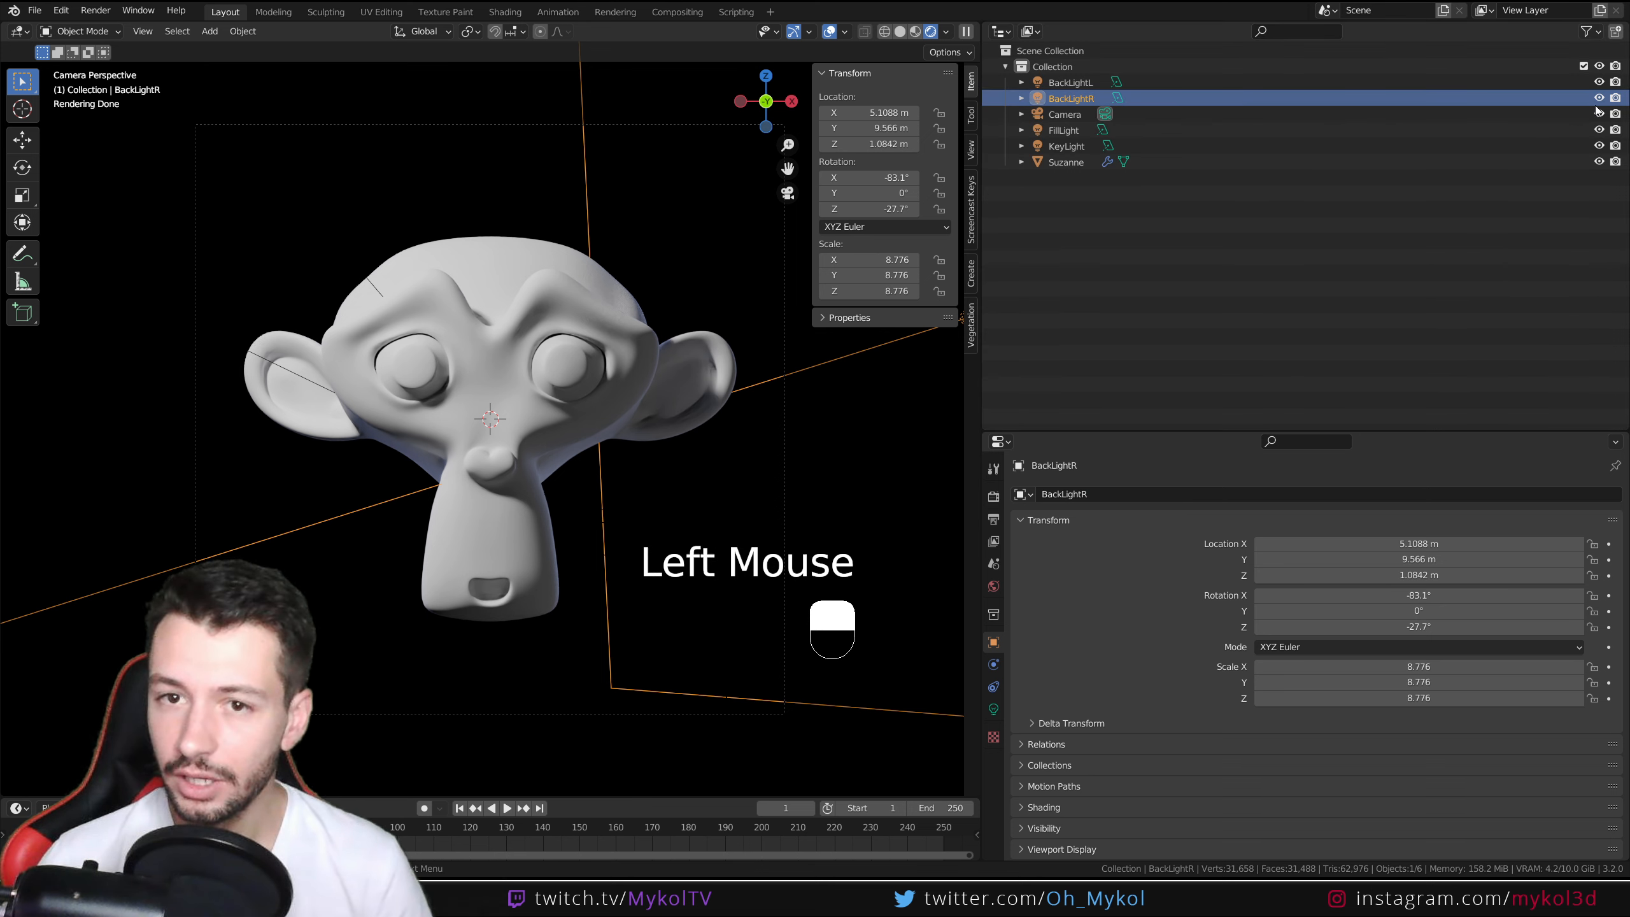
Step: Hide FillLight and KeyLight to check the two back lights alone, and show both again
left_click(1599, 130)
left_click(1600, 146)
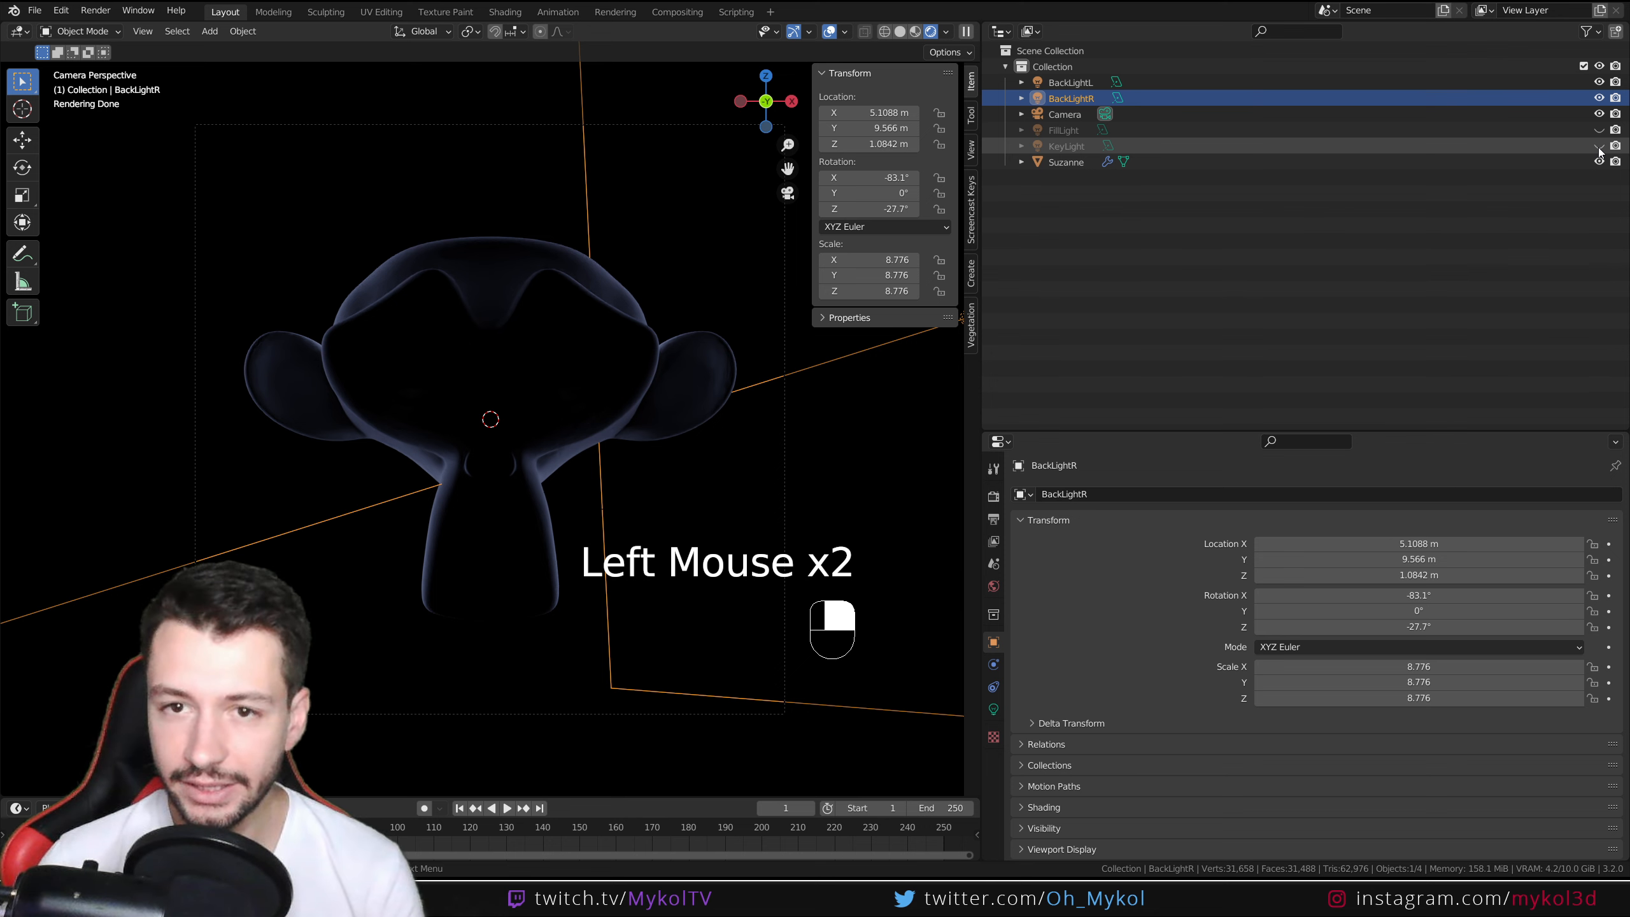
left_click(1600, 146)
left_click(1600, 130)
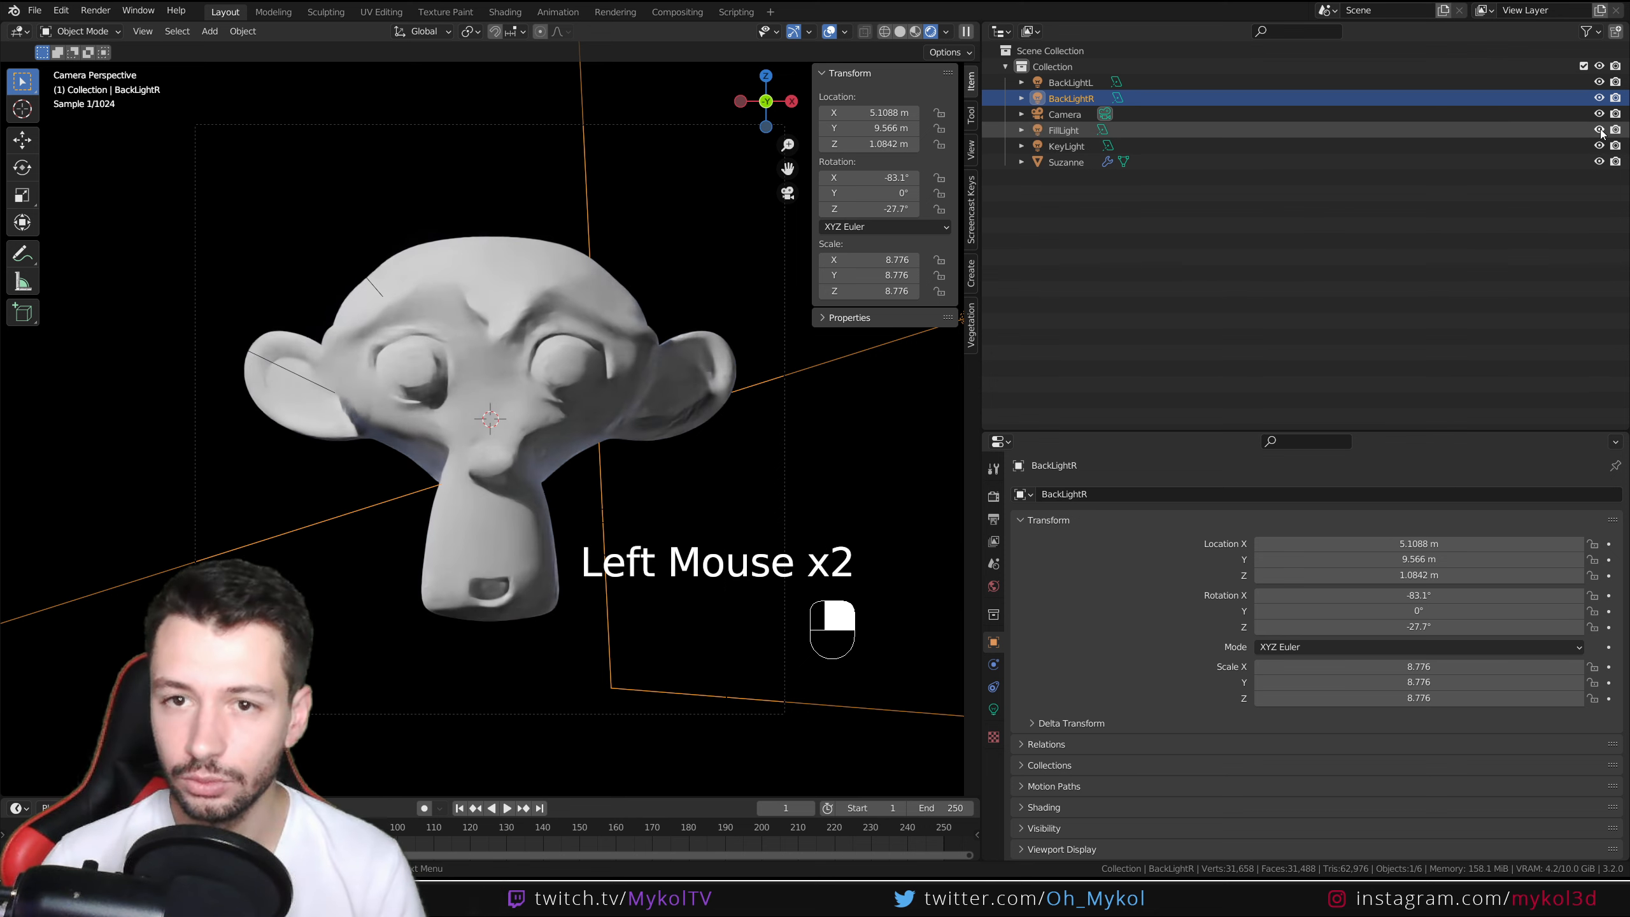
Step: Isolate FillLight and KeyLight one at a time to check their individual lighting on Suzanne, and show all lights again
left_click(1600, 97)
left_click(1600, 145)
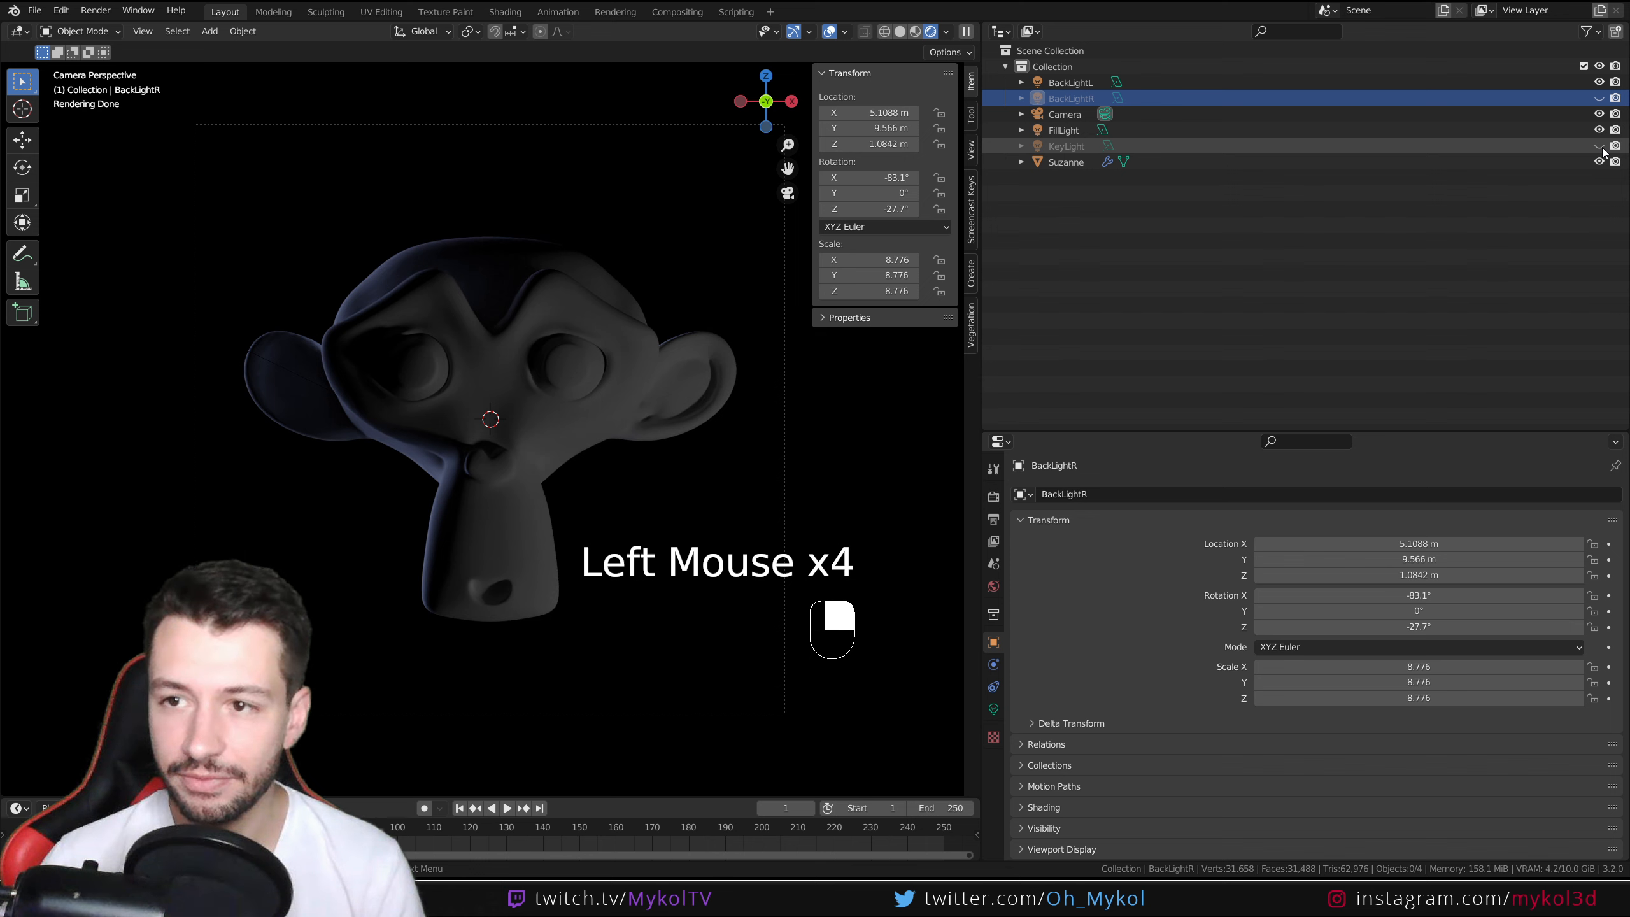
left_click(1600, 82)
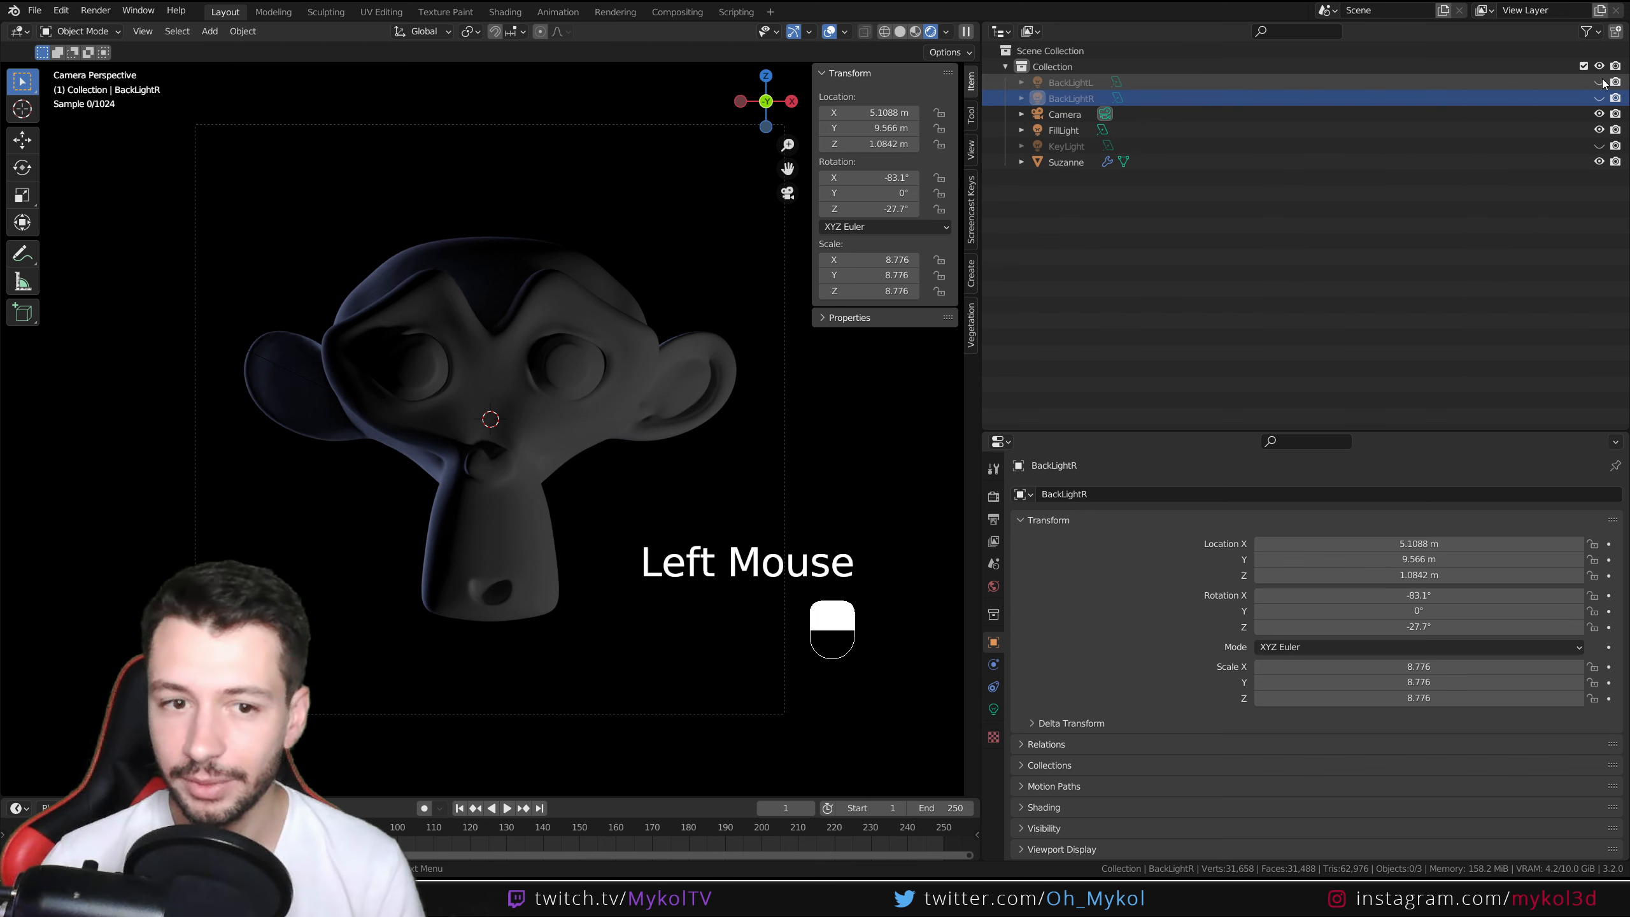
left_click(1600, 130)
left_click(1600, 146)
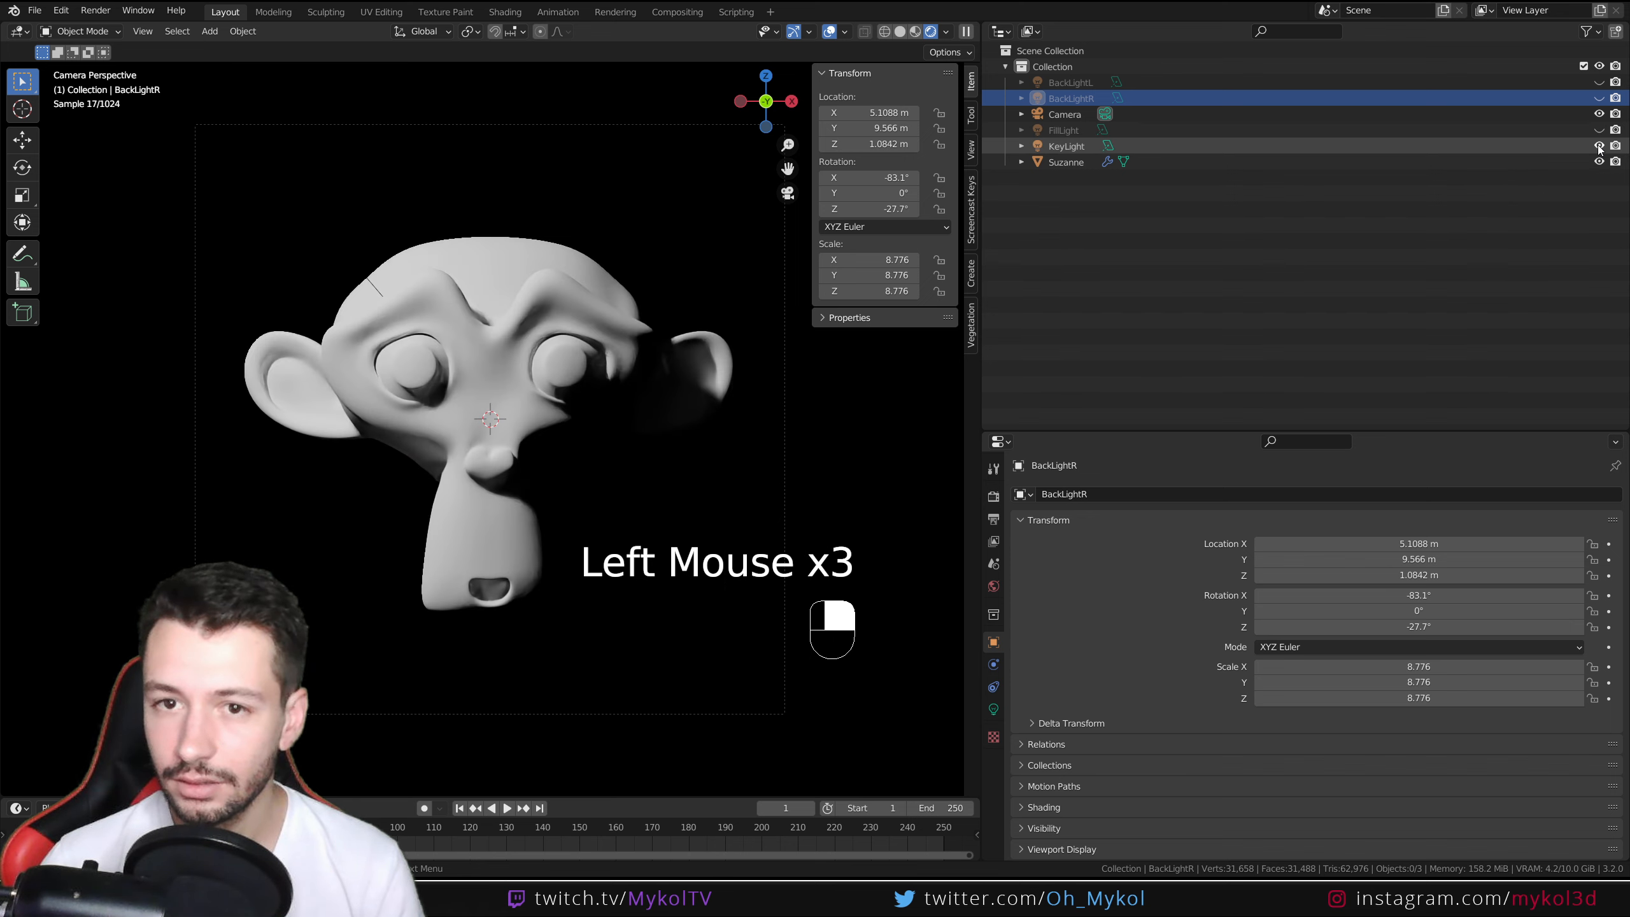
left_click(1600, 130)
left_click(1600, 98)
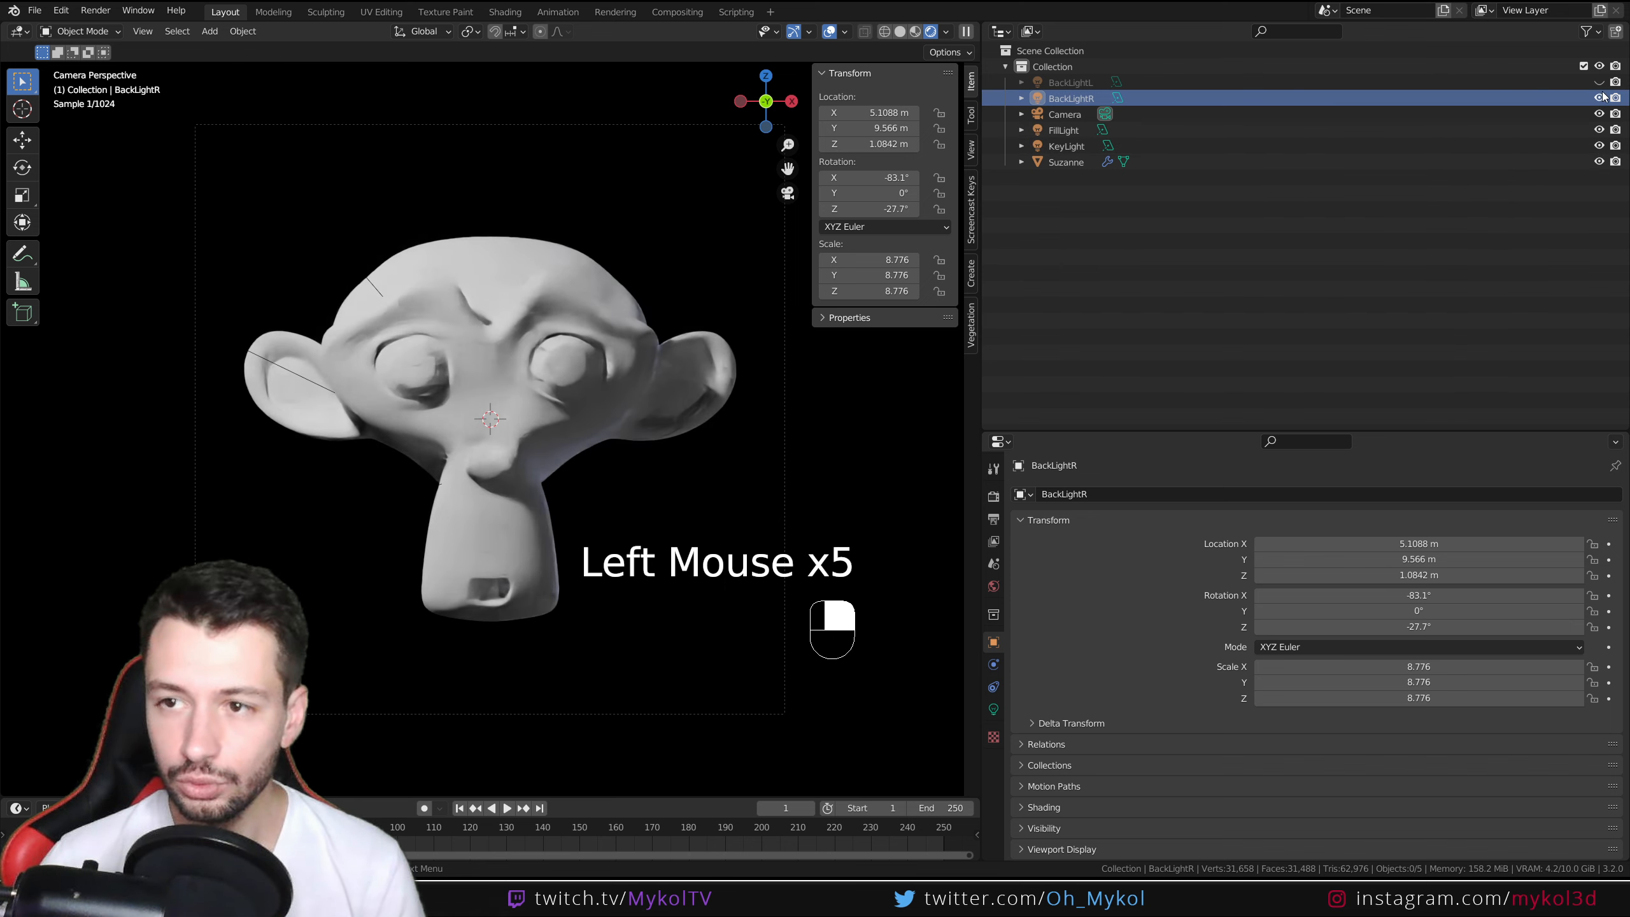
left_click(1600, 83)
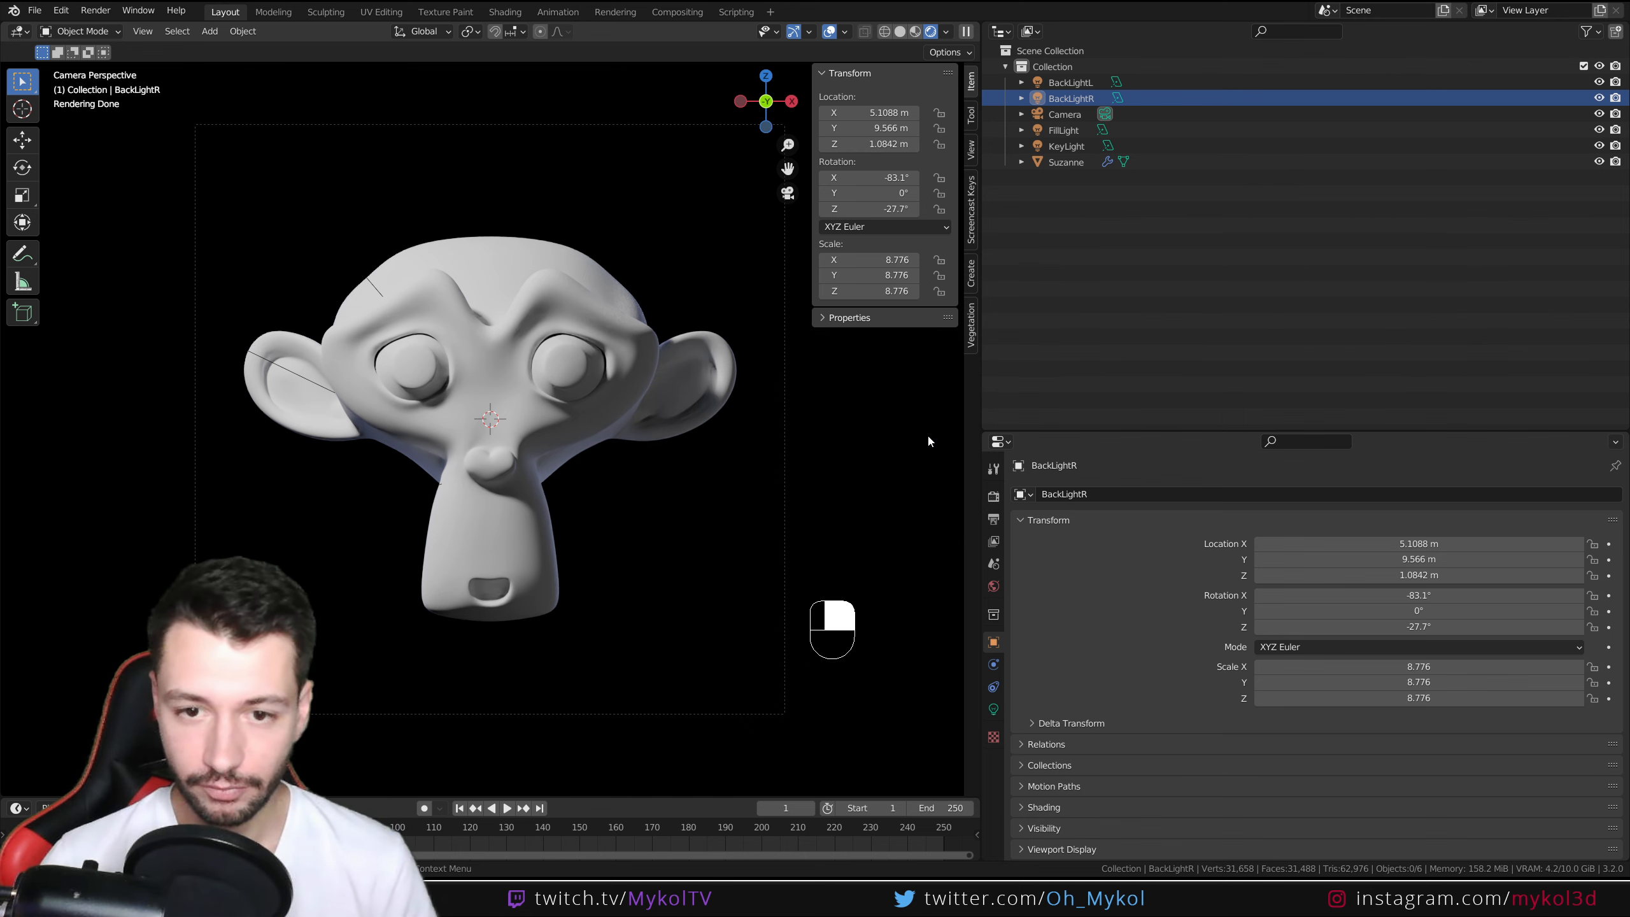
Step: Enlarge the Properties editor and add a light group named KeyLight to the view layer
left_click_drag(1093, 430, 1098, 314)
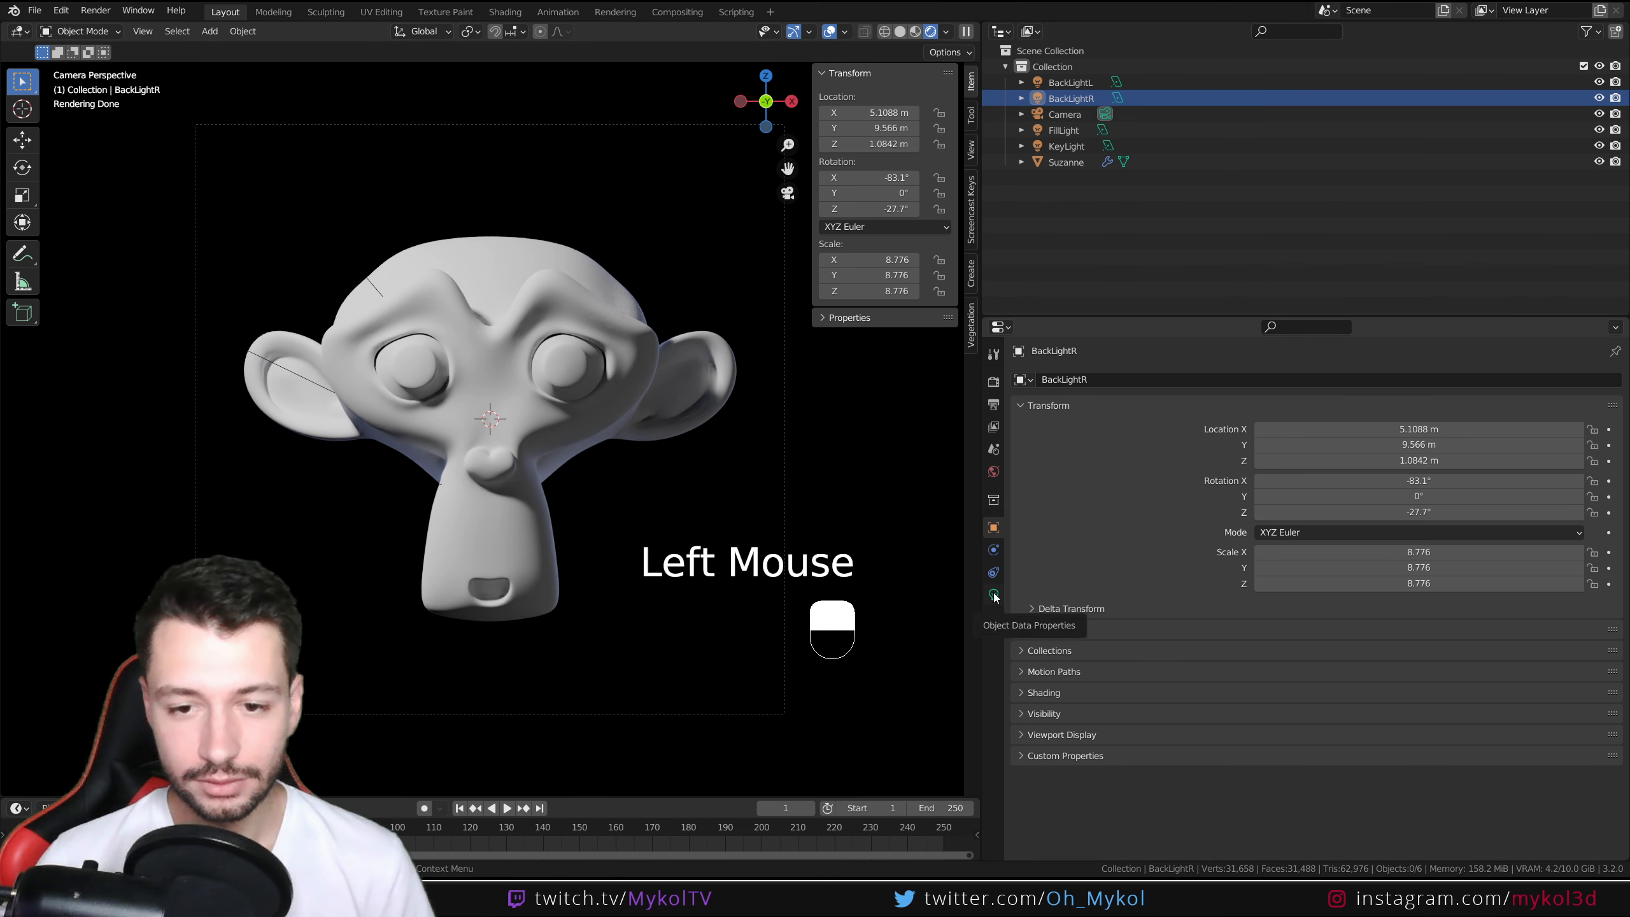
left_click(988, 432)
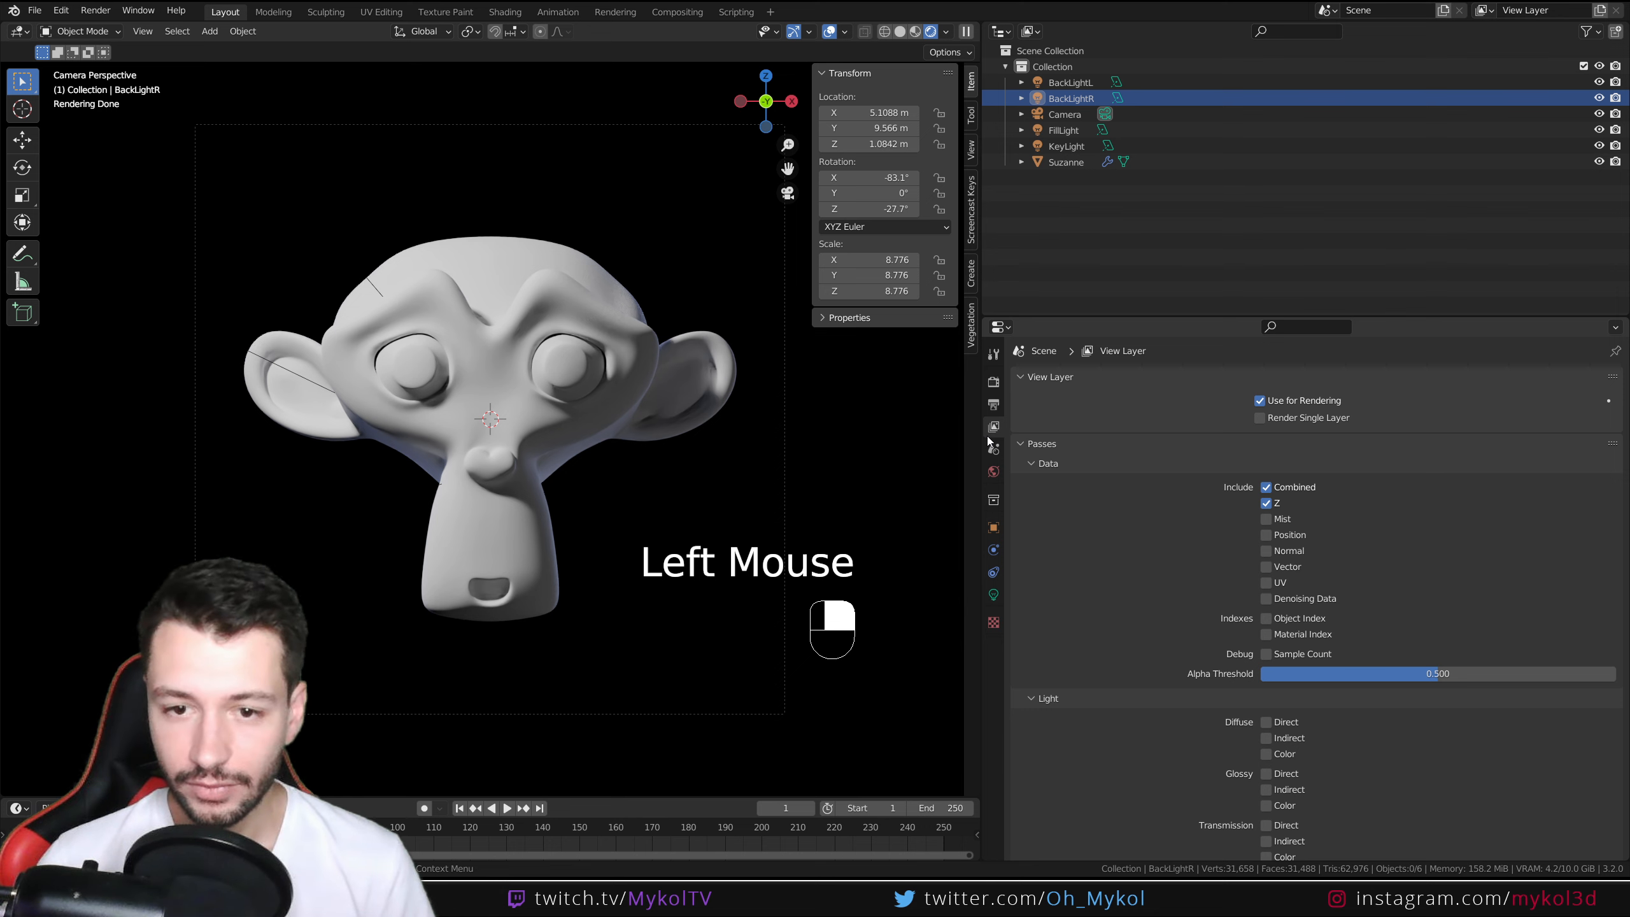
scroll(1144, 607, "down", 8)
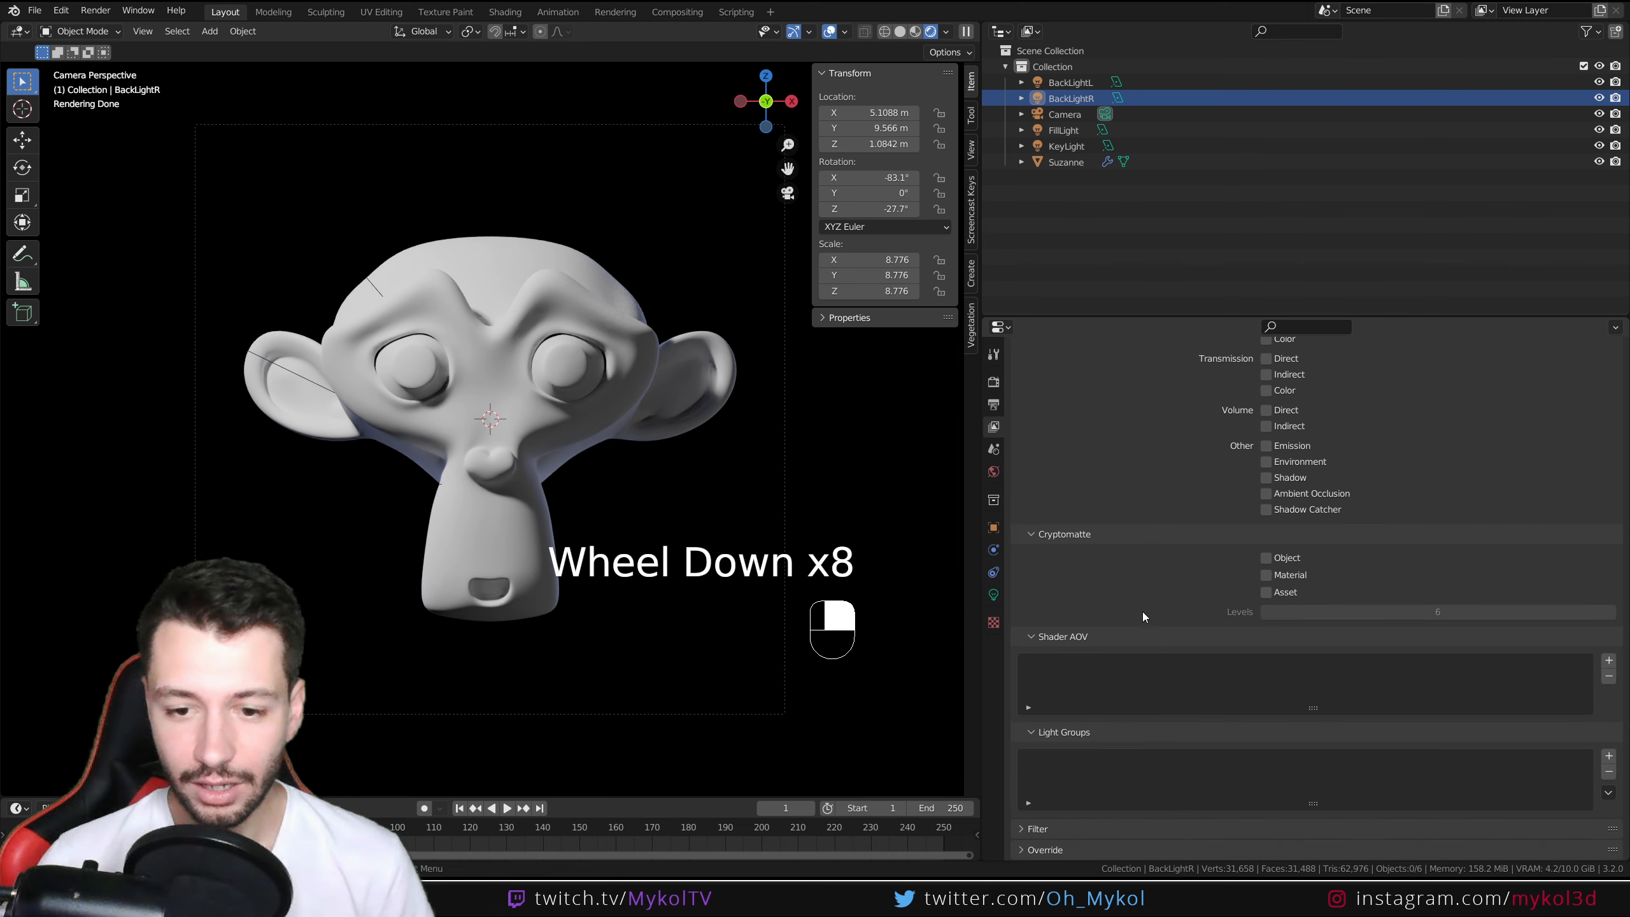
left_click(1610, 755)
double_click(1105, 763)
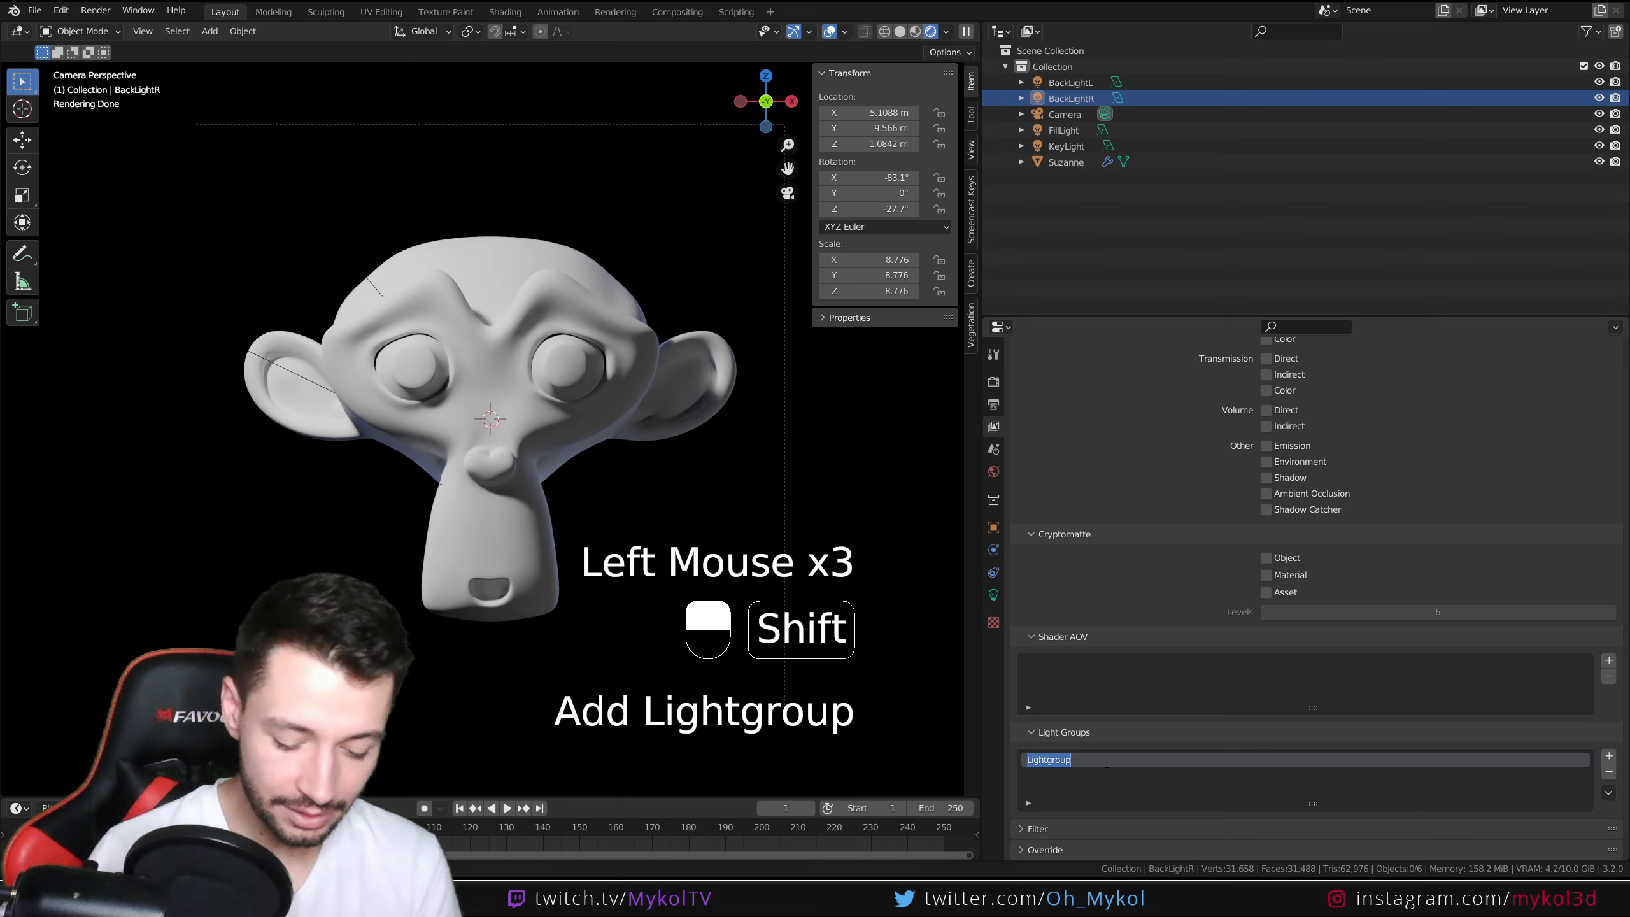
type("KeyLight")
key("Return")
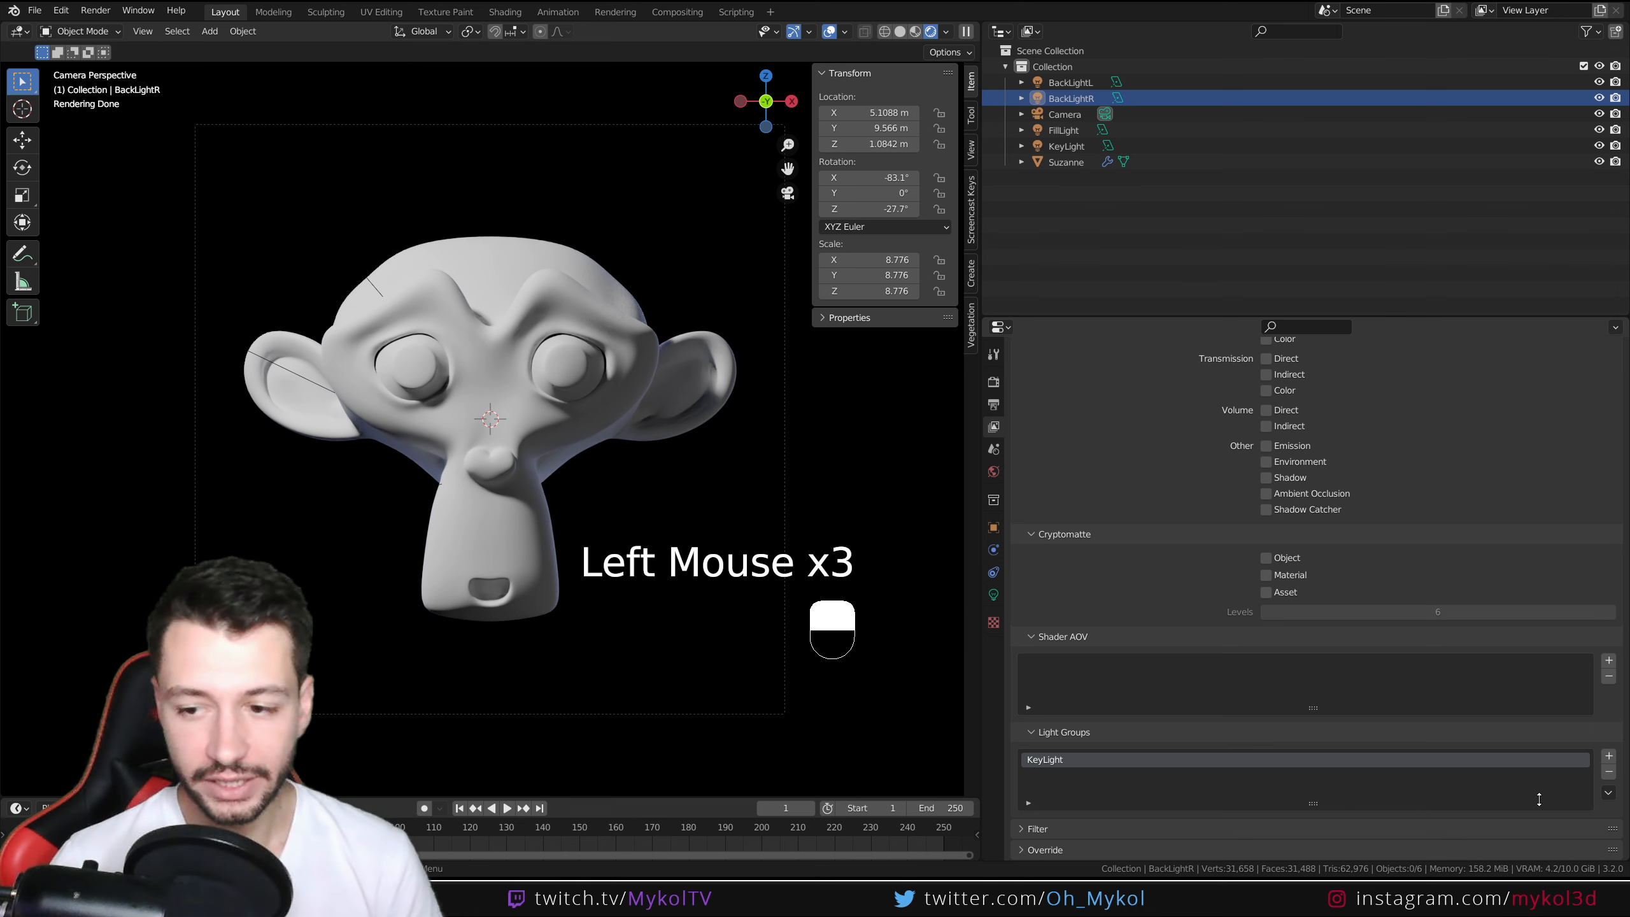
Step: Add a second light group to the view layer and name it FillLight
left_click(1609, 756)
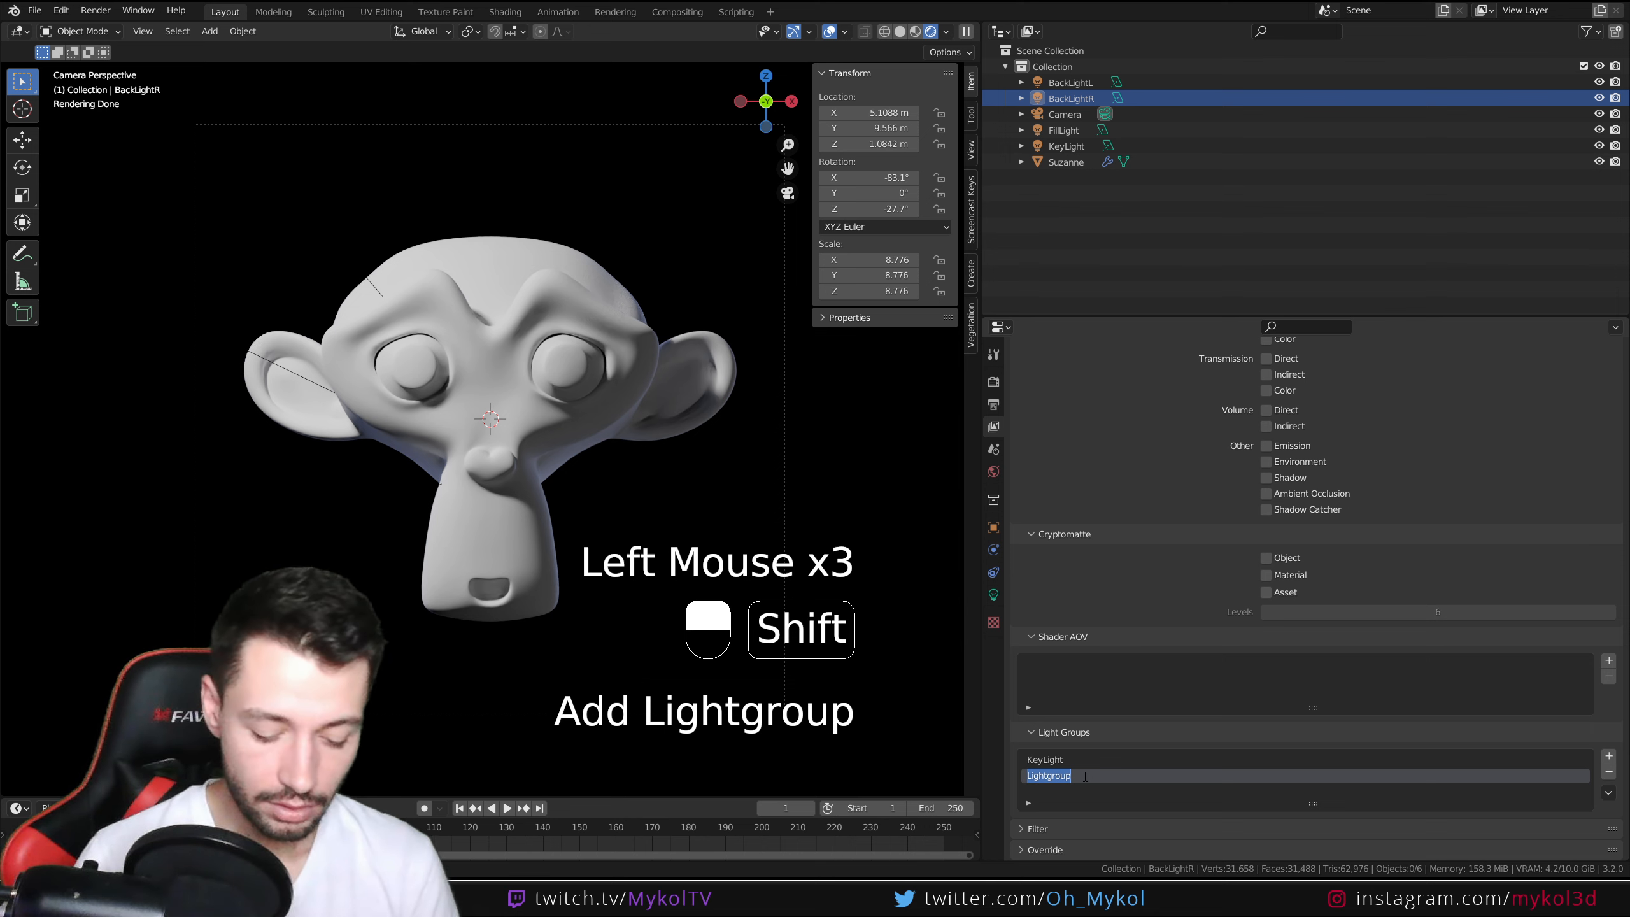
type("FillLight")
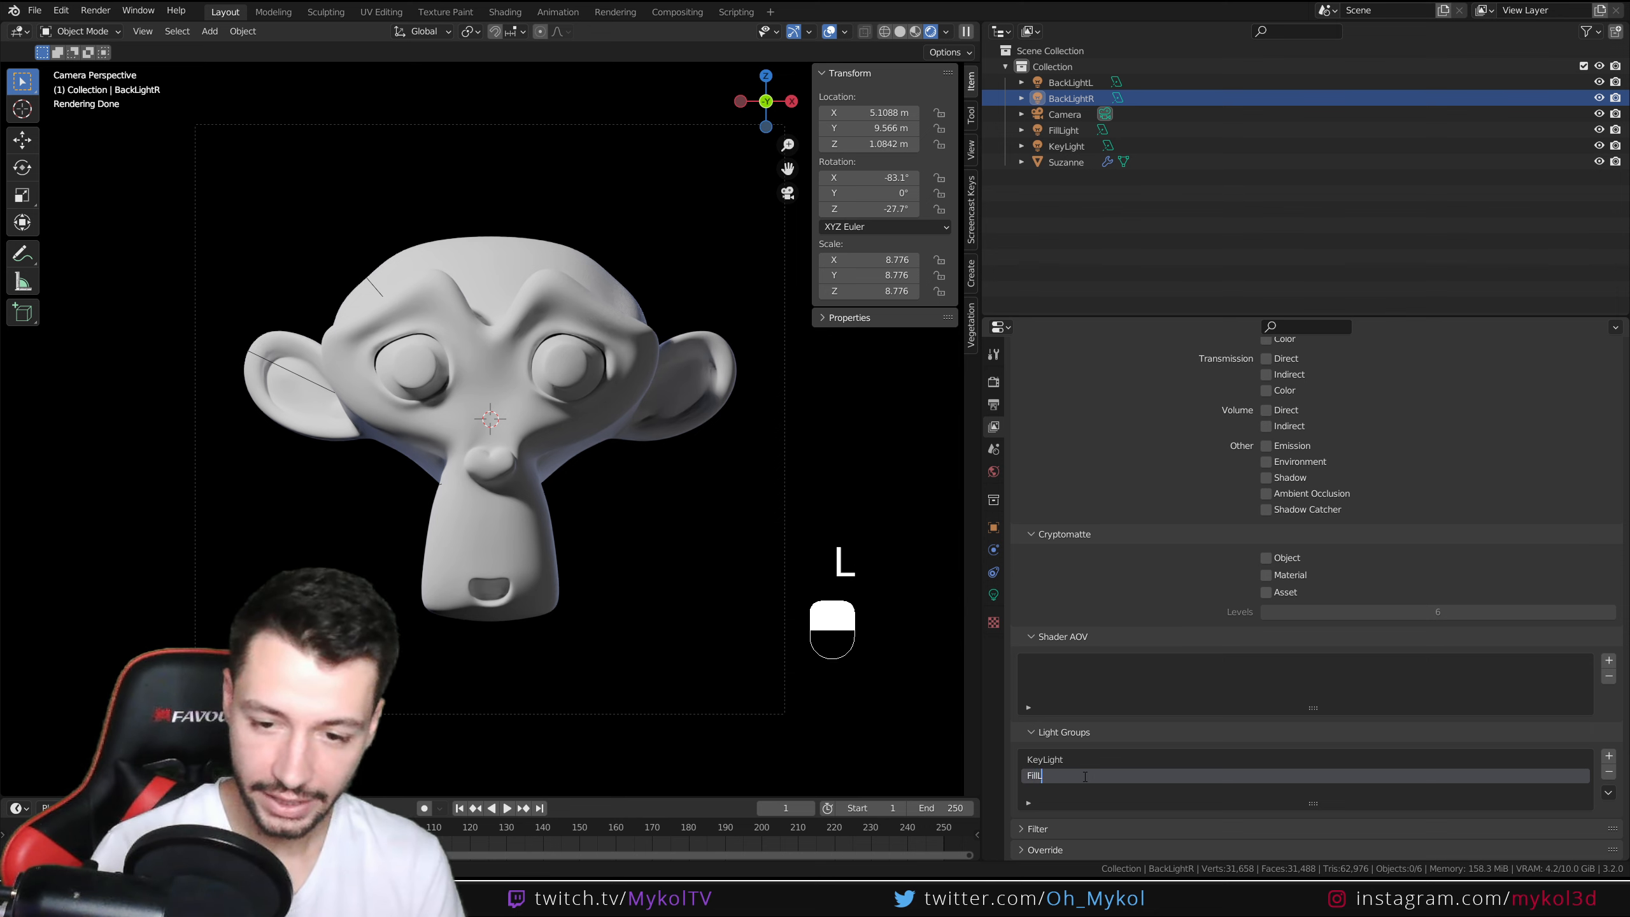
key("Return")
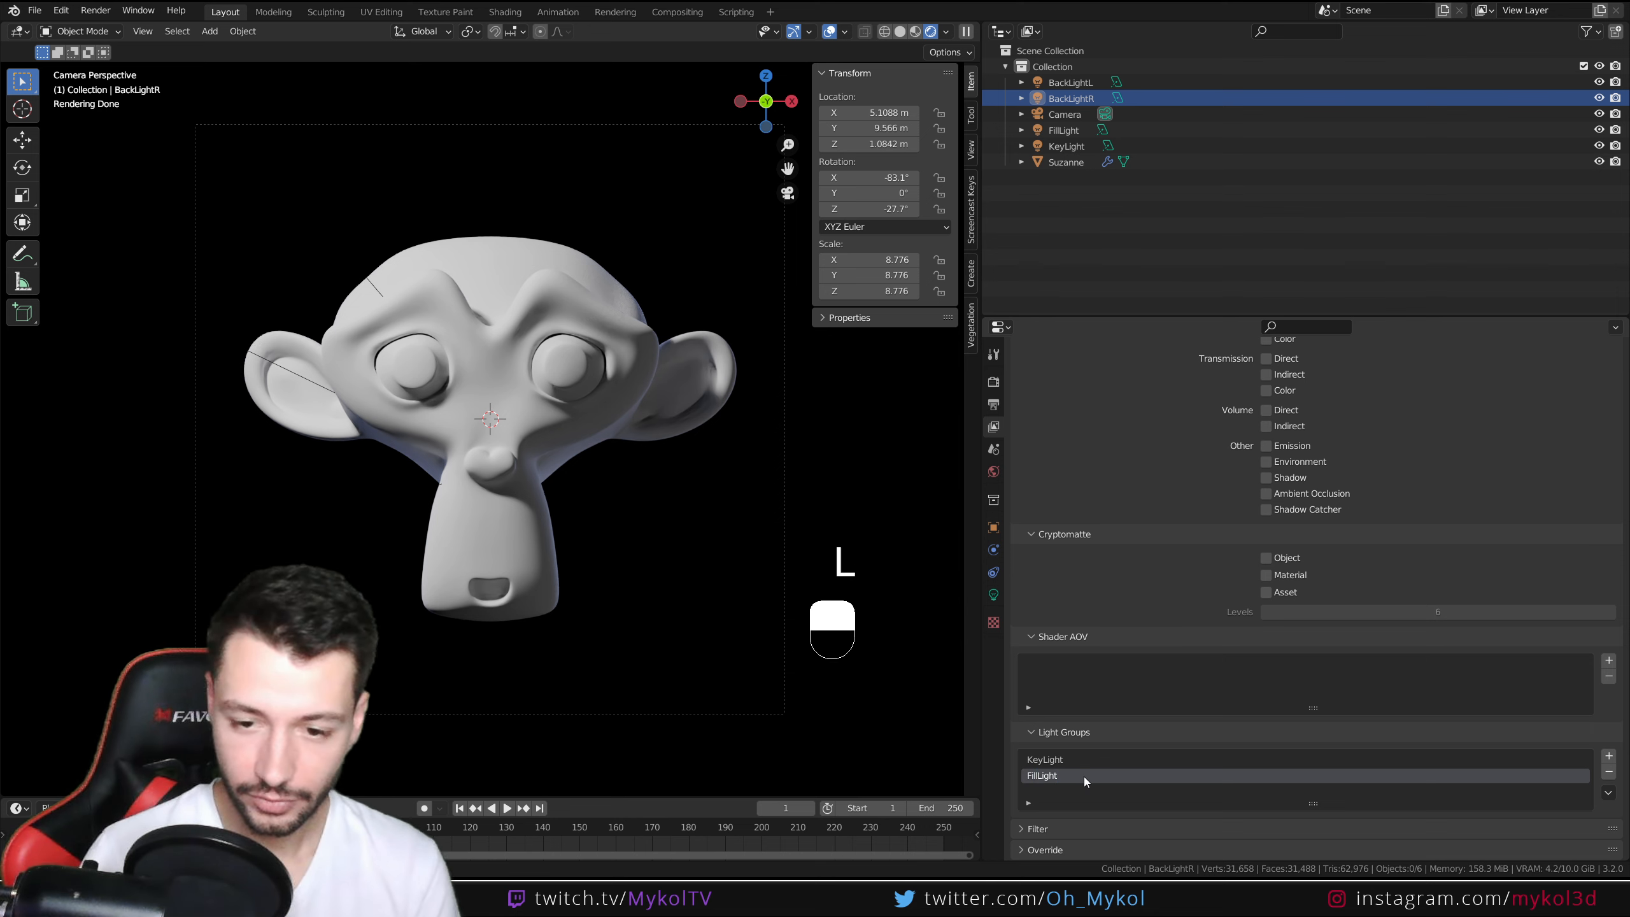
left_click(1169, 759)
left_click(1510, 781)
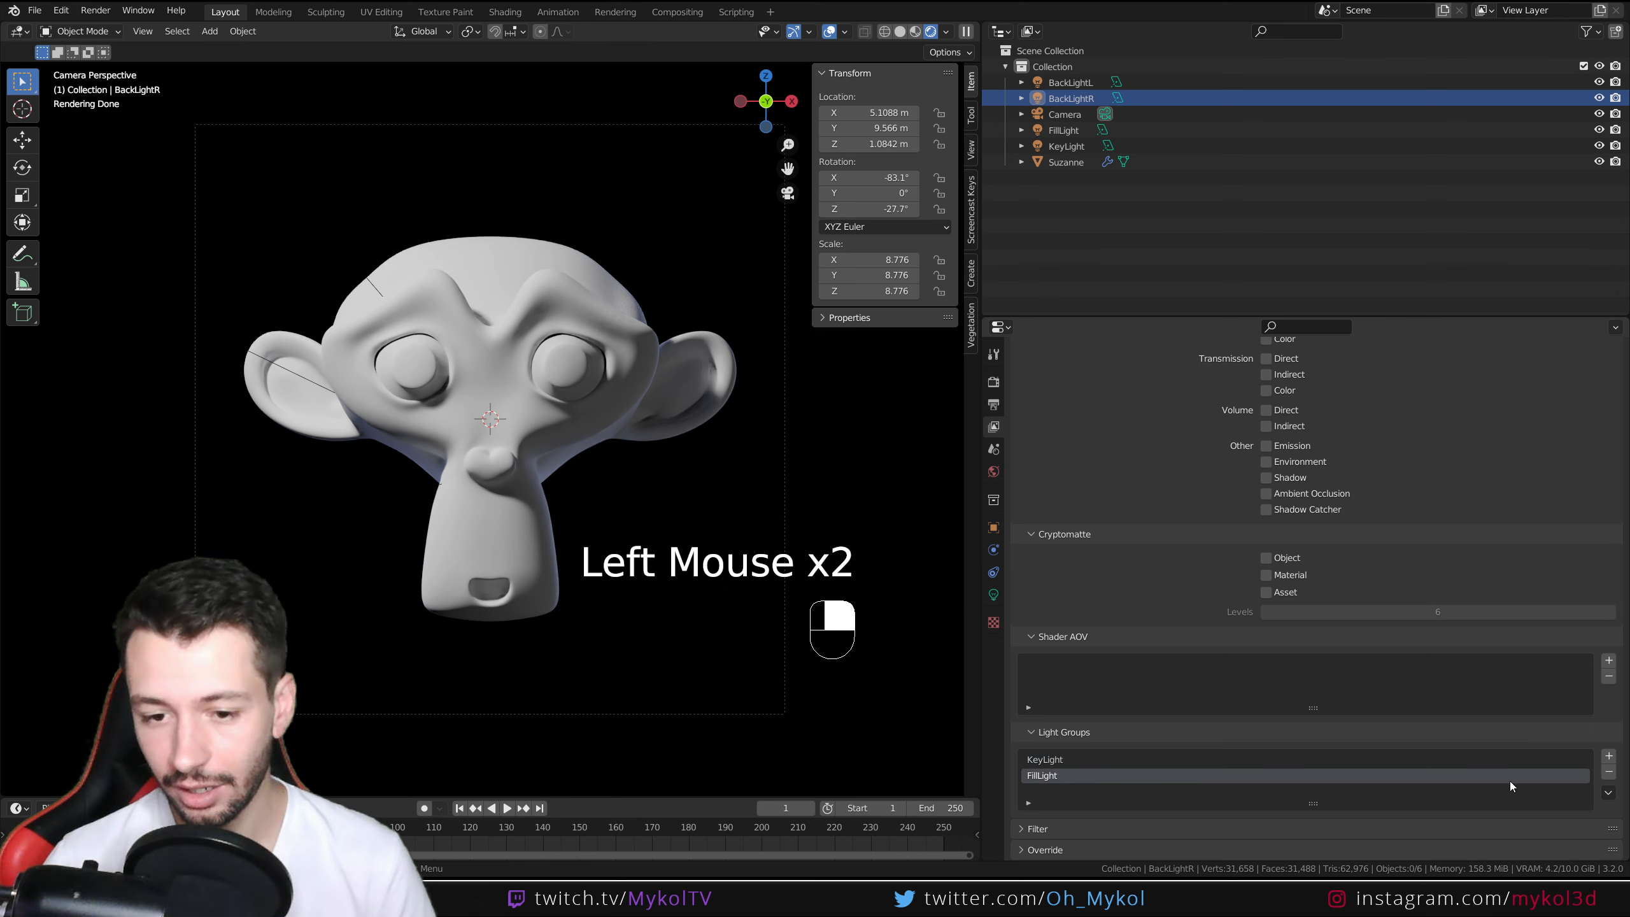
Step: Add a third light group named BackLight and select the KeyLight group in the list
left_click(1609, 756)
double_click(1083, 791)
type("BackLight")
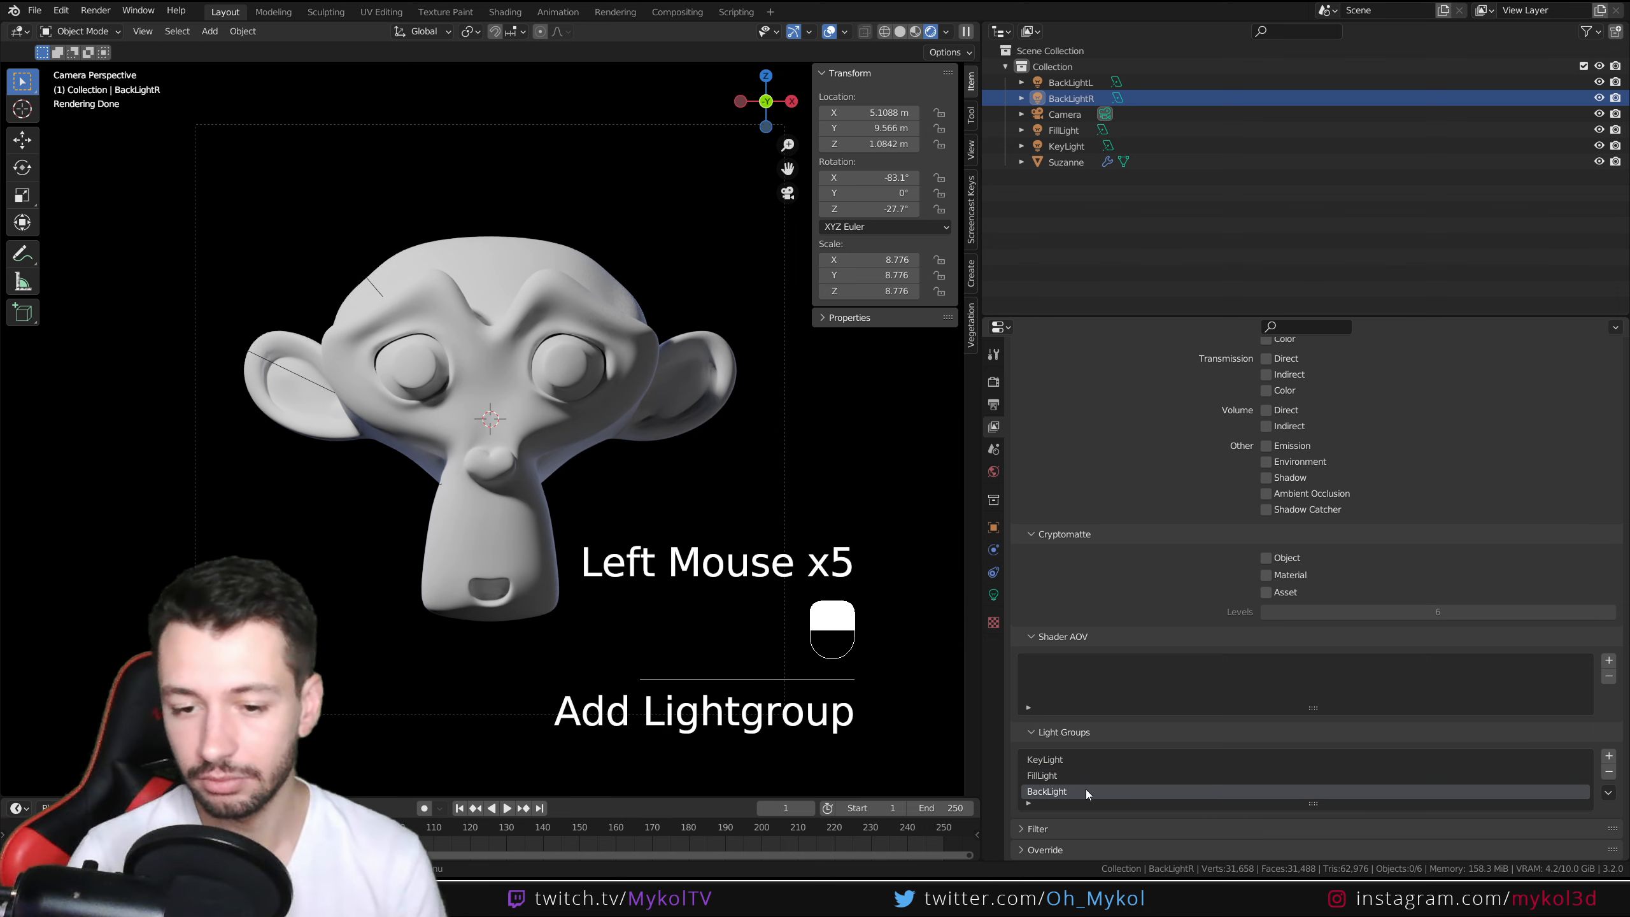
key("Return")
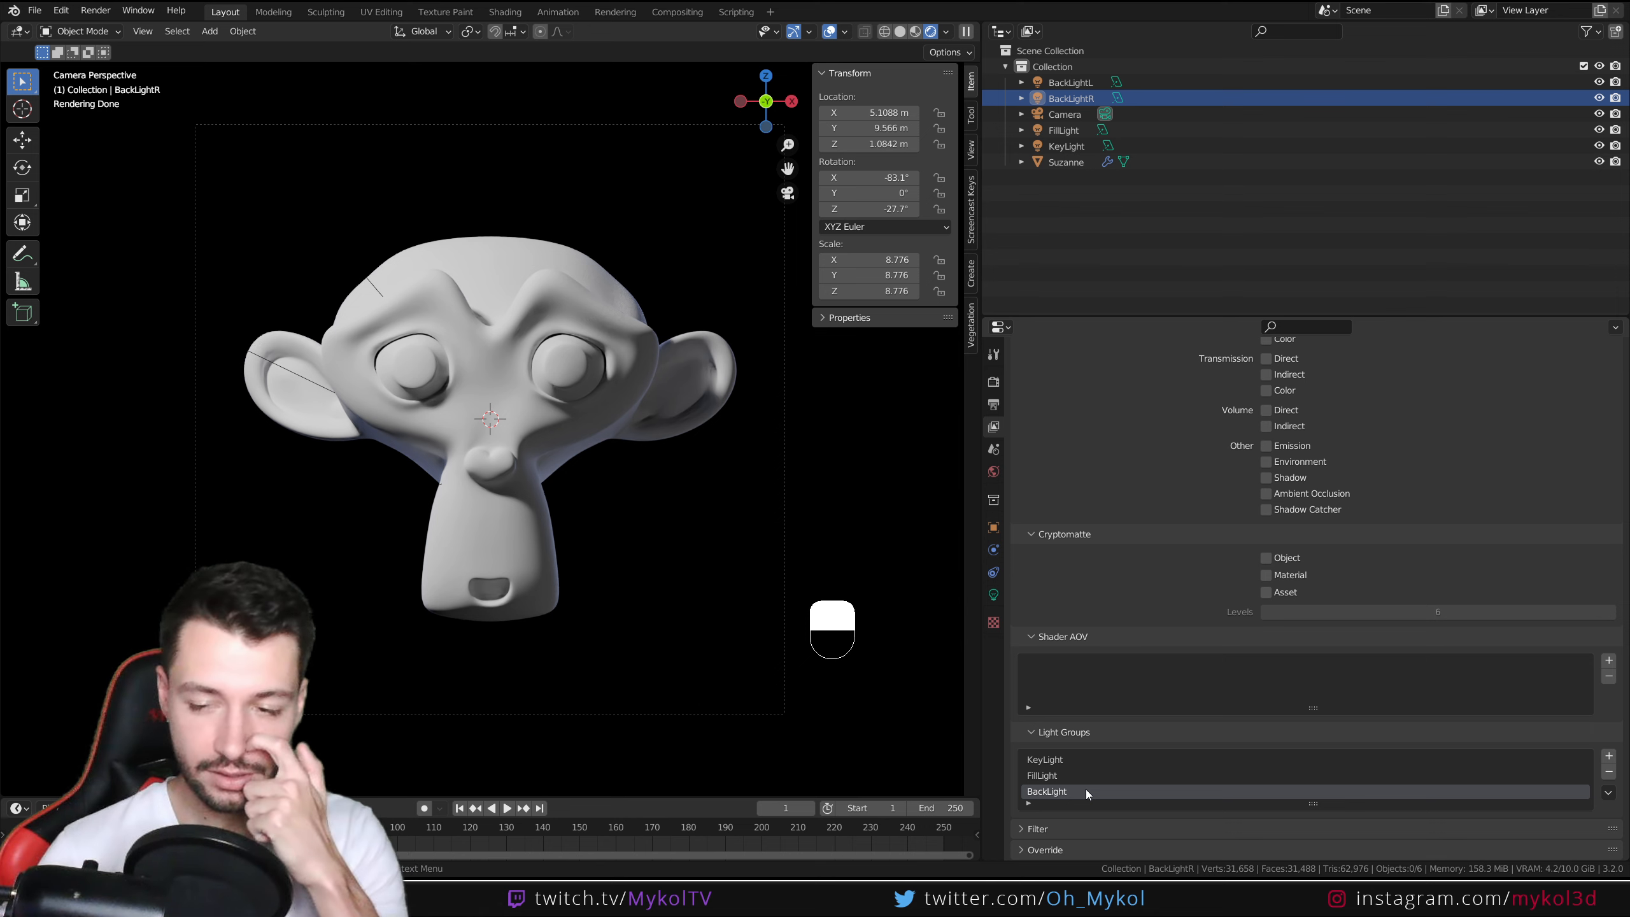
left_click(1062, 757)
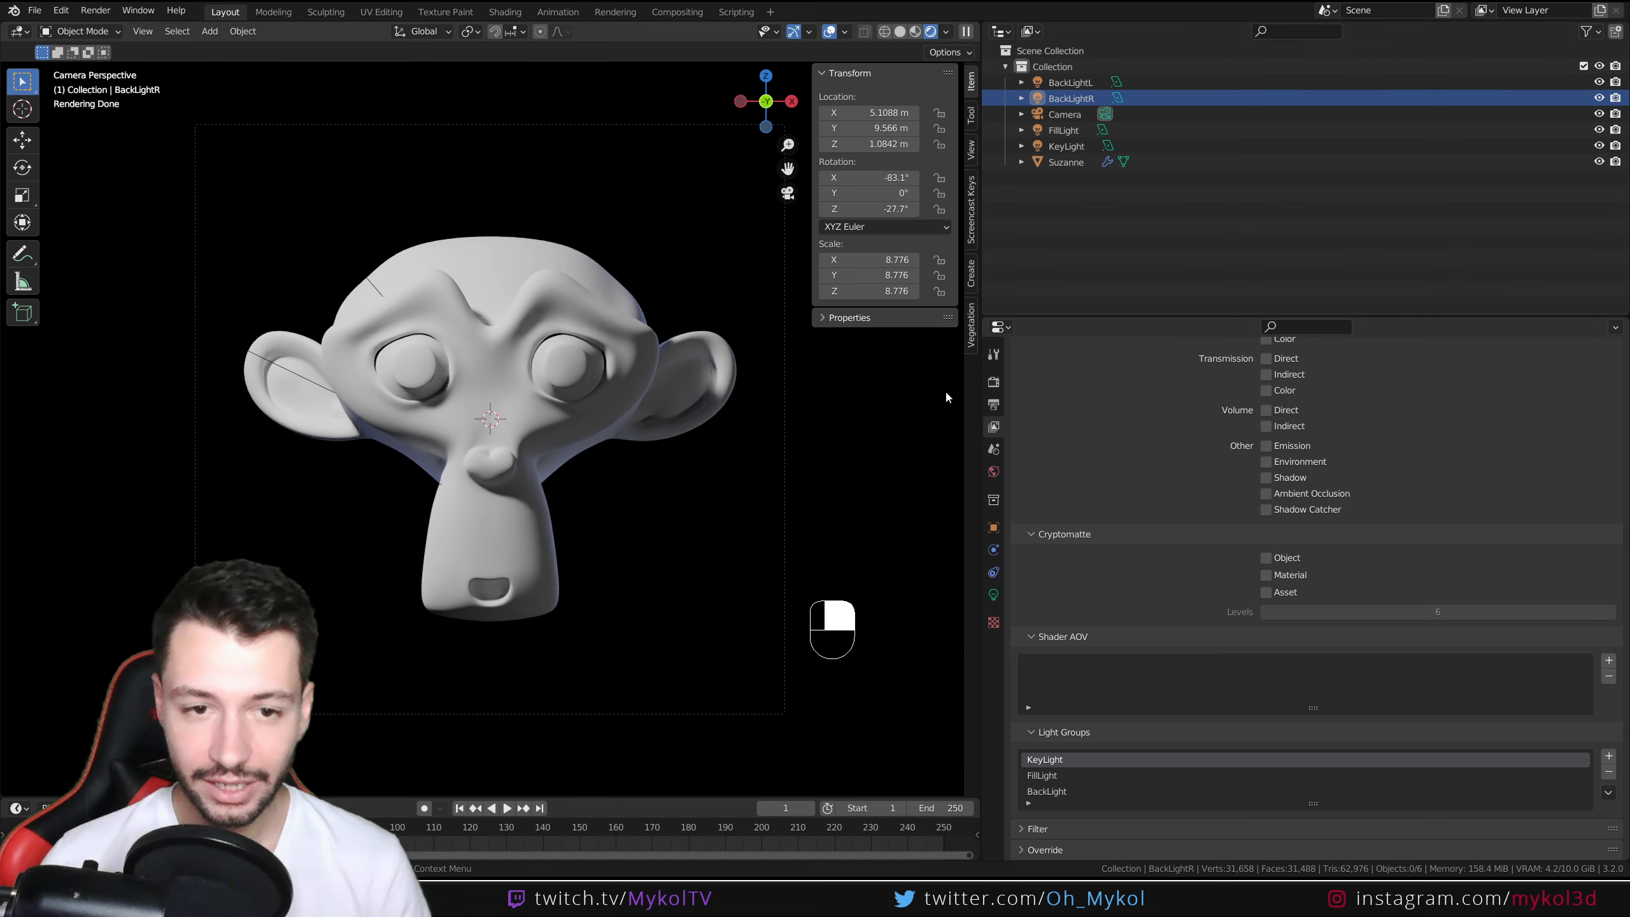
Step: Select the FillLight object and assign it to the FillLight light group in its object shading settings
left_click(1072, 130)
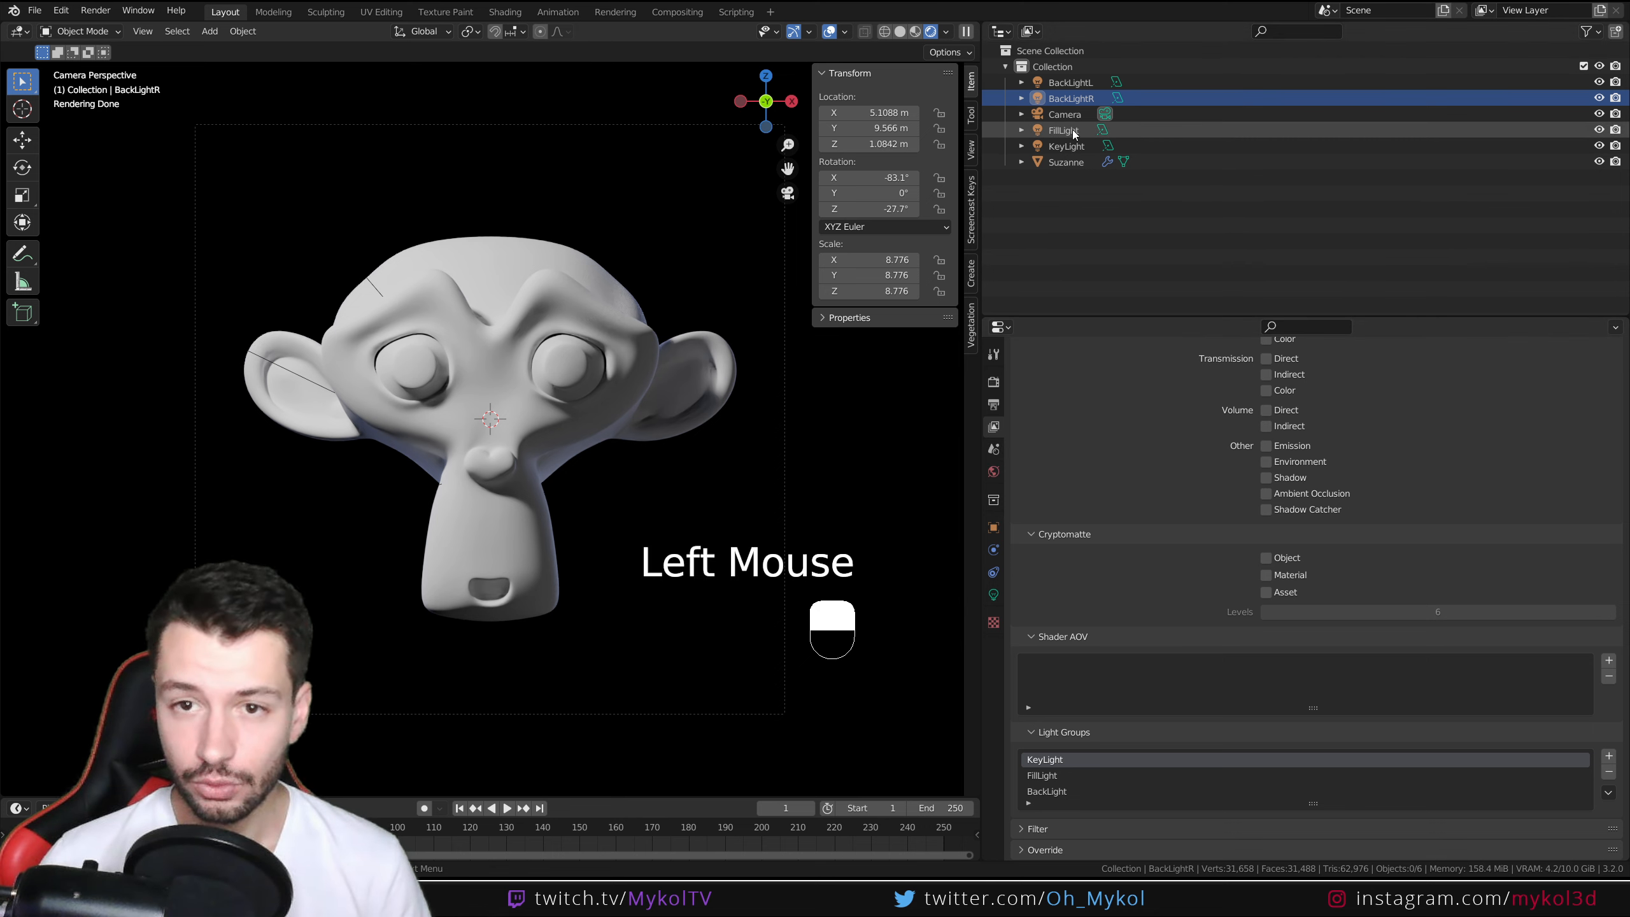
left_click(993, 527)
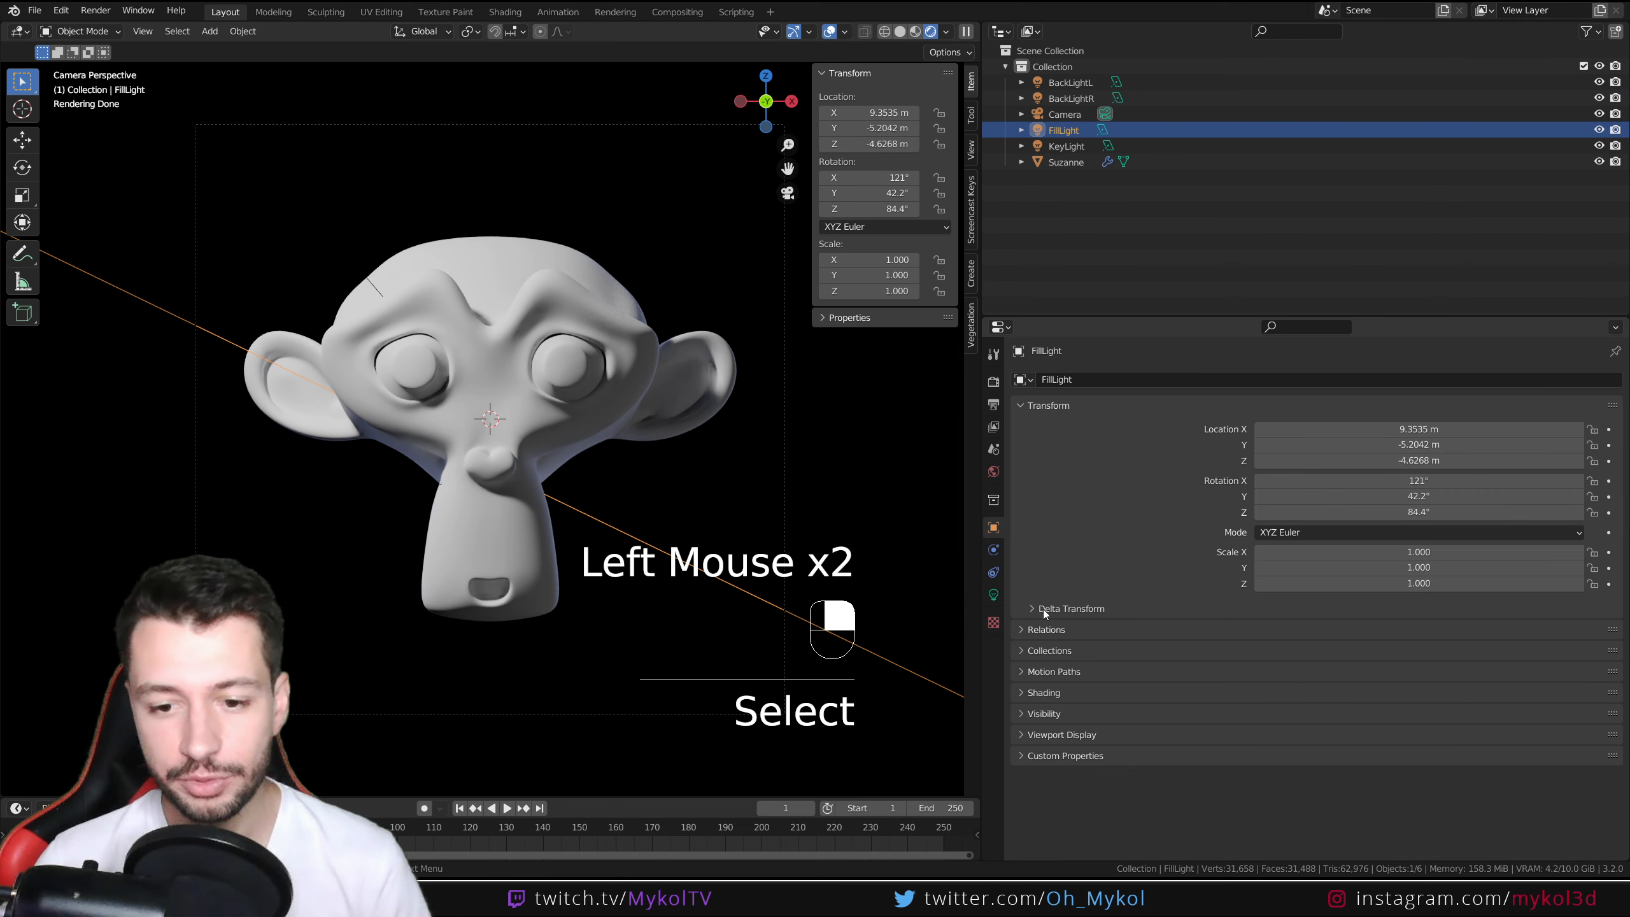
left_click(1047, 713)
left_click(1045, 692)
scroll(1055, 556, "down", 5)
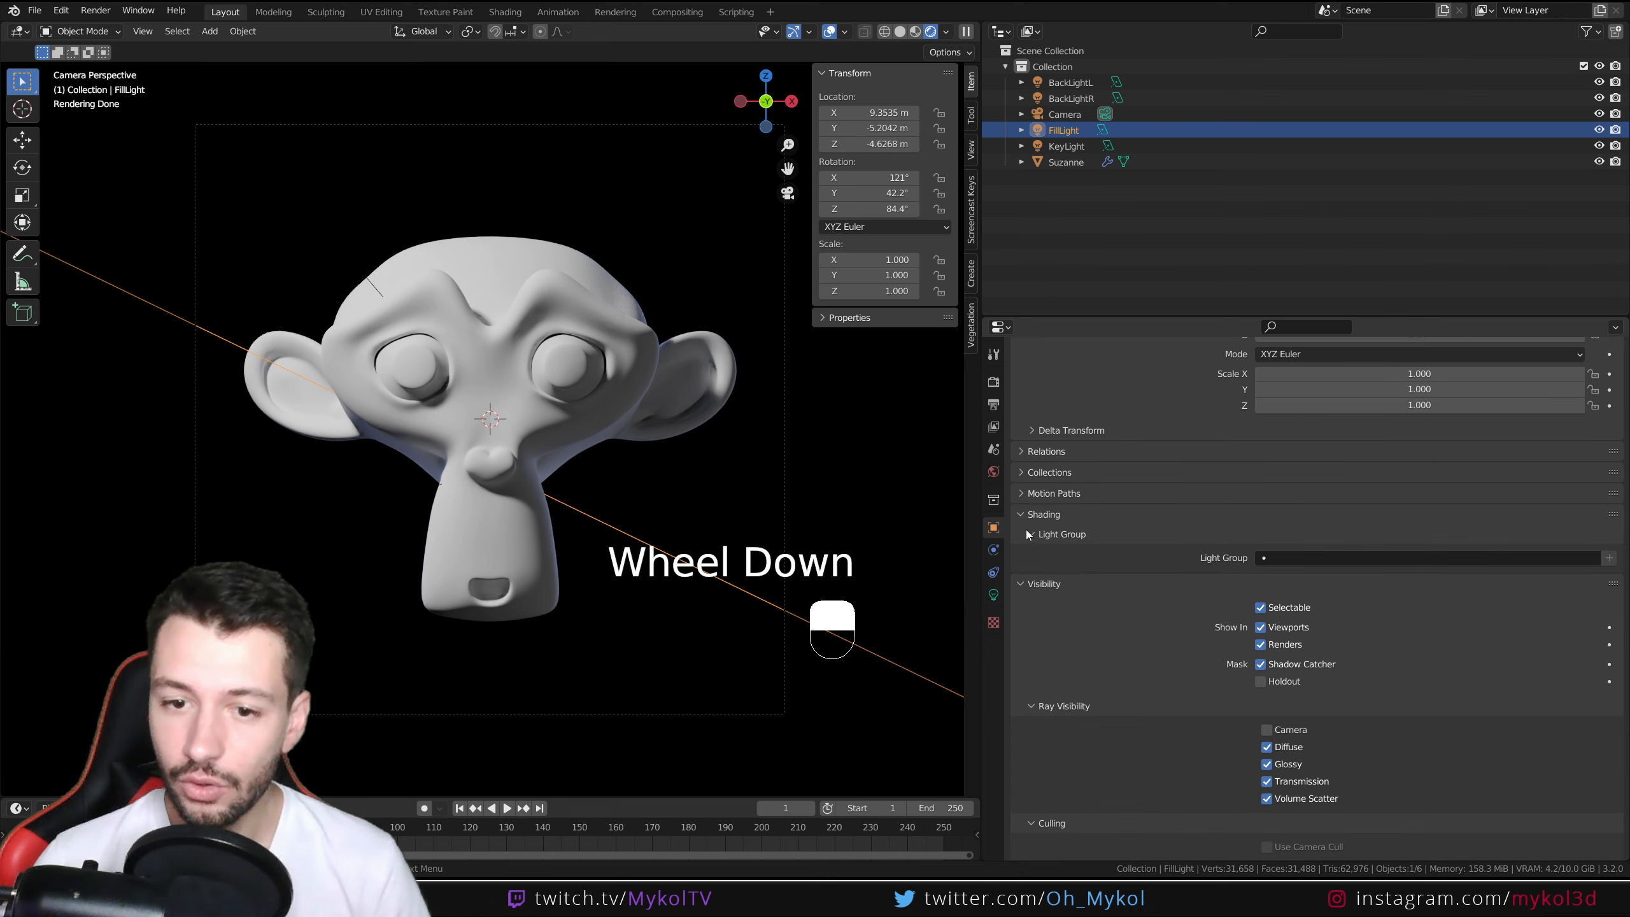
left_click(1107, 584)
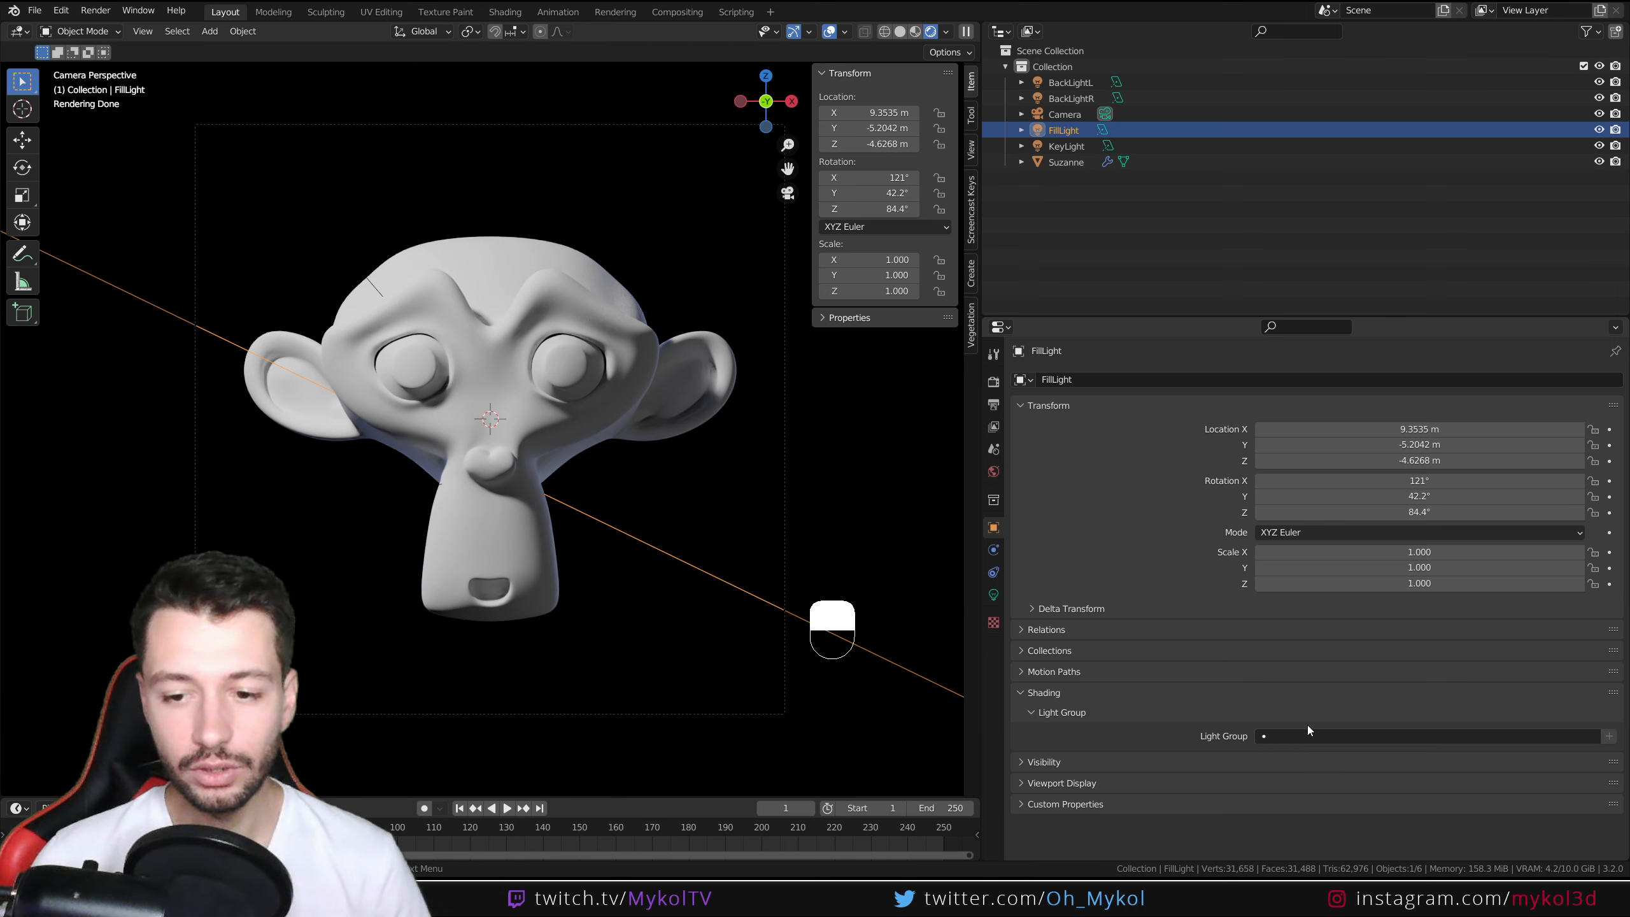
left_click(1280, 731)
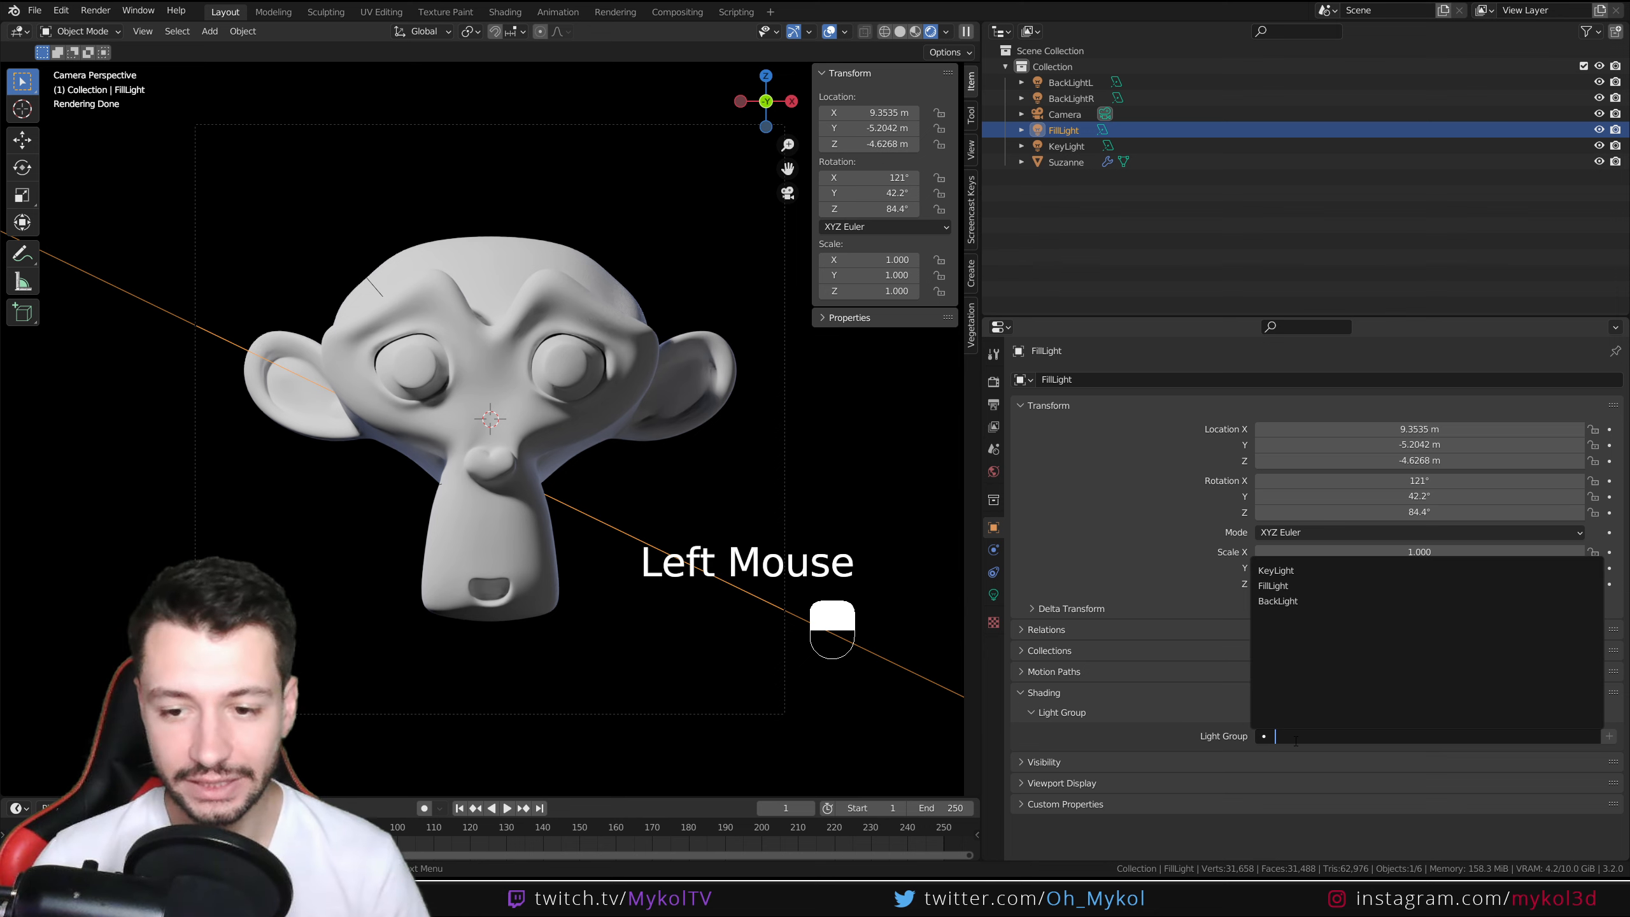
left_click(1285, 587)
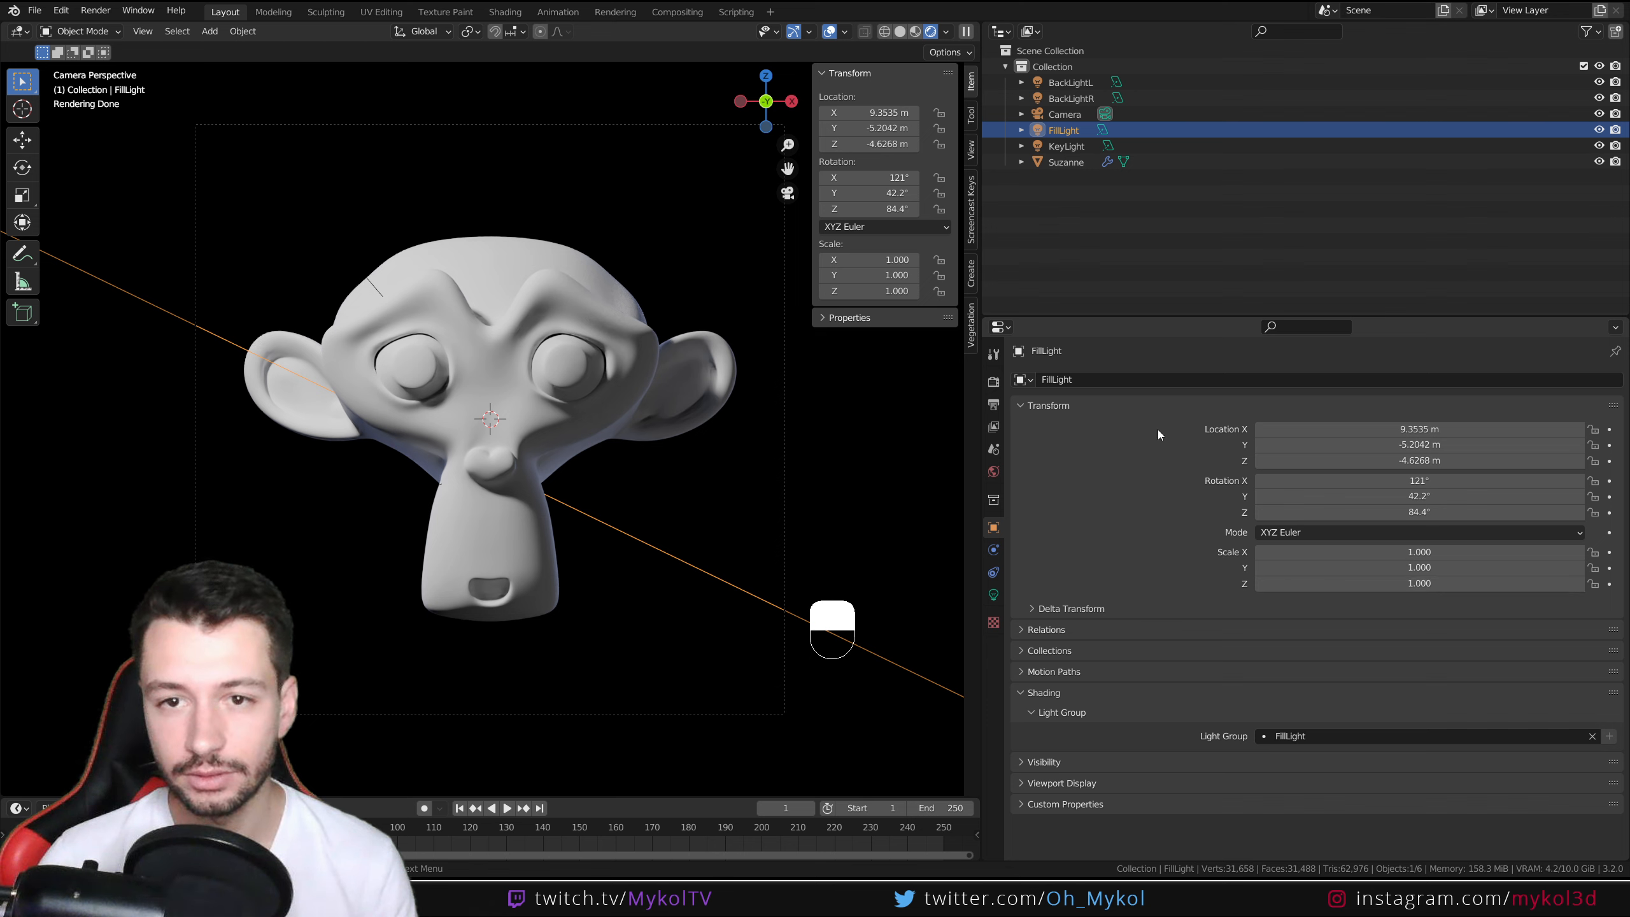
Step: Assign the KeyLight object to the KeyLight light group
left_click(1067, 146)
double_click(1293, 736)
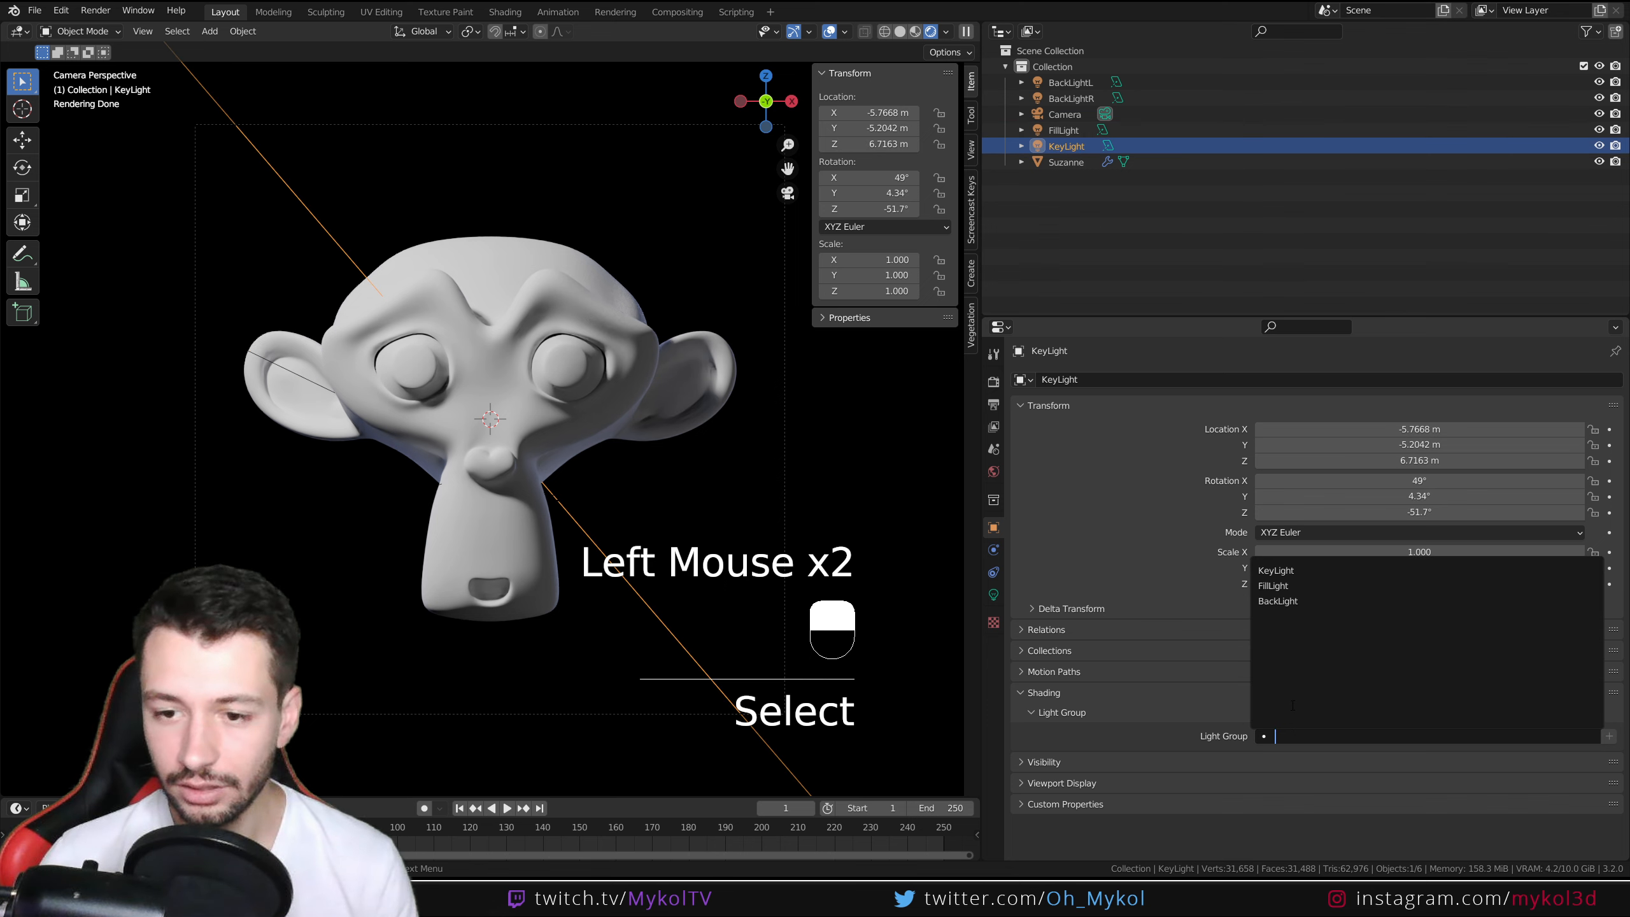
left_click(1276, 570)
Step: Assign BackLightR and BackLightL to the BackLight light group, and recheck the group assignments of the lights
left_click(1071, 98)
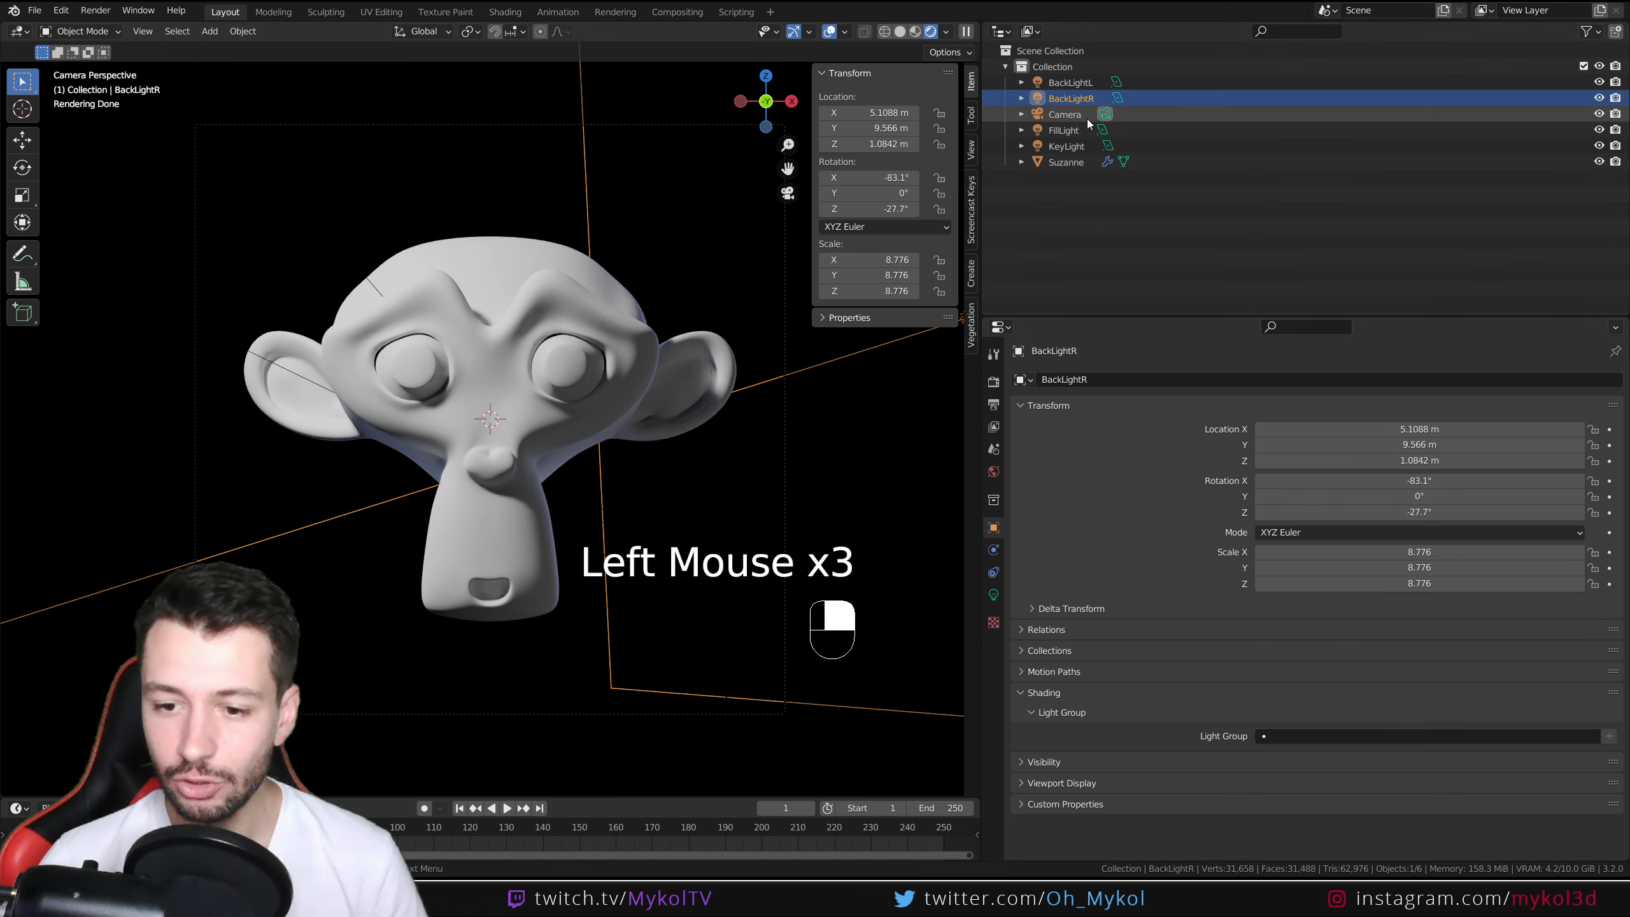
left_click(1303, 735)
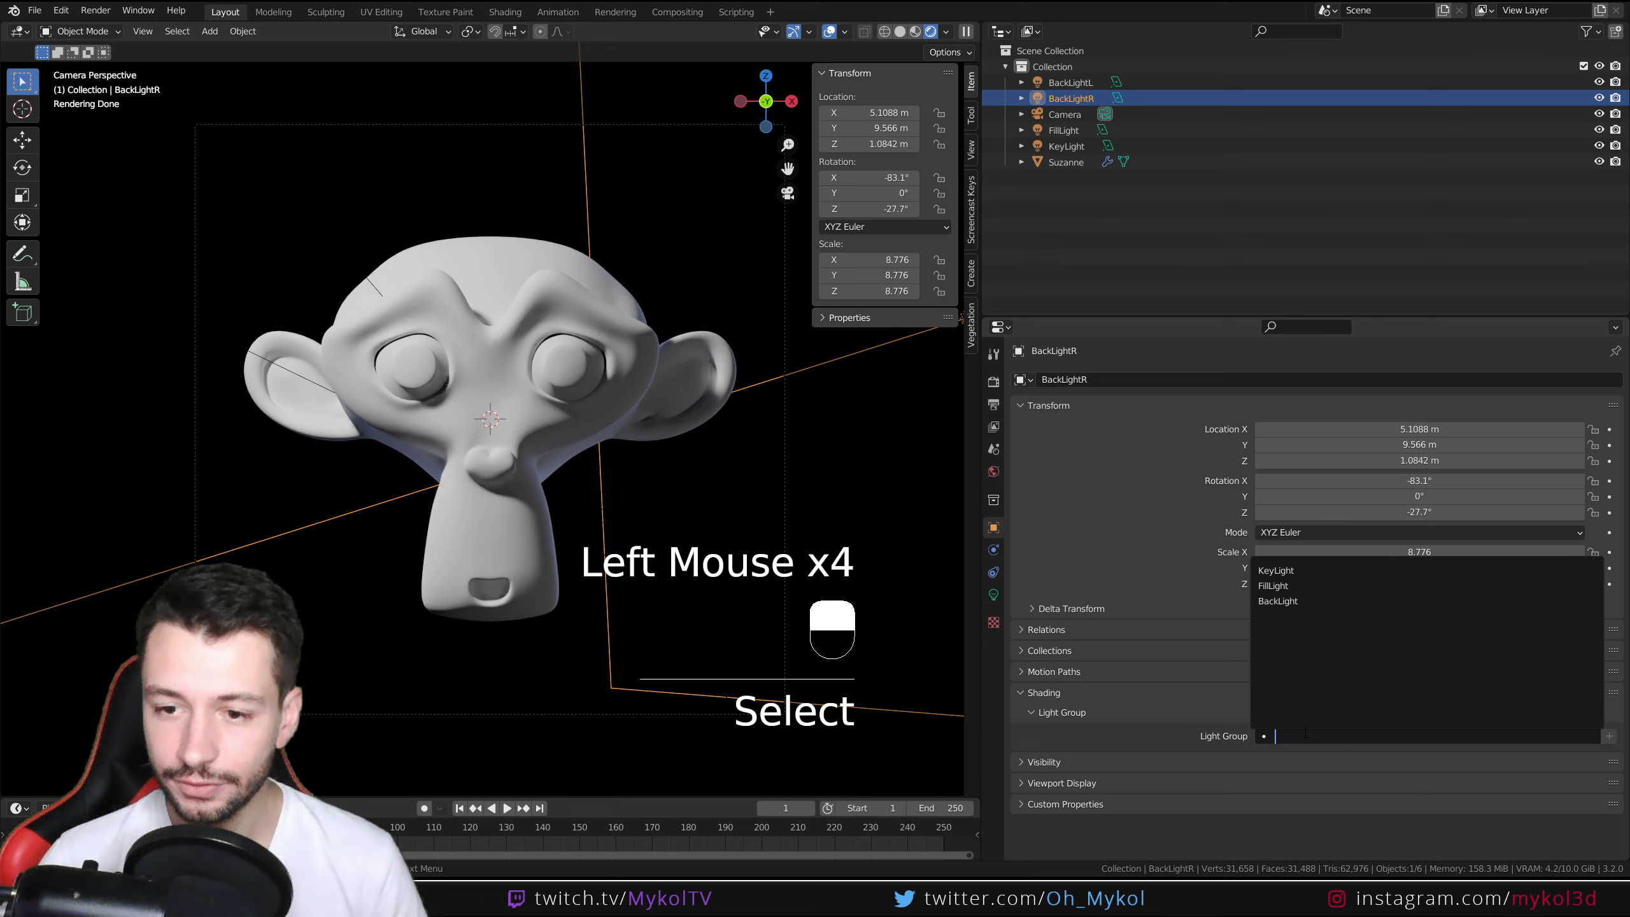
left_click(1278, 600)
left_click(1071, 82)
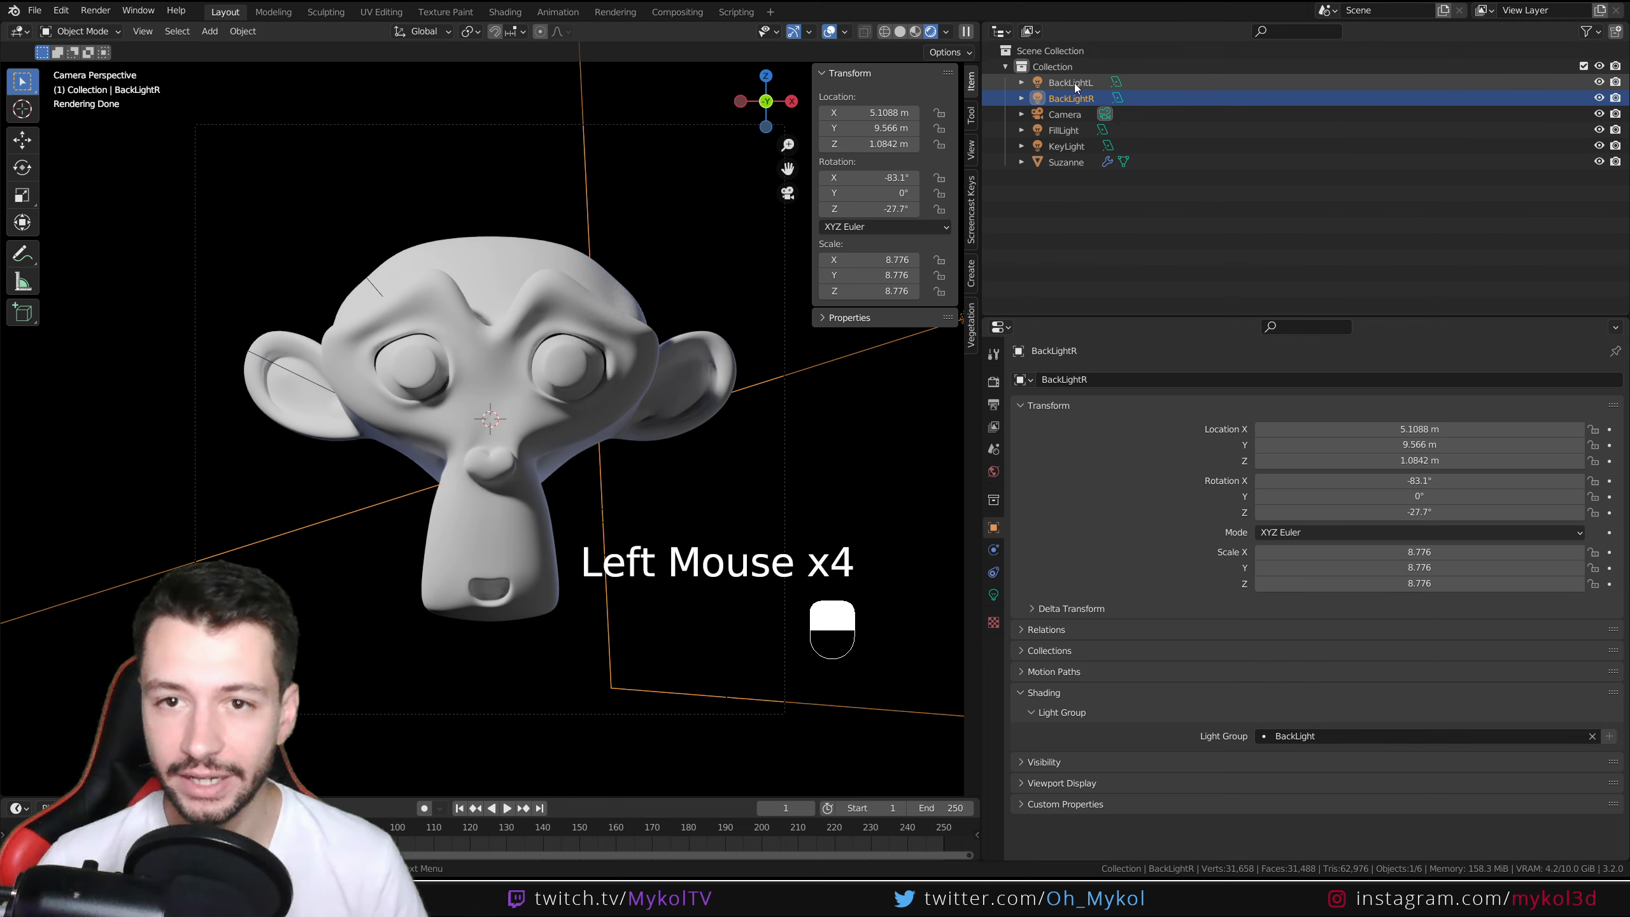
left_click(1297, 736)
left_click(1281, 602)
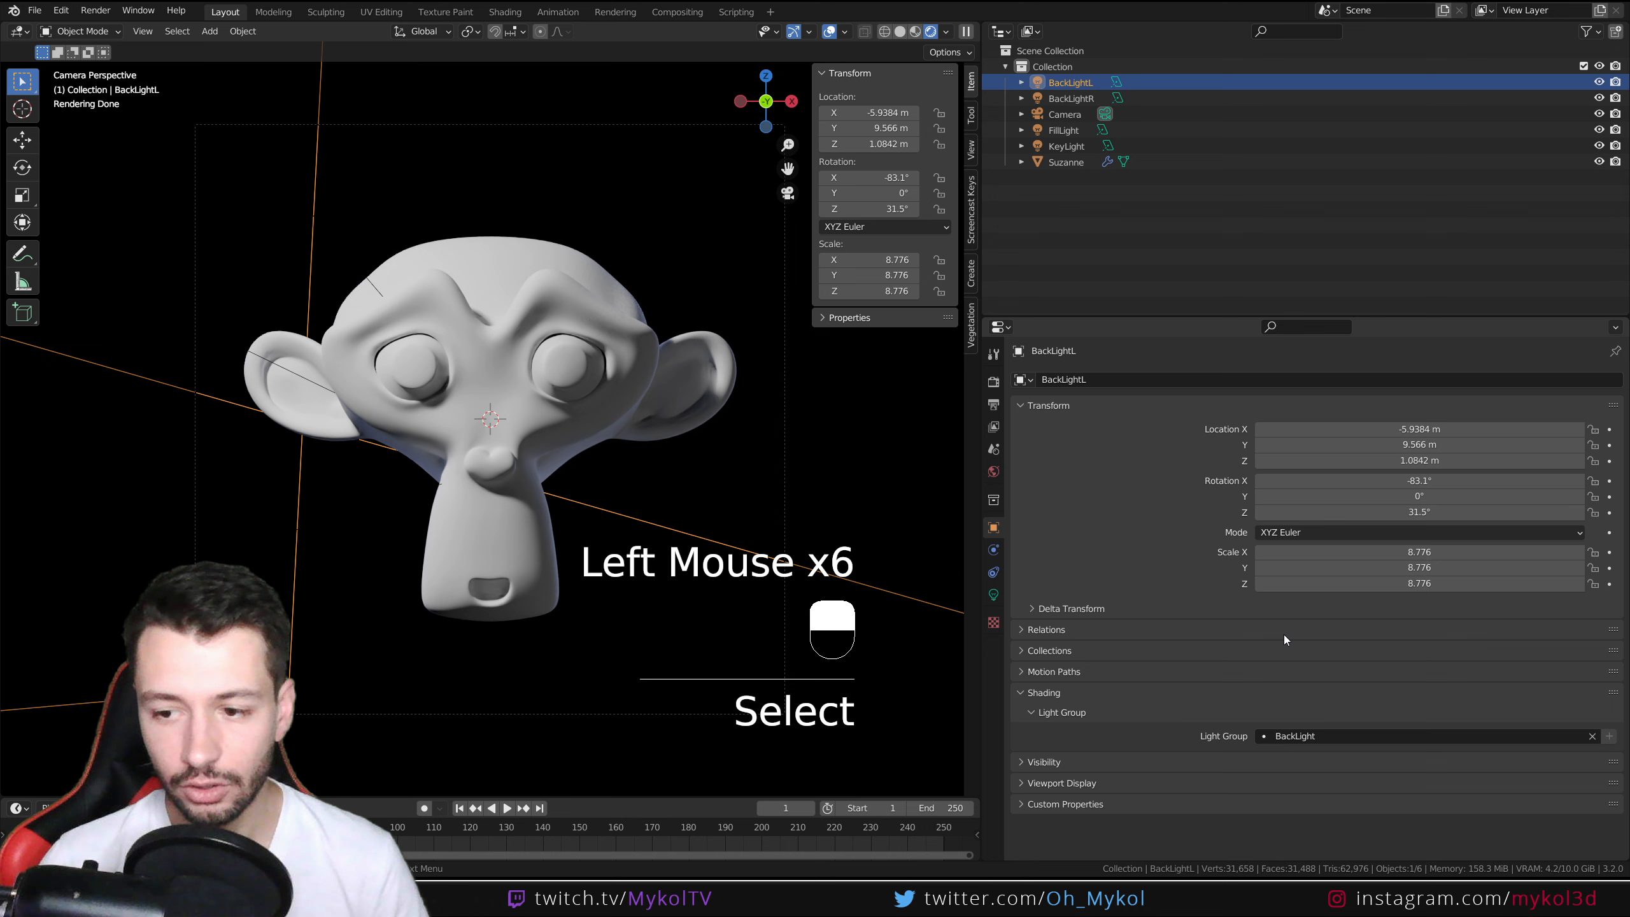
left_click(1609, 738)
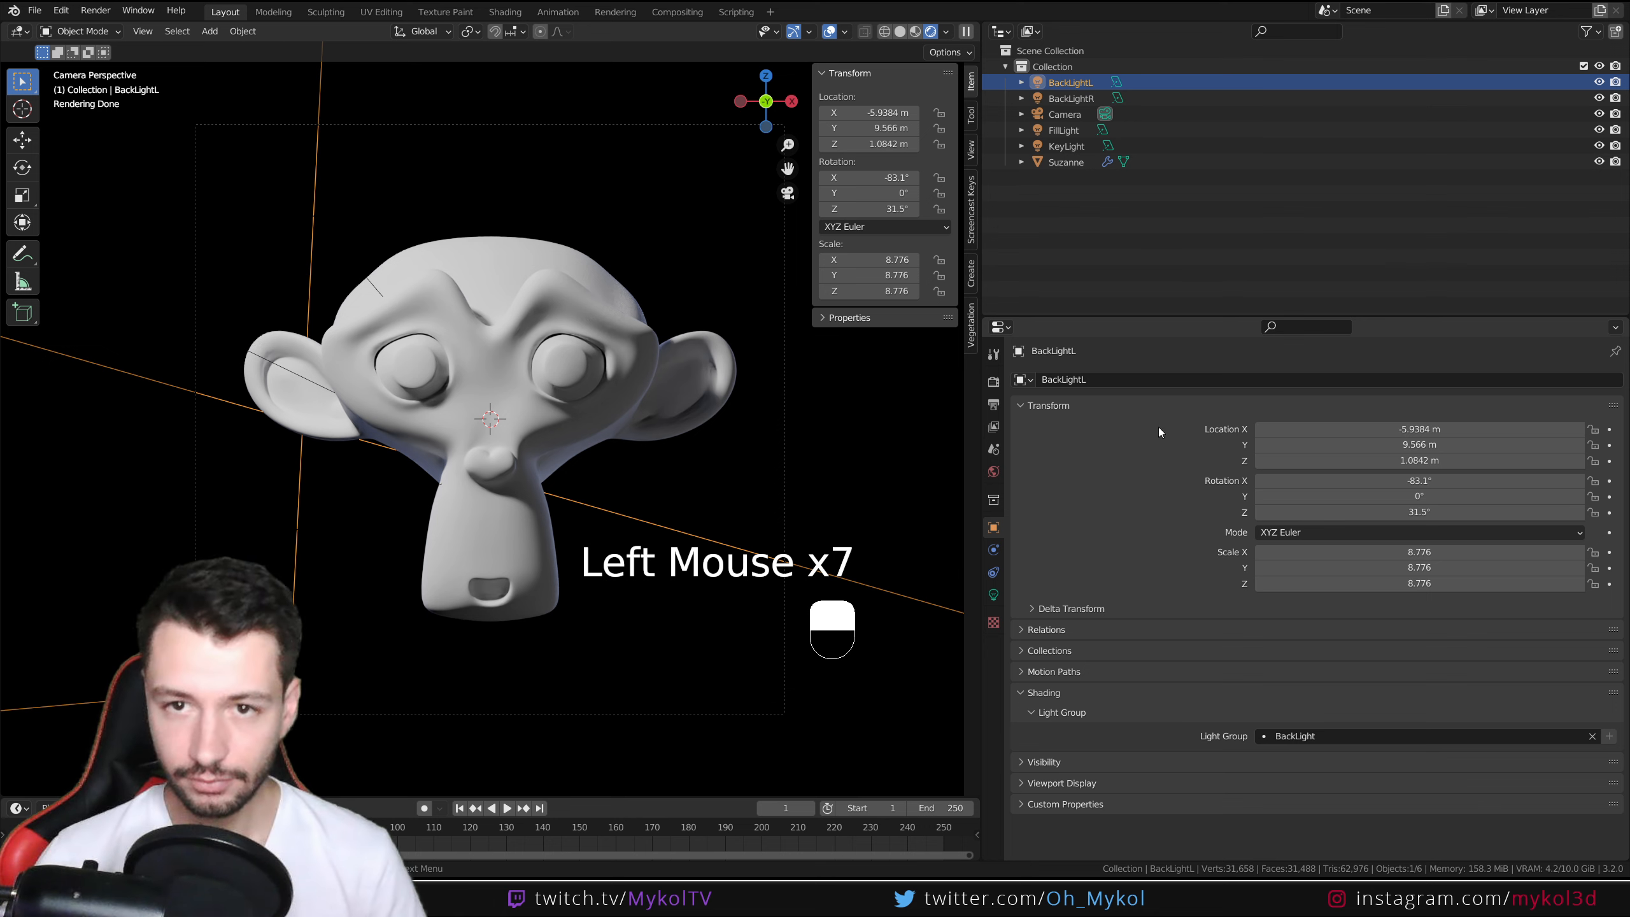
left_click(1070, 98)
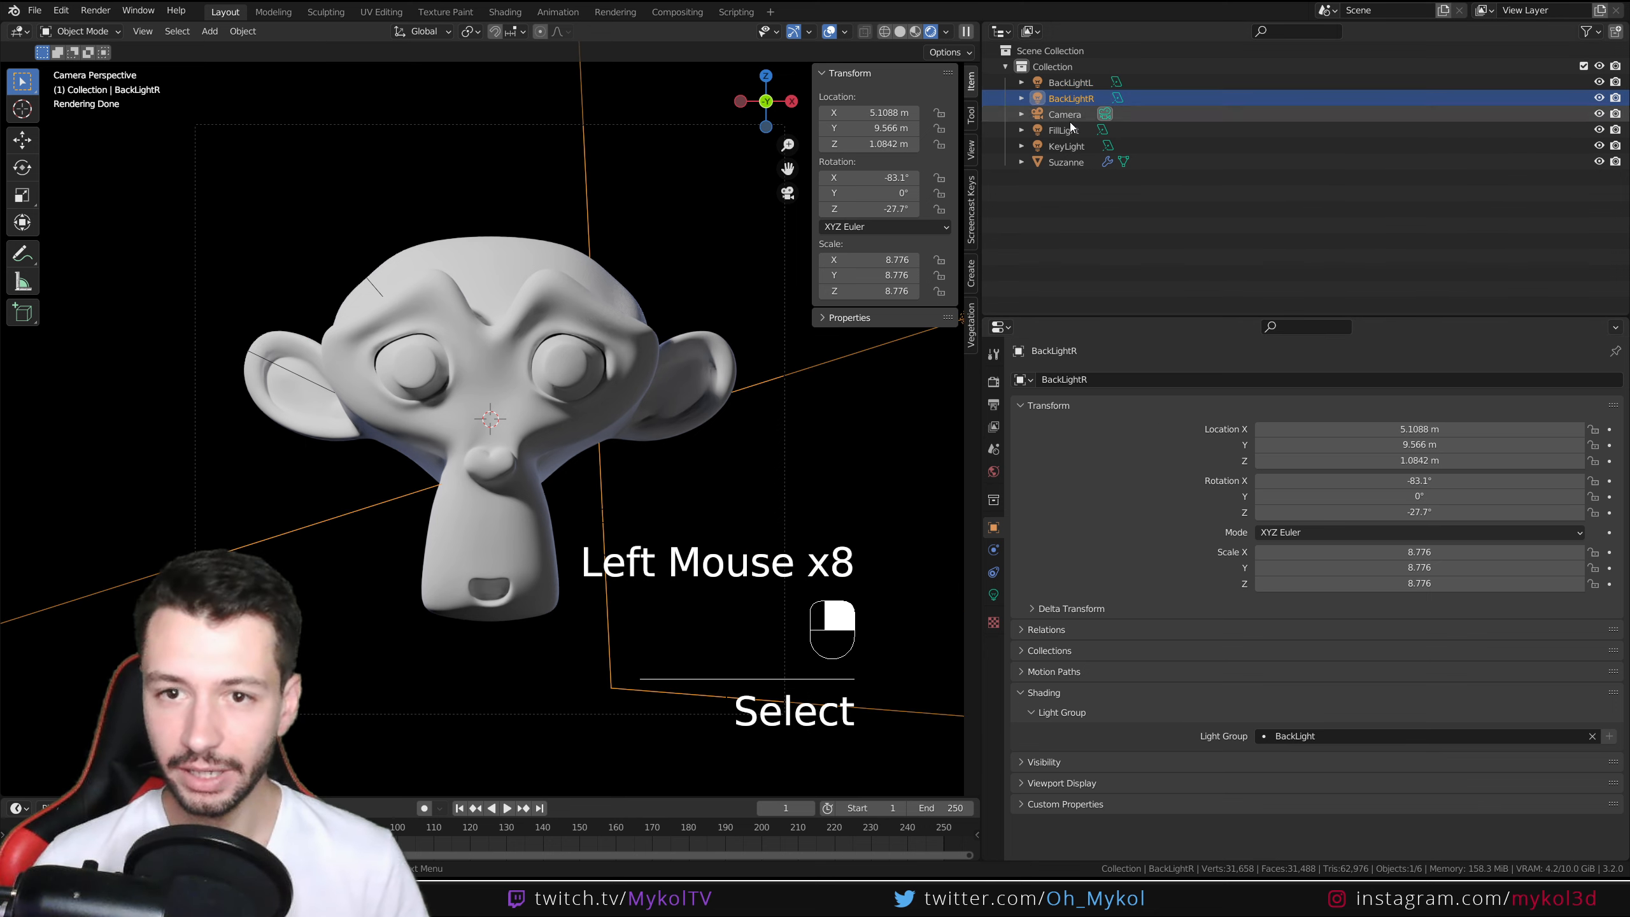
left_click(1070, 131)
left_click(1073, 145)
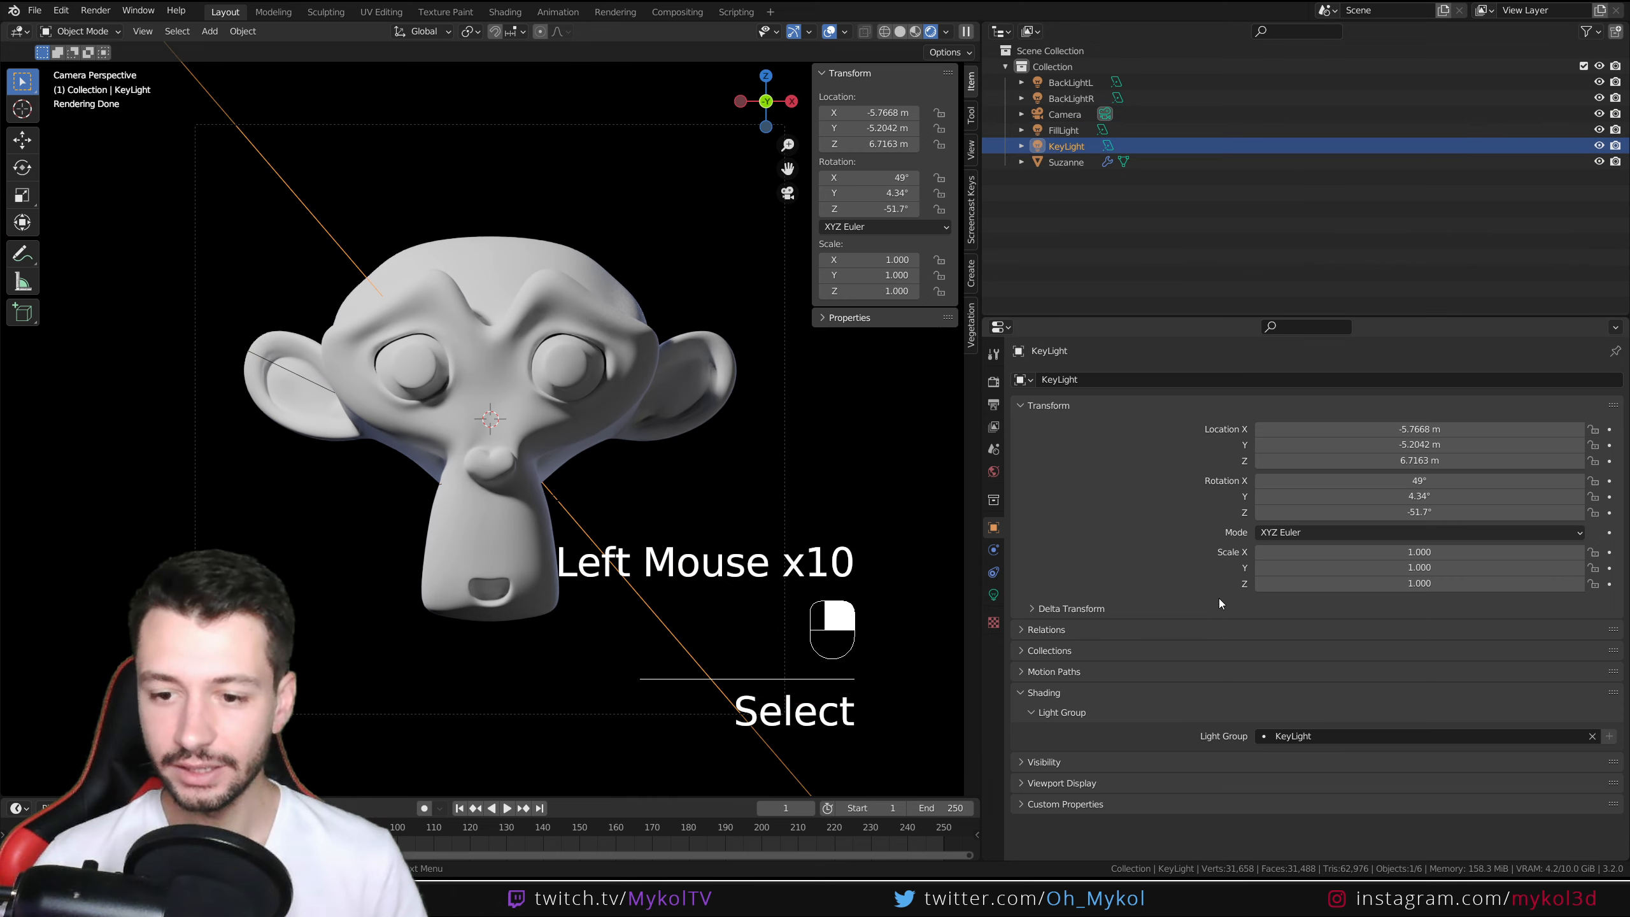
Step: Save the scene as TutoLiught.blend in the GIFaFaire folder
key("ctrl+s")
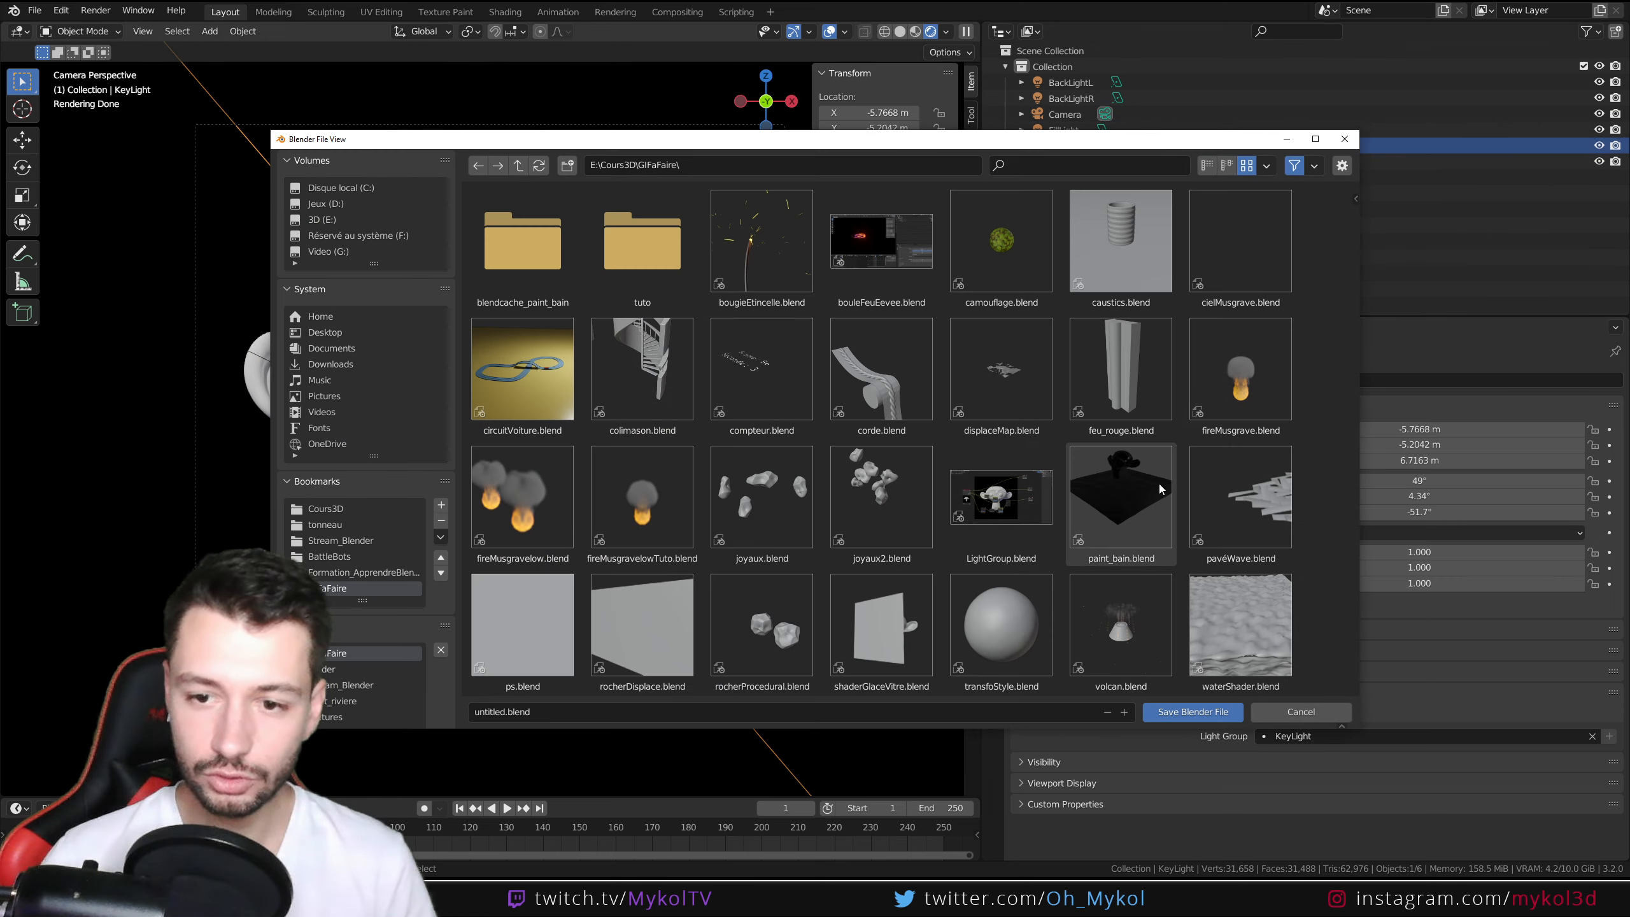
left_click(566, 716)
double_click(495, 713)
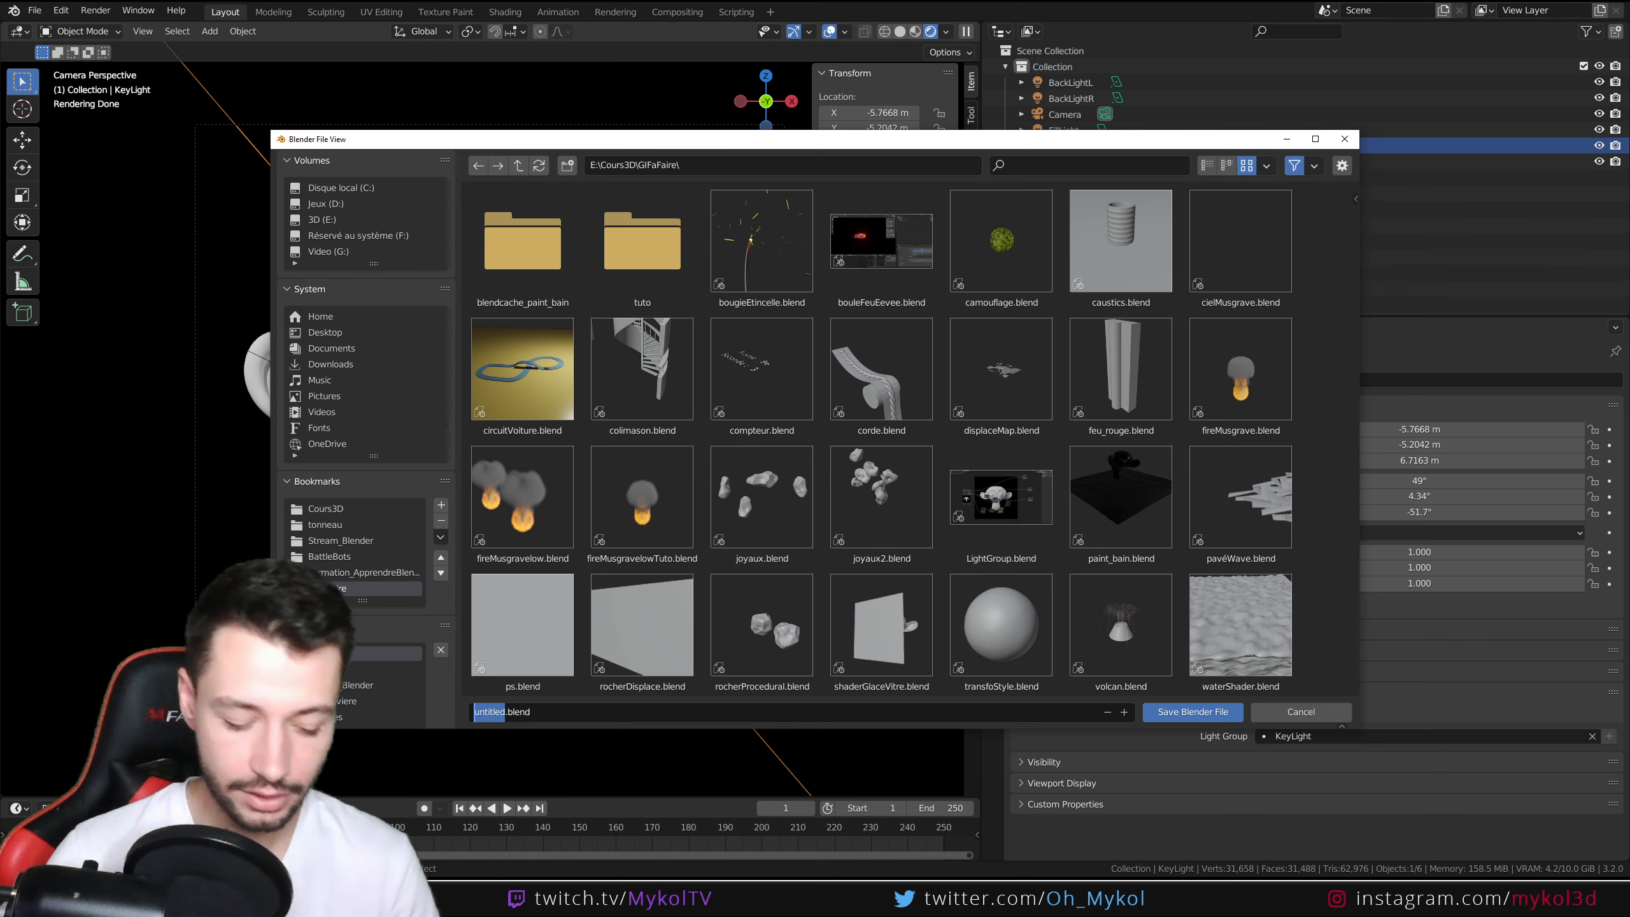
type("Tuto")
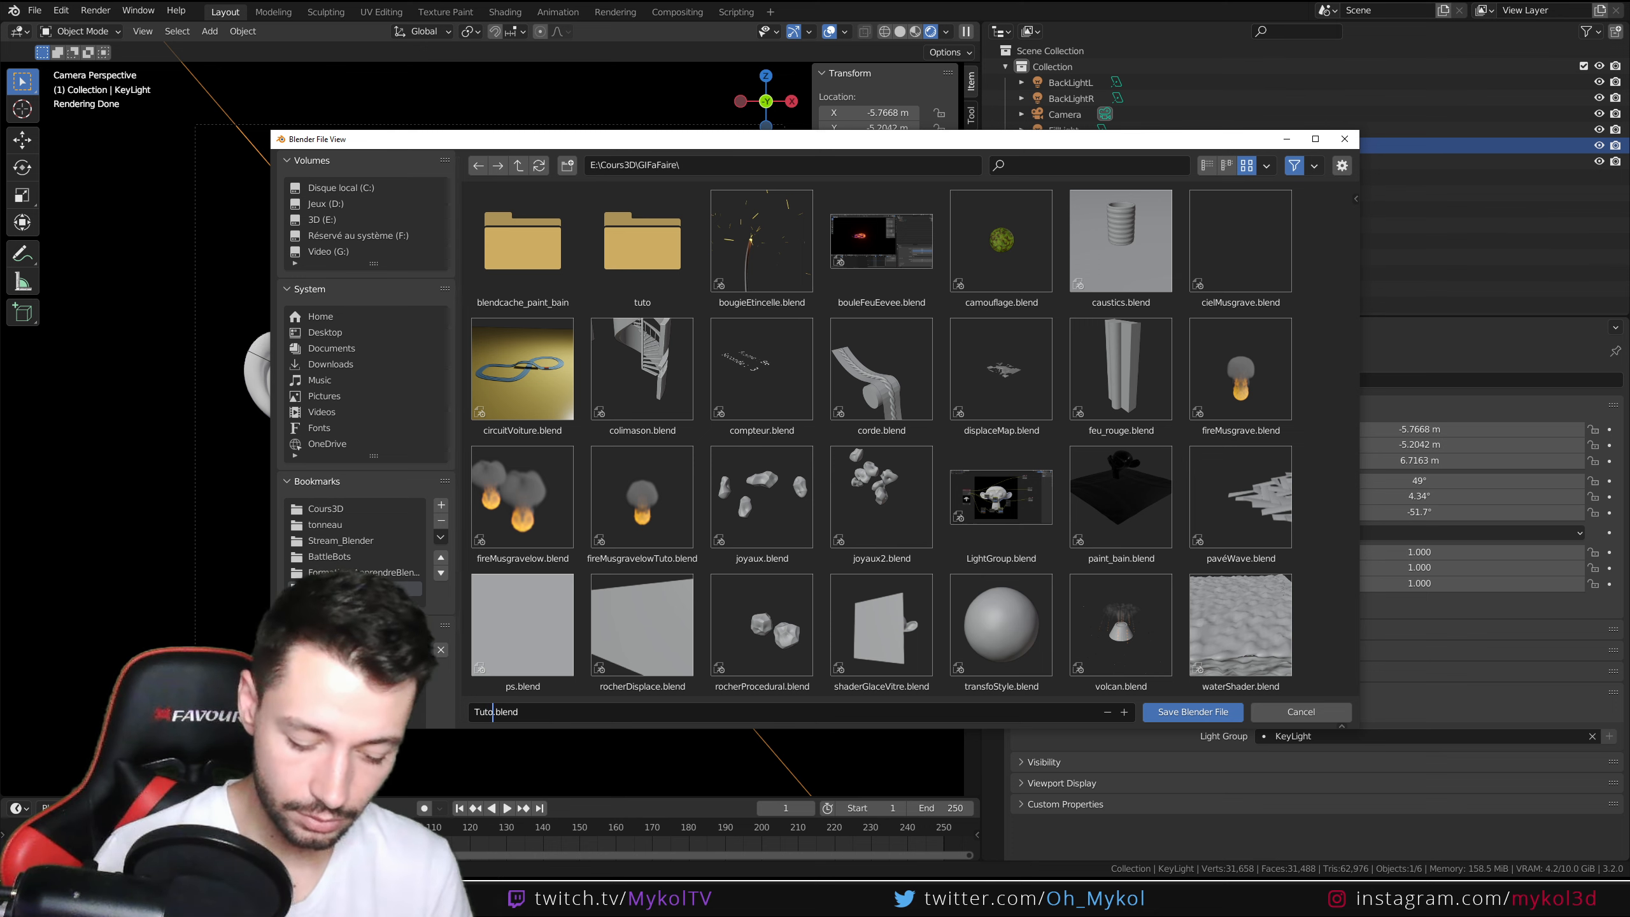
type("Liught")
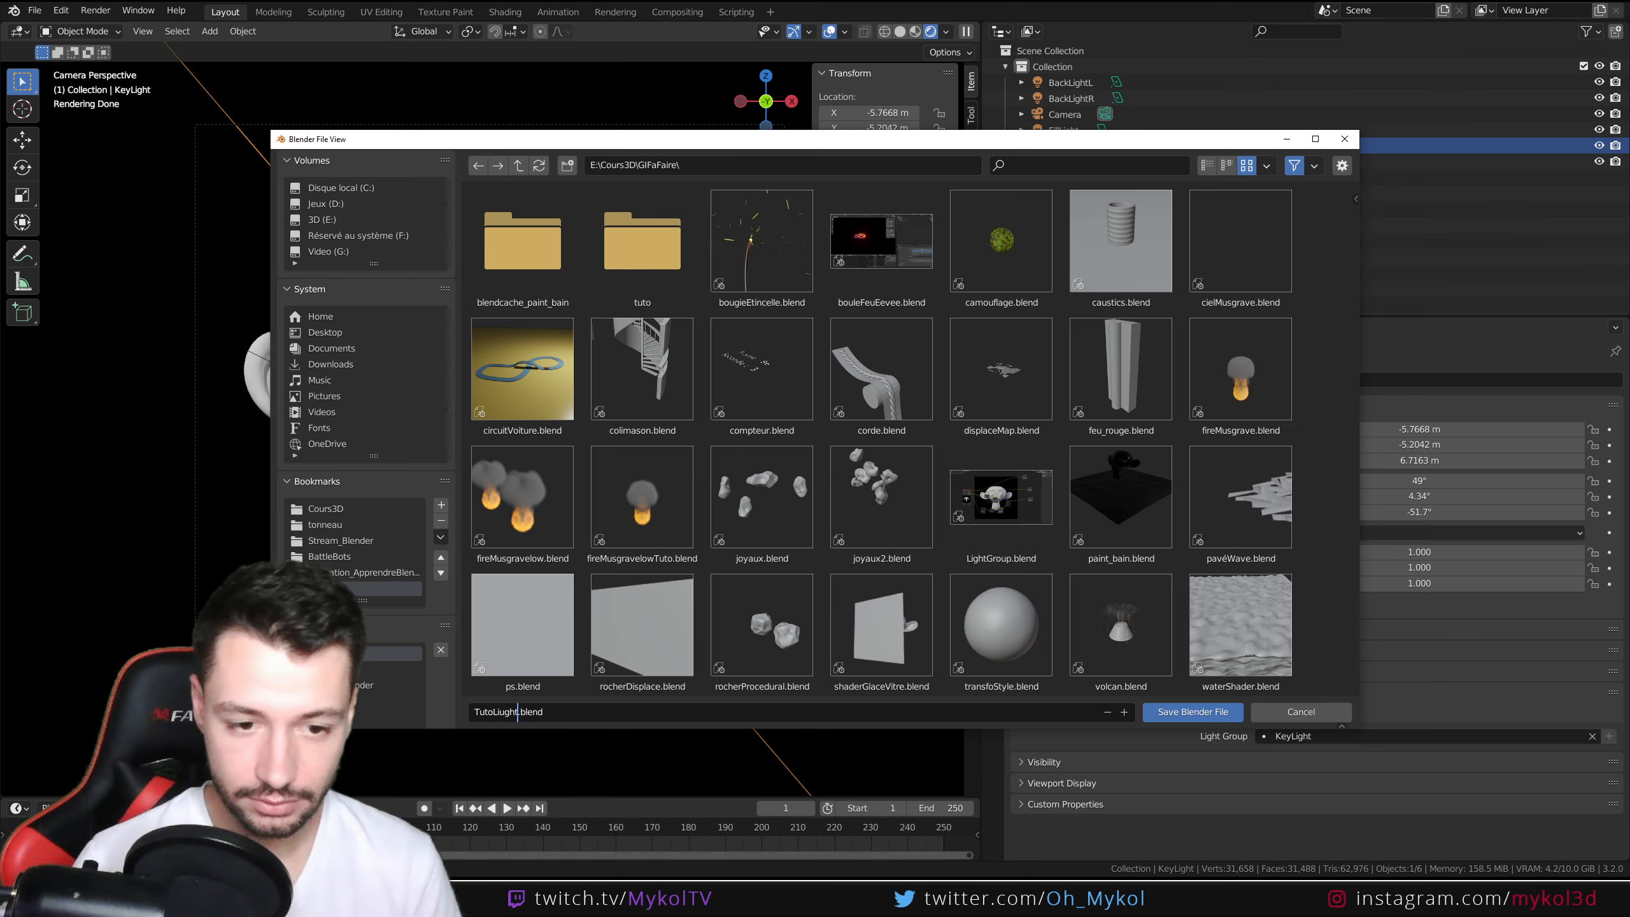
left_click(1165, 717)
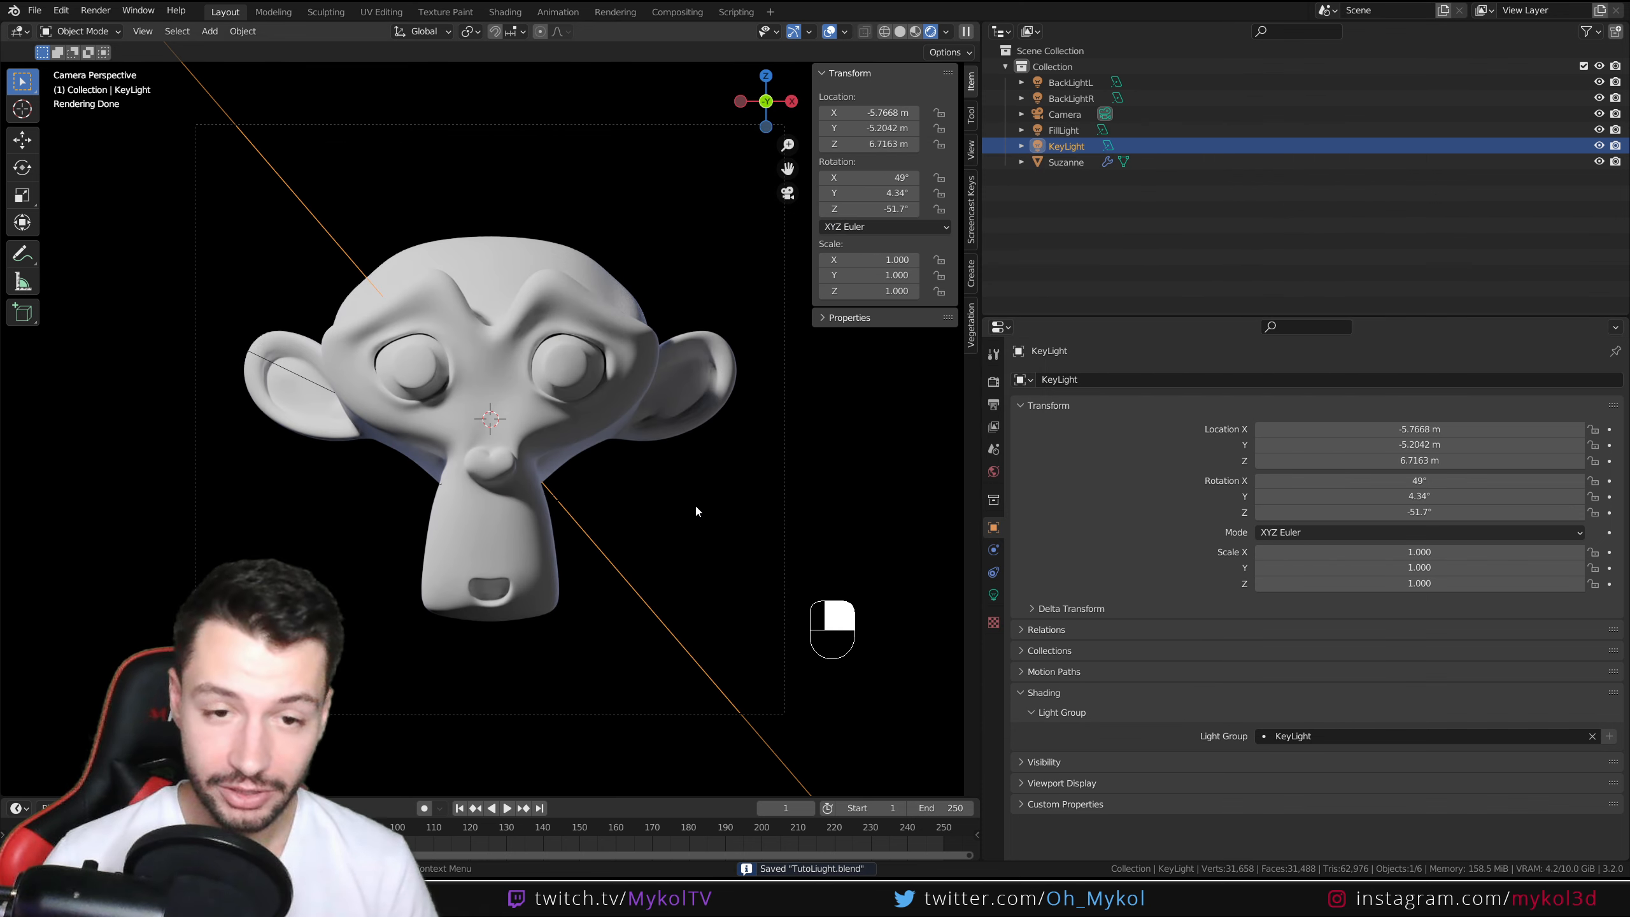
Step: Render the scene, inspect its Combined_KeyLight, Combined_FillLight and Combined_BackLight passes, return to Combined and close the render window
left_click(994, 381)
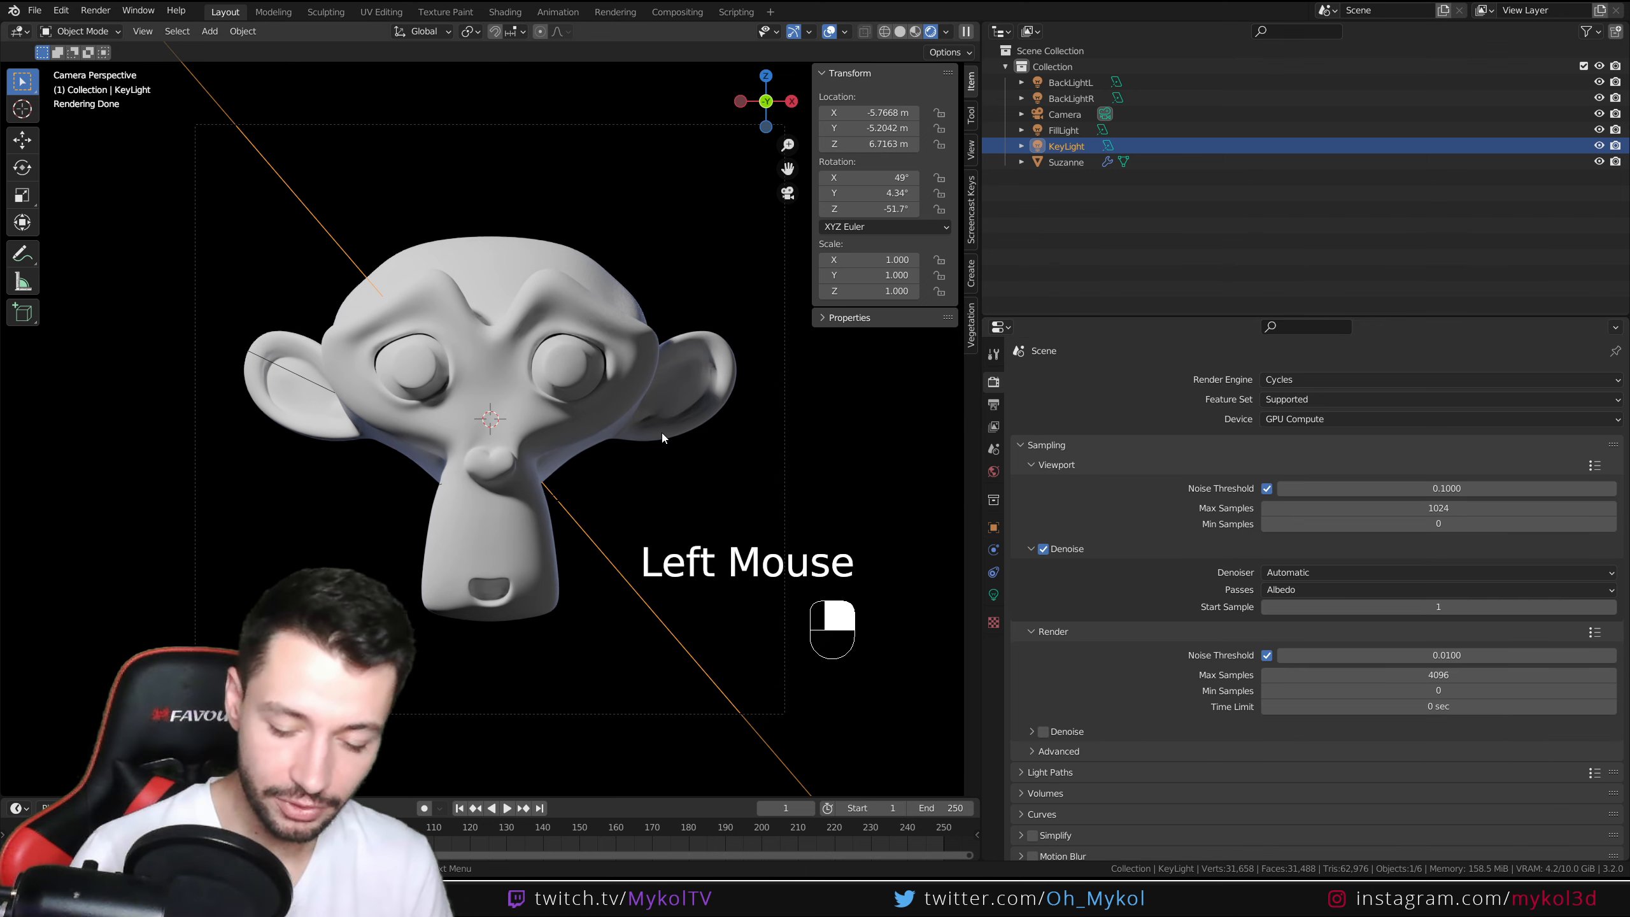
key("F12")
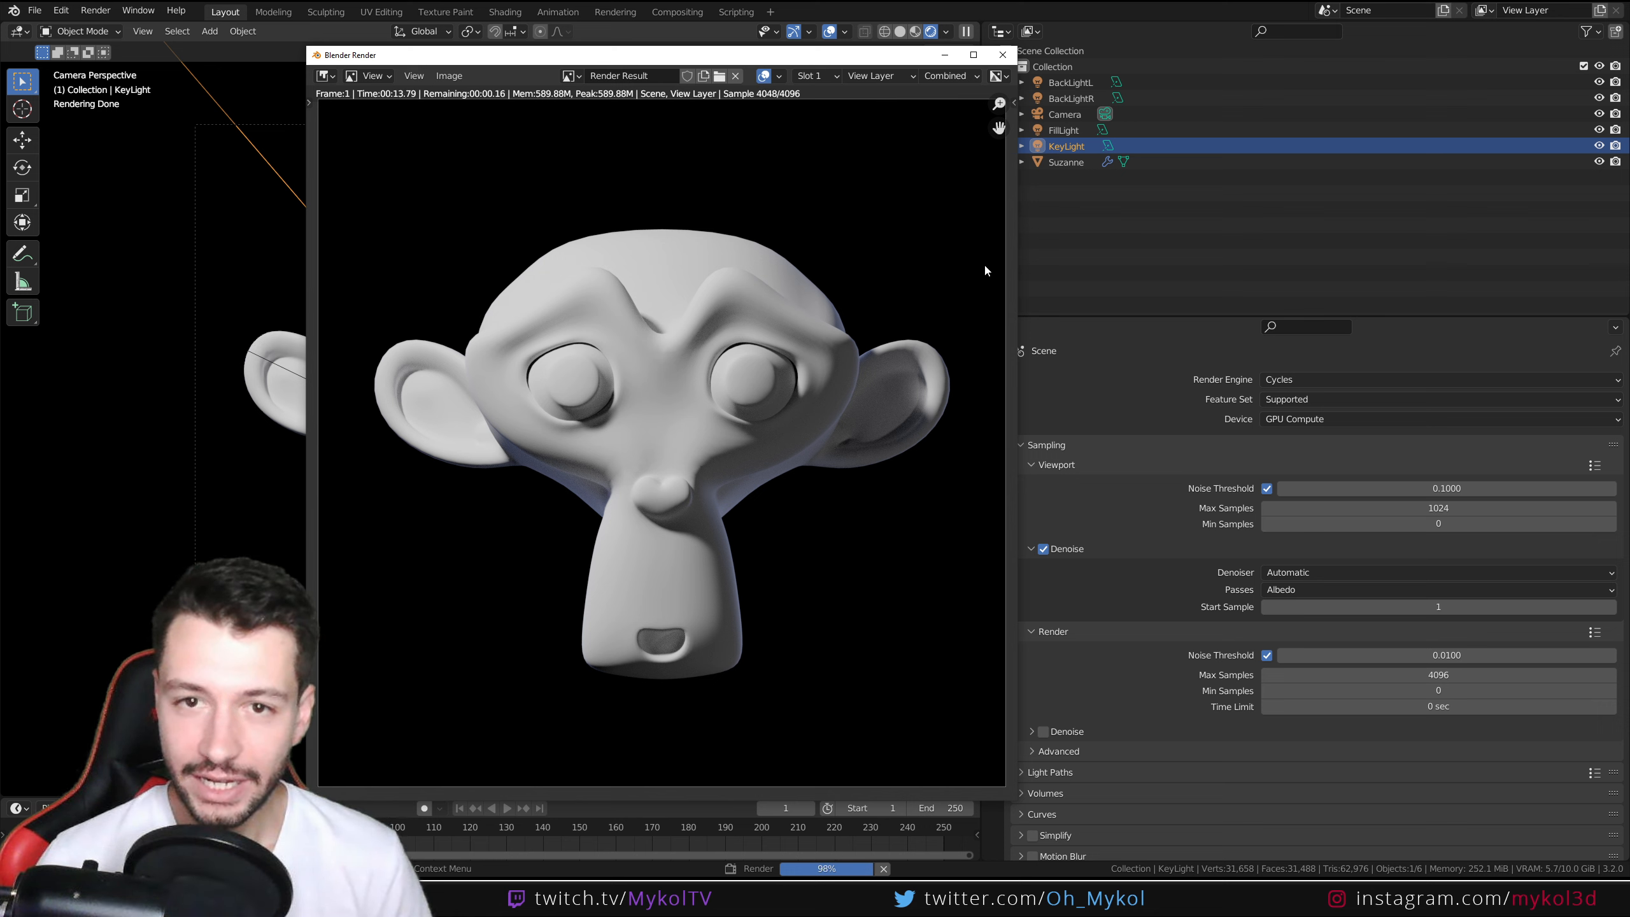
left_click(951, 76)
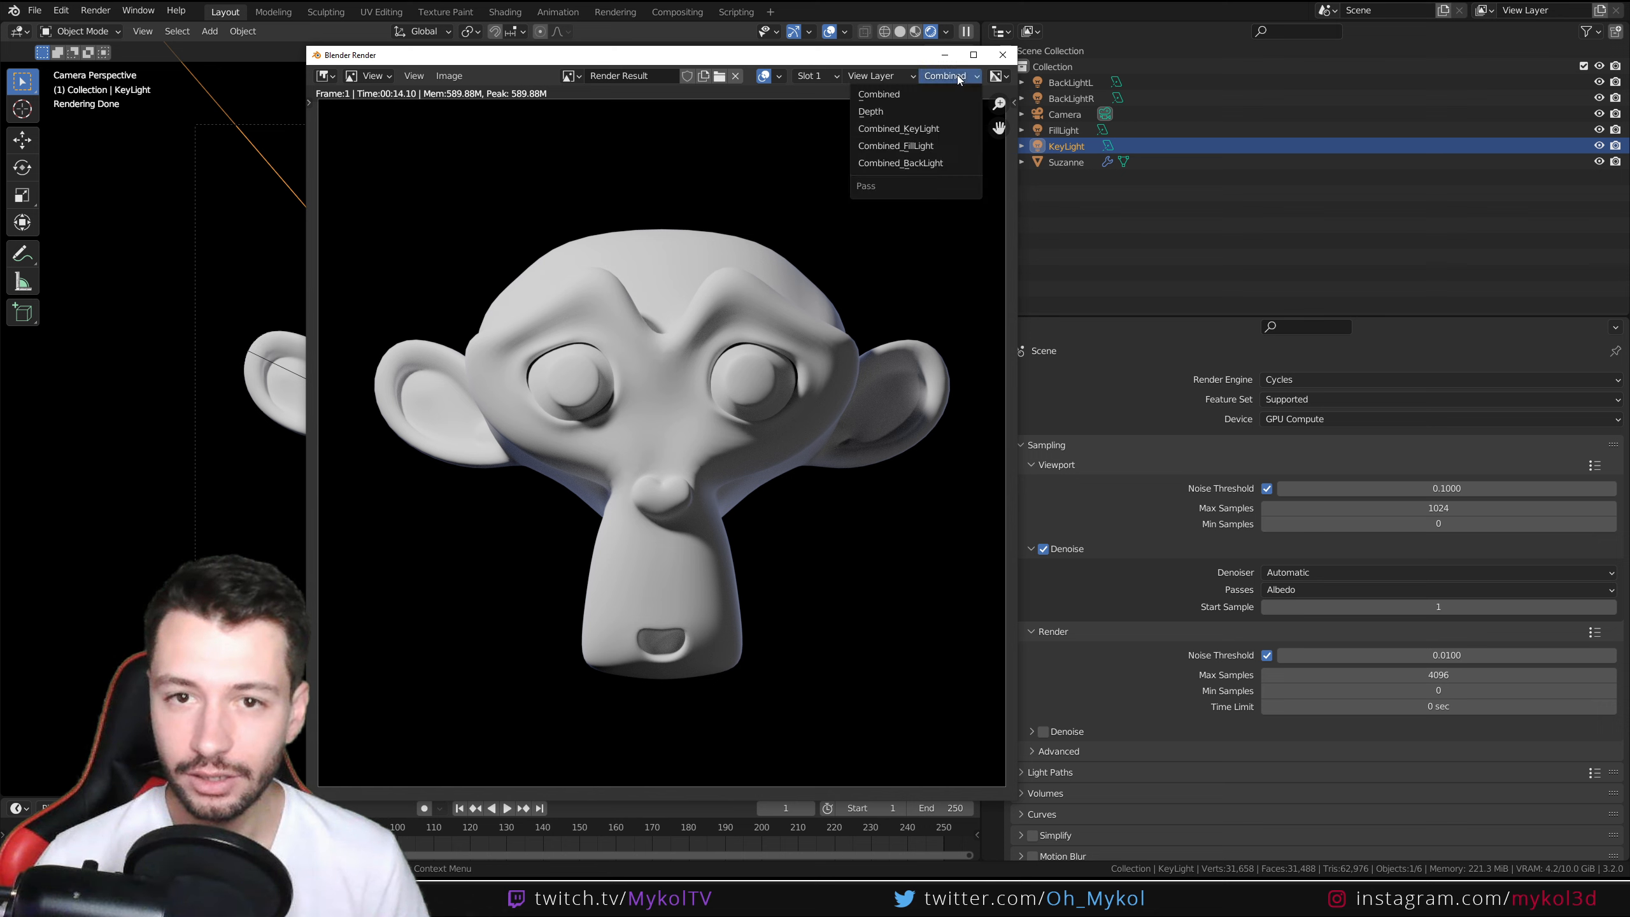
left_click(913, 128)
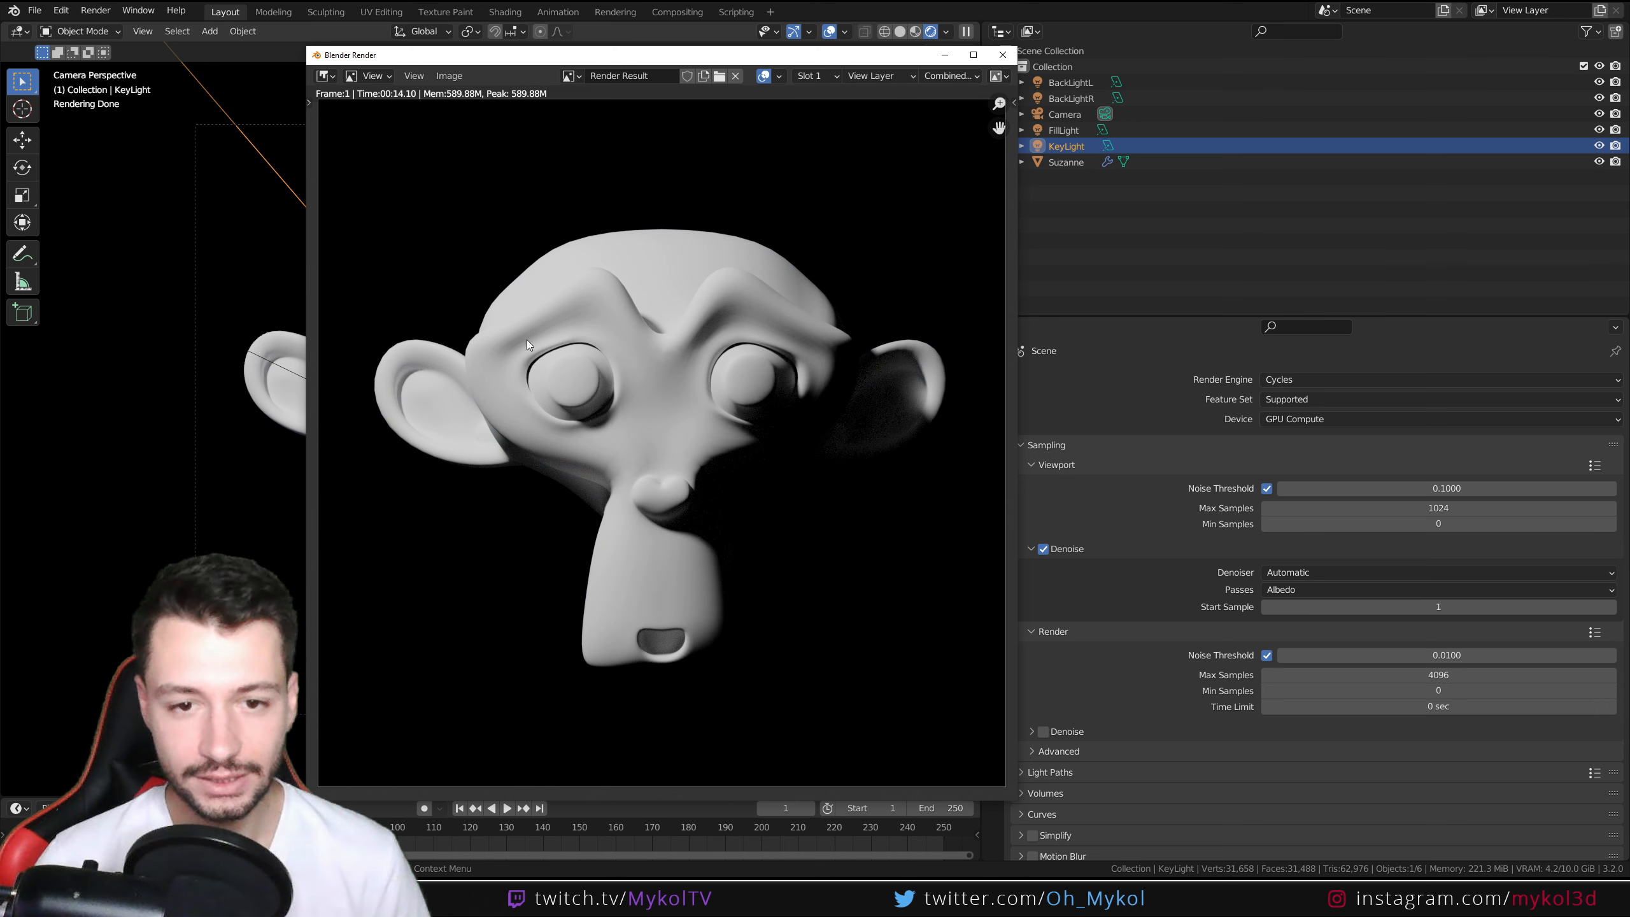
left_click(949, 76)
left_click(915, 147)
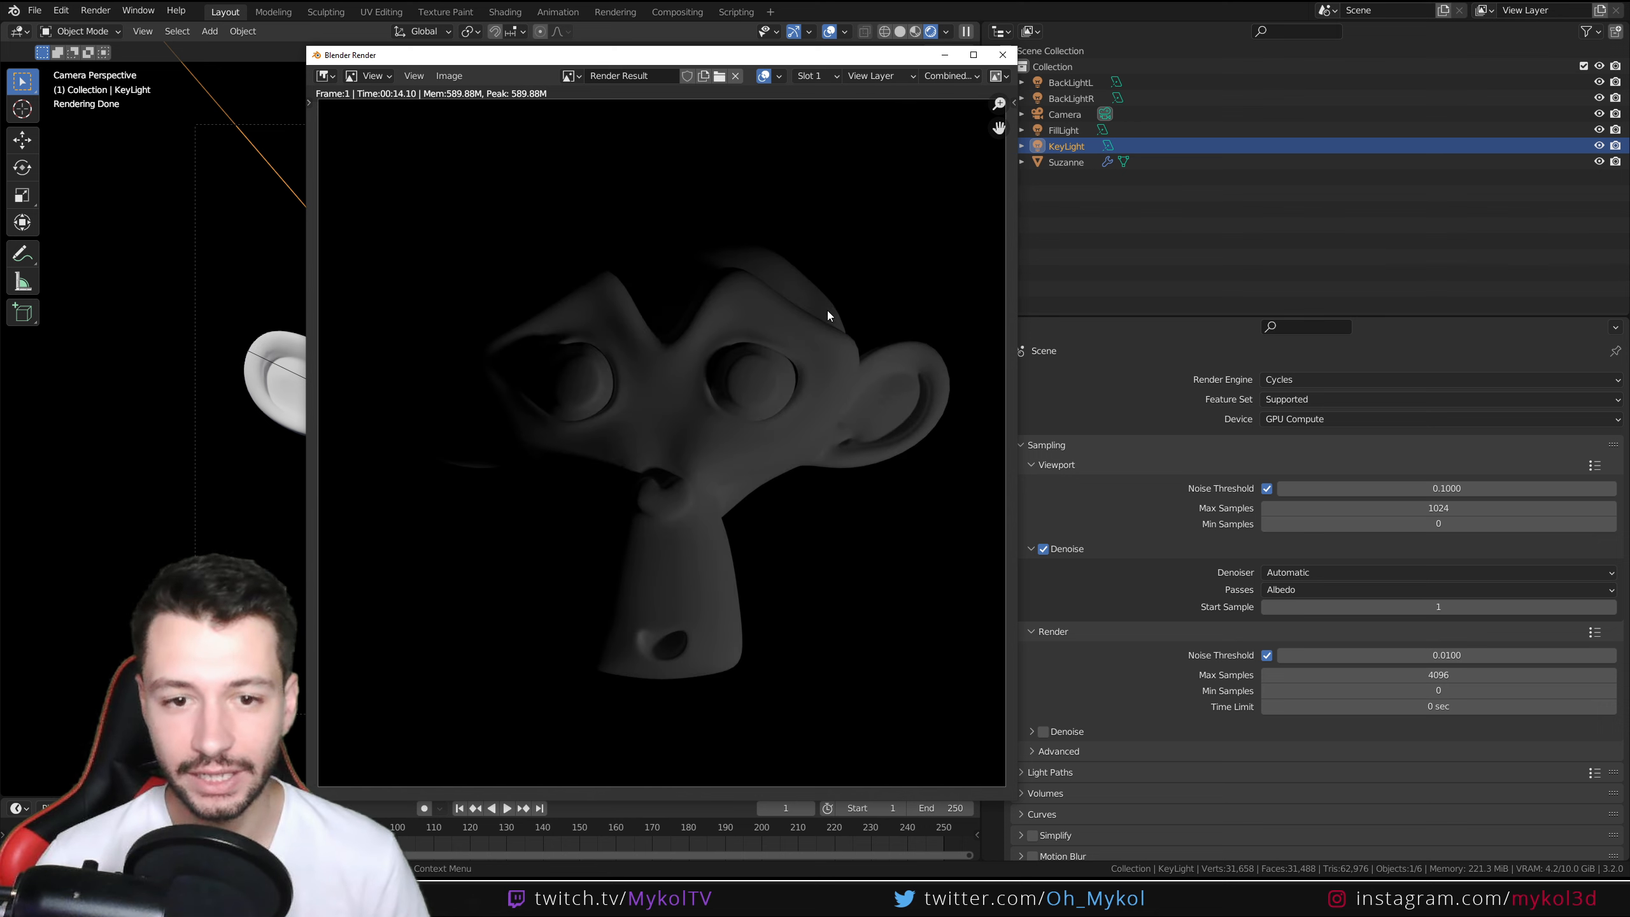
left_click(952, 77)
left_click(927, 163)
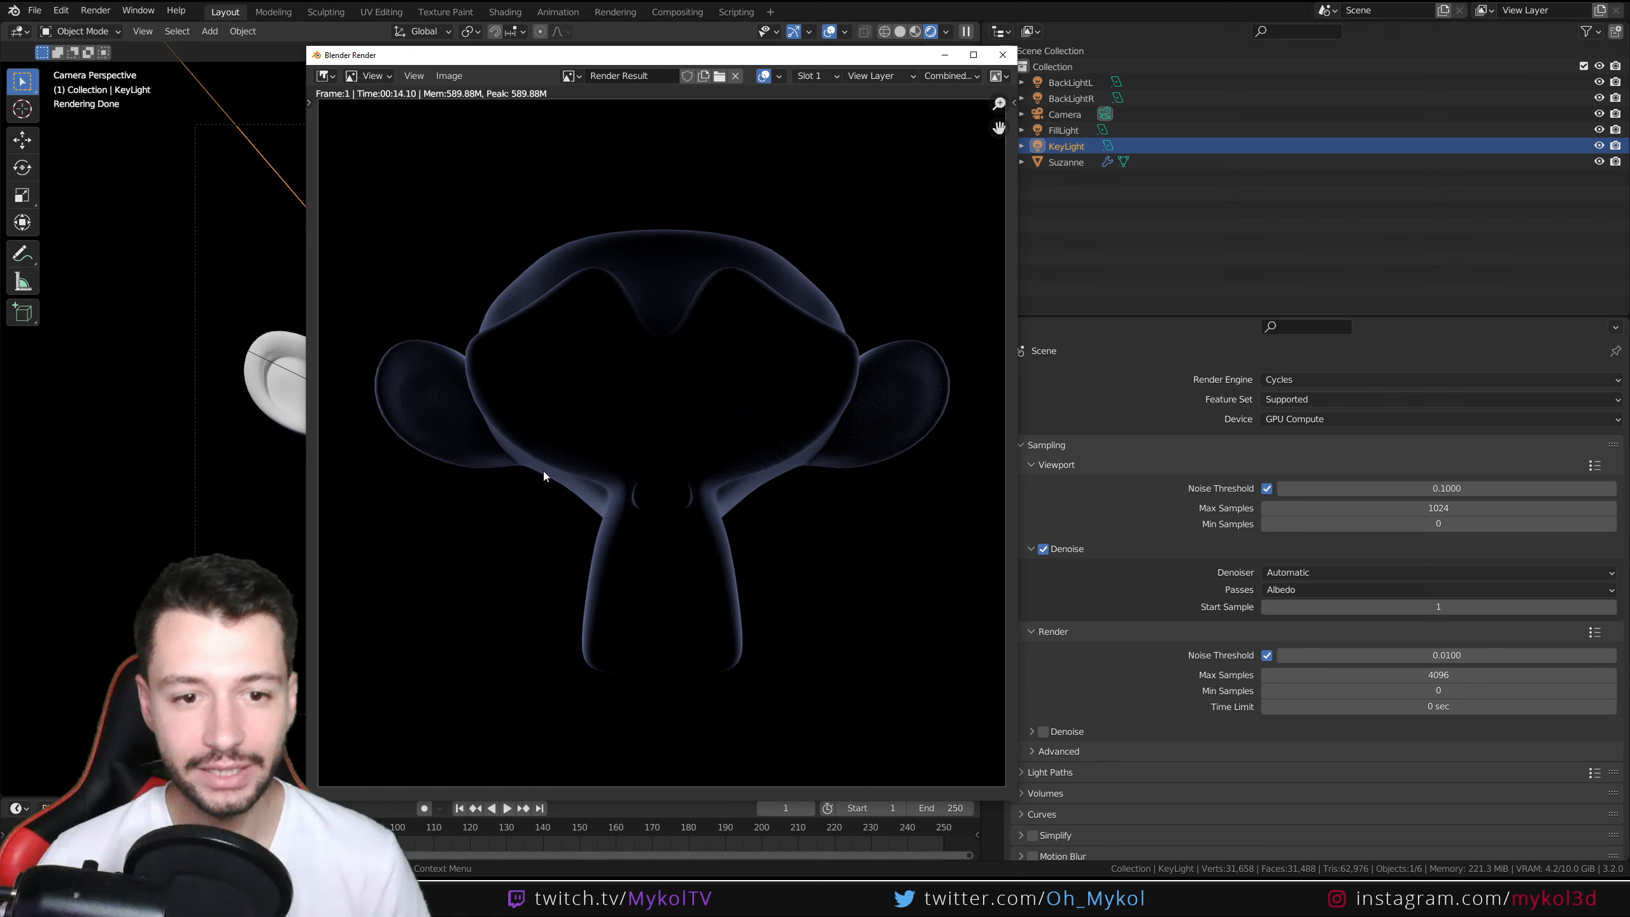
left_click(950, 76)
left_click(939, 96)
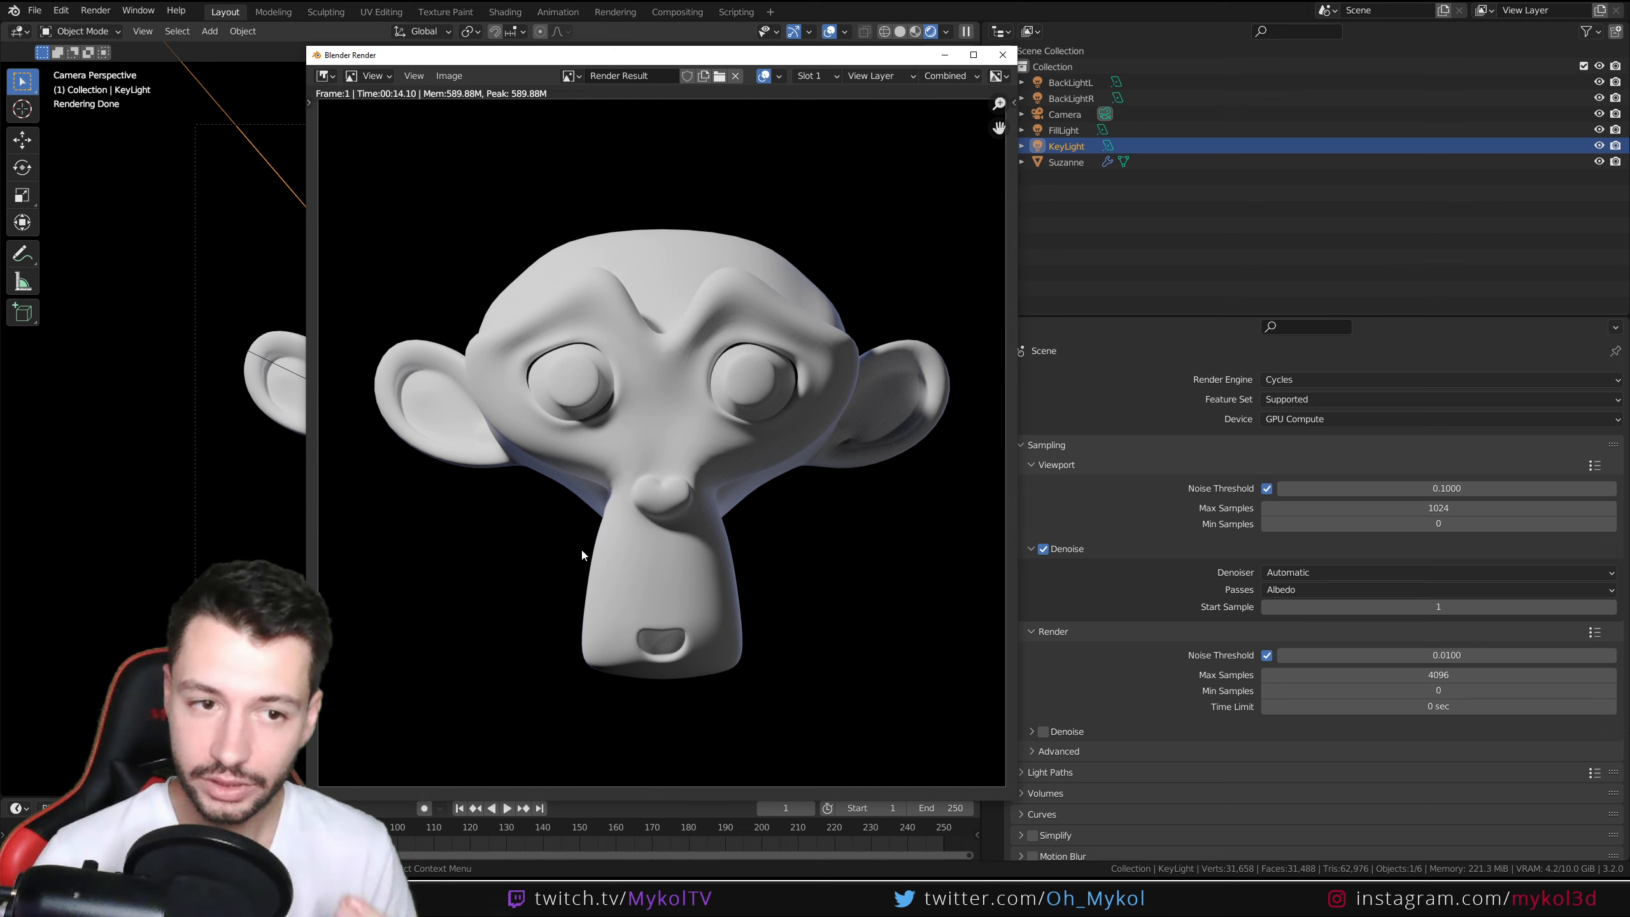
left_click(1003, 55)
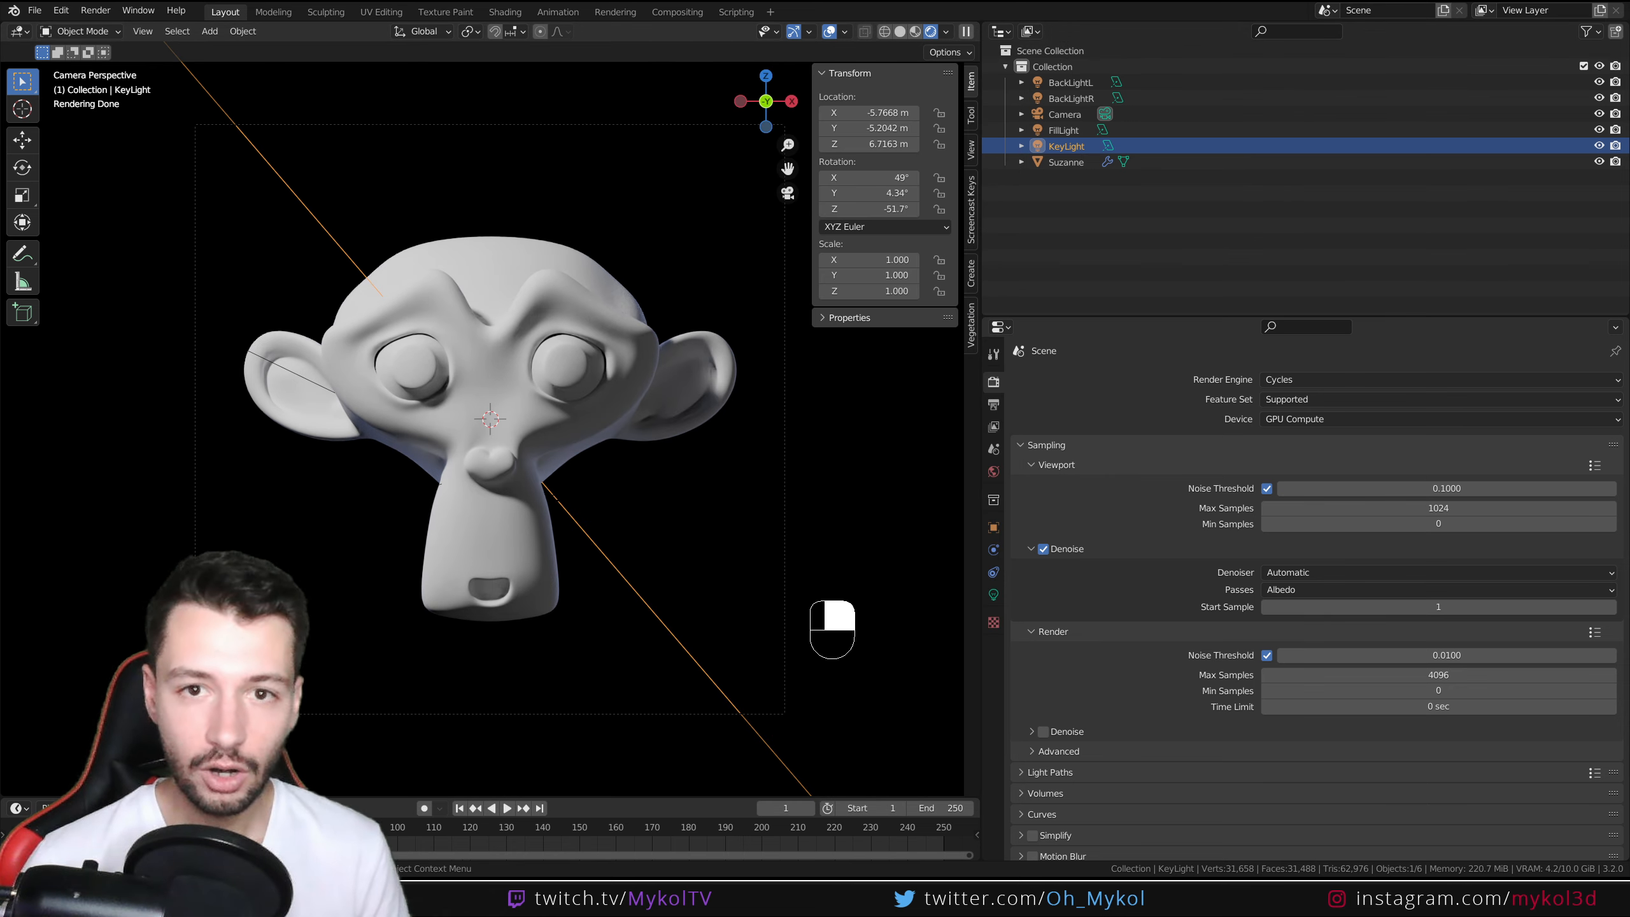
Step: Set the viewport to solid shading, switch it to a maximized Compositor, and enable Backdrop and Use Nodes
left_click(900, 31)
left_click(19, 31)
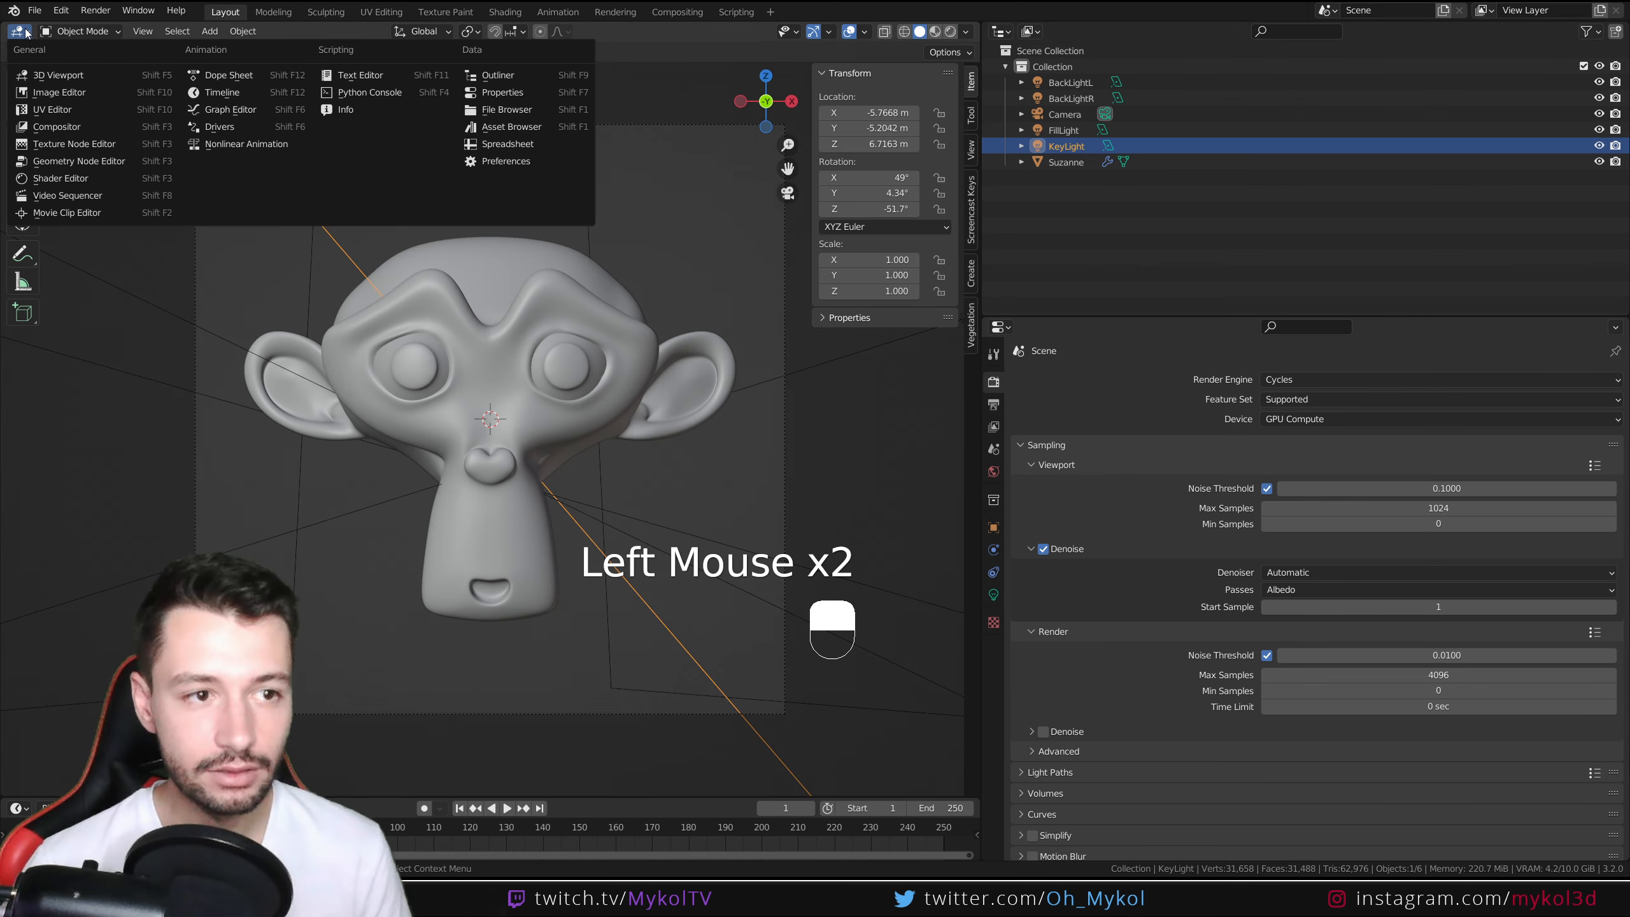
left_click(71, 183)
key("ctrl+space")
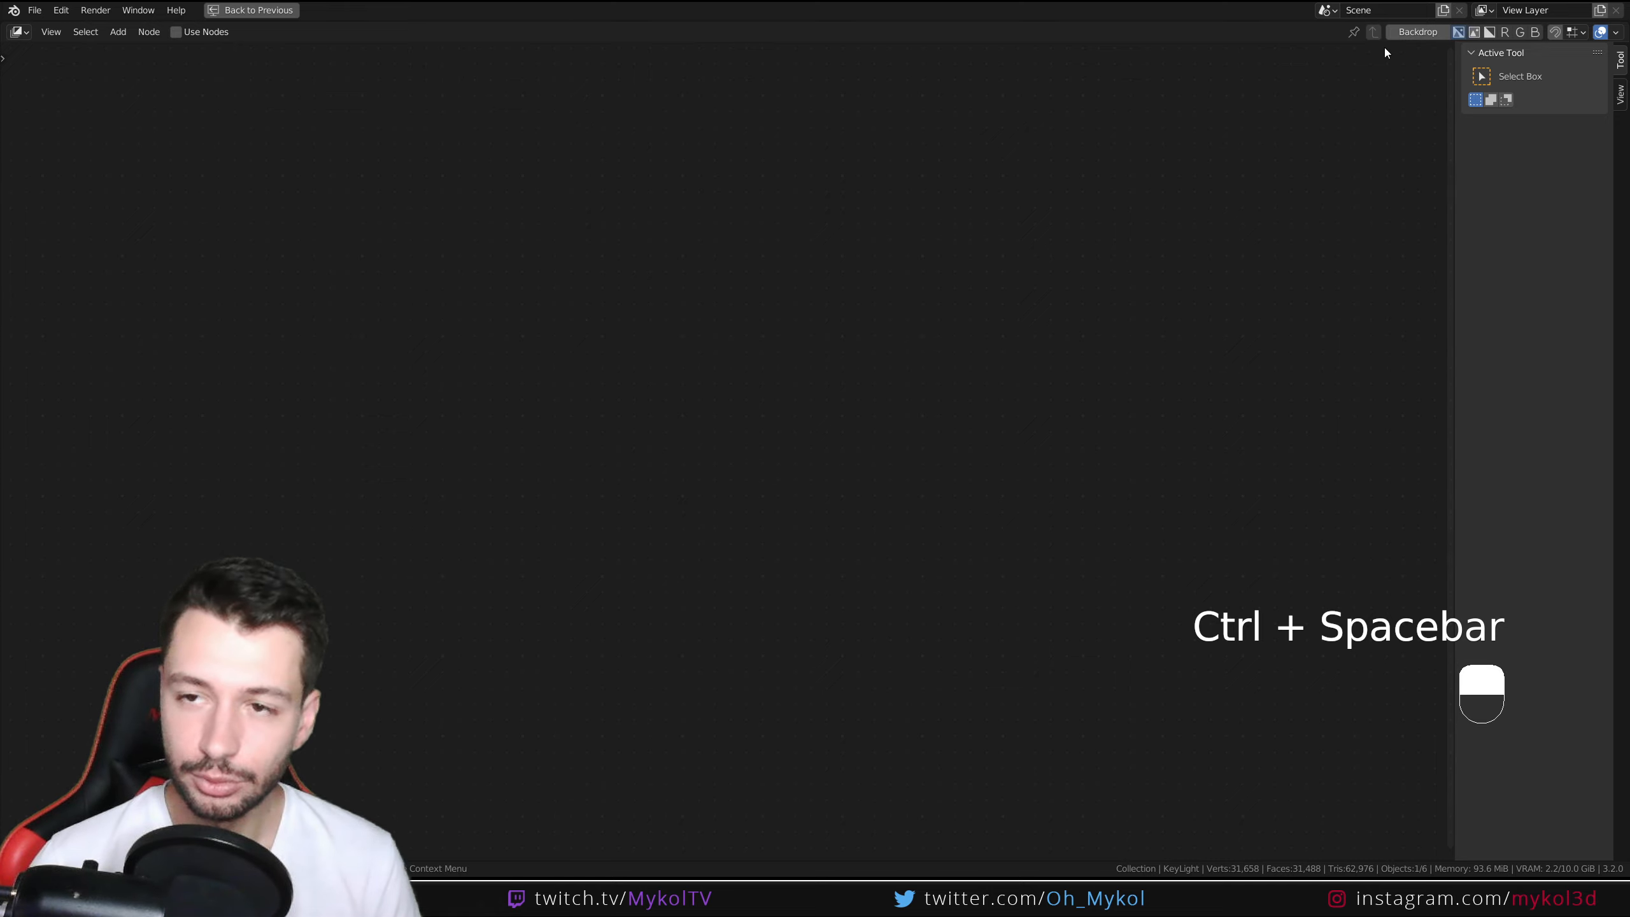
left_click(1412, 32)
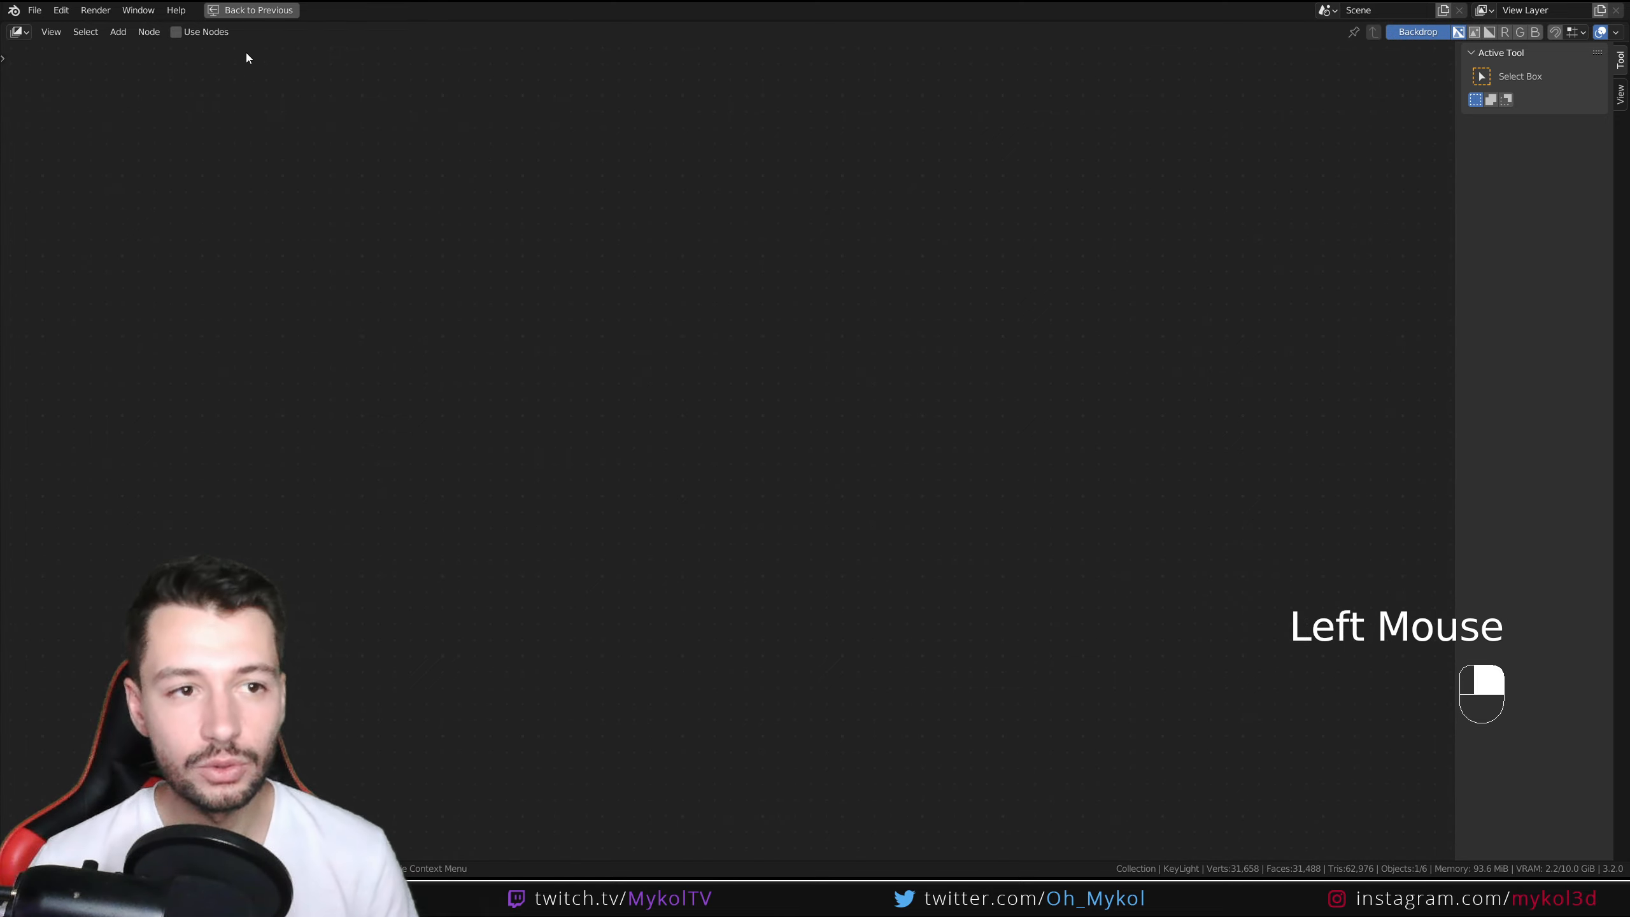
left_click(206, 31)
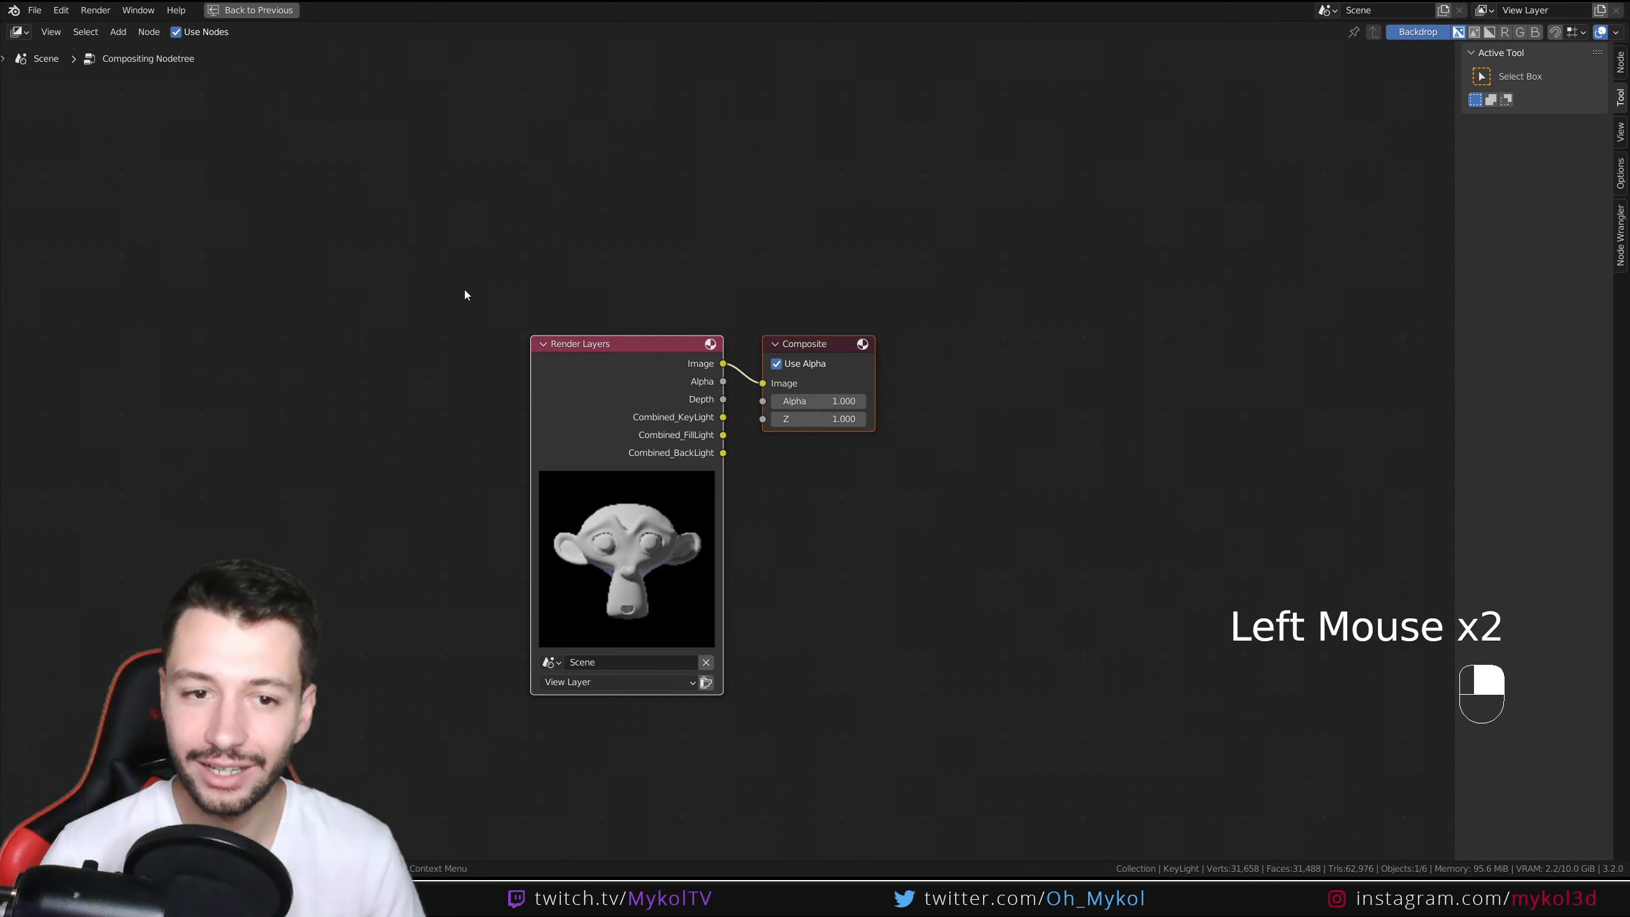
Step: Spread the Render Layers and Composite nodes far apart to free space between them
left_click(828, 347)
left_click_drag(828, 347, 1259, 275)
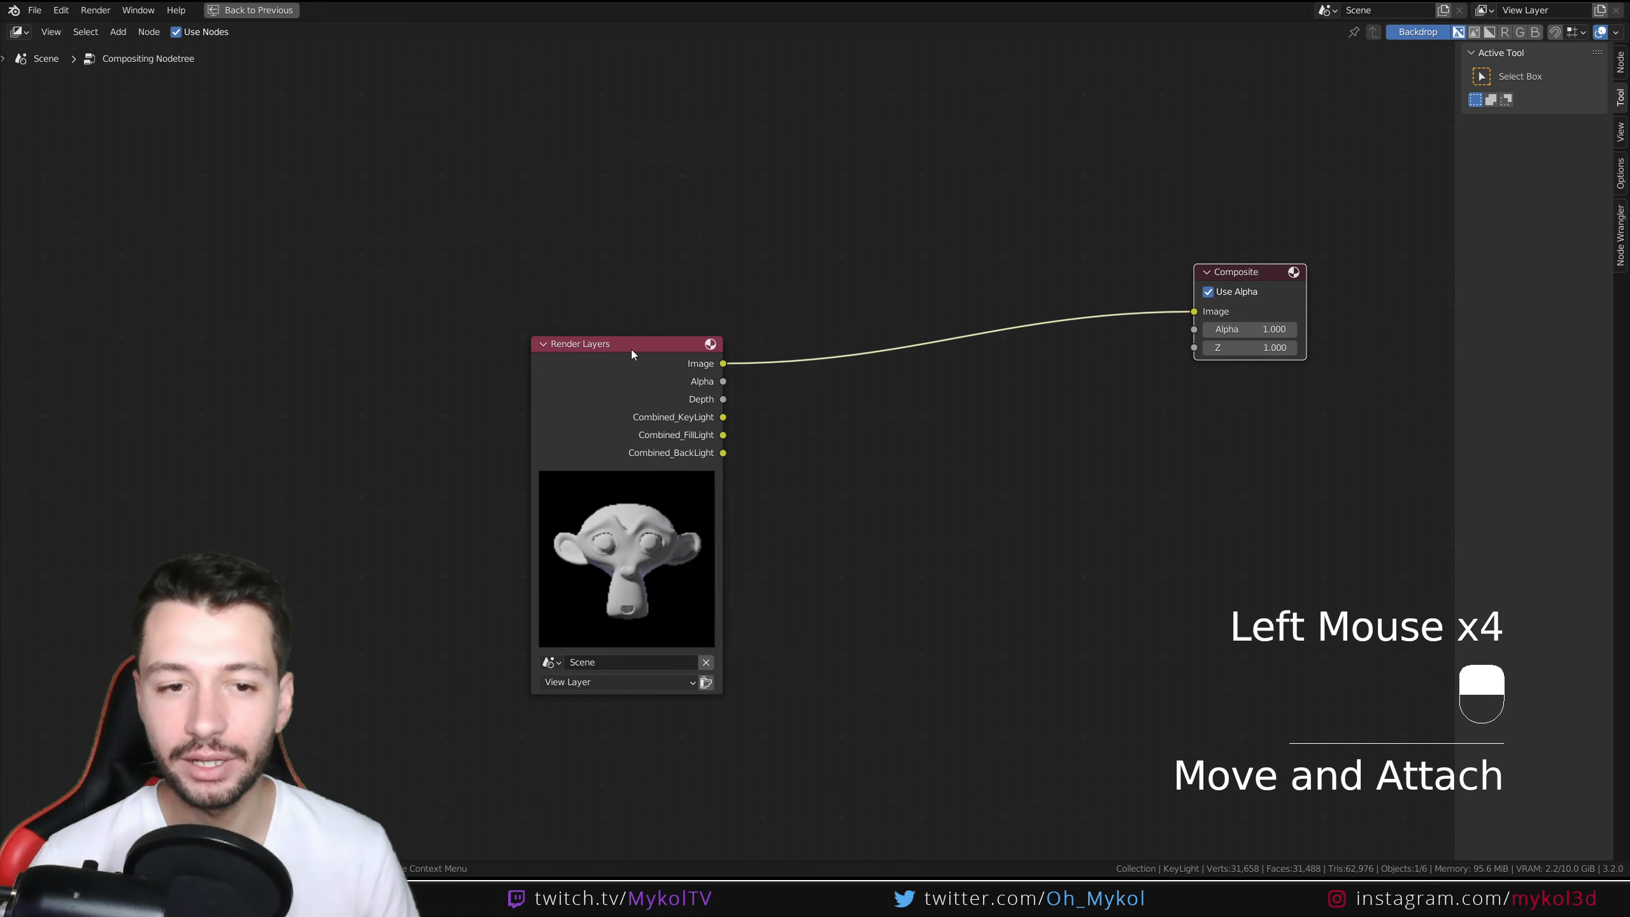
left_click_drag(632, 353, 212, 293)
left_click_drag(1245, 272, 1286, 168)
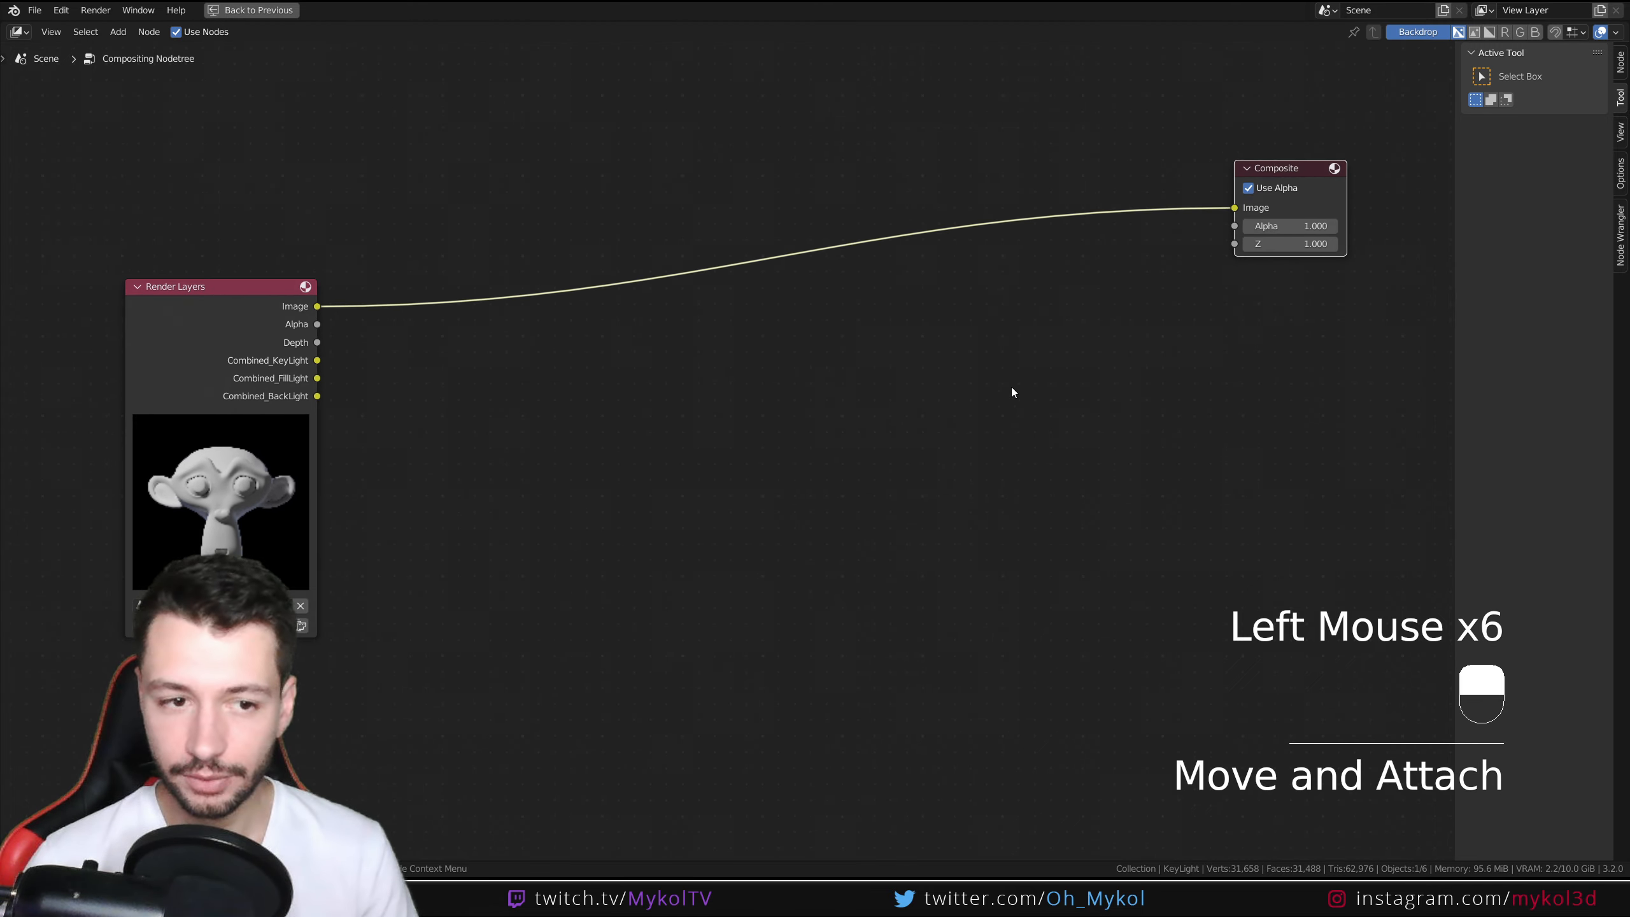
Step: Add a Viewer node below Composite, duplicate it underneath, and link the Render Layers Image output to the upper Viewer
key("shift+a")
type("vie")
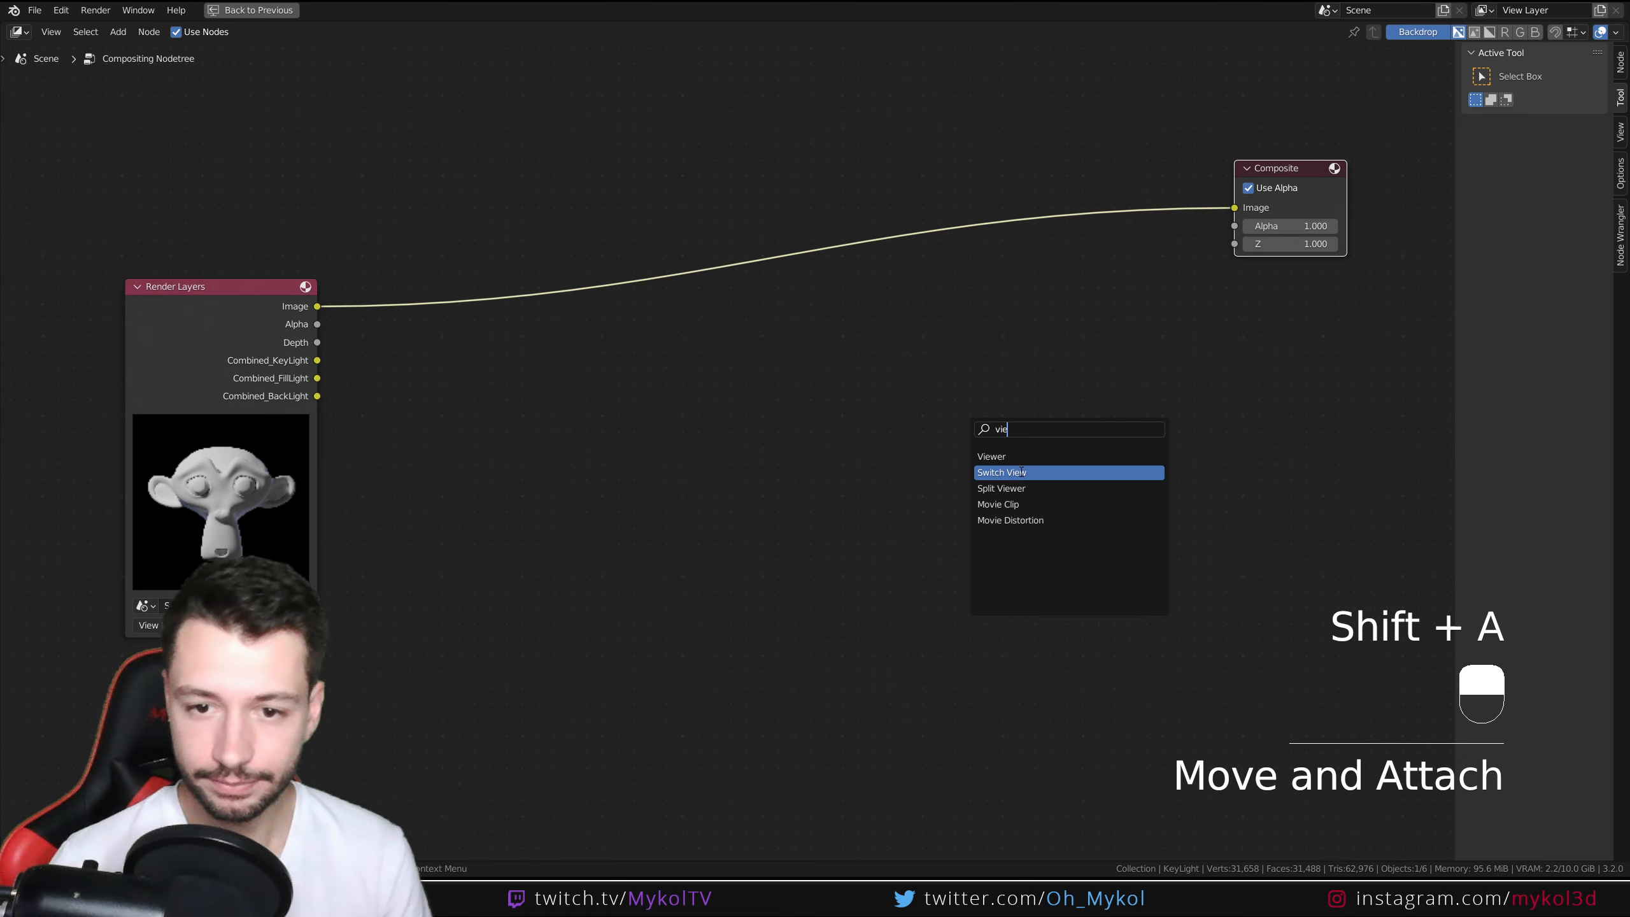
left_click(992, 456)
left_click(1242, 406)
key("shift+d")
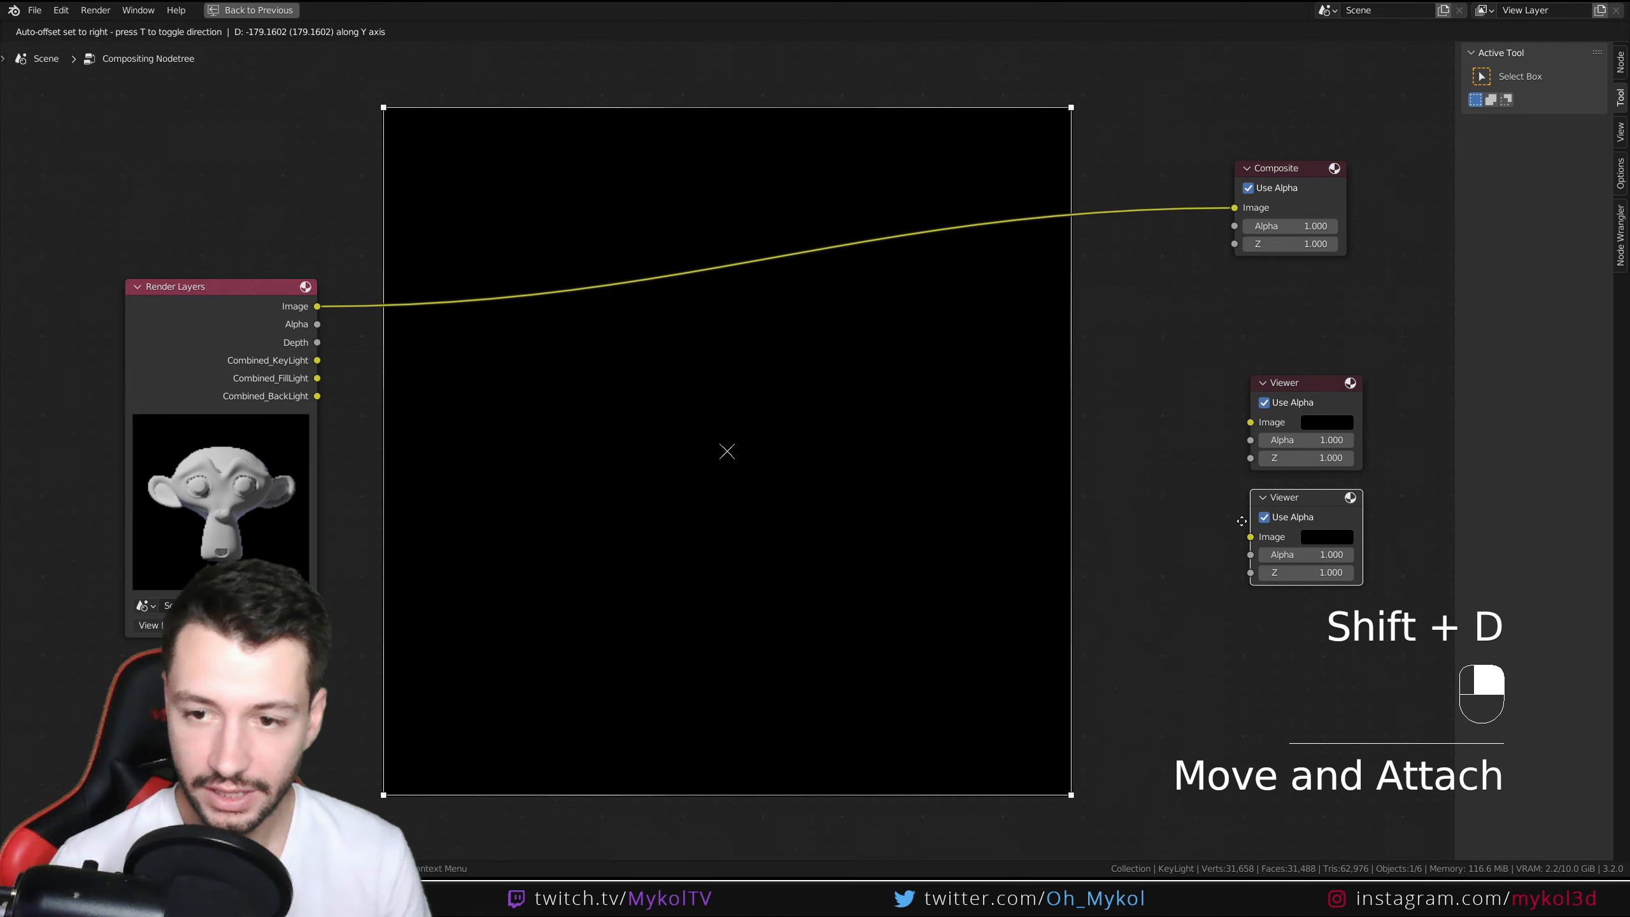
left_click(1242, 560)
left_click_drag(317, 306, 1251, 422)
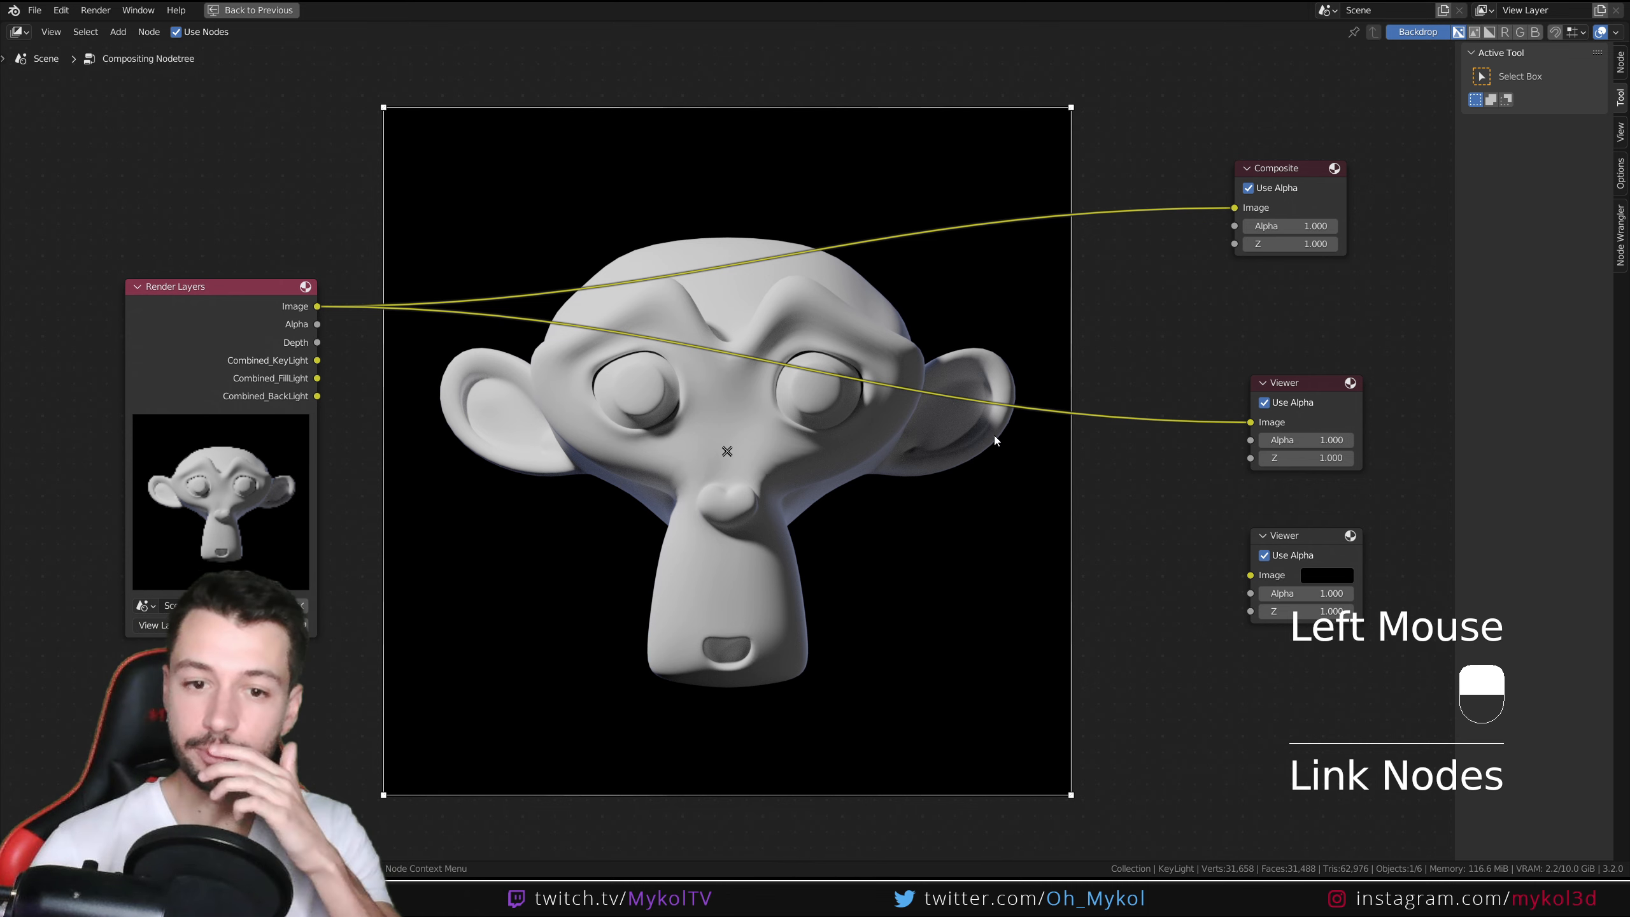
Step: Preview Combined_KeyLight, Combined_FillLight and Combined_BackLight in turn through the lower Viewer, and compare with the upper Viewer
left_click_drag(317, 361, 1250, 575)
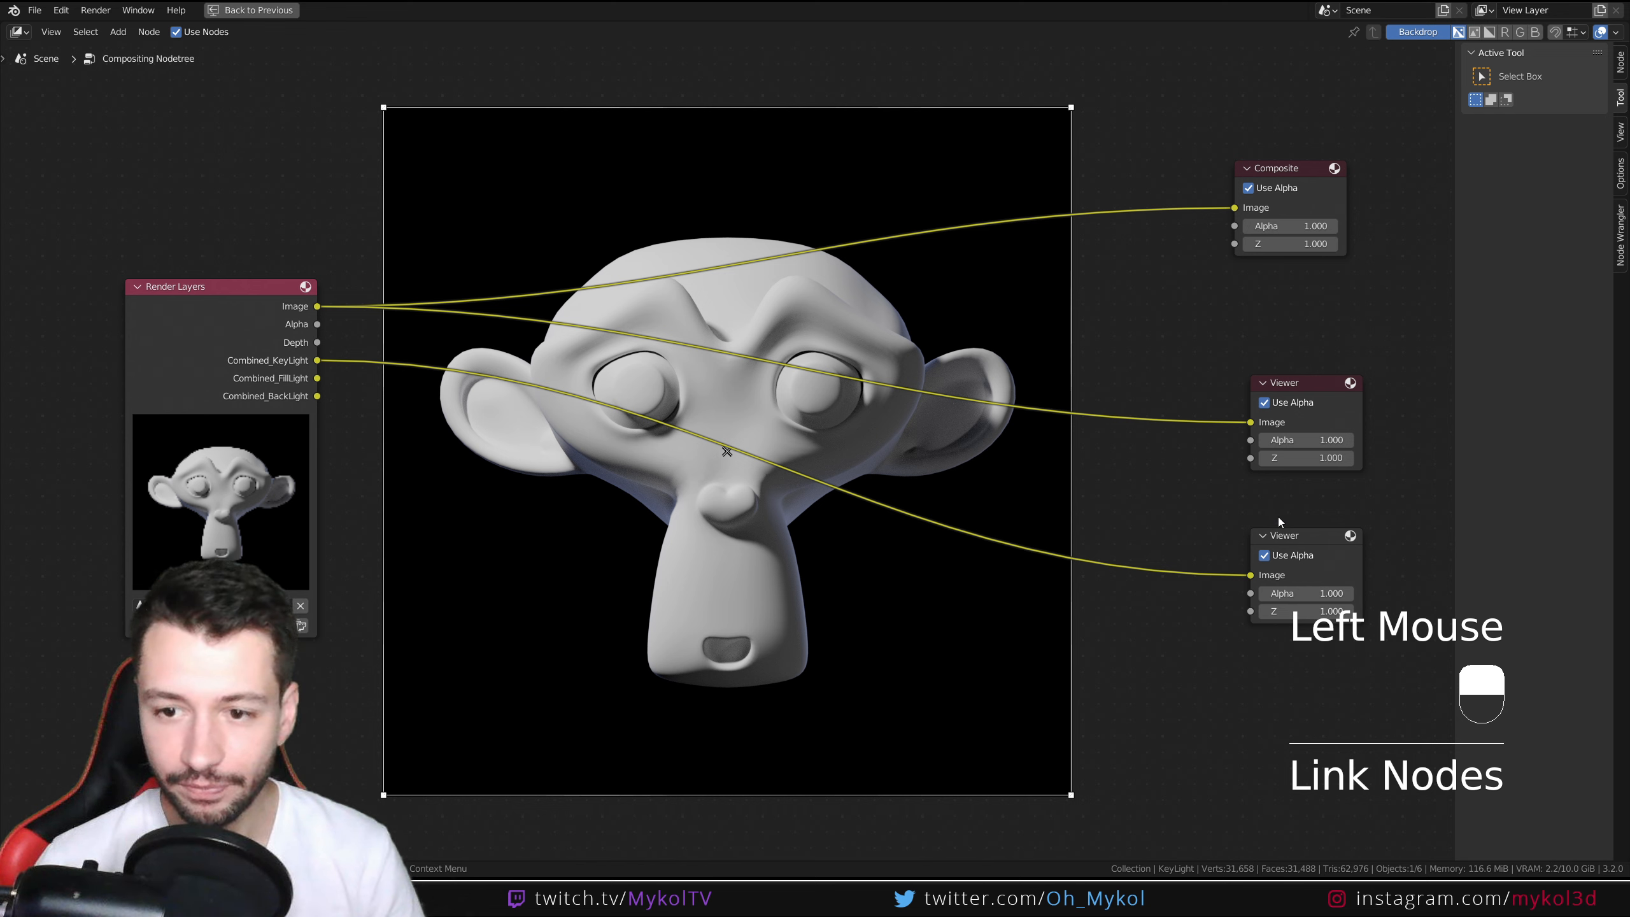
left_click(1281, 540)
left_click_drag(318, 378, 1250, 575)
left_click_drag(319, 404, 1251, 575)
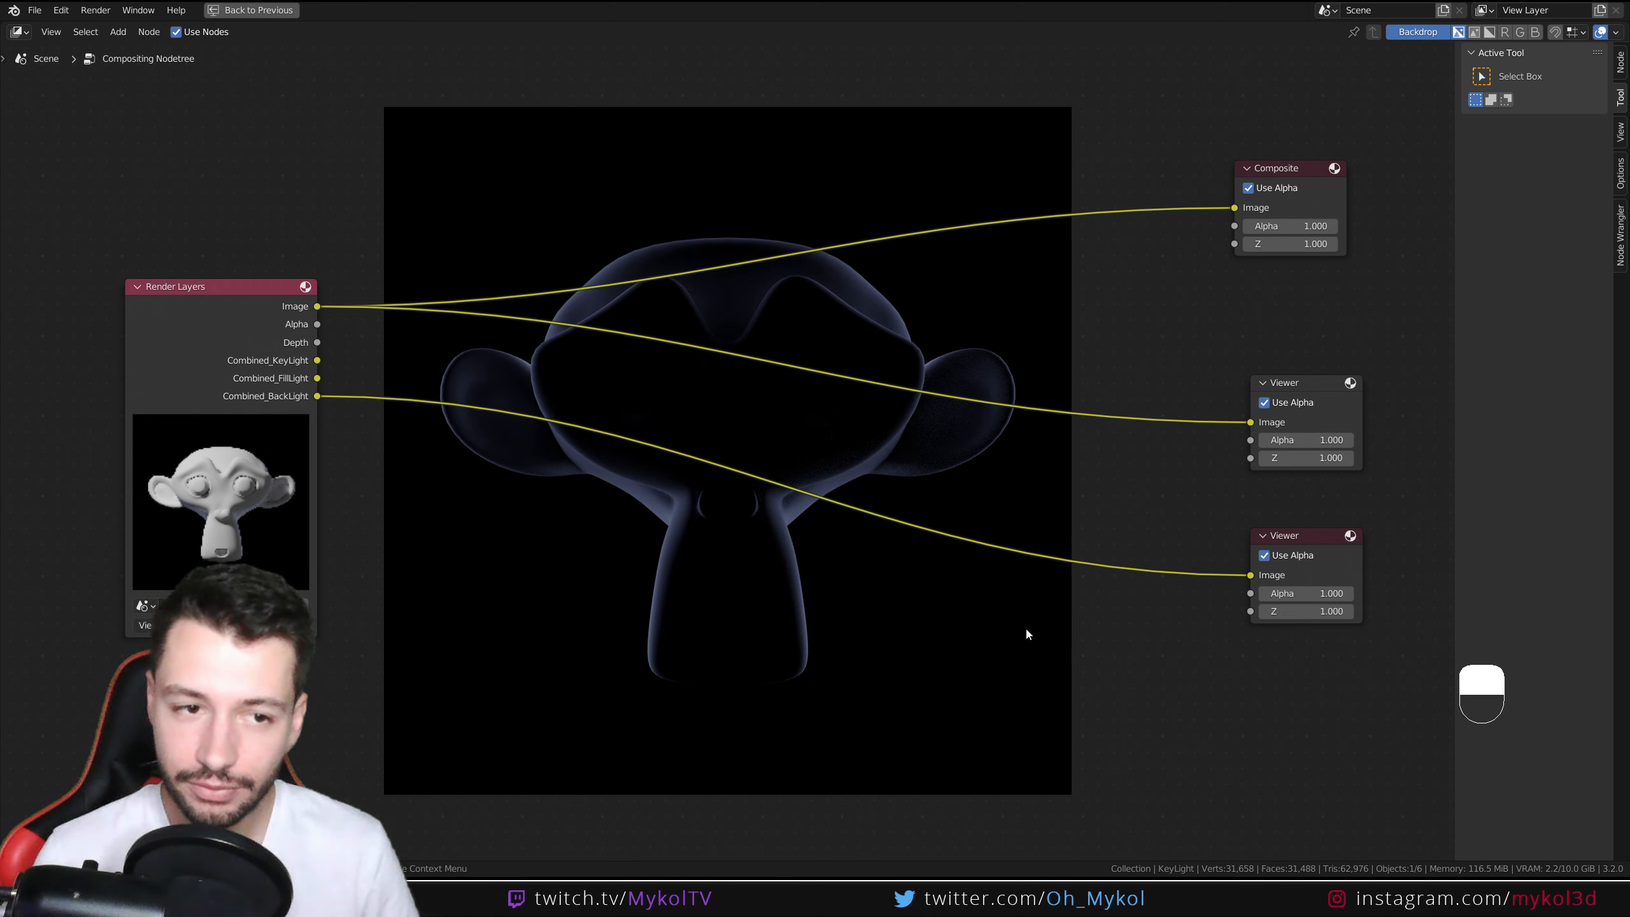
left_click(1313, 382)
left_click(1310, 536)
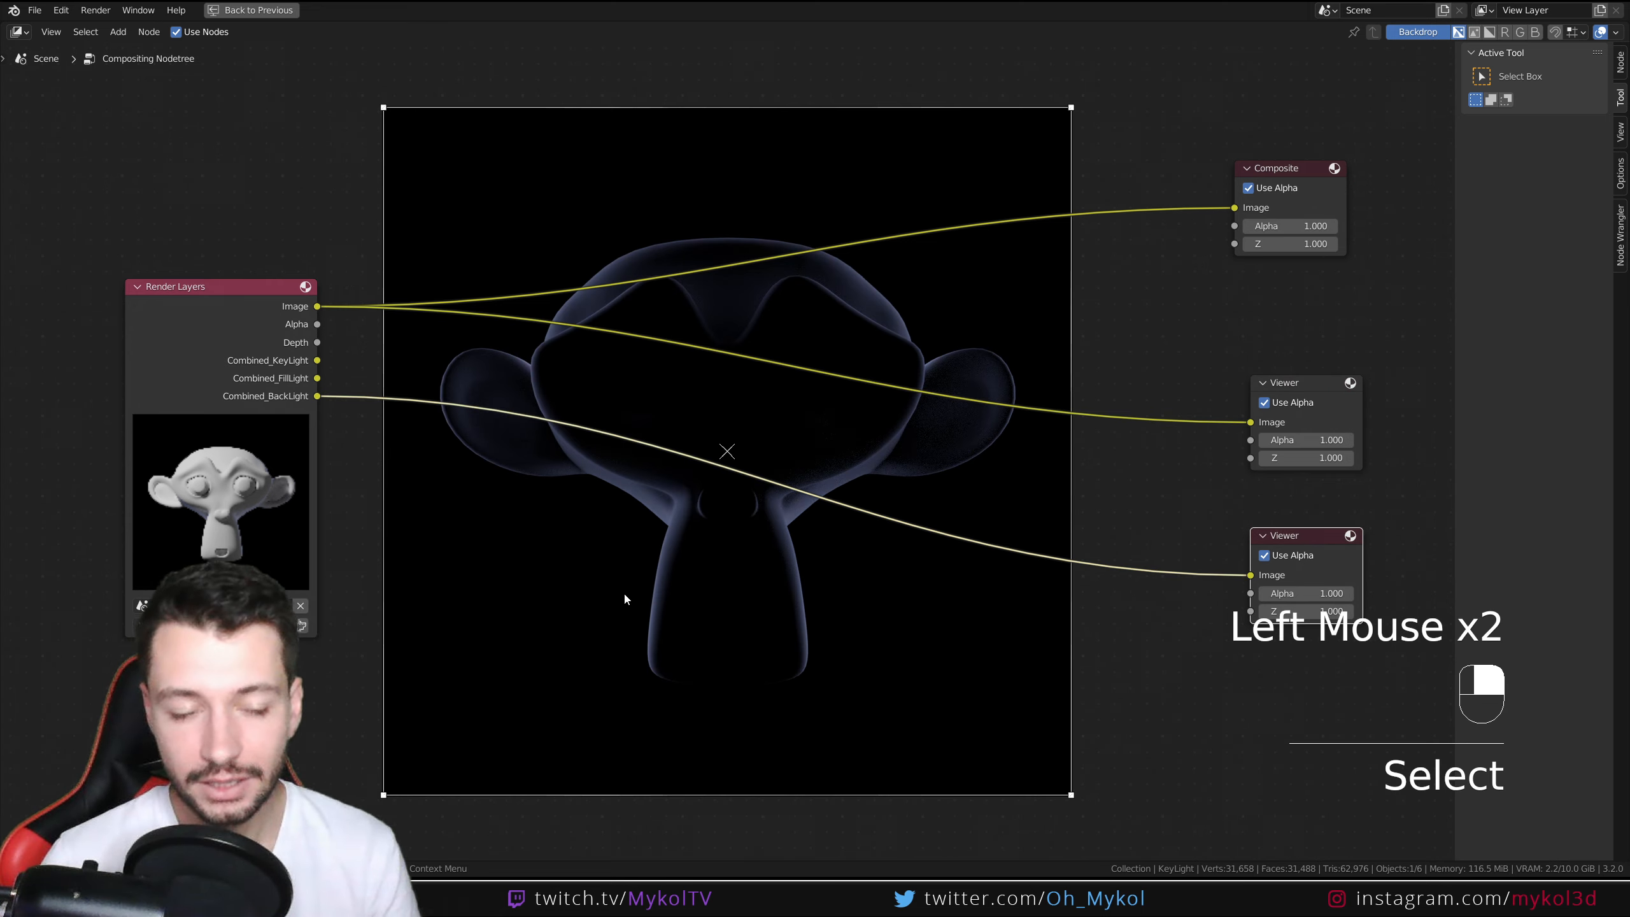
Step: Add a Mix node fed by Combined_KeyLight and Combined_FillLight, and link its output to the lower Viewer
key("shift+a")
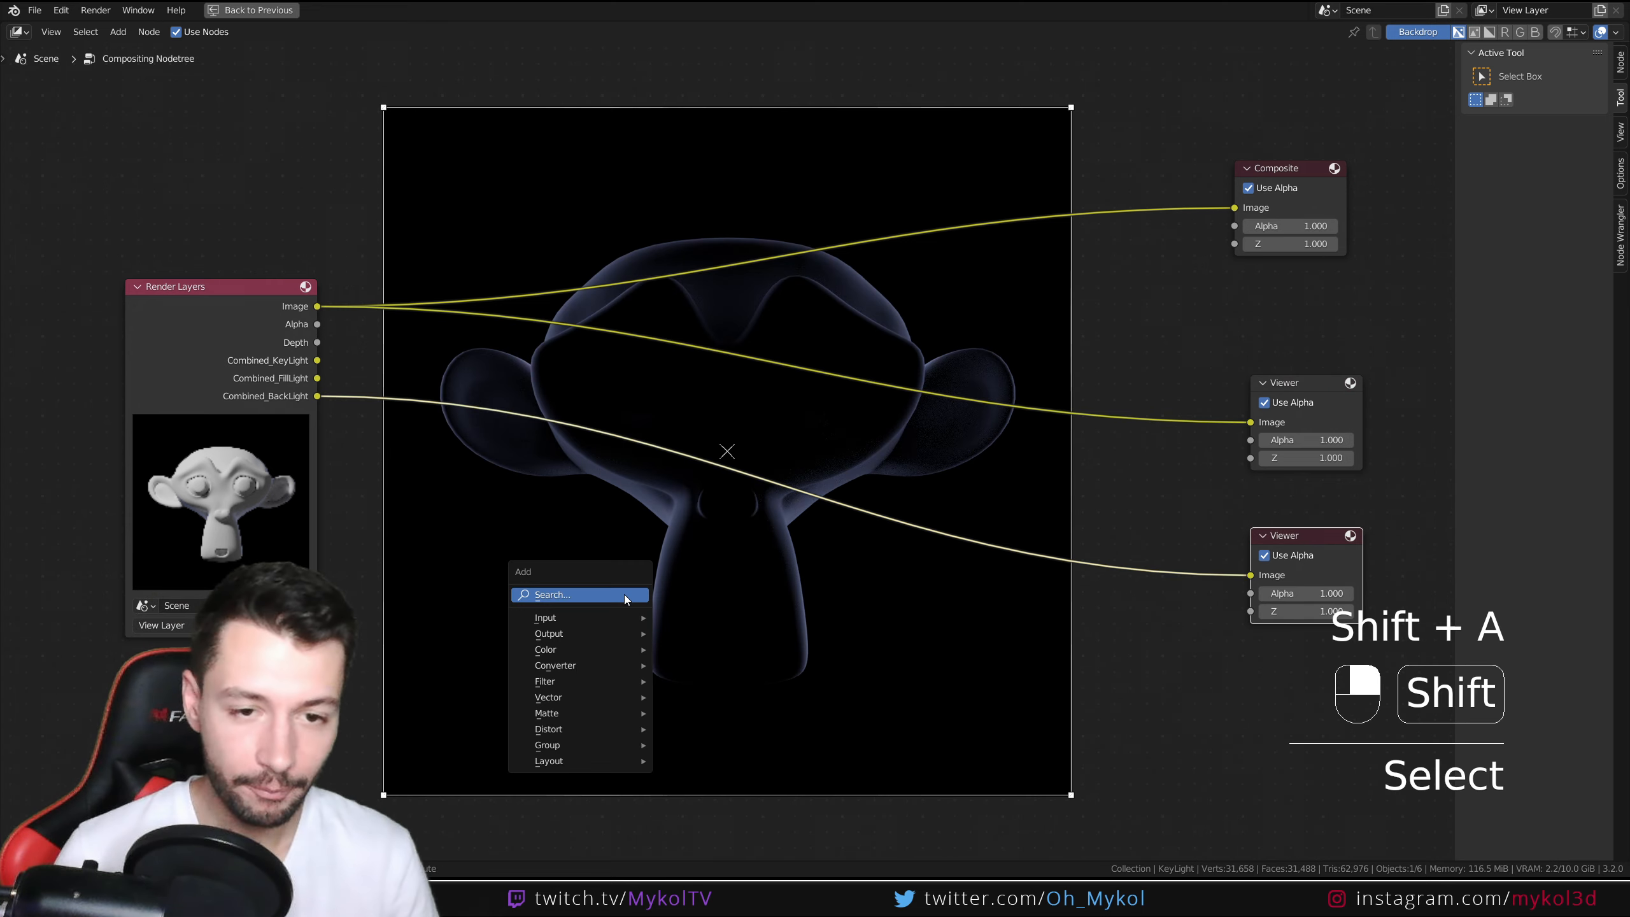
left_click(624, 594)
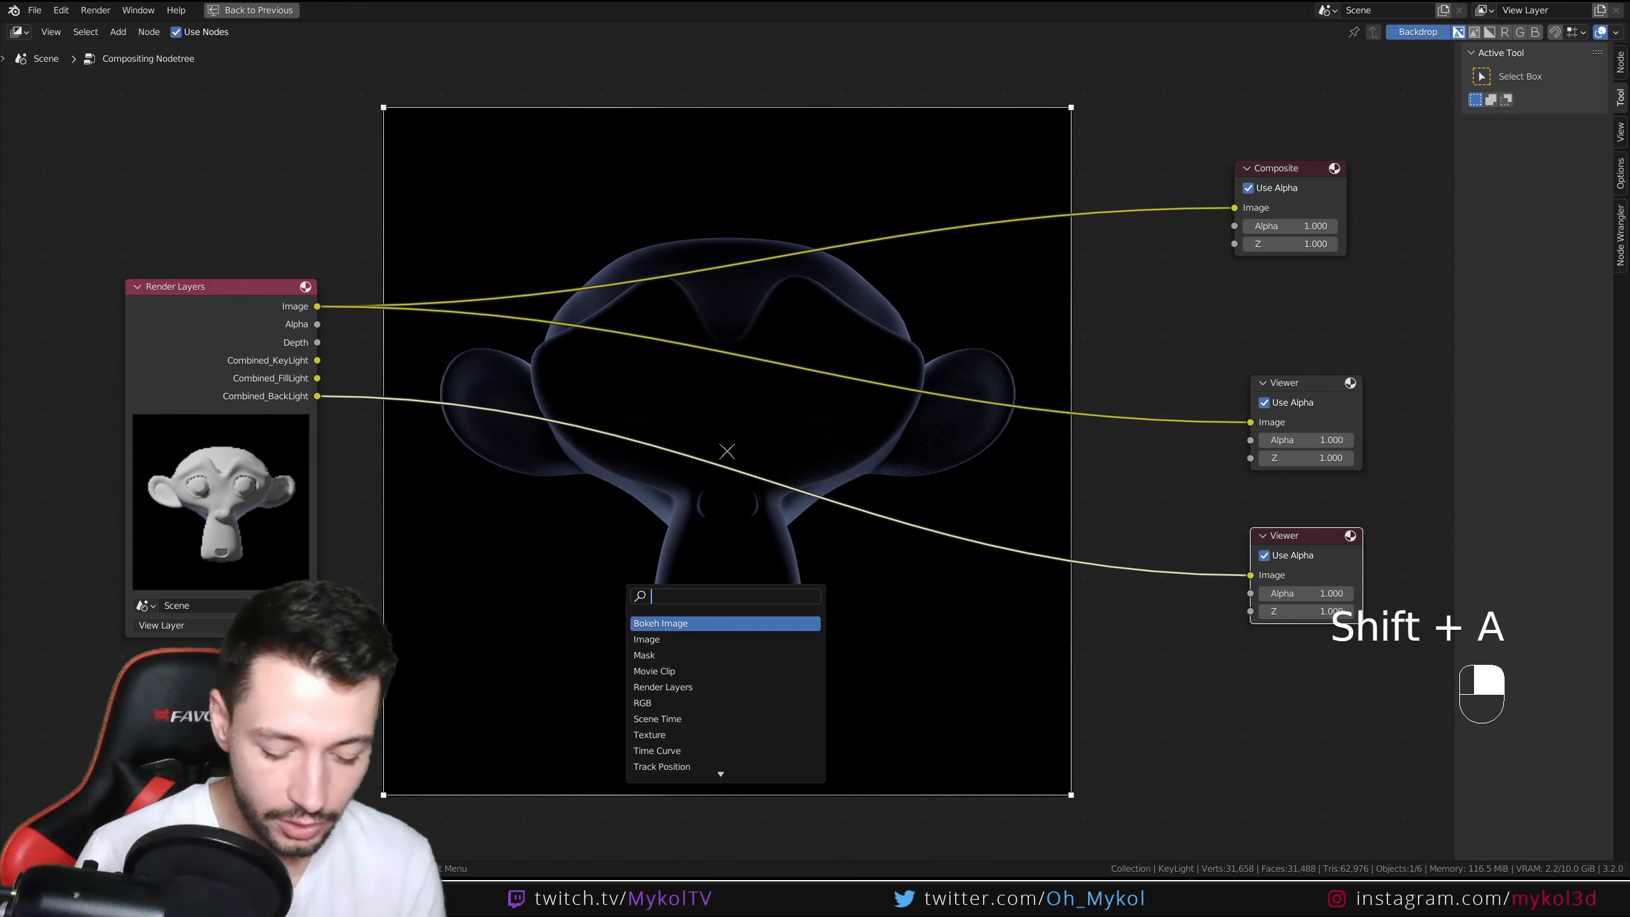
type("mix")
key("Return")
left_click(521, 481)
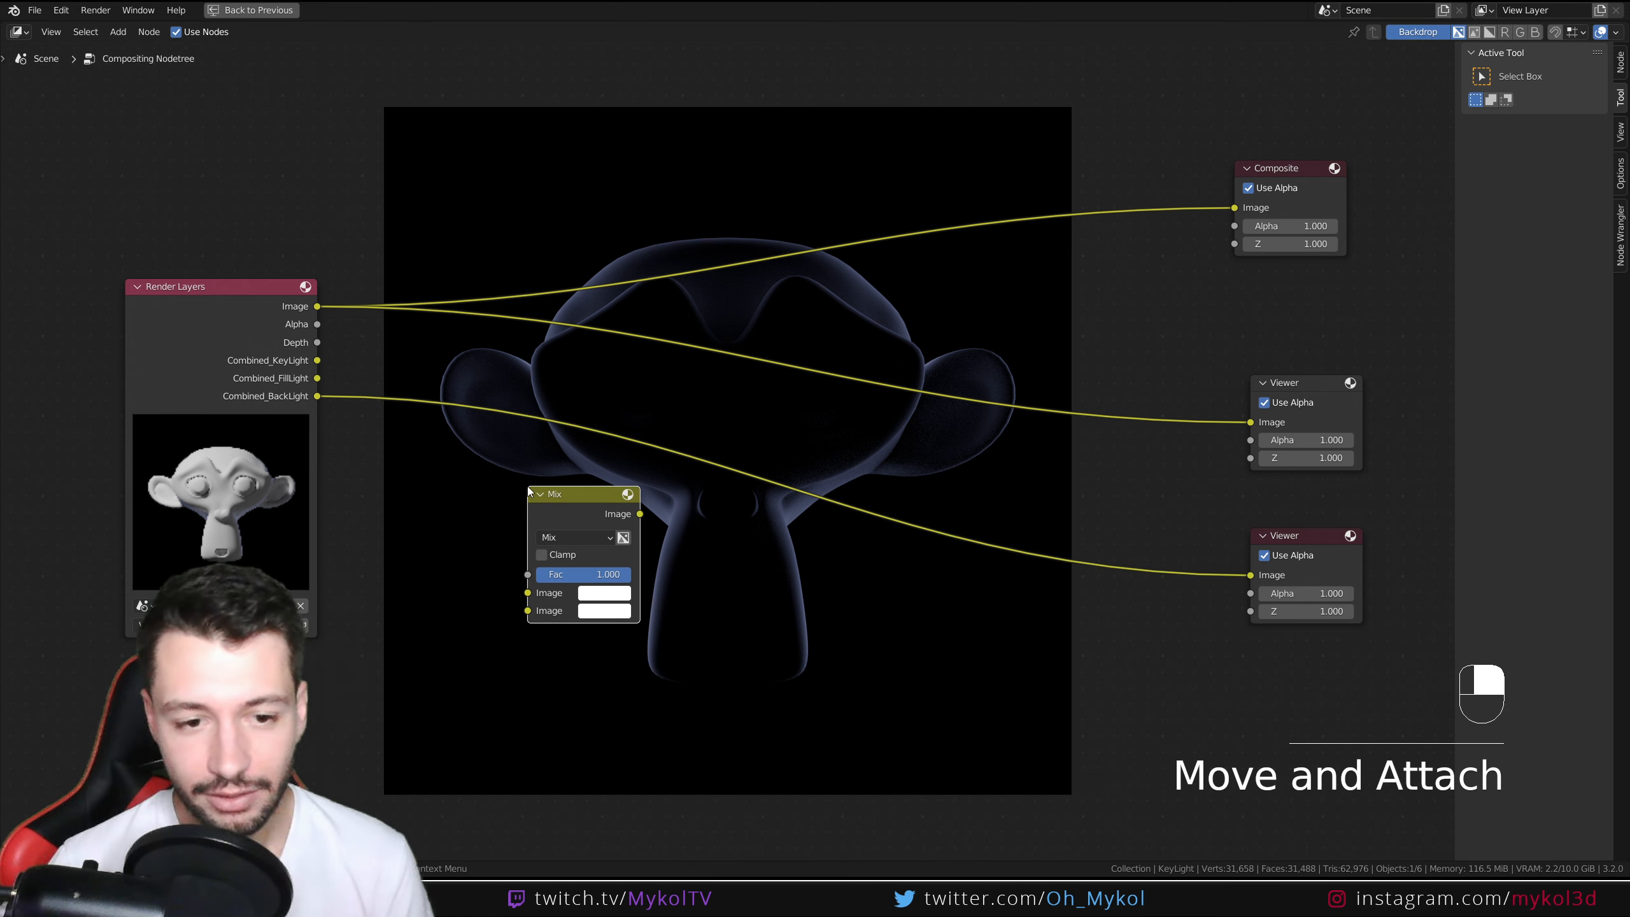
left_click_drag(317, 360, 528, 593)
left_click_drag(317, 378, 528, 611)
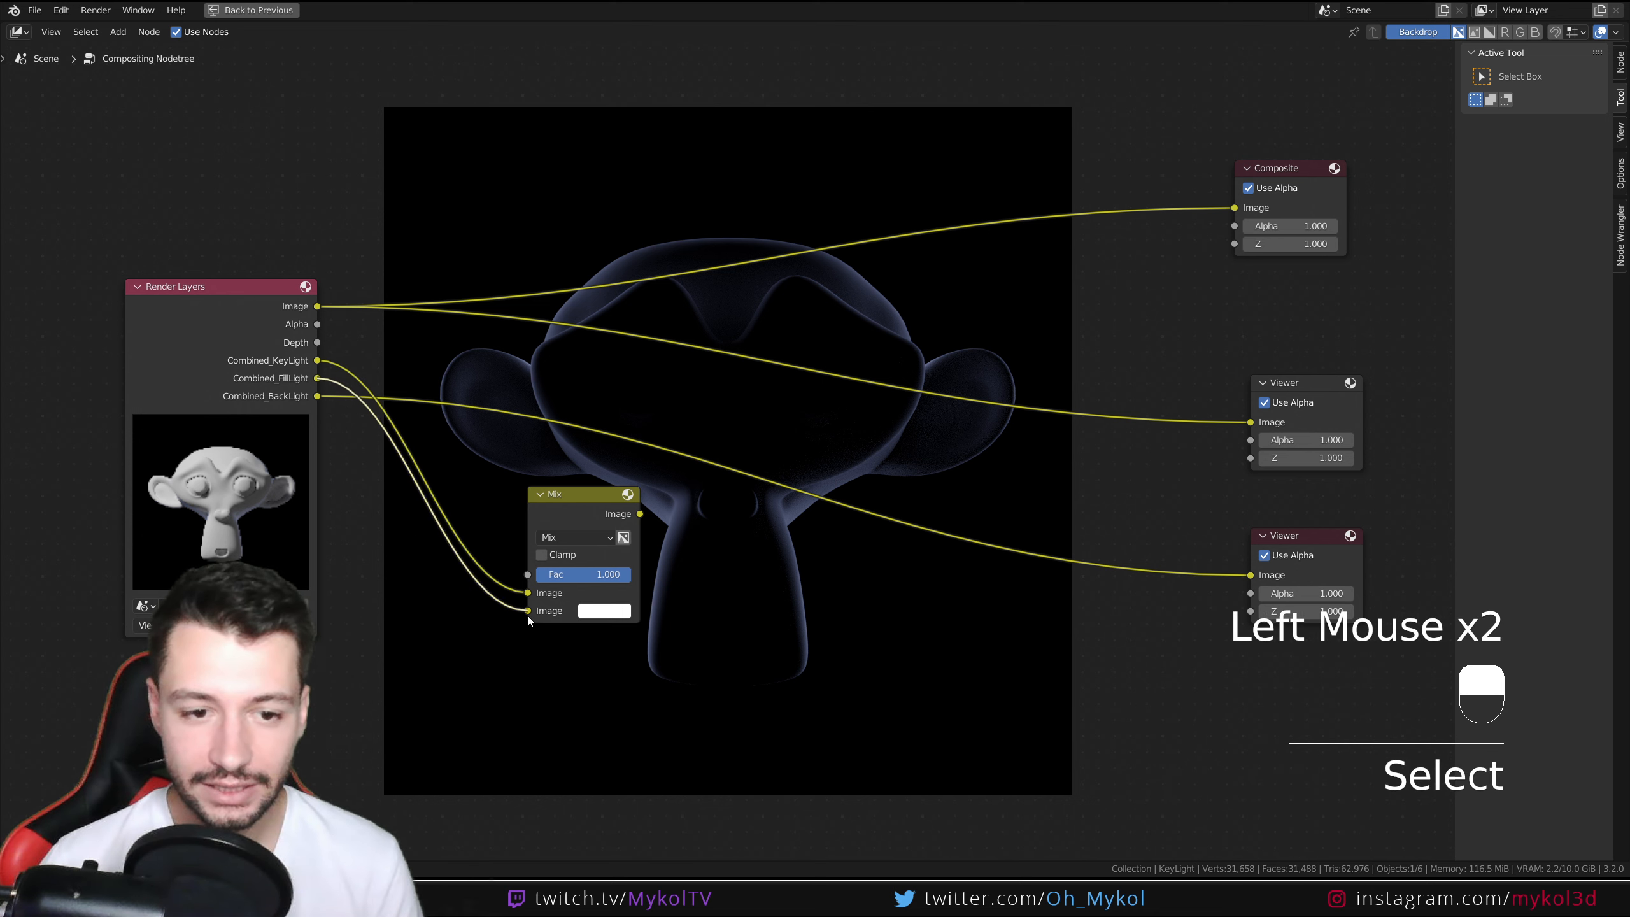
left_click_drag(640, 514, 1251, 575)
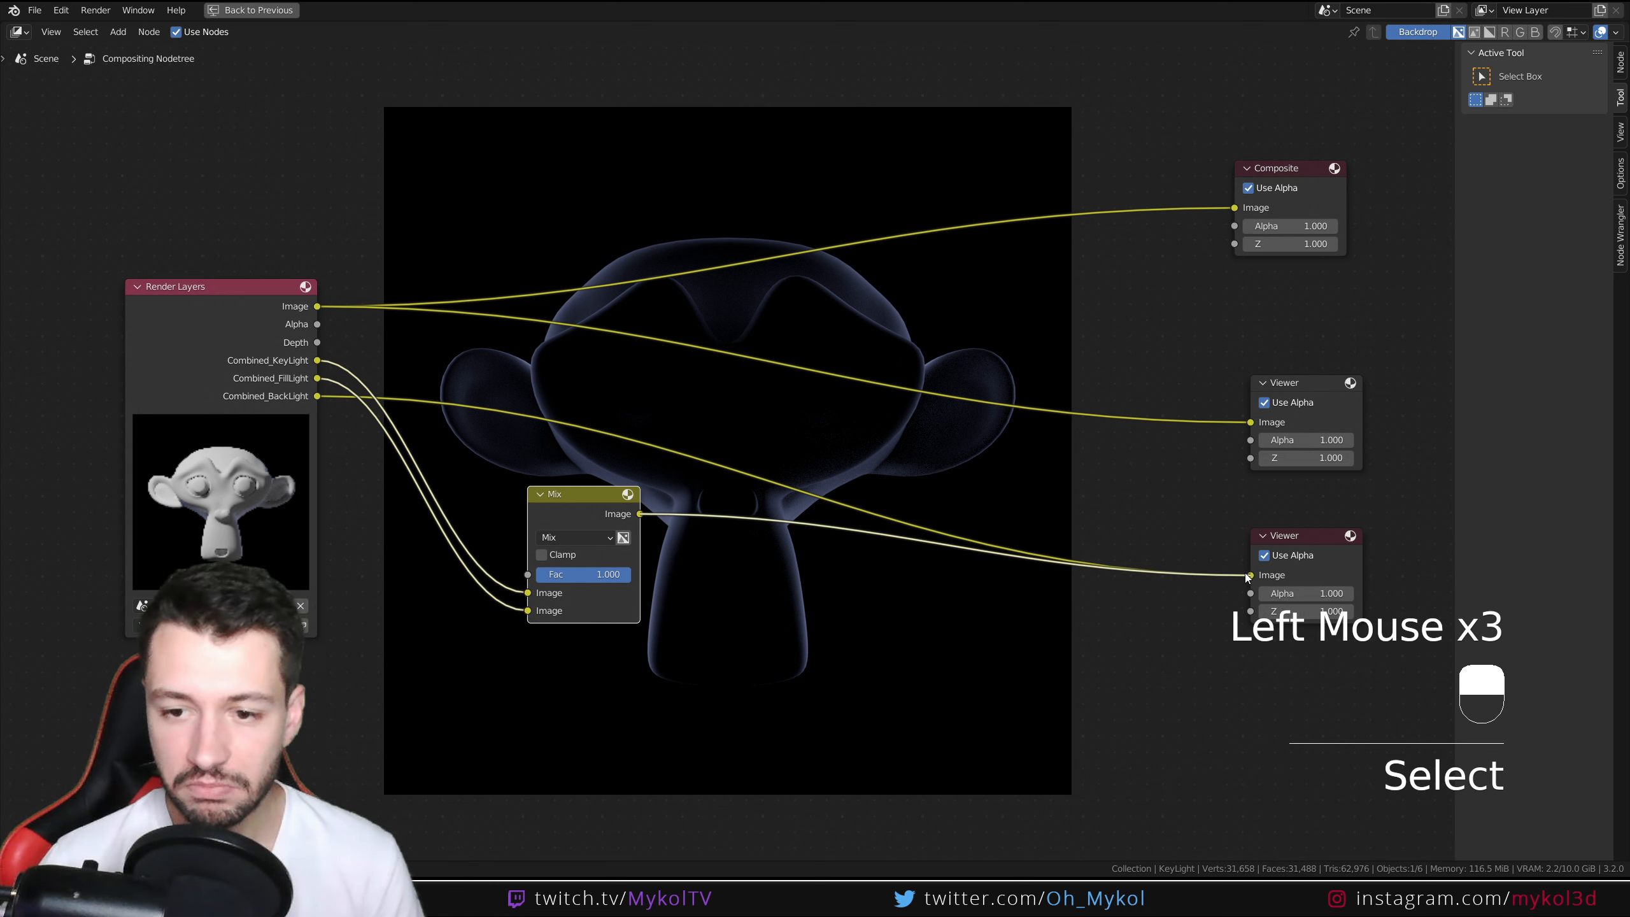
Step: Try a lower factor on the Mix node, restore it to 1.000, and set its blending mode to Add
left_click_drag(592, 512, 634, 557)
mouse_move(653, 620)
left_mouse_down()
mouse_move(617, 621)
mouse_move(635, 620)
left_mouse_up()
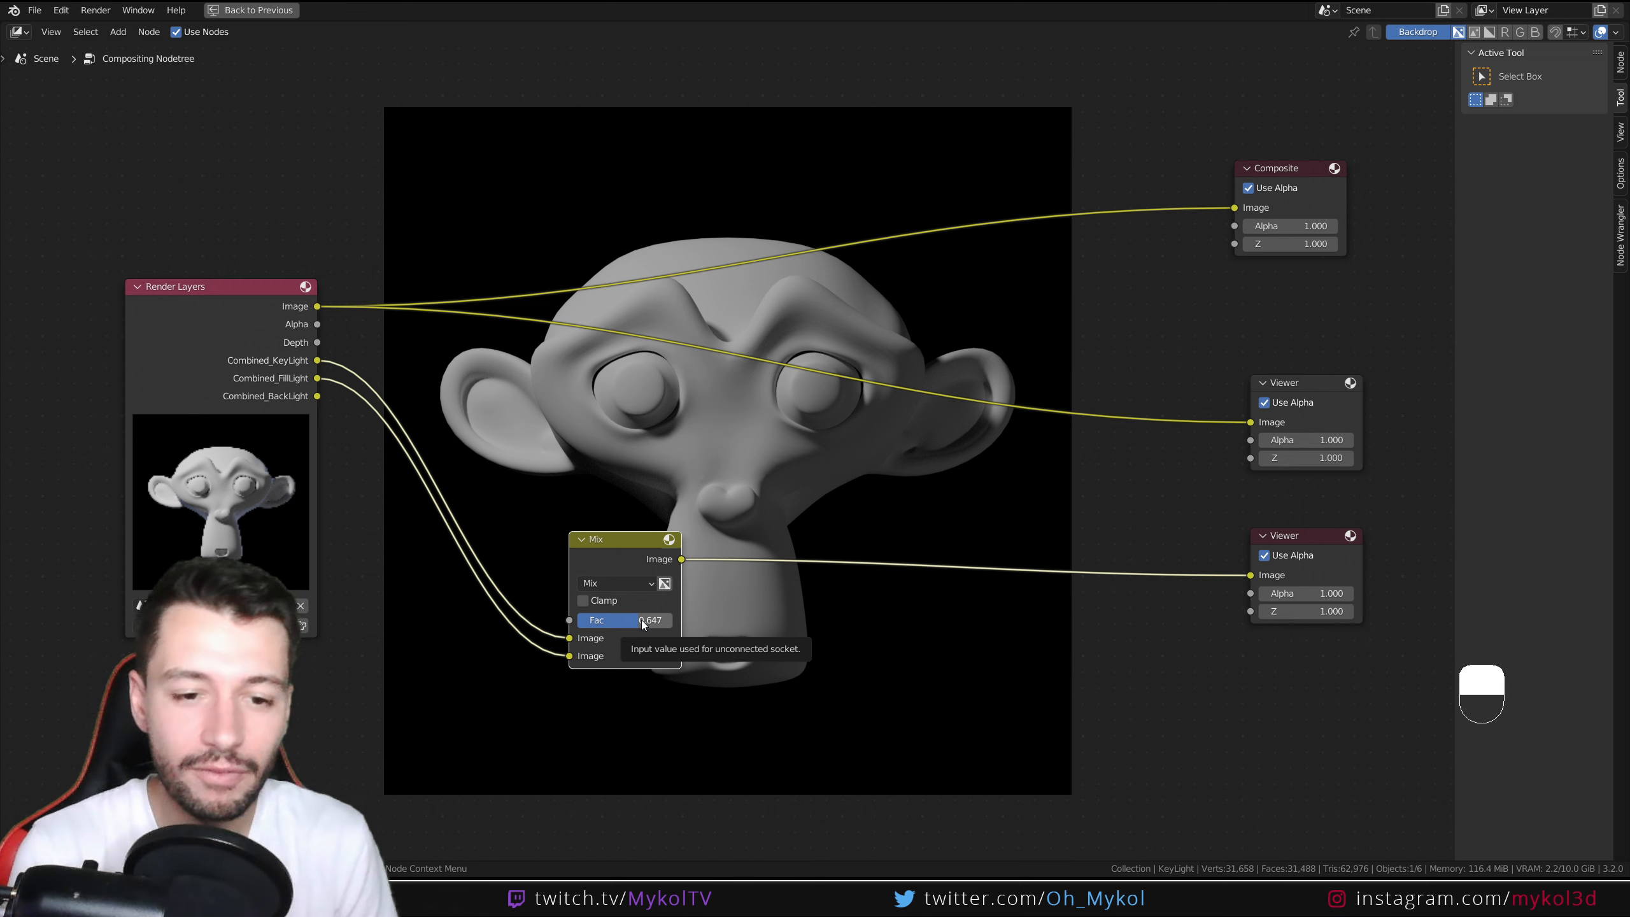
left_click_drag(642, 621, 674, 620)
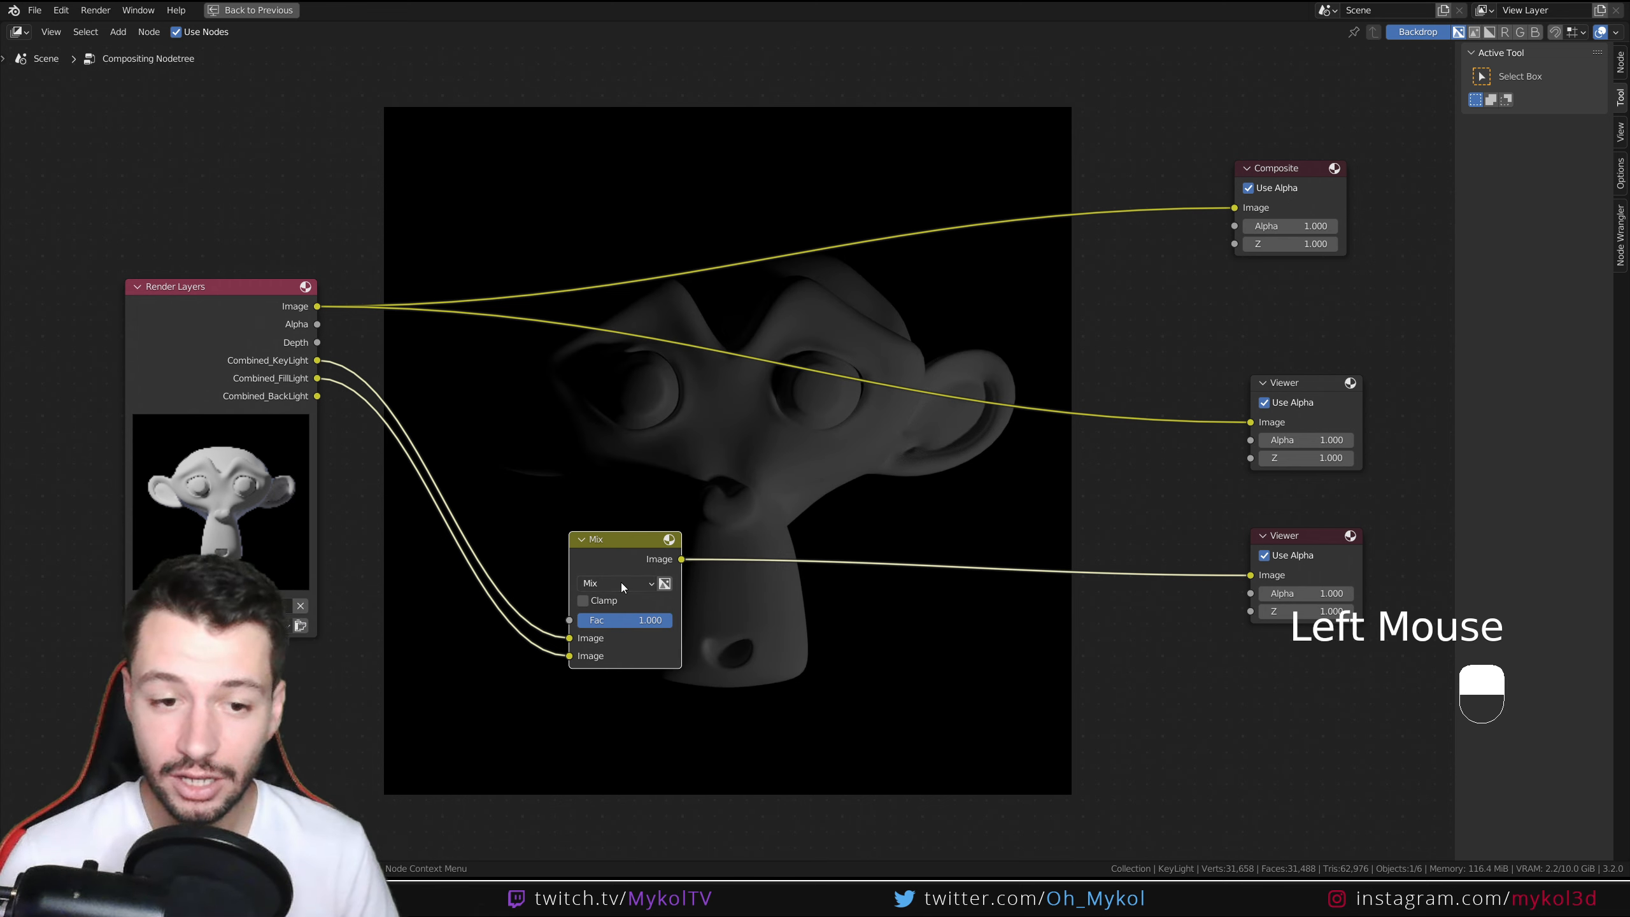
left_click(622, 582)
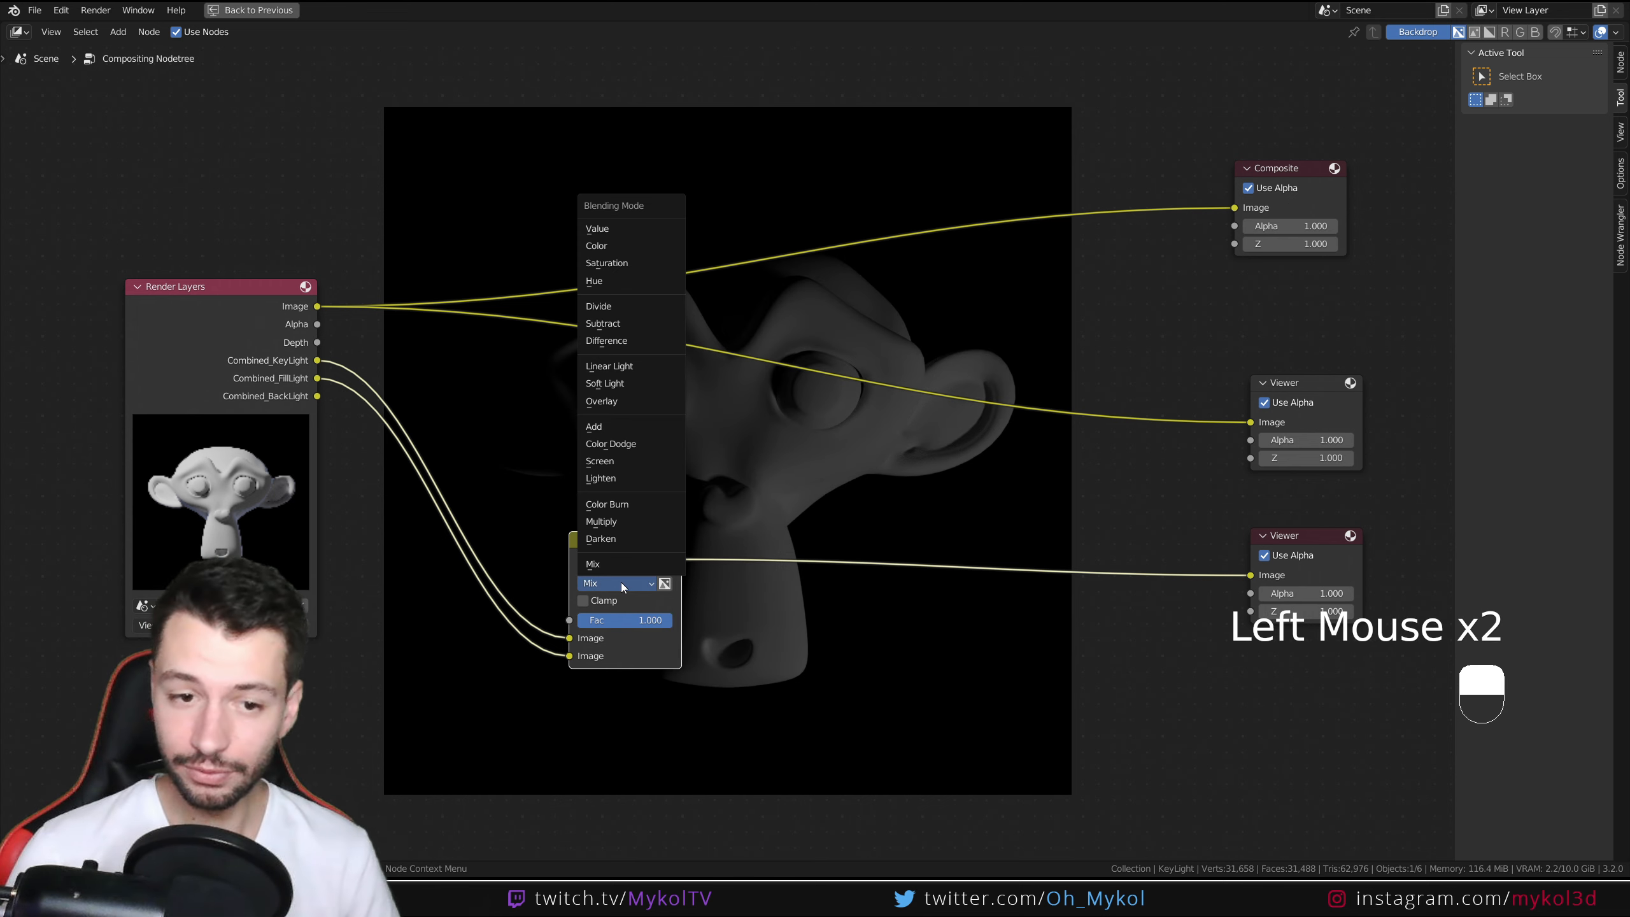
left_click(616, 427)
Step: Reposition the Add node and insert a duplicate of it into the link towards the lower Viewer
left_click_drag(613, 542, 600, 479)
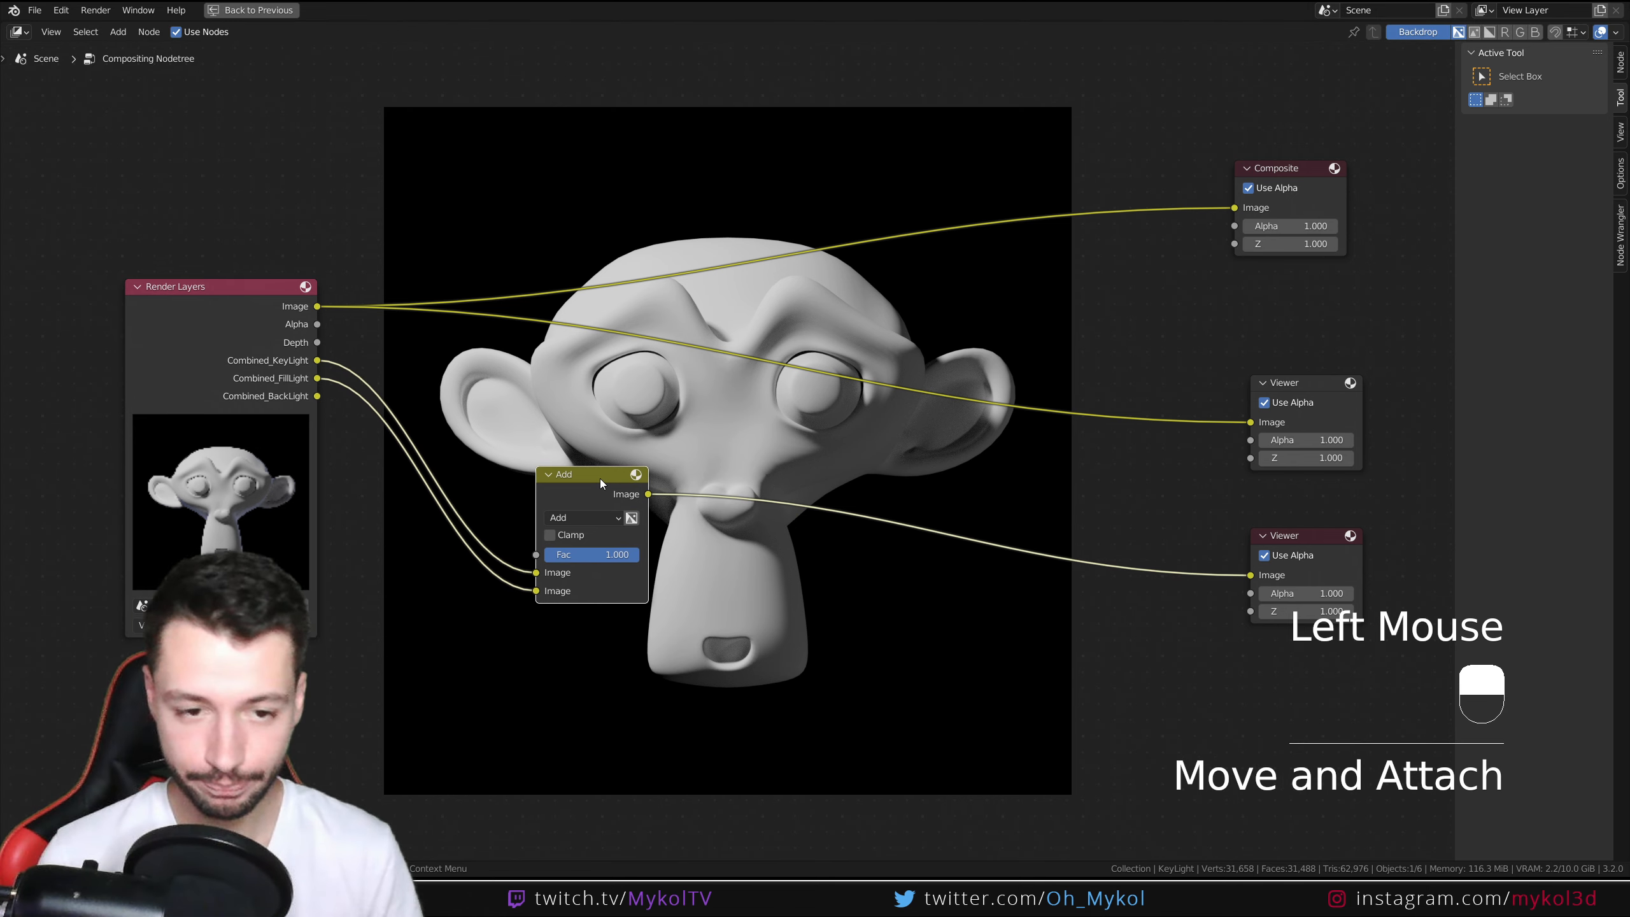
key("shift+d")
left_click(919, 520)
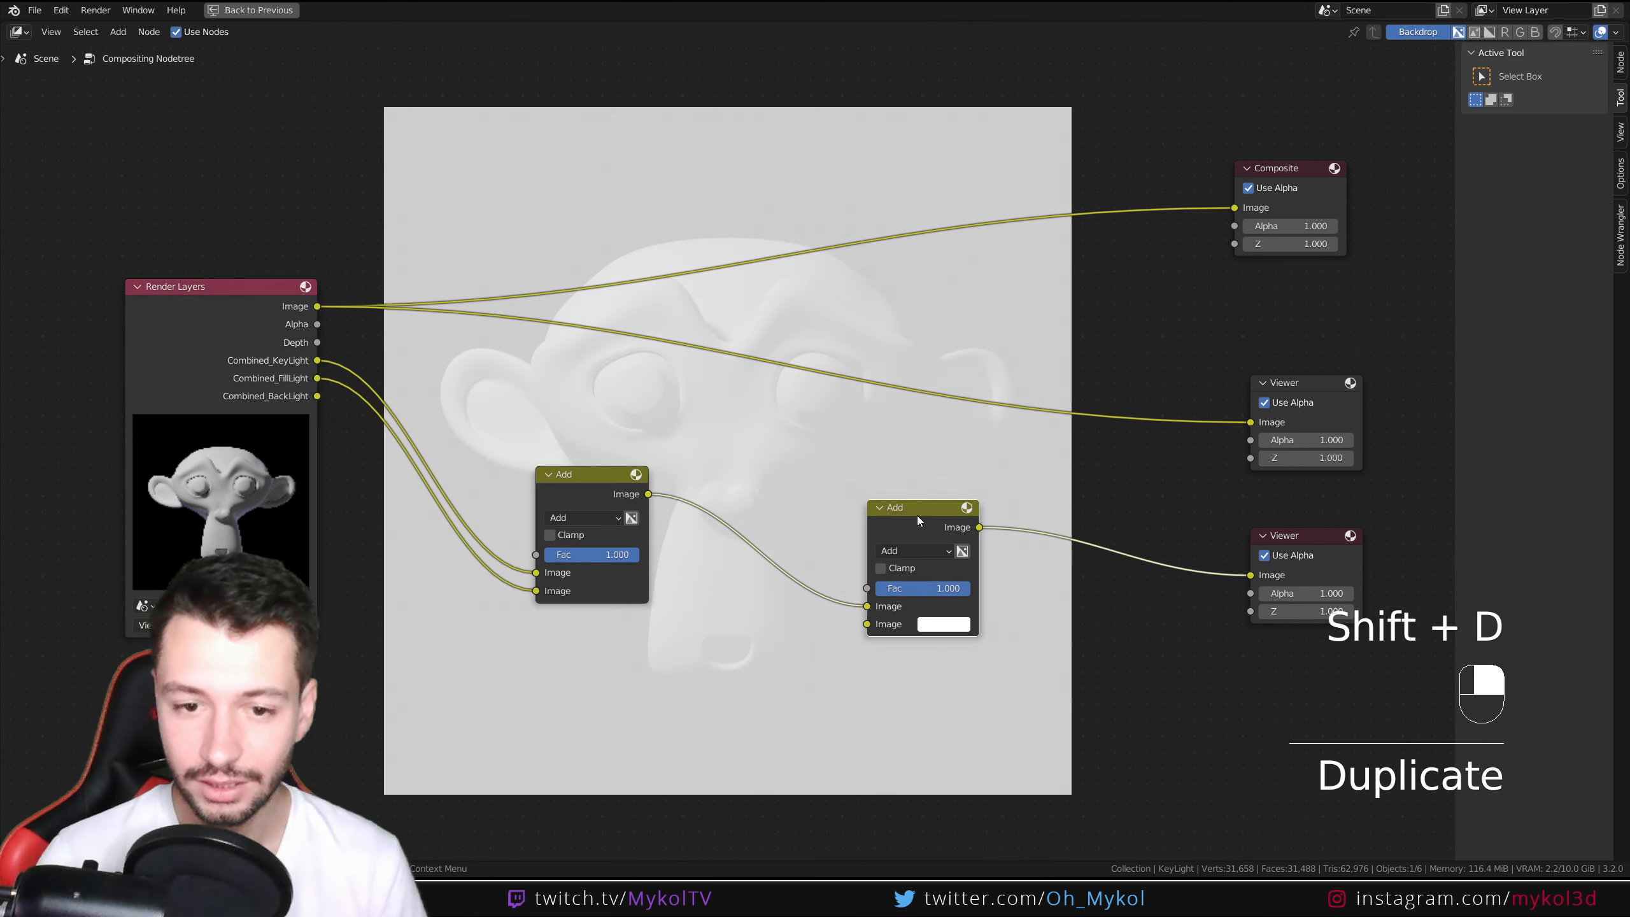
Step: Link Combined_BackLight to the second Add node's lower Image input, and reposition both Add nodes and Render Layers
left_click_drag(919, 520, 933, 574)
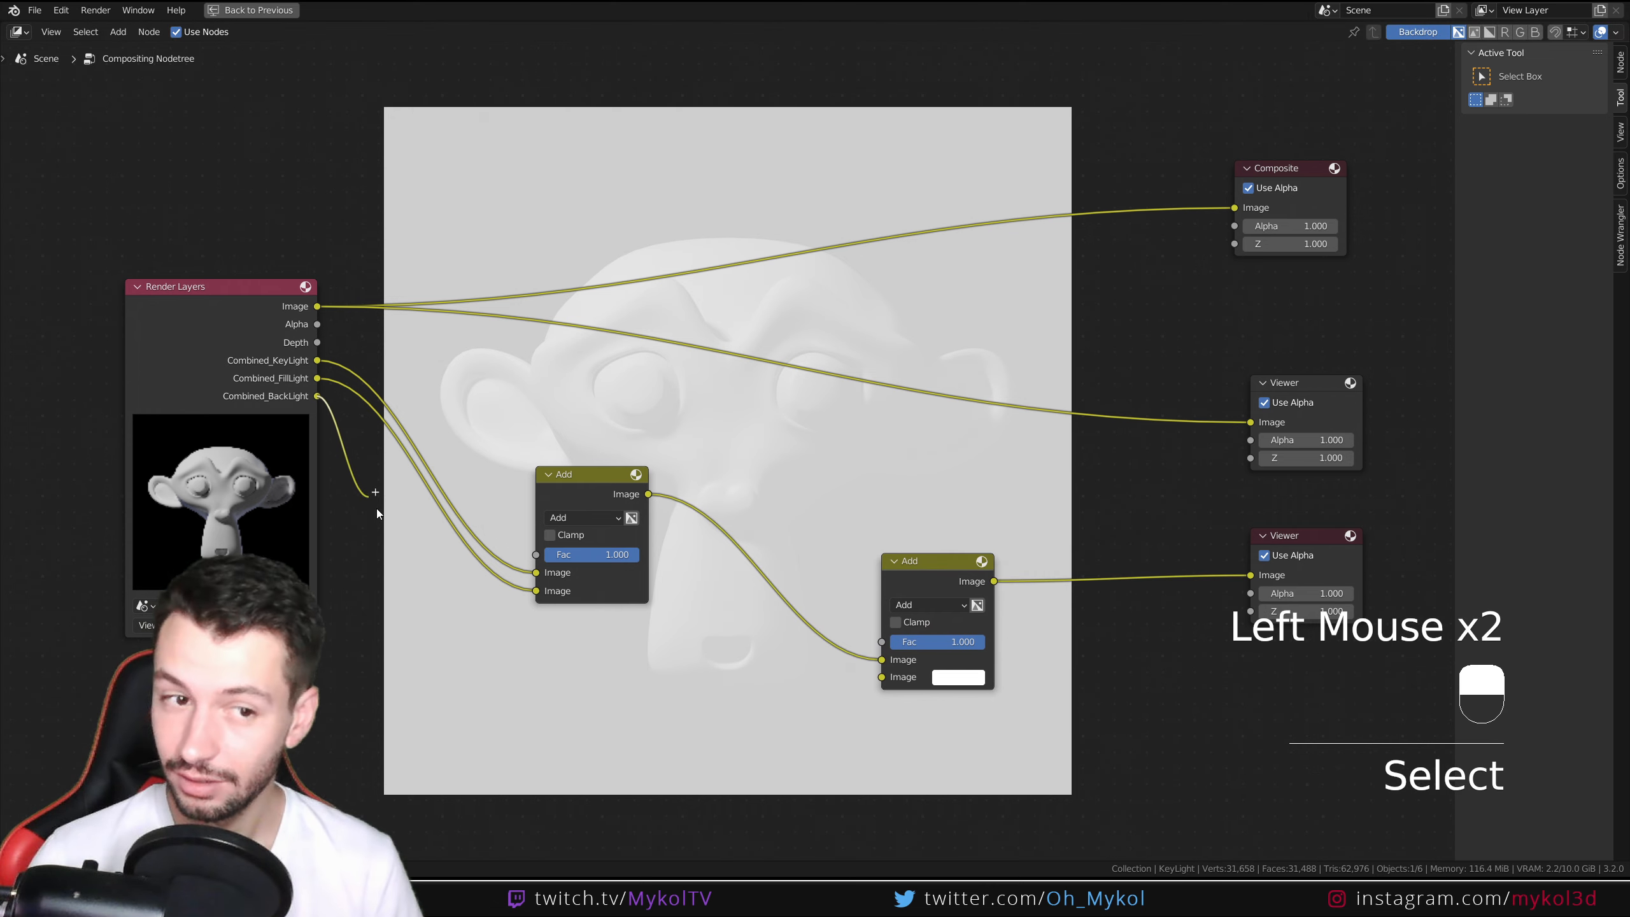
left_click_drag(317, 395, 882, 677)
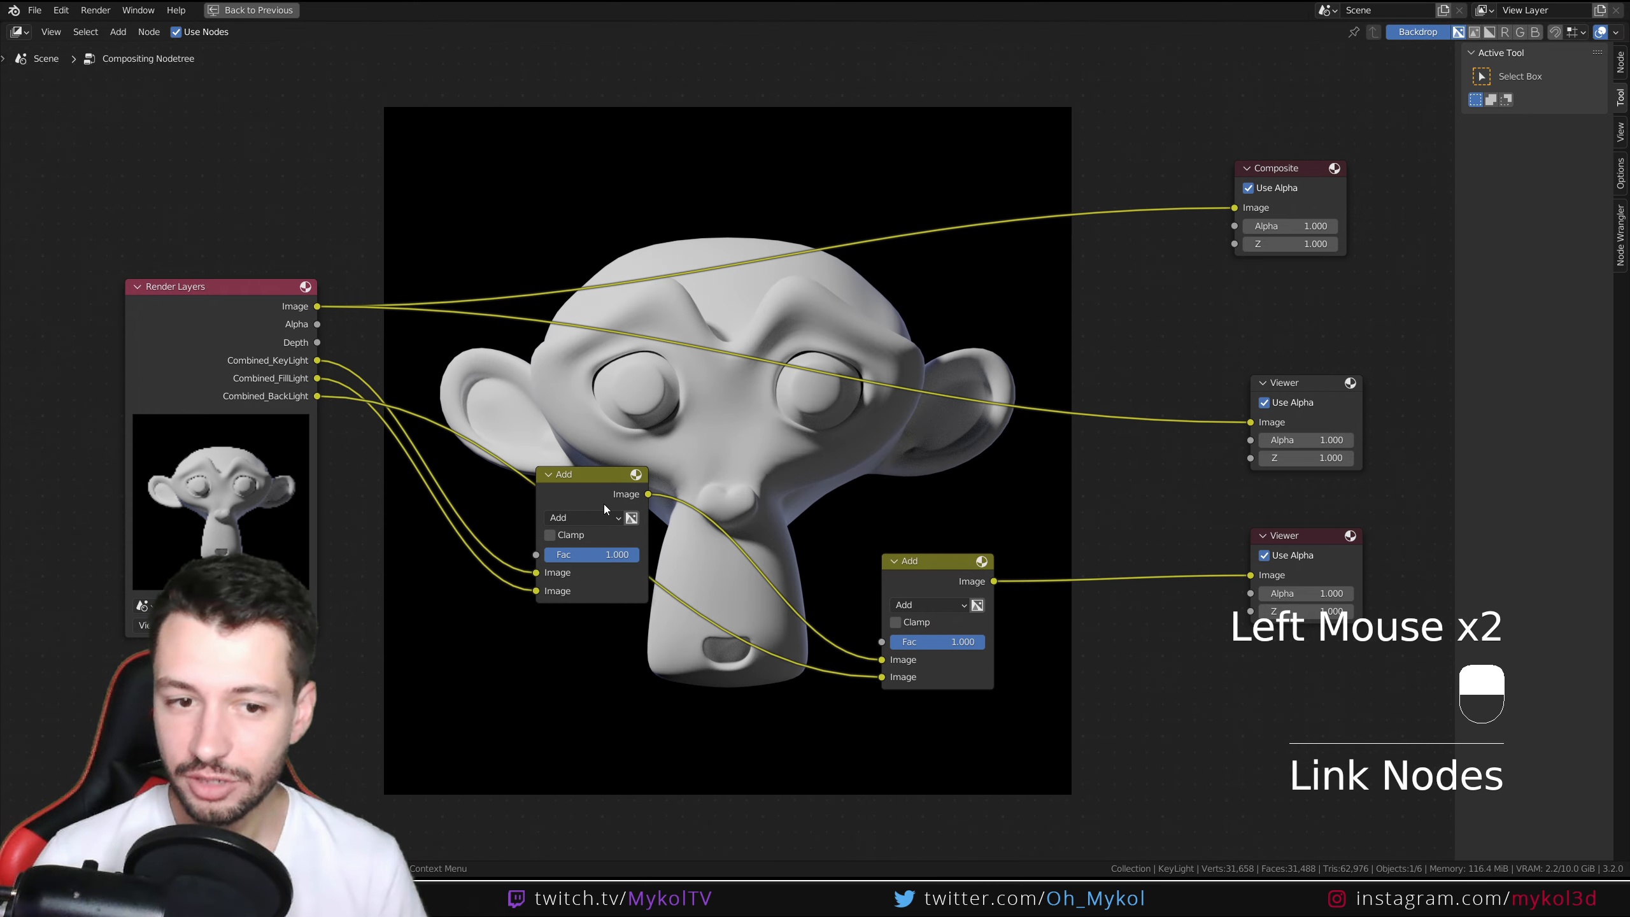
left_click_drag(602, 481, 736, 442)
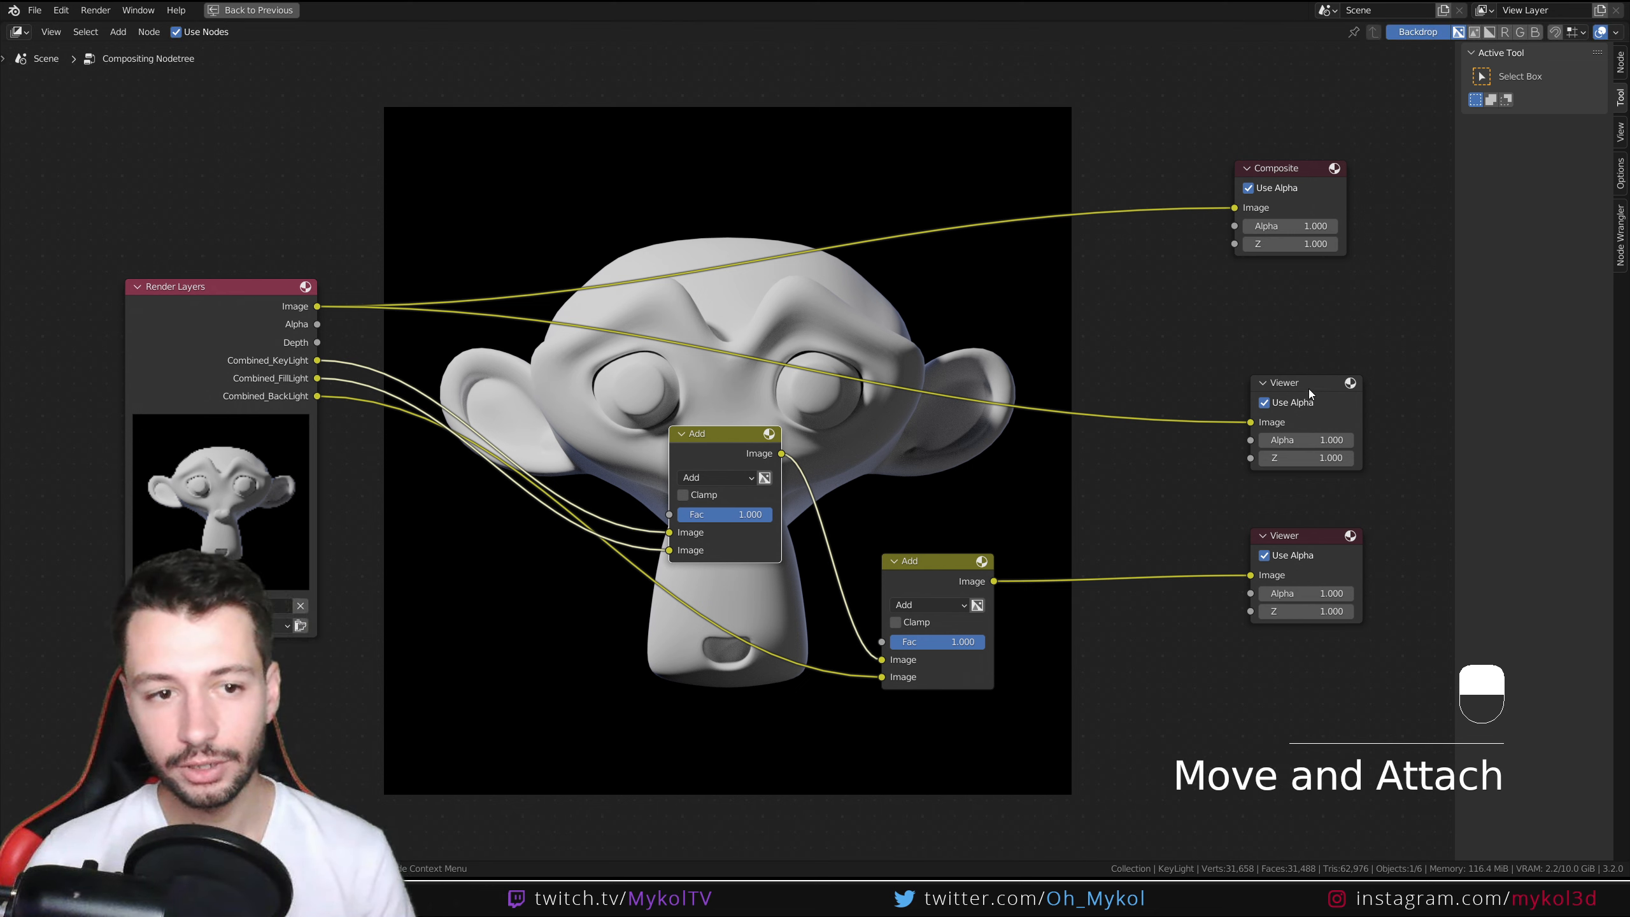
left_click_drag(298, 288, 281, 232)
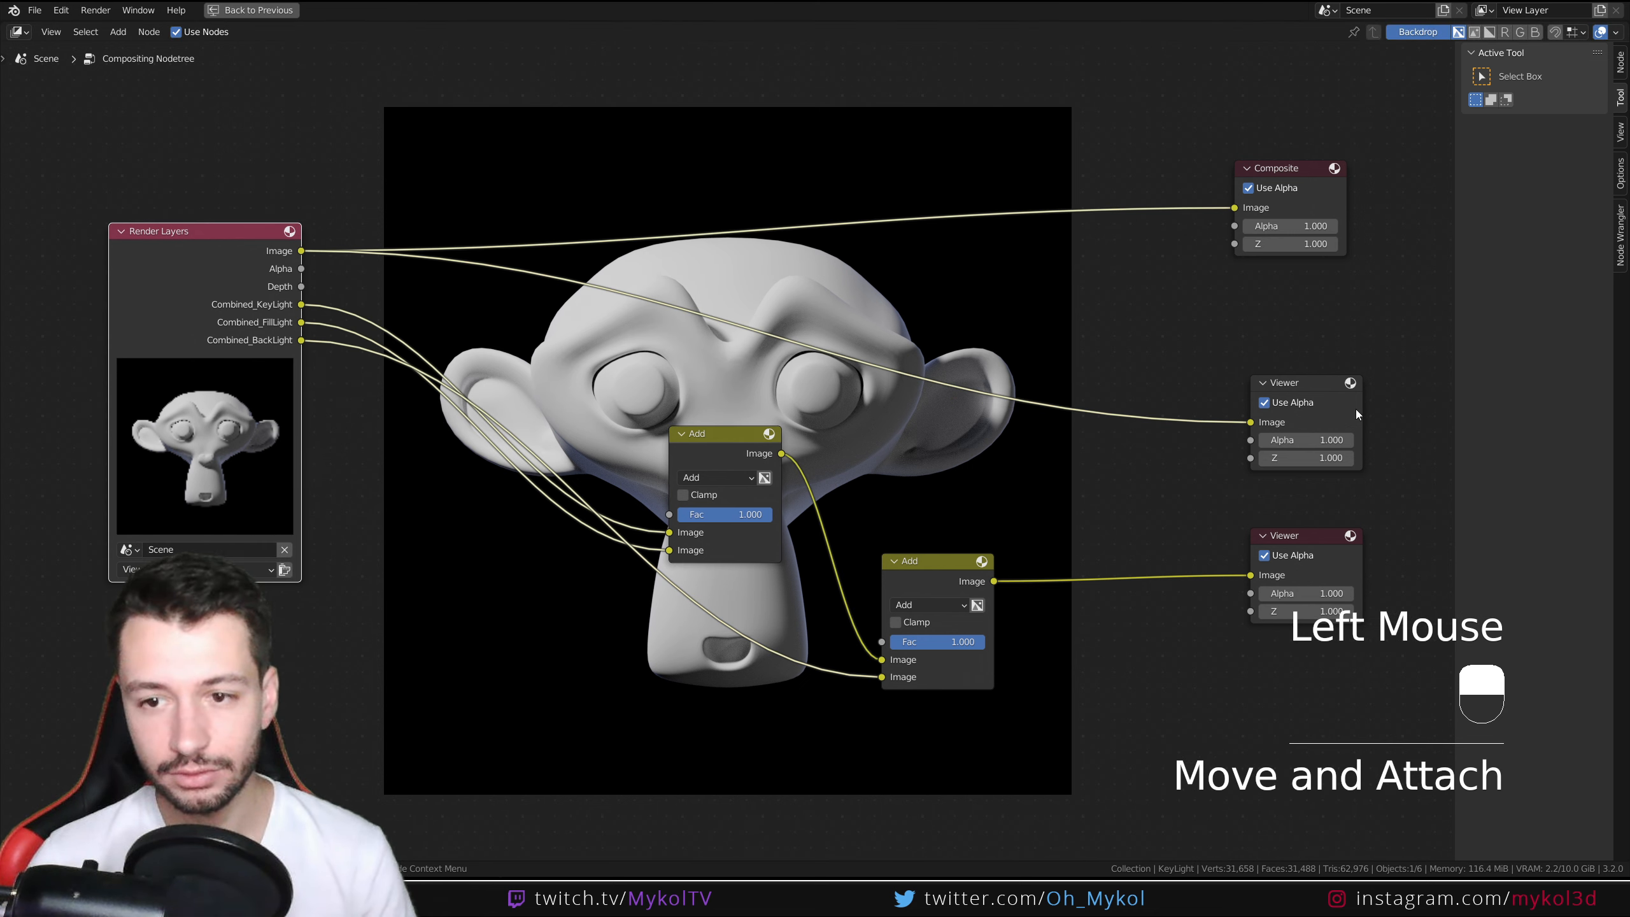
Step: Switch between the upper and lower Viewer to compare the original render with the recombined light passes
double_click(1307, 382)
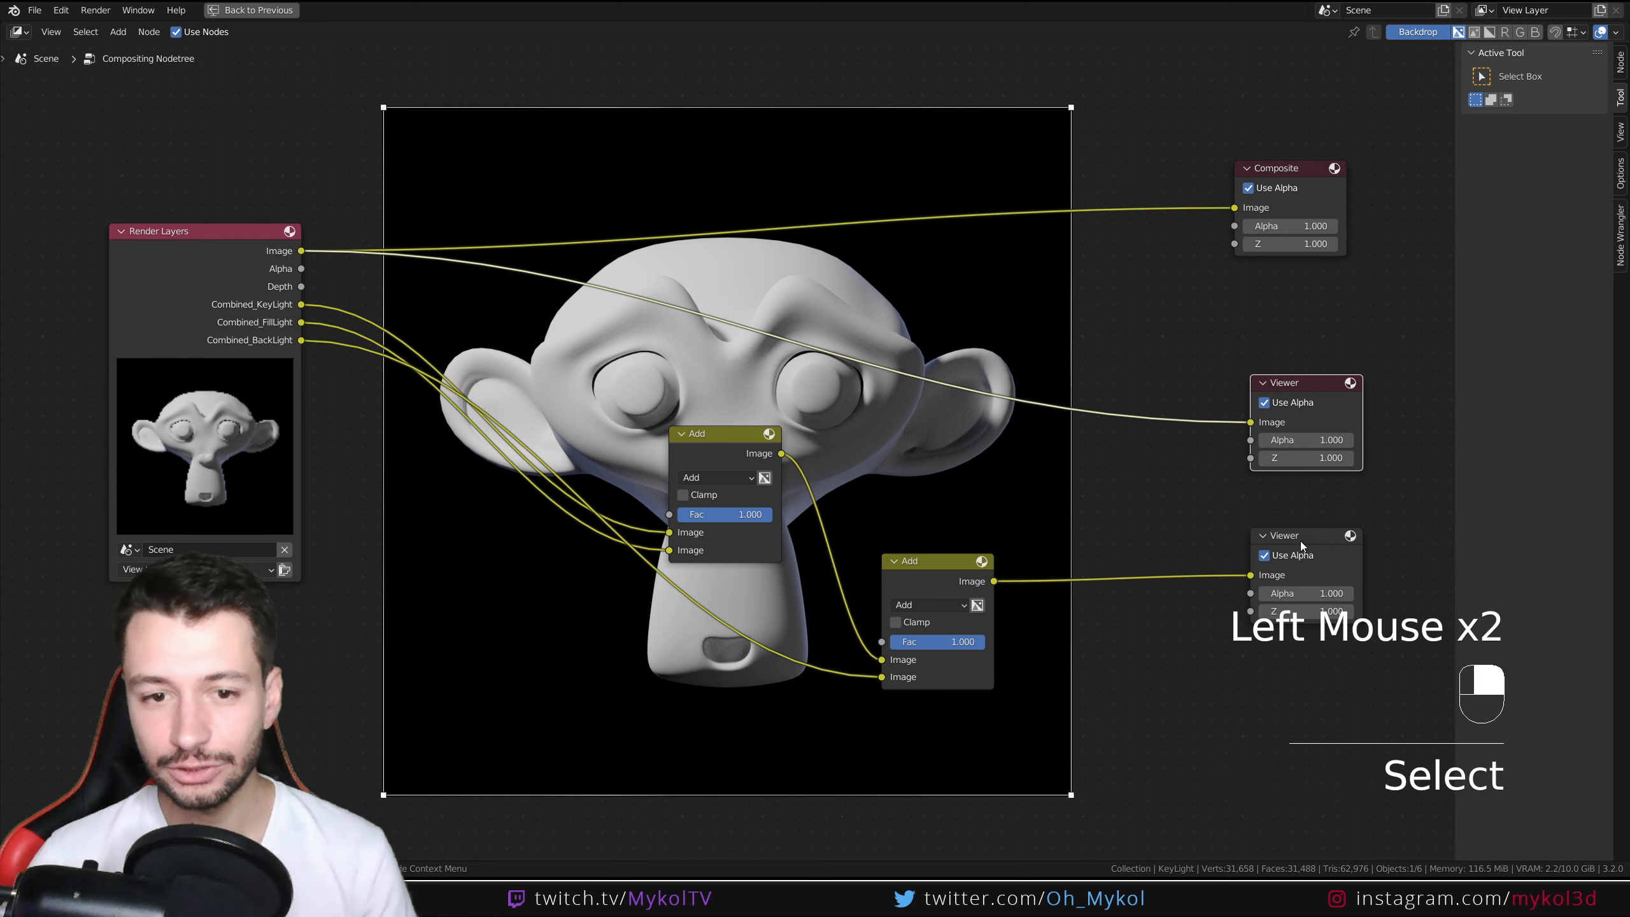
left_click(1301, 540)
left_click(1300, 395)
left_click(1311, 535)
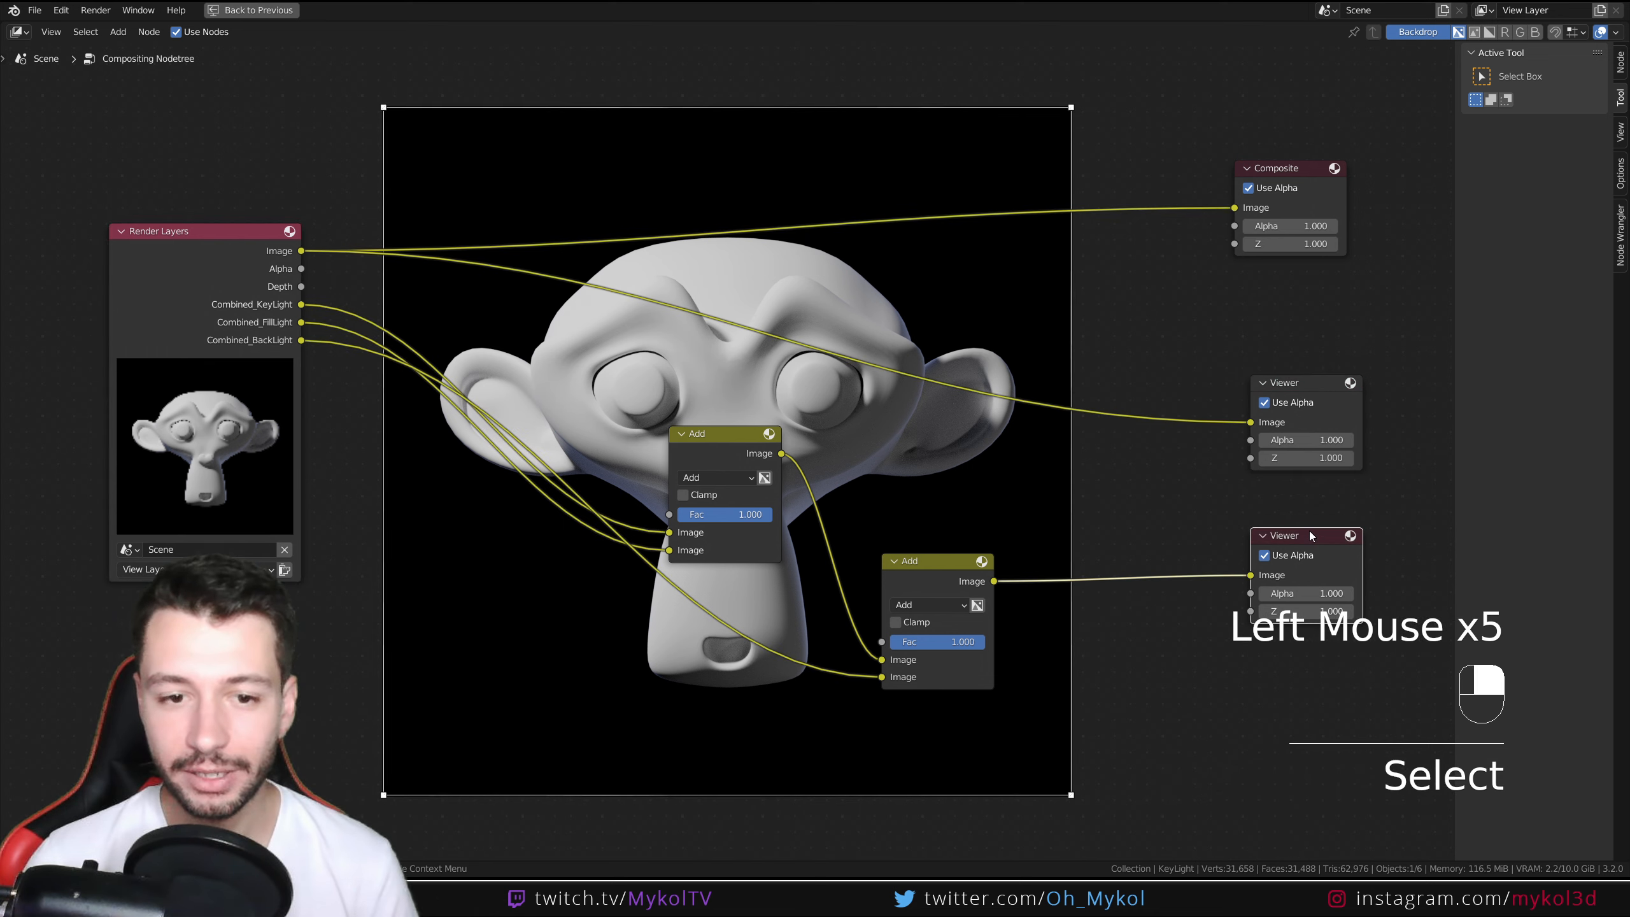
Step: Rearrange Render Layers and the two Add nodes, placing the second Add node well below the first
left_click_drag(292, 443, 236, 502)
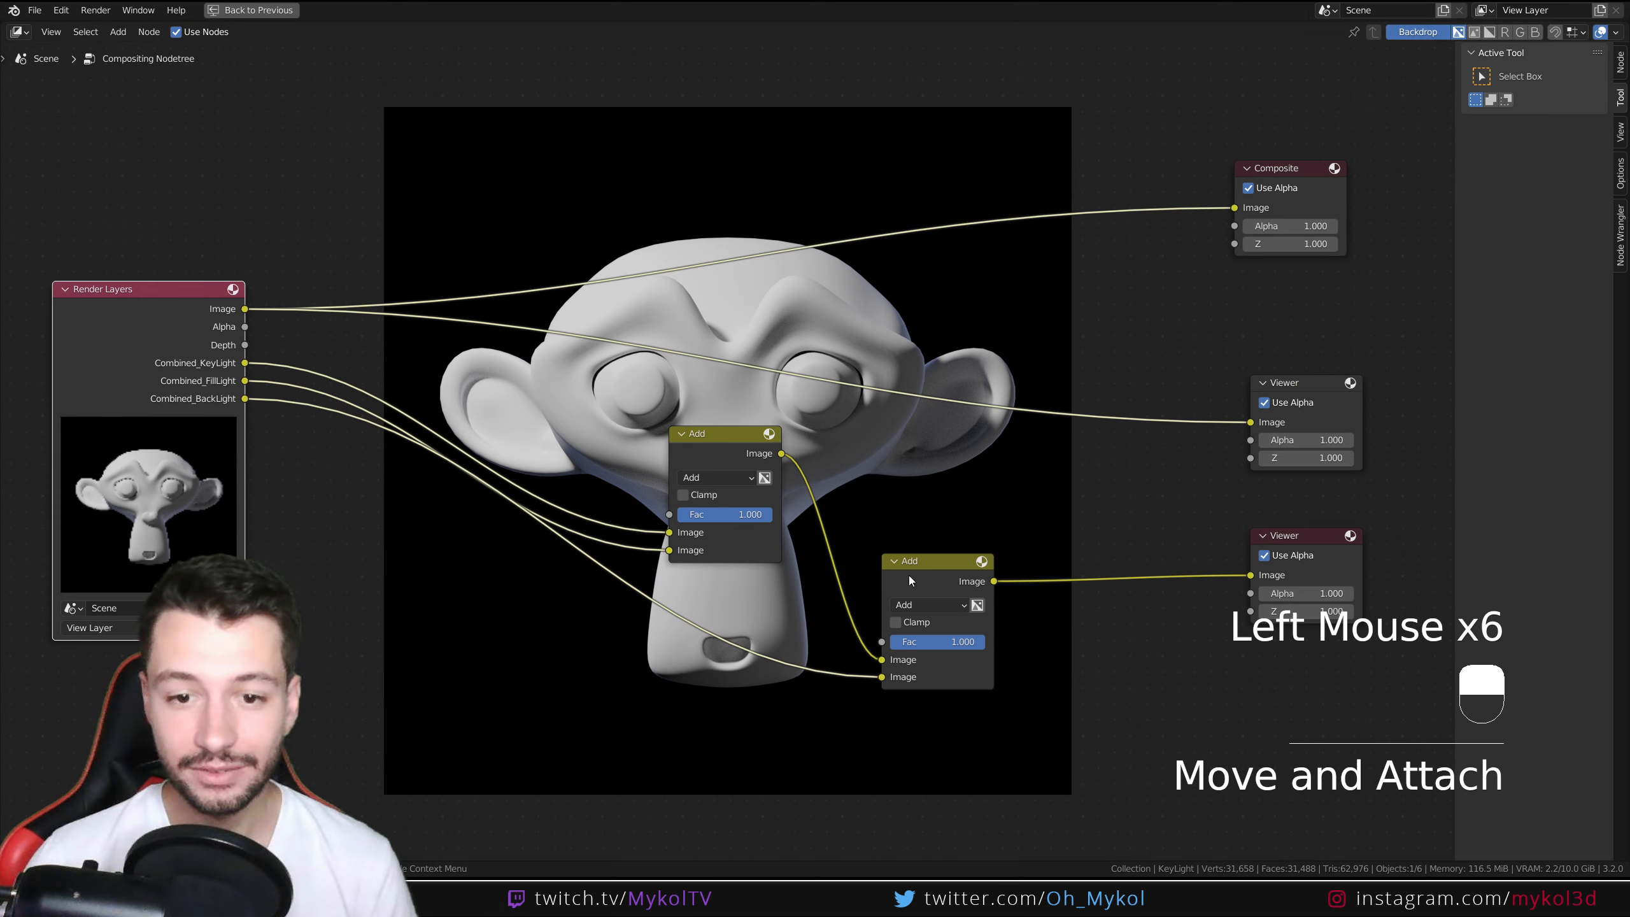
left_click_drag(914, 574, 934, 811)
left_click_drag(690, 448, 660, 473)
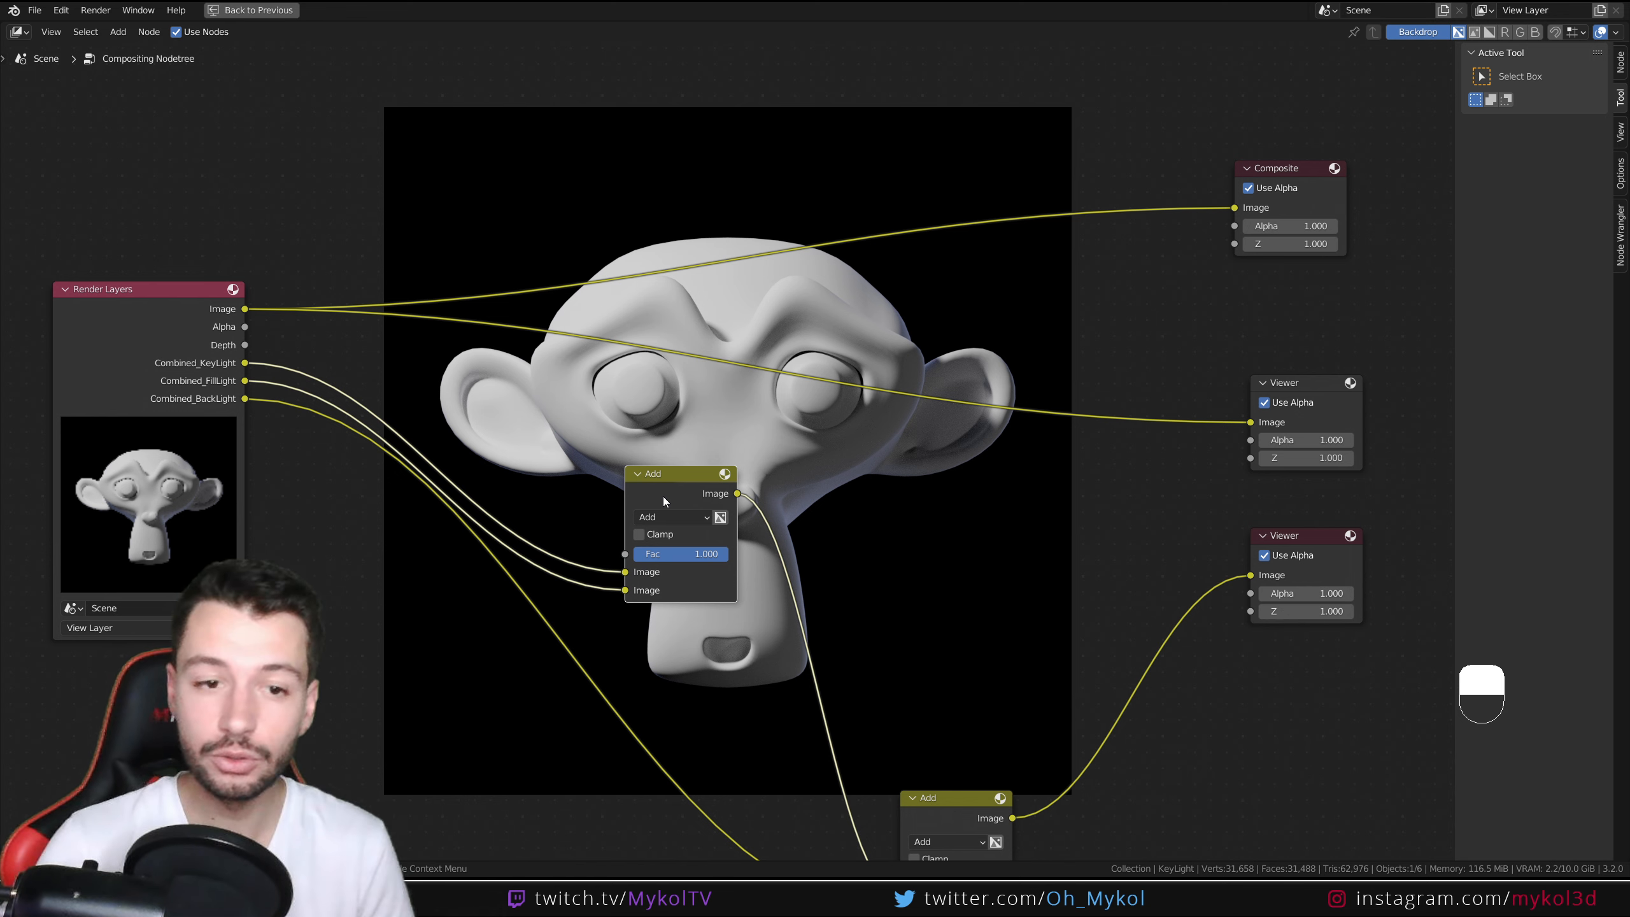
left_click_drag(720, 541, 814, 520)
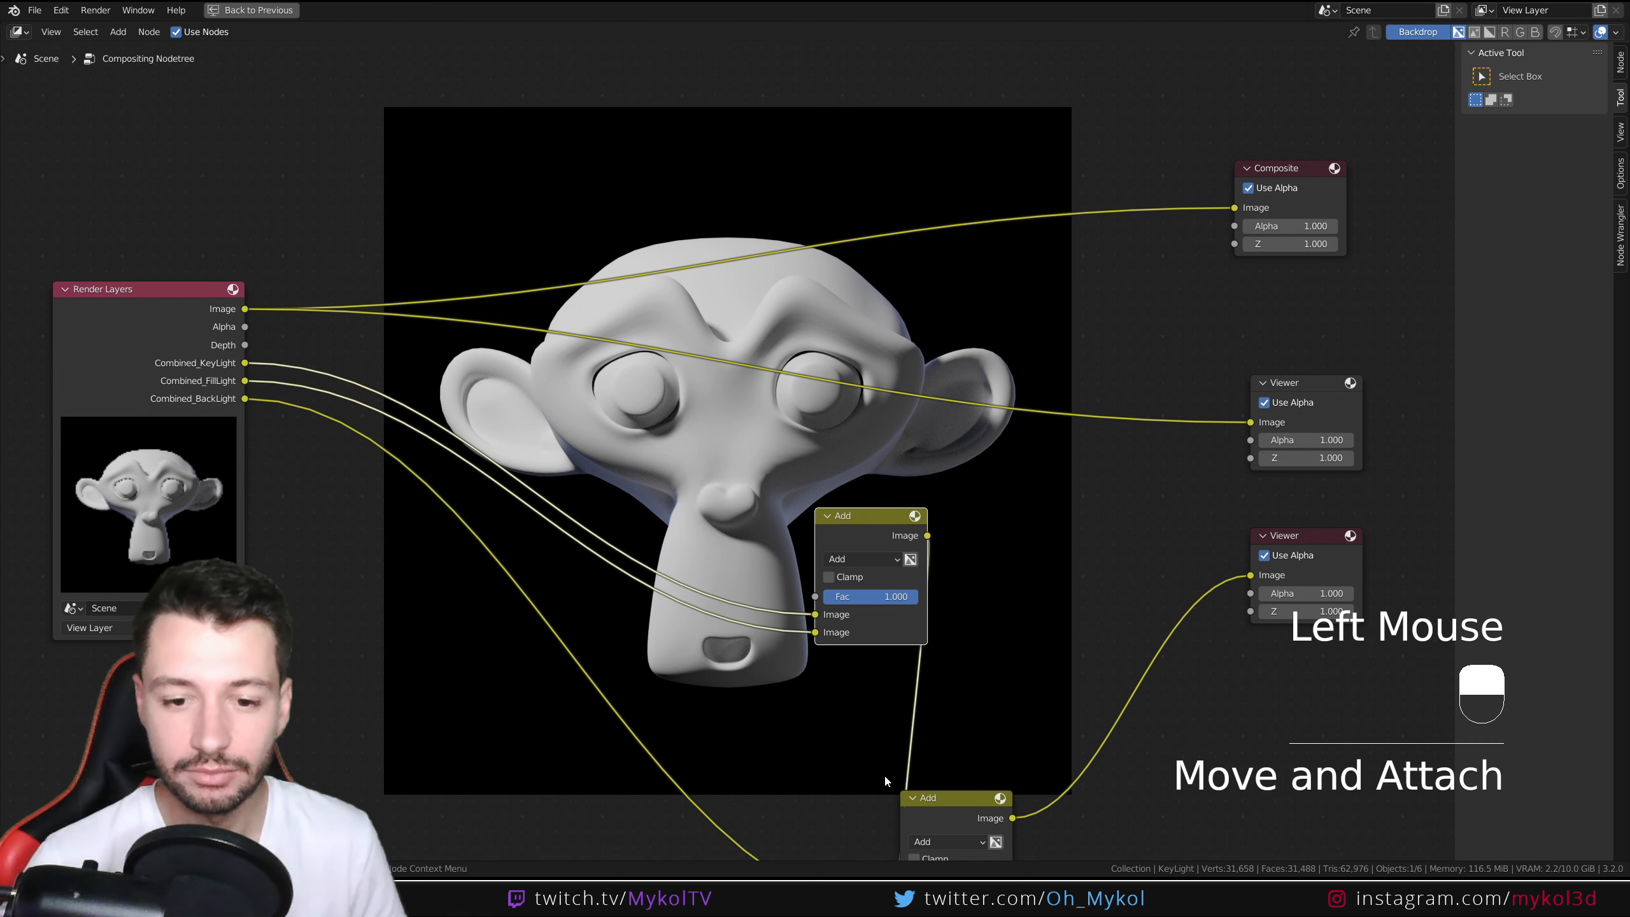
middle_click_drag(886, 778, 867, 730)
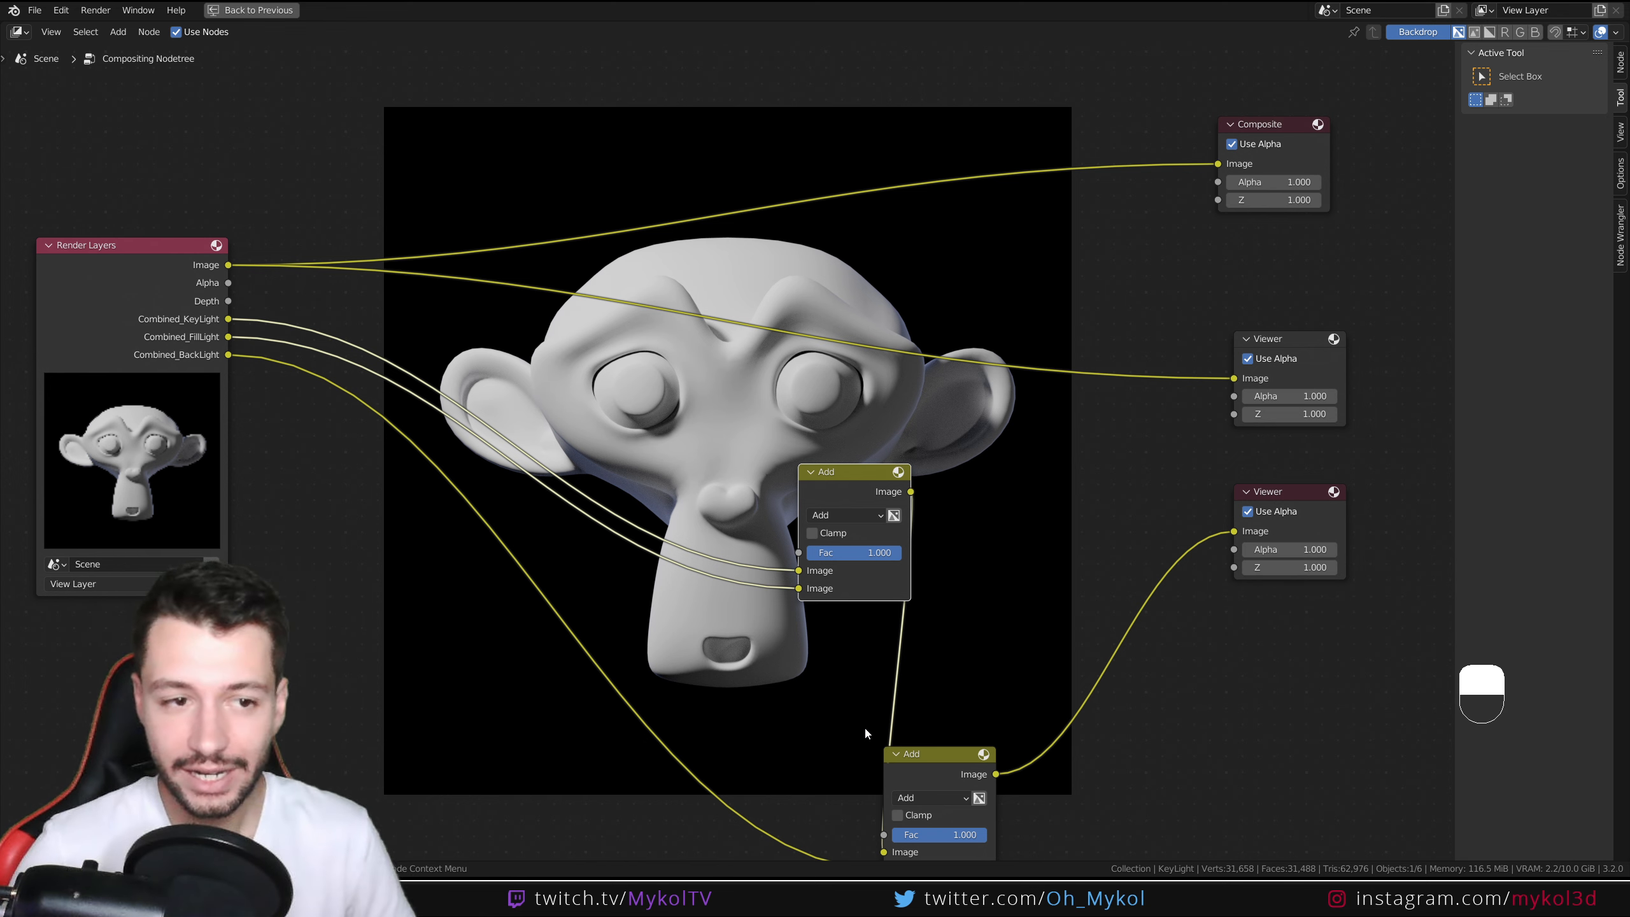
left_click_drag(849, 590, 760, 580)
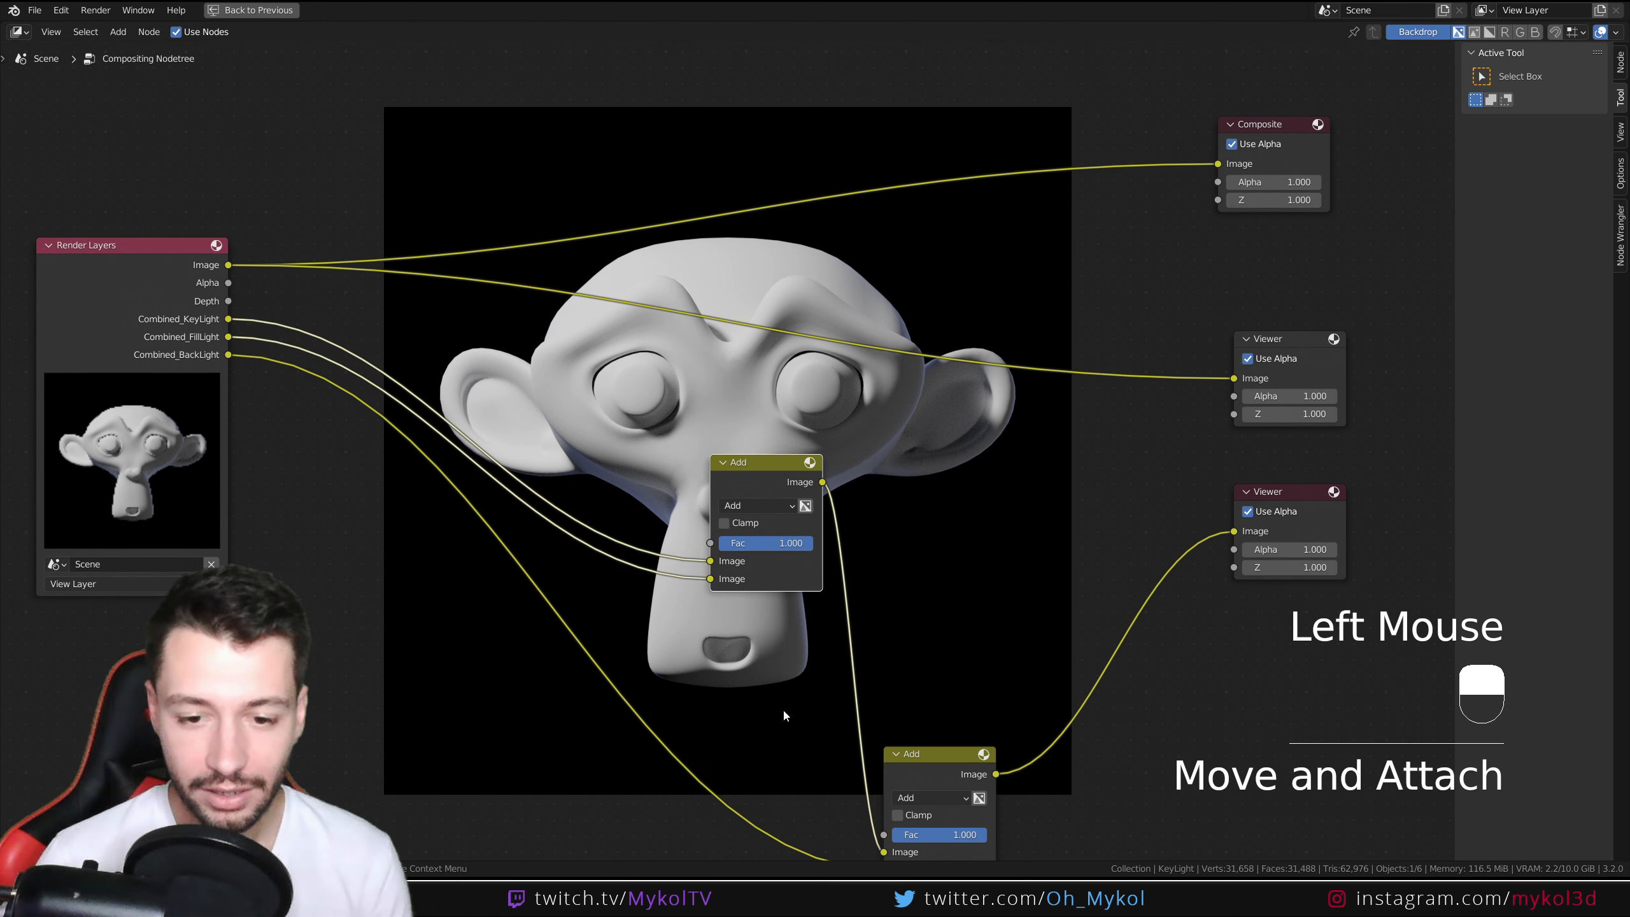
middle_click_drag(822, 703, 848, 597)
left_click_drag(976, 730, 1011, 729)
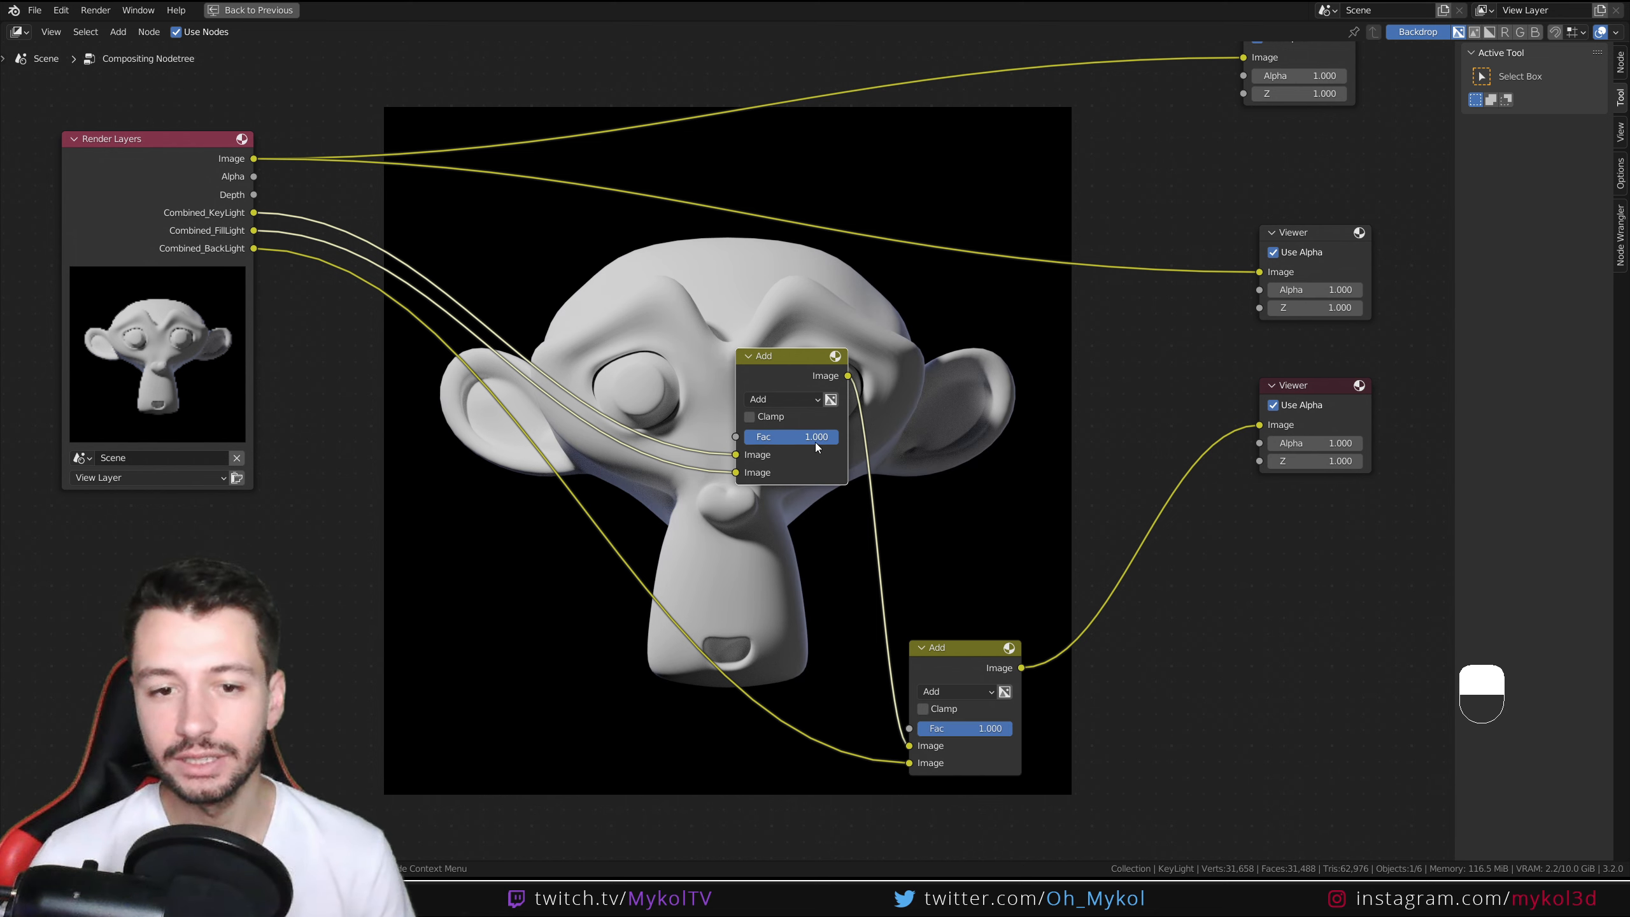
mouse_move(816, 443)
left_mouse_down()
mouse_move(745, 444)
mouse_move(838, 437)
left_mouse_up()
Step: Insert an Exposure node into the link between Combined_BackLight and the second Add node, and make room around it
key("shift+a")
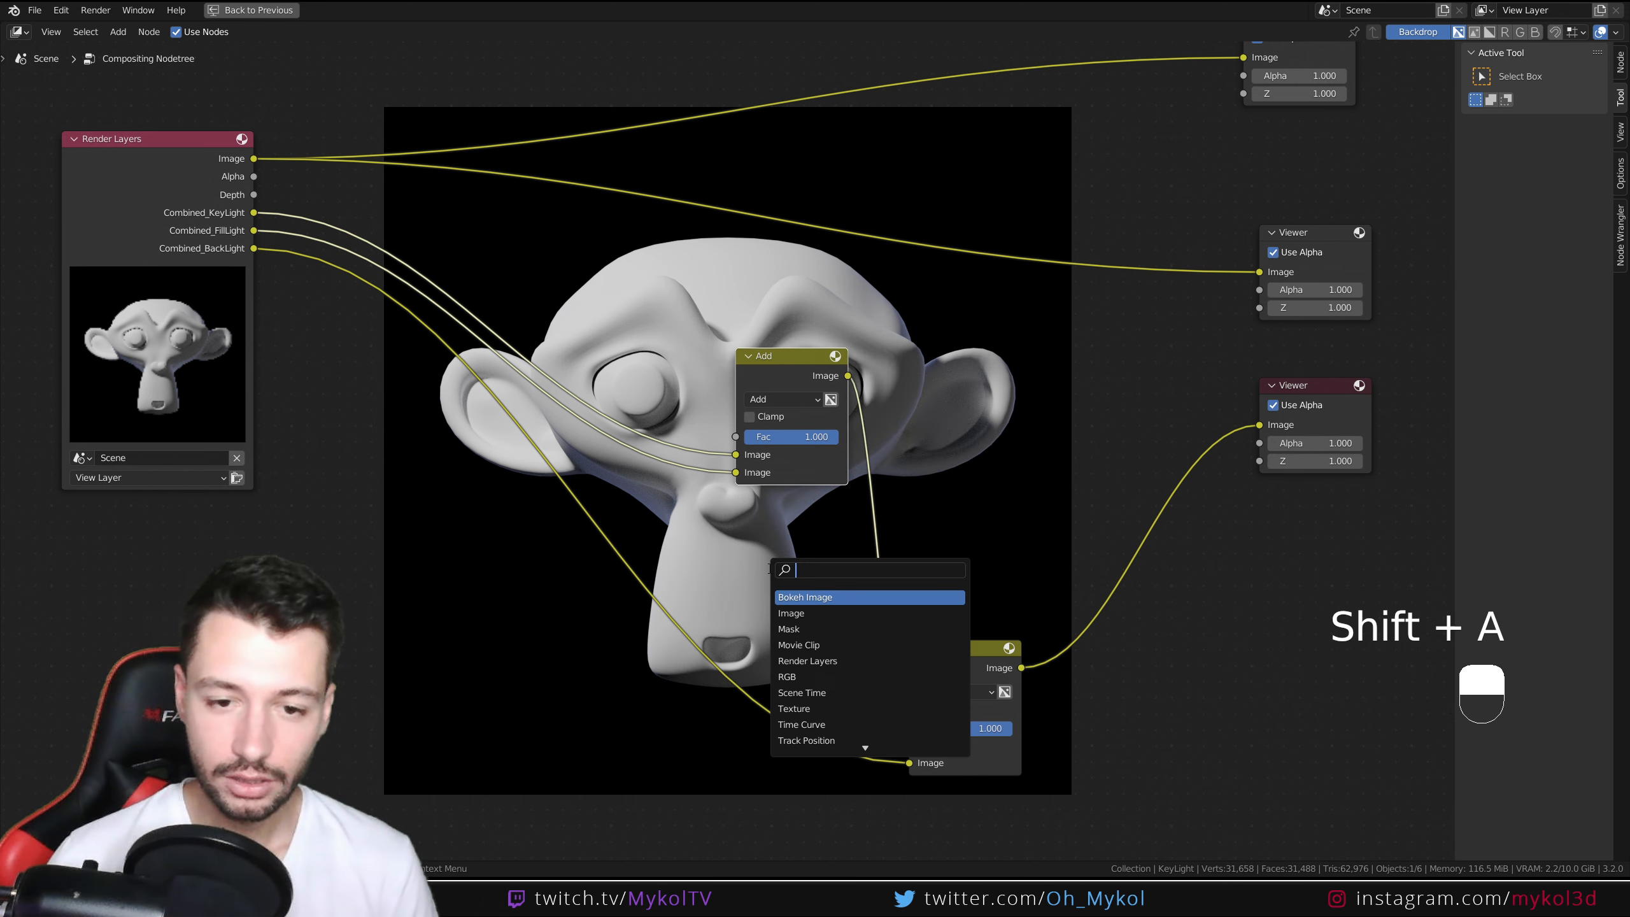
type("expo")
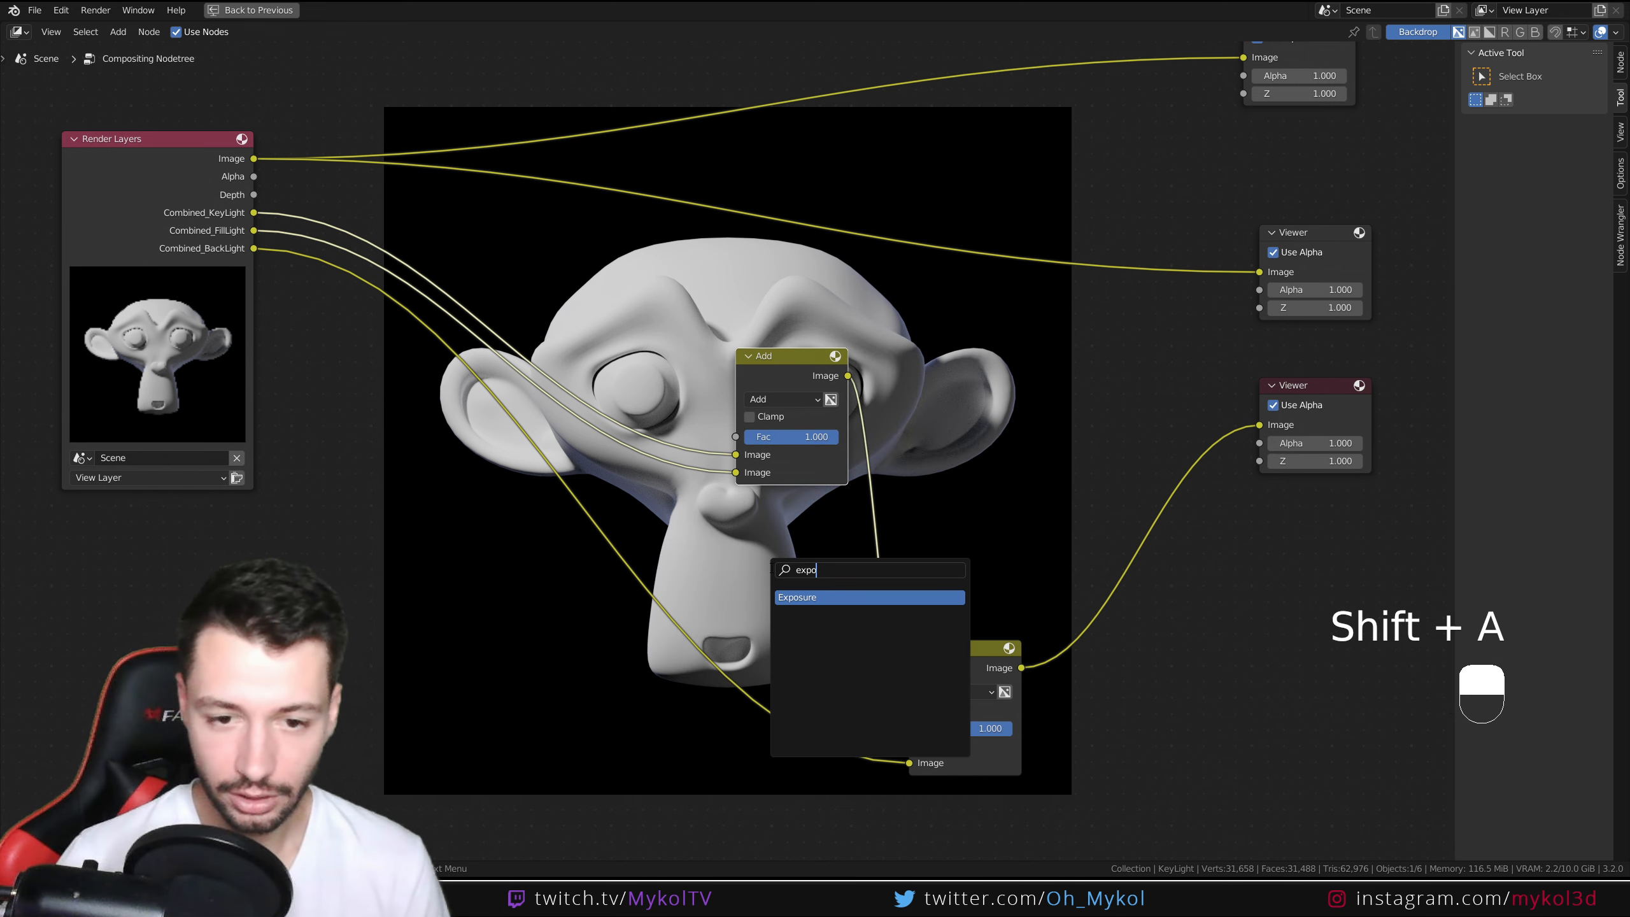
key("Return")
left_click(625, 701)
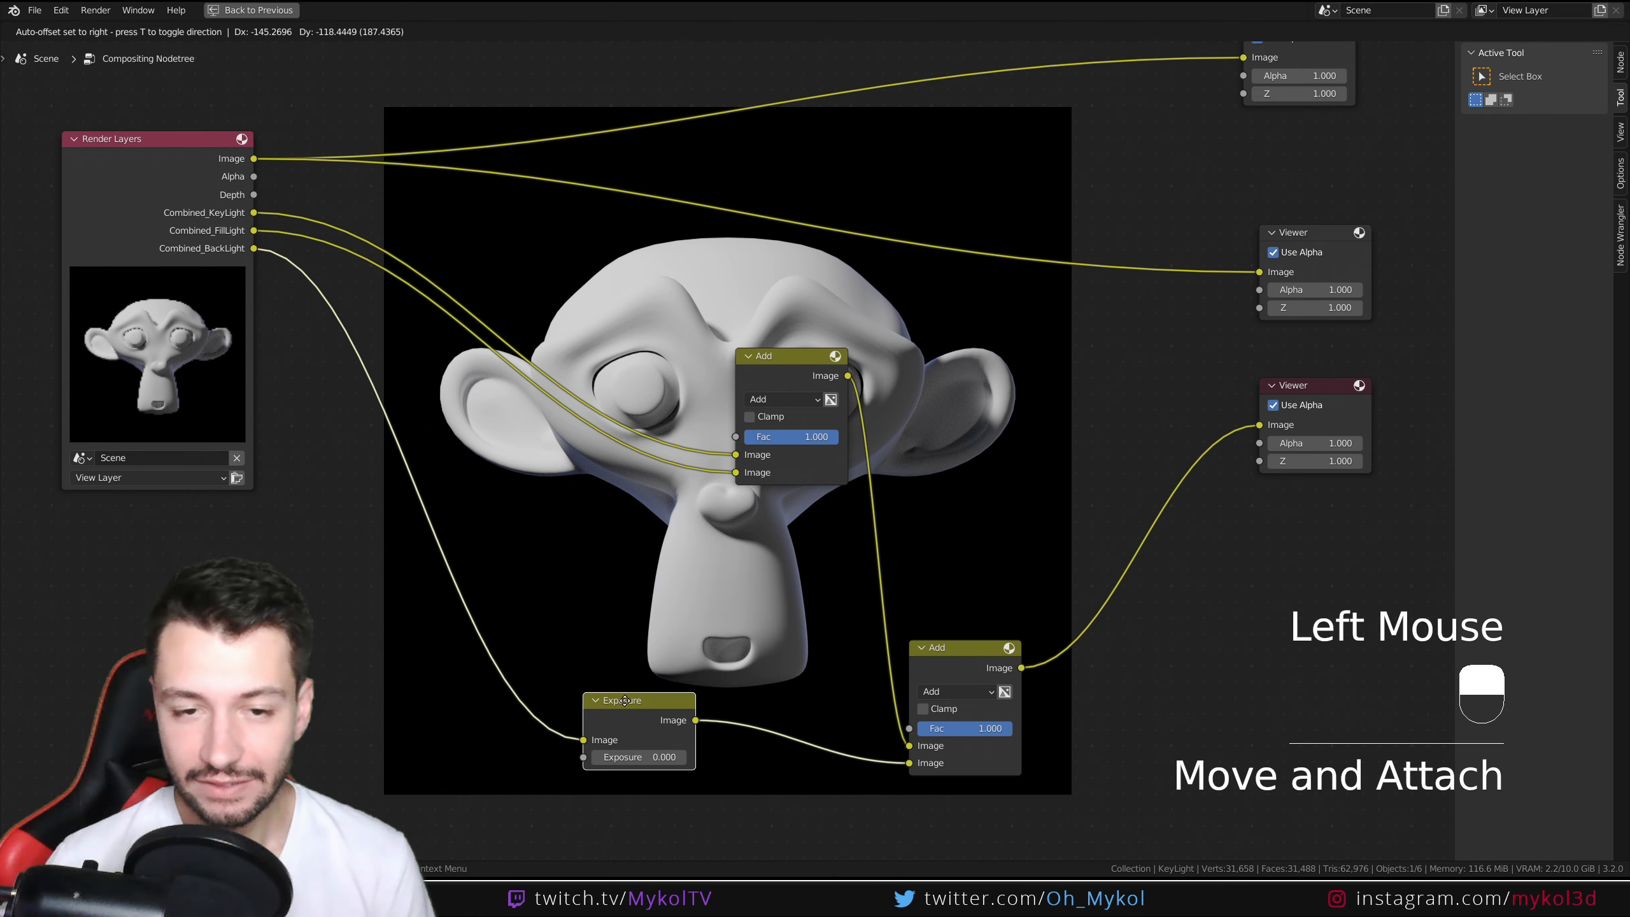
left_click_drag(779, 370, 627, 506)
left_click_drag(623, 698, 582, 742)
left_click_drag(621, 514, 583, 581)
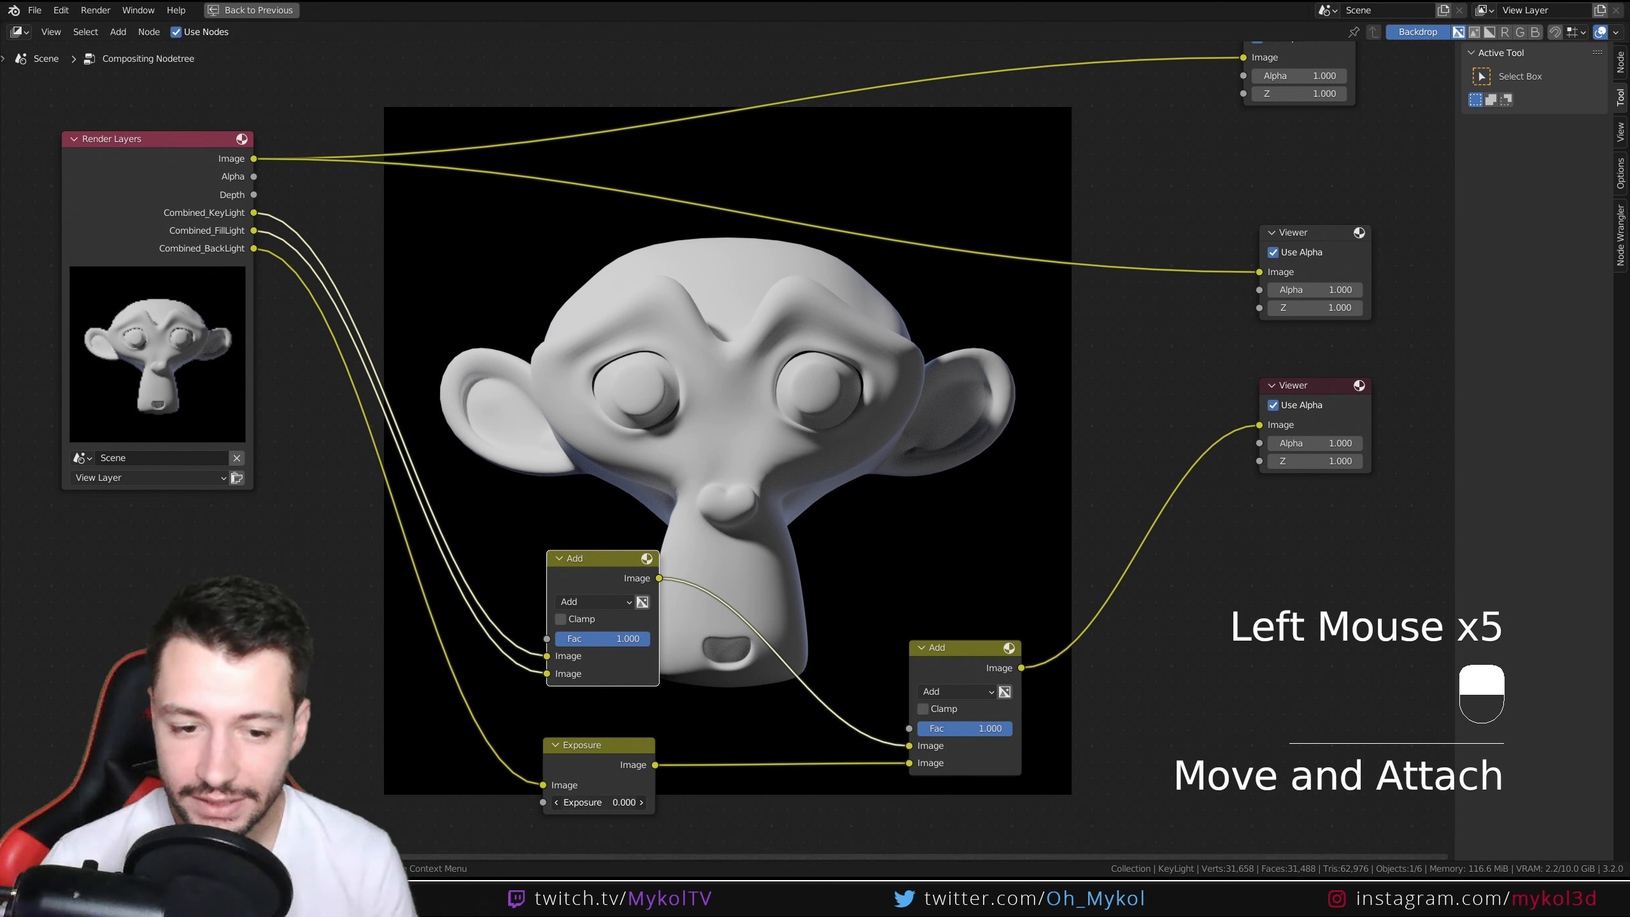
Step: Try exposures of 2.500 and 0.600 on the back light's Exposure node, and set it to -10.000
left_click_drag(600, 802, 639, 802)
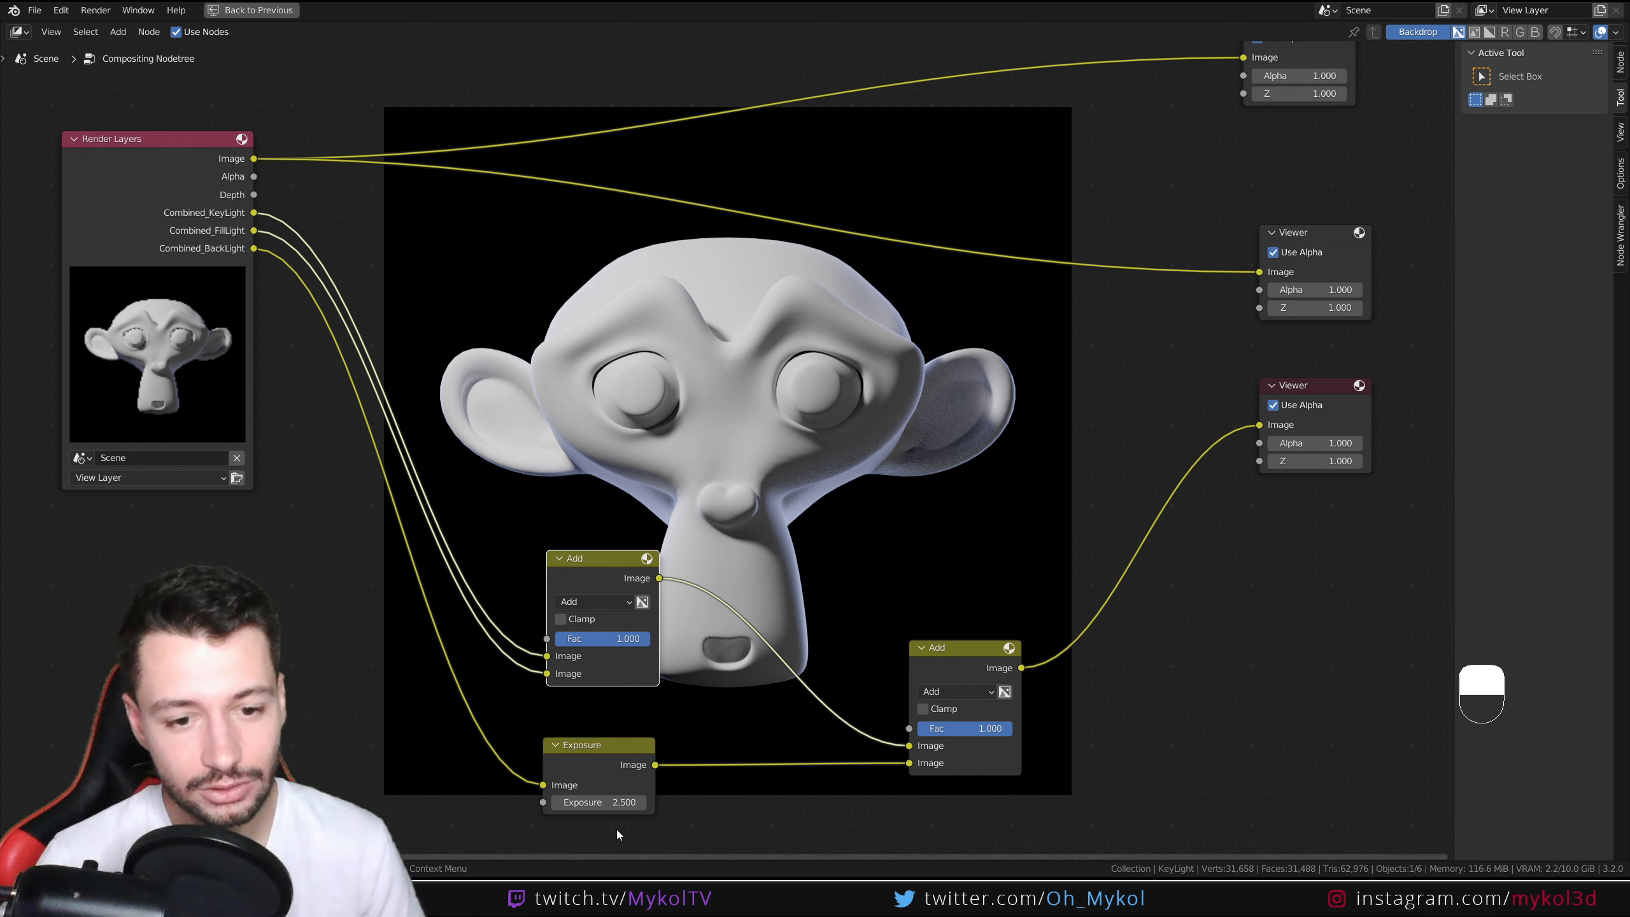
left_click_drag(617, 801, 578, 802)
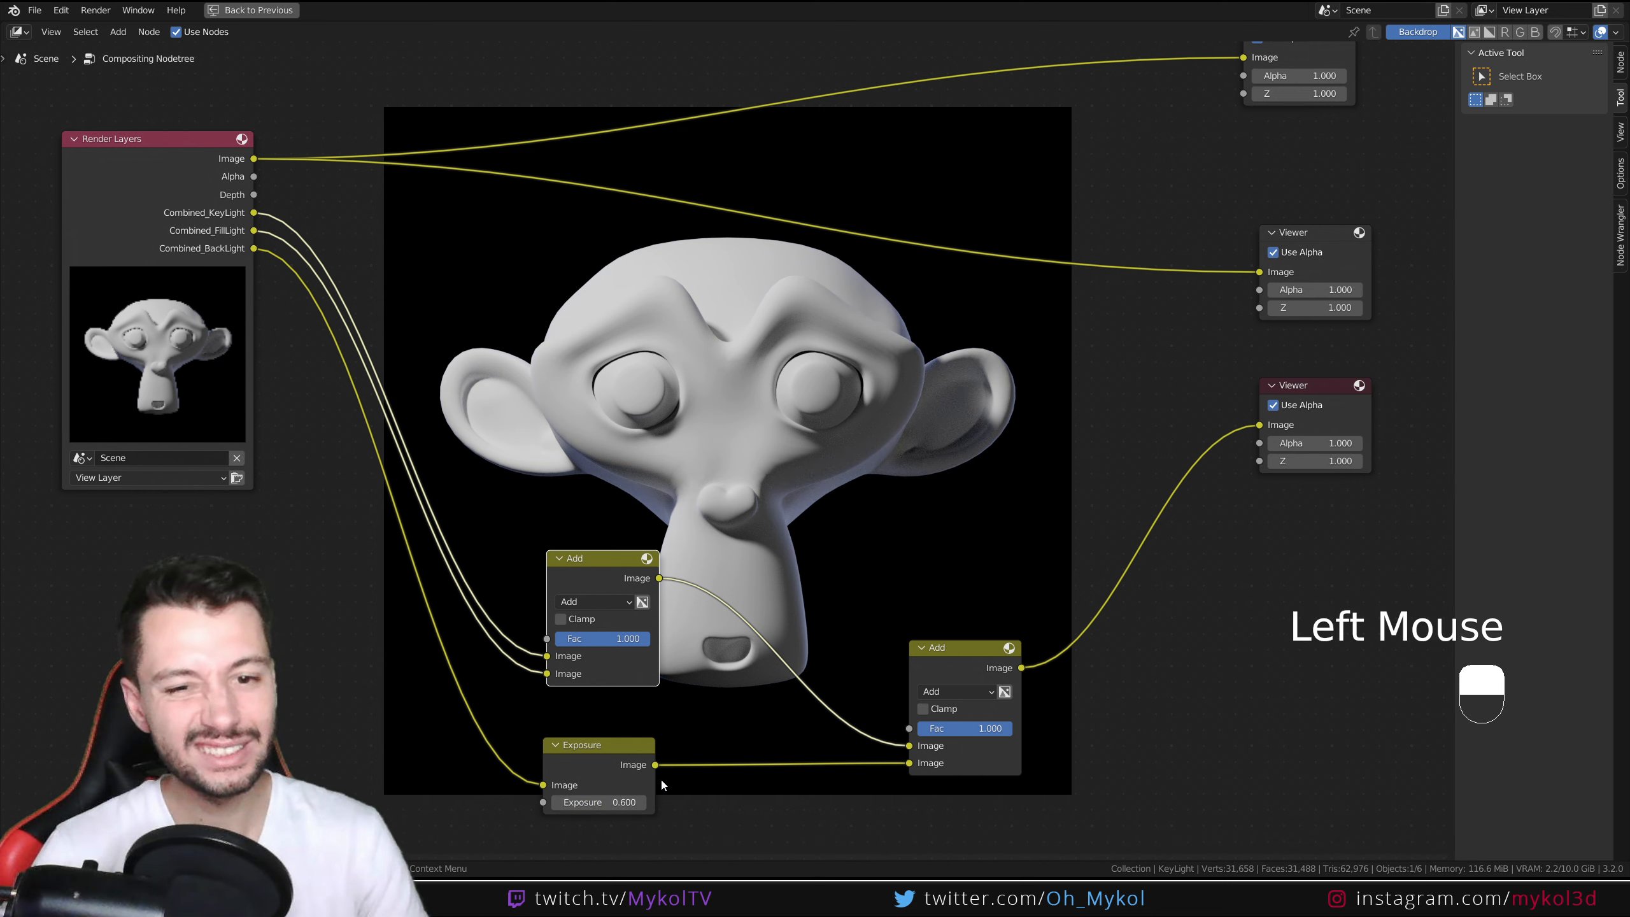
left_click(605, 803)
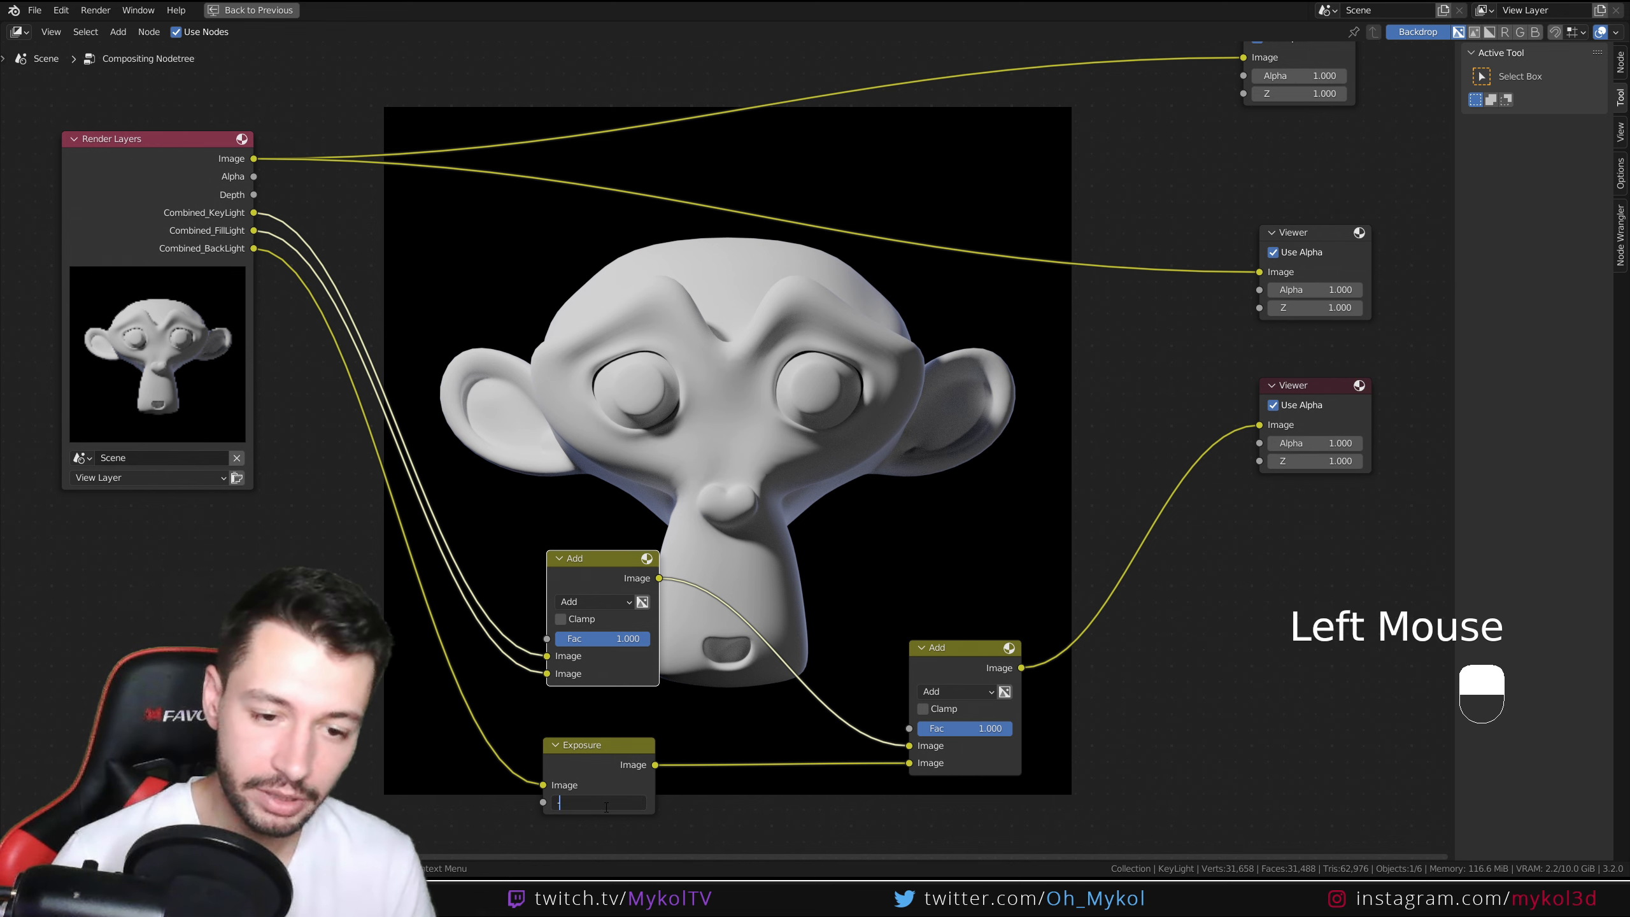
key("Return")
Step: Toggle the Exposure node's mute, try factor 0.000 on the second Add node and restore 1.000, leaving Exposure muted
left_click(610, 749)
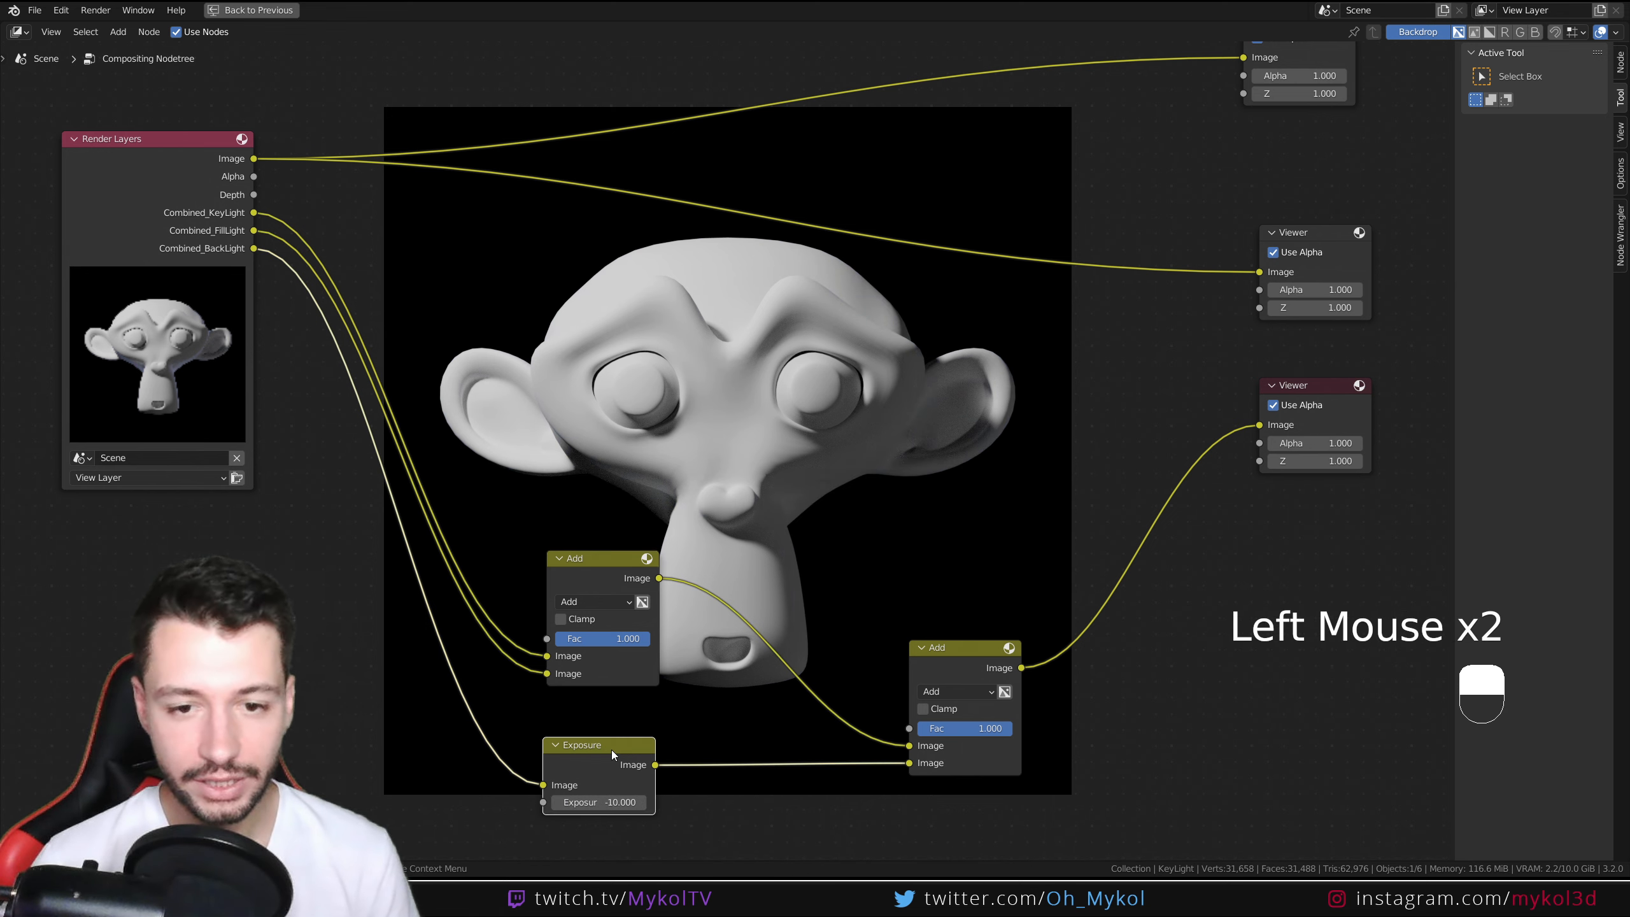
key("m")
key("m")
key("m")
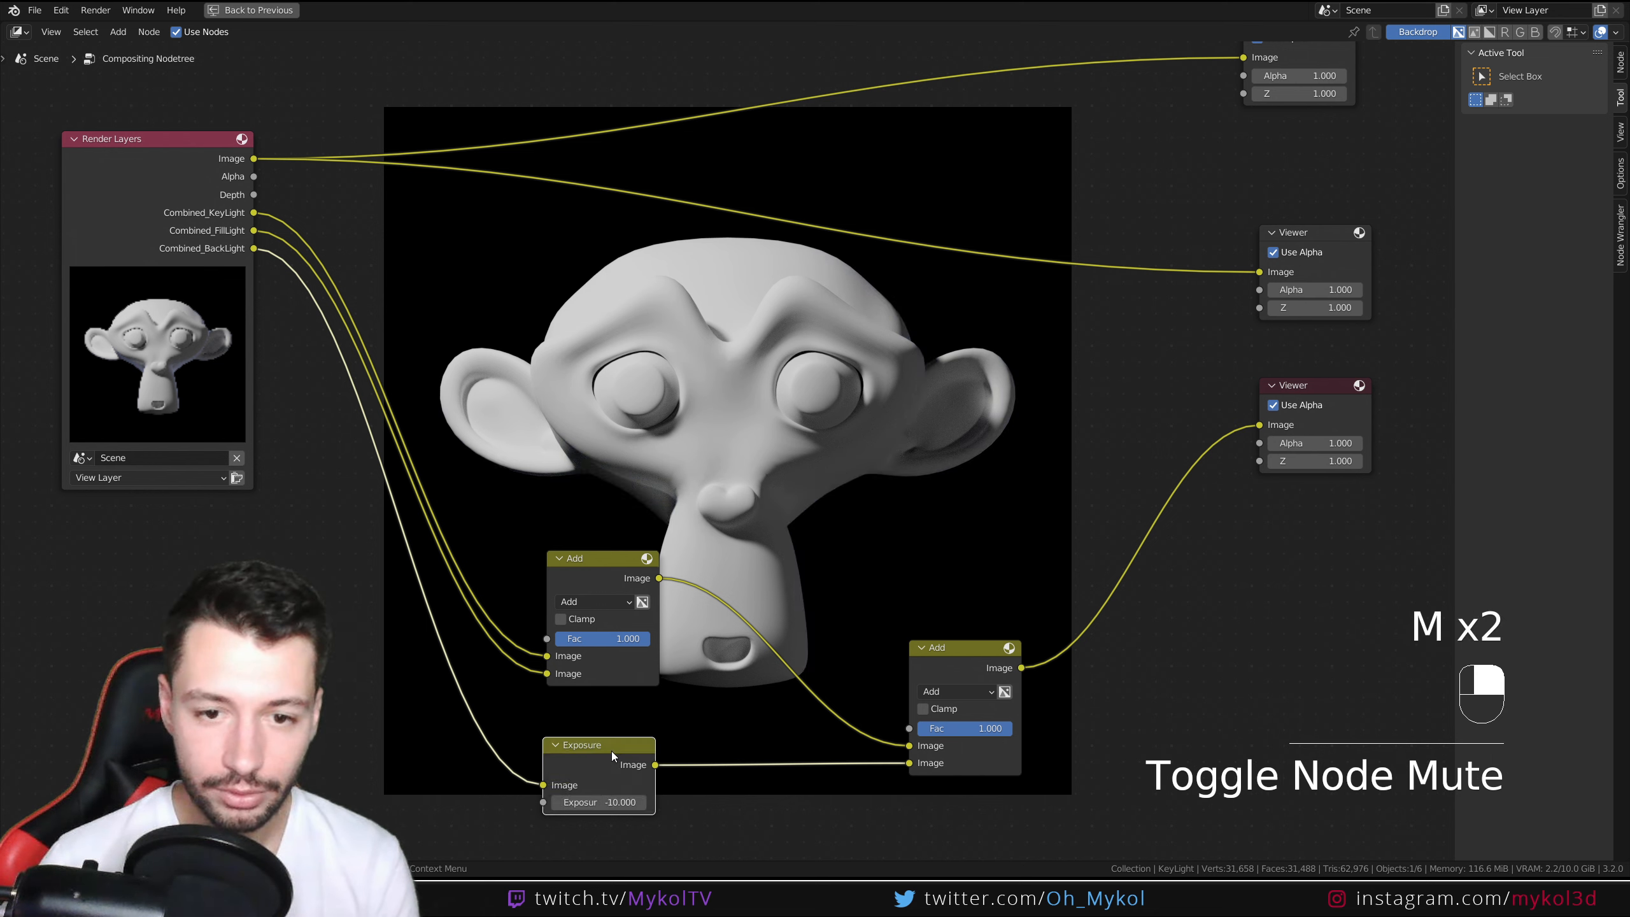
key("m")
left_click(979, 732)
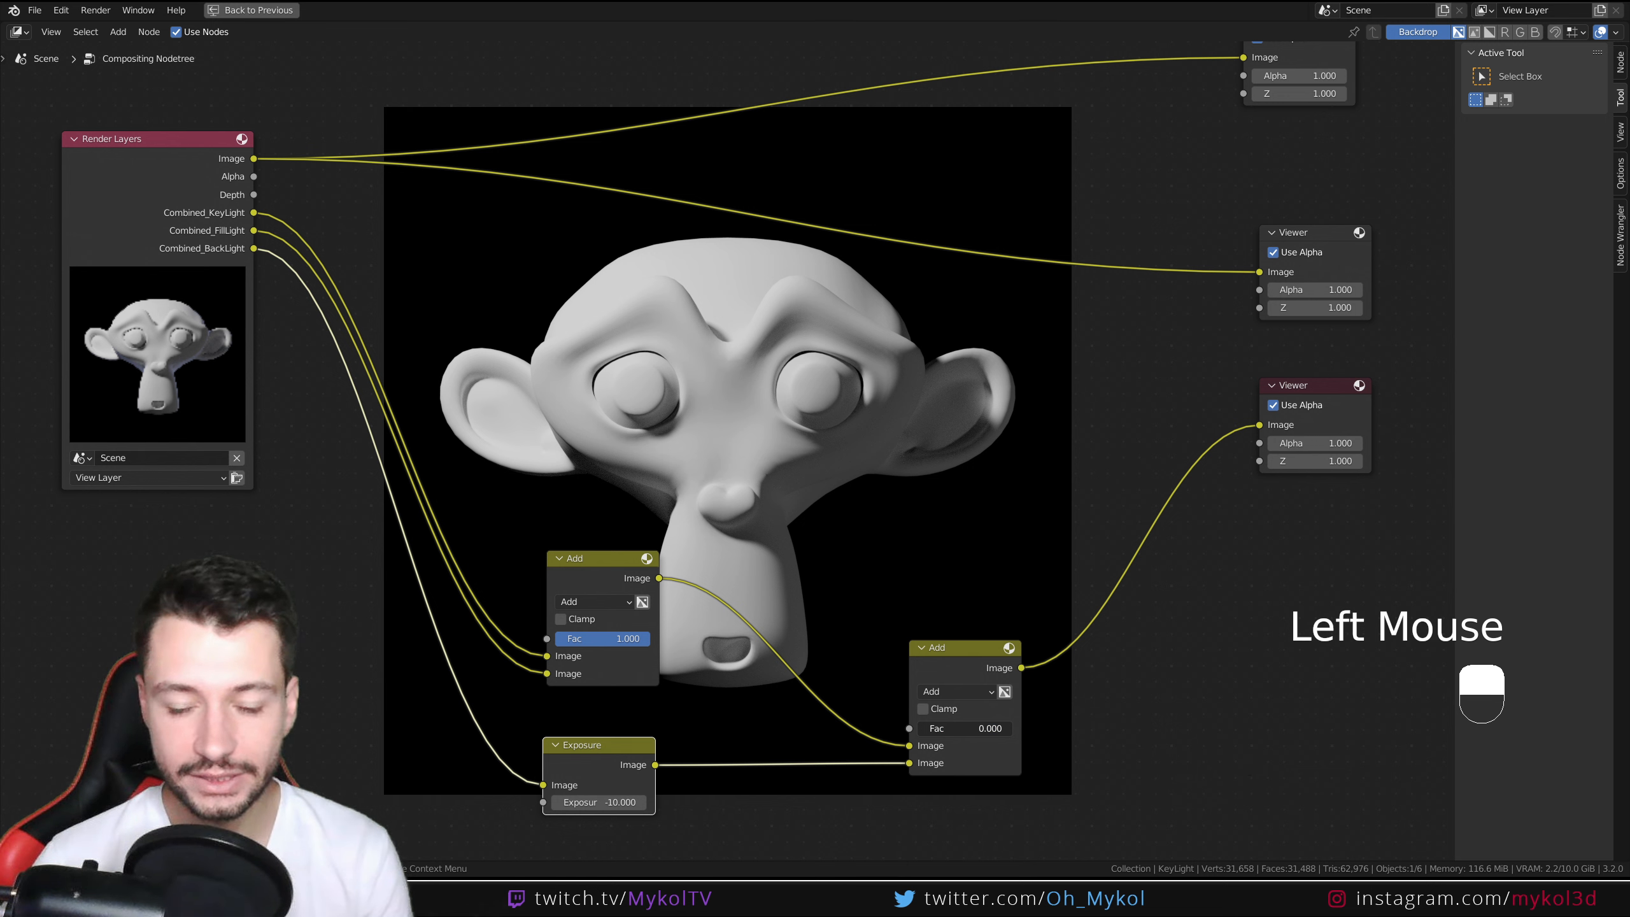
key("m")
key("m")
key("m")
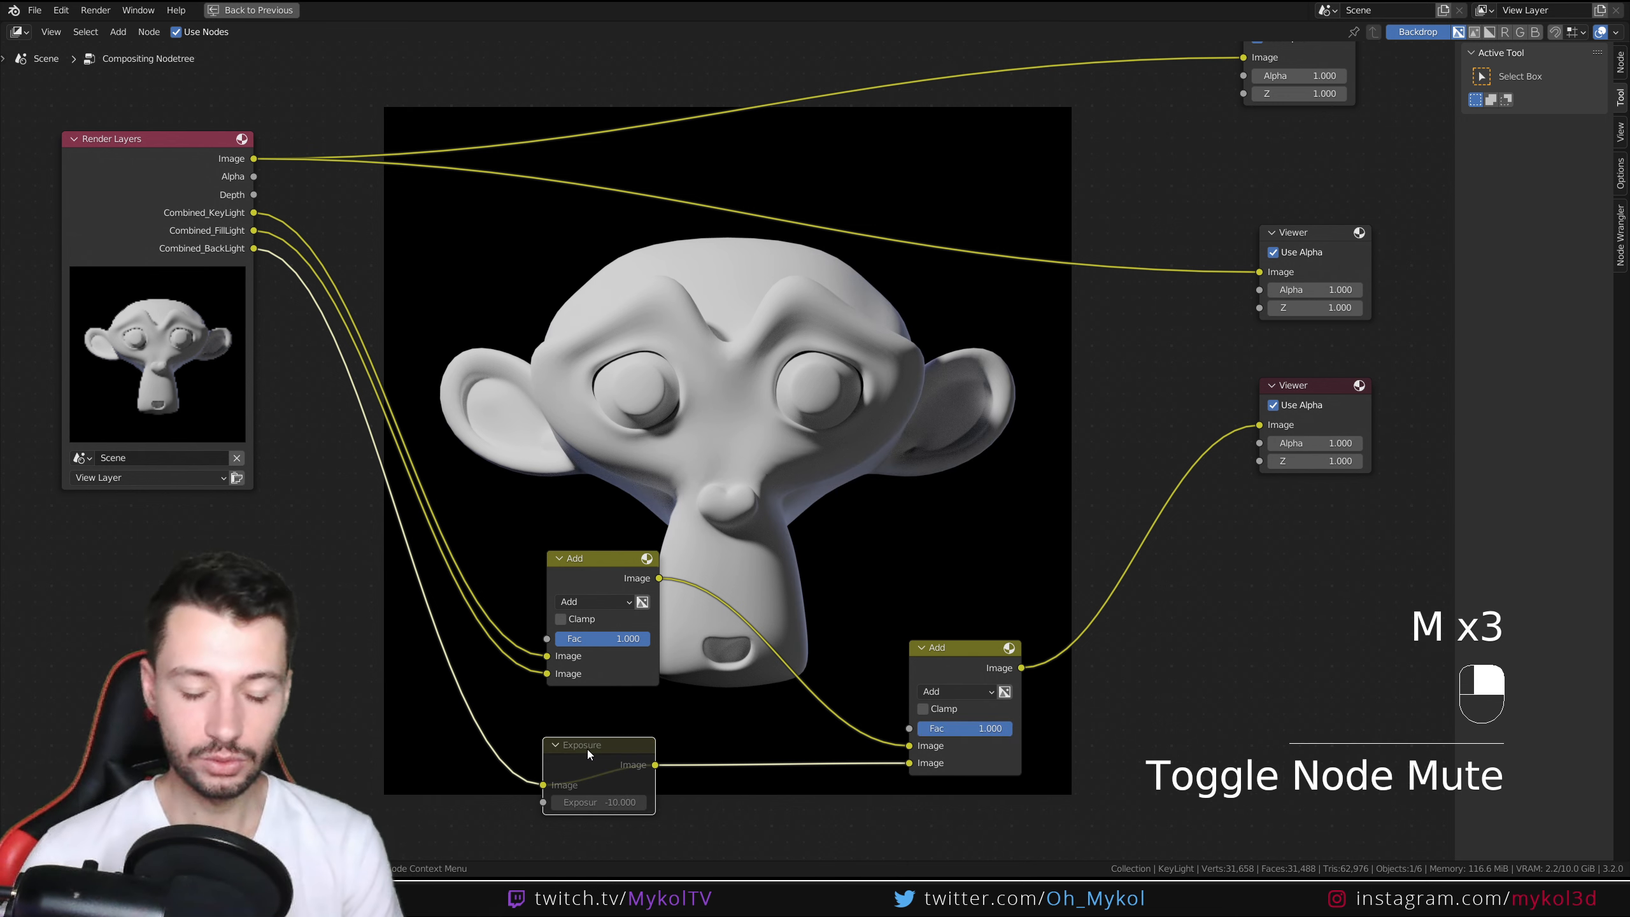
Step: Shift the Exposure and first Add nodes aside, and insert a Mix node between Exposure and the second Add node
left_click_drag(588, 765, 365, 770)
left_click_drag(608, 570, 509, 583)
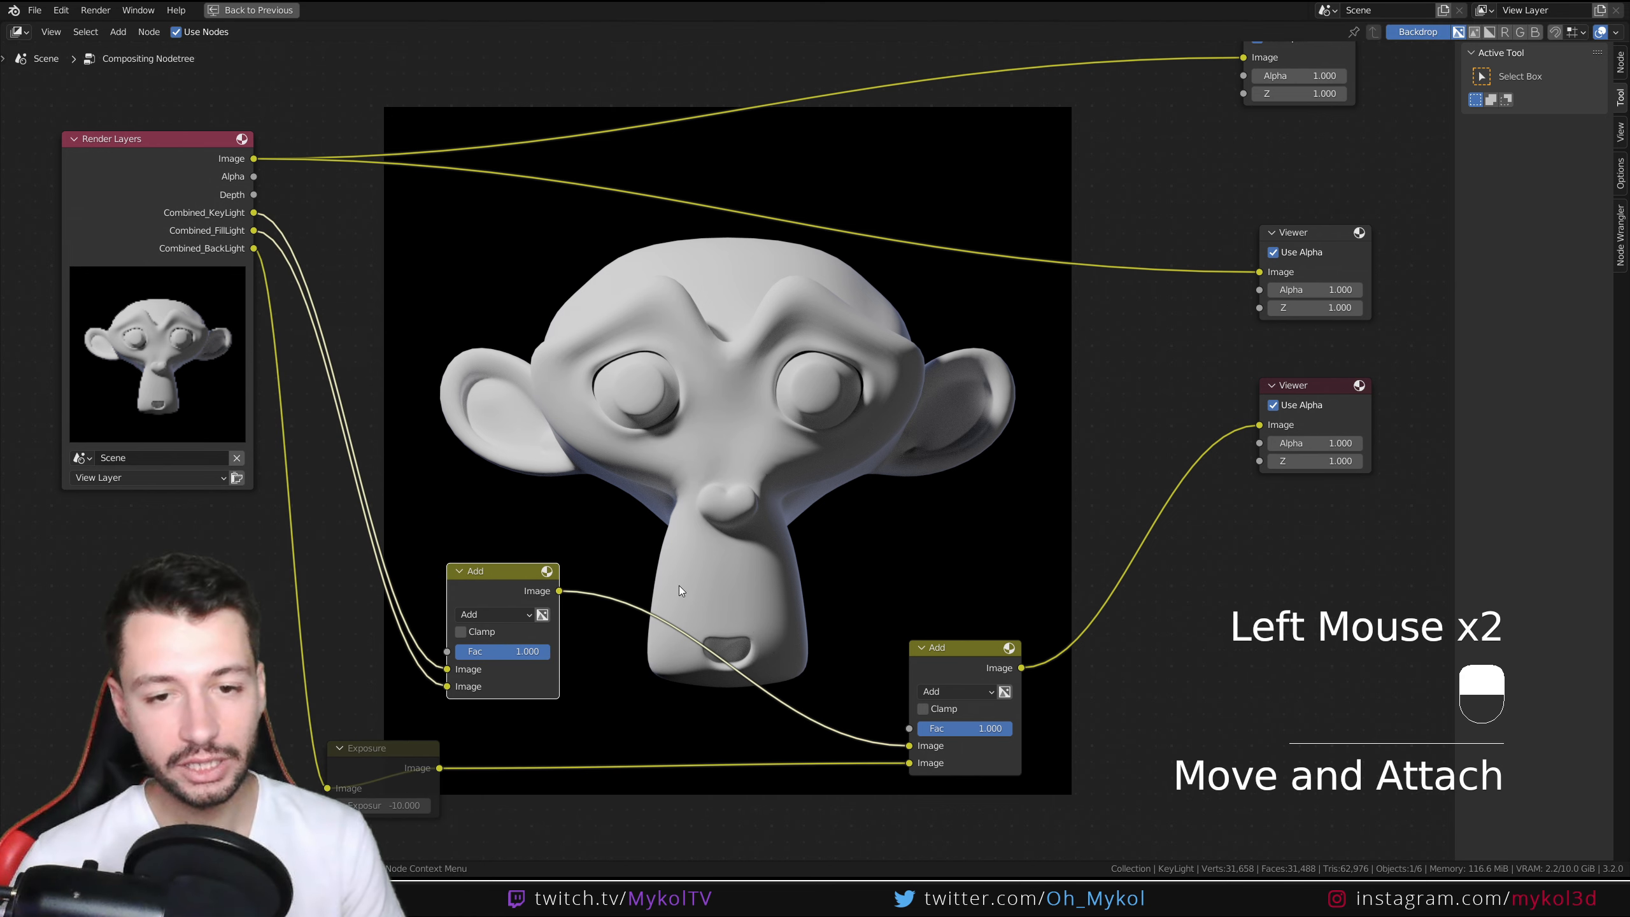
key("shift+a")
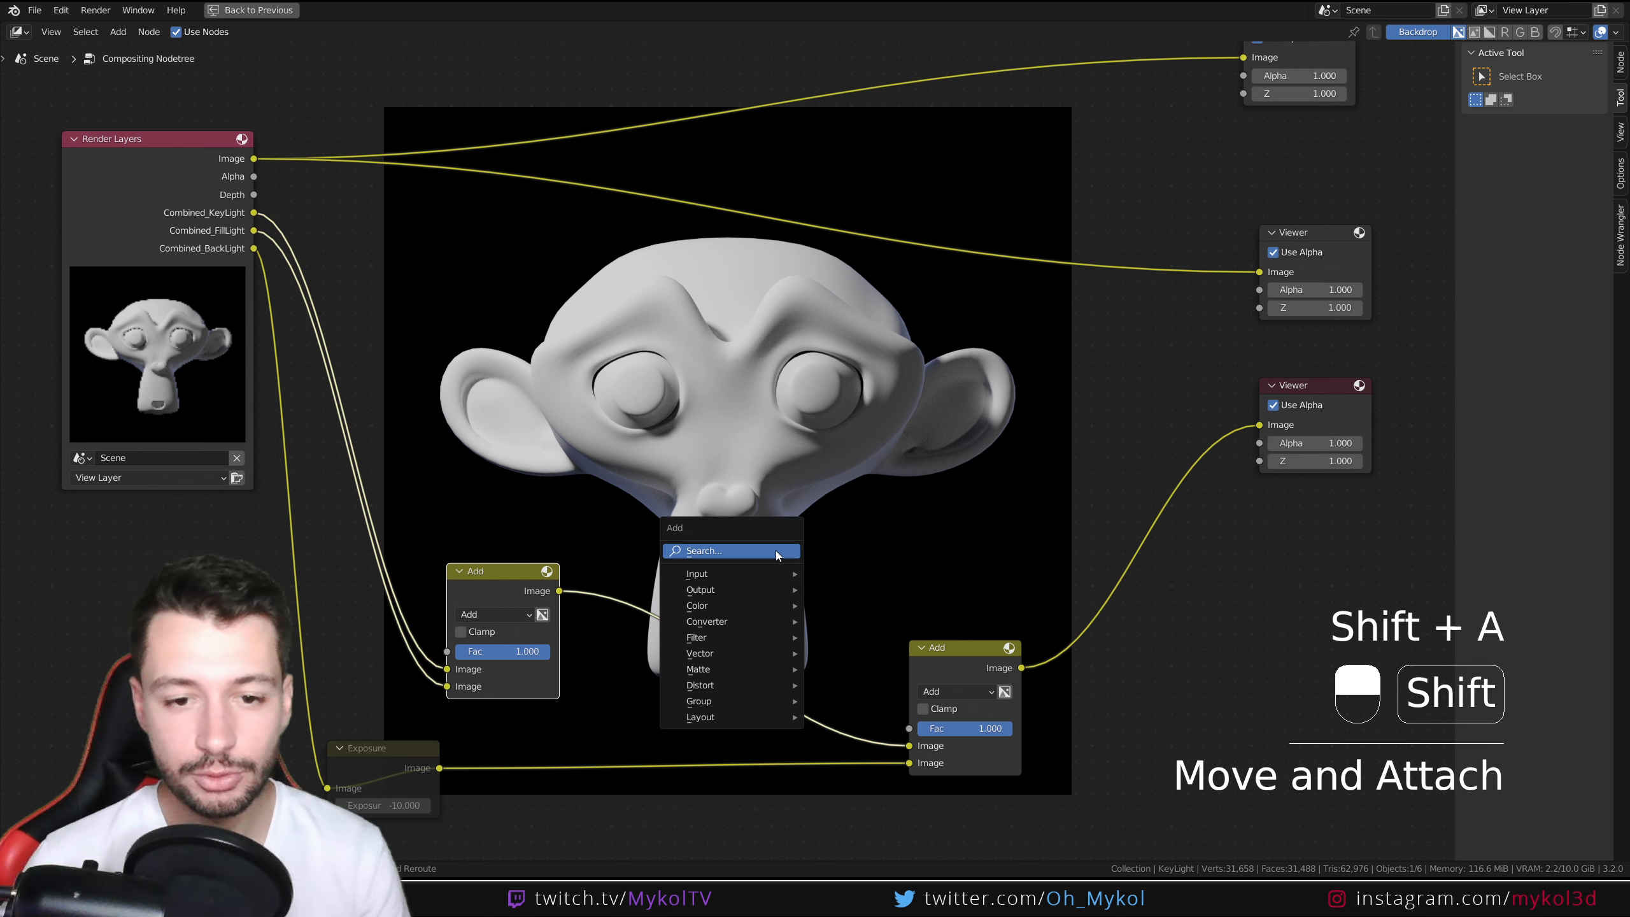
type("mix")
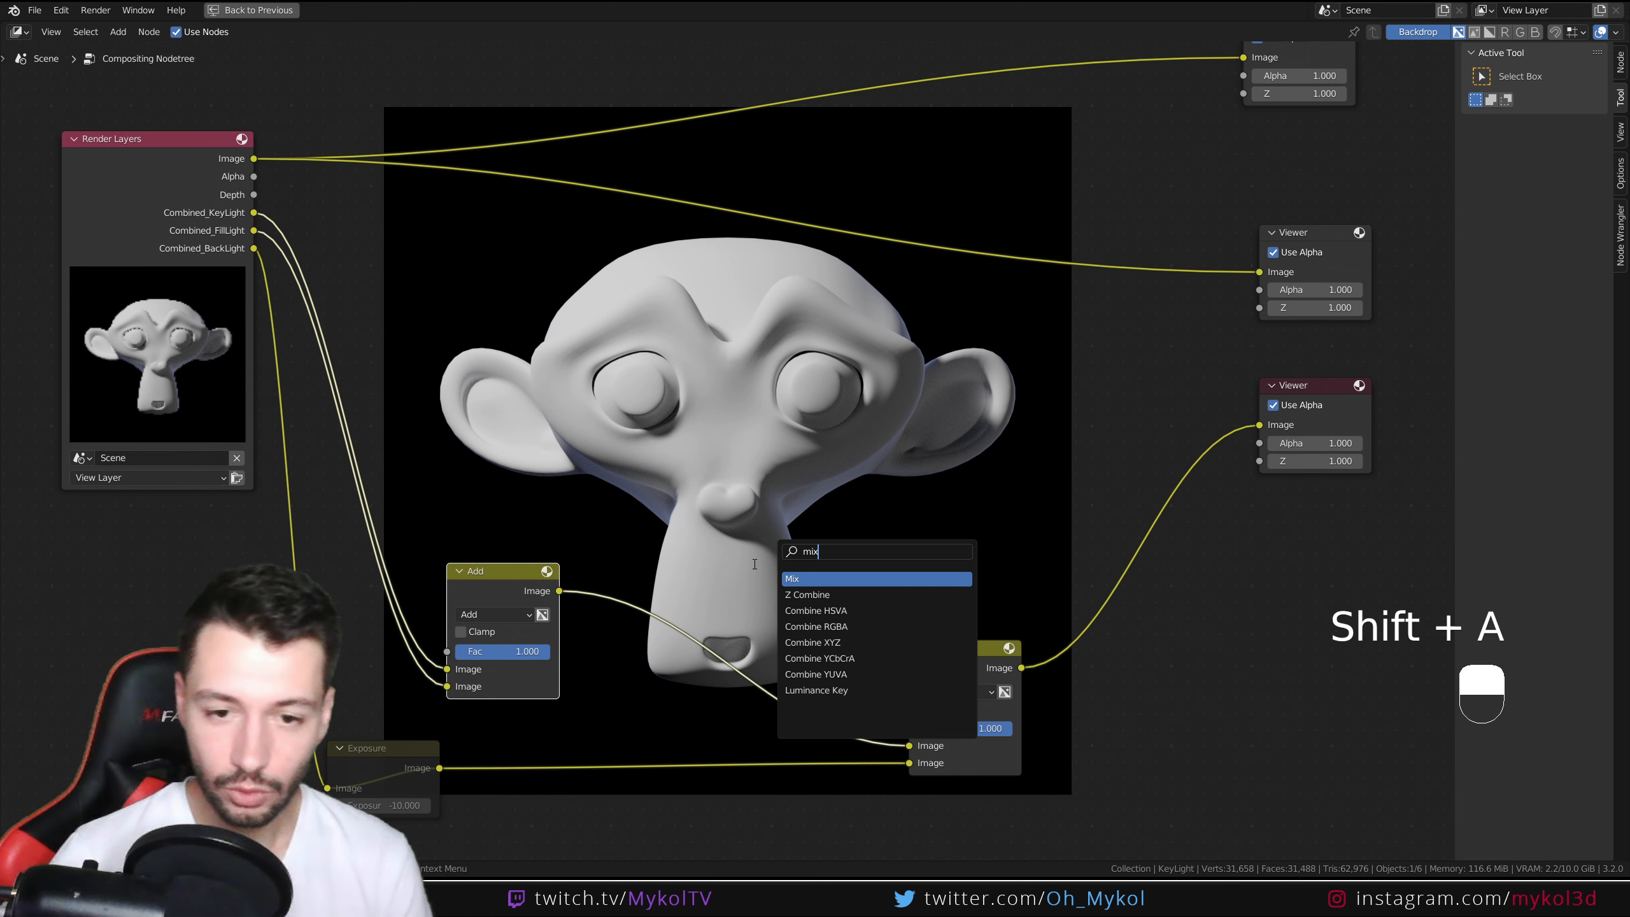
key("Return")
left_click(602, 696)
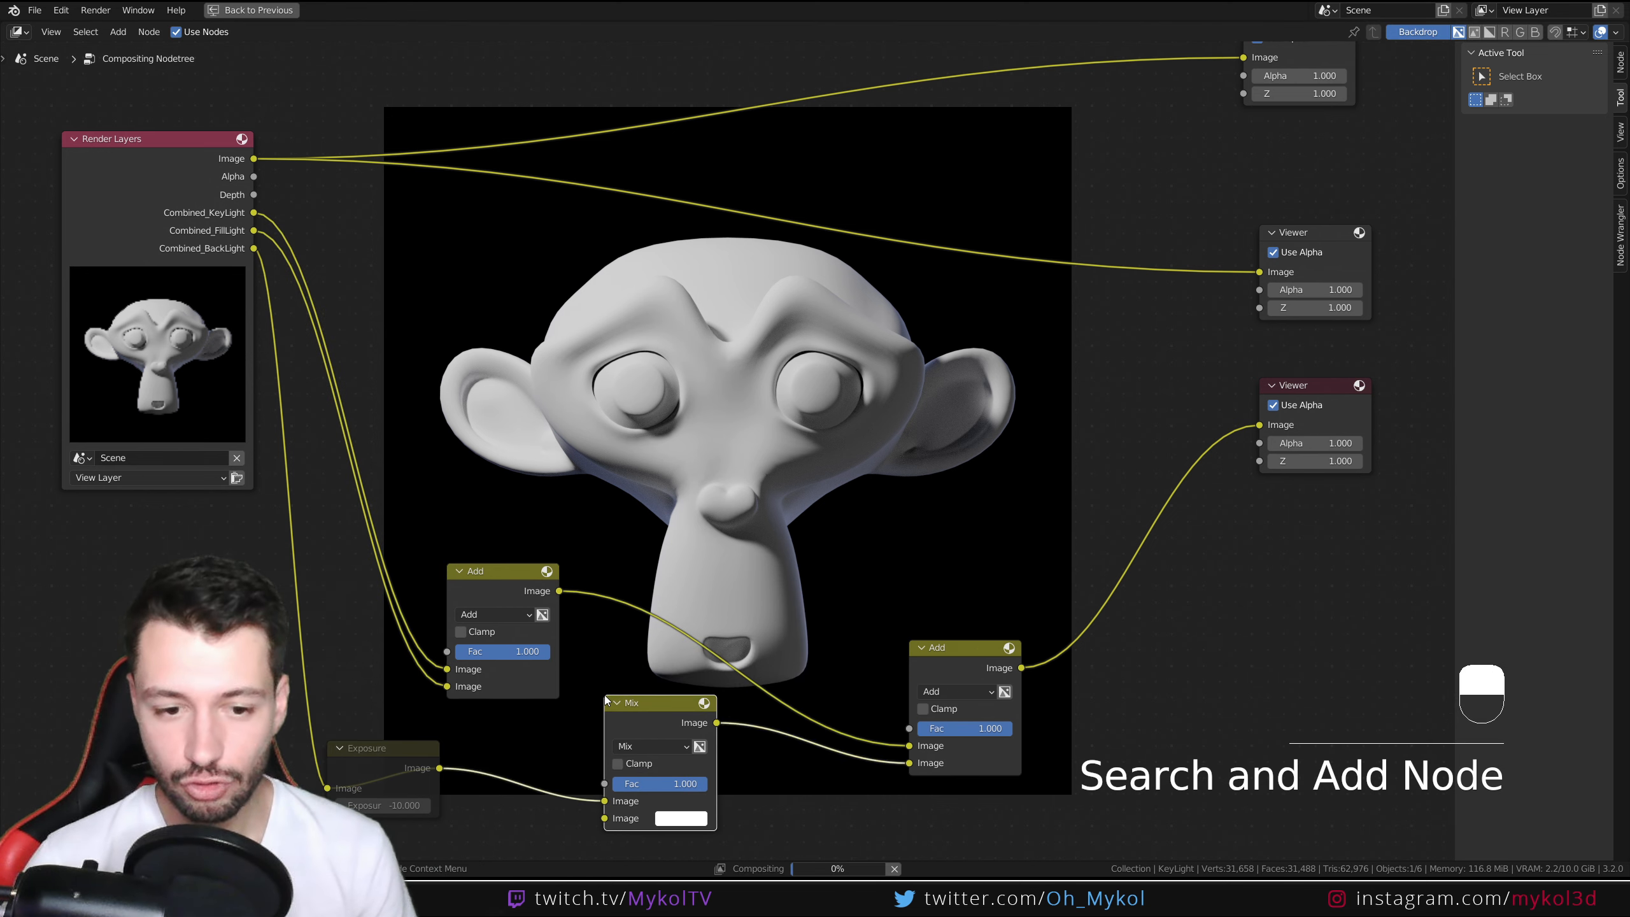
Step: Set the new Mix node's blending mode to Color and its second Image colour to bright green
left_click(645, 745)
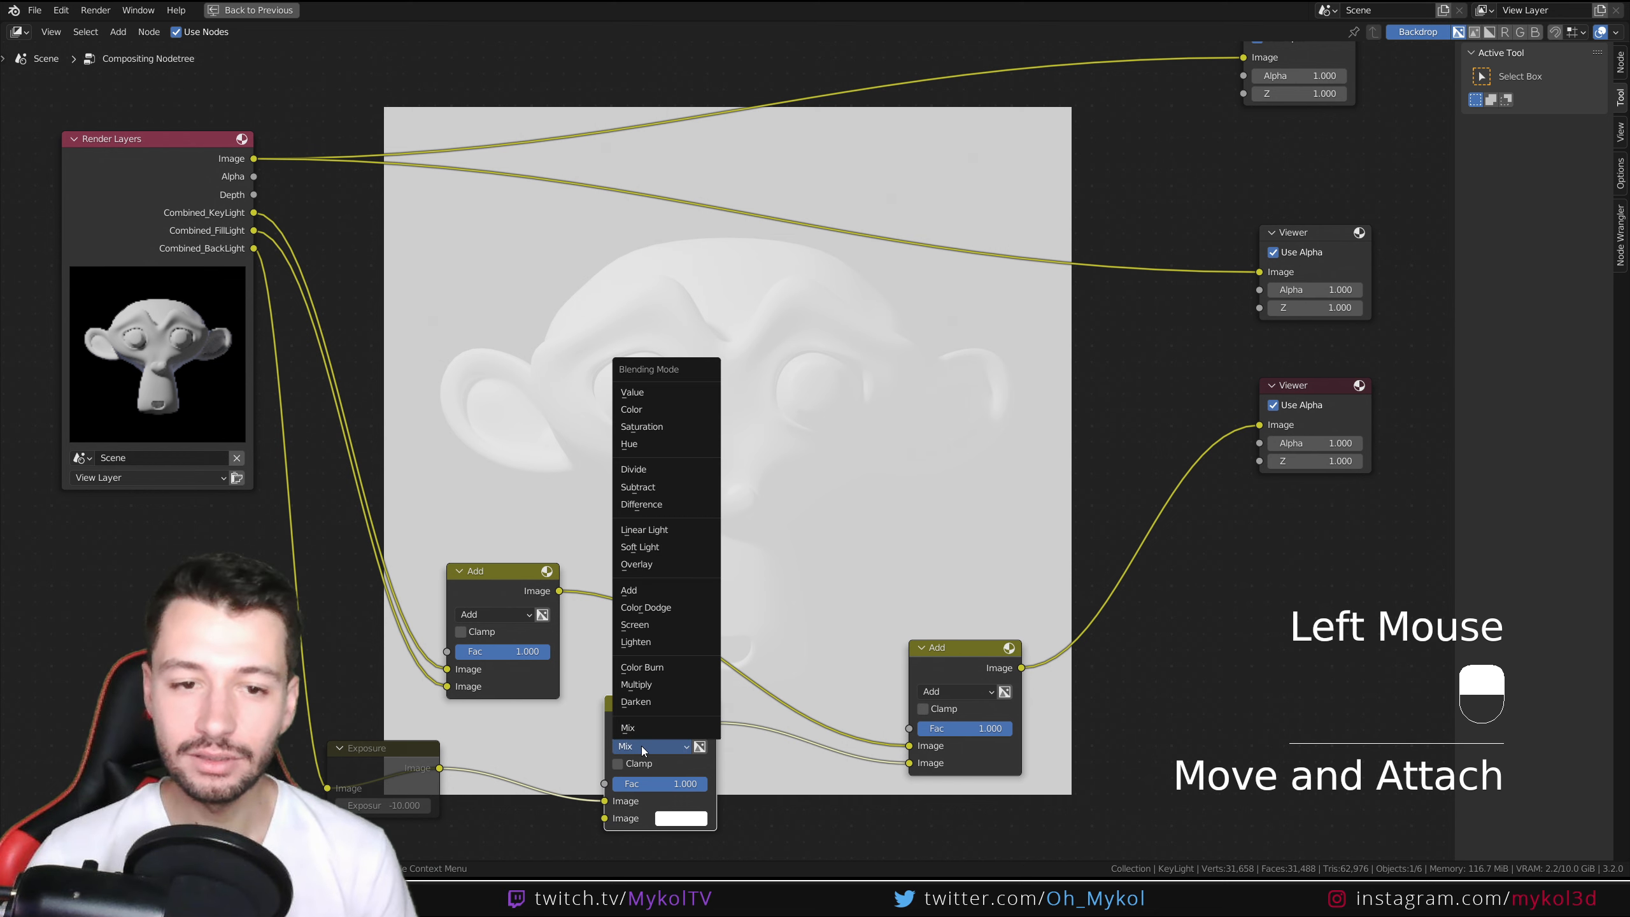
left_click(637, 410)
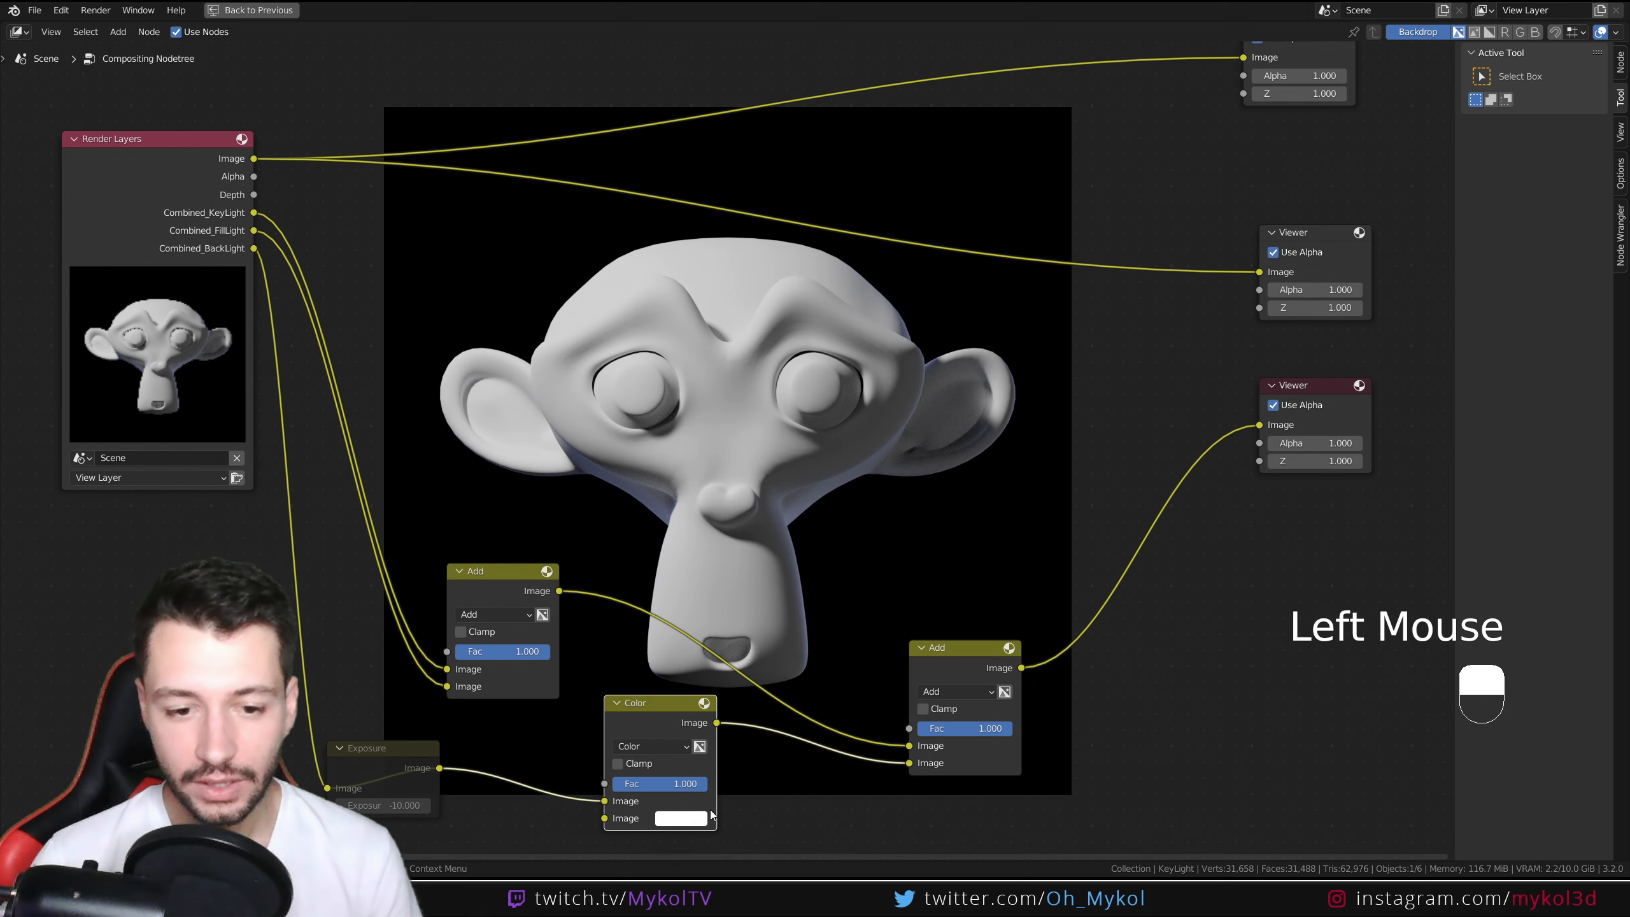
left_click(680, 818)
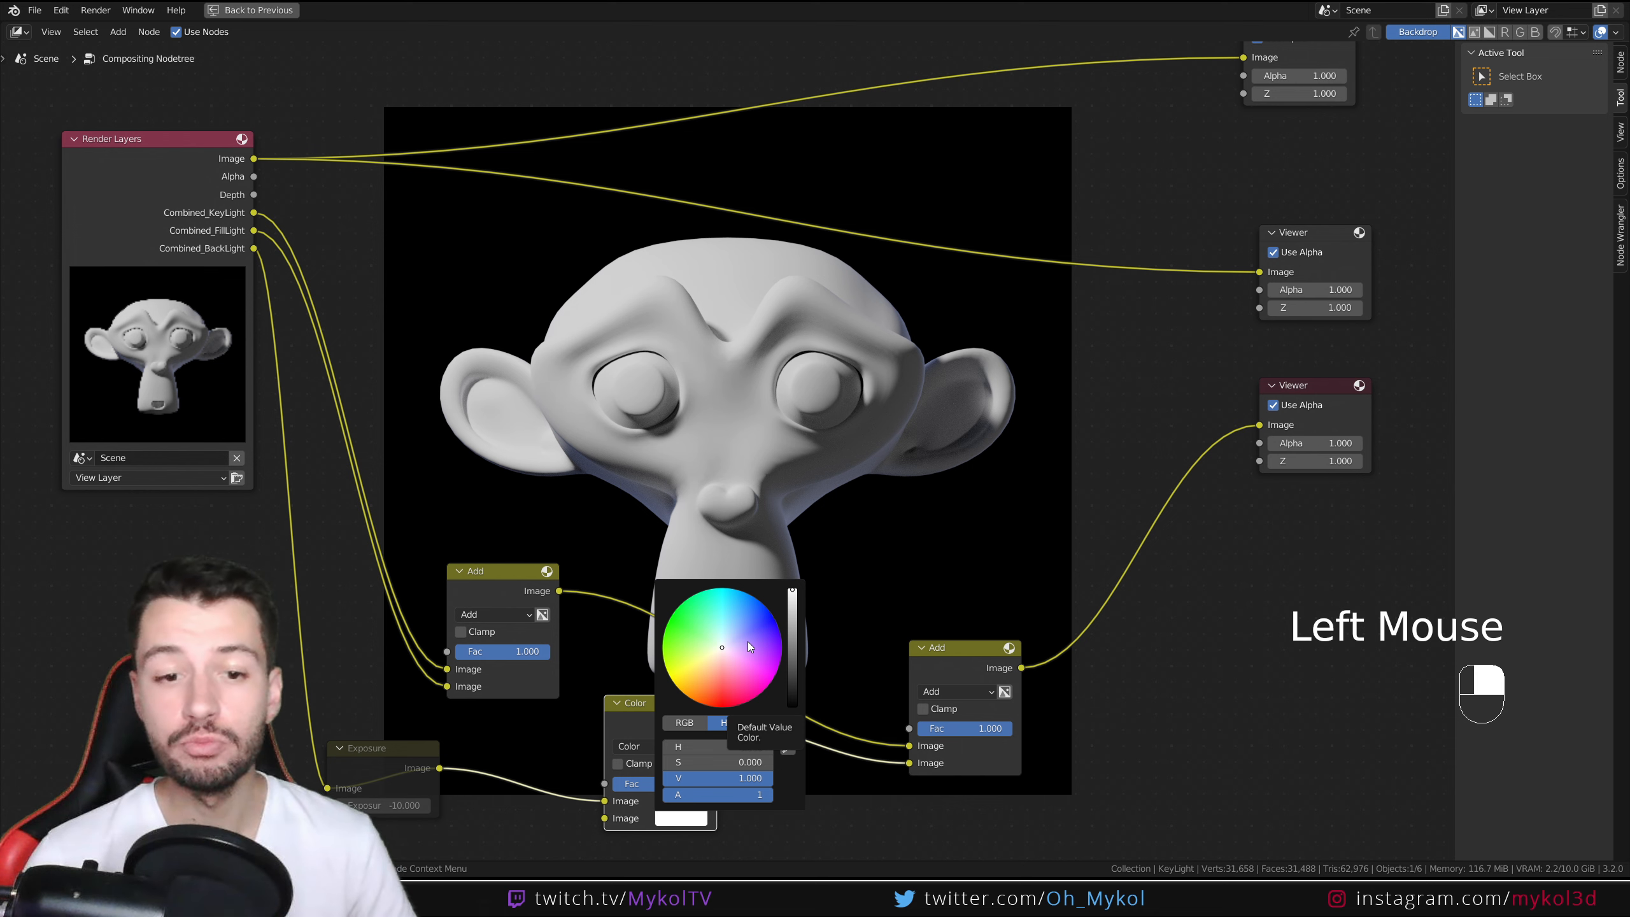
left_click(673, 624)
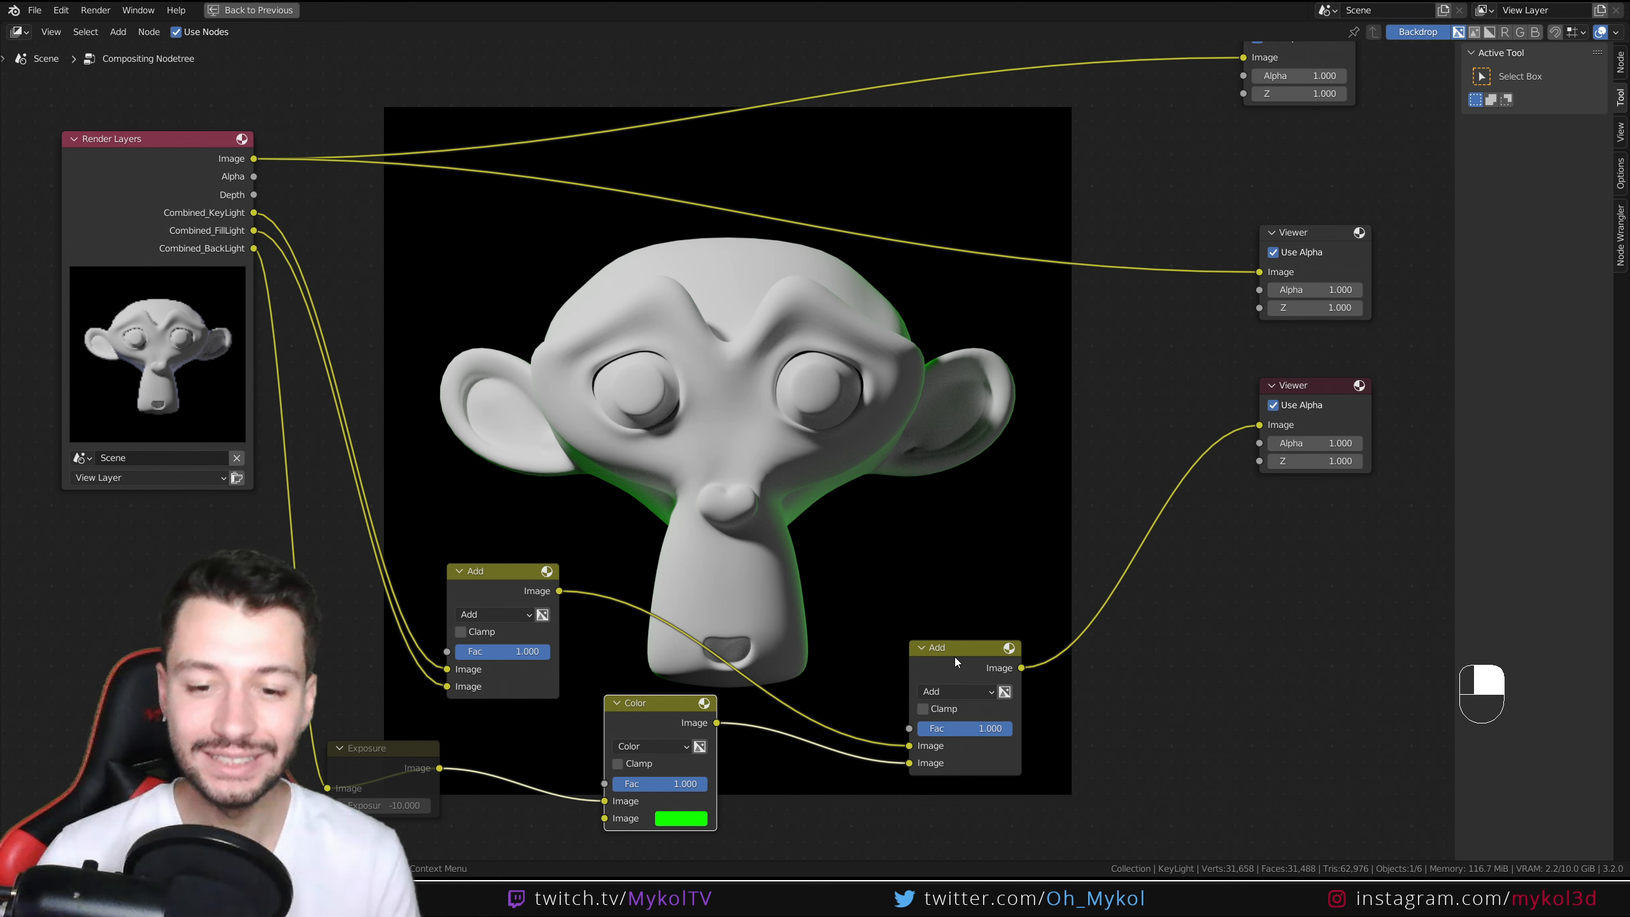
Step: Reposition the Add nodes and insert a Denoise node between Combined_BackLight and the Exposure node
left_click_drag(955, 653, 992, 634)
mouse_move(498, 572)
left_mouse_down()
mouse_move(537, 532)
mouse_move(498, 550)
mouse_move(514, 551)
left_mouse_up()
key("shift+a")
type("deno")
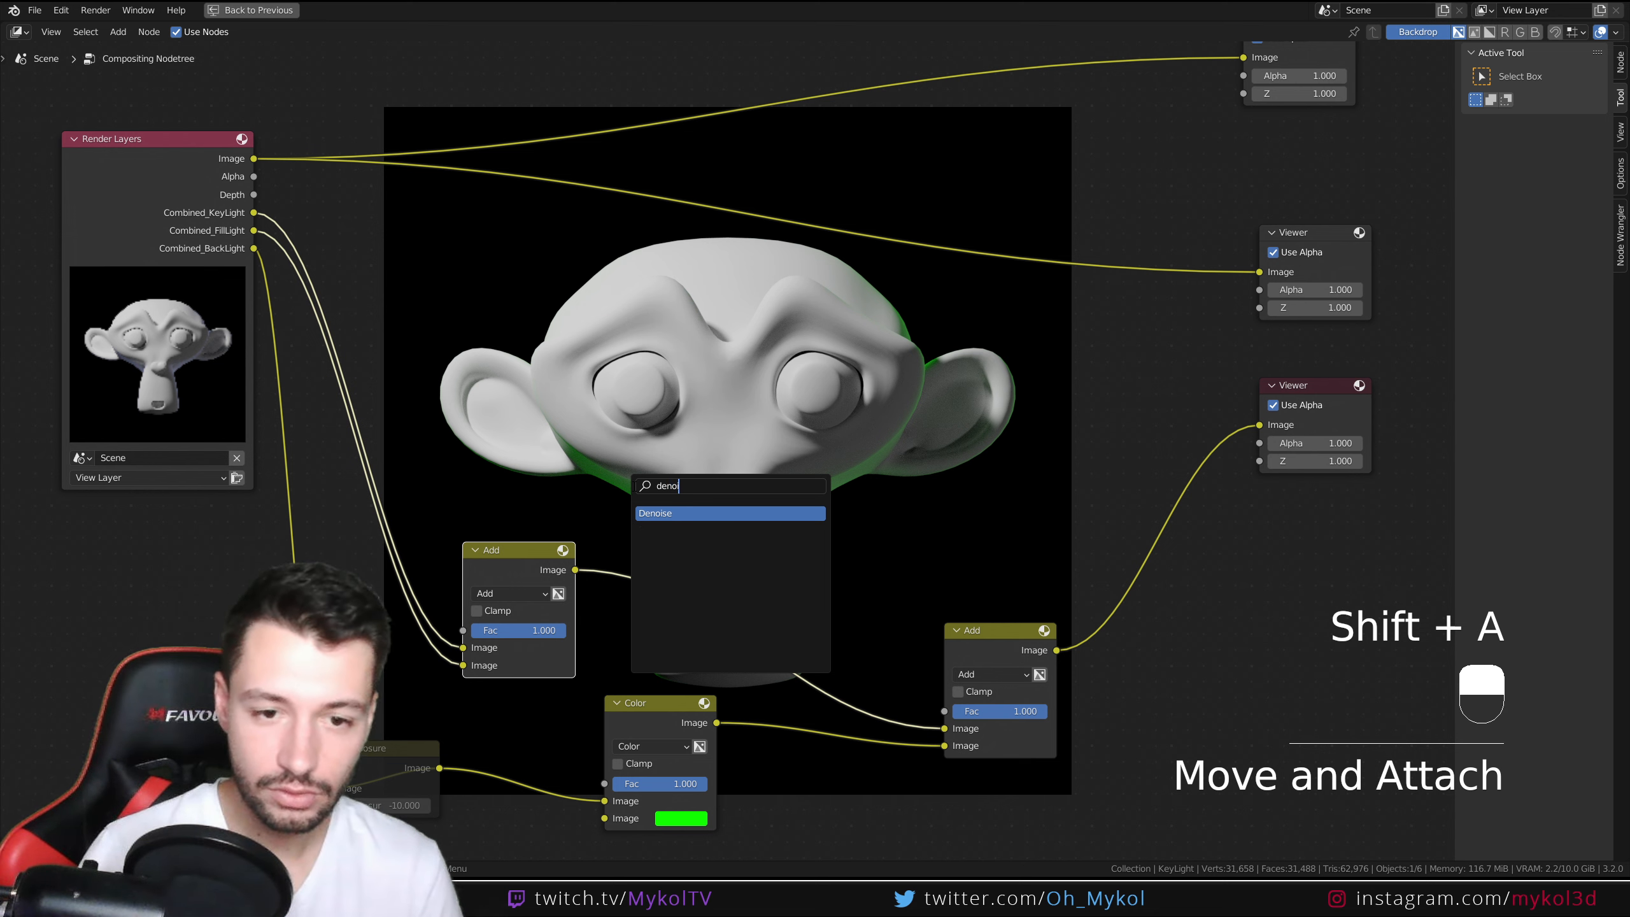
key("Return")
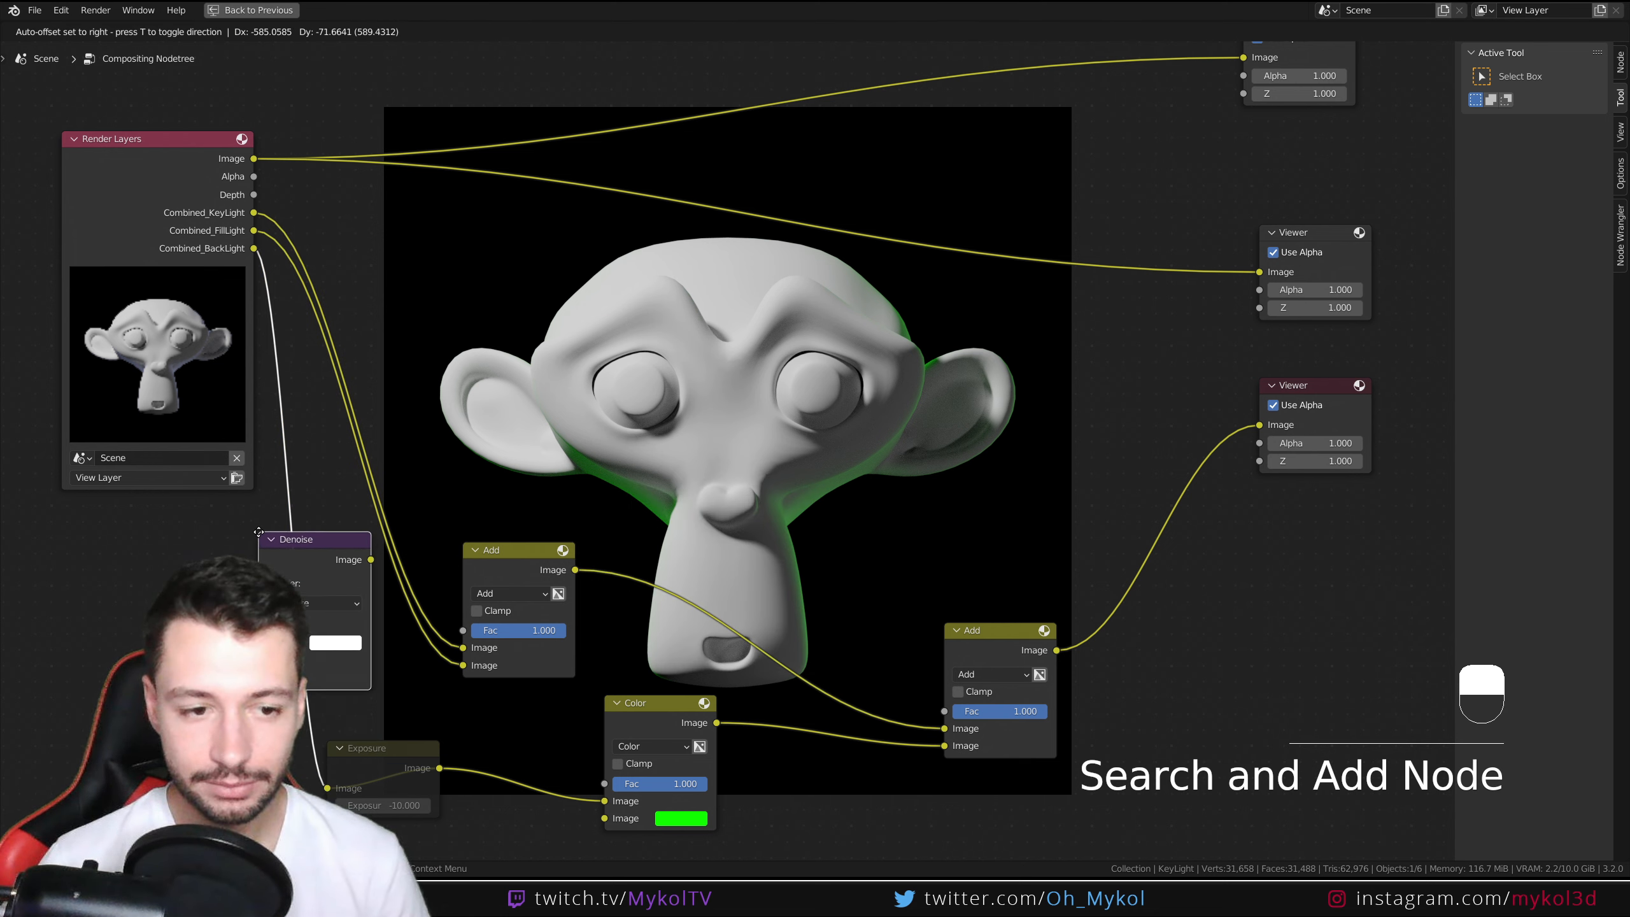
left_click(315, 534)
left_click_drag(381, 568, 264, 681)
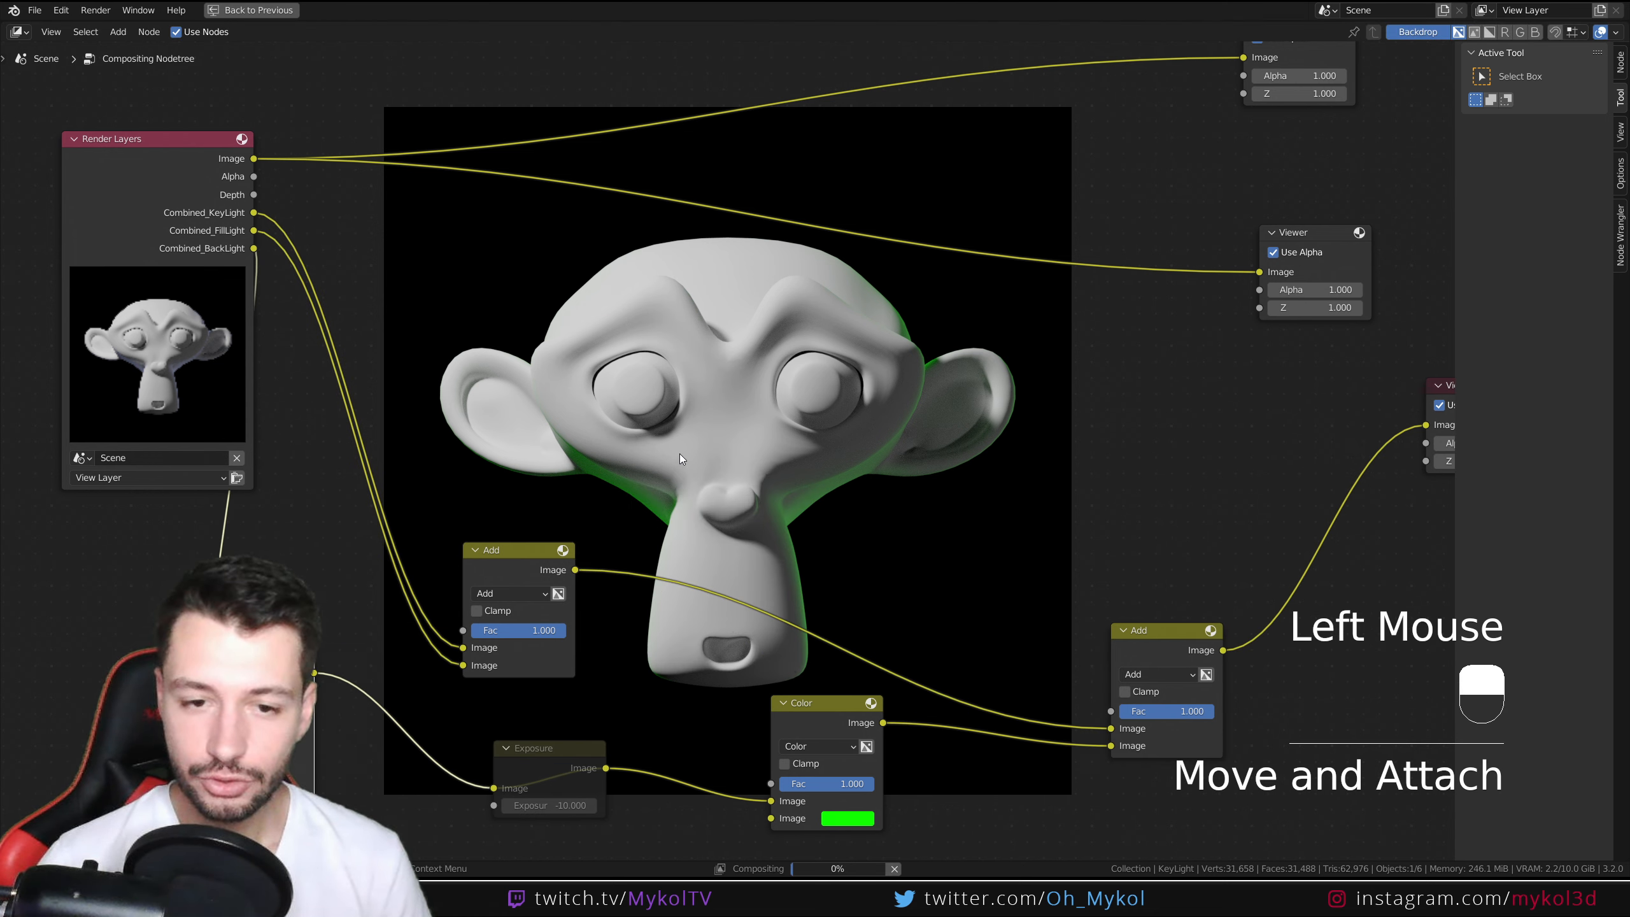
left_click(282, 668)
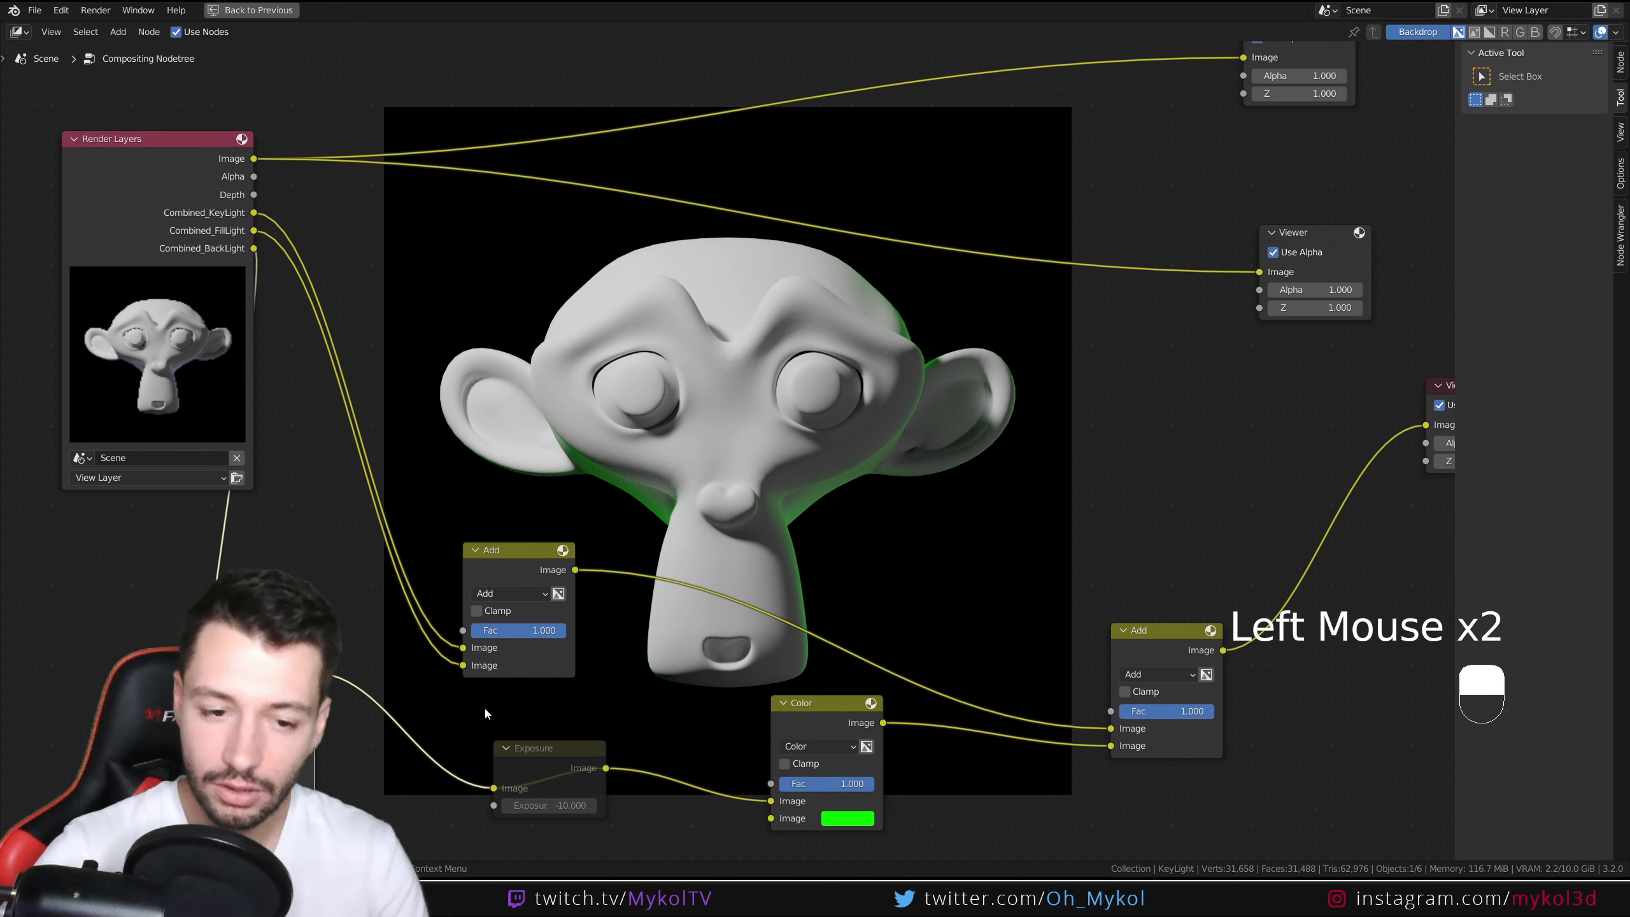
Step: Unmute the Exposure node on the back light branch and set its exposure to 3.000
left_click(563, 753)
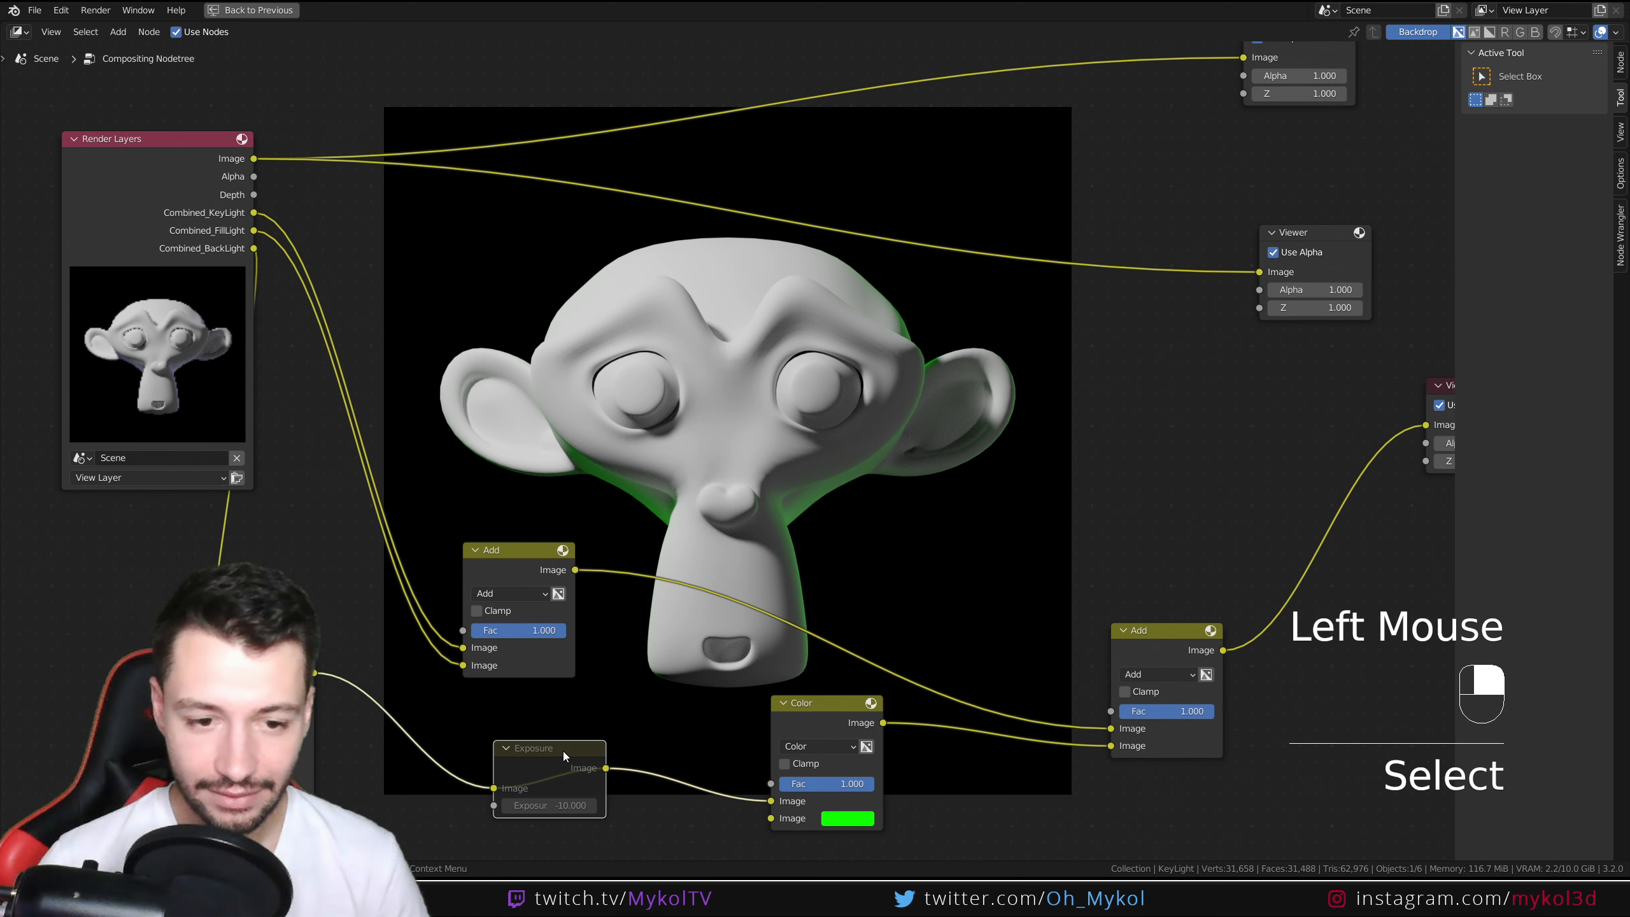
key("m")
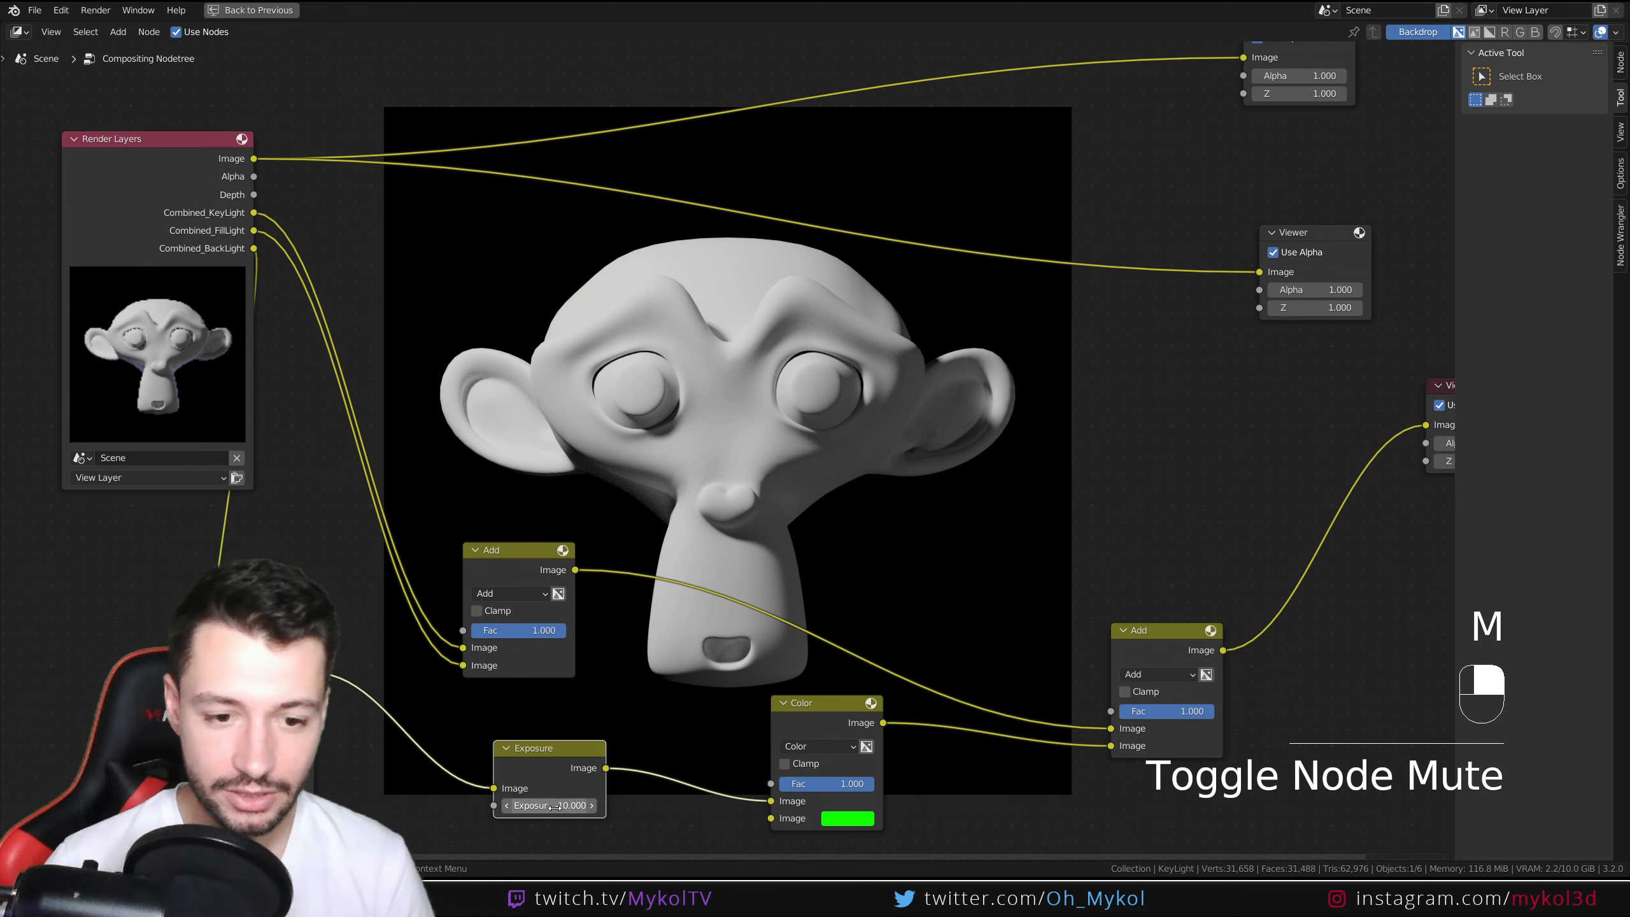
left_click(556, 807)
type("3")
key("Return")
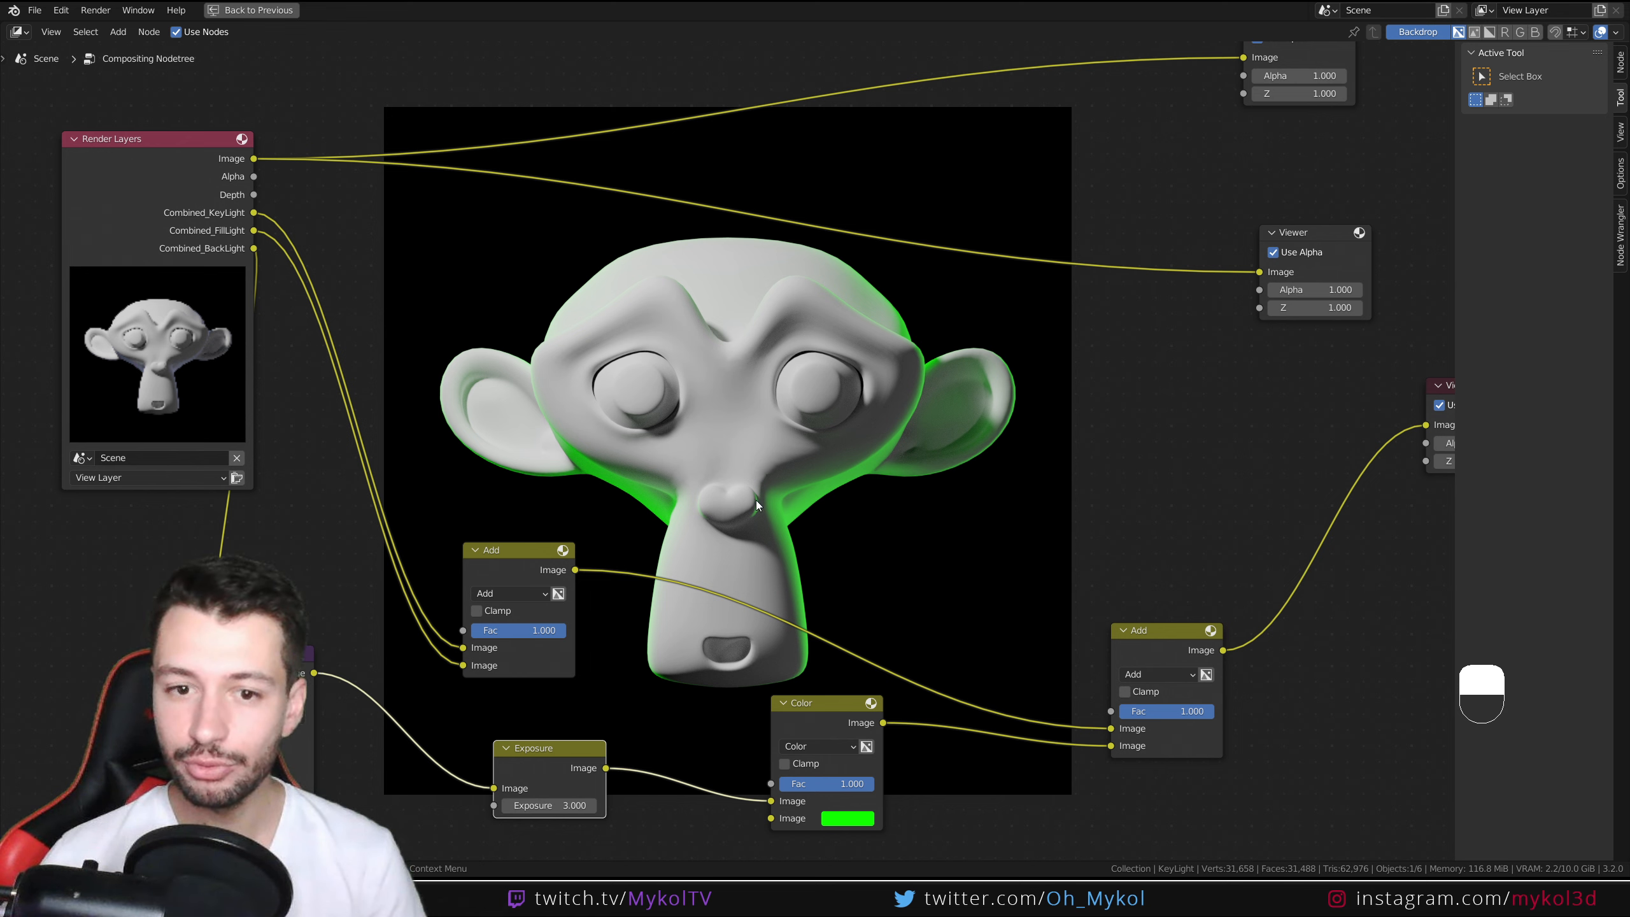
Step: Mute the back light's Denoise node to compare the noise, and enable it again
left_click(295, 693)
key("m")
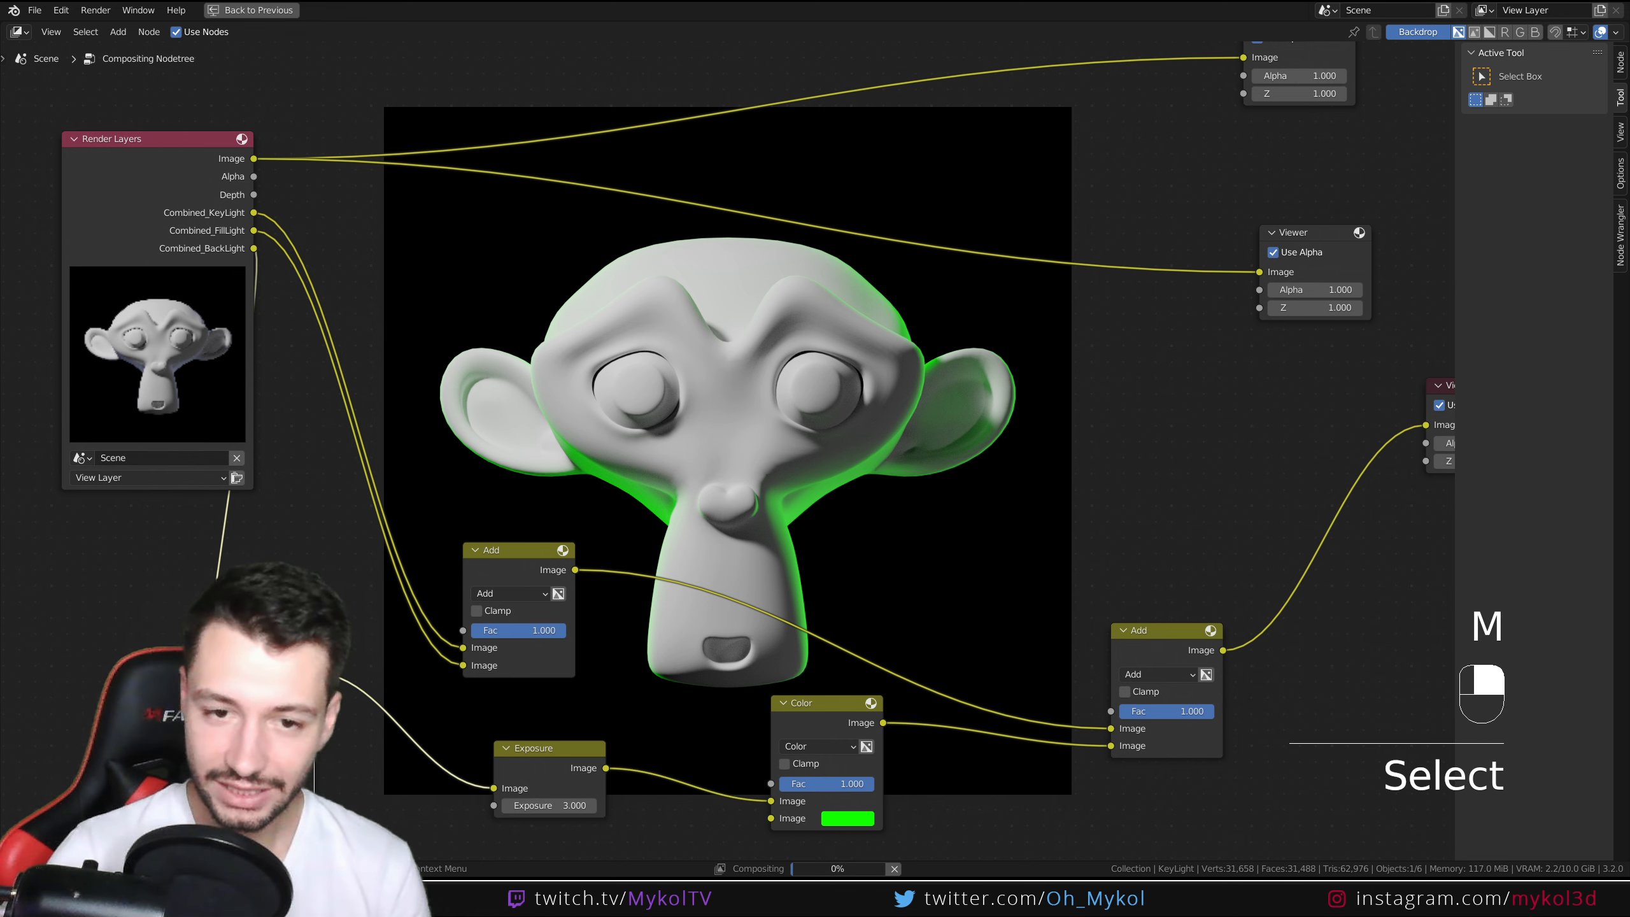
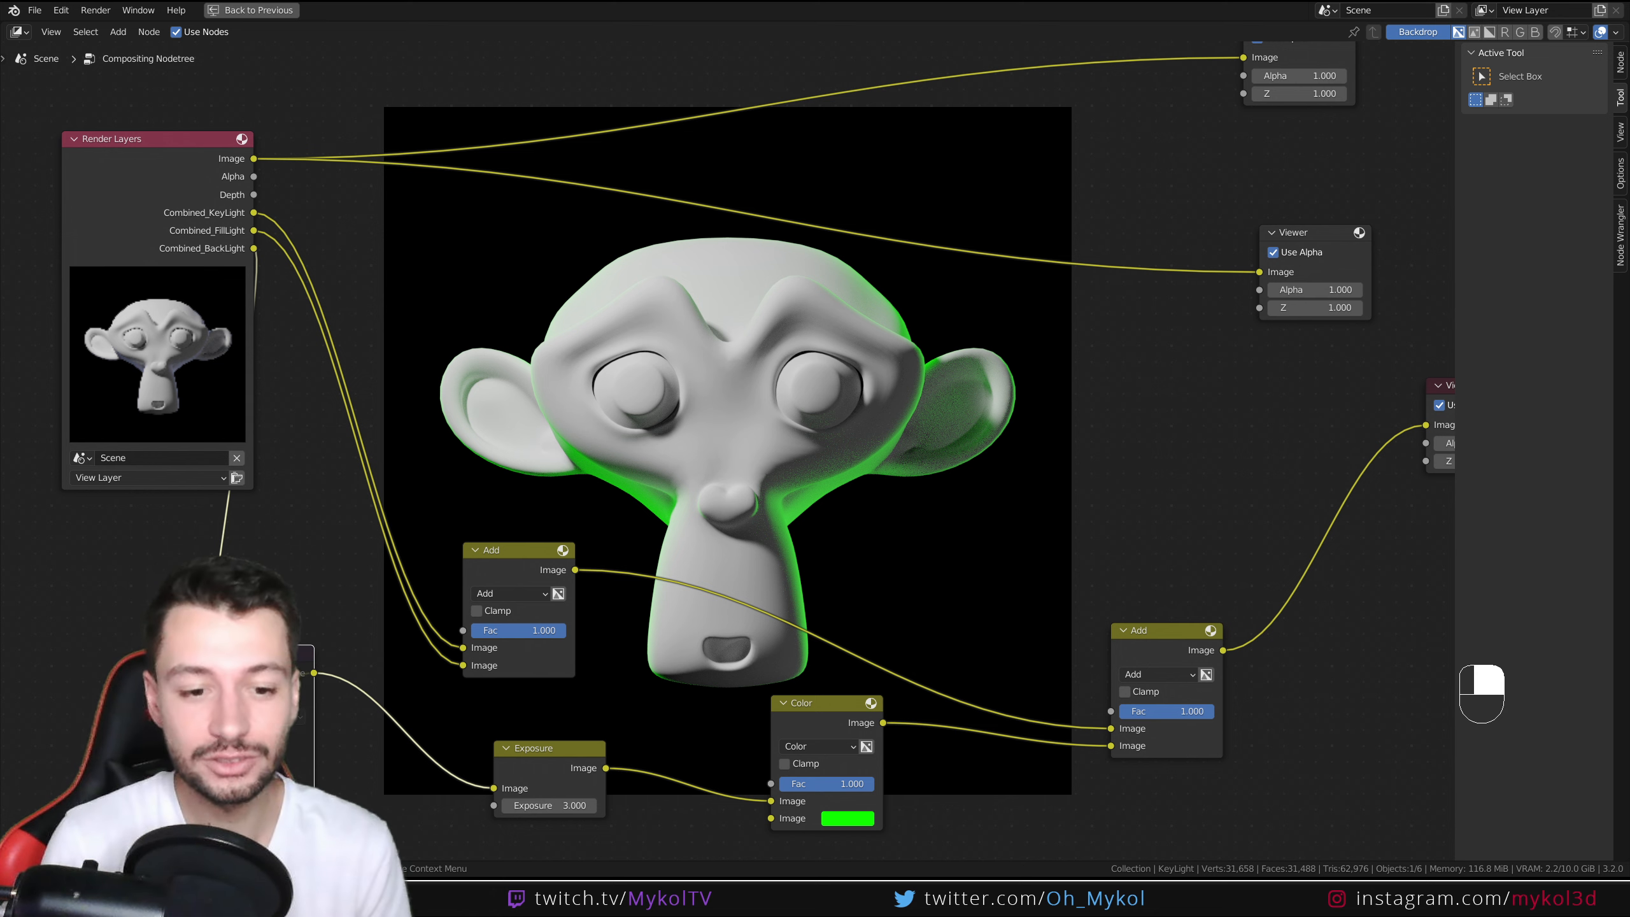
key("m")
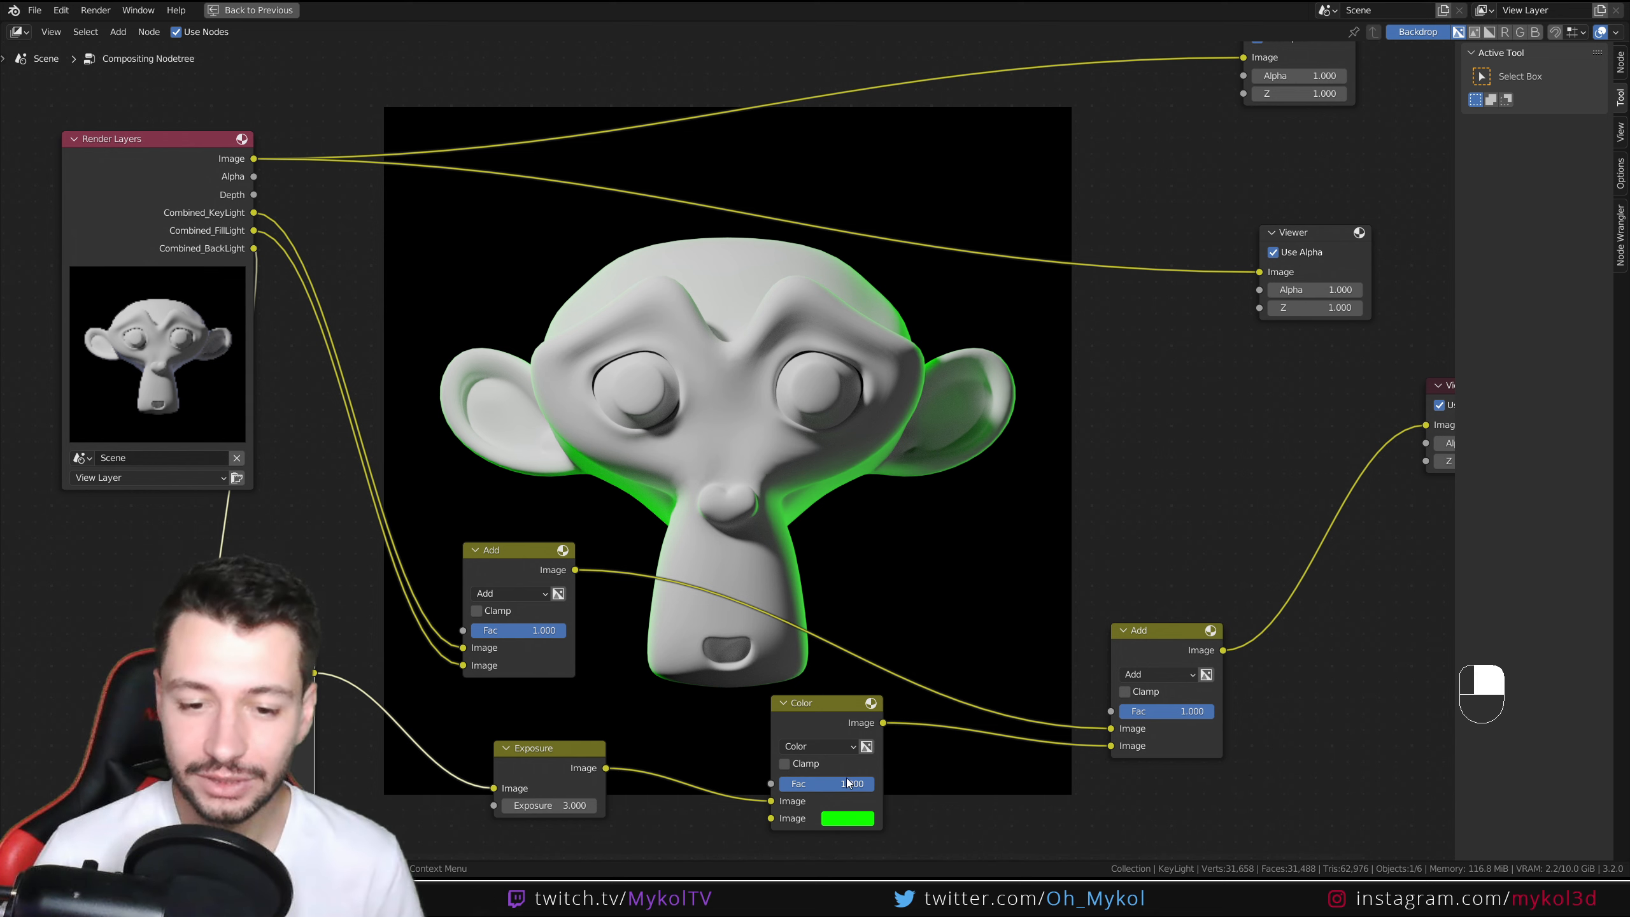
Step: Change the back light Color node's second Image colour to salmon and set the Exposure node to -10.000
left_click(852, 819)
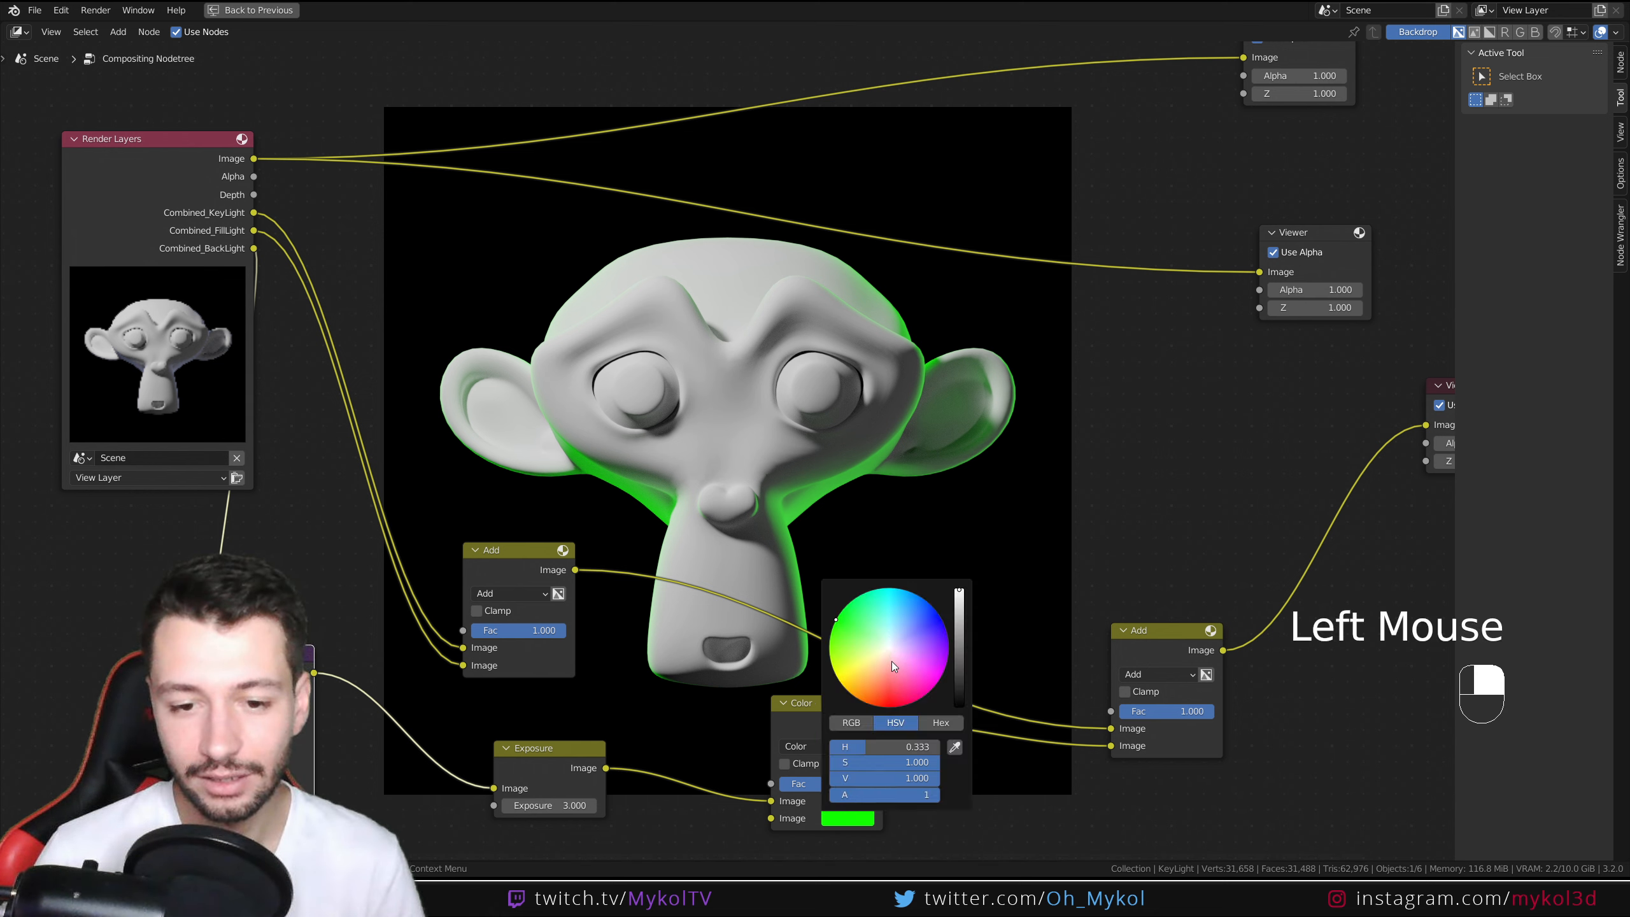
left_click(884, 681)
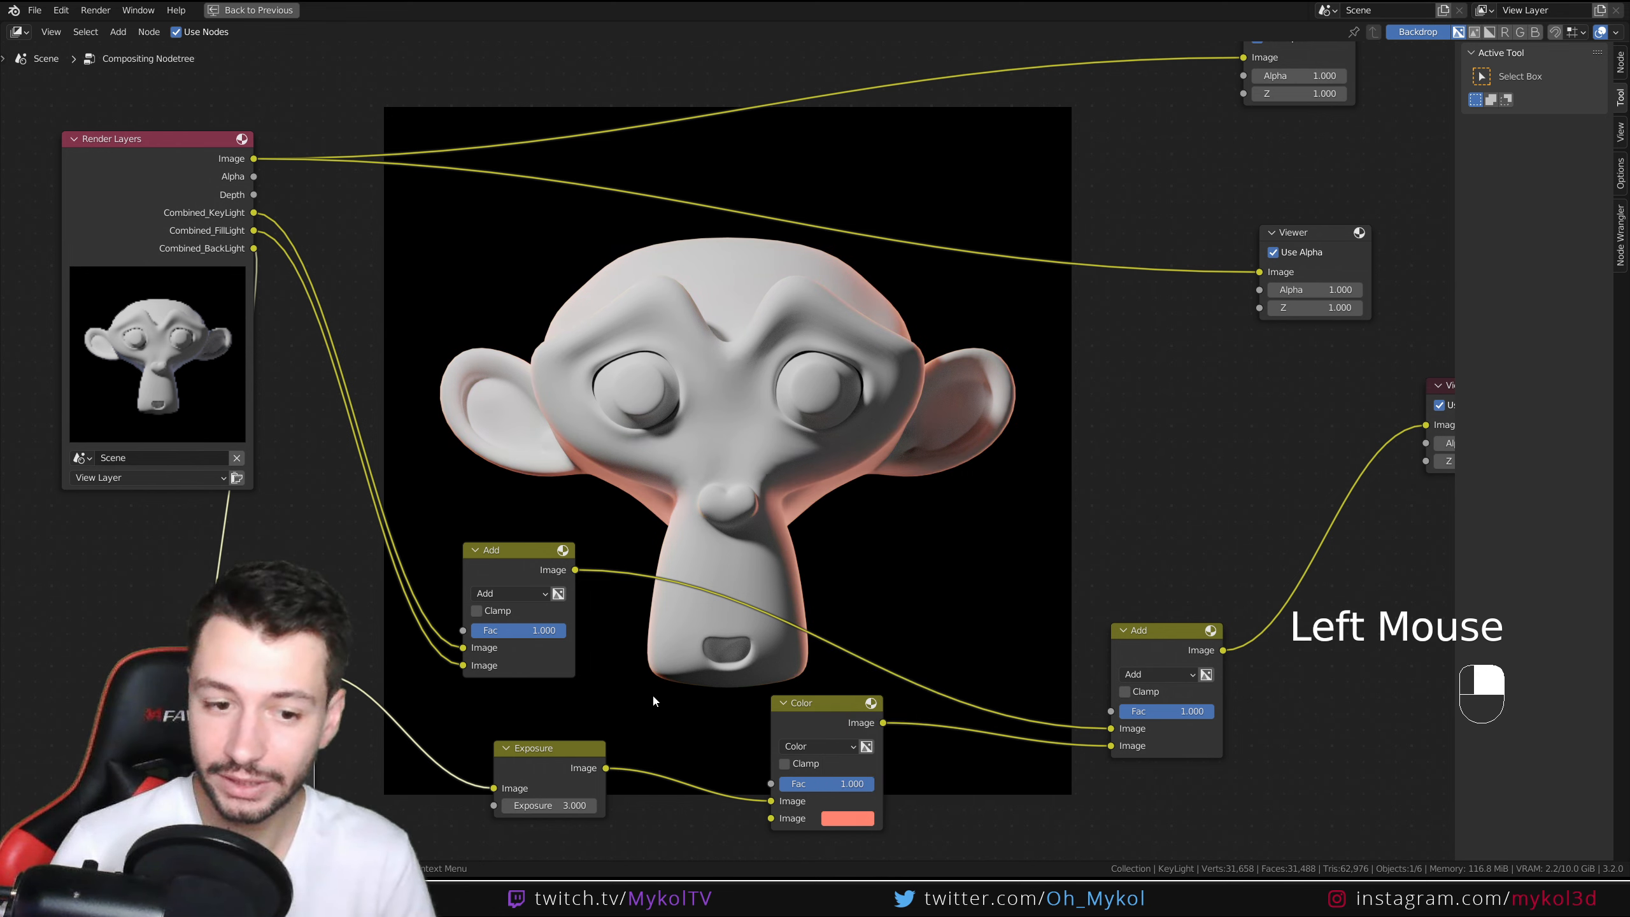
left_click(556, 807)
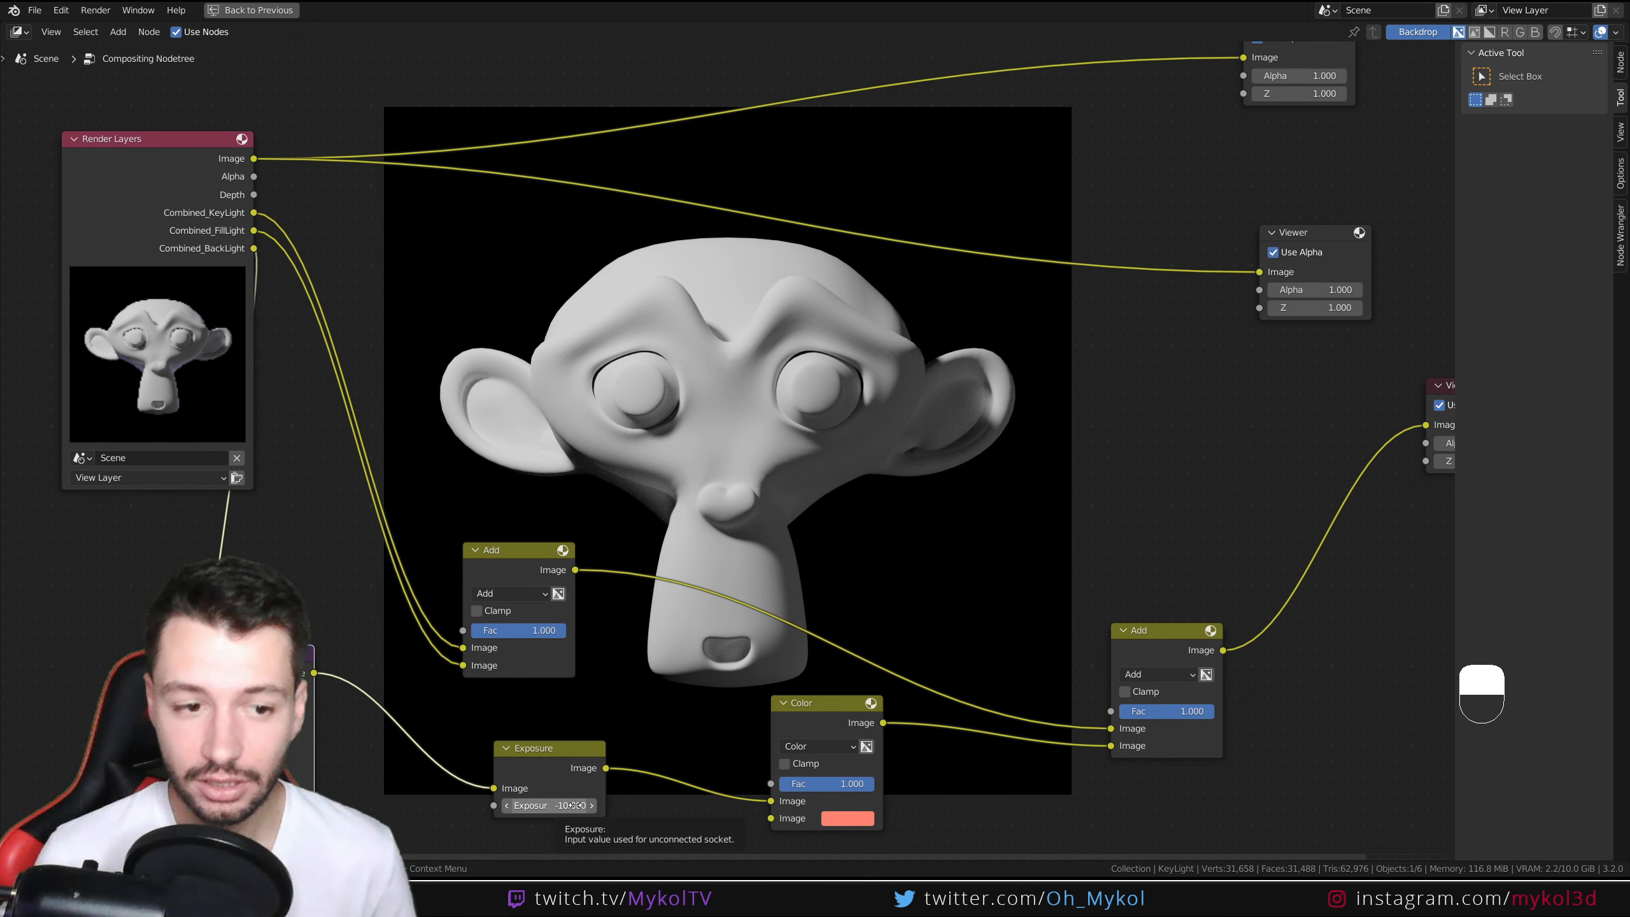
Step: Mute the back light's Denoise node and insert a Denoise node with the Fast prefilter between the second Add node and the Viewer
key("m")
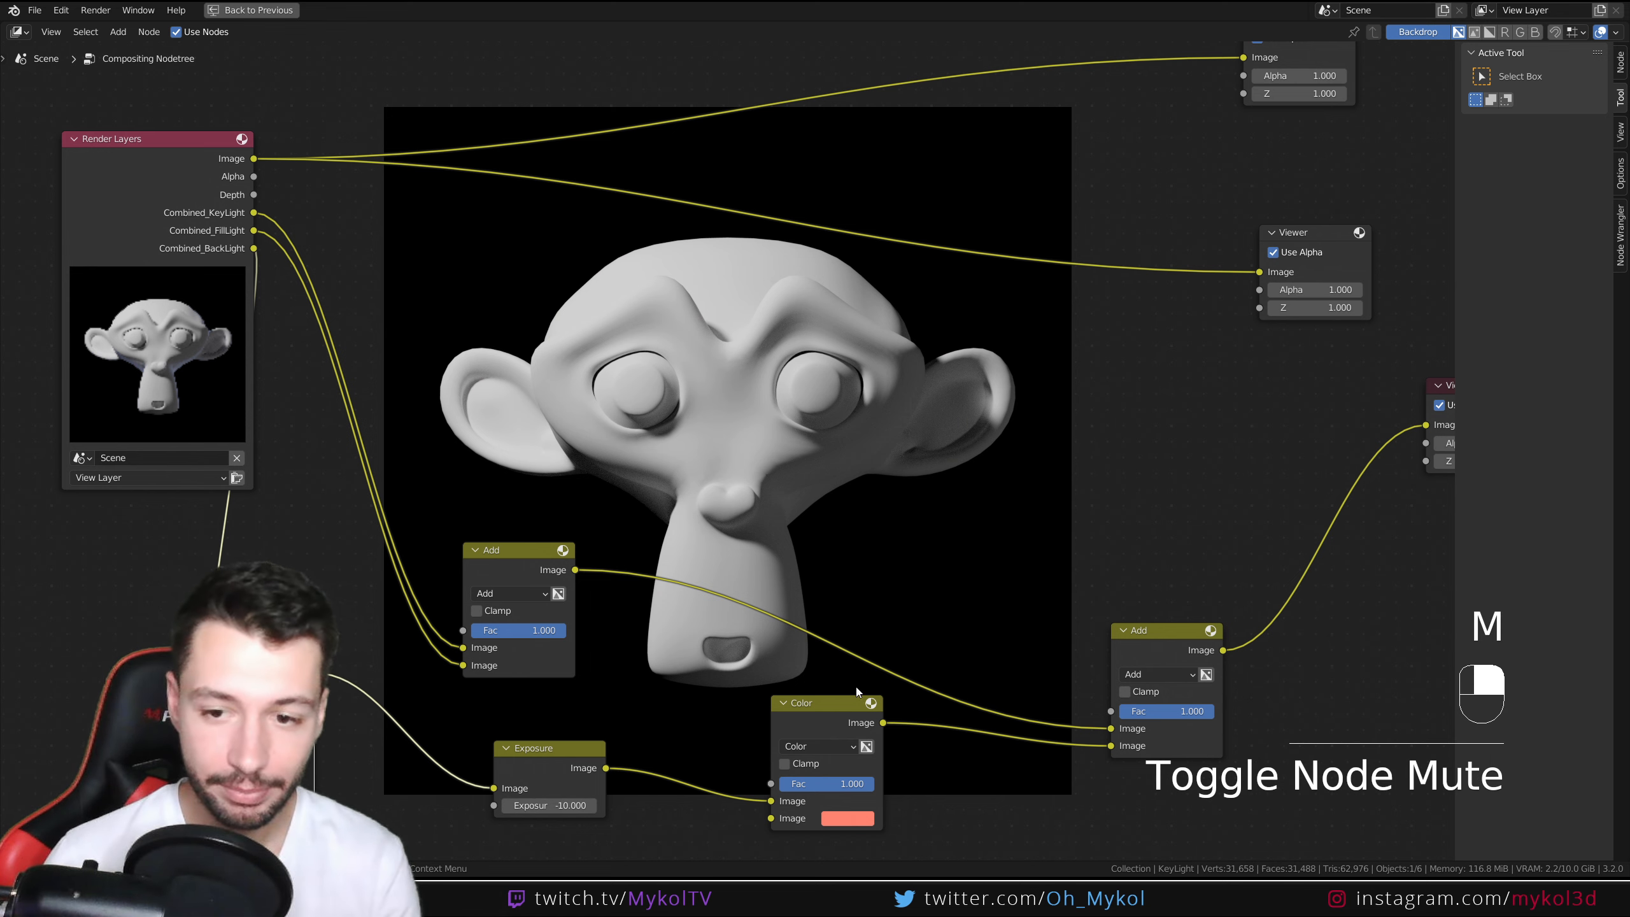
middle_click_drag(1077, 522, 887, 531, "shift")
key("shift+a")
type("denoi")
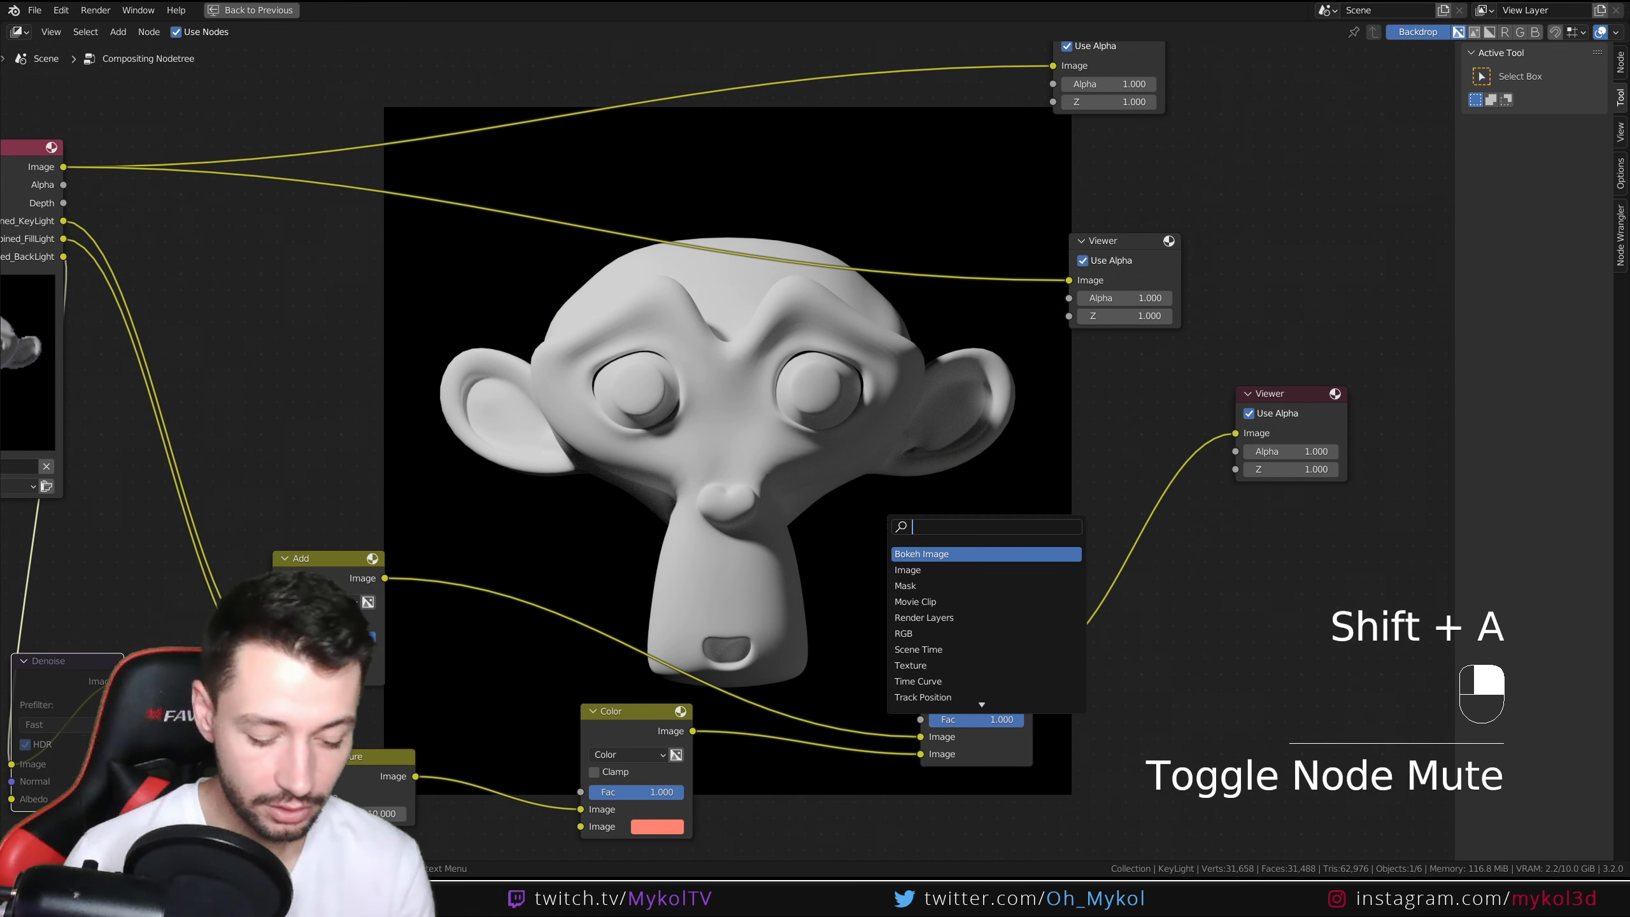
key("Return")
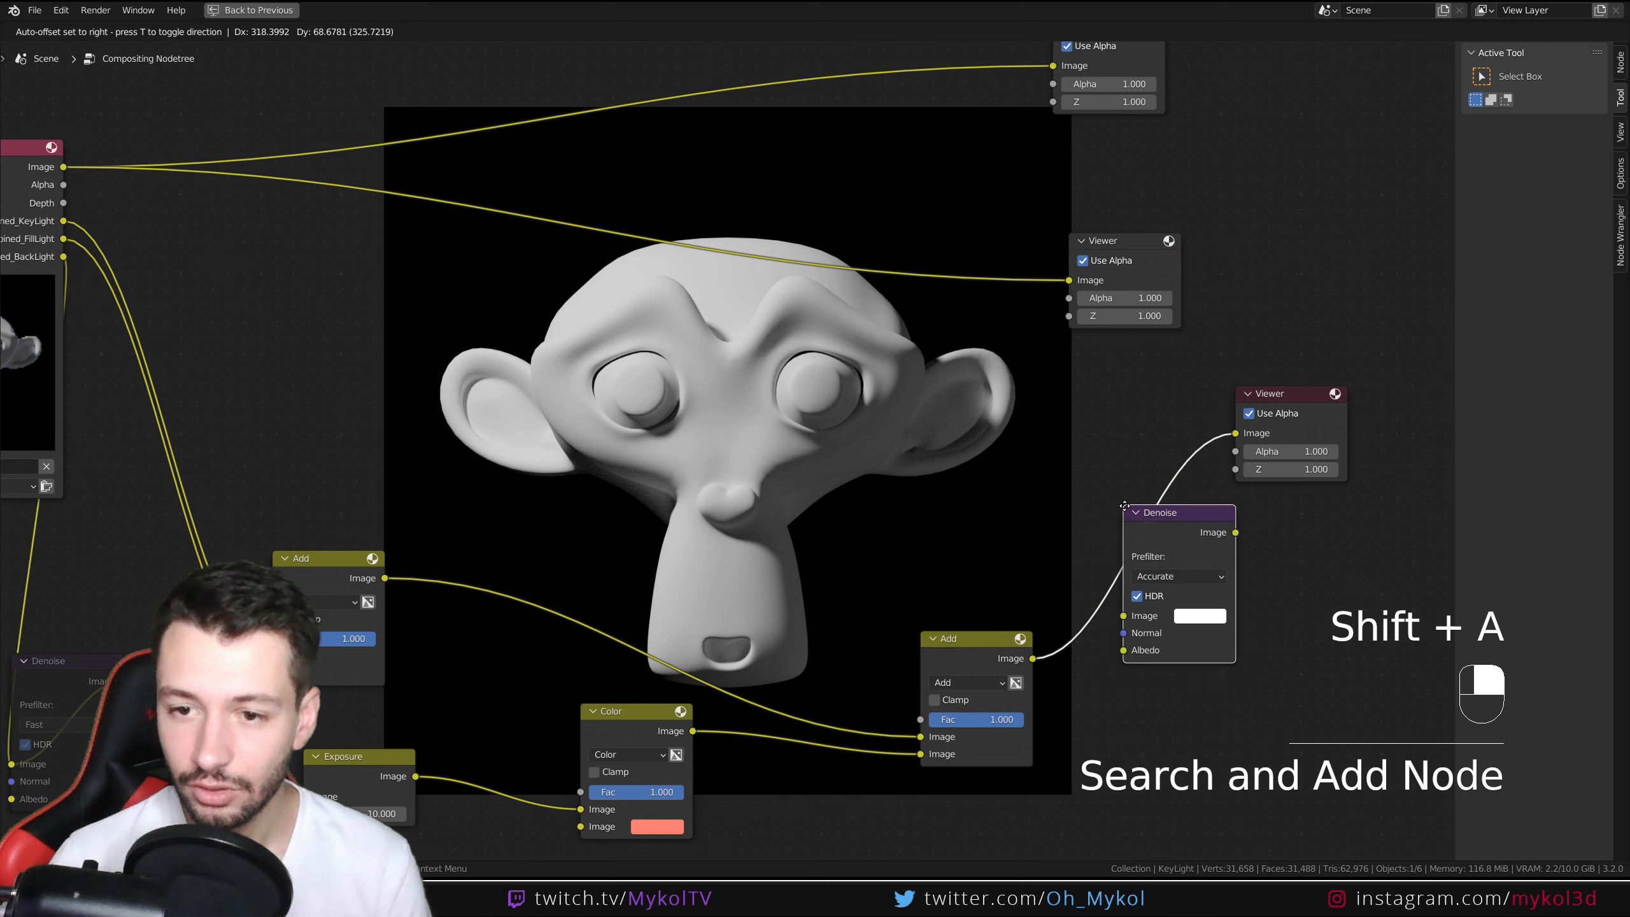
left_click(1139, 565)
left_click(1139, 559)
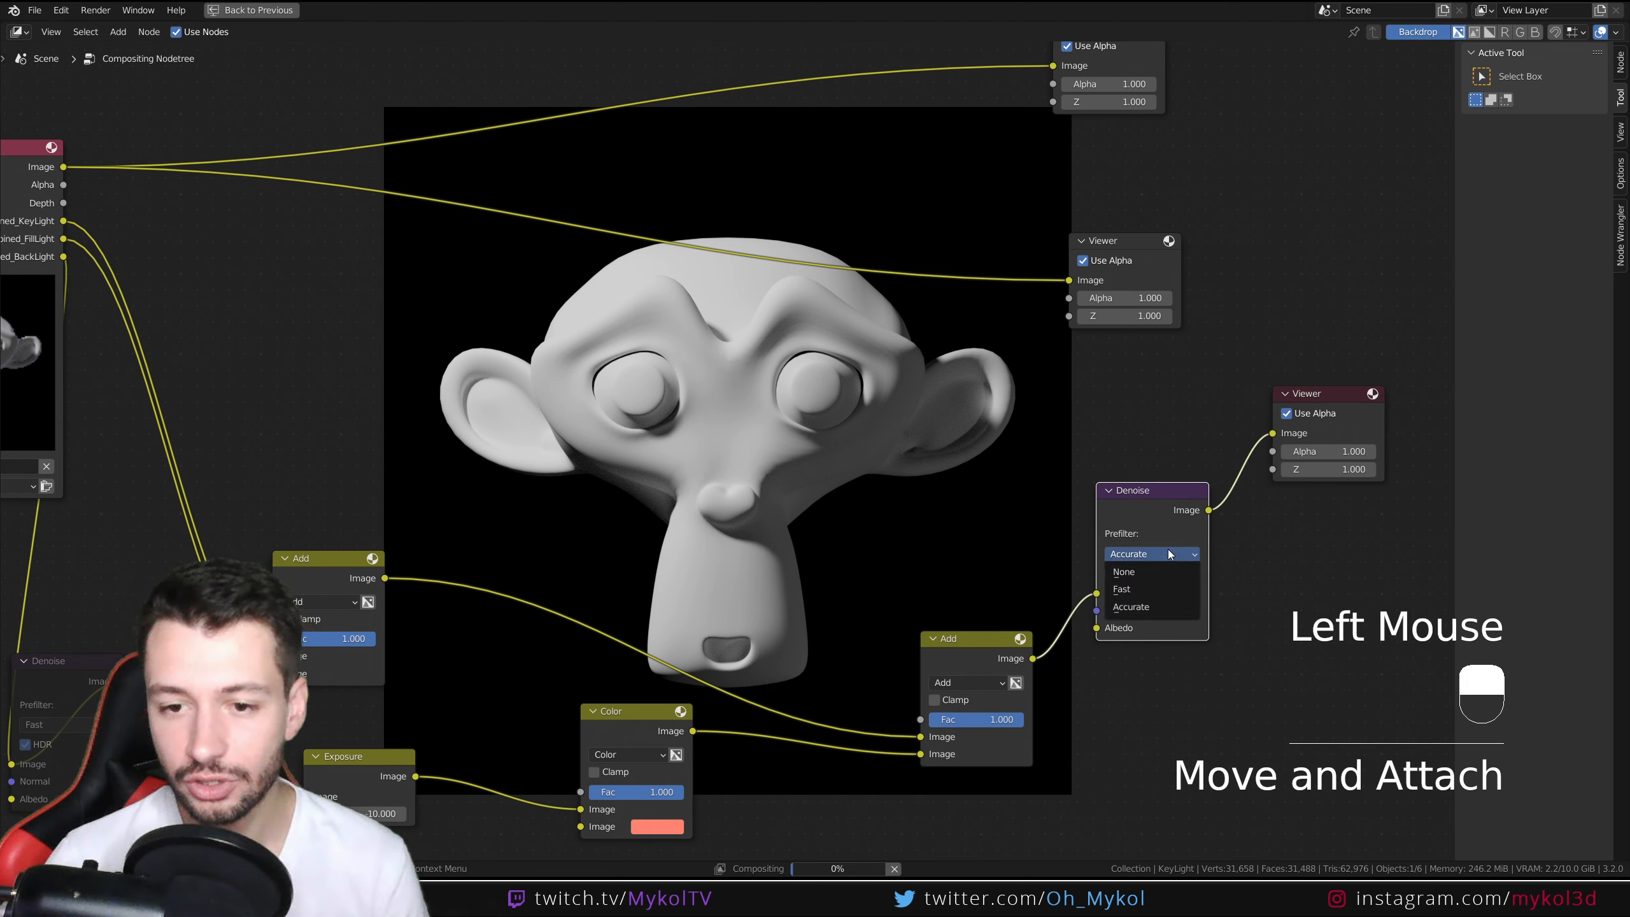
left_click(1139, 582)
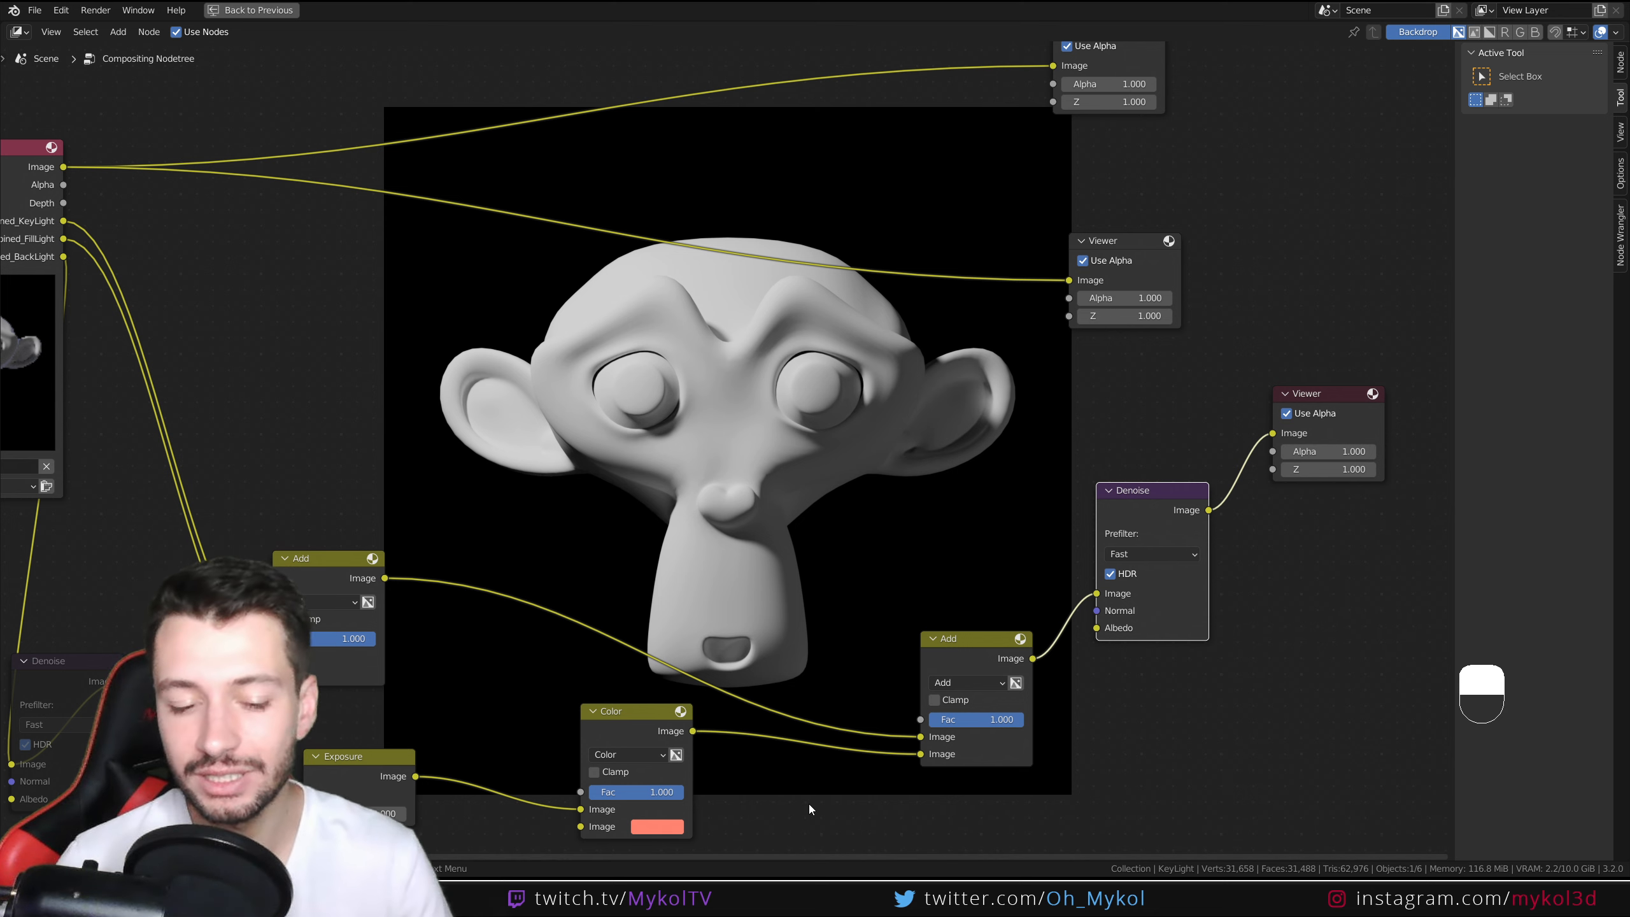
Step: Set the back light's Exposure to 0.000 and its Color node's second Image colour to pale lavender
left_click(359, 814)
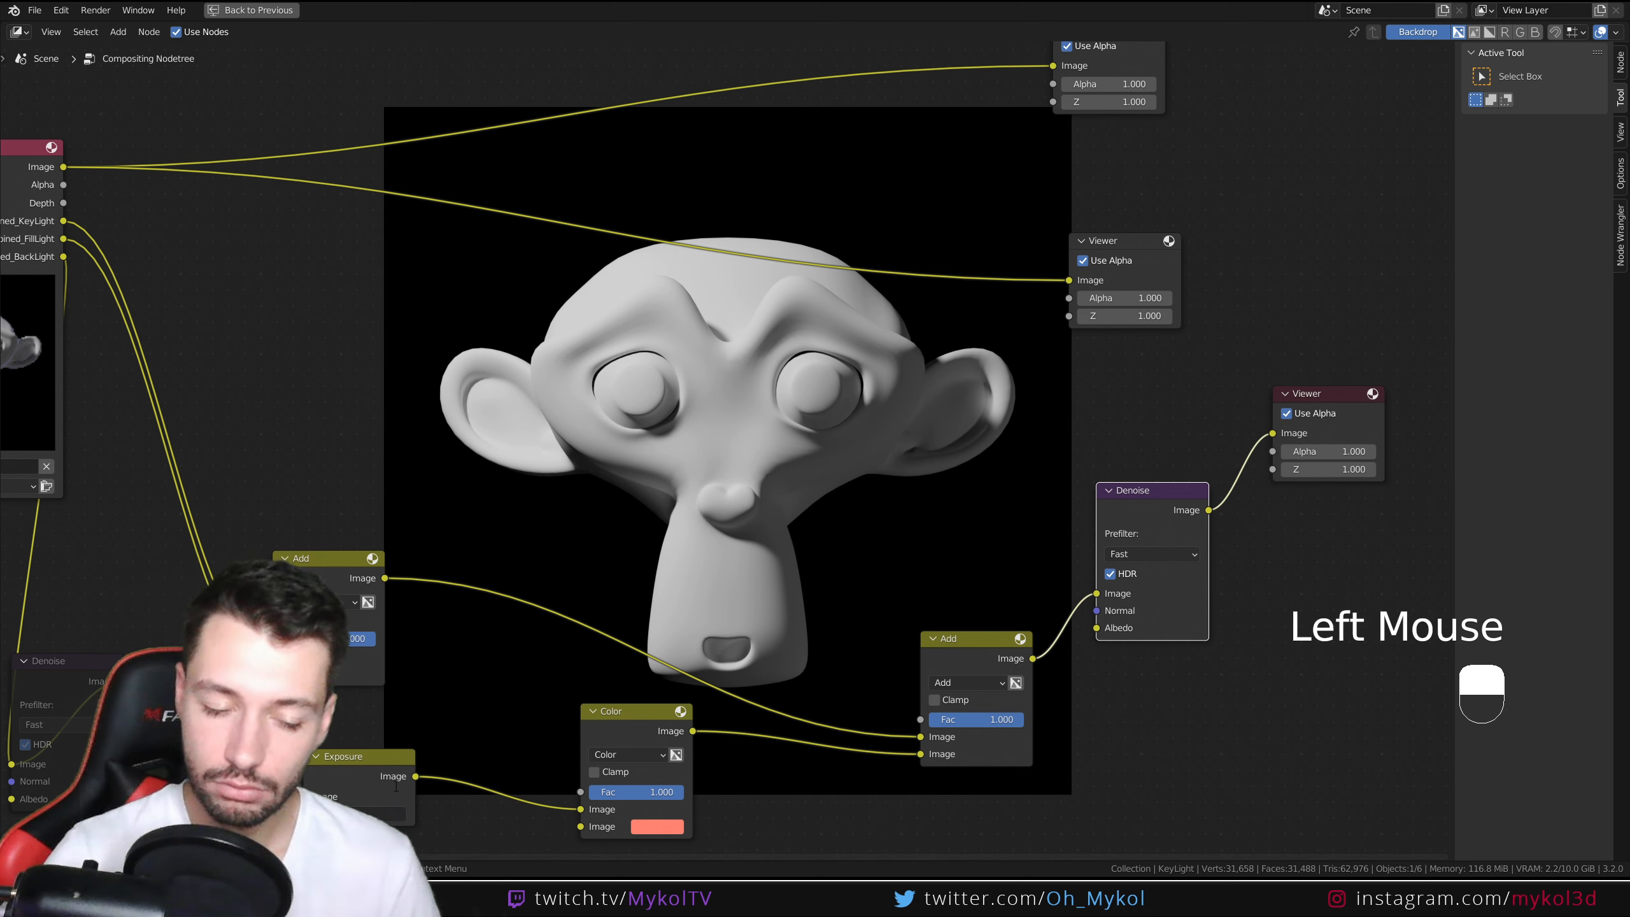
type("0")
key("Return")
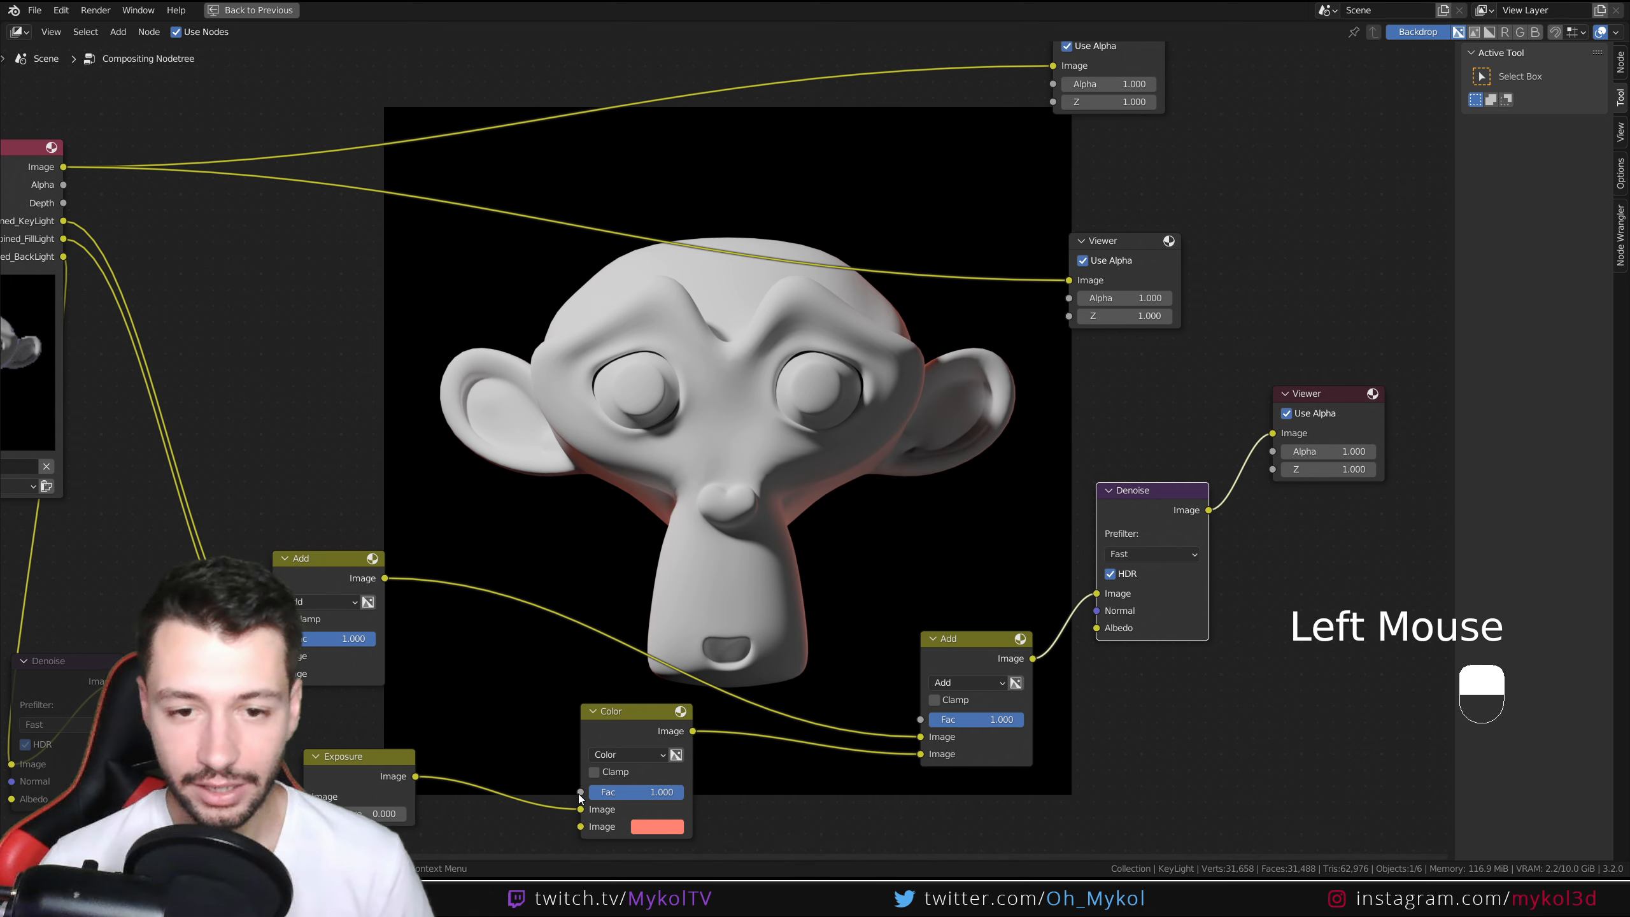
left_click_drag(370, 665, 401, 672)
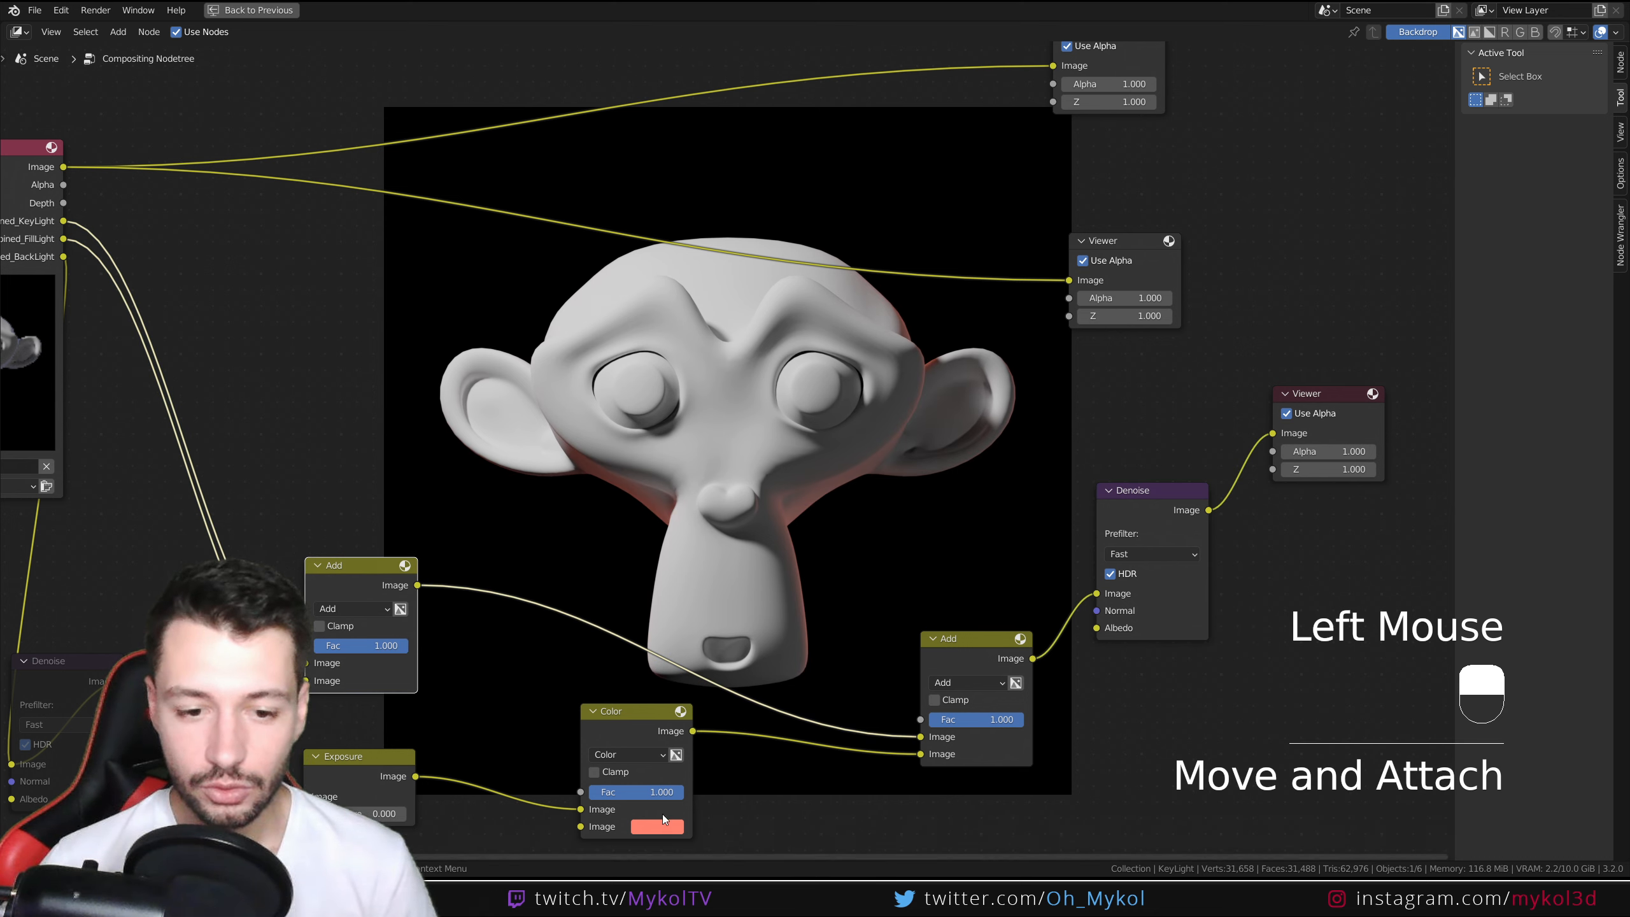
left_click(659, 825)
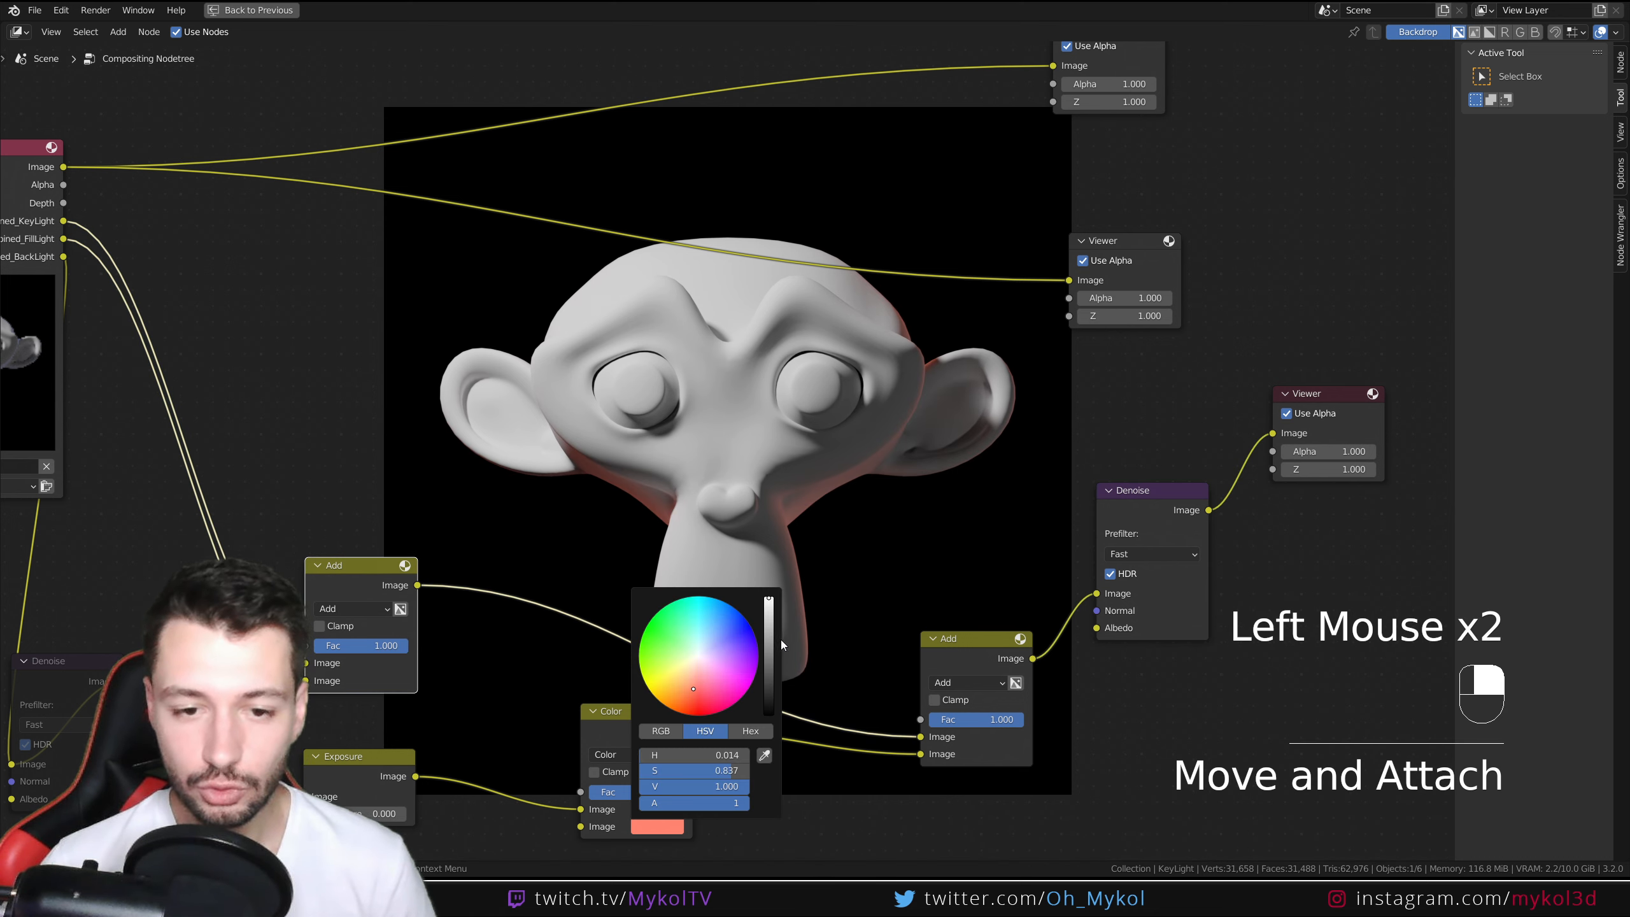
left_click(708, 653)
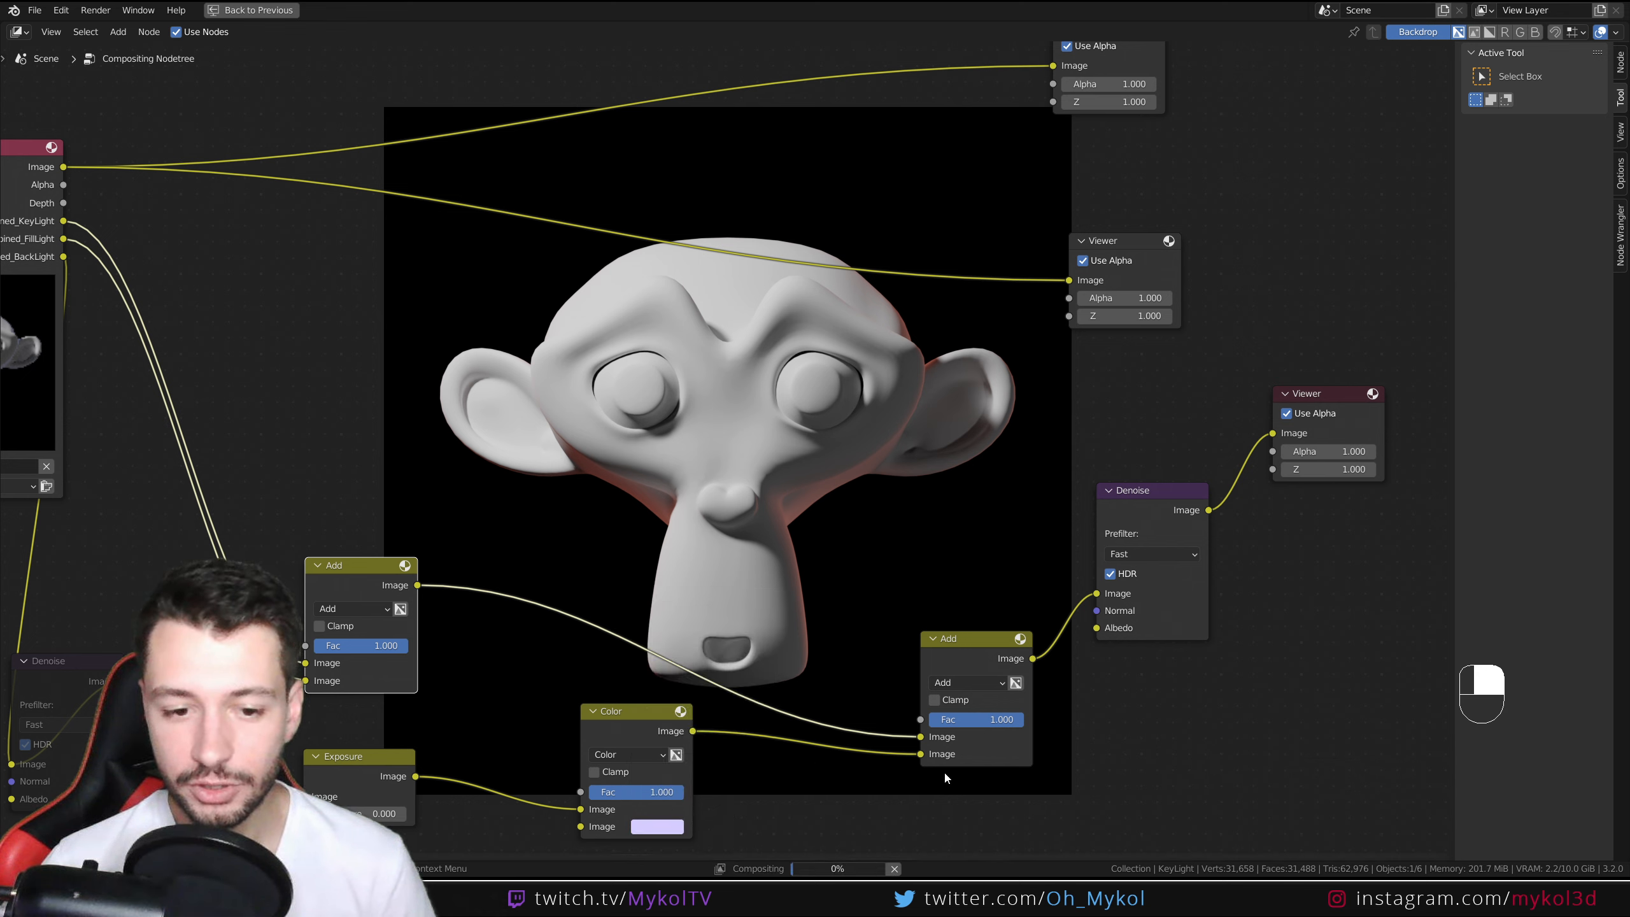
Step: Shift the first Add node aside and insert a duplicate of the Color node between Combined_KeyLight and that Add node
left_click_drag(361, 576, 597, 509)
left_click(654, 721)
key("shift+d")
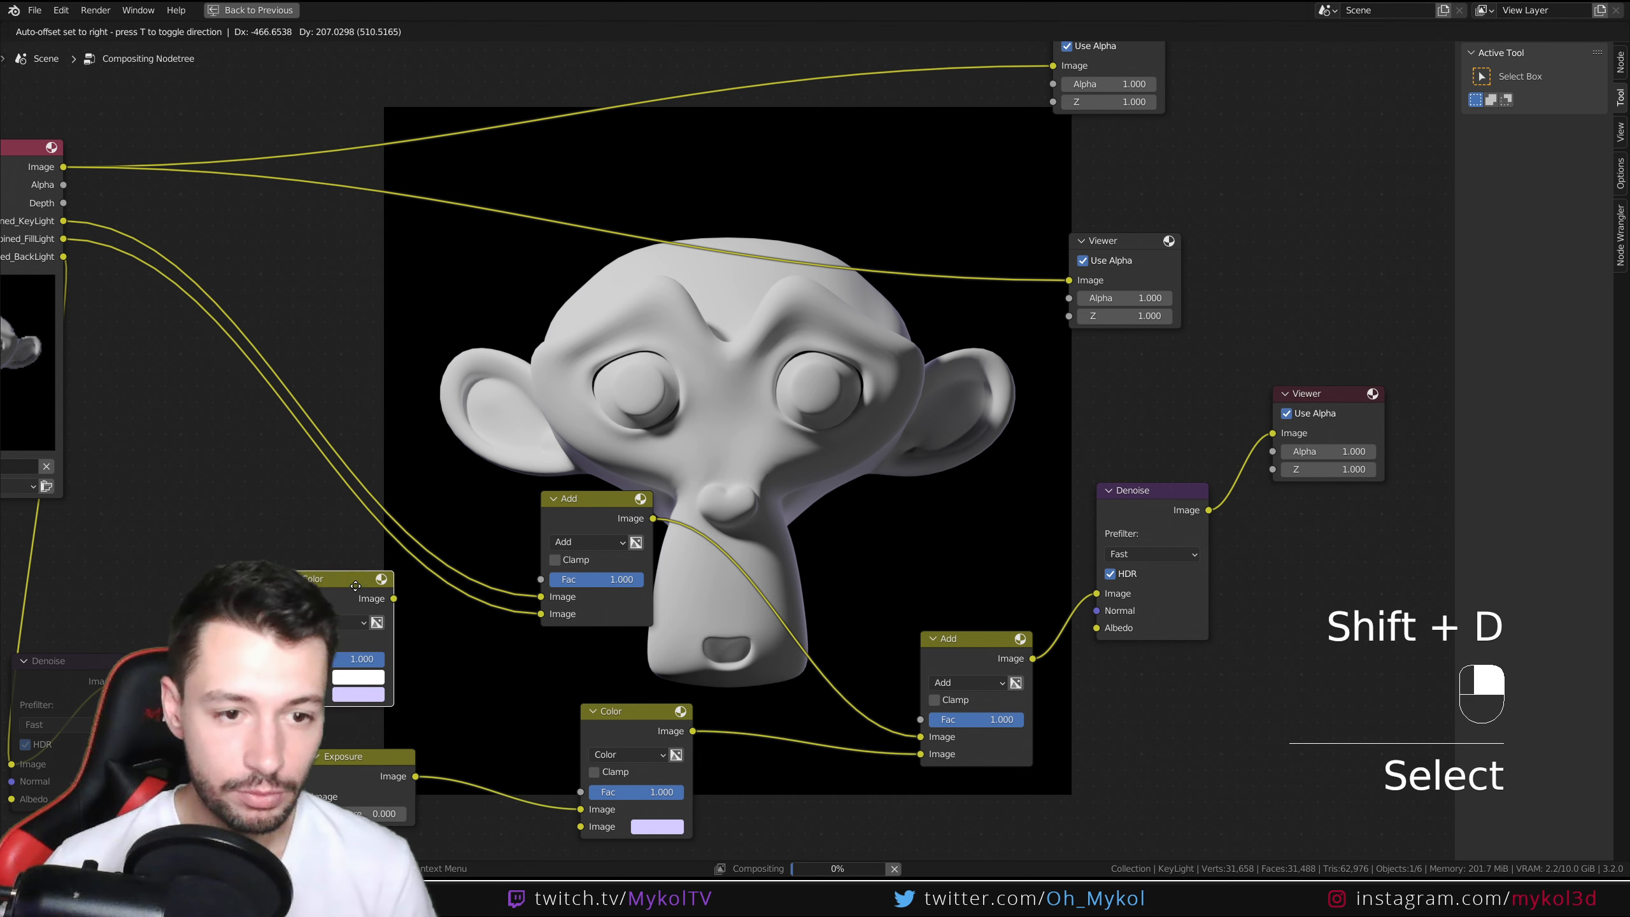
left_click(437, 388)
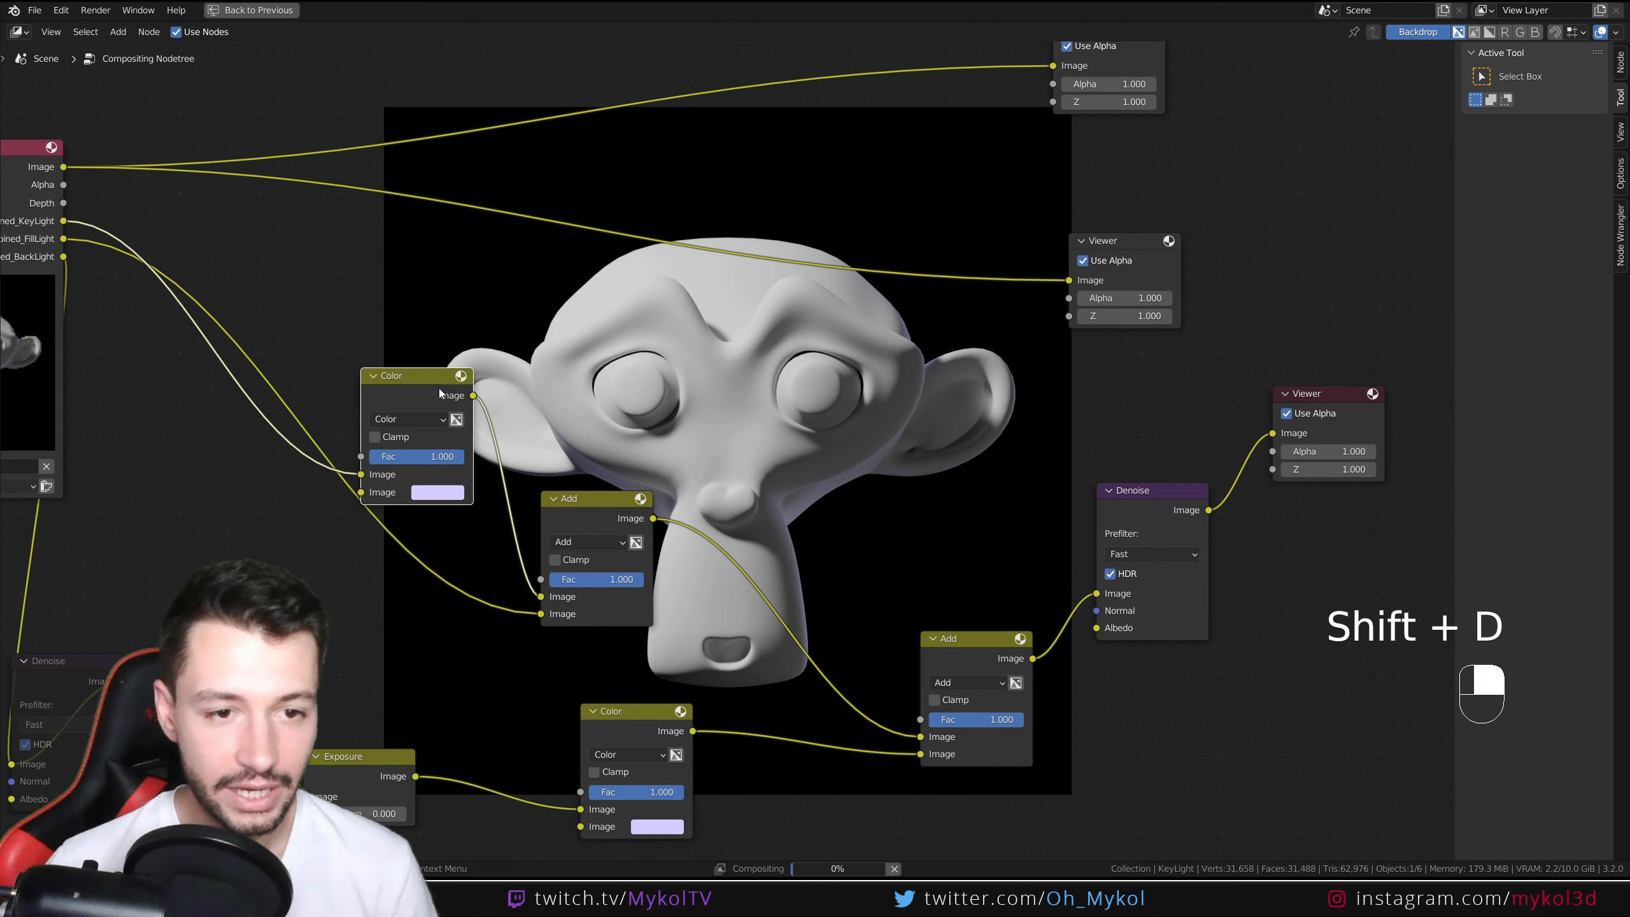
left_click_drag(430, 379, 428, 260)
Step: Set the key light Color node's second Image colour to pale yellow and its factor to 0.473
left_click(435, 373)
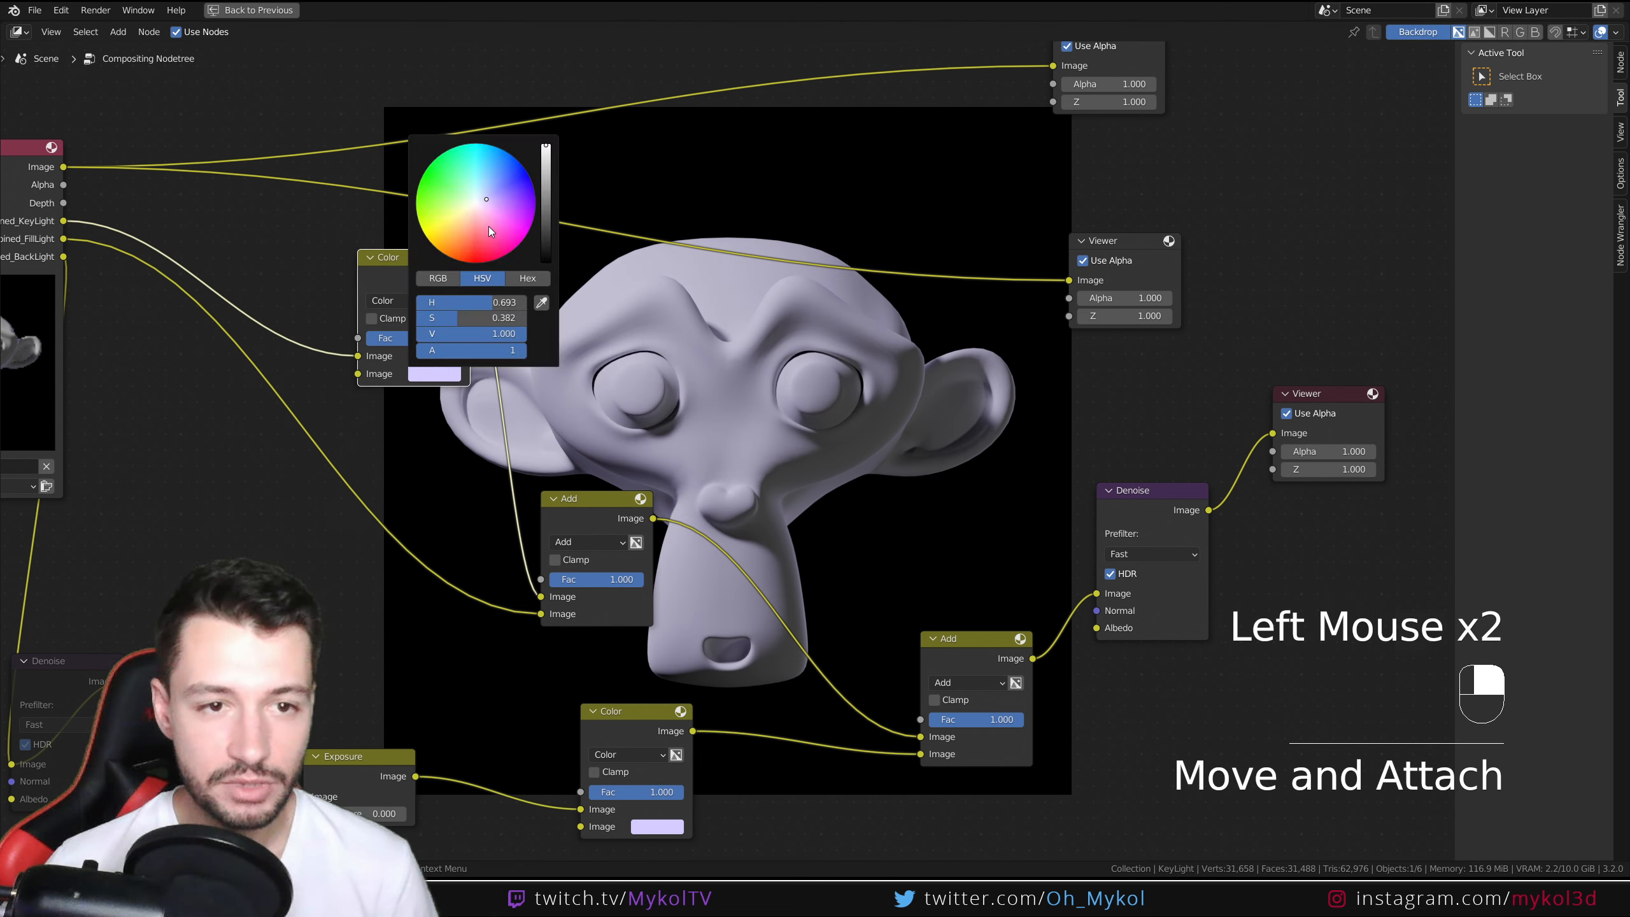
left_click(461, 214)
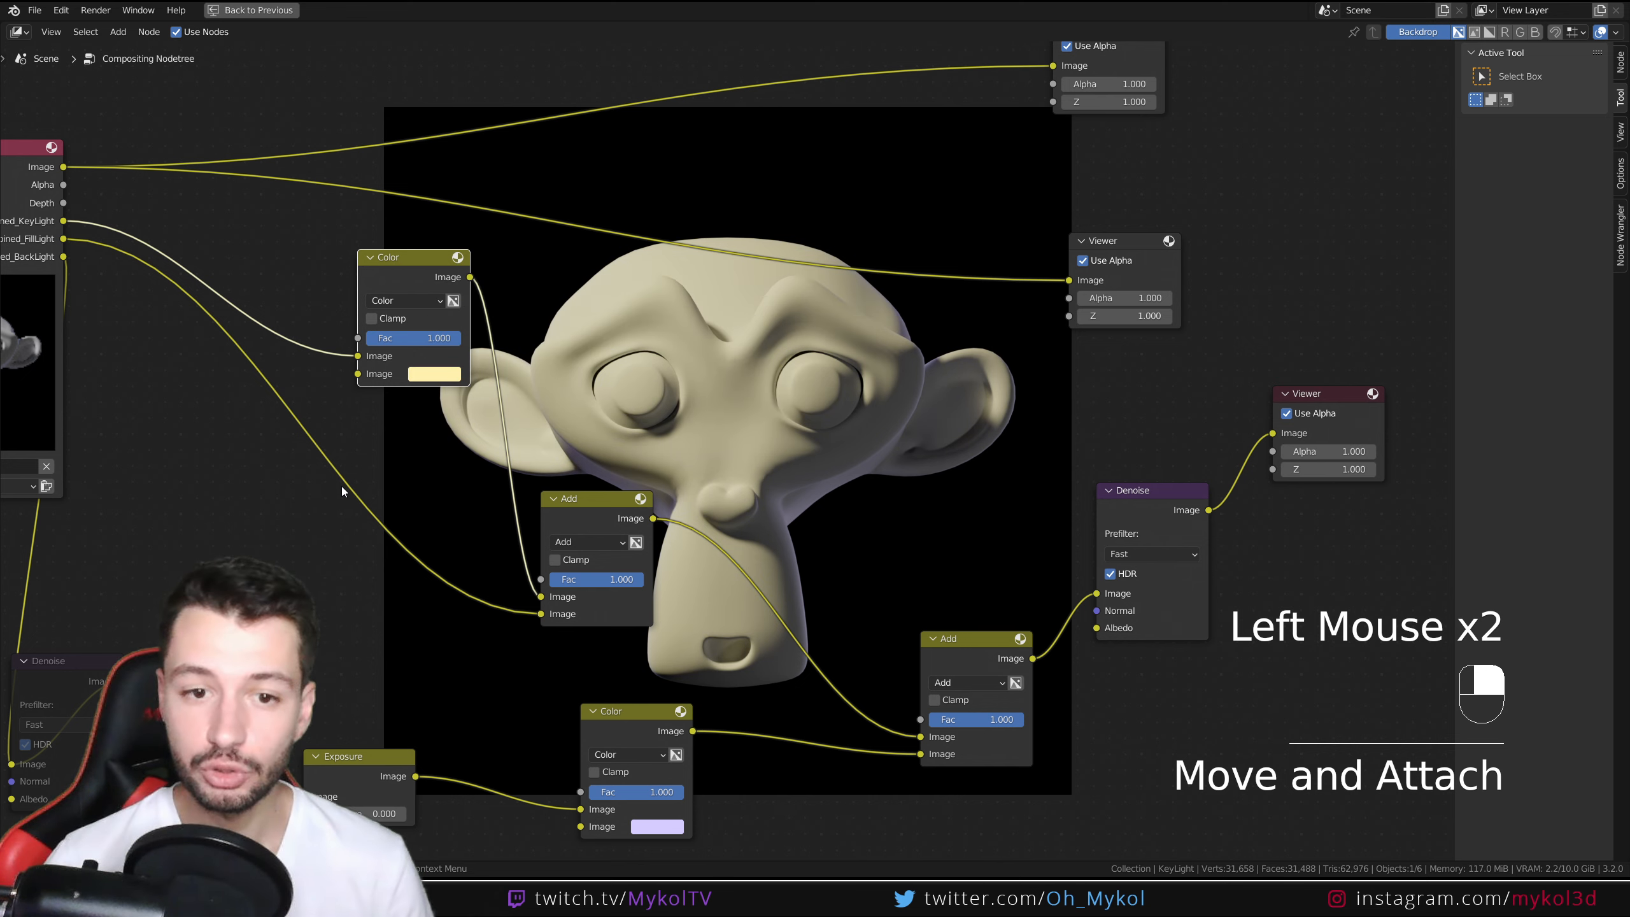
left_click(437, 372)
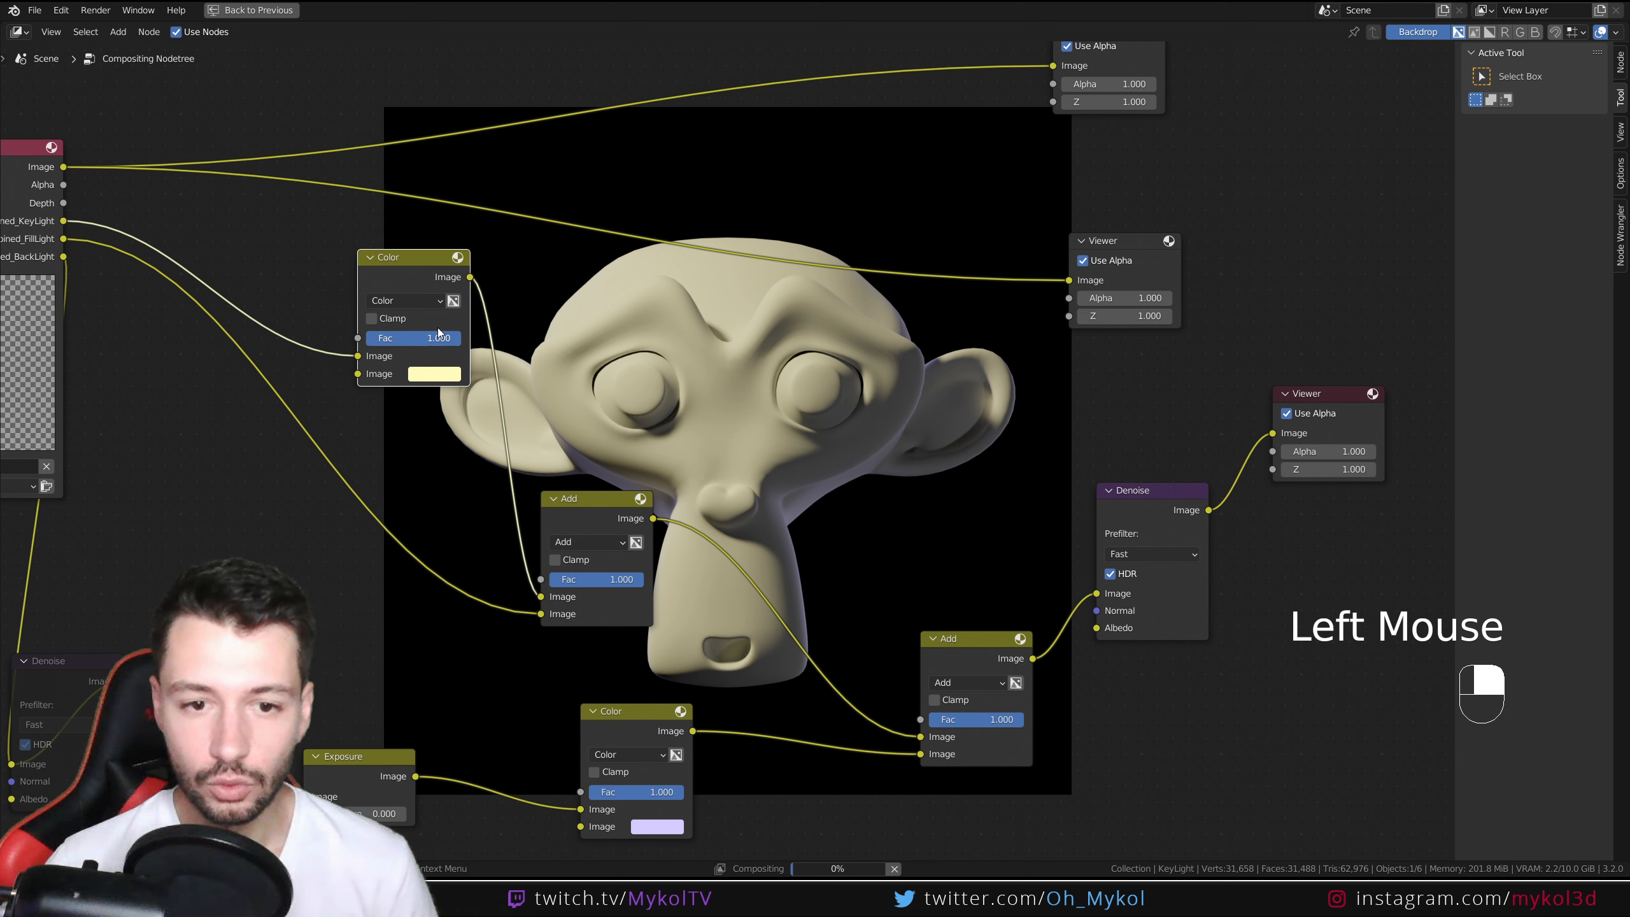
left_click_drag(440, 340, 393, 340)
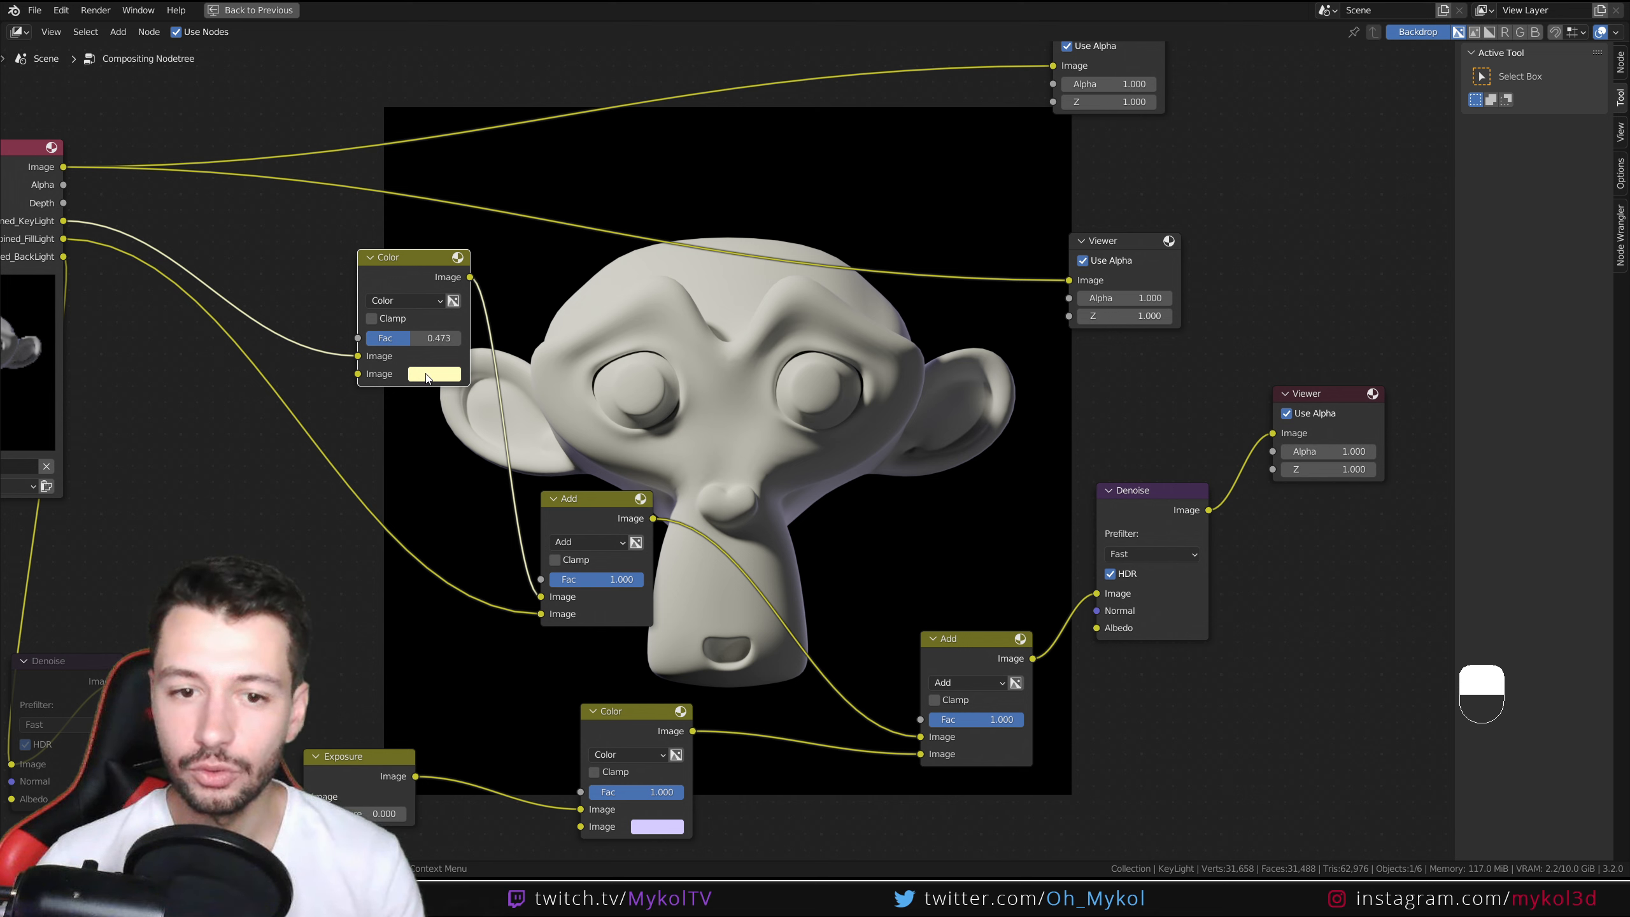
Step: Insert a duplicate of the key light Color node on the Combined_FillLight link and reposition both Color nodes
left_click(409, 268)
key("shift+d")
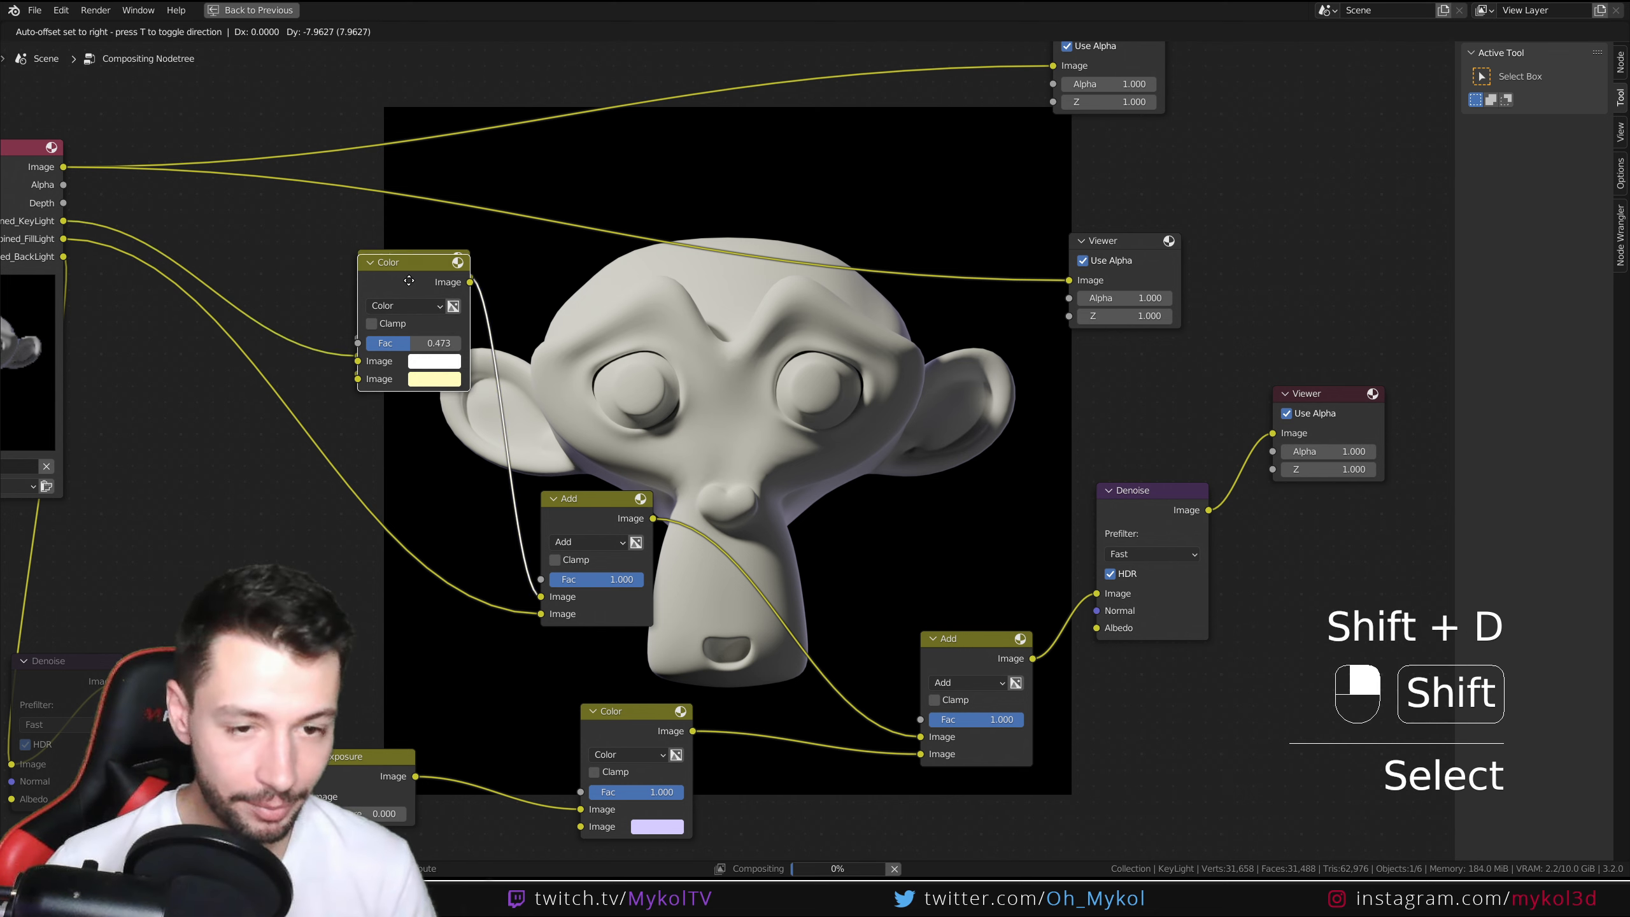
left_click(389, 471)
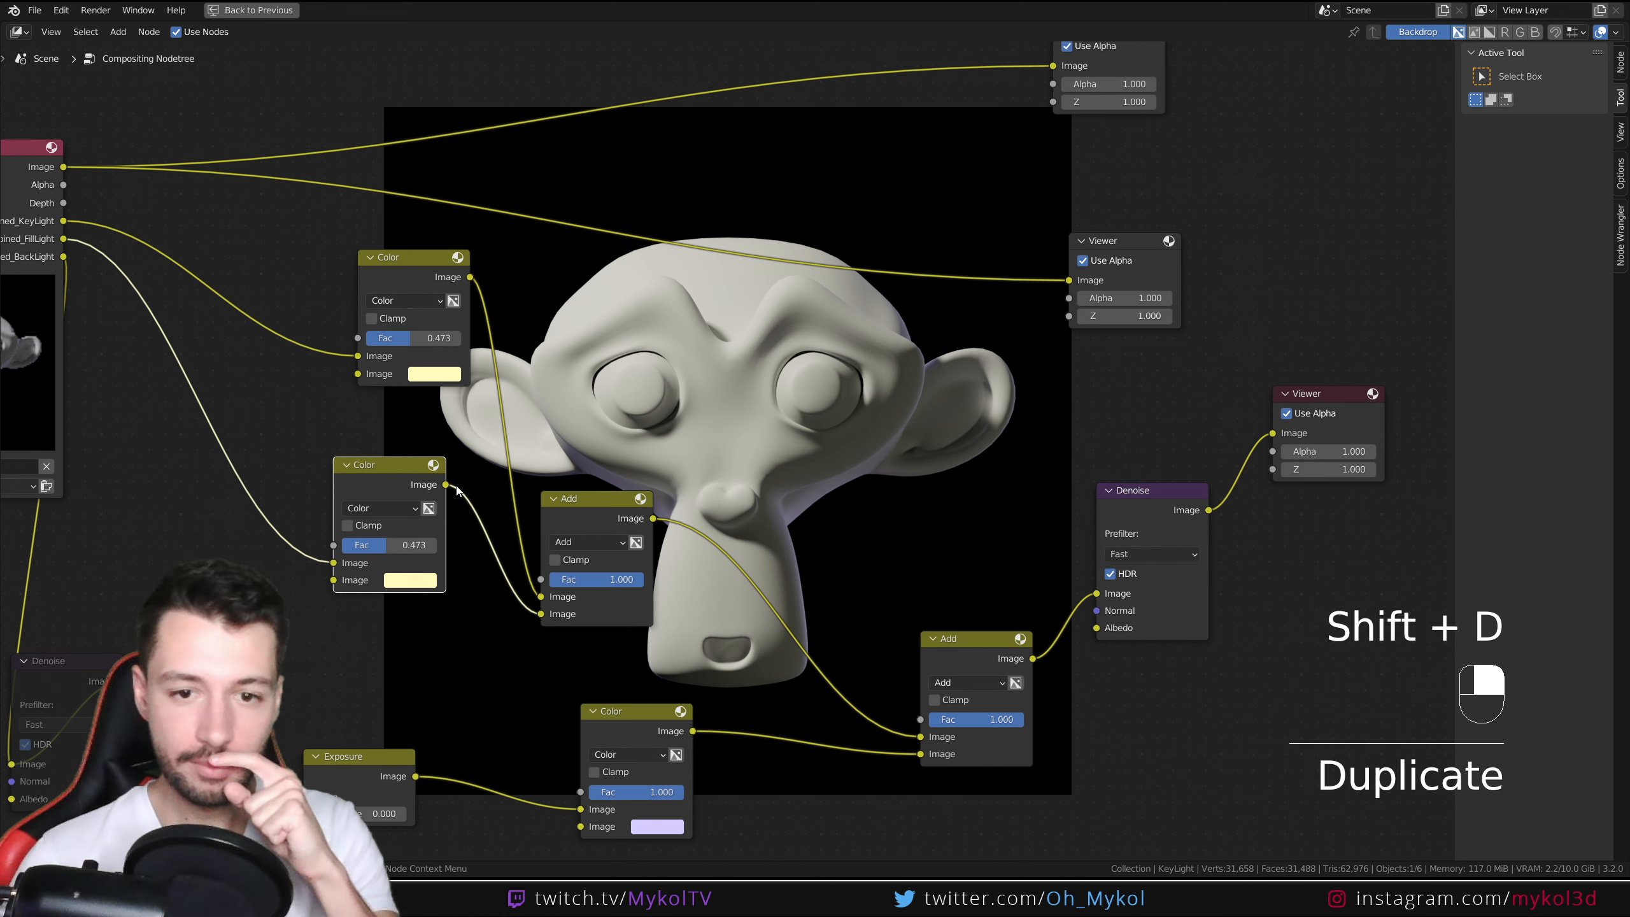
left_click_drag(418, 371, 362, 374)
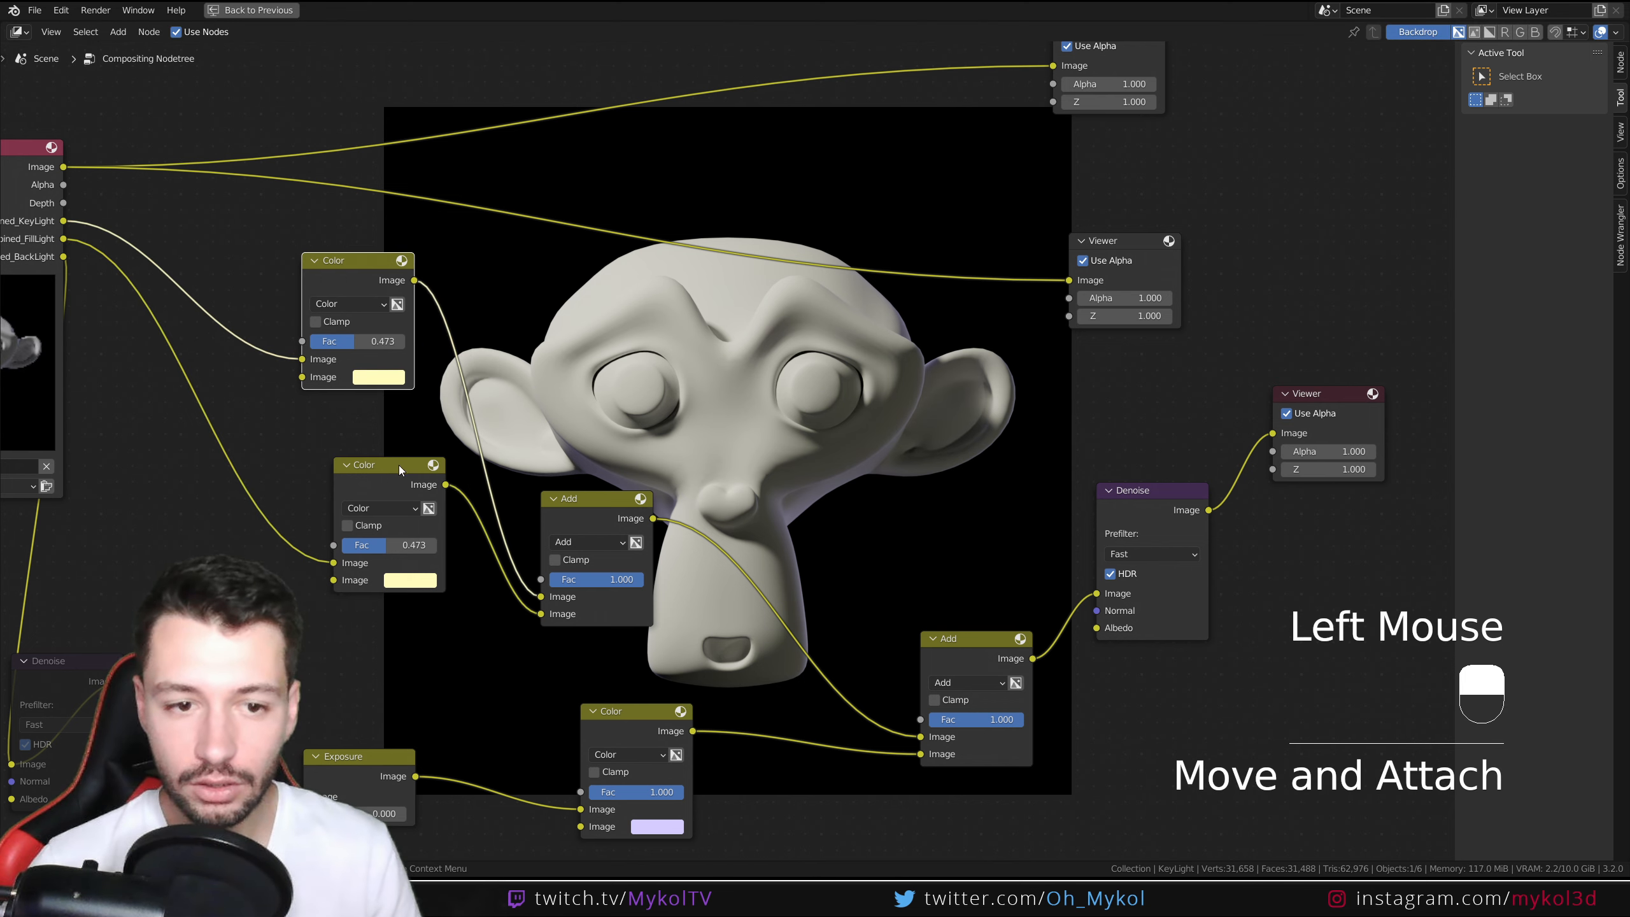
left_click_drag(399, 484, 296, 502)
Step: Insert an Exposure node between the key light's Color node and the first Add node, and move that Color node aside
middle_click_drag(296, 502, 437, 486)
key("shift+a")
type("expo")
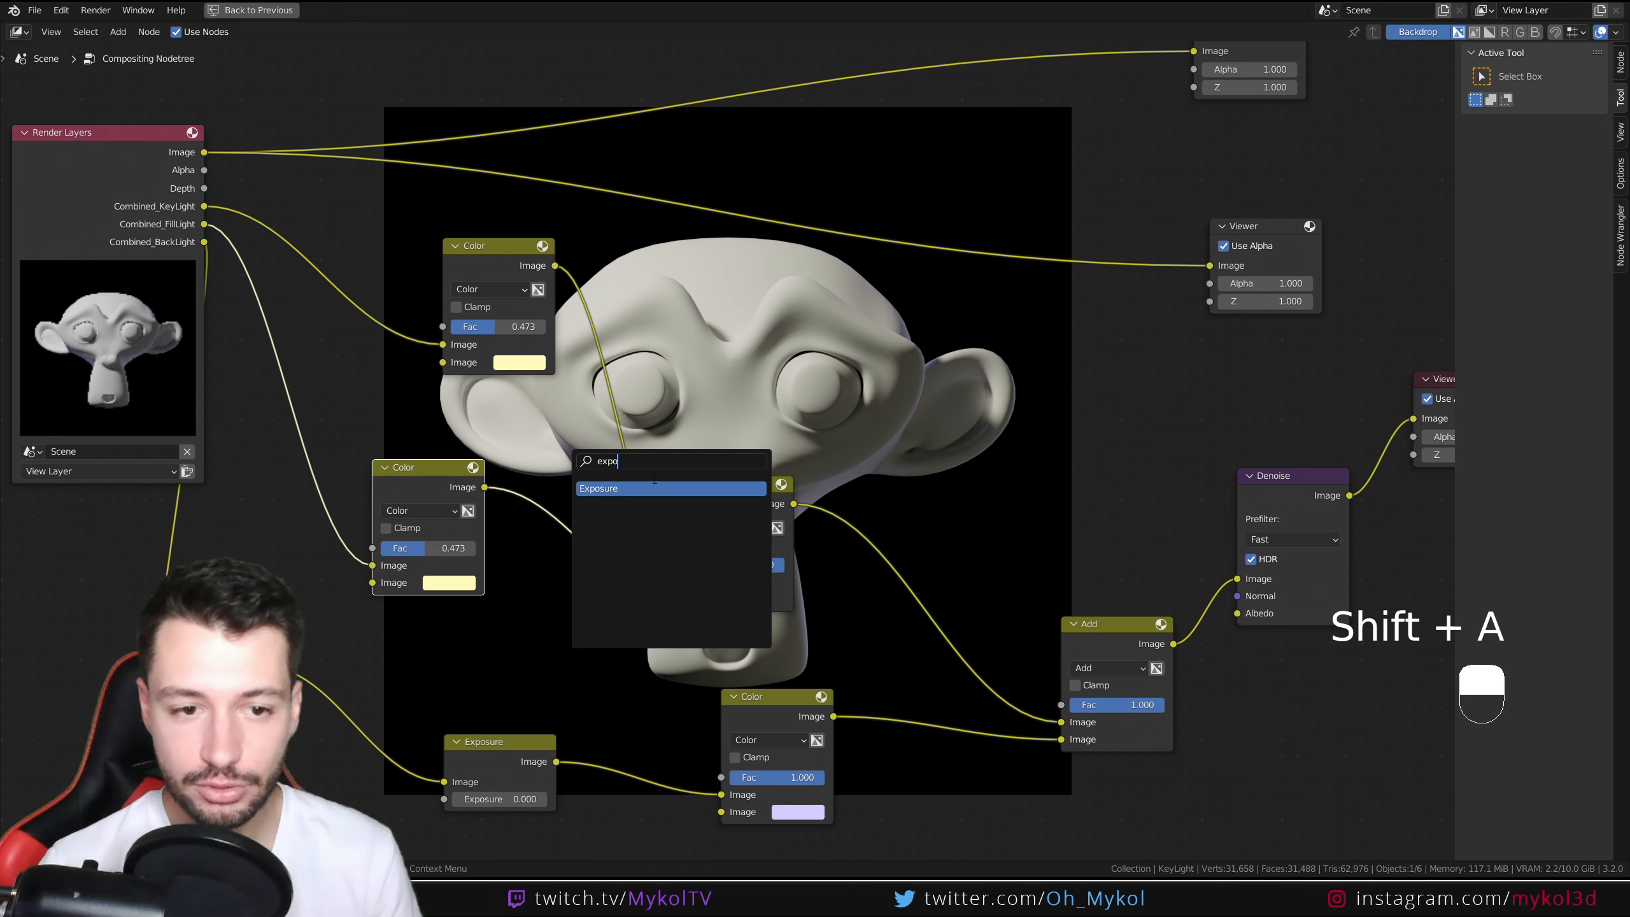
key("Return")
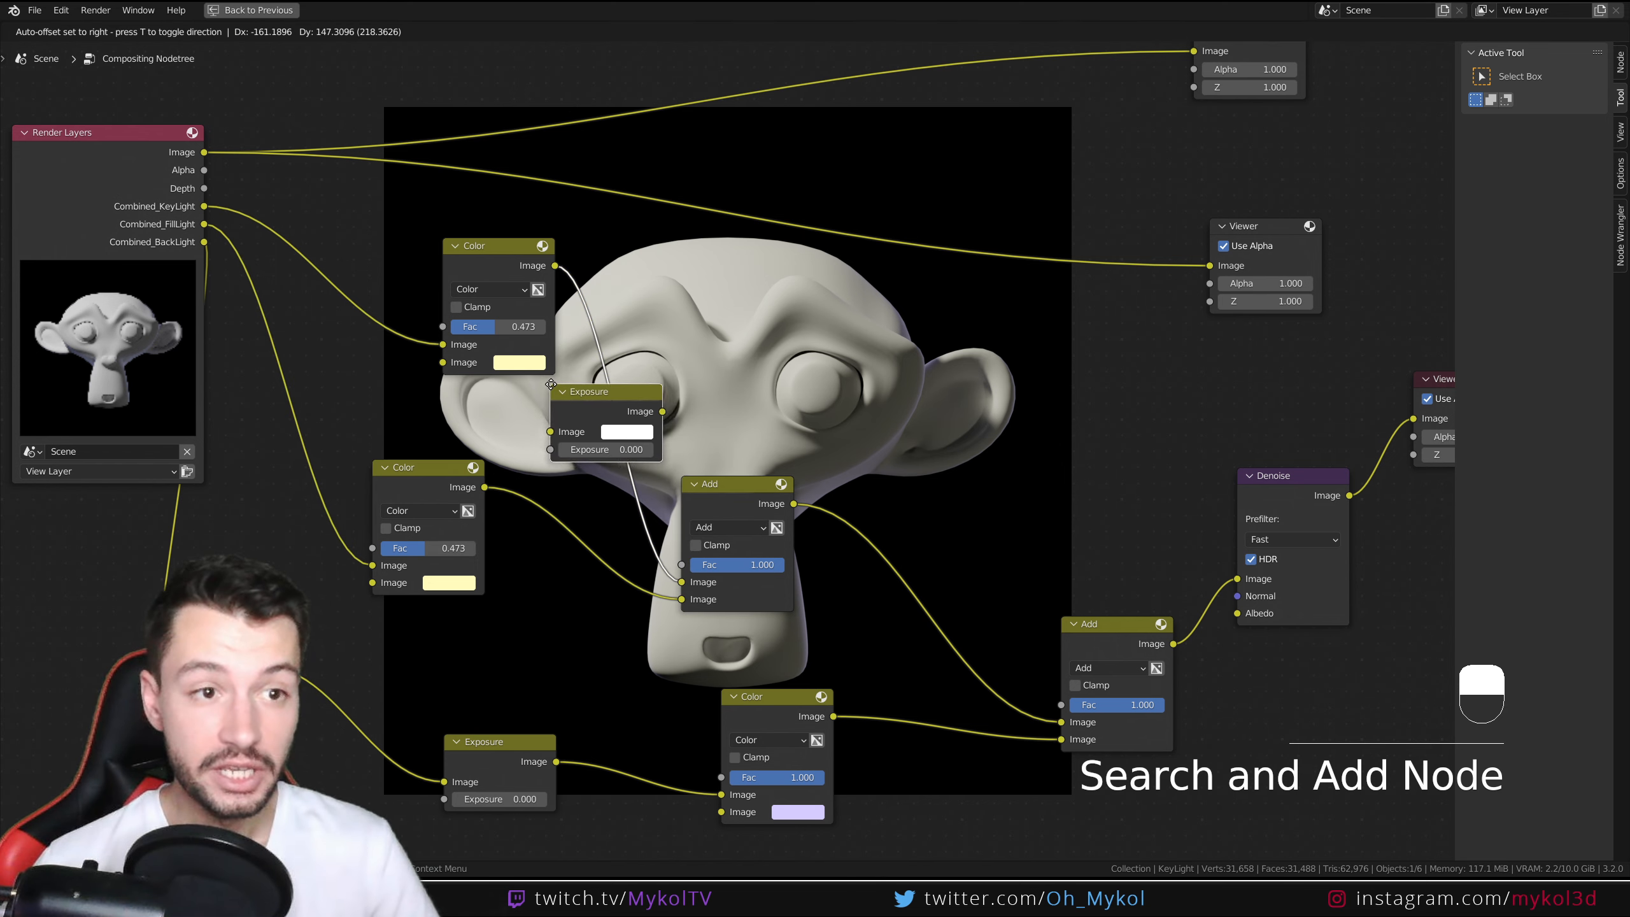
left_click(644, 437)
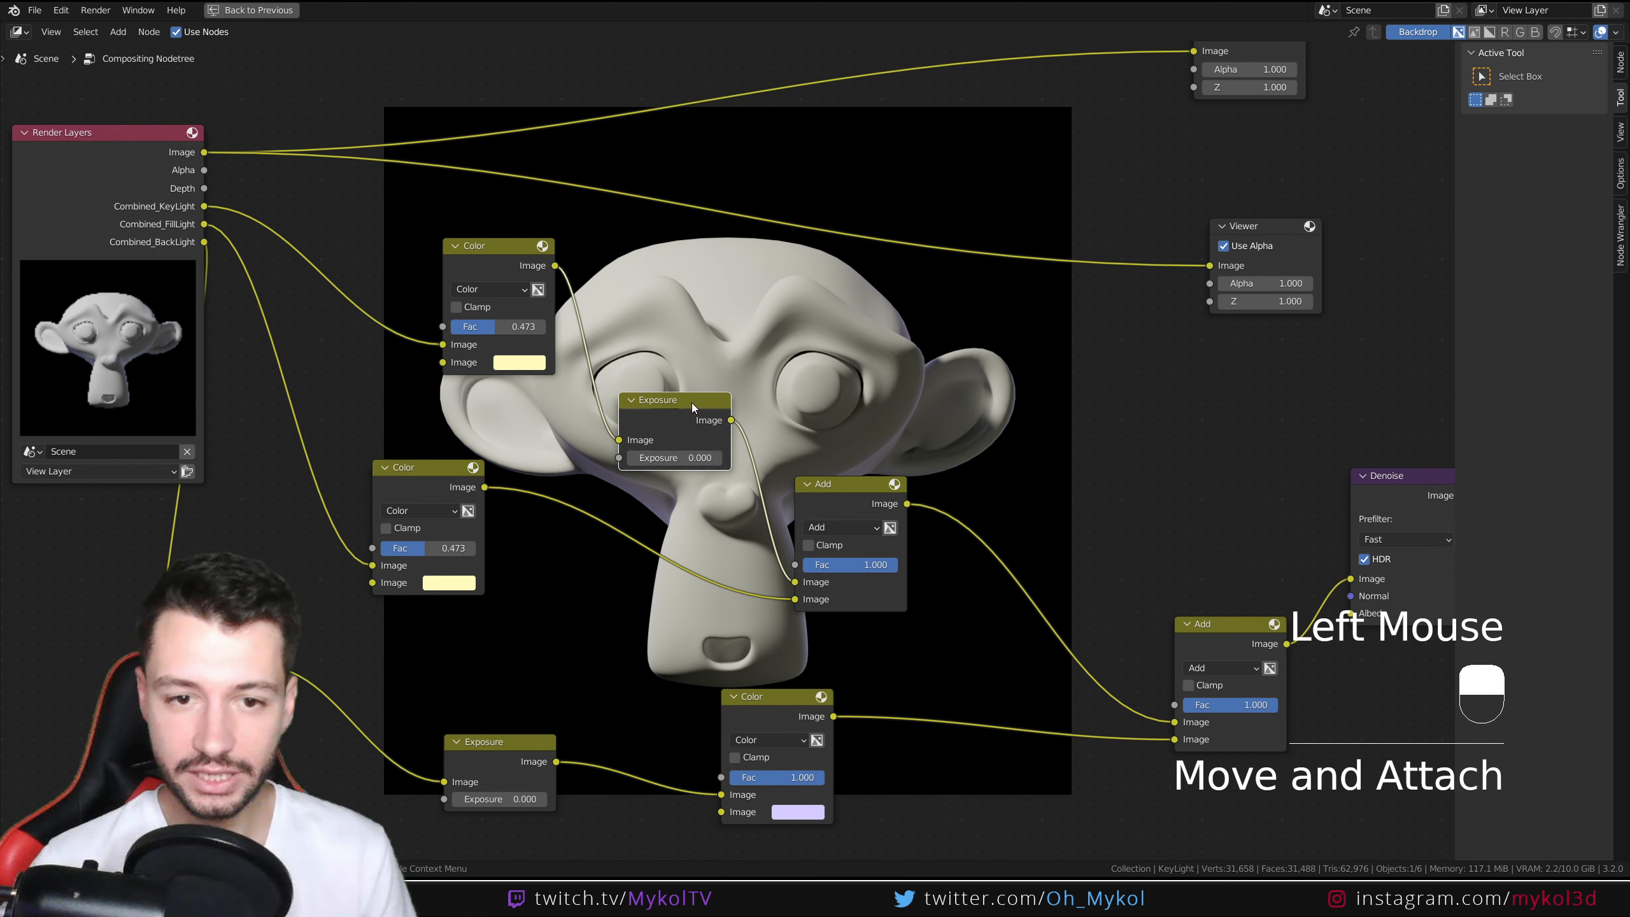
left_click_drag(479, 247, 357, 230)
Step: Set the key light's Exposure node to -10.000
left_click(678, 456)
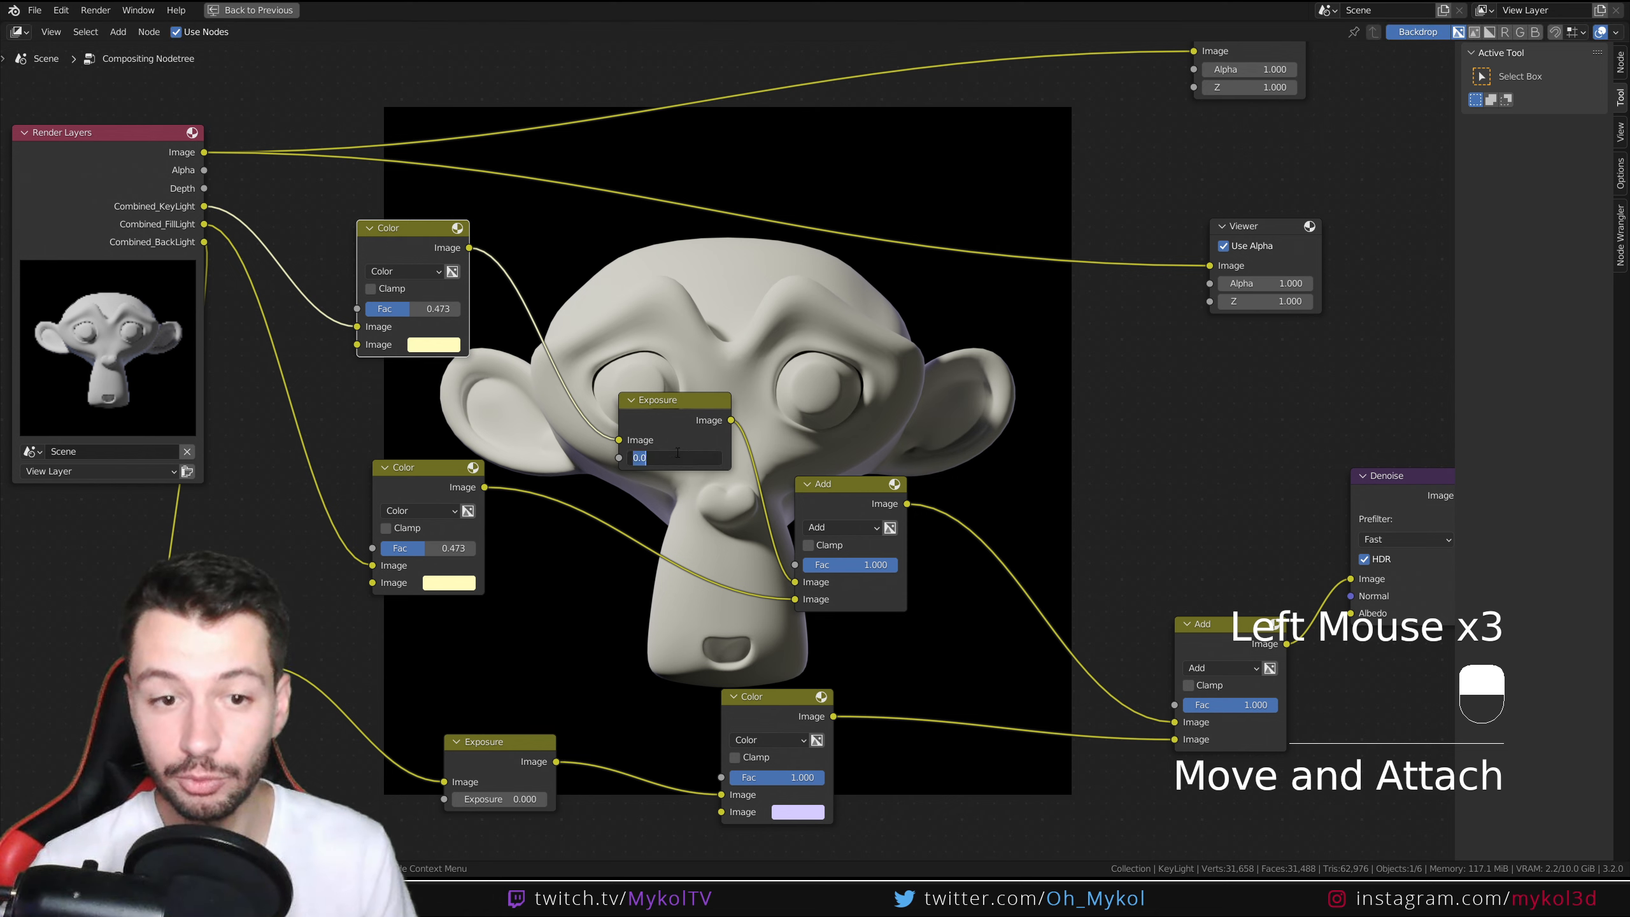
type("-10")
key("Return")
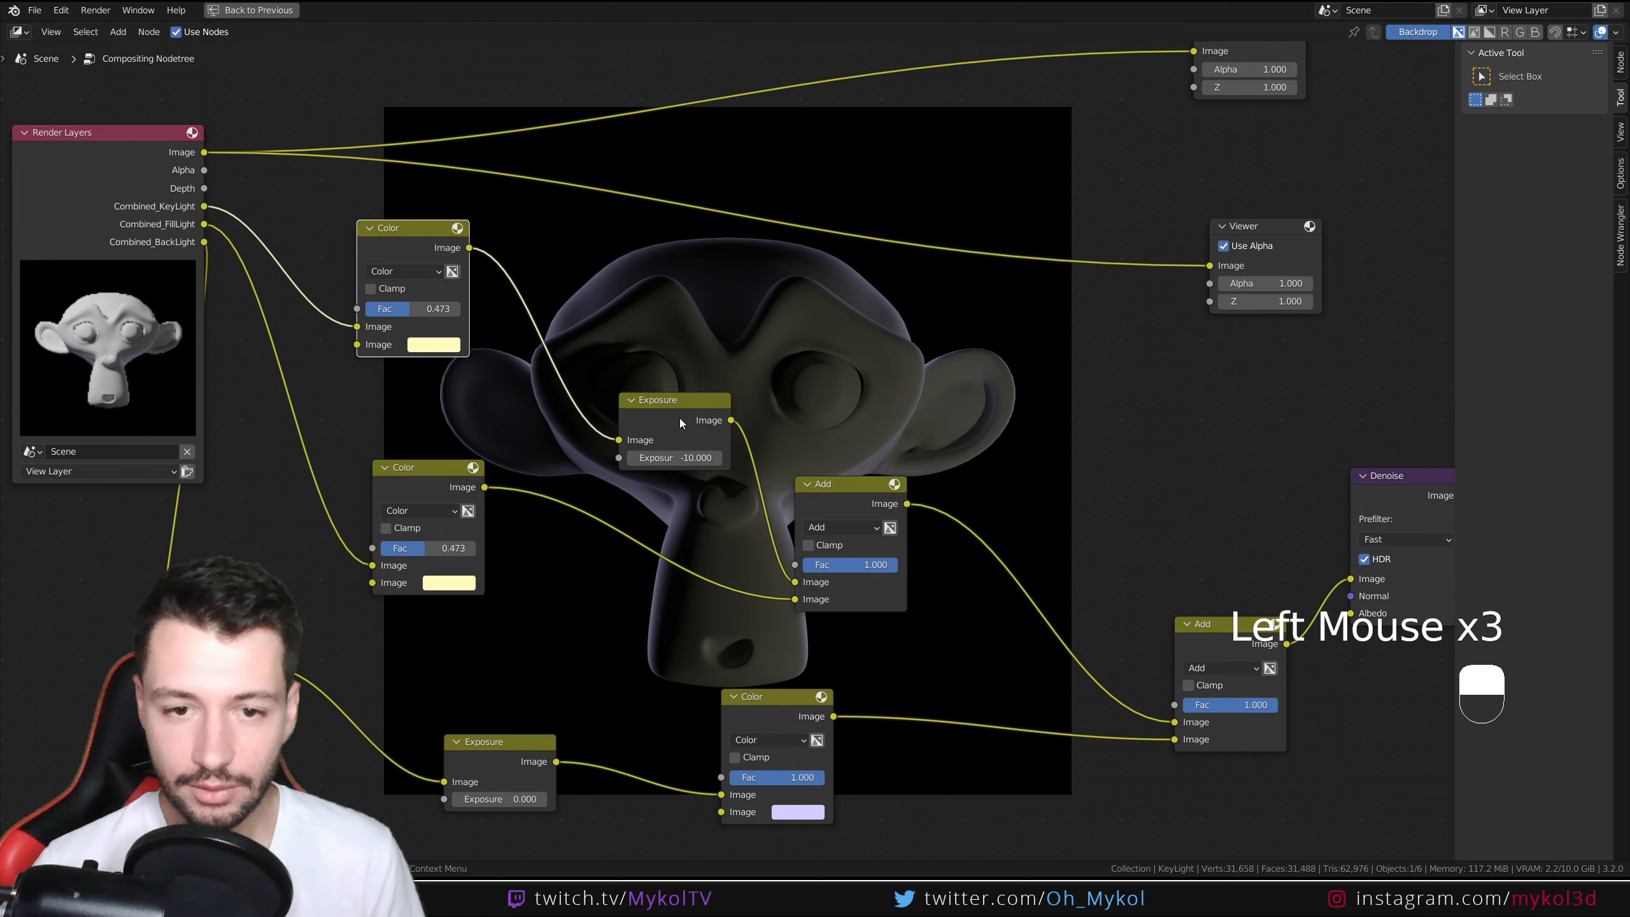
Step: Reposition the key light's Exposure node closer to its Color node and set its exposure to 0.000
left_click_drag(680, 418, 536, 422)
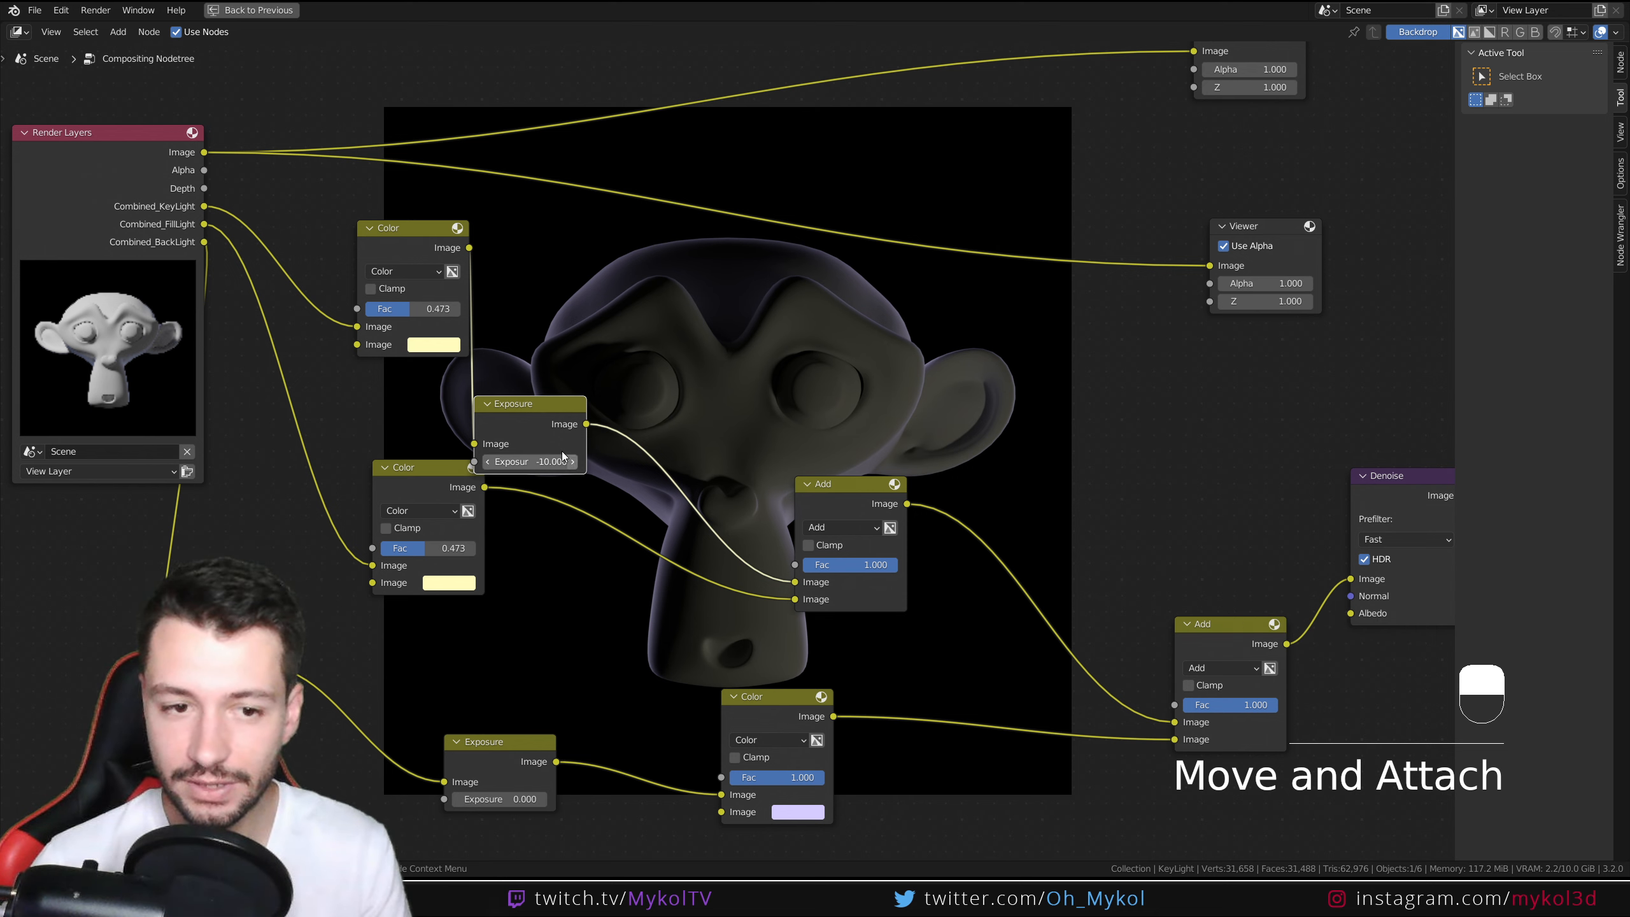
left_click_drag(562, 451, 617, 432)
left_click(589, 442)
type("0")
key("Return")
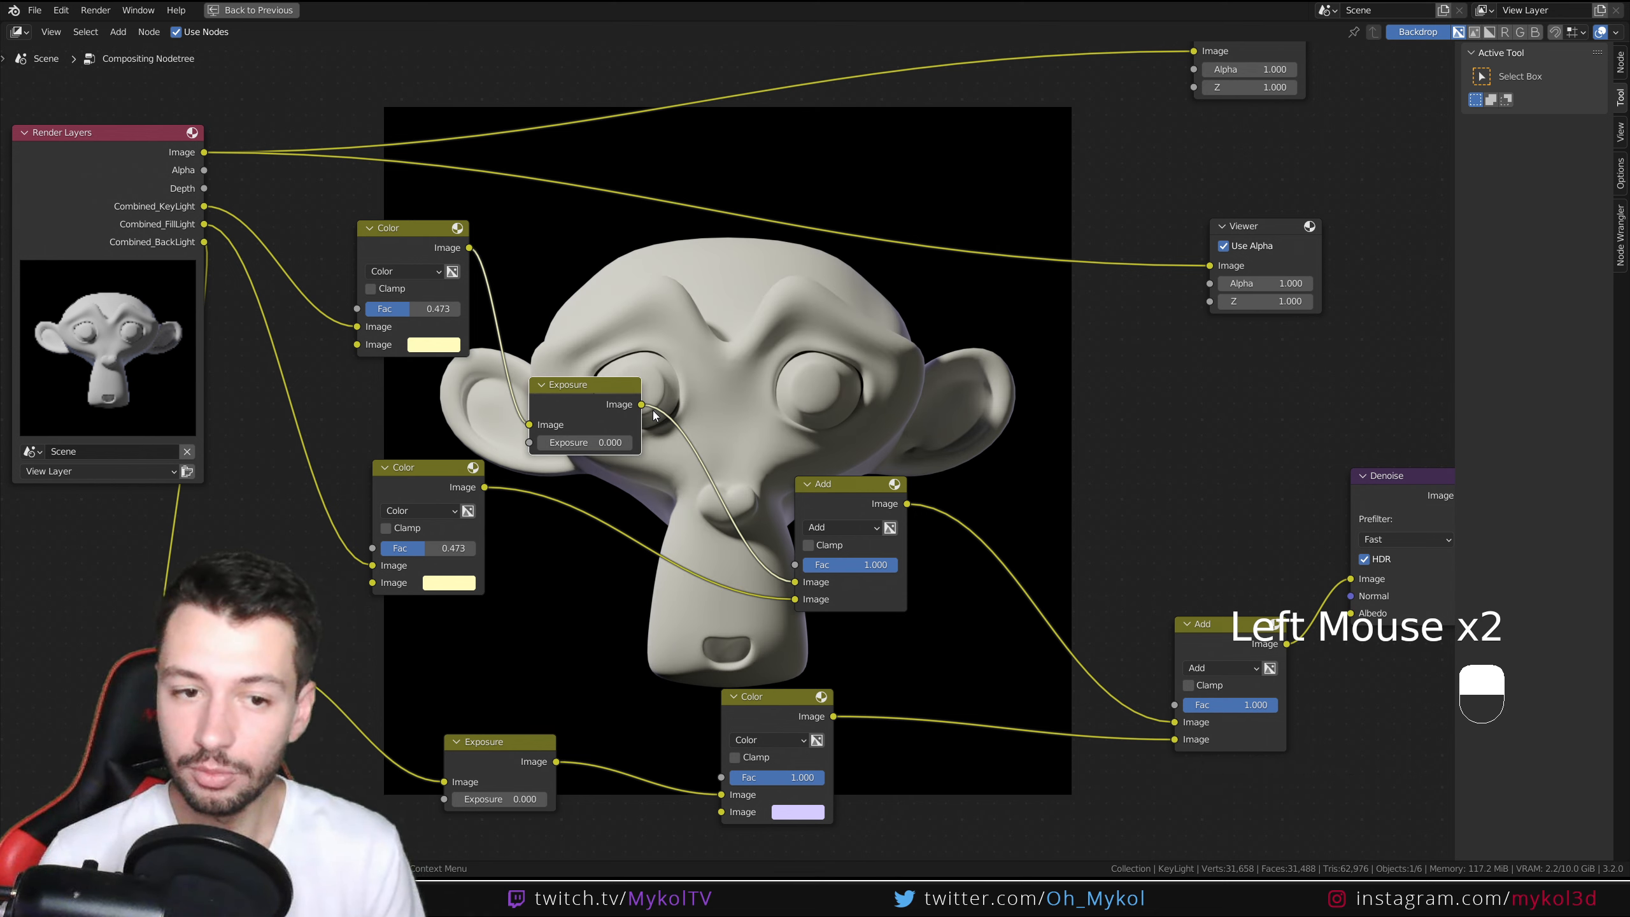
Step: Try exposure values of 3.000 and 2.000 on the key light's Exposure node
left_click(584, 442)
type("3")
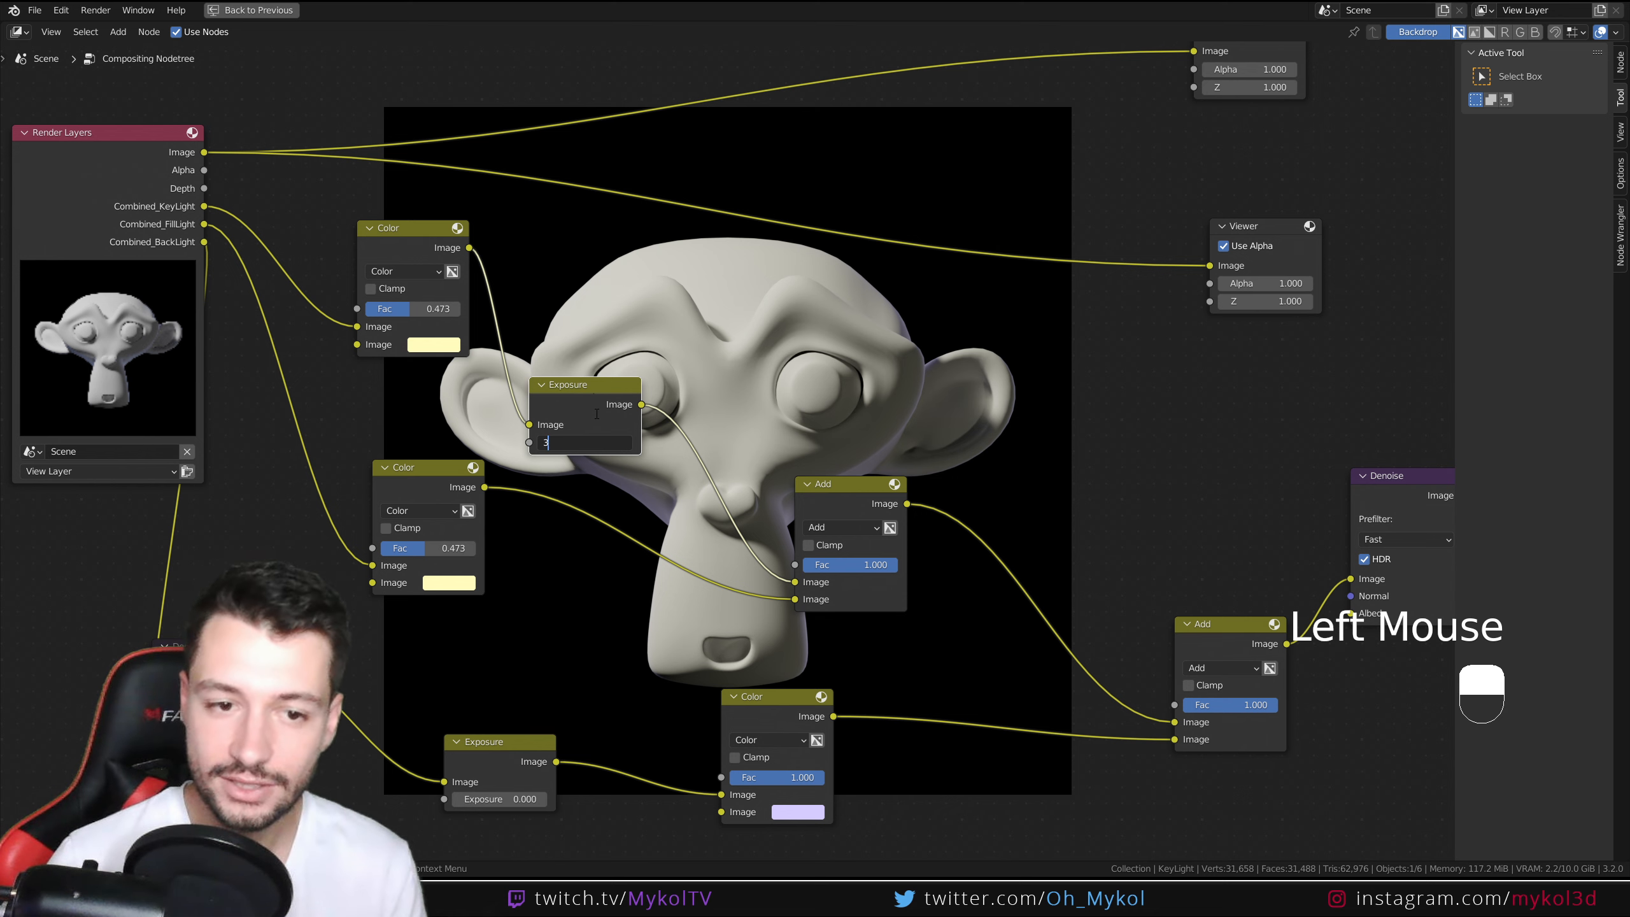
key("Return")
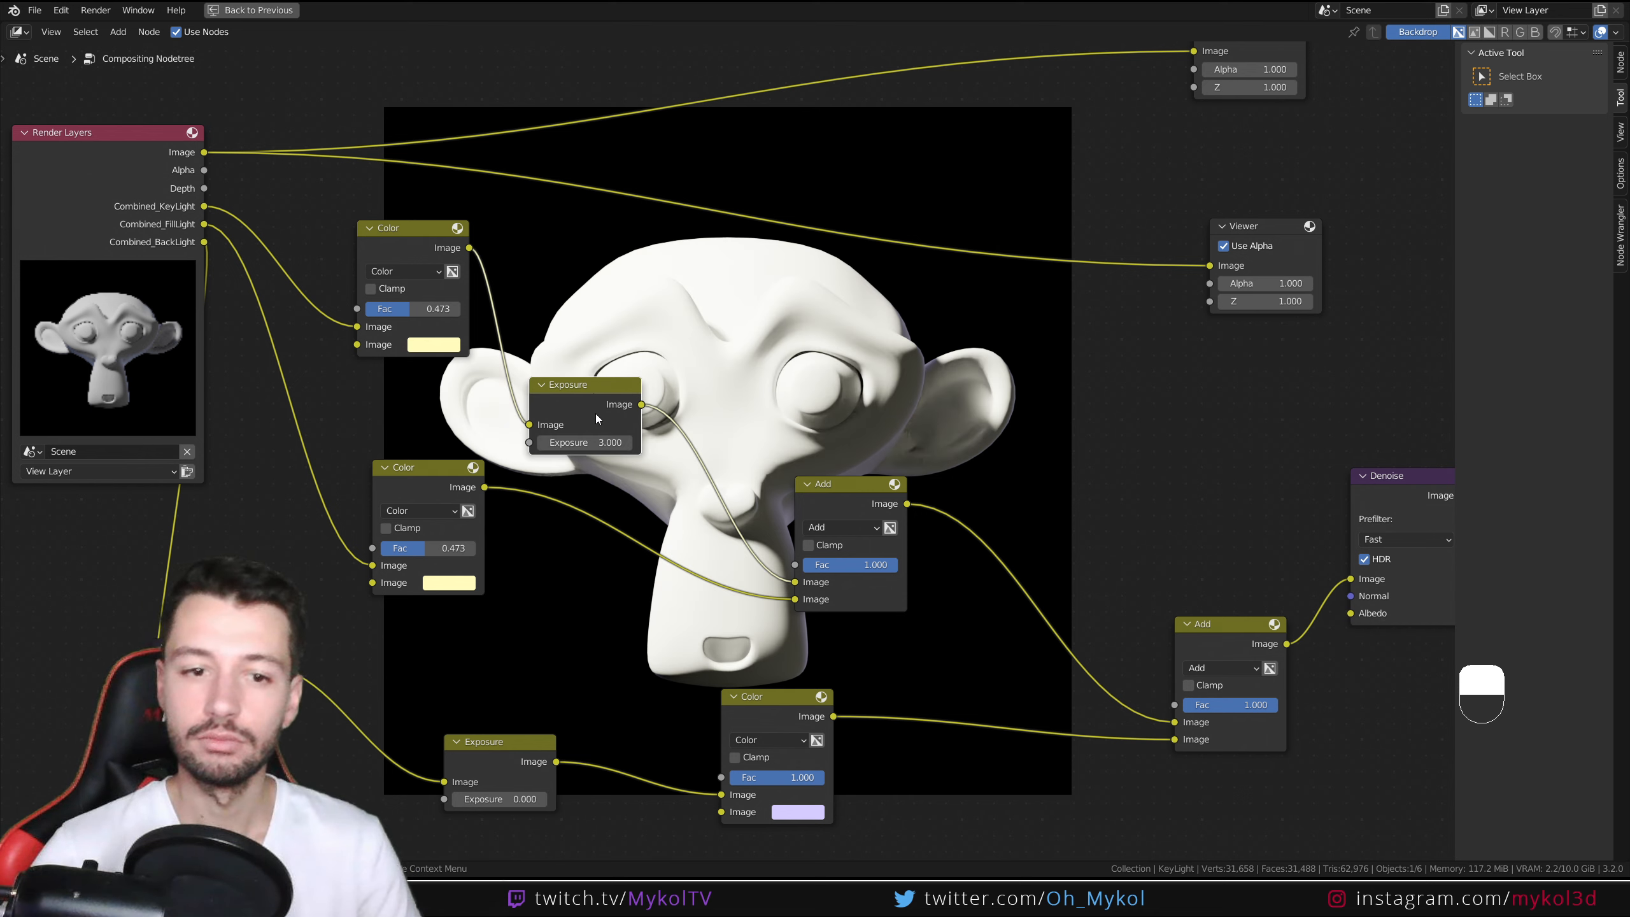
left_click(607, 442)
type("2")
key("Return")
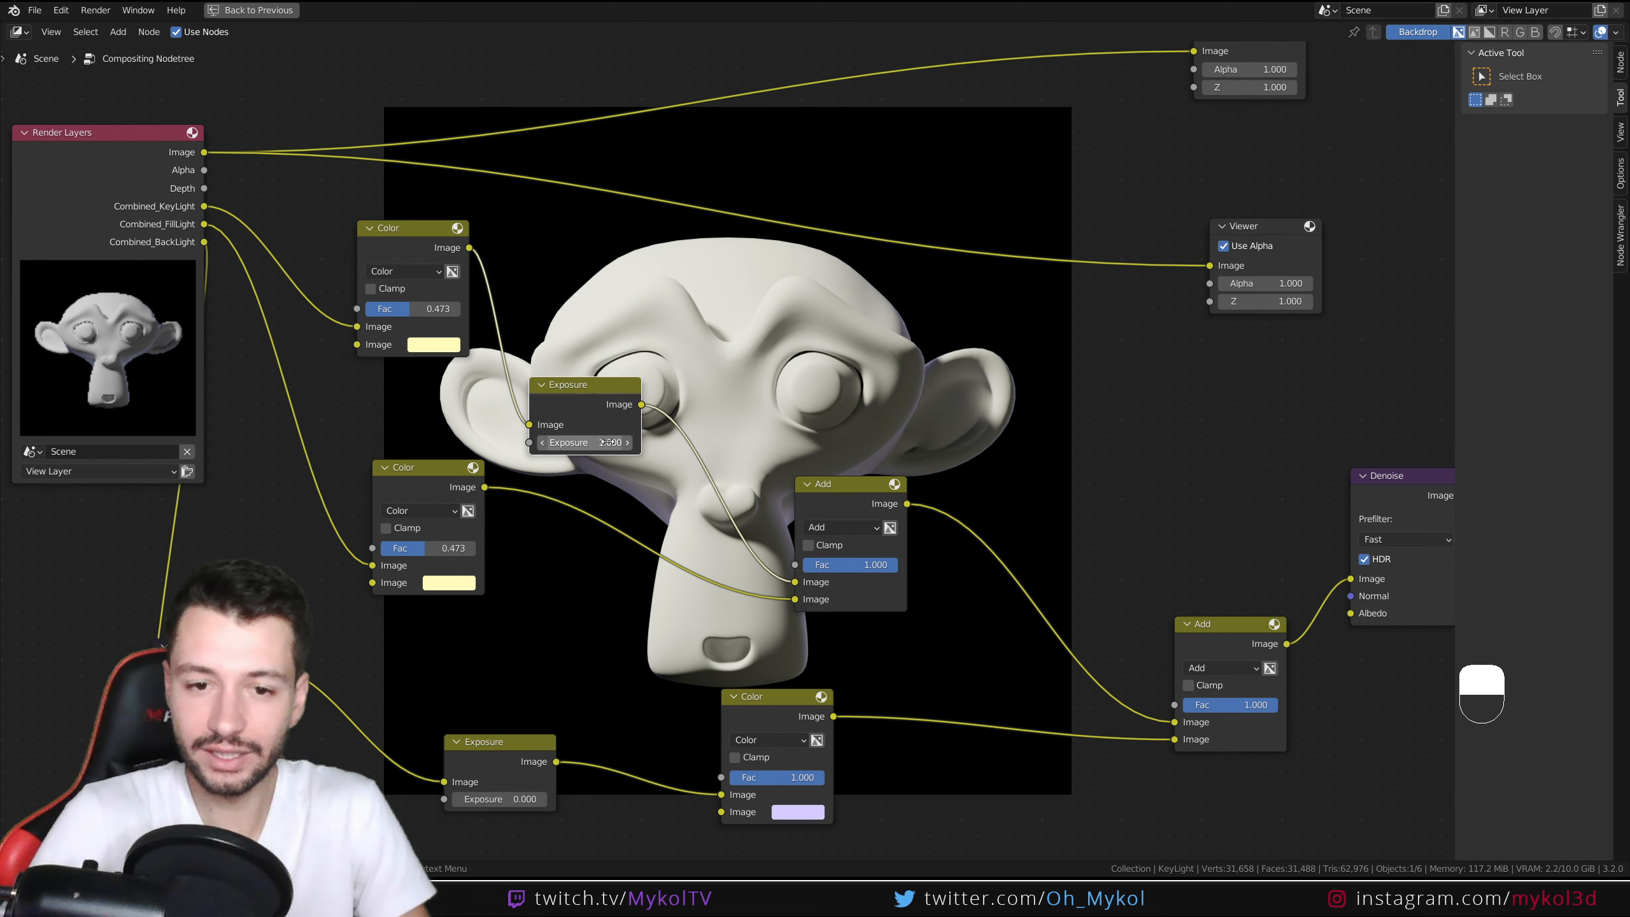
key("shift+a")
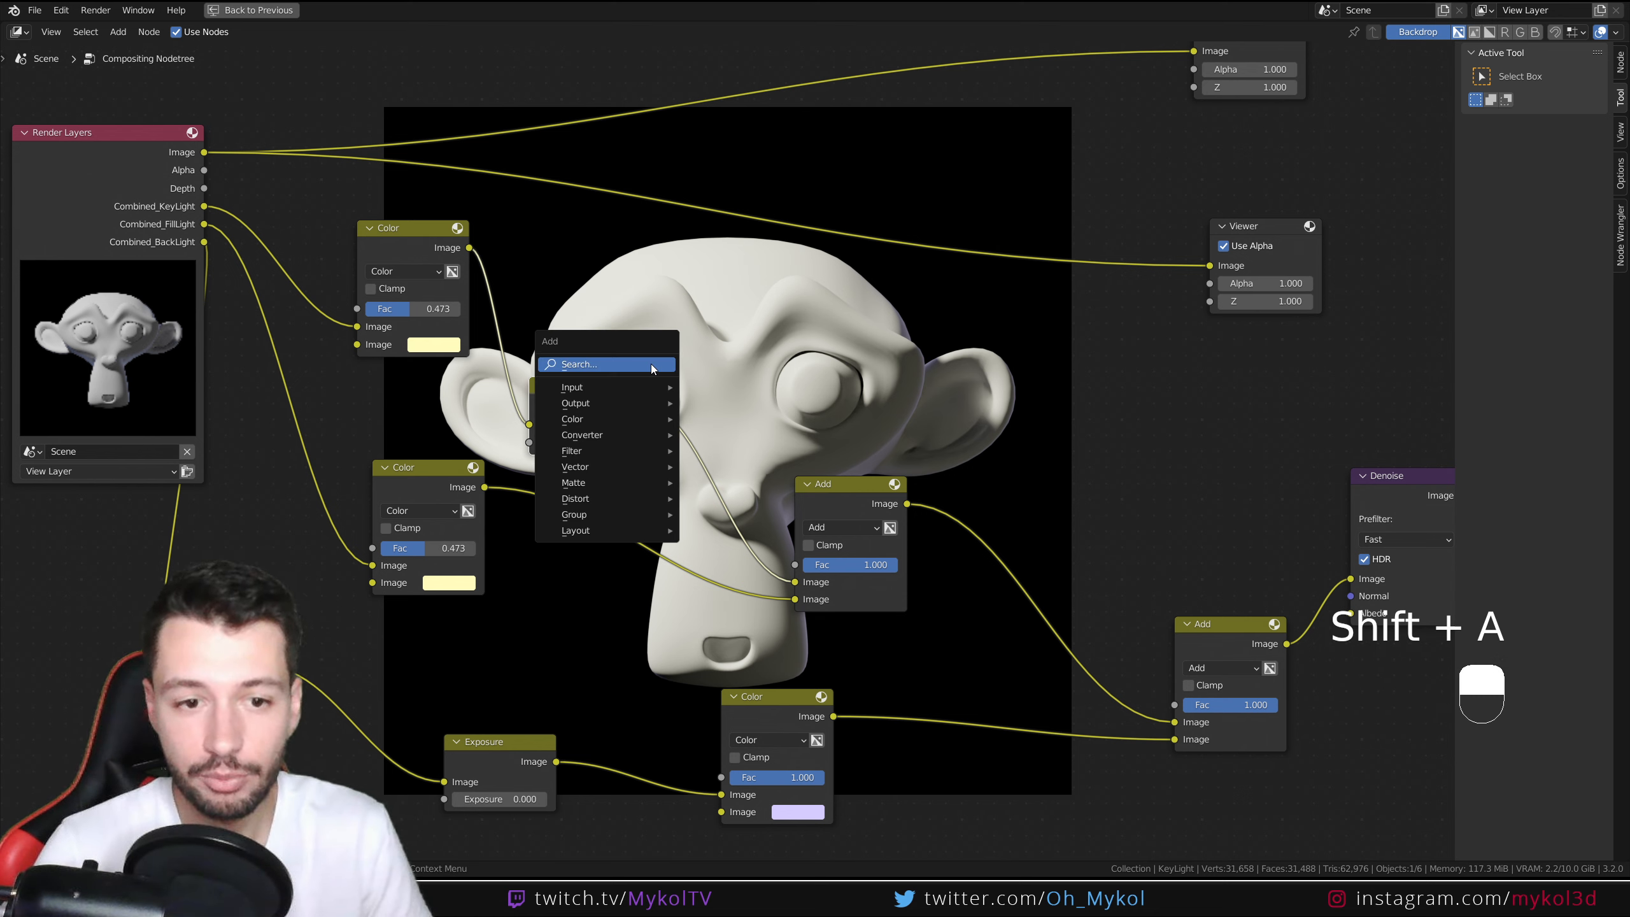
mouse_move(589, 452)
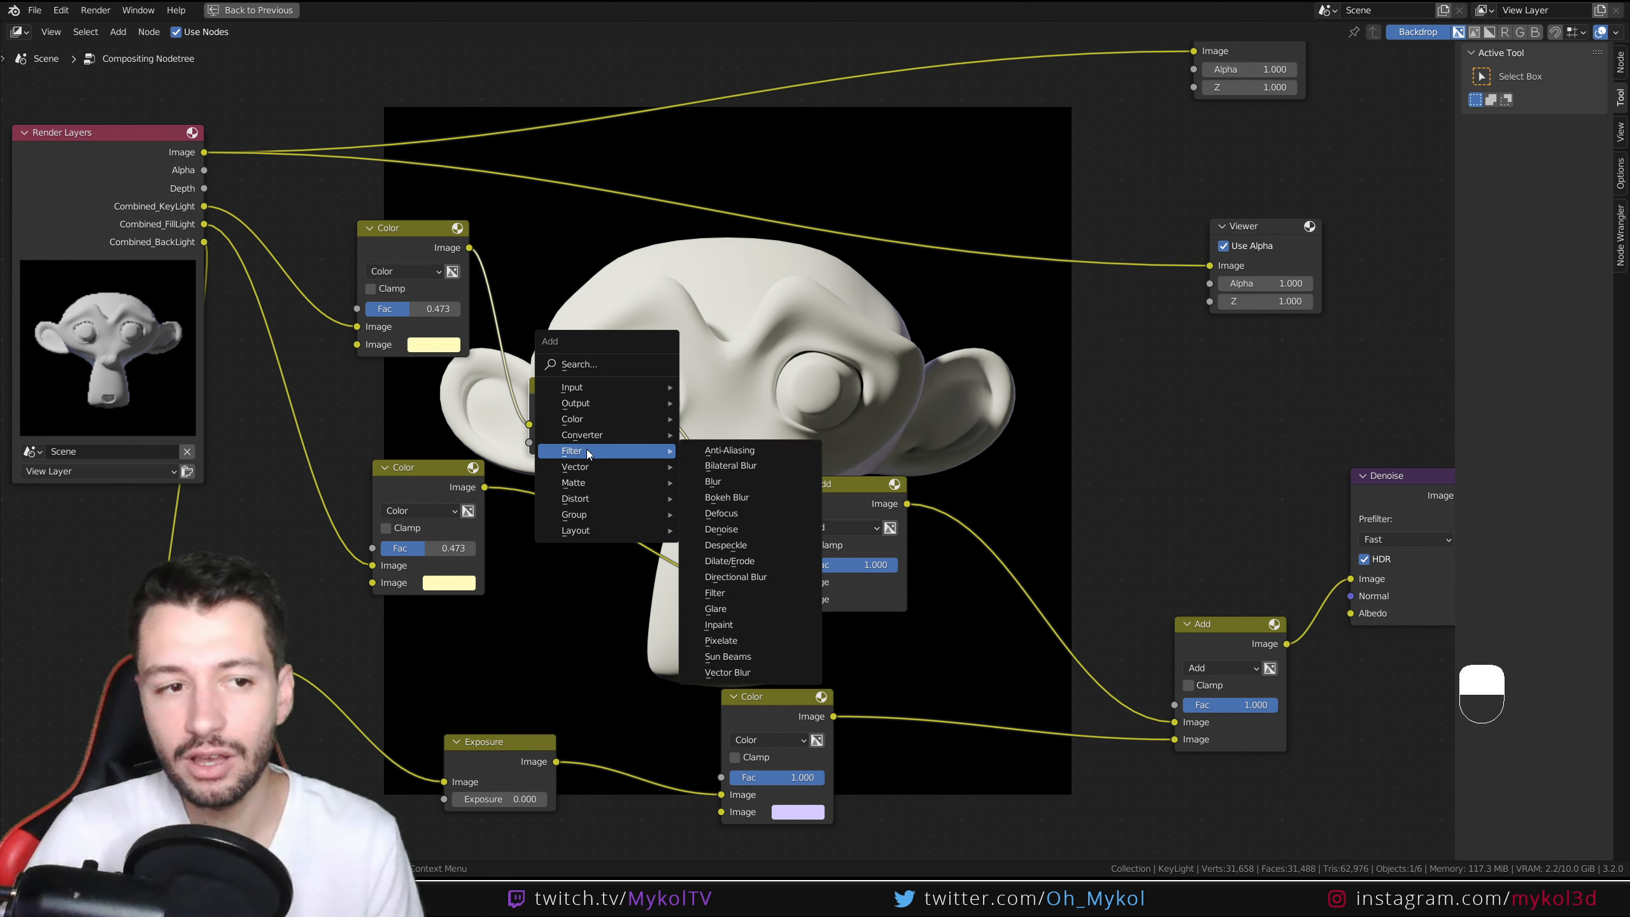
Step: Move the Render Layers node farther away from the Color nodes and shift the Denoise node slightly closer to the final Add node
left_click_drag(140, 160, 100, 160)
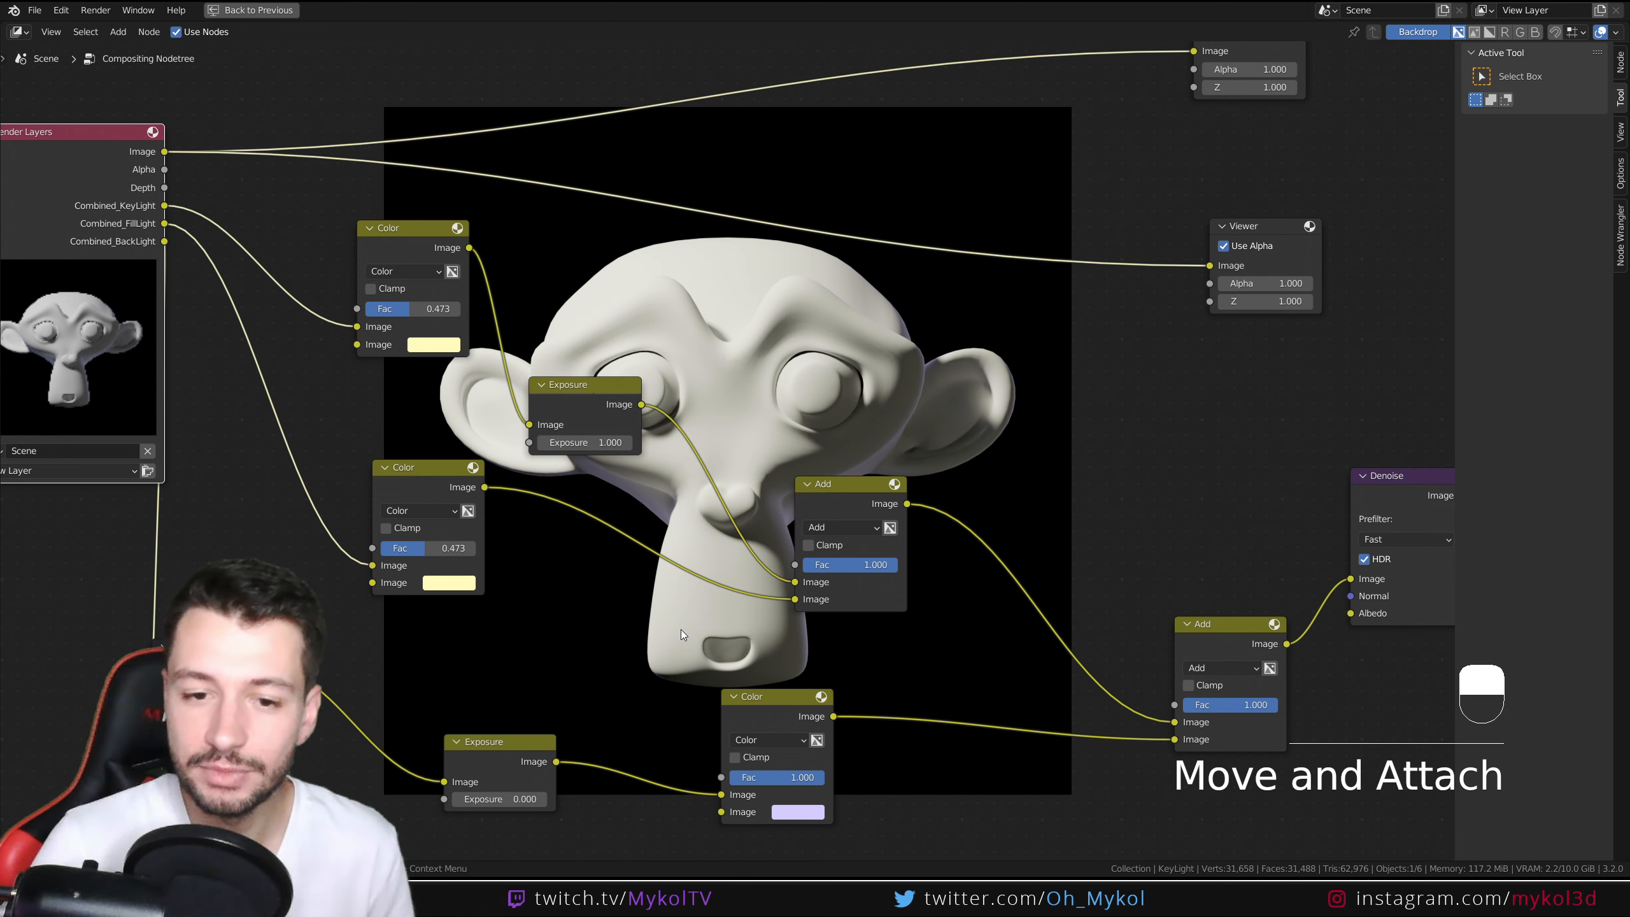
middle_click_drag(777, 641, 661, 675)
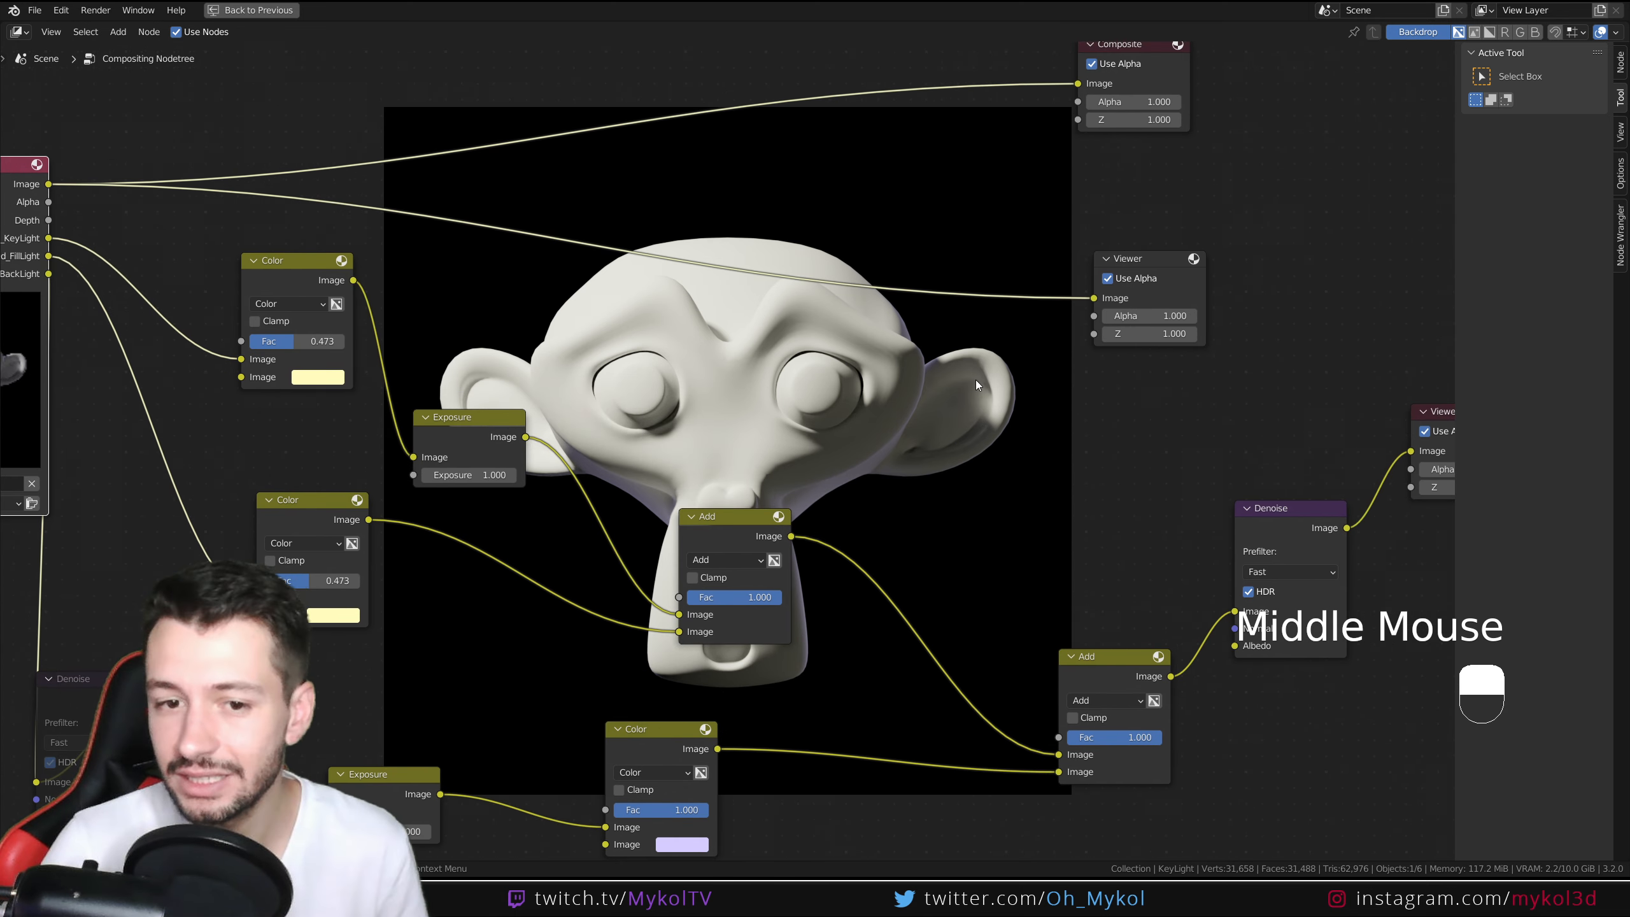
left_click_drag(1277, 509, 1265, 521)
left_click_drag(902, 550, 828, 668)
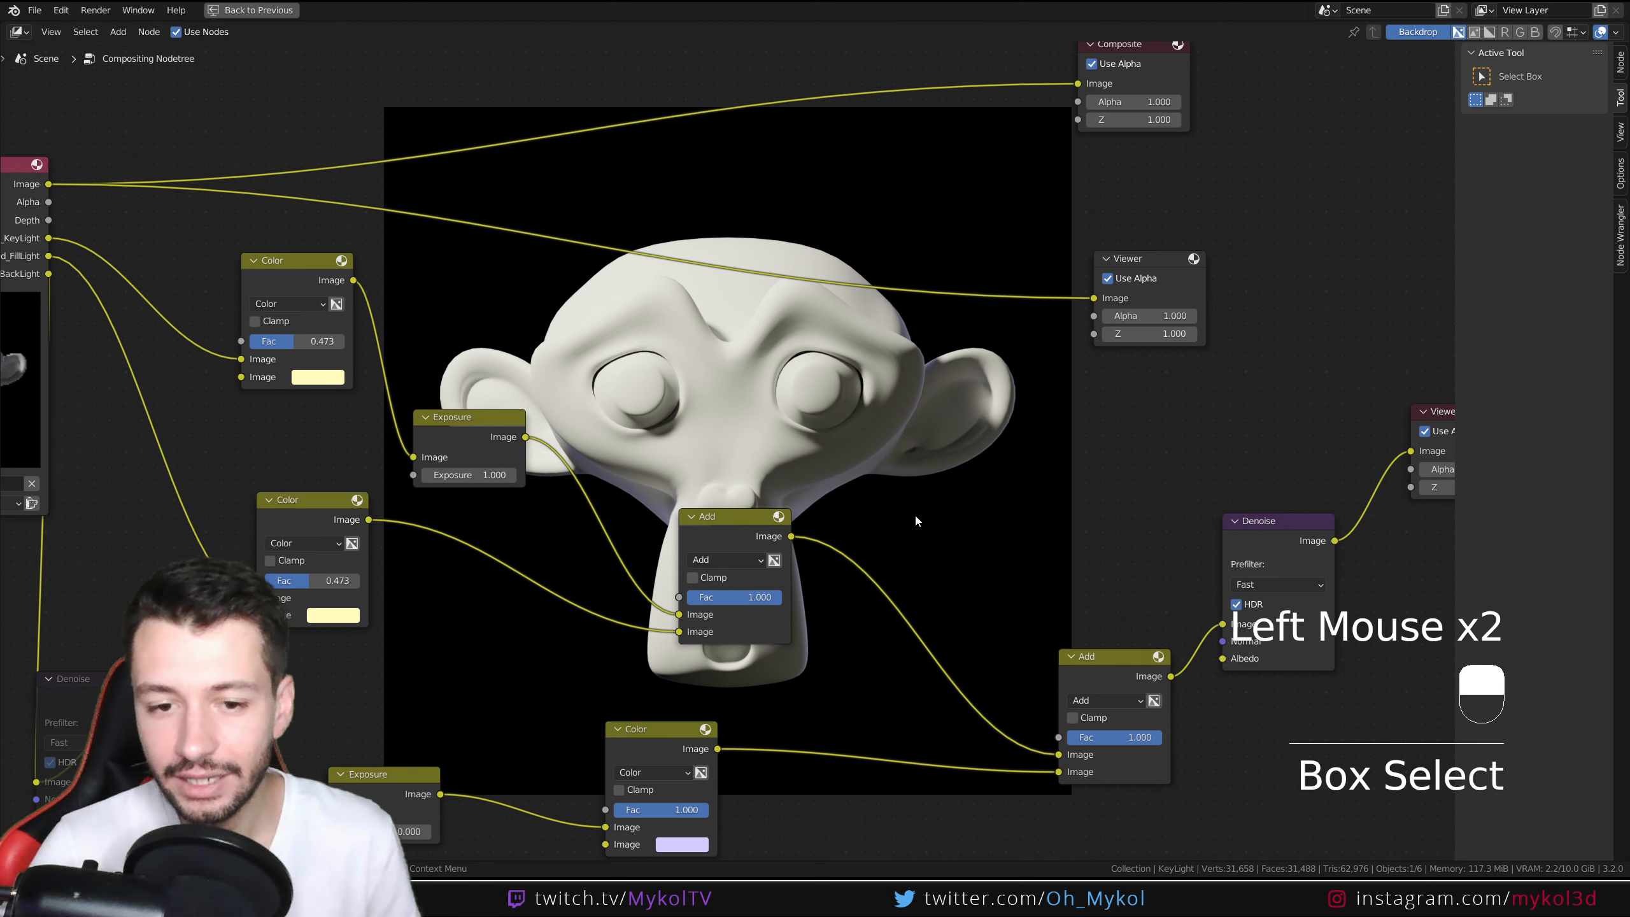
middle_click_drag(345, 437, 414, 440)
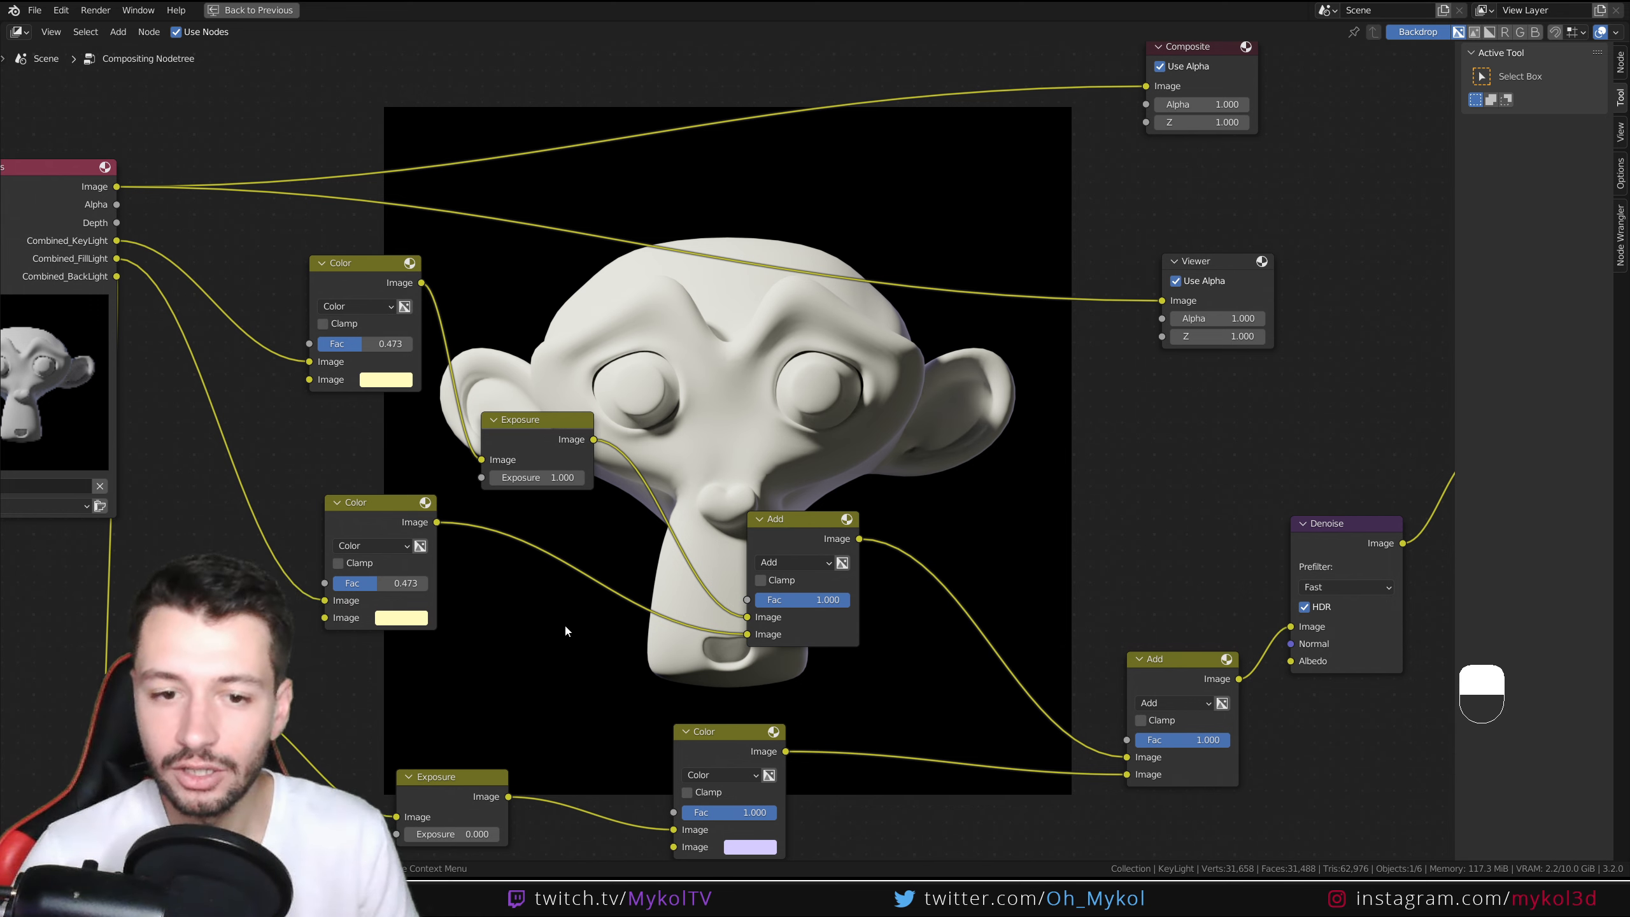
scroll(604, 509, "down", 2)
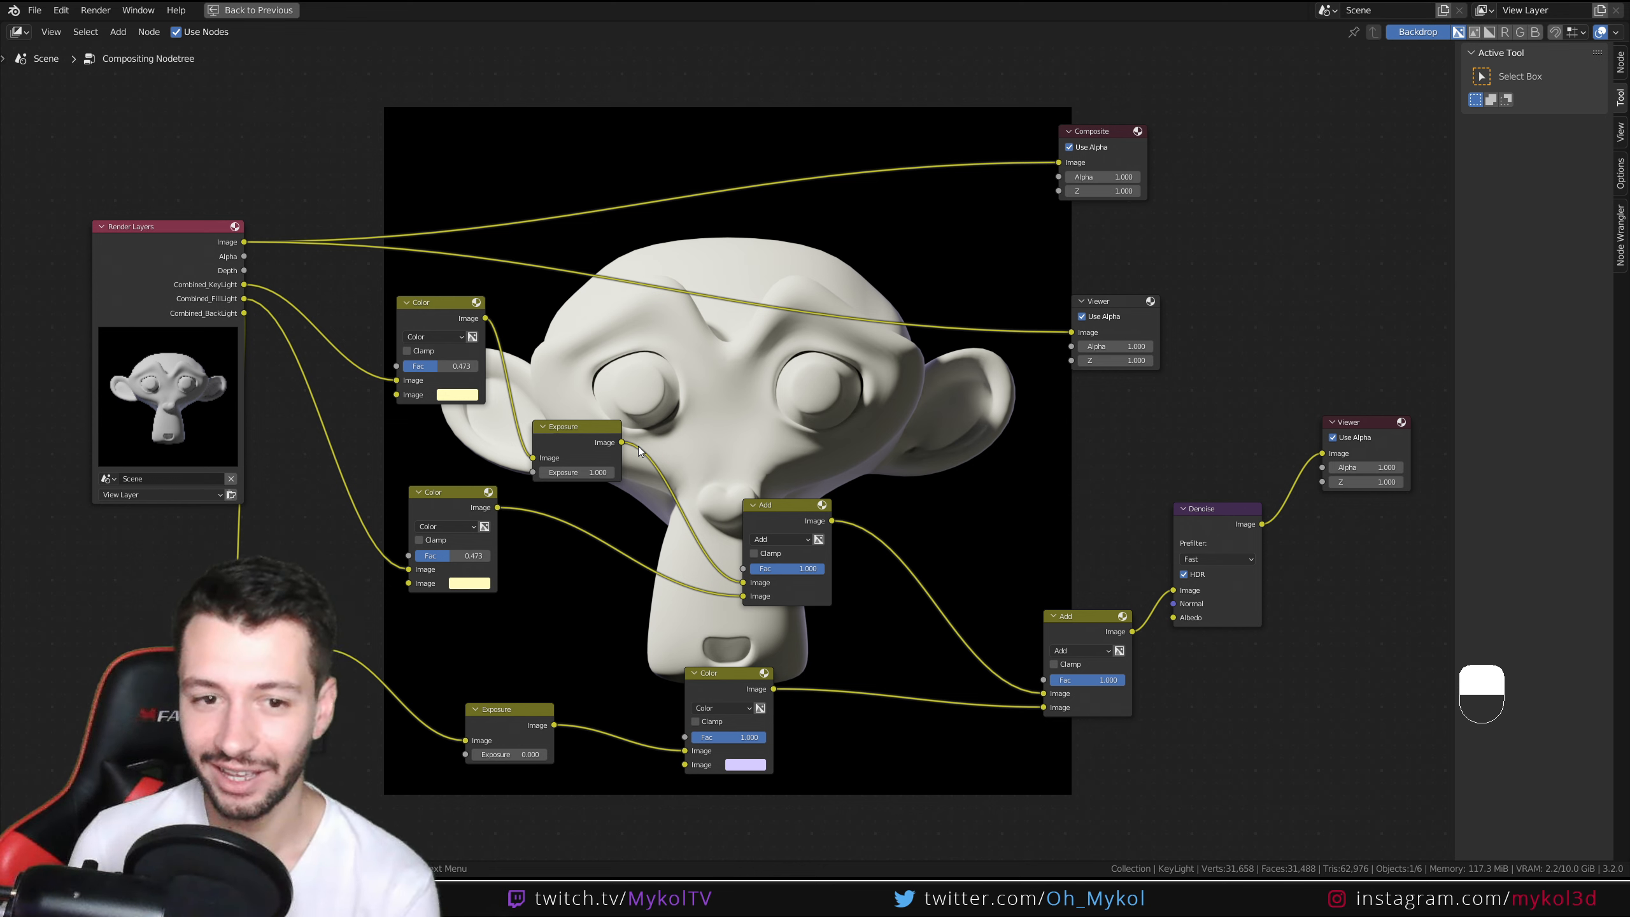
left_click_drag(152, 259, 107, 274)
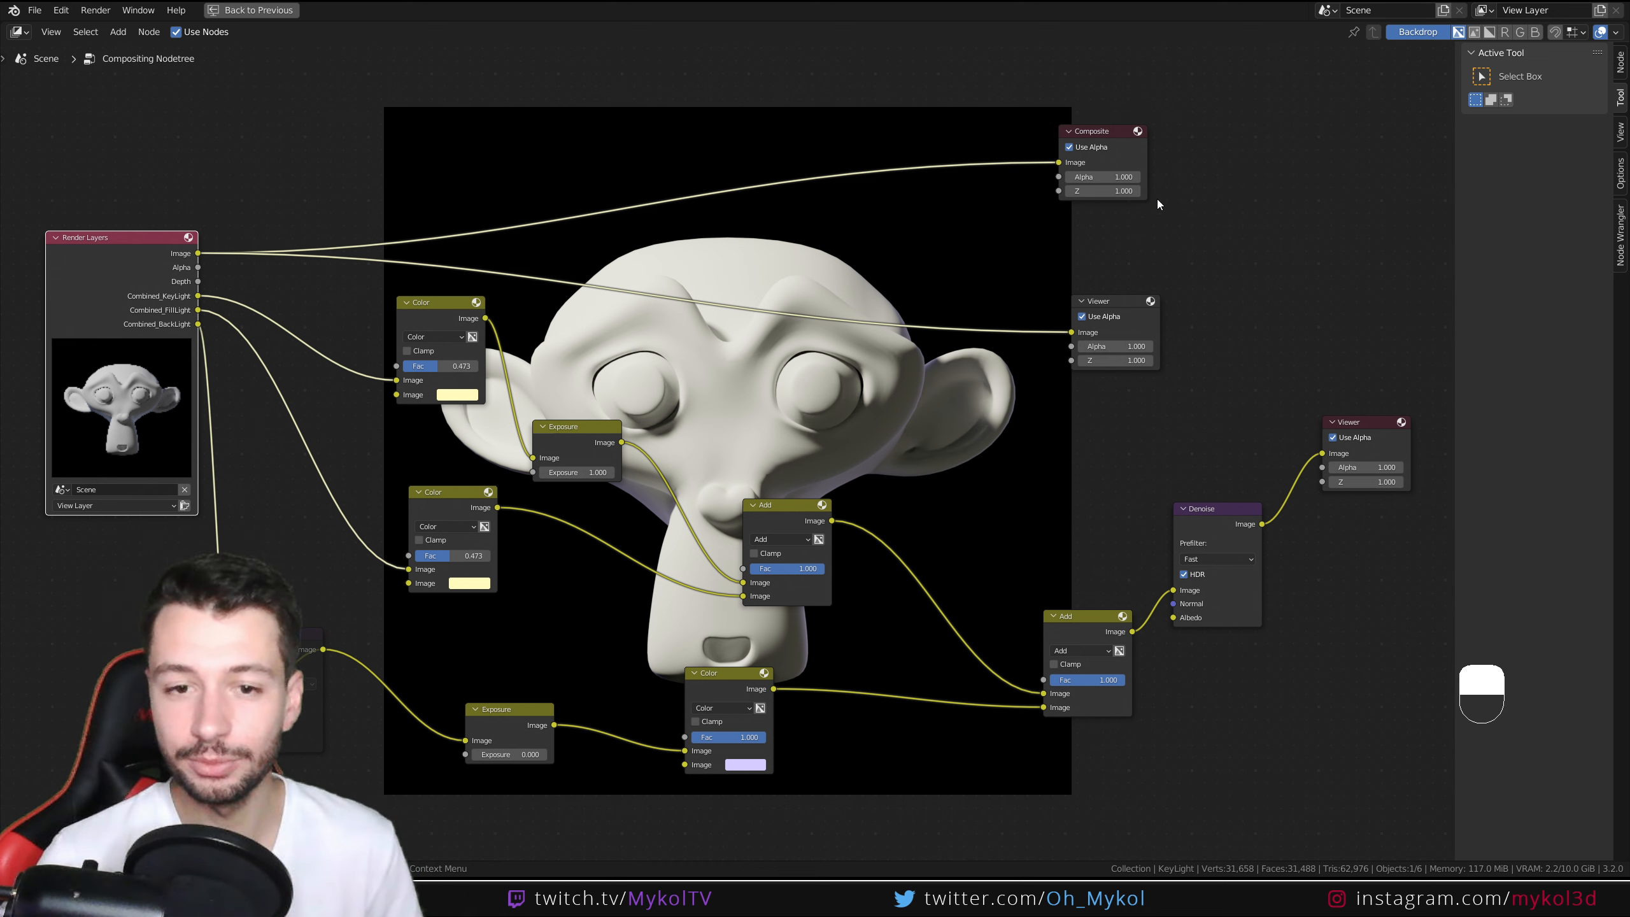
Step: Compare the original render's Viewer with the denoised mix's Viewer in the backdrop, moving the original's Viewer node clear of the image
left_click(1136, 323)
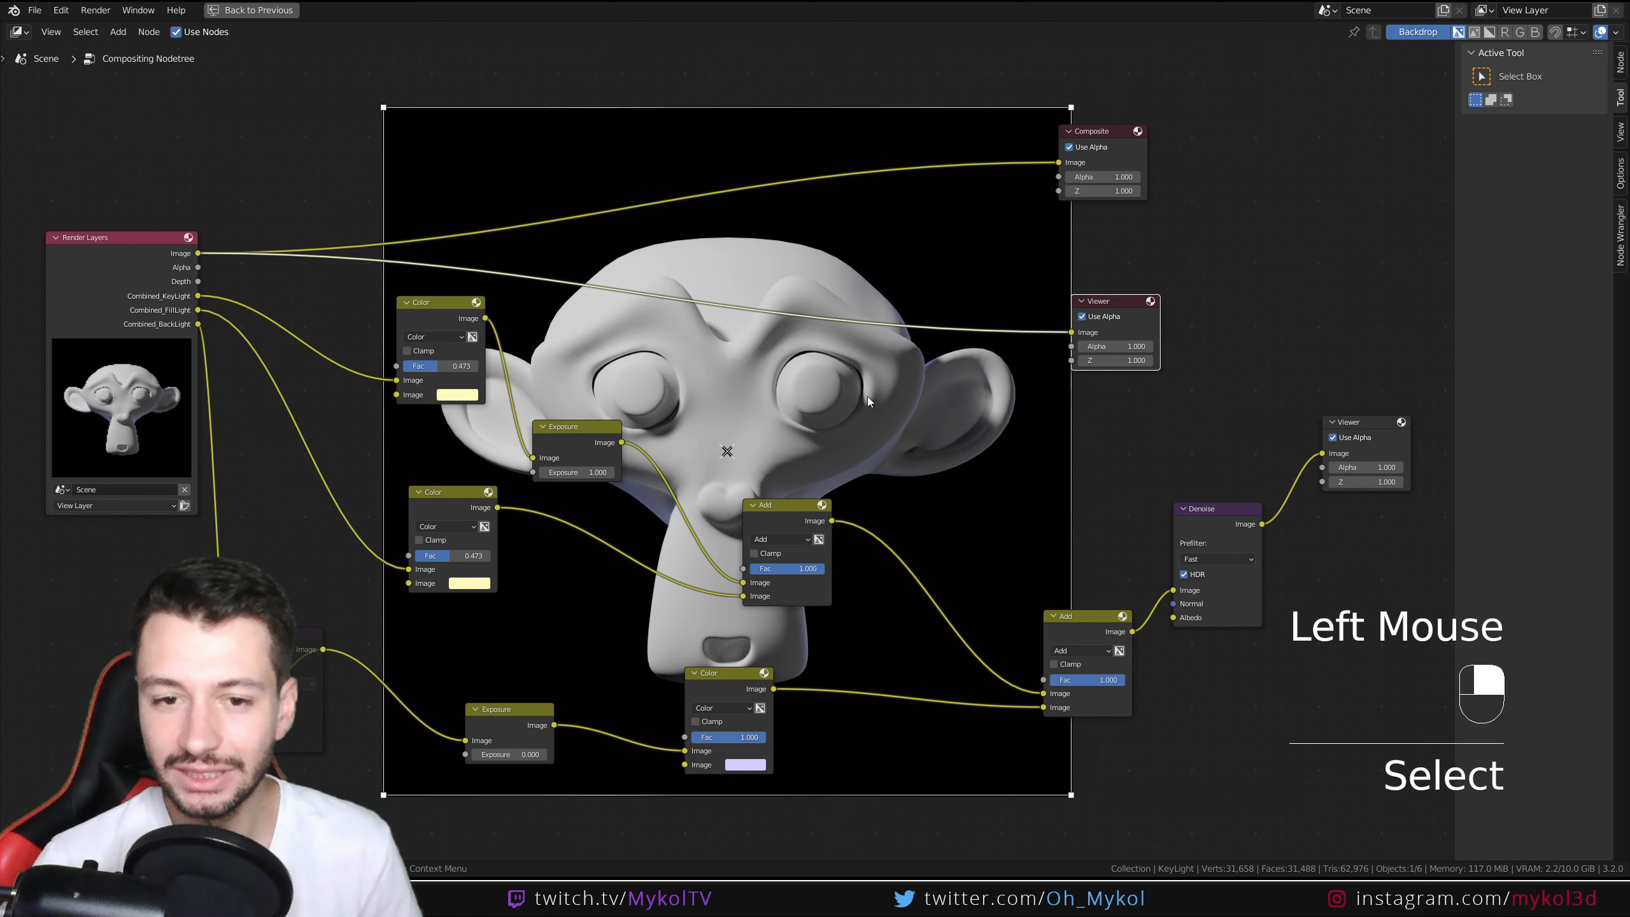
left_click_drag(1125, 299, 1249, 256)
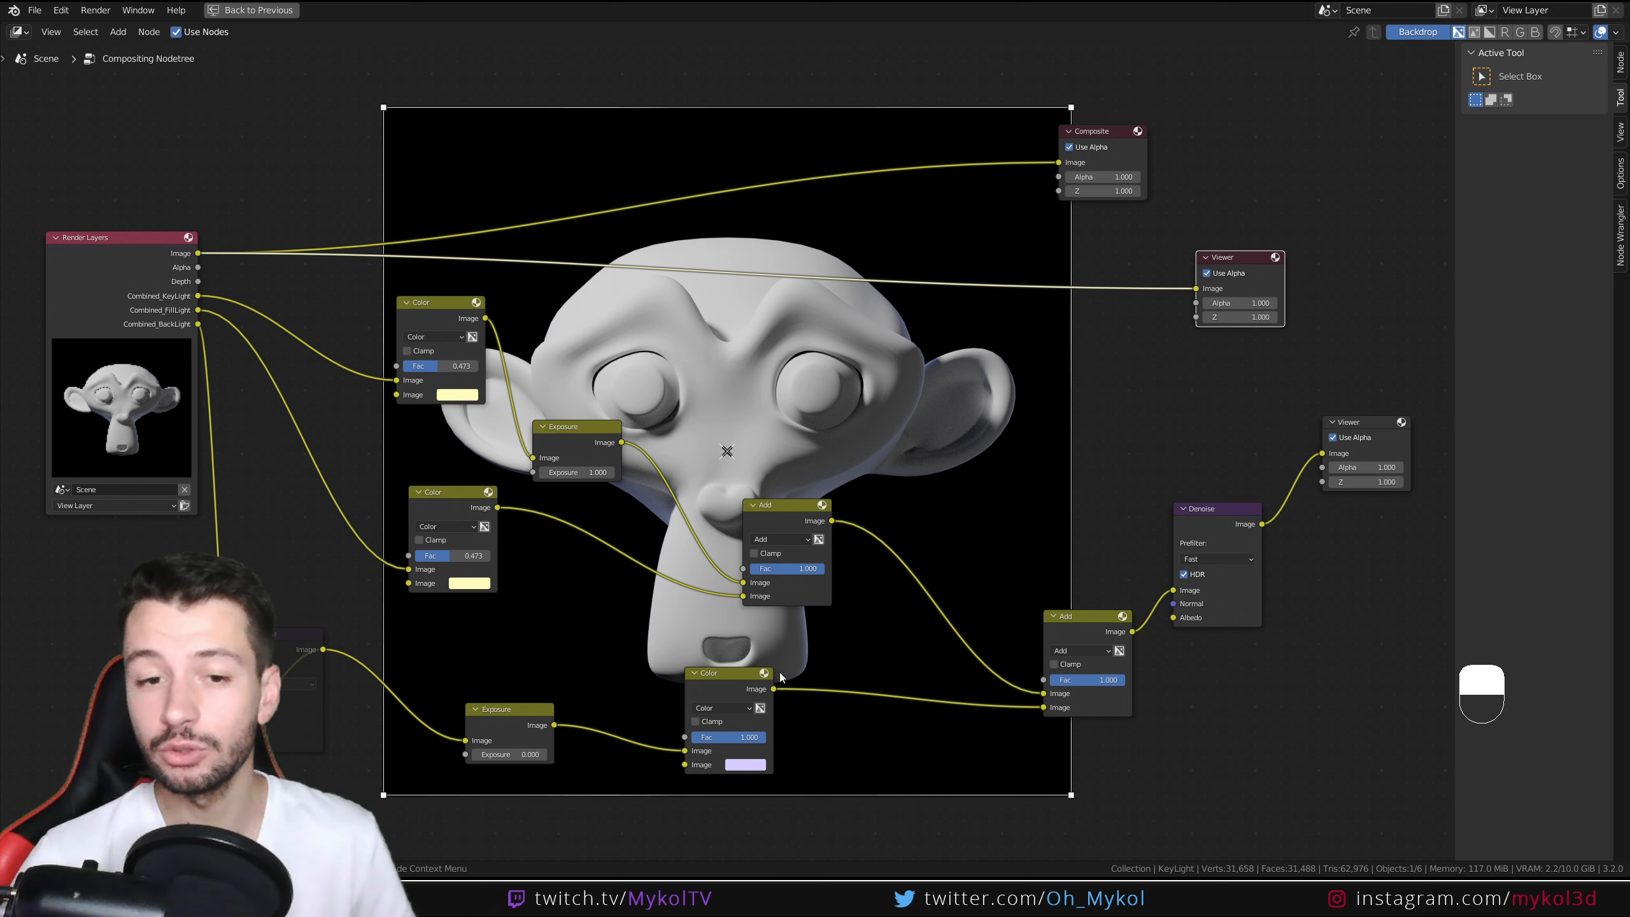
left_click(1354, 429)
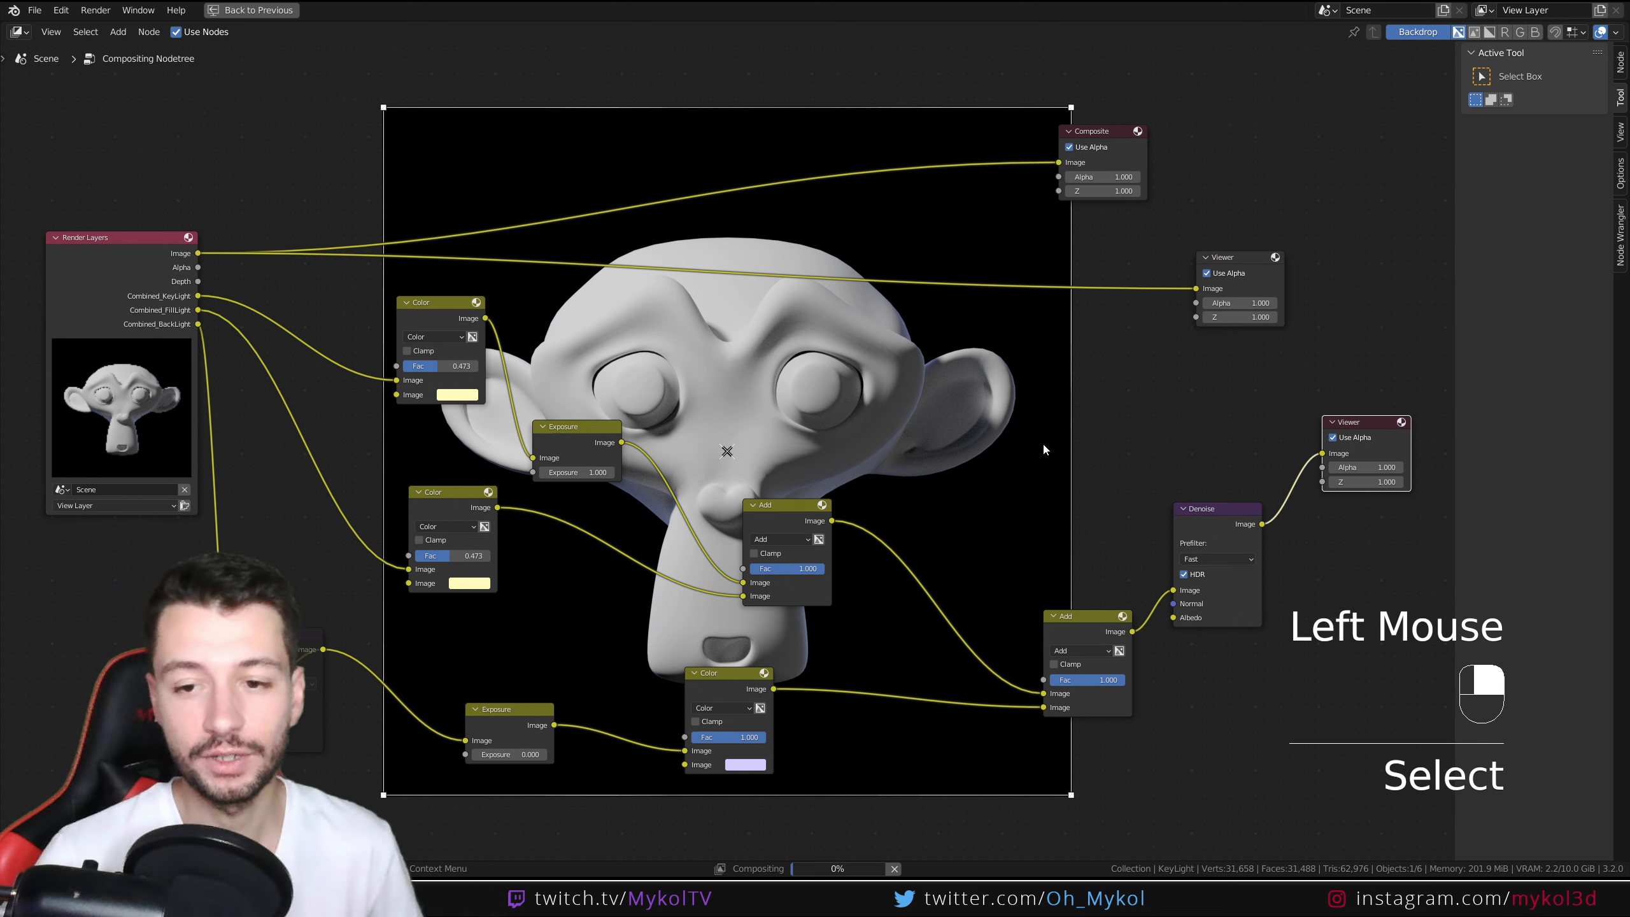